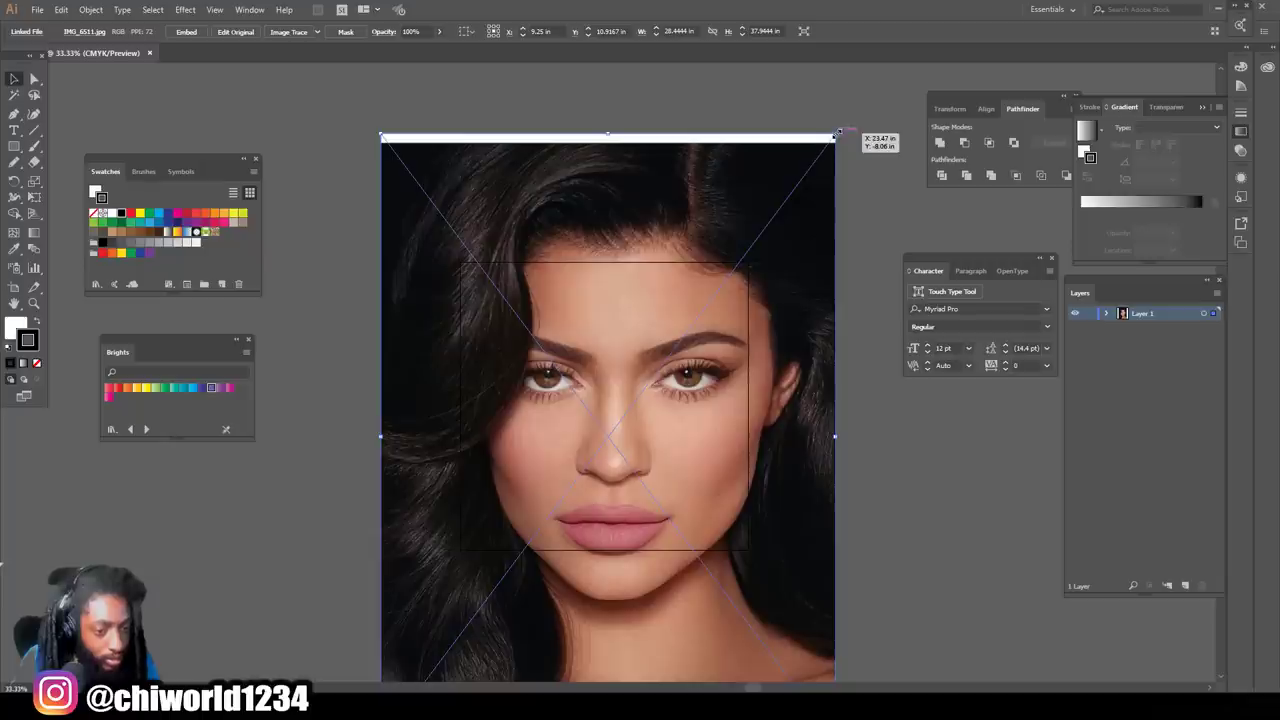
Step: Scale the portrait photo down proportionally to about 13.08 in wide and position it over the artboard
{"action": "left_click_drag", "start_coordinate": [834, 137], "coordinate": [726, 270]}
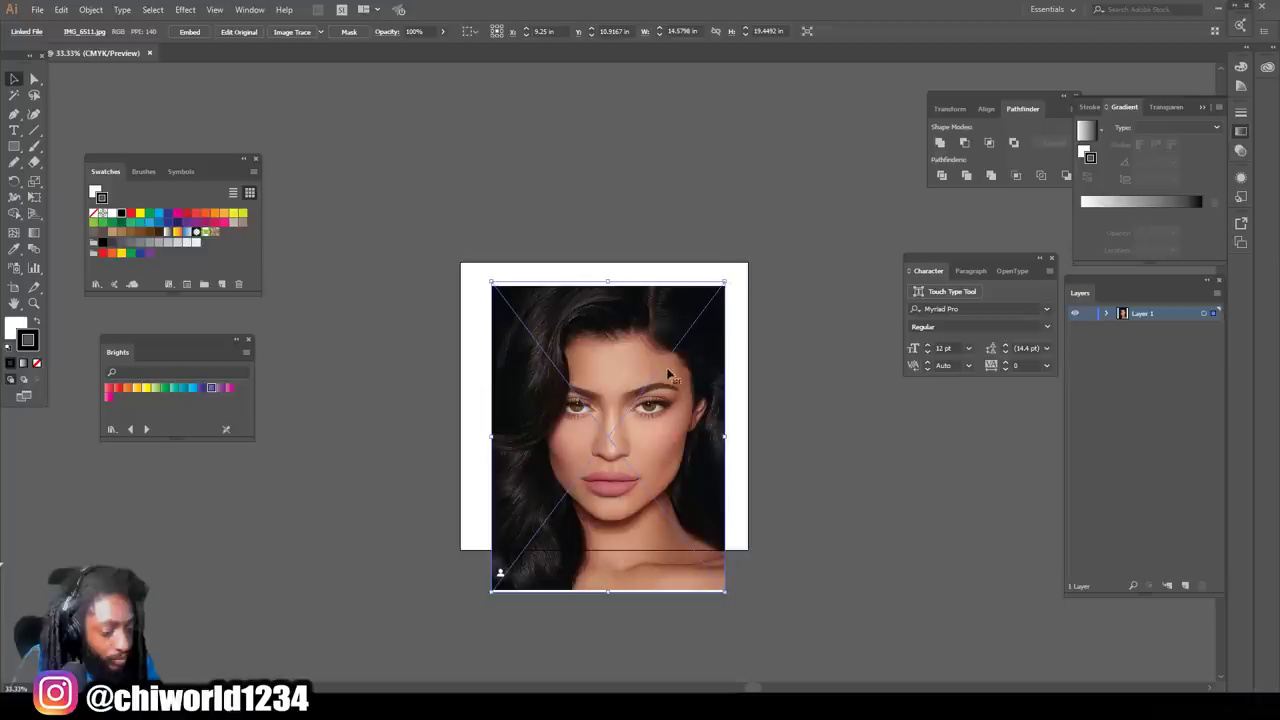
{"action": "left_click_drag", "start_coordinate": [665, 390], "coordinate": [665, 358]}
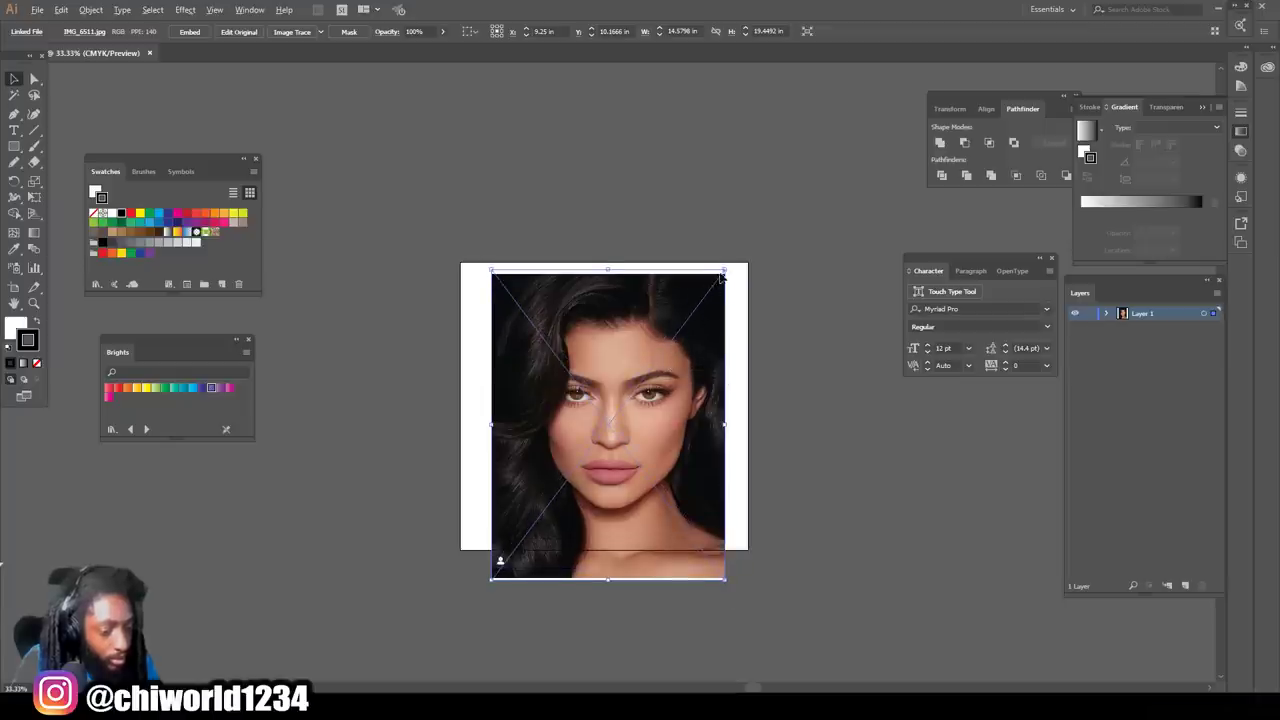
{"action": "left_click_drag", "start_coordinate": [721, 266], "coordinate": [712, 280]}
{"action": "left_click_drag", "start_coordinate": [690, 324], "coordinate": [685, 320]}
Step: Lower the photo's opacity to fade it, and add a new layer above its locked layer
{"action": "left_click", "coordinate": [443, 32]}
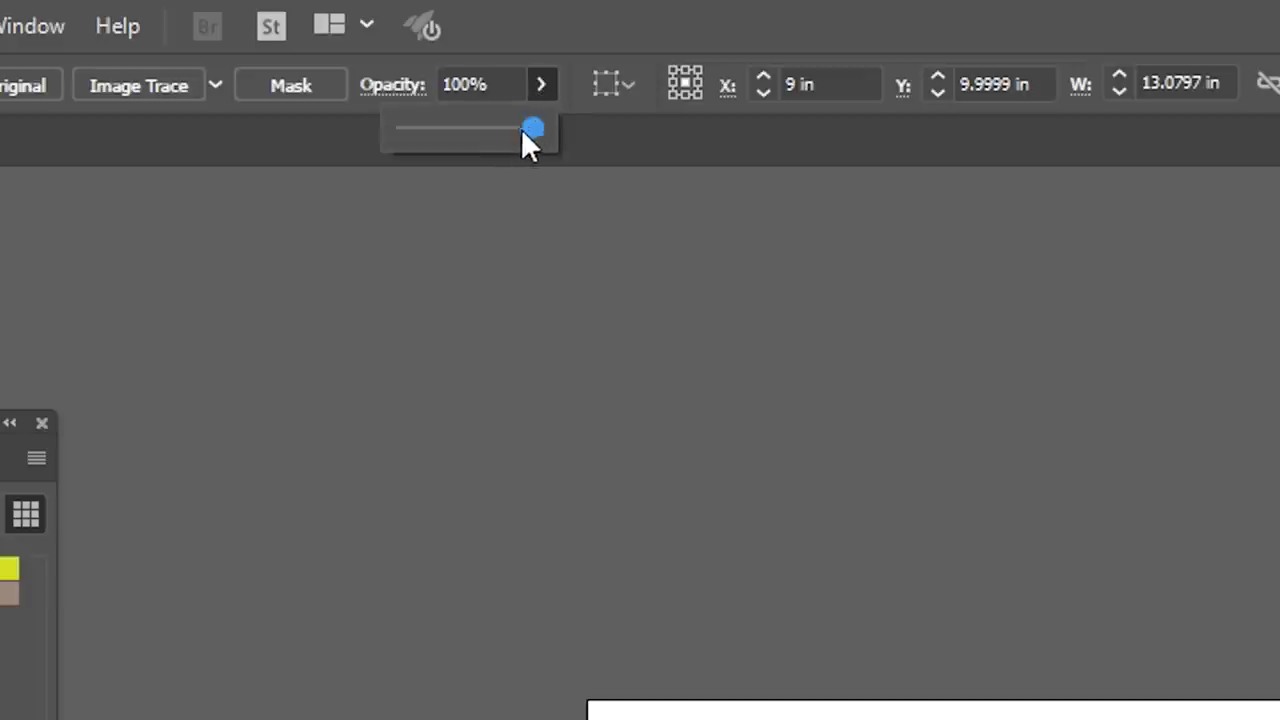
{"action": "left_click_drag", "start_coordinate": [521, 128], "coordinate": [482, 130]}
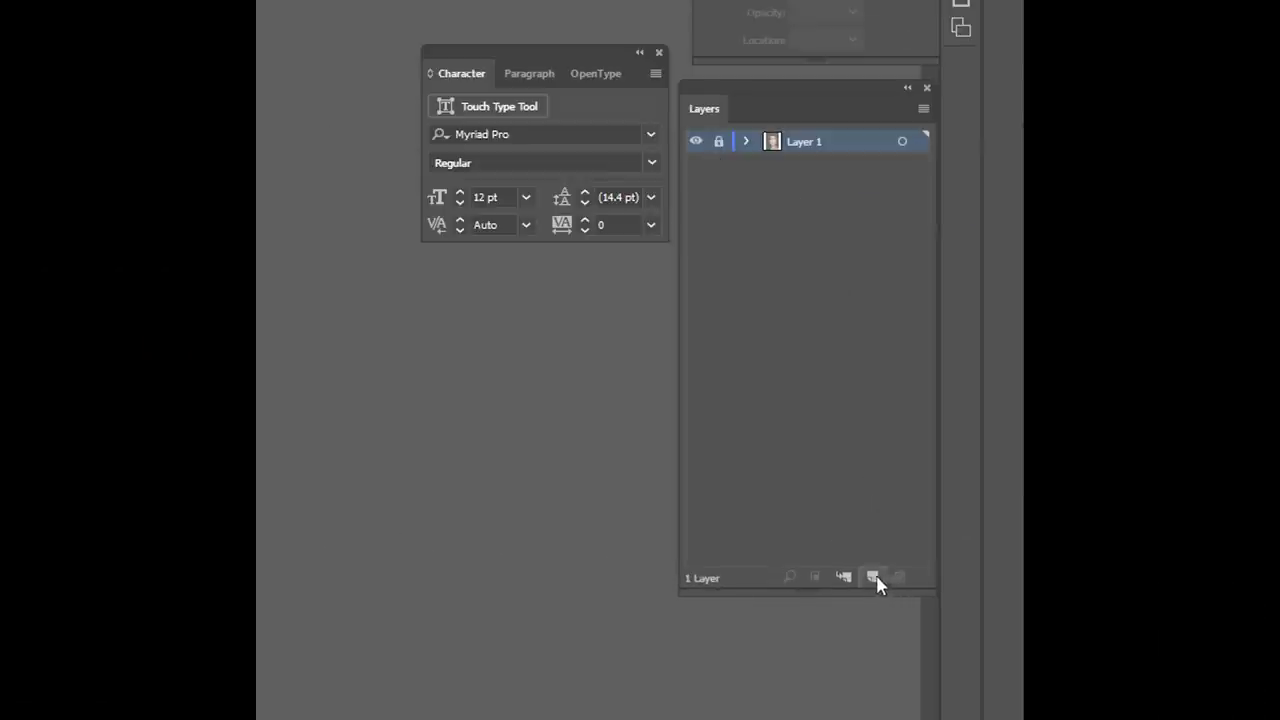
{"action": "left_click", "coordinate": [873, 578]}
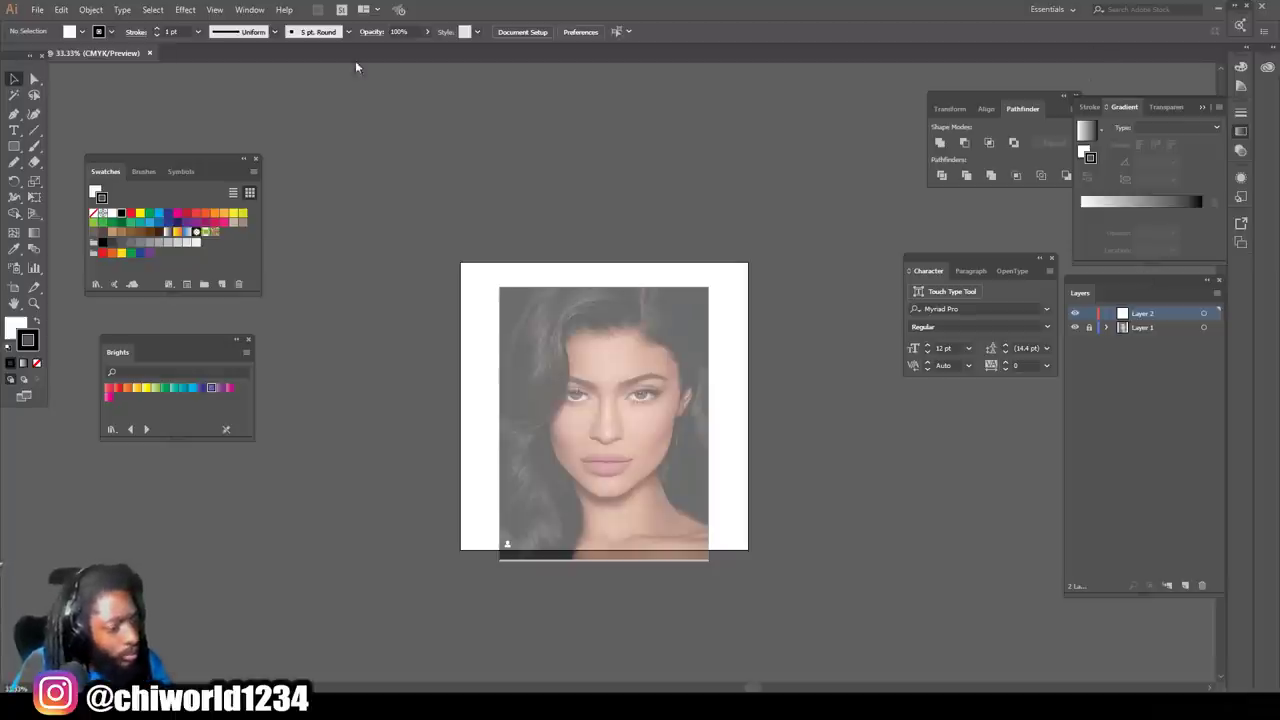
Step: Create a calligraphic brush of 3 pt with pressure-controlled size, and activate the Paintbrush tool
{"action": "left_click", "coordinate": [349, 32]}
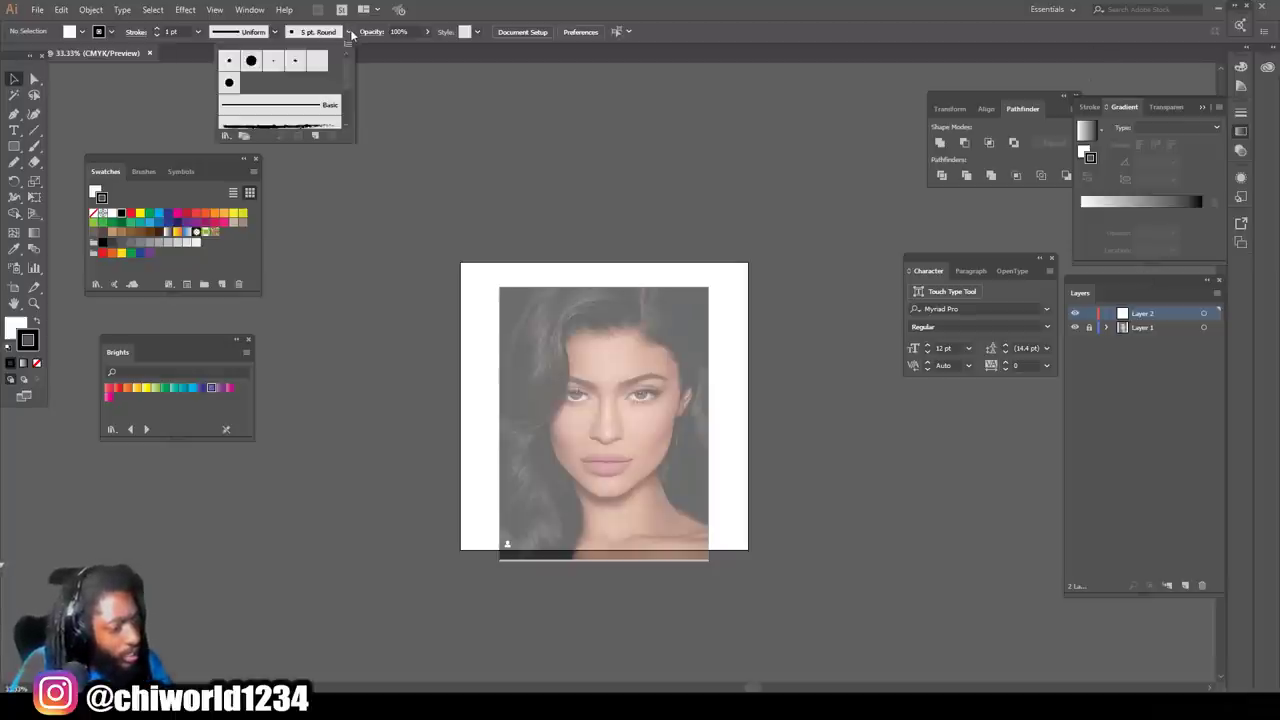
{"action": "left_click", "coordinate": [314, 136]}
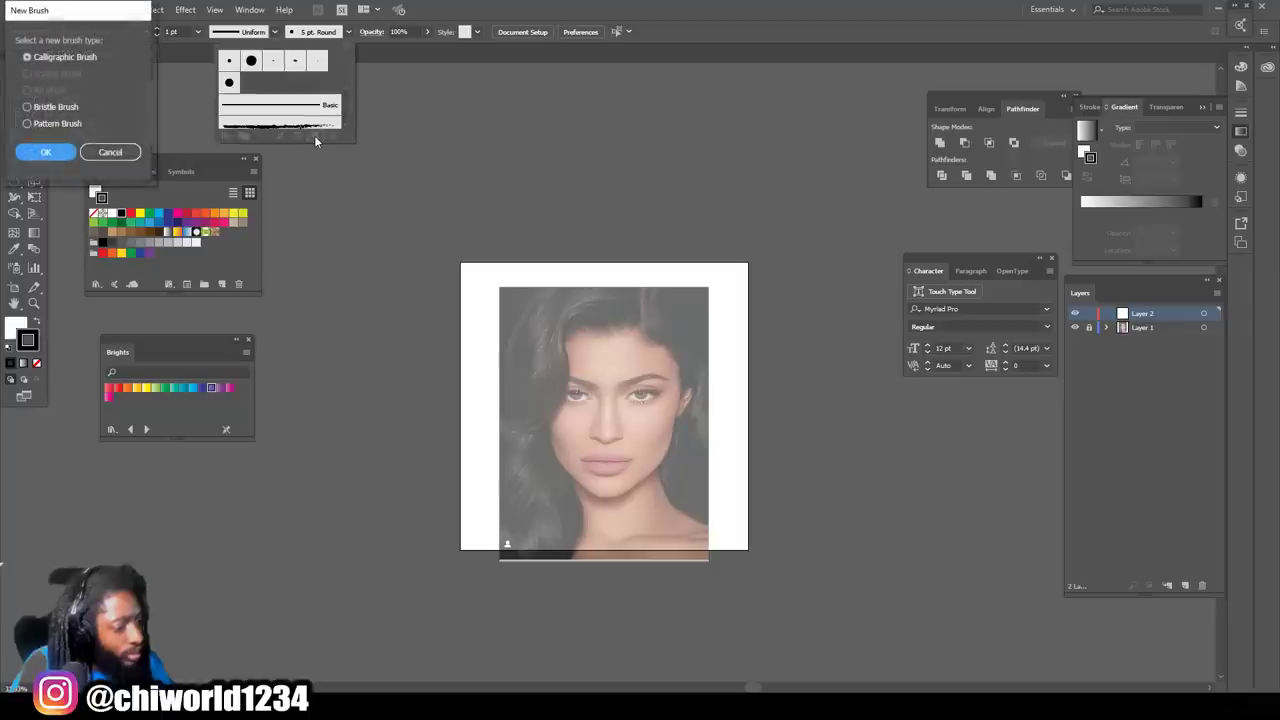
{"action": "left_click", "coordinate": [40, 156]}
{"action": "left_click", "coordinate": [220, 210]}
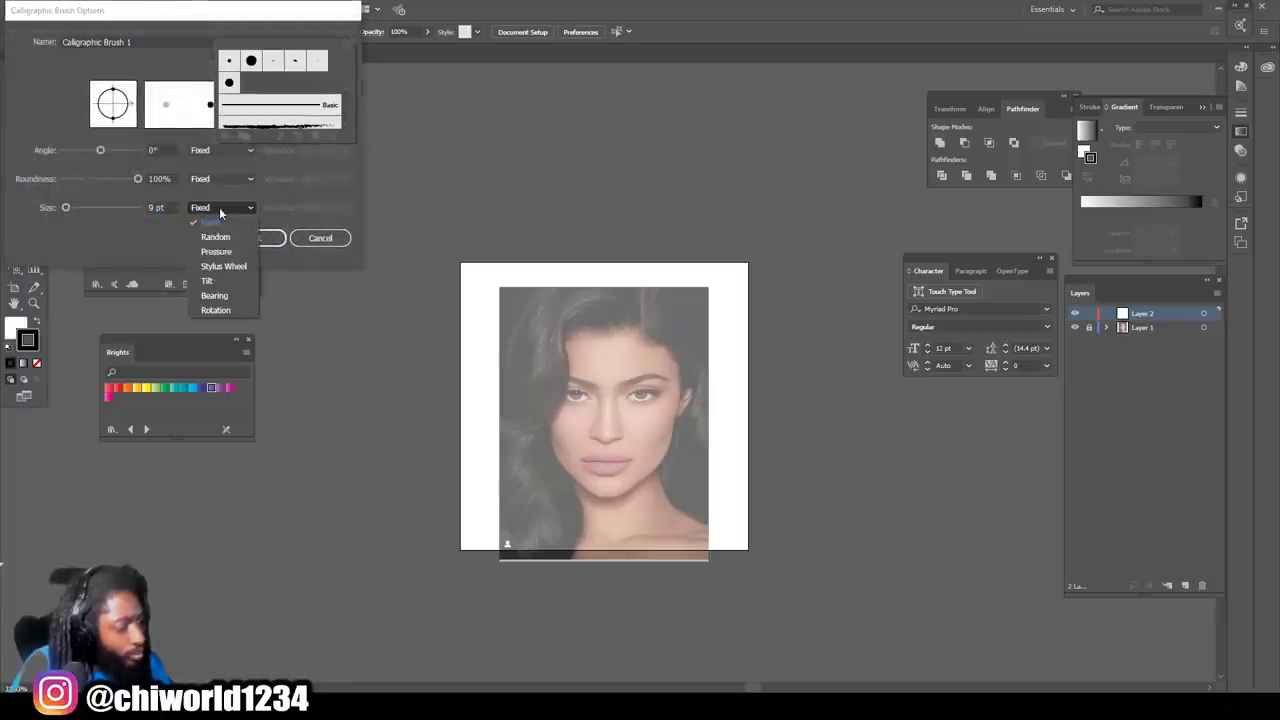
{"action": "left_click", "coordinate": [220, 253]}
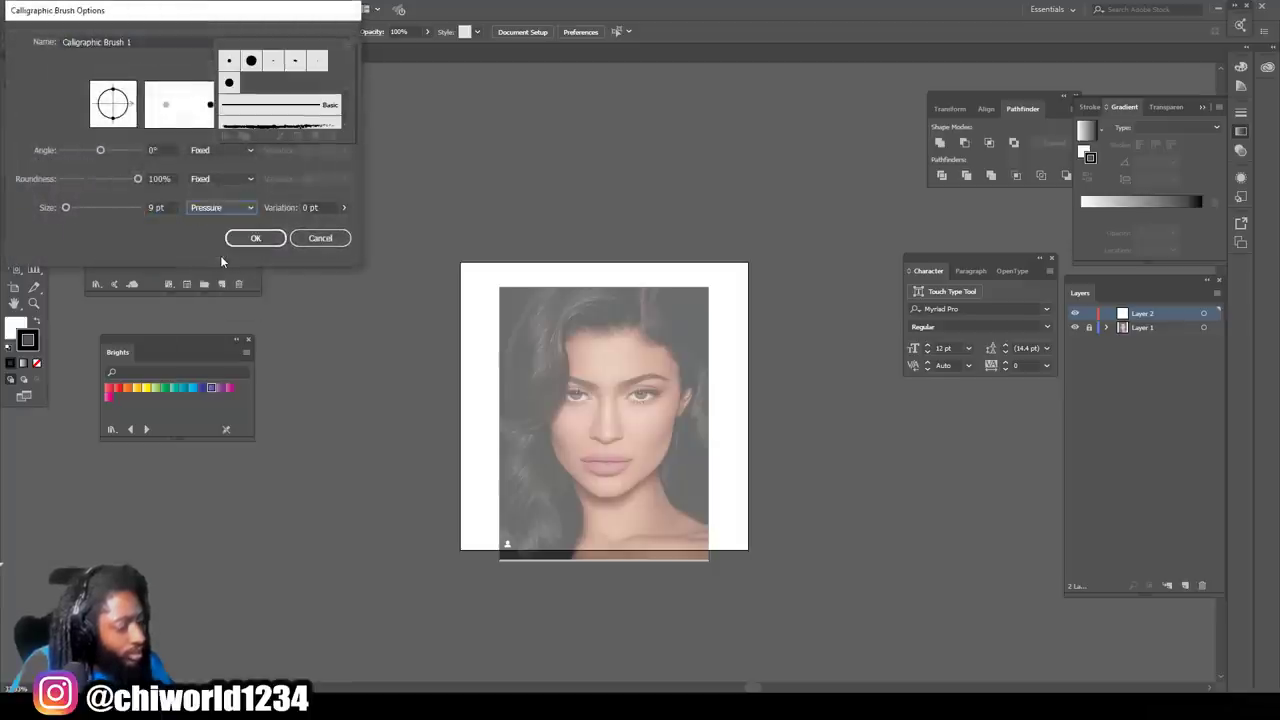
{"action": "key", "text": "shift+Tab"}
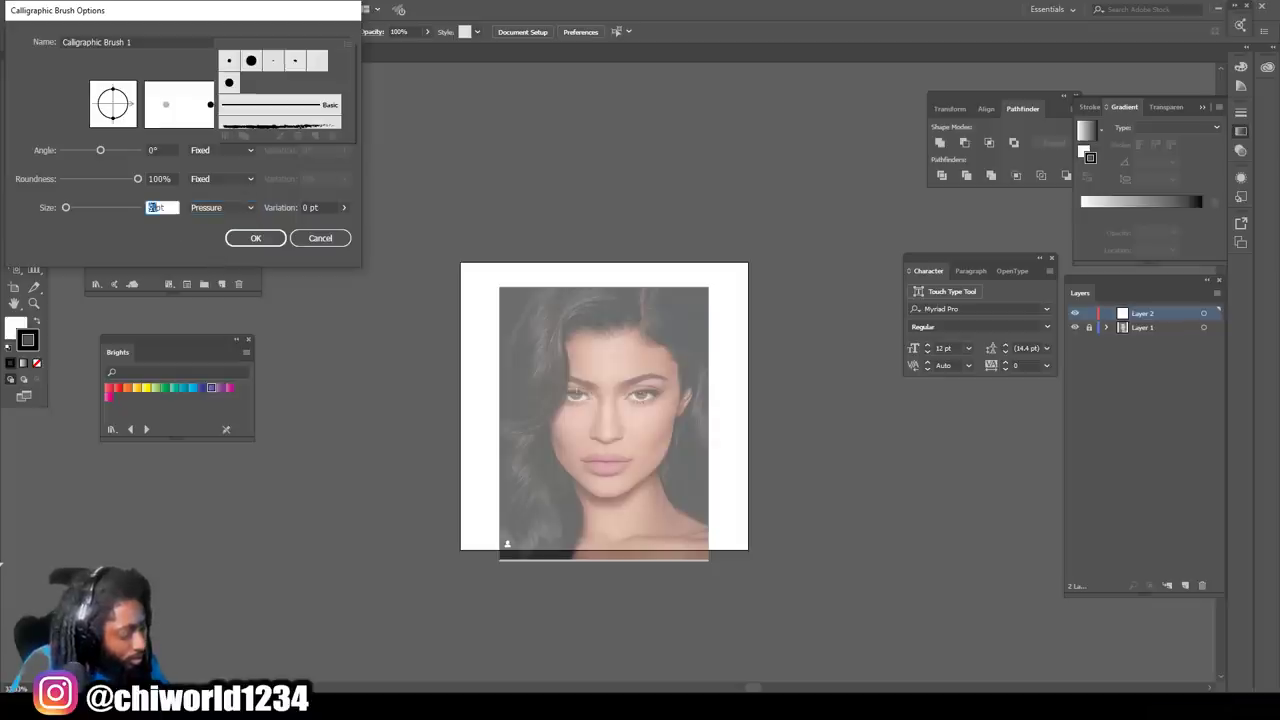
{"action": "type", "text": "3"}
{"action": "left_click", "coordinate": [308, 207]}
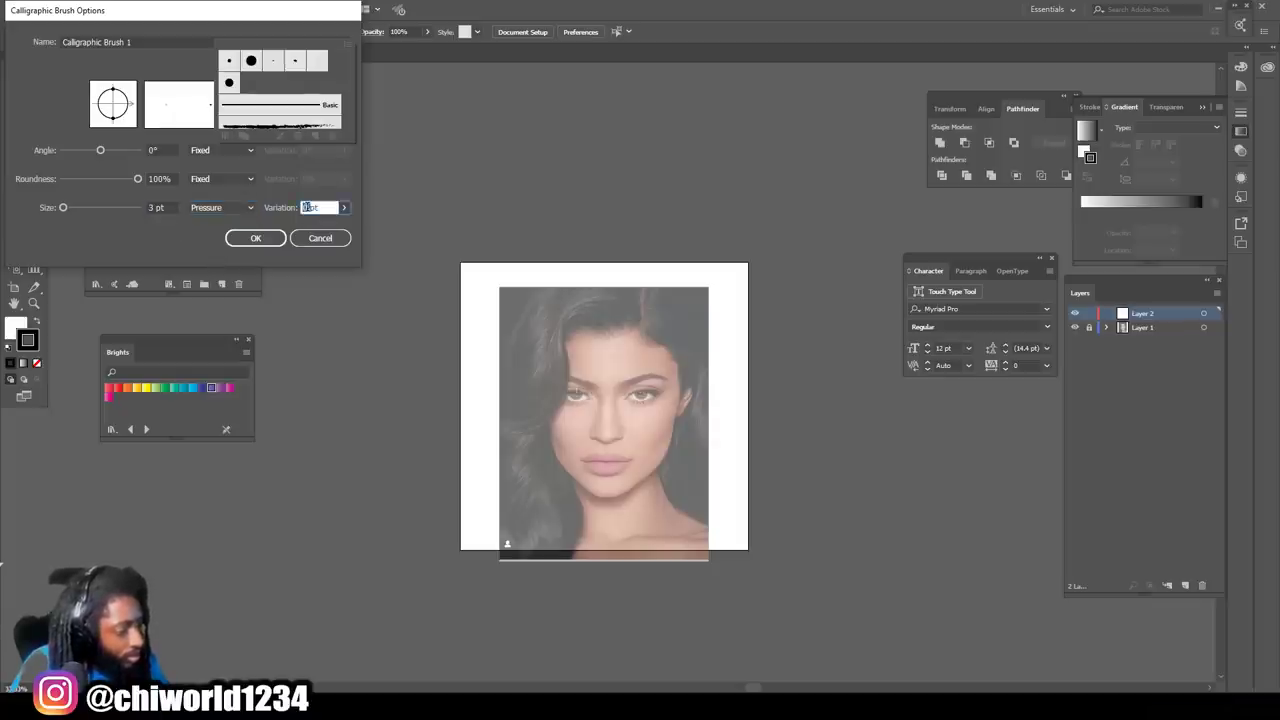
{"action": "left_click", "coordinate": [257, 240]}
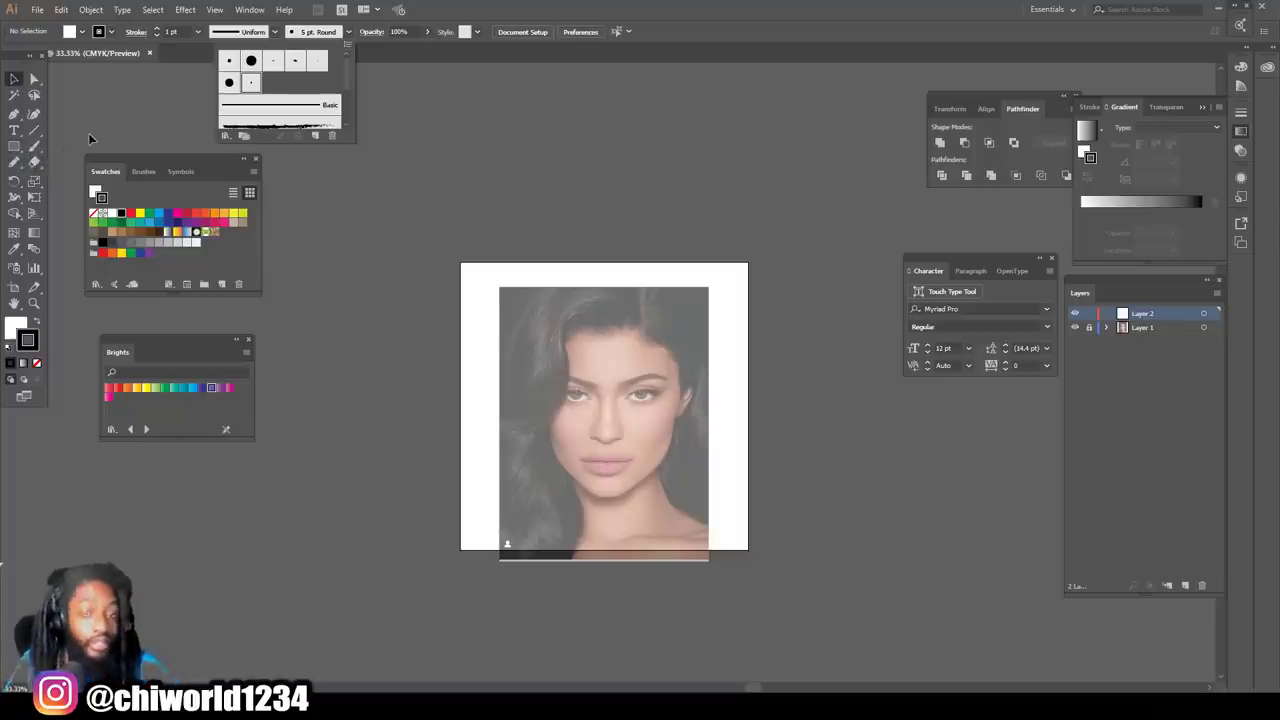
{"action": "left_click", "coordinate": [33, 146]}
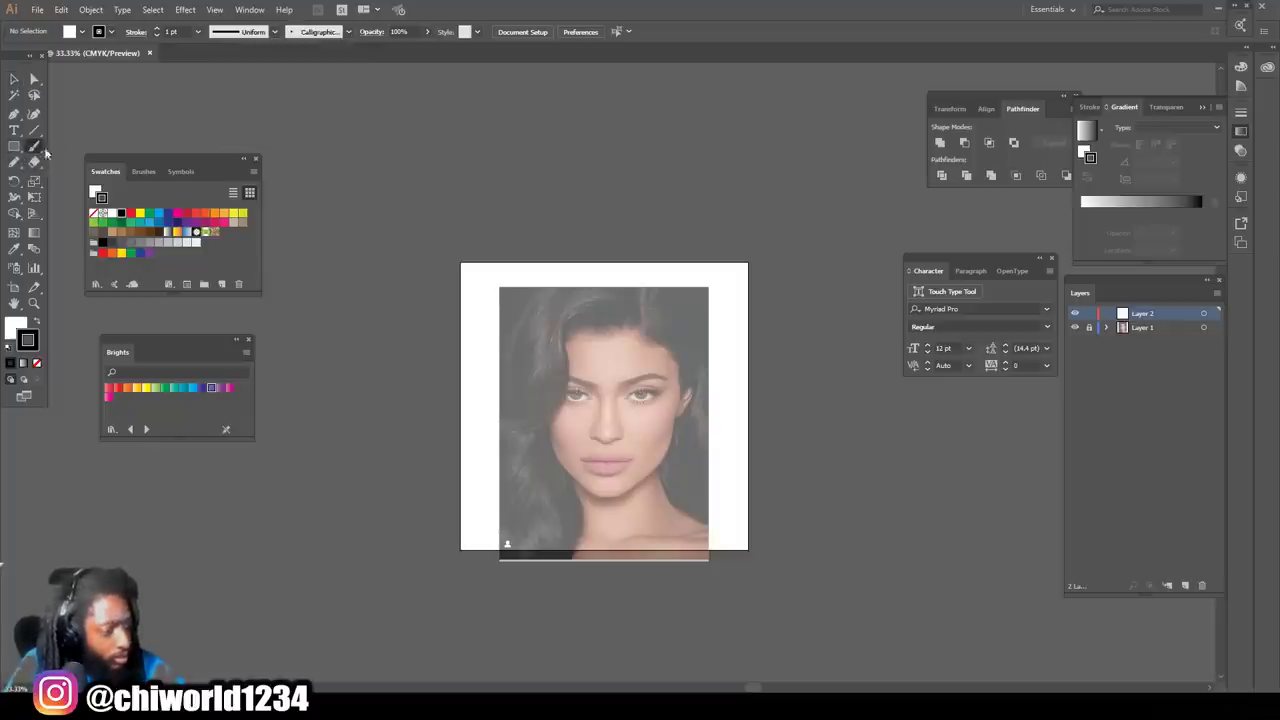
Step: Try the new brush with two long curved strokes beside the artboard, and undo both strokes
{"action": "left_click_drag", "start_coordinate": [432, 202], "coordinate": [404, 422]}
{"action": "left_click_drag", "start_coordinate": [379, 242], "coordinate": [399, 172]}
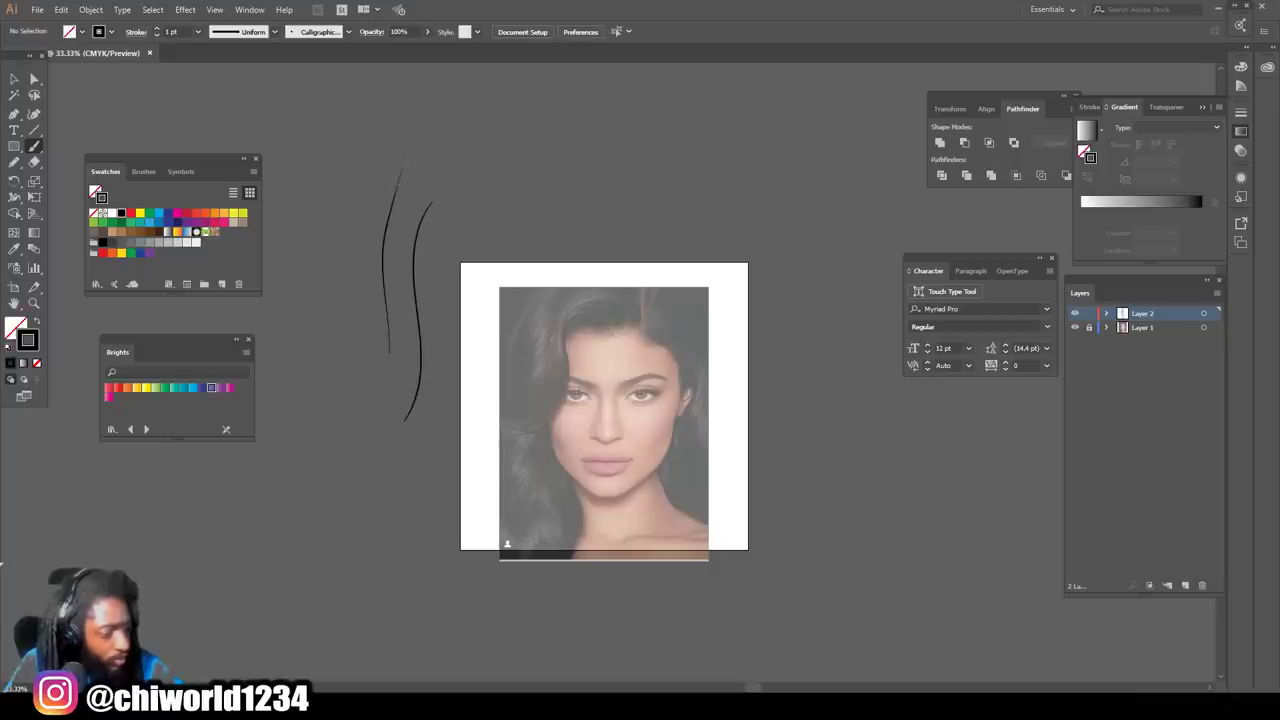
{"action": "key", "text": "ctrl+z"}
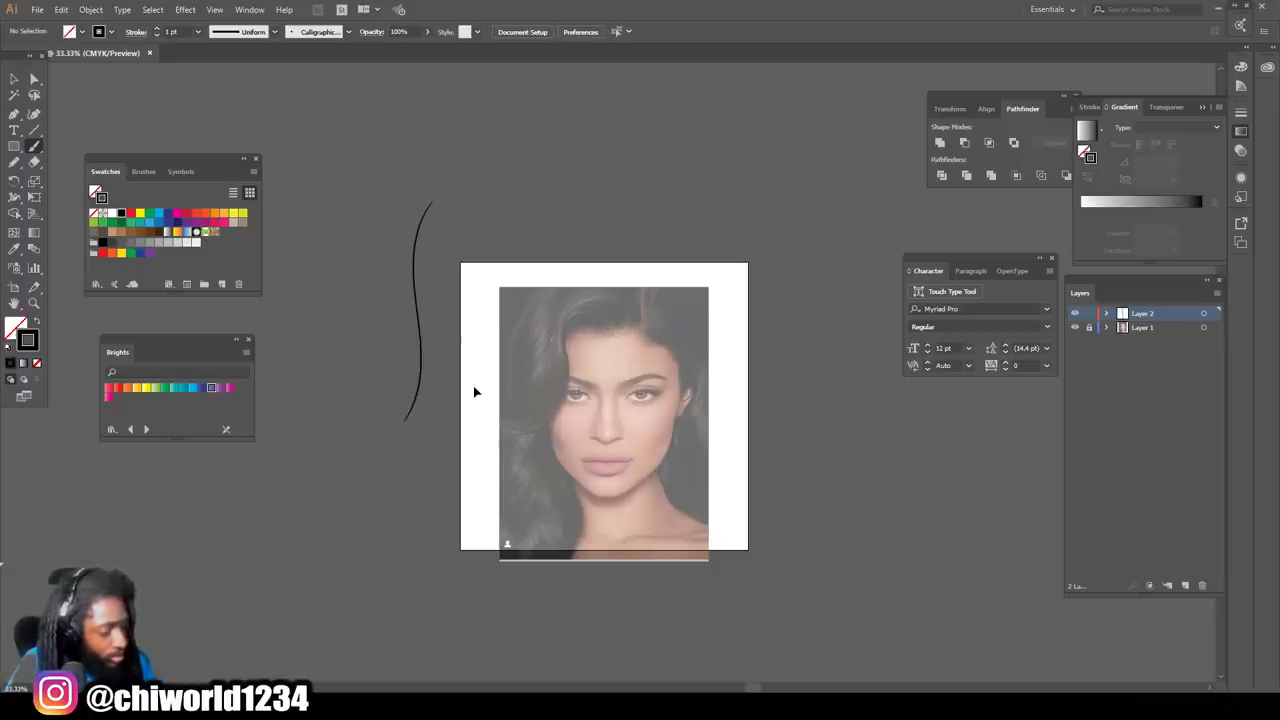
{"action": "key", "text": "ctrl+z"}
Step: Trace the thick upper lash line, lower lid and inner-corner line of the eye on the photo's right side
{"action": "key", "text": "ctrl+plus"}
{"action": "key", "text": "ctrl+plus"}
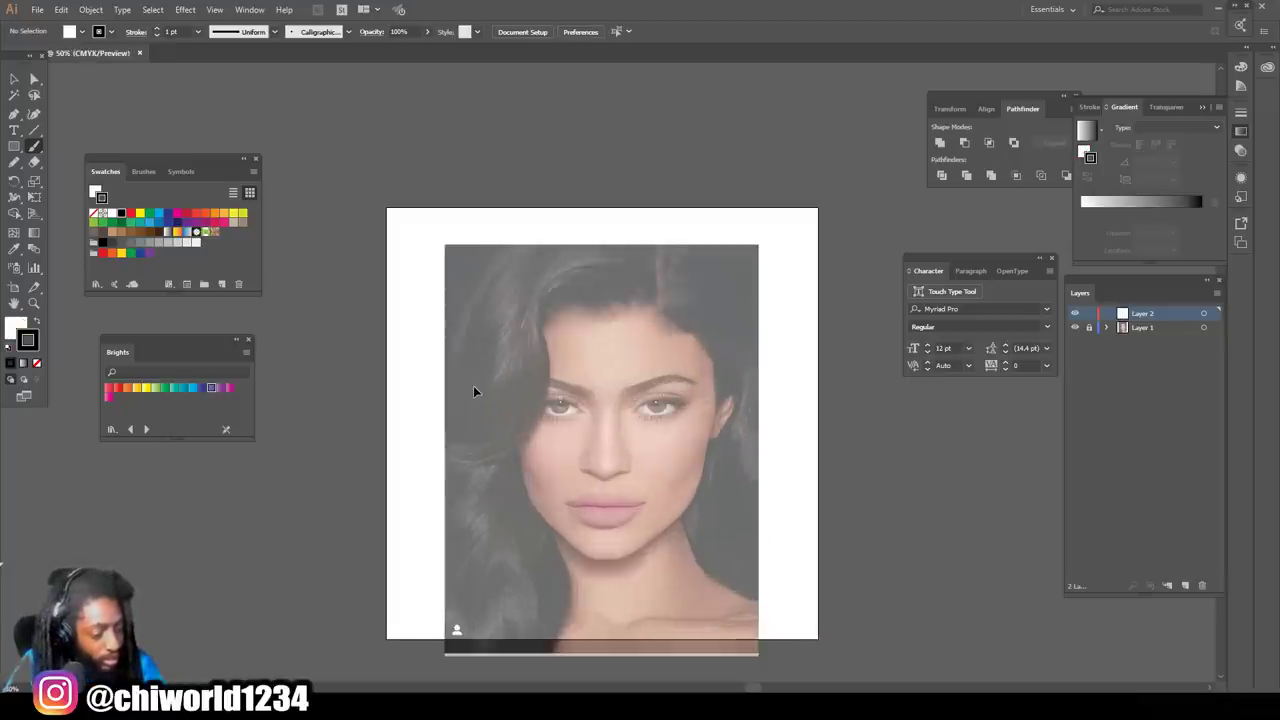
{"action": "scroll", "coordinate": [474, 387], "scroll_direction": "left", "scroll_amount": 2}
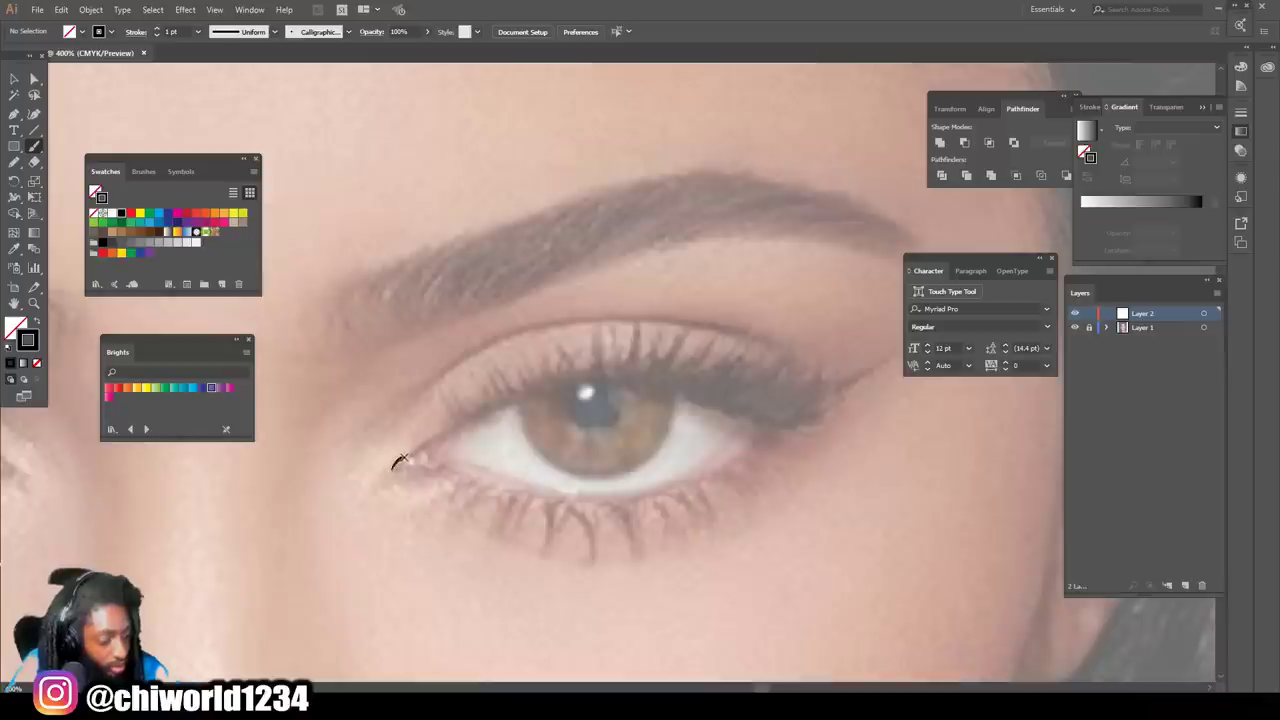
{"action": "mouse_move", "coordinate": [400, 460]}
{"action": "left_mouse_down"}
{"action": "mouse_move", "coordinate": [514, 394]}
{"action": "mouse_move", "coordinate": [563, 384]}
{"action": "mouse_move", "coordinate": [622, 378]}
{"action": "mouse_move", "coordinate": [782, 417]}
{"action": "mouse_move", "coordinate": [832, 404]}
{"action": "left_mouse_up"}
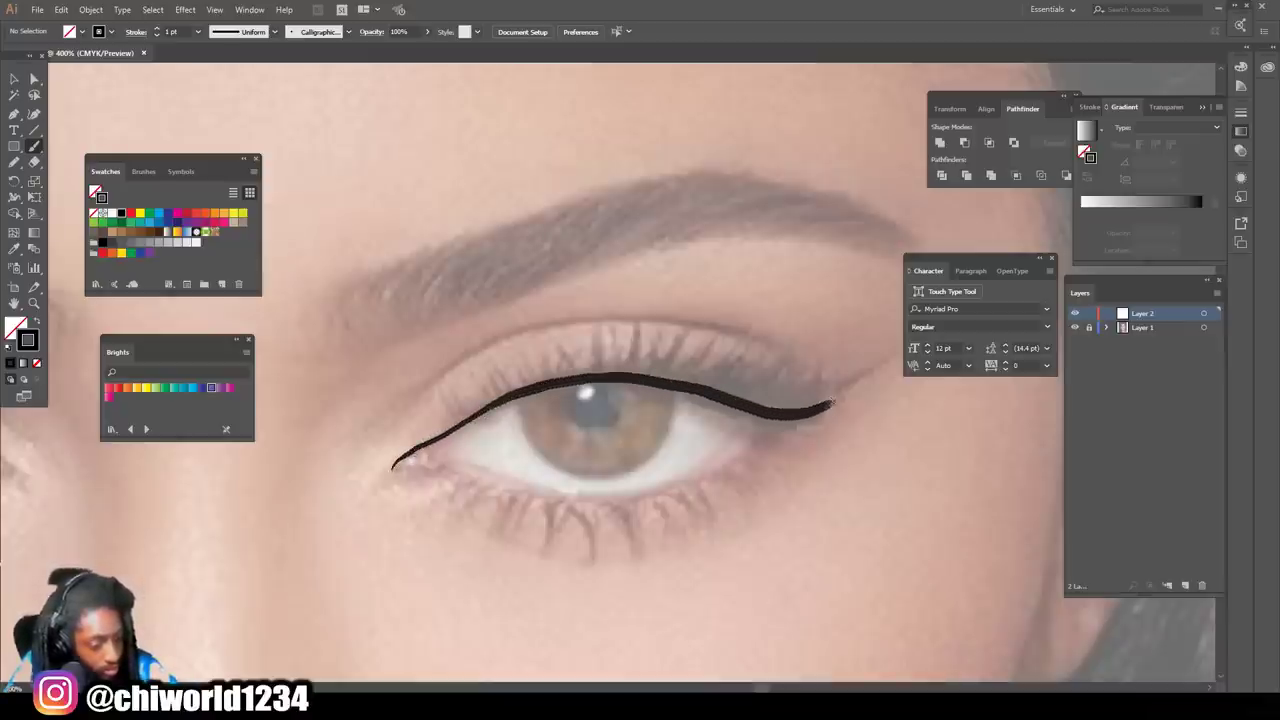
{"action": "key", "text": "ctrl+plus"}
{"action": "mouse_move", "coordinate": [280, 466]}
{"action": "left_mouse_down"}
{"action": "mouse_move", "coordinate": [384, 455]}
{"action": "mouse_move", "coordinate": [564, 509]}
{"action": "mouse_move", "coordinate": [665, 501]}
{"action": "mouse_move", "coordinate": [756, 463]}
{"action": "mouse_move", "coordinate": [829, 379]}
{"action": "left_mouse_up"}
{"action": "scroll", "coordinate": [829, 379], "scroll_direction": "up", "scroll_amount": 2}
{"action": "mouse_move", "coordinate": [388, 504]}
{"action": "left_mouse_down"}
{"action": "mouse_move", "coordinate": [376, 497]}
{"action": "mouse_move", "coordinate": [379, 450]}
{"action": "mouse_move", "coordinate": [400, 434]}
{"action": "left_mouse_up"}
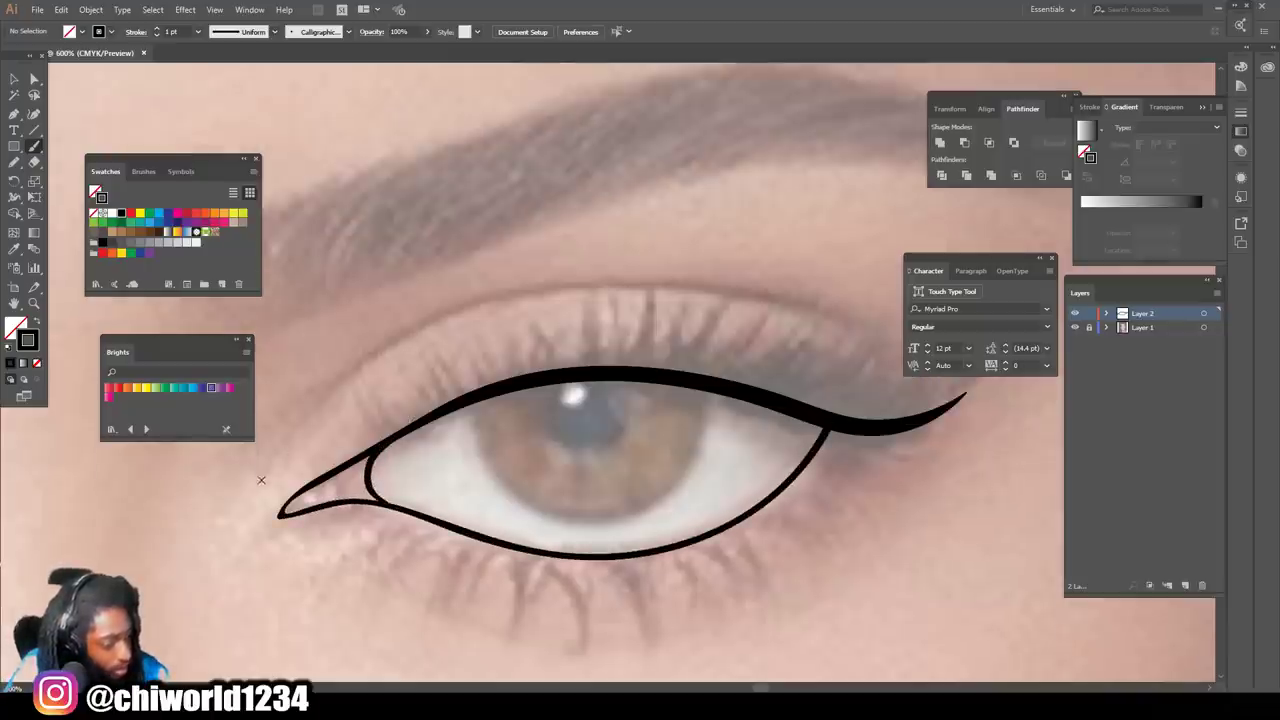
Step: Trace the eyelid crease above the same eye, reducing the stroke weight to 0.5 pt for its upper part
{"action": "mouse_move", "coordinate": [279, 456]}
{"action": "left_mouse_down"}
{"action": "mouse_move", "coordinate": [340, 372]}
{"action": "mouse_move", "coordinate": [437, 320]}
{"action": "left_mouse_up"}
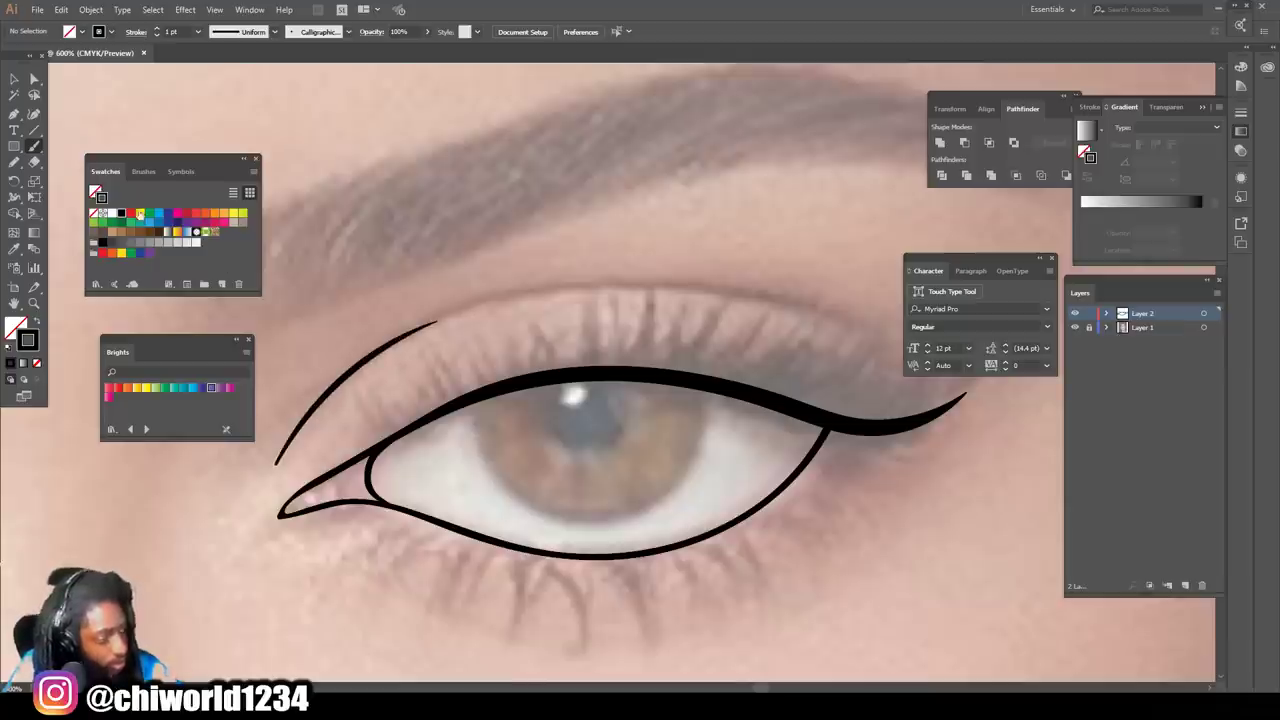
{"action": "left_click", "coordinate": [197, 32]}
{"action": "left_click", "coordinate": [205, 46]}
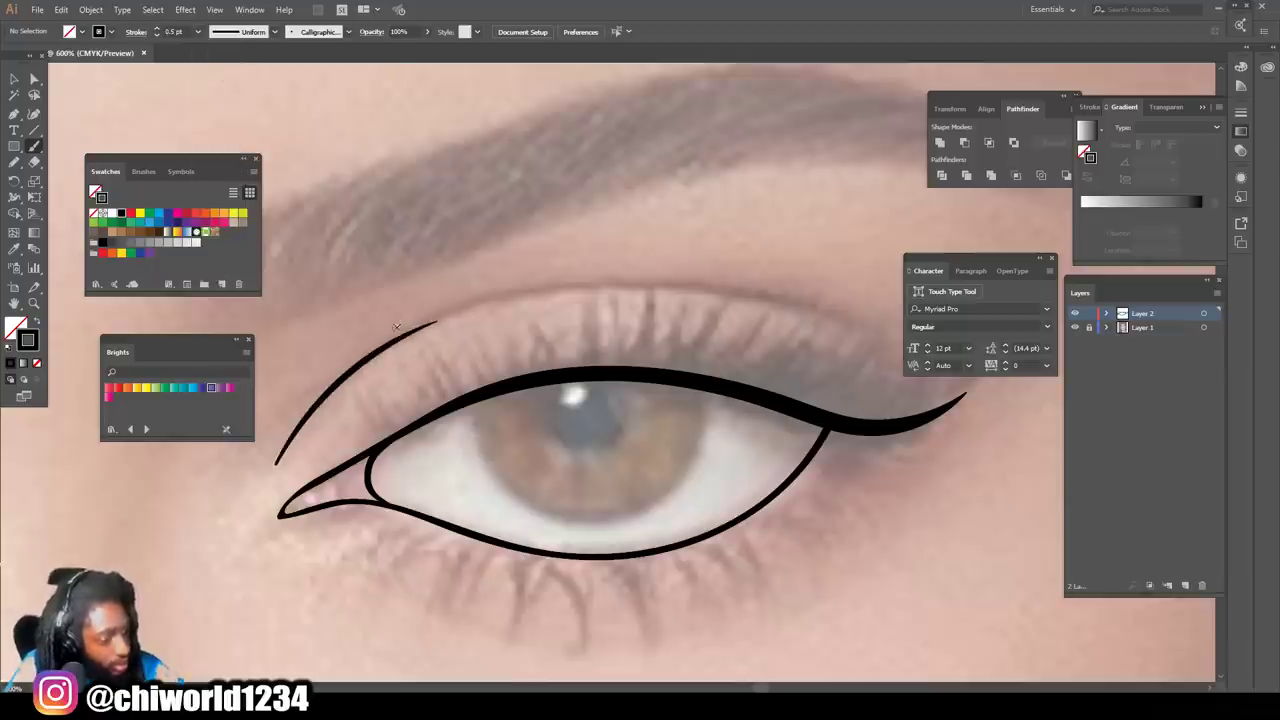
{"action": "mouse_move", "coordinate": [396, 326]}
{"action": "left_mouse_down"}
{"action": "mouse_move", "coordinate": [524, 291]}
{"action": "mouse_move", "coordinate": [684, 283]}
{"action": "mouse_move", "coordinate": [868, 330]}
{"action": "left_mouse_up"}
Step: Trace the upper lash line, lower lid, inner corner and eyelid crease of the eye on the photo's left side
{"action": "mouse_move", "coordinate": [340, 377]}
{"action": "left_mouse_down"}
{"action": "mouse_move", "coordinate": [405, 345]}
{"action": "mouse_move", "coordinate": [575, 328]}
{"action": "mouse_move", "coordinate": [740, 384]}
{"action": "mouse_move", "coordinate": [840, 462]}
{"action": "left_mouse_up"}
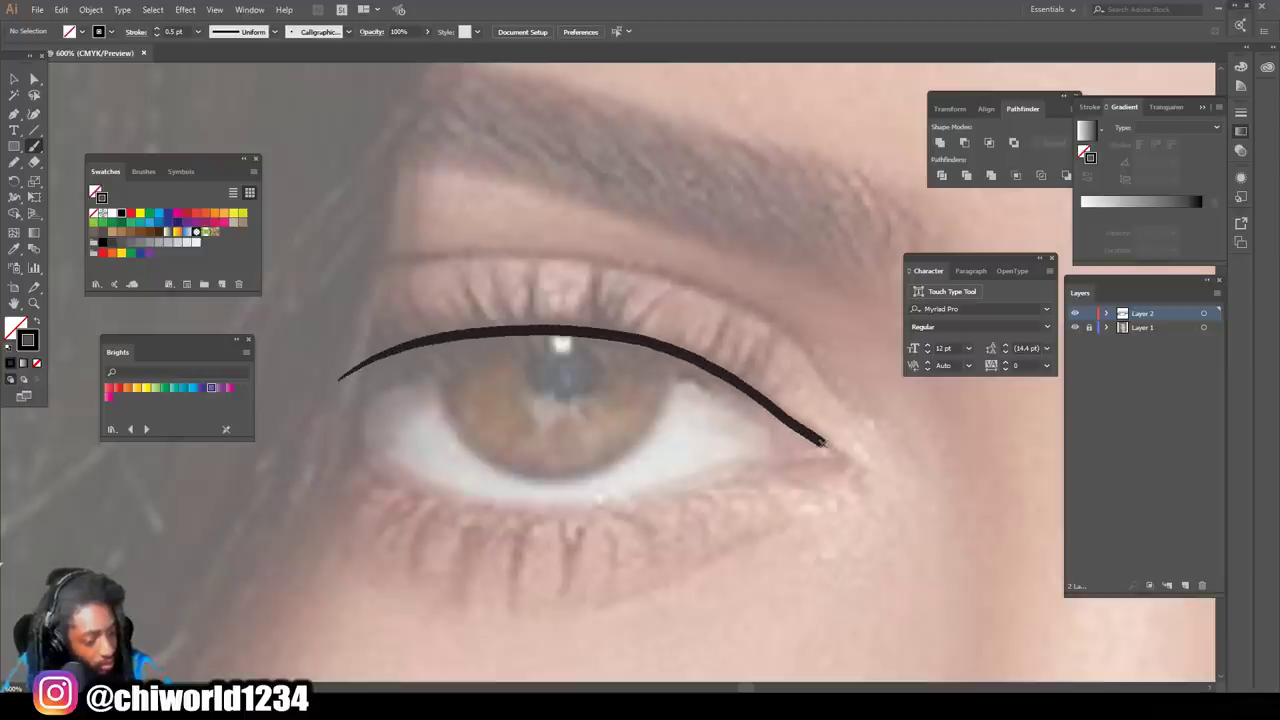
{"action": "mouse_move", "coordinate": [338, 436]}
{"action": "left_mouse_down"}
{"action": "mouse_move", "coordinate": [423, 489]}
{"action": "mouse_move", "coordinate": [543, 509]}
{"action": "mouse_move", "coordinate": [840, 462]}
{"action": "left_mouse_up"}
{"action": "left_click_drag", "start_coordinate": [762, 462], "coordinate": [760, 394]}
{"action": "mouse_move", "coordinate": [368, 268]}
{"action": "left_mouse_down"}
{"action": "mouse_move", "coordinate": [603, 264]}
{"action": "mouse_move", "coordinate": [746, 306]}
{"action": "mouse_move", "coordinate": [805, 350]}
{"action": "left_mouse_up"}
Step: Trace the underside of the nose and the outer curves of both nostrils
{"action": "mouse_move", "coordinate": [350, 502]}
{"action": "left_mouse_down"}
{"action": "mouse_move", "coordinate": [524, 595]}
{"action": "mouse_move", "coordinate": [571, 601]}
{"action": "mouse_move", "coordinate": [627, 597]}
{"action": "mouse_move", "coordinate": [808, 512]}
{"action": "left_mouse_up"}
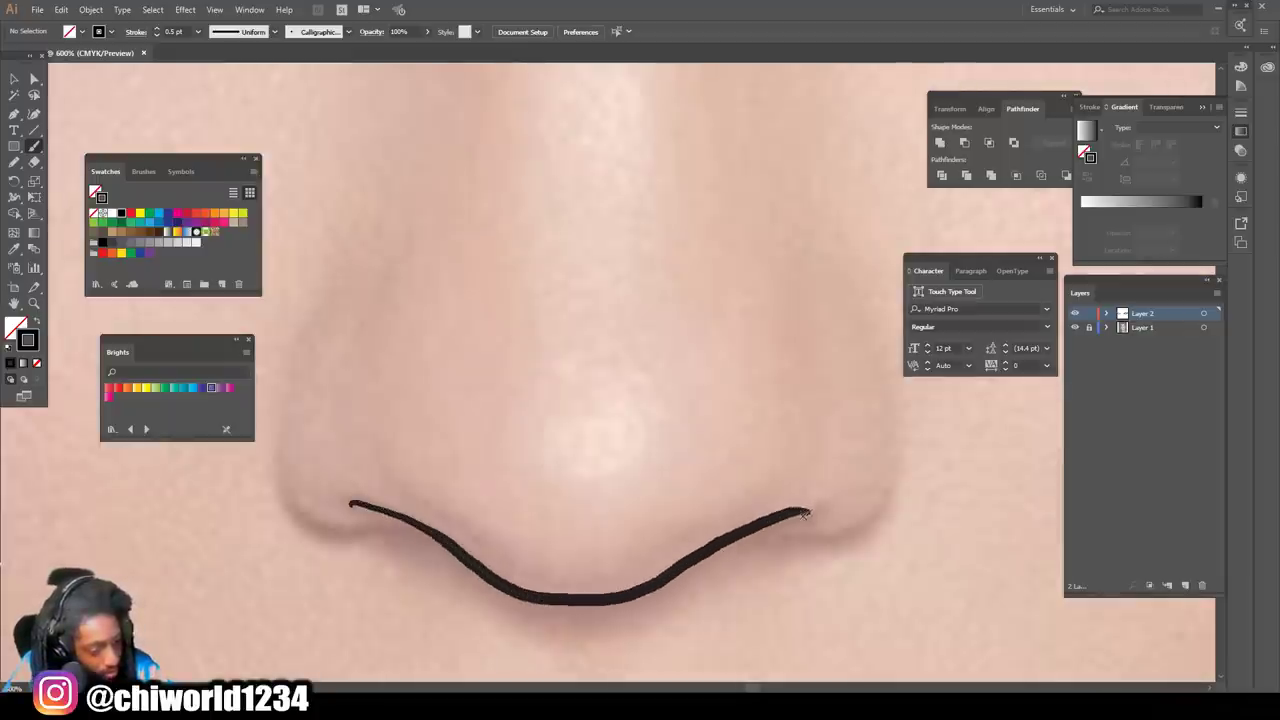
{"action": "scroll", "coordinate": [449, 561], "scroll_direction": "up", "scroll_amount": 1}
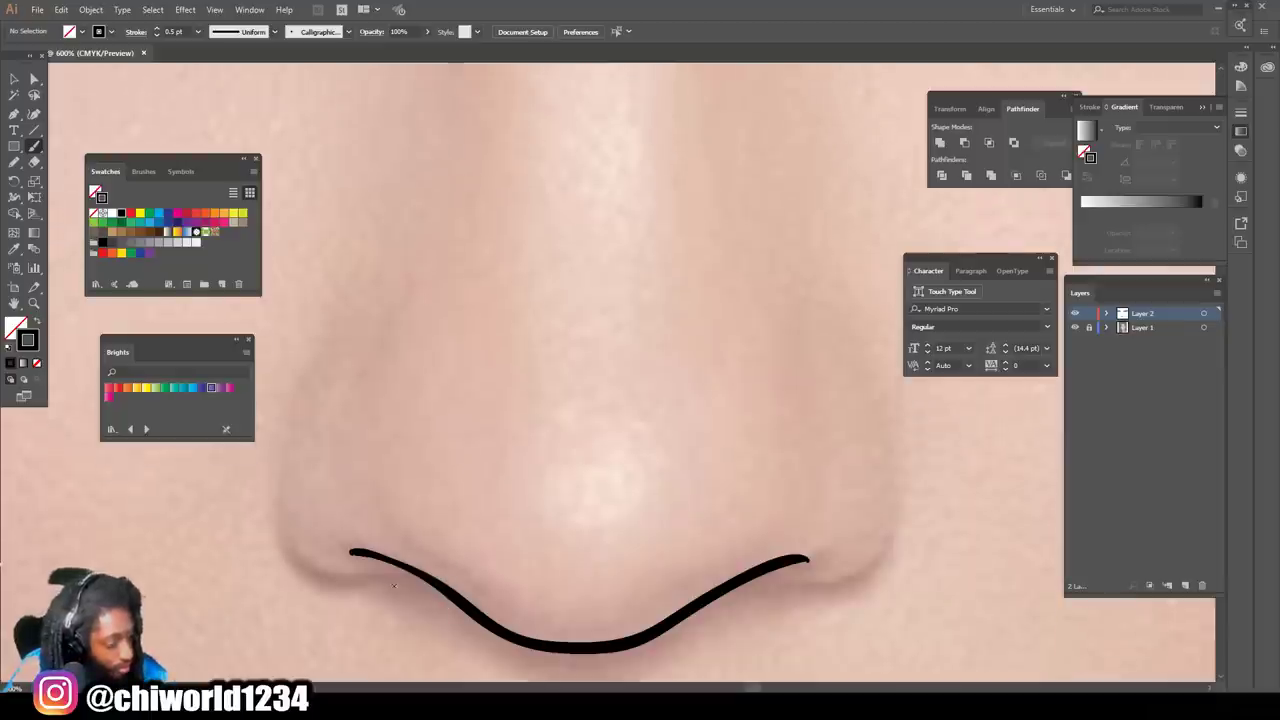
{"action": "mouse_move", "coordinate": [400, 587]}
{"action": "left_mouse_down"}
{"action": "mouse_move", "coordinate": [338, 582]}
{"action": "mouse_move", "coordinate": [279, 488]}
{"action": "mouse_move", "coordinate": [315, 373]}
{"action": "left_mouse_up"}
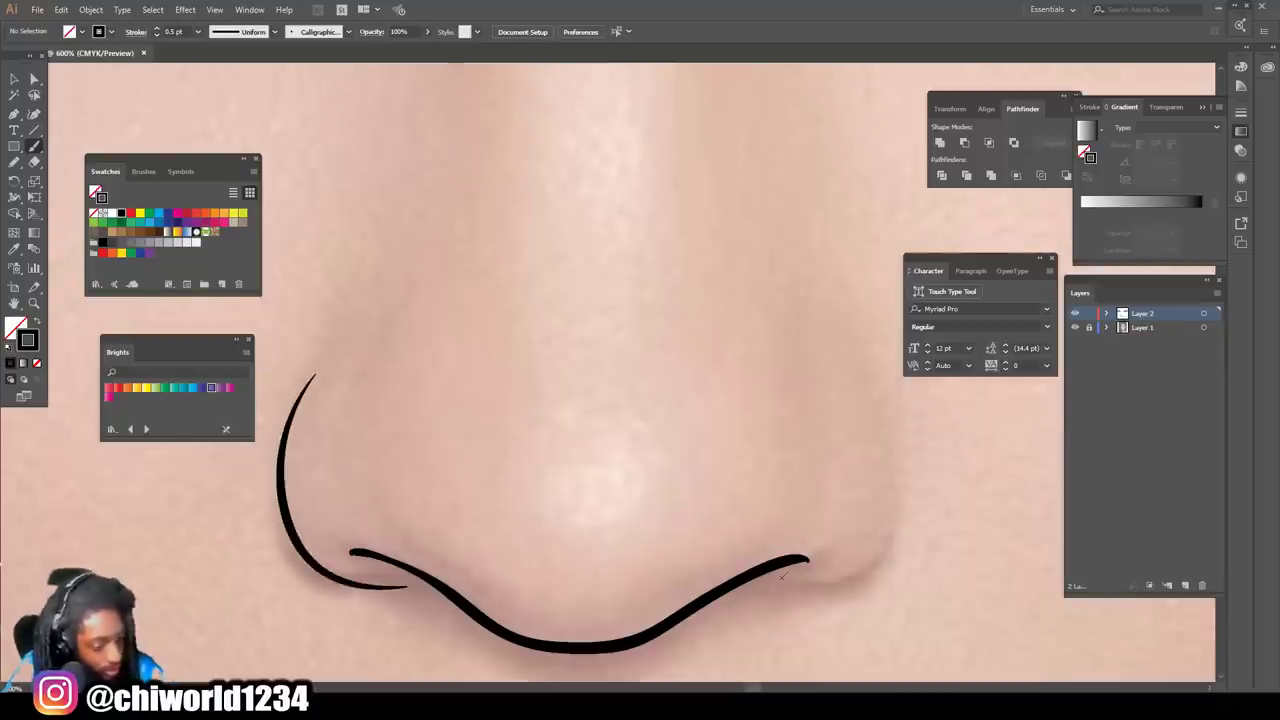
{"action": "mouse_move", "coordinate": [774, 586]}
{"action": "left_mouse_down"}
{"action": "mouse_move", "coordinate": [846, 584]}
{"action": "mouse_move", "coordinate": [899, 525]}
{"action": "mouse_move", "coordinate": [900, 445]}
{"action": "mouse_move", "coordinate": [866, 358]}
{"action": "left_mouse_up"}
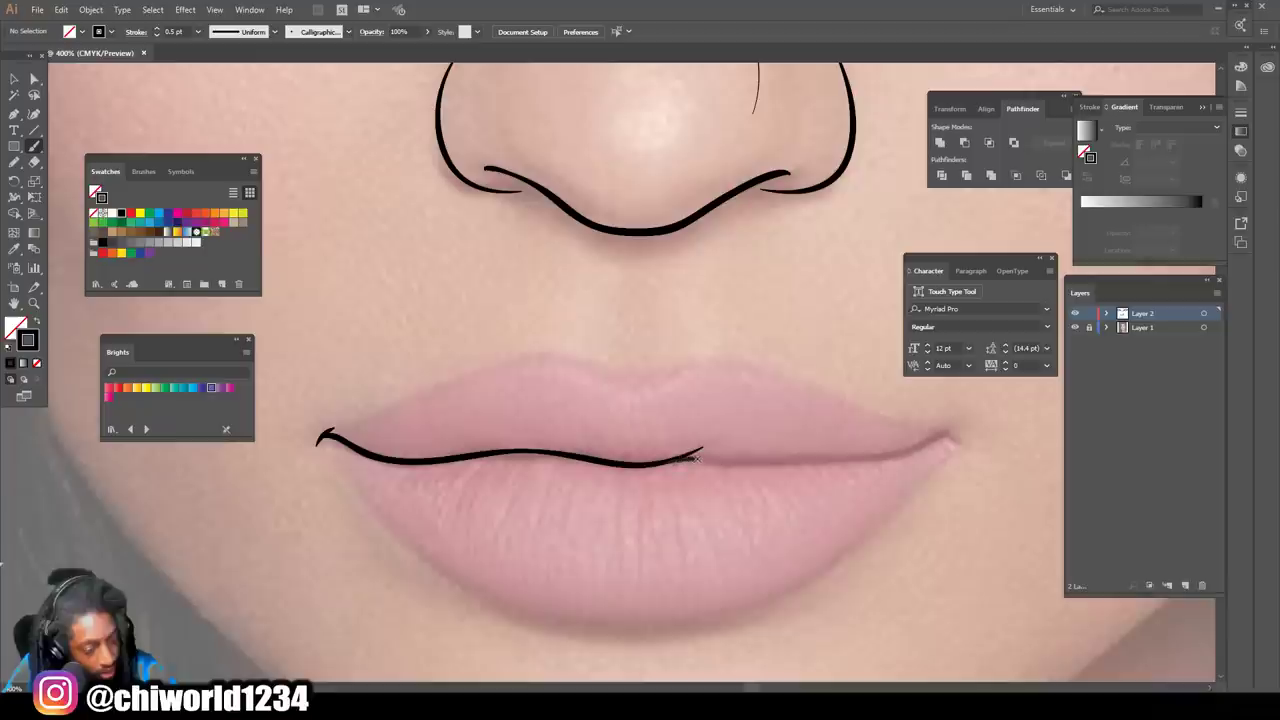
Step: Trace the line between the lips and the outer contours of the upper and lower lip
{"action": "mouse_move", "coordinate": [699, 458]}
{"action": "left_mouse_down"}
{"action": "mouse_move", "coordinate": [858, 459]}
{"action": "mouse_move", "coordinate": [950, 438]}
{"action": "left_mouse_up"}
{"action": "mouse_move", "coordinate": [324, 432]}
{"action": "left_mouse_down"}
{"action": "mouse_move", "coordinate": [452, 378]}
{"action": "mouse_move", "coordinate": [553, 354]}
{"action": "mouse_move", "coordinate": [635, 379]}
{"action": "mouse_move", "coordinate": [731, 359]}
{"action": "mouse_move", "coordinate": [955, 438]}
{"action": "left_mouse_up"}
{"action": "mouse_move", "coordinate": [328, 436]}
{"action": "left_mouse_down"}
{"action": "mouse_move", "coordinate": [448, 572]}
{"action": "mouse_move", "coordinate": [555, 619]}
{"action": "mouse_move", "coordinate": [676, 626]}
{"action": "mouse_move", "coordinate": [788, 590]}
{"action": "mouse_move", "coordinate": [878, 528]}
{"action": "mouse_move", "coordinate": [954, 446]}
{"action": "left_mouse_up"}
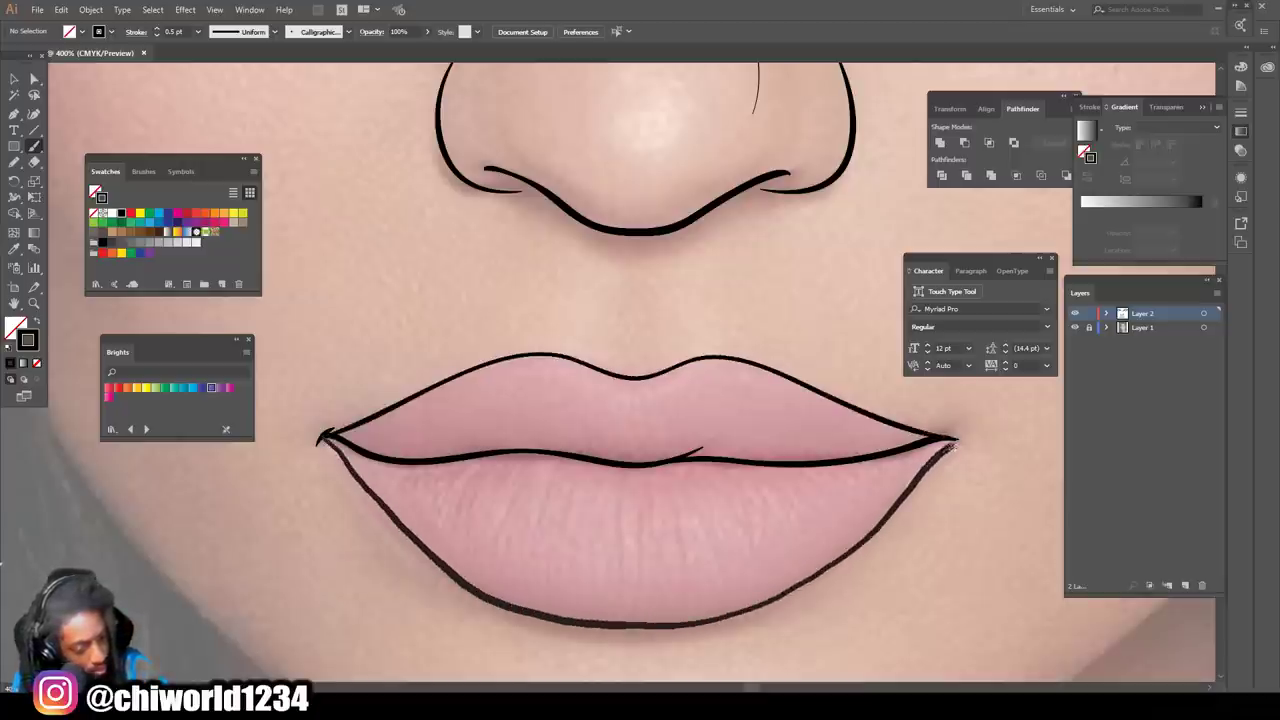
Step: Outline the irises of both eyes beneath the upper lash lines
{"action": "mouse_move", "coordinate": [461, 280]}
{"action": "left_mouse_down"}
{"action": "mouse_move", "coordinate": [461, 336]}
{"action": "mouse_move", "coordinate": [512, 434]}
{"action": "mouse_move", "coordinate": [626, 460]}
{"action": "mouse_move", "coordinate": [732, 398]}
{"action": "mouse_move", "coordinate": [770, 318]}
{"action": "left_mouse_up"}
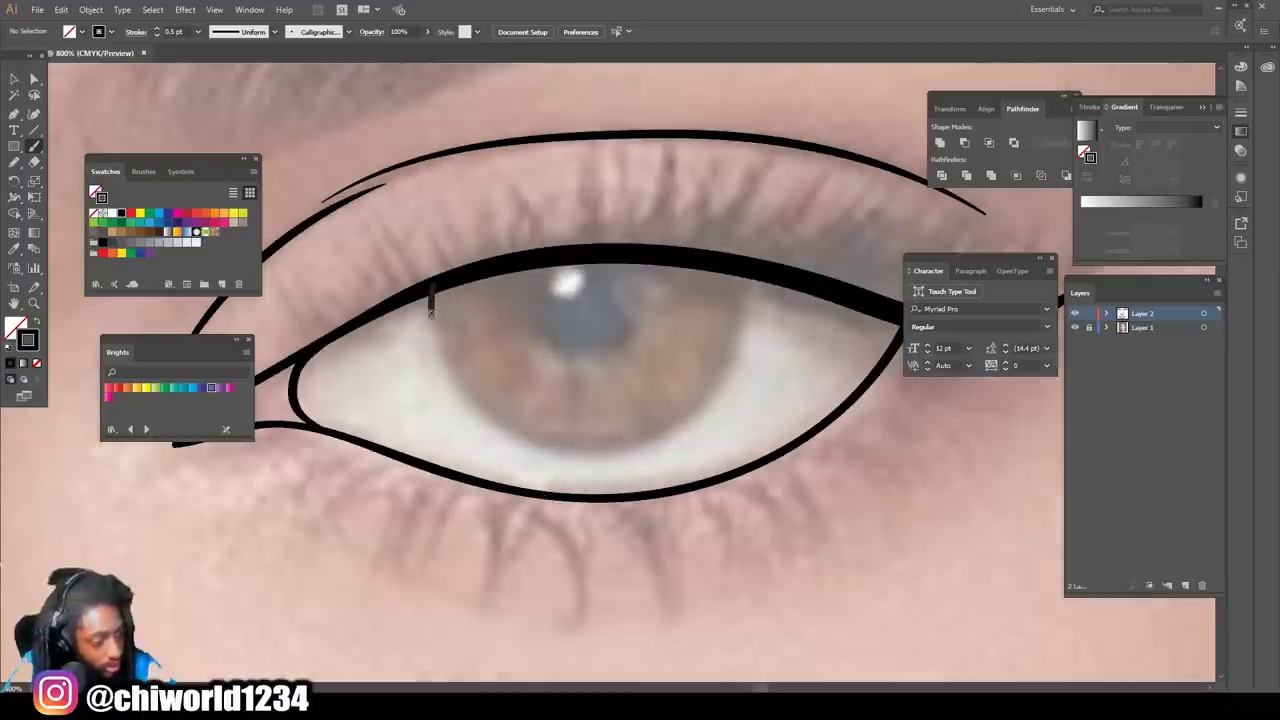
{"action": "mouse_move", "coordinate": [432, 290]}
{"action": "left_mouse_down"}
{"action": "mouse_move", "coordinate": [445, 364]}
{"action": "mouse_move", "coordinate": [479, 409]}
{"action": "mouse_move", "coordinate": [527, 441]}
{"action": "mouse_move", "coordinate": [603, 447]}
{"action": "mouse_move", "coordinate": [679, 422]}
{"action": "mouse_move", "coordinate": [720, 371]}
{"action": "mouse_move", "coordinate": [746, 271]}
{"action": "left_mouse_up"}
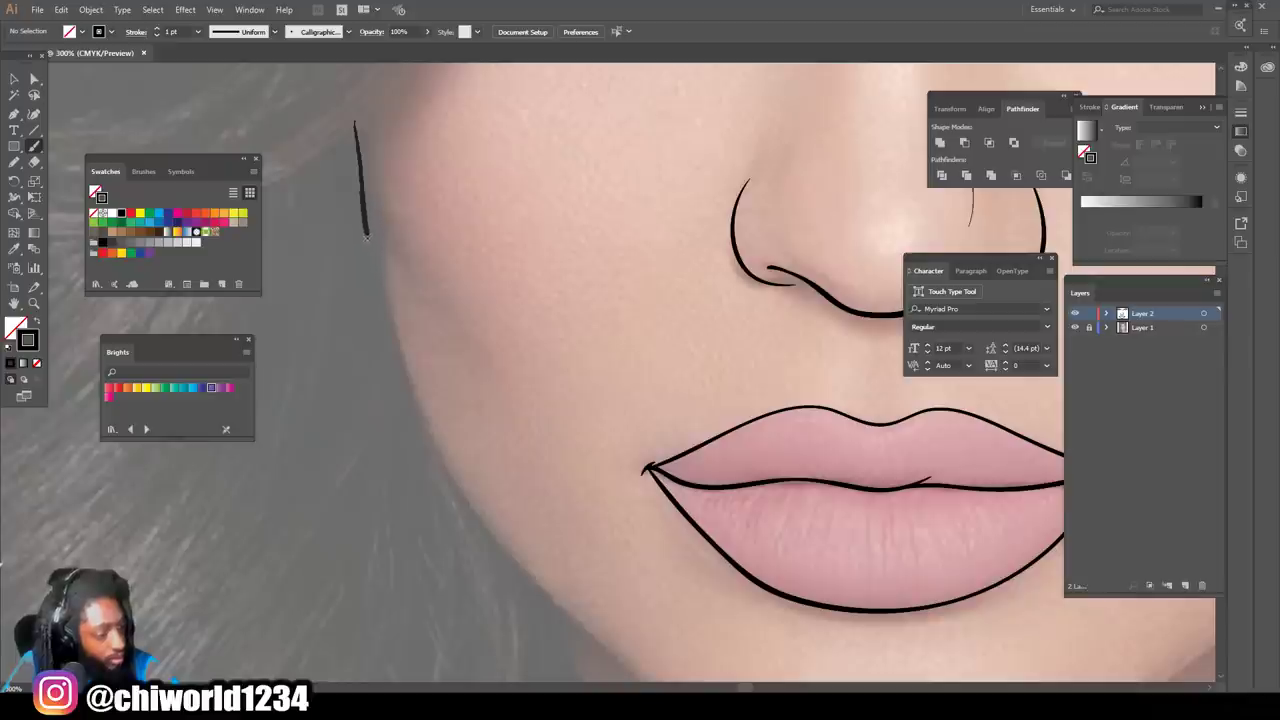
Step: Trace the face contour along the cheeks, jaw and chin and the visible ear with a 1 pt stroke
{"action": "mouse_move", "coordinate": [366, 228]}
{"action": "left_mouse_down"}
{"action": "mouse_move", "coordinate": [410, 409]}
{"action": "mouse_move", "coordinate": [489, 539]}
{"action": "left_mouse_up"}
{"action": "mouse_move", "coordinate": [339, 435]}
{"action": "left_mouse_down"}
{"action": "mouse_move", "coordinate": [490, 572]}
{"action": "mouse_move", "coordinate": [537, 592]}
{"action": "mouse_move", "coordinate": [652, 598]}
{"action": "mouse_move", "coordinate": [700, 572]}
{"action": "mouse_move", "coordinate": [895, 418]}
{"action": "mouse_move", "coordinate": [643, 558]}
{"action": "mouse_move", "coordinate": [694, 421]}
{"action": "mouse_move", "coordinate": [737, 186]}
{"action": "mouse_move", "coordinate": [575, 546]}
{"action": "left_mouse_up"}
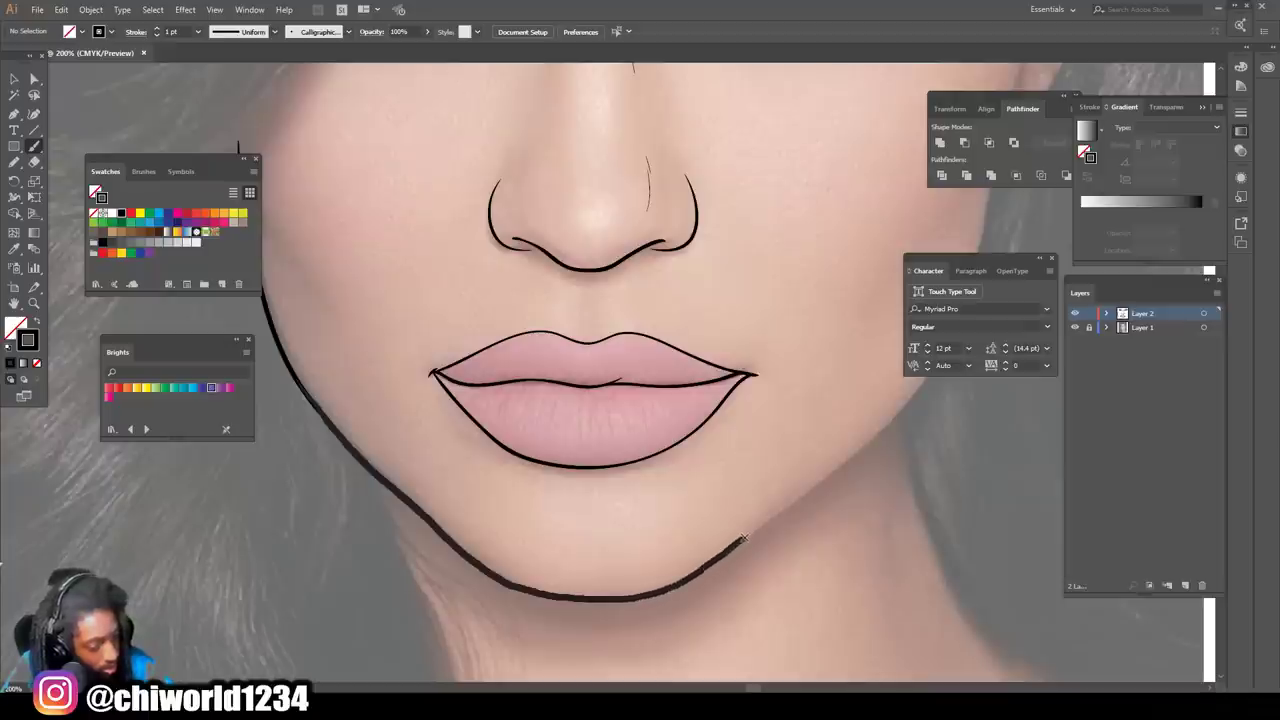
{"action": "key", "text": "ctrl+plus"}
{"action": "mouse_move", "coordinate": [573, 574]}
{"action": "left_mouse_down"}
{"action": "mouse_move", "coordinate": [609, 567]}
{"action": "mouse_move", "coordinate": [692, 440]}
{"action": "mouse_move", "coordinate": [732, 335]}
{"action": "mouse_move", "coordinate": [712, 276]}
{"action": "mouse_move", "coordinate": [688, 279]}
{"action": "left_mouse_up"}
Step: Hide the photo layer to check the line work on its own, and show the layer again
{"action": "key", "text": "ctrl+minus"}
{"action": "key", "text": "ctrl+minus"}
{"action": "key", "text": "ctrl+minus"}
{"action": "key", "text": "ctrl+minus"}
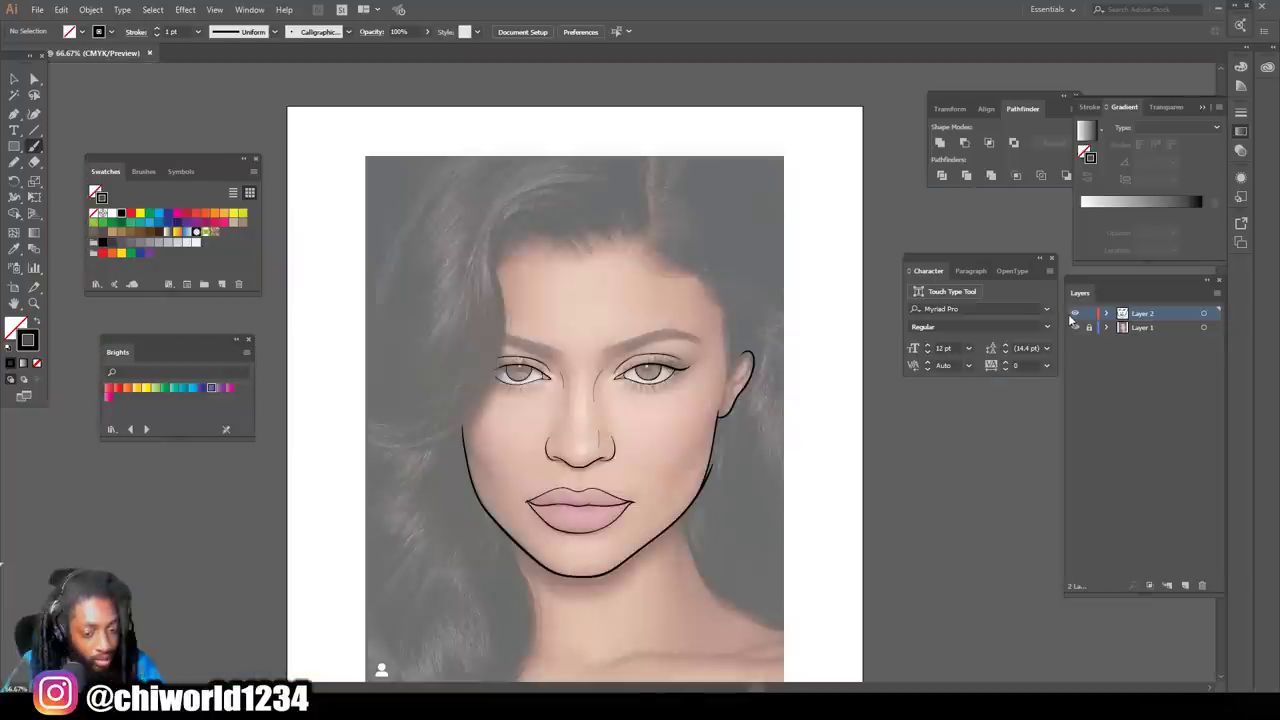
{"action": "left_click", "coordinate": [1075, 329]}
{"action": "left_click", "coordinate": [1075, 328]}
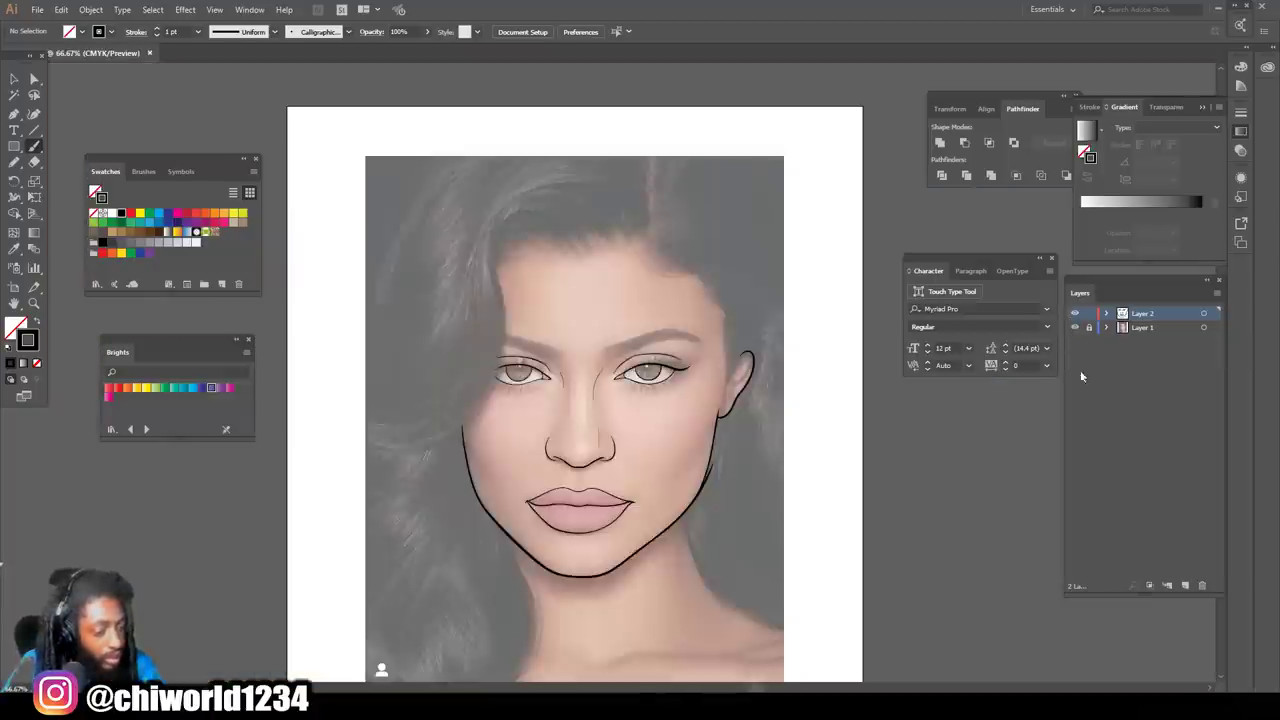
Step: Set up the Pencil tool with filled strokes and paths closing within 20 pixels, using a black fill and no stroke
{"action": "key", "text": "ctrl+plus"}
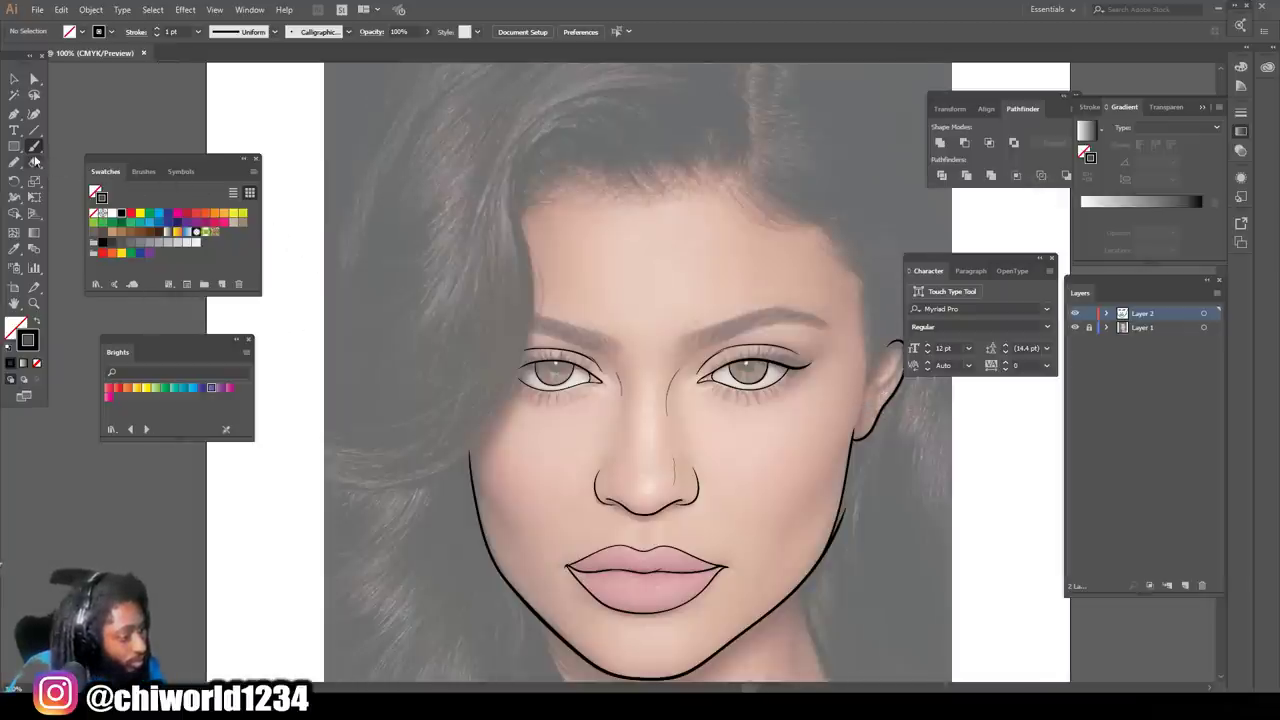
{"action": "left_click", "coordinate": [13, 163]}
{"action": "double_click", "coordinate": [13, 163]}
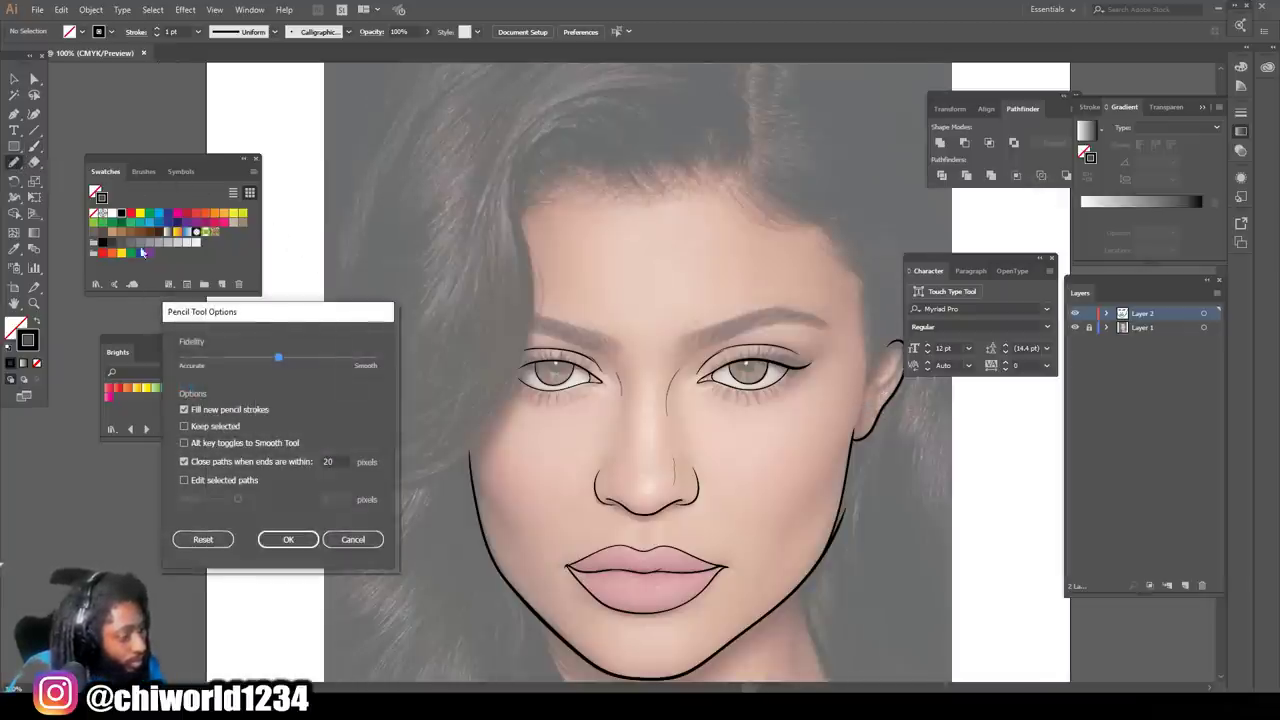
{"action": "mouse_move", "coordinate": [294, 314]}
{"action": "left_mouse_down"}
{"action": "mouse_move", "coordinate": [370, 276]}
{"action": "mouse_move", "coordinate": [418, 293]}
{"action": "mouse_move", "coordinate": [644, 203]}
{"action": "mouse_move", "coordinate": [708, 147]}
{"action": "mouse_move", "coordinate": [690, 108]}
{"action": "left_mouse_up"}
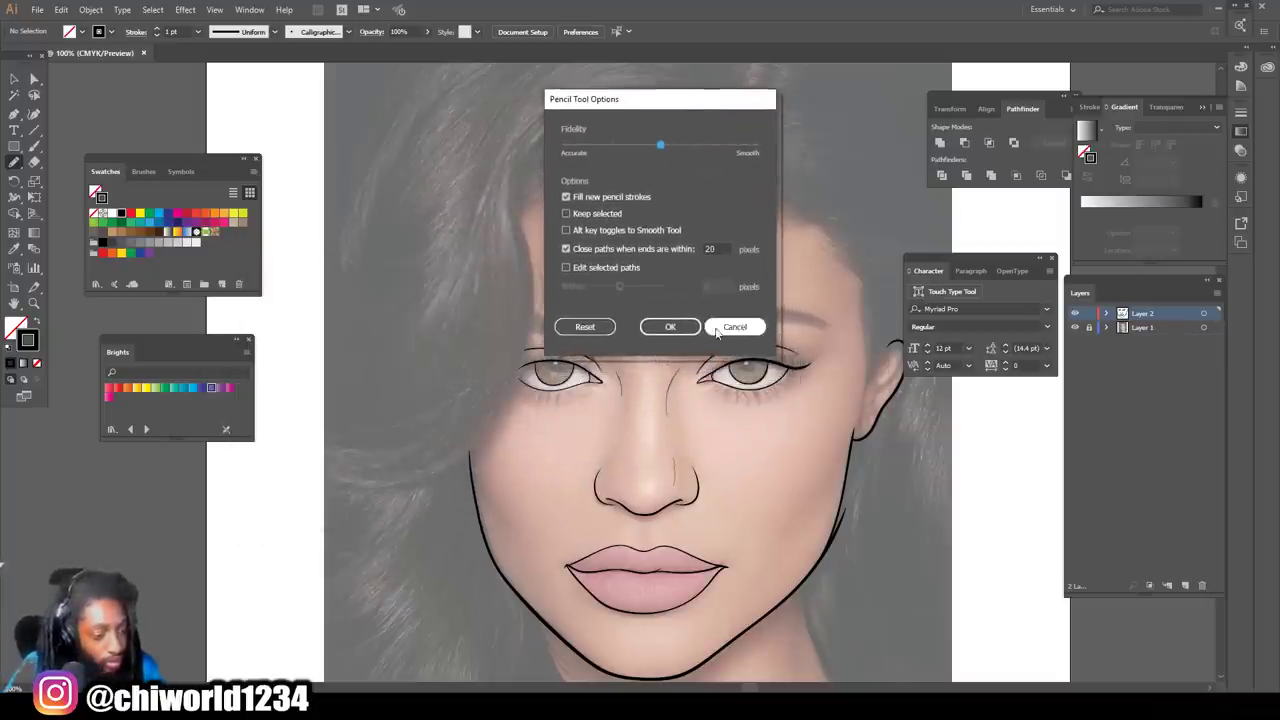
{"action": "left_click", "coordinate": [684, 329]}
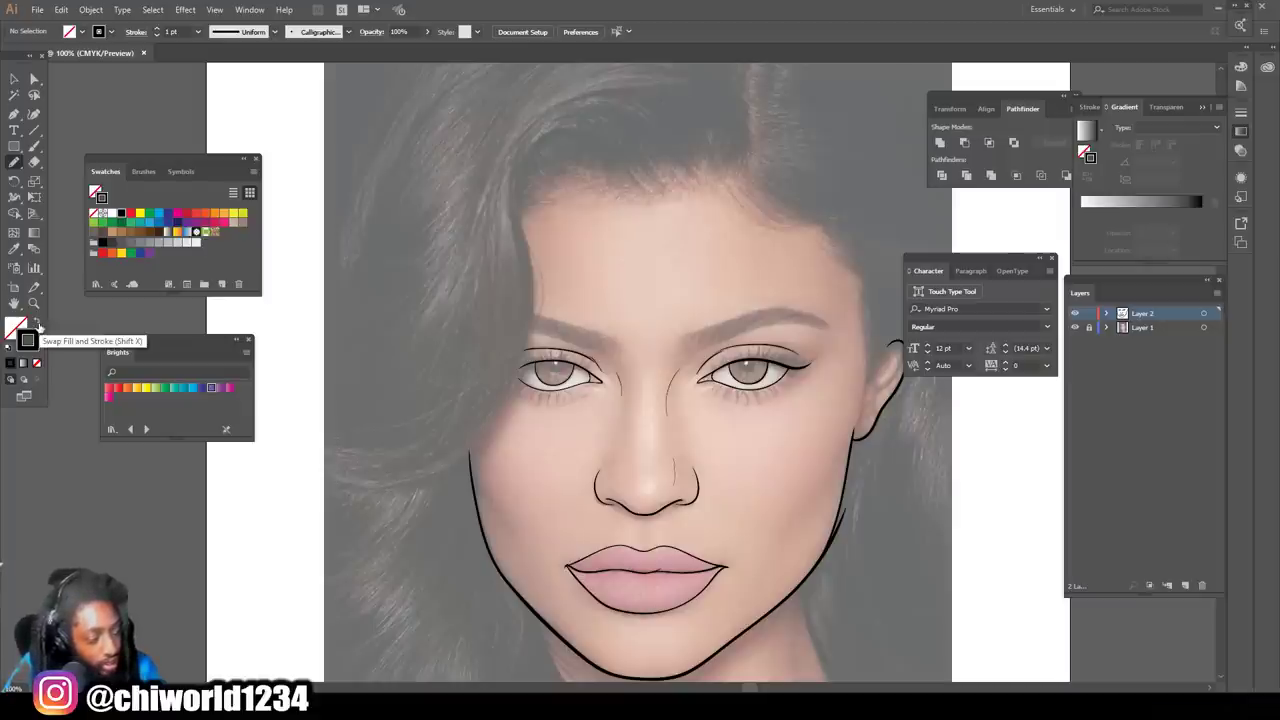
{"action": "left_click", "coordinate": [38, 325]}
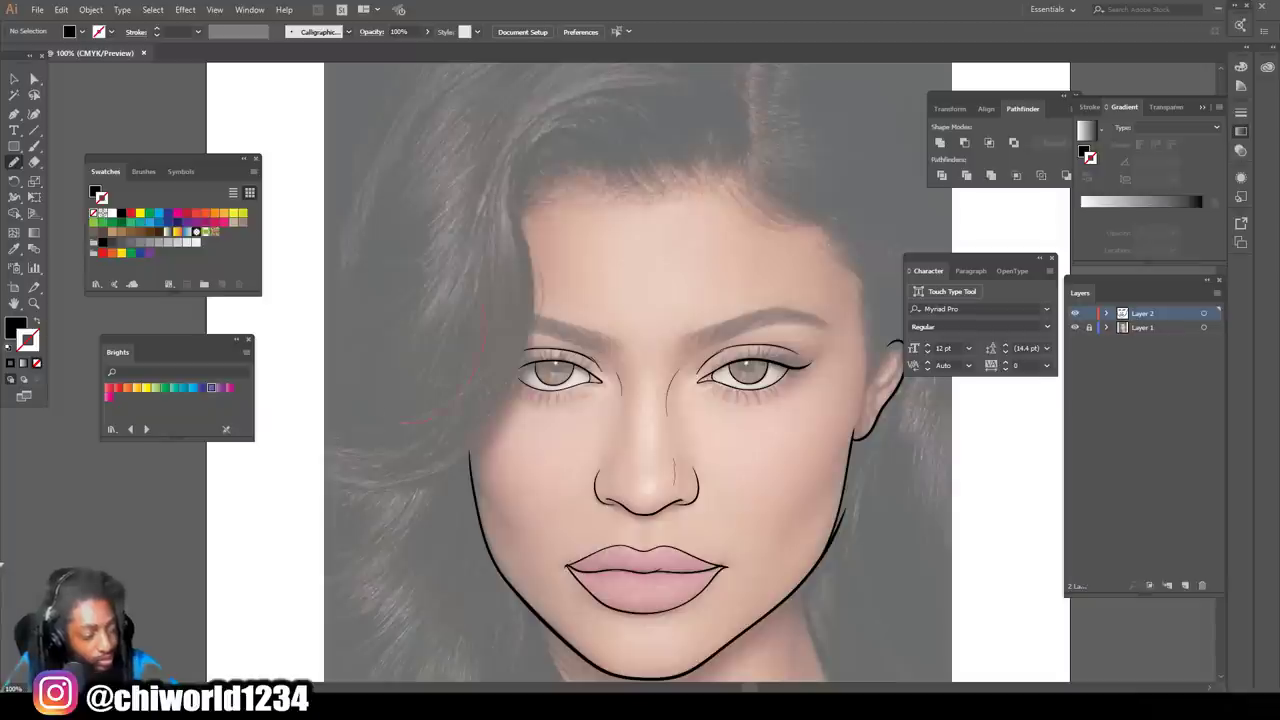
Step: Try out smooth and jagged black filled pencil shapes over the hair, undoing each one
{"action": "left_click_drag", "start_coordinate": [485, 305], "coordinate": [398, 299]}
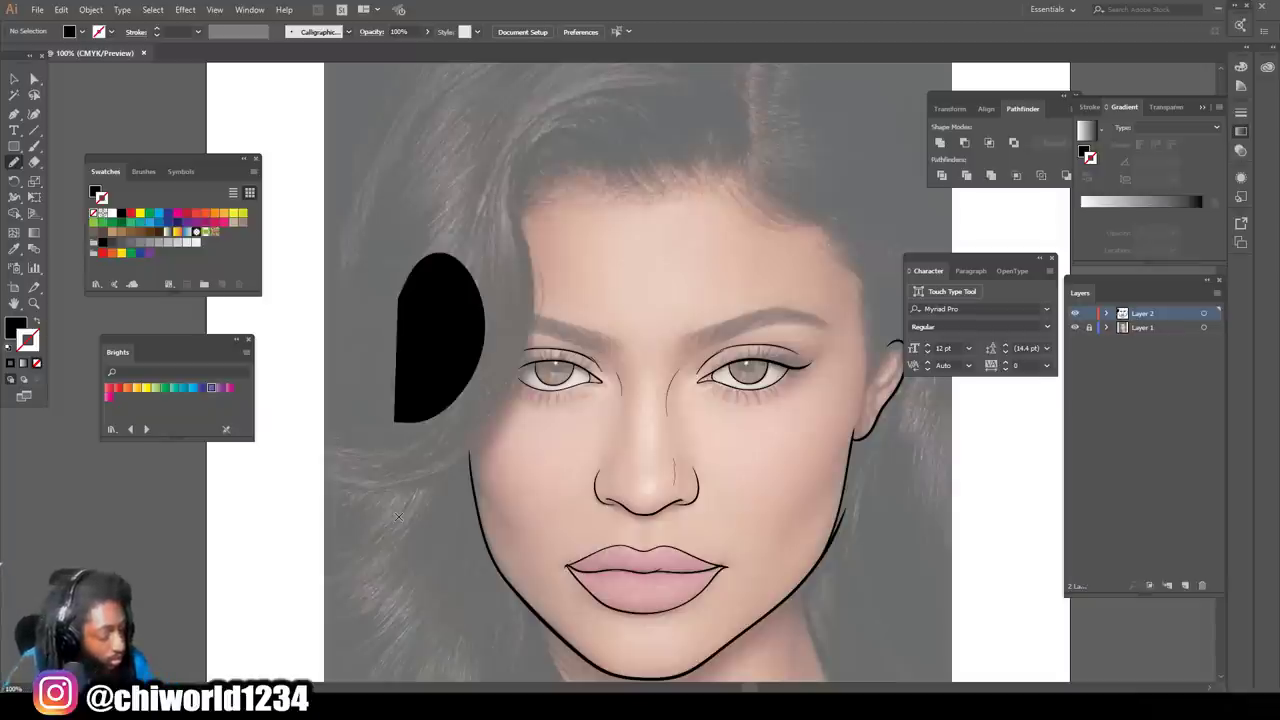
{"action": "key", "text": "ctrl+z"}
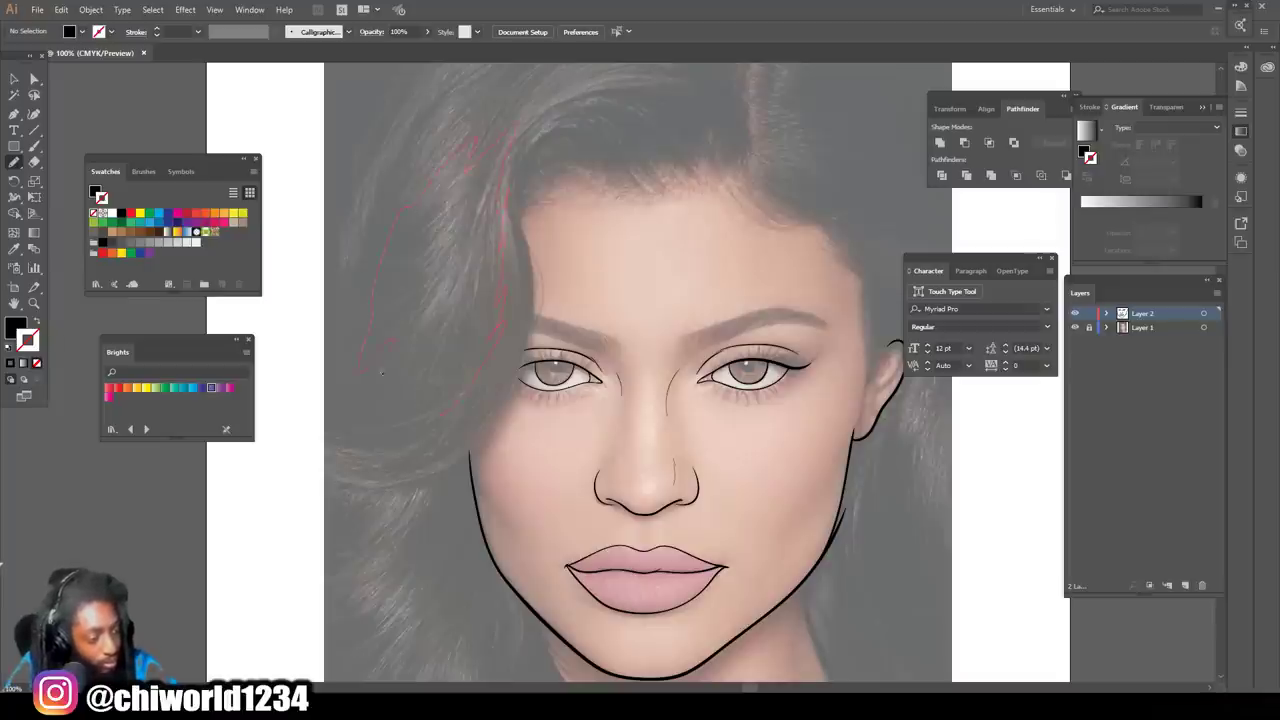
{"action": "left_click_drag", "start_coordinate": [424, 424], "coordinate": [400, 440]}
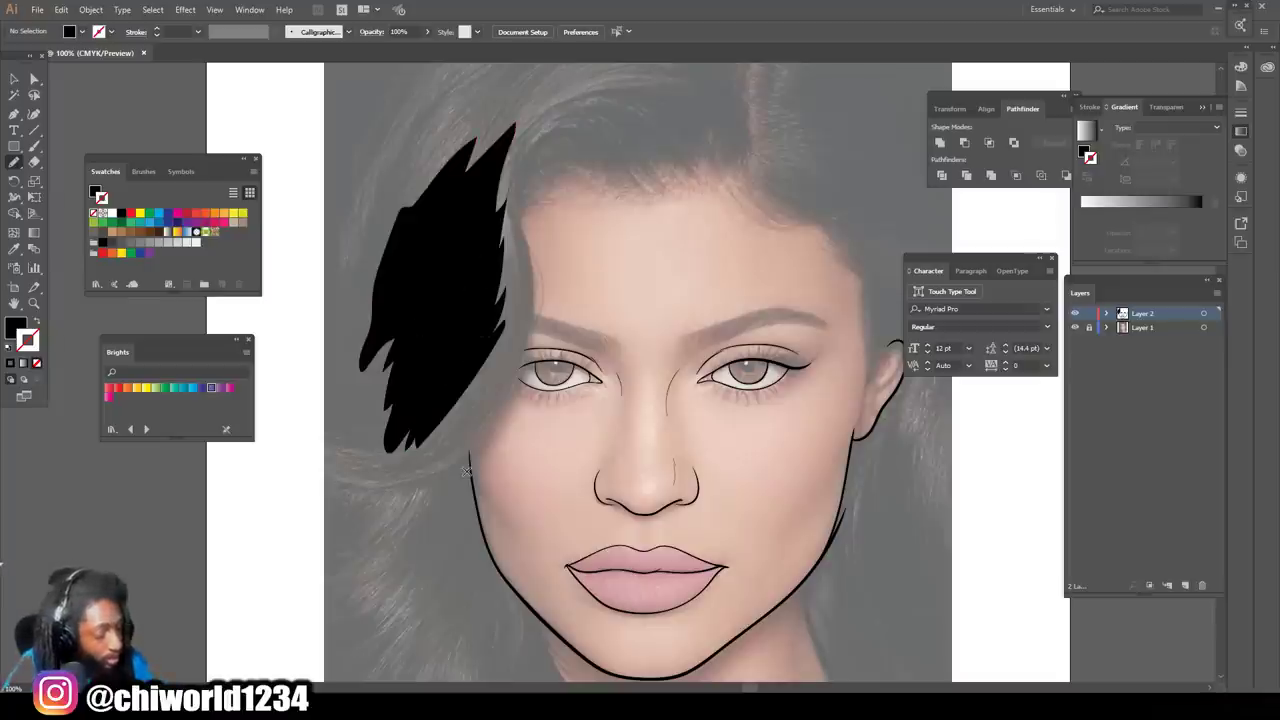
{"action": "key", "text": "ctrl+z"}
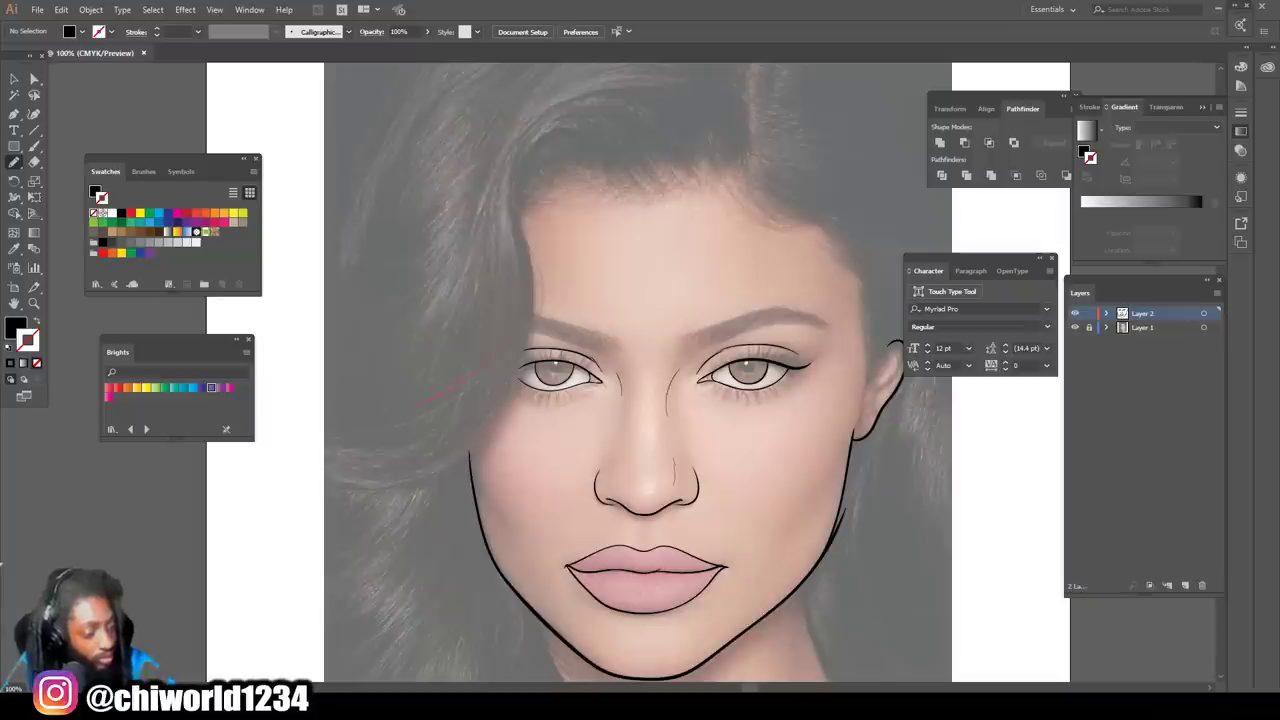
{"action": "left_click_drag", "start_coordinate": [545, 272], "coordinate": [555, 190]}
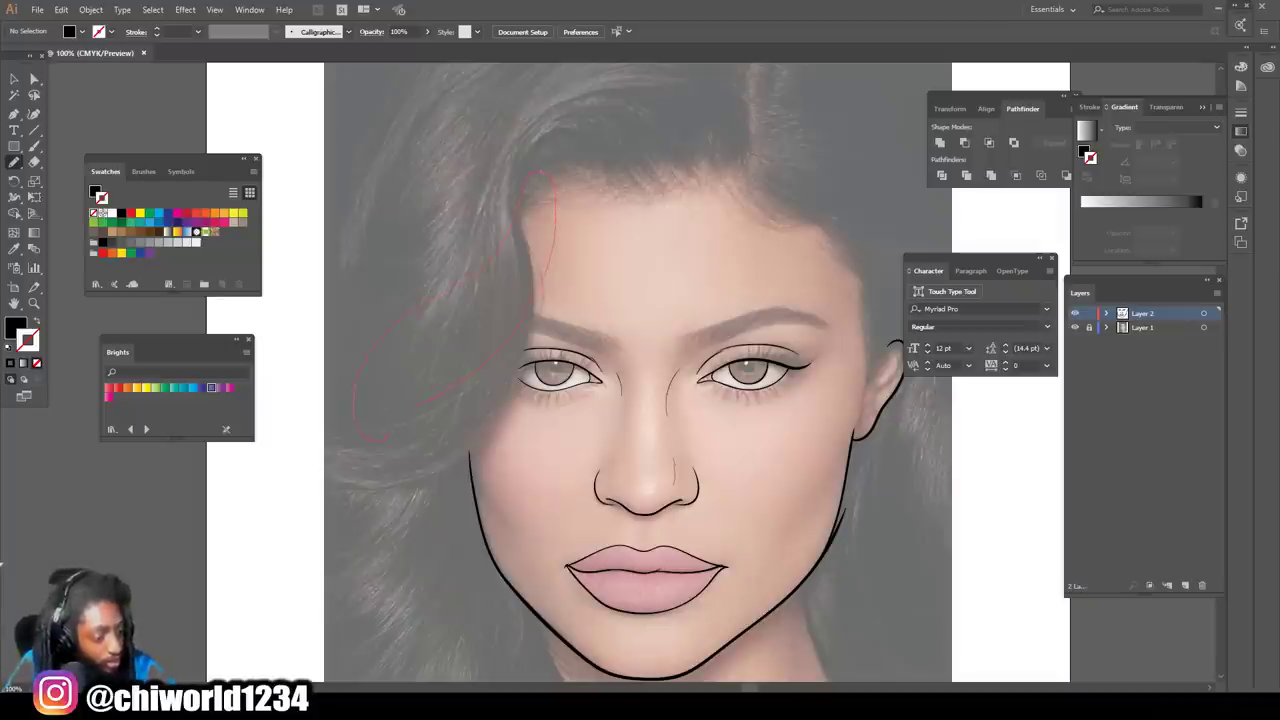
{"action": "left_click_drag", "start_coordinate": [382, 437], "coordinate": [392, 430]}
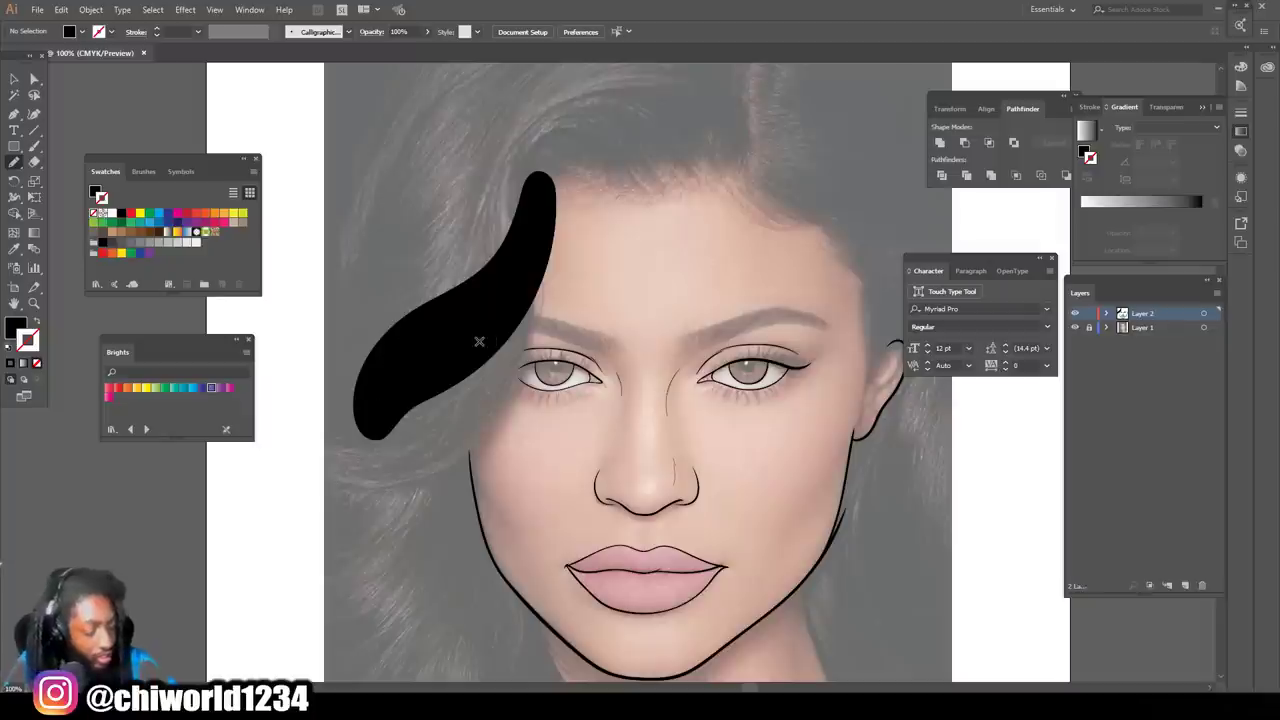
{"action": "key", "text": "ctrl+z"}
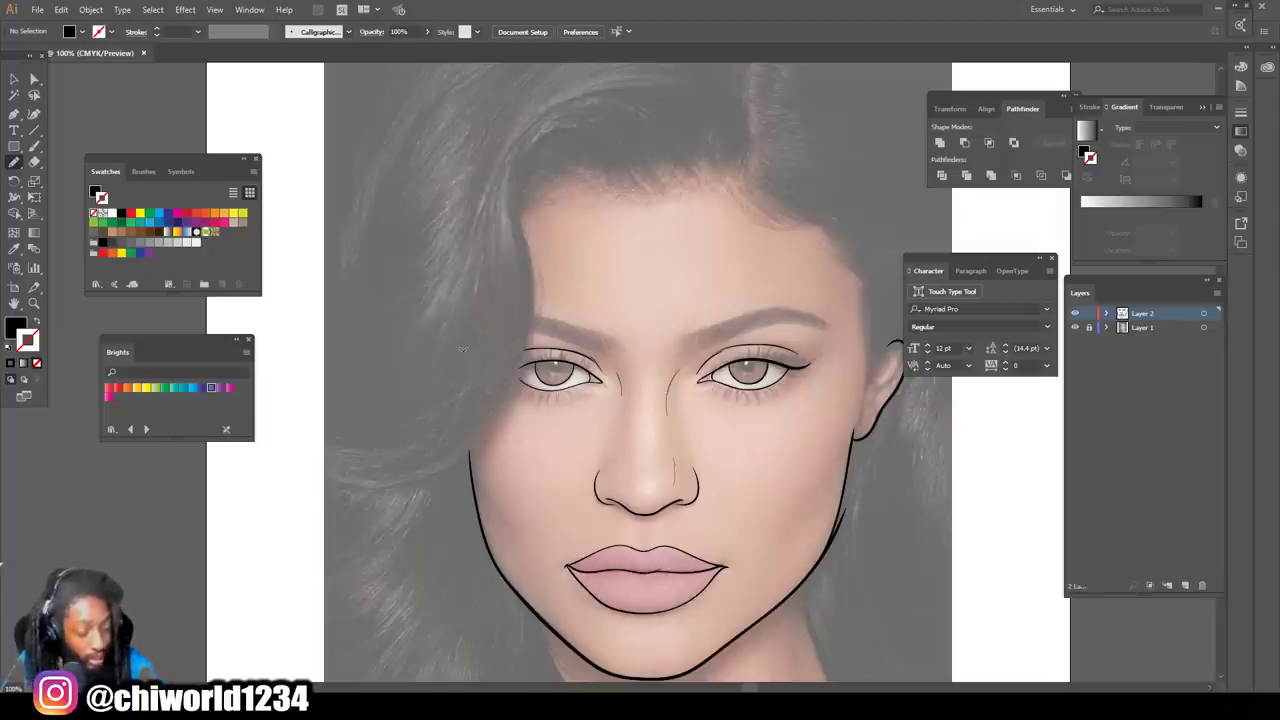
Step: Draw the swept front section of hair beside the partly covered eye as a closed black shape, from hairline to cheek
{"action": "scroll", "coordinate": [472, 346], "scroll_direction": "up", "scroll_amount": 3}
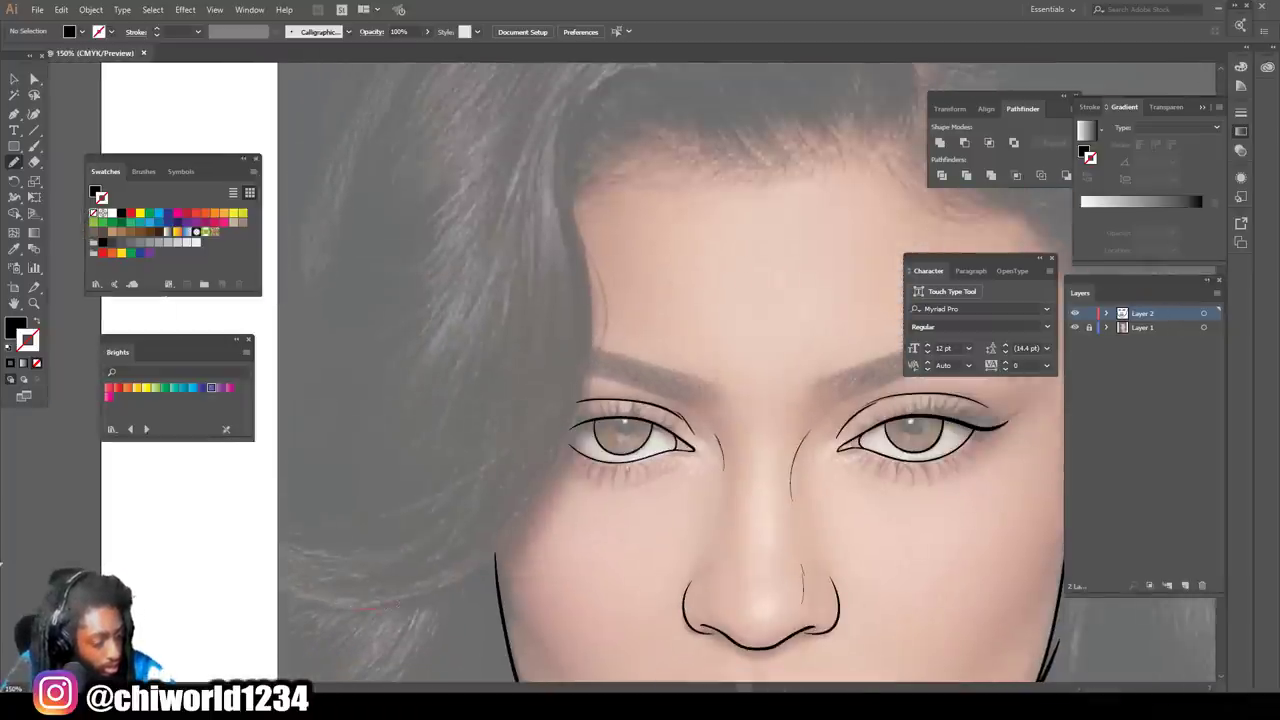
{"action": "left_click_drag", "start_coordinate": [400, 603], "coordinate": [495, 553]}
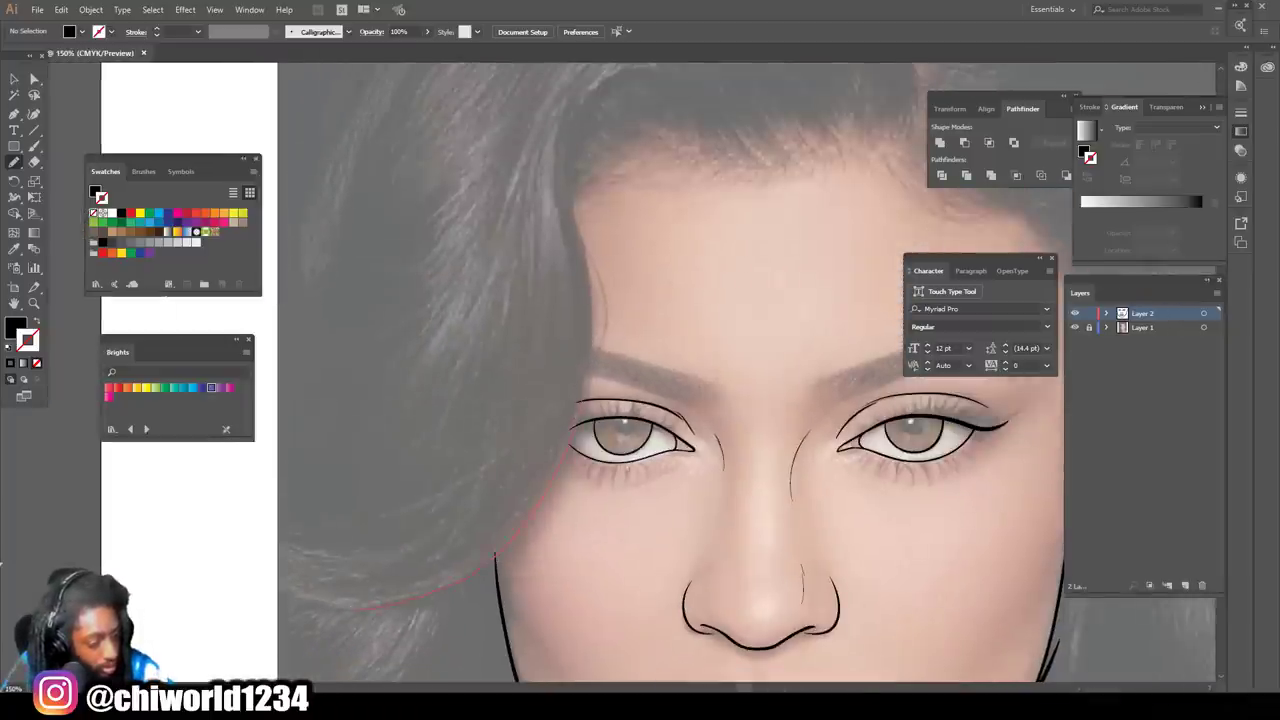
{"action": "left_click_drag", "start_coordinate": [593, 322], "coordinate": [582, 232]}
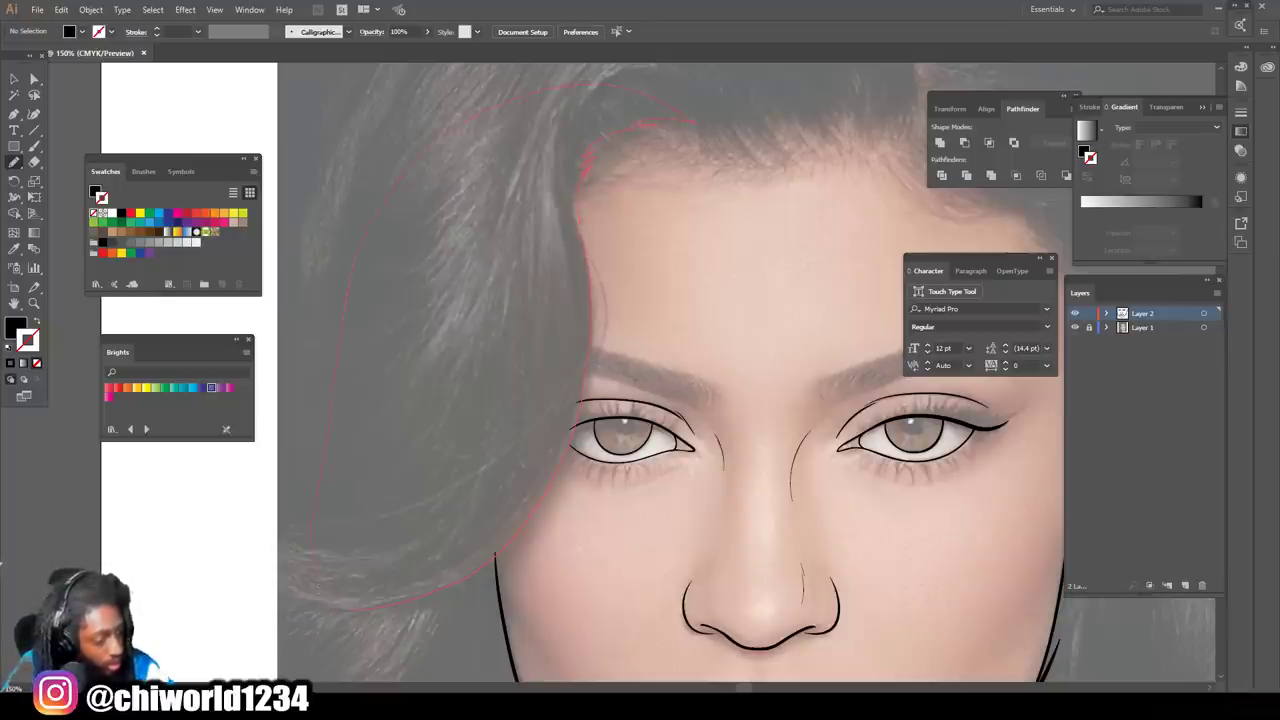
{"action": "left_click_drag", "start_coordinate": [310, 550], "coordinate": [350, 609]}
{"action": "scroll", "coordinate": [585, 649], "scroll_direction": "down", "scroll_amount": 4}
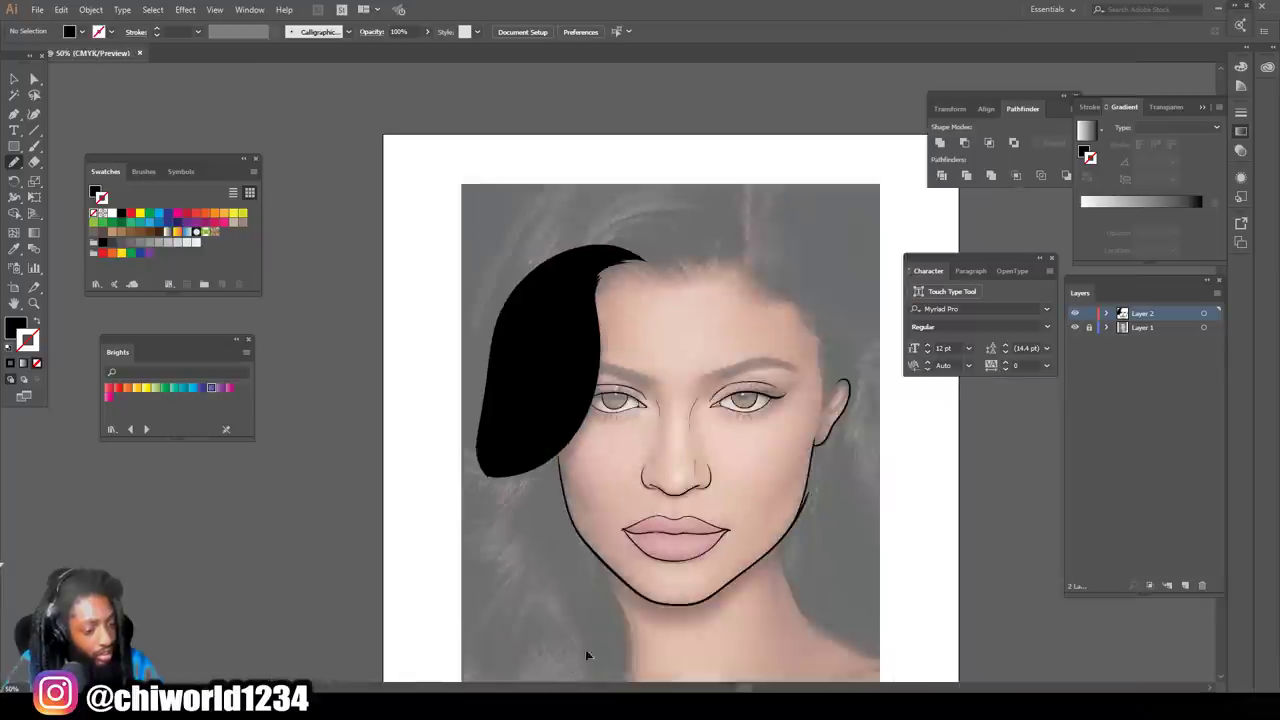
Step: Draw the hair between the temple and the top of the visible ear as a black shape with spiky strand edges
{"action": "scroll", "coordinate": [614, 623], "scroll_direction": "up", "scroll_amount": 3}
{"action": "scroll", "coordinate": [614, 626], "scroll_direction": "up", "scroll_amount": 3}
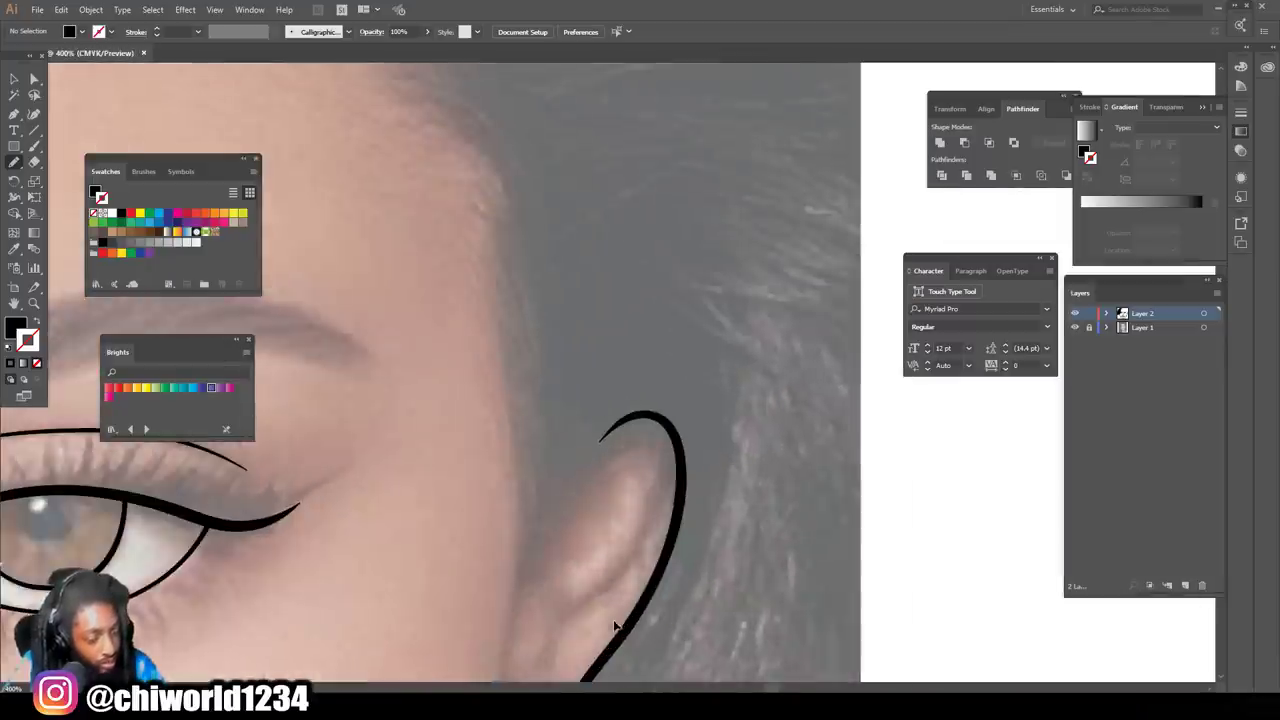
{"action": "scroll", "coordinate": [614, 624], "scroll_direction": "down", "scroll_amount": 1}
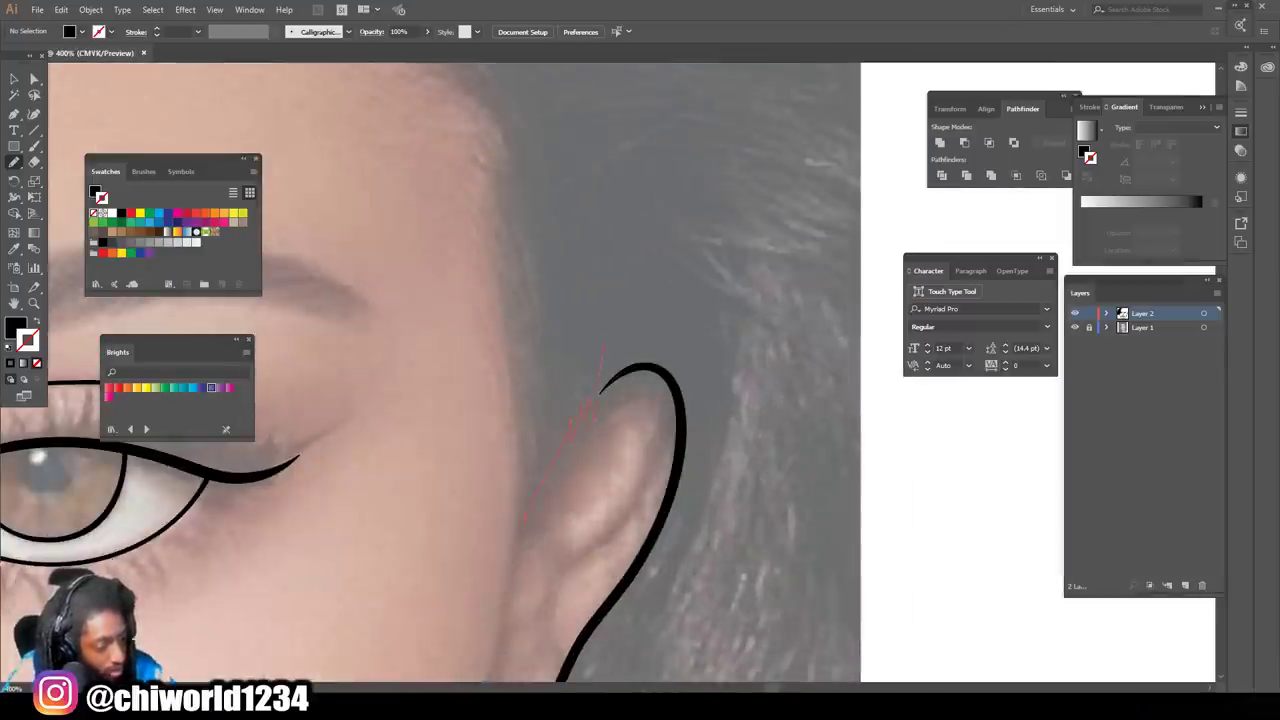
{"action": "left_click_drag", "start_coordinate": [522, 518], "coordinate": [503, 580]}
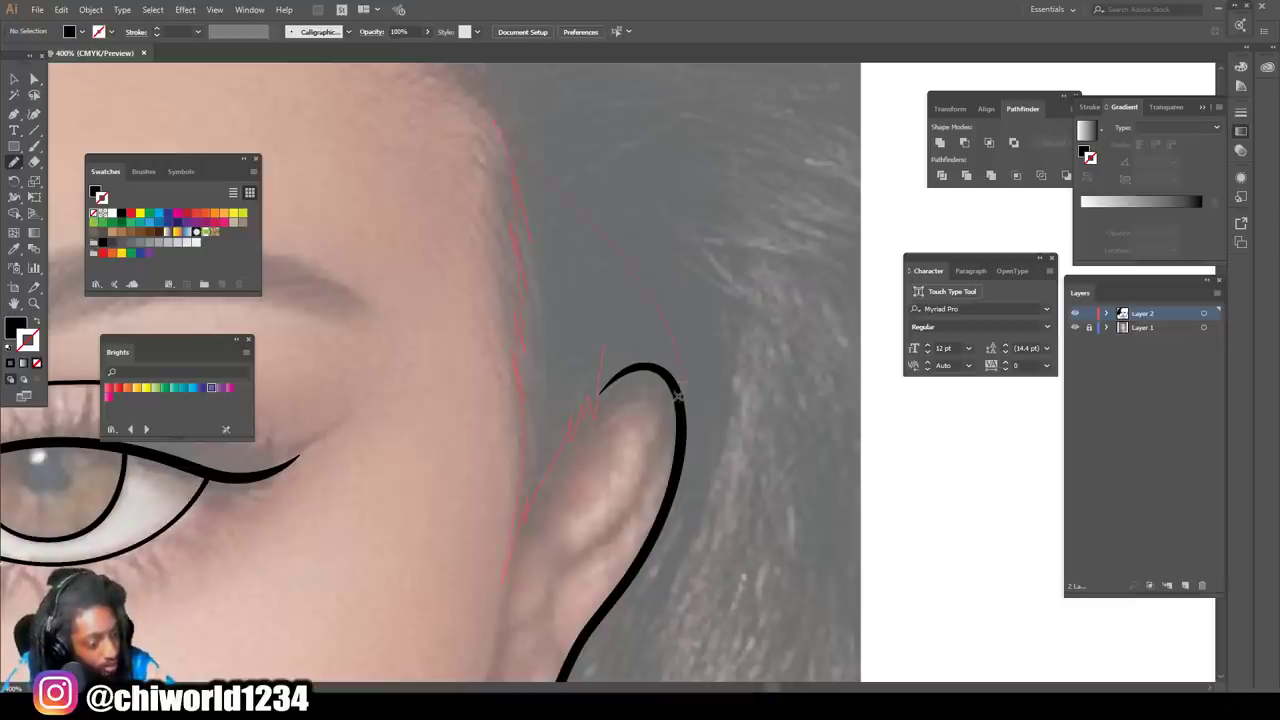
{"action": "mouse_move", "coordinate": [679, 398]}
{"action": "left_mouse_down"}
{"action": "mouse_move", "coordinate": [630, 369]}
{"action": "mouse_move", "coordinate": [587, 396]}
{"action": "mouse_move", "coordinate": [591, 372]}
{"action": "mouse_move", "coordinate": [591, 397]}
{"action": "mouse_move", "coordinate": [615, 352]}
{"action": "left_mouse_up"}
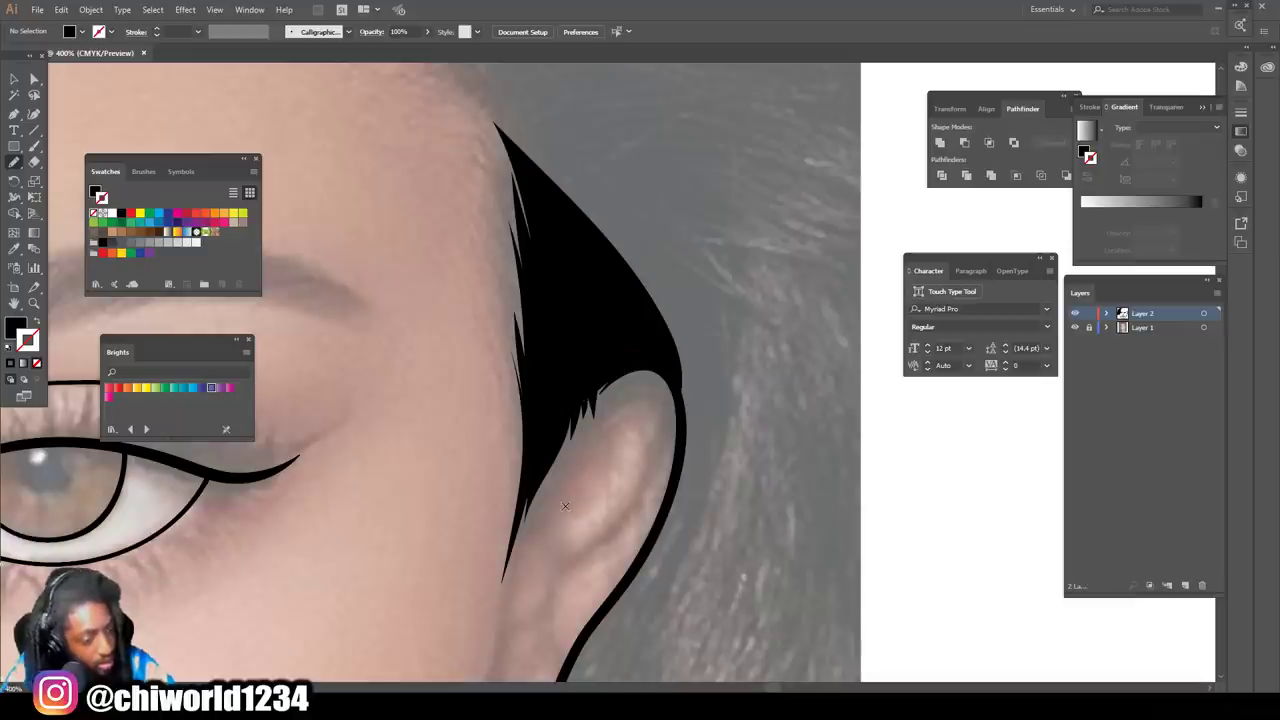
{"action": "key", "text": "ctrl+minus"}
{"action": "key", "text": "ctrl+minus"}
{"action": "key", "text": "ctrl+minus"}
{"action": "key", "text": "ctrl+minus"}
{"action": "key", "text": "ctrl+plus"}
{"action": "key", "text": "ctrl+plus"}
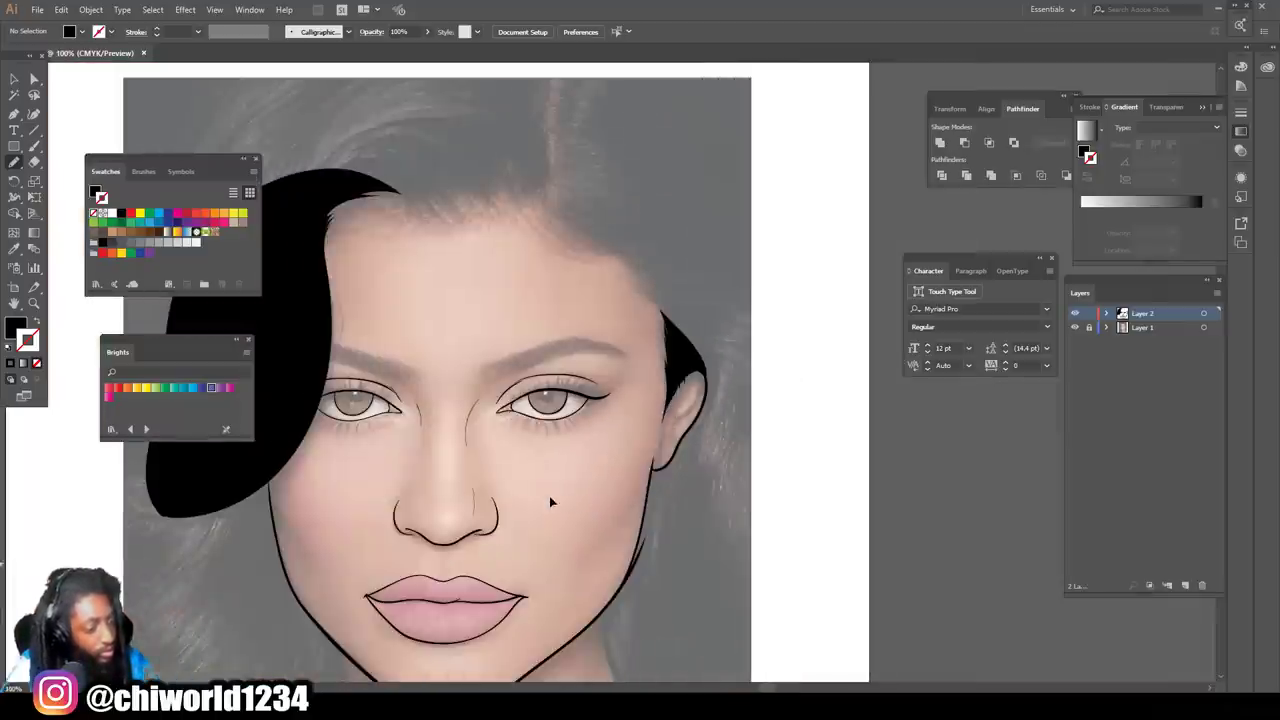
Step: Draw the crown section between the parting and the swept front hair in black, with jagged strands along the parting and forehead hairline
{"action": "scroll", "coordinate": [549, 500], "scroll_direction": "up", "scroll_amount": 5}
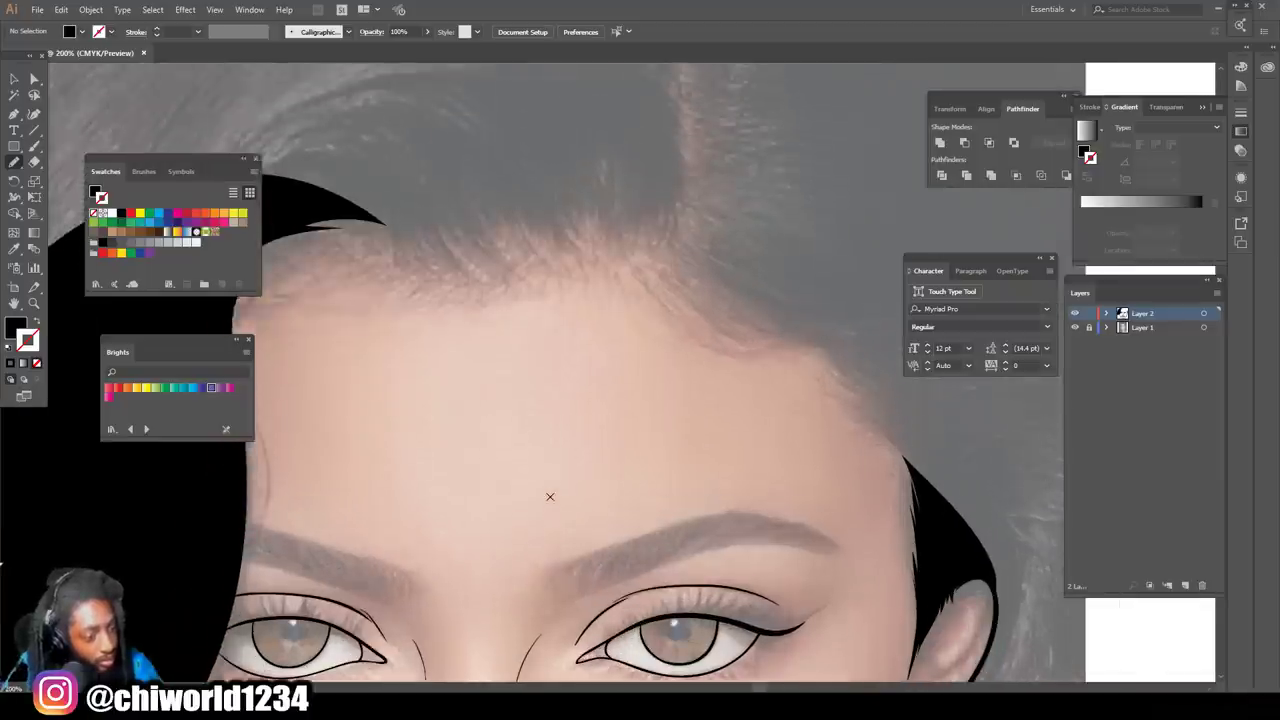
{"action": "key", "text": "ctrl+plus"}
{"action": "scroll", "coordinate": [549, 498], "scroll_direction": "up", "scroll_amount": 2}
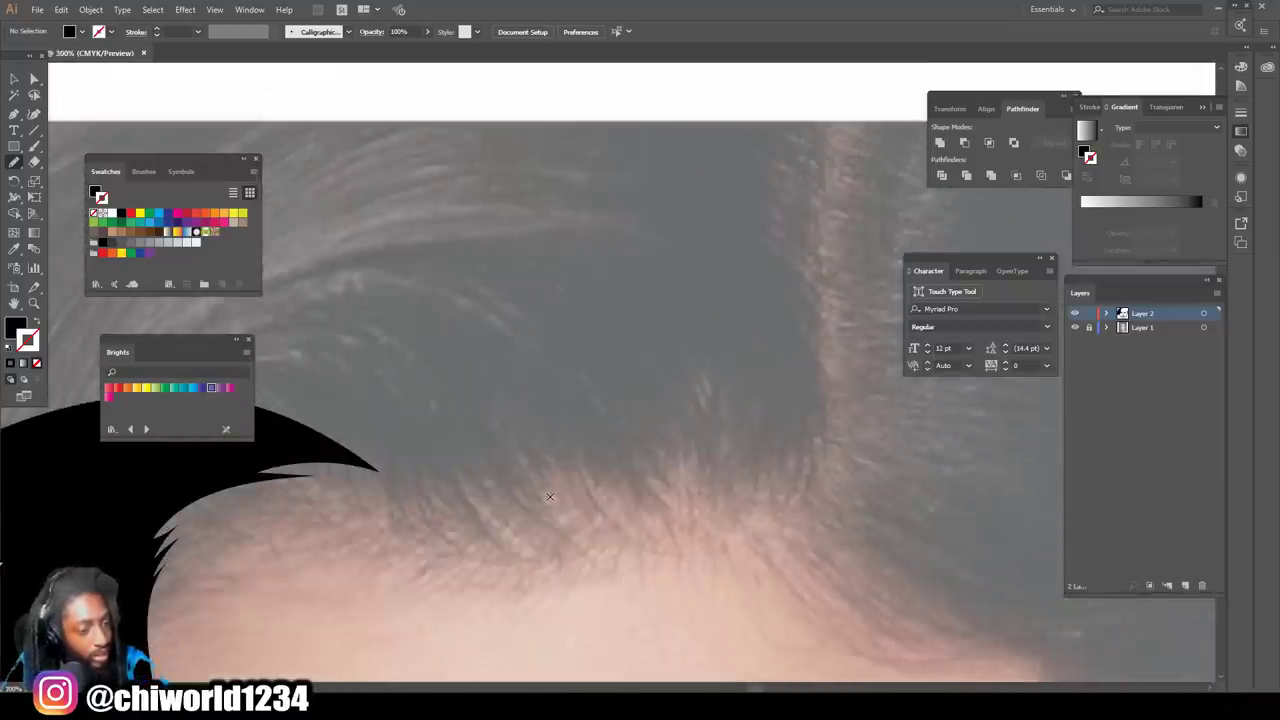
{"action": "left_click_drag", "start_coordinate": [735, 90], "coordinate": [770, 118]}
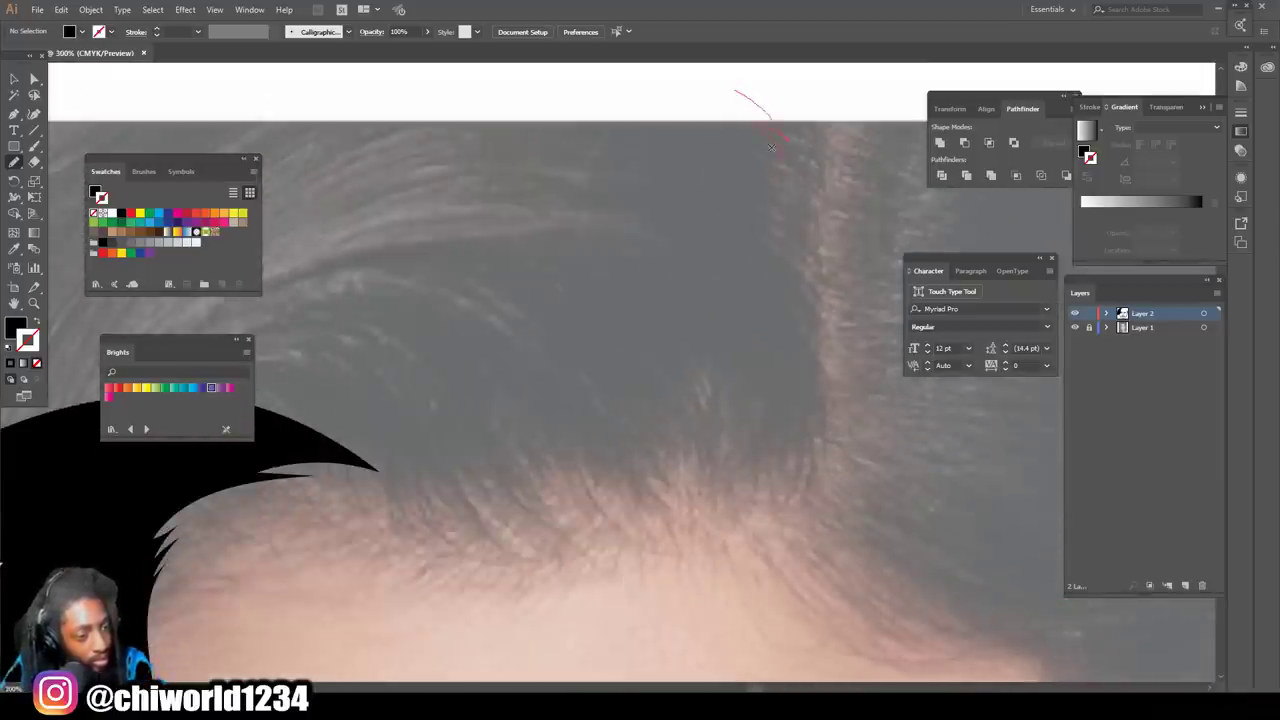
{"action": "left_click_drag", "start_coordinate": [800, 205], "coordinate": [812, 275]}
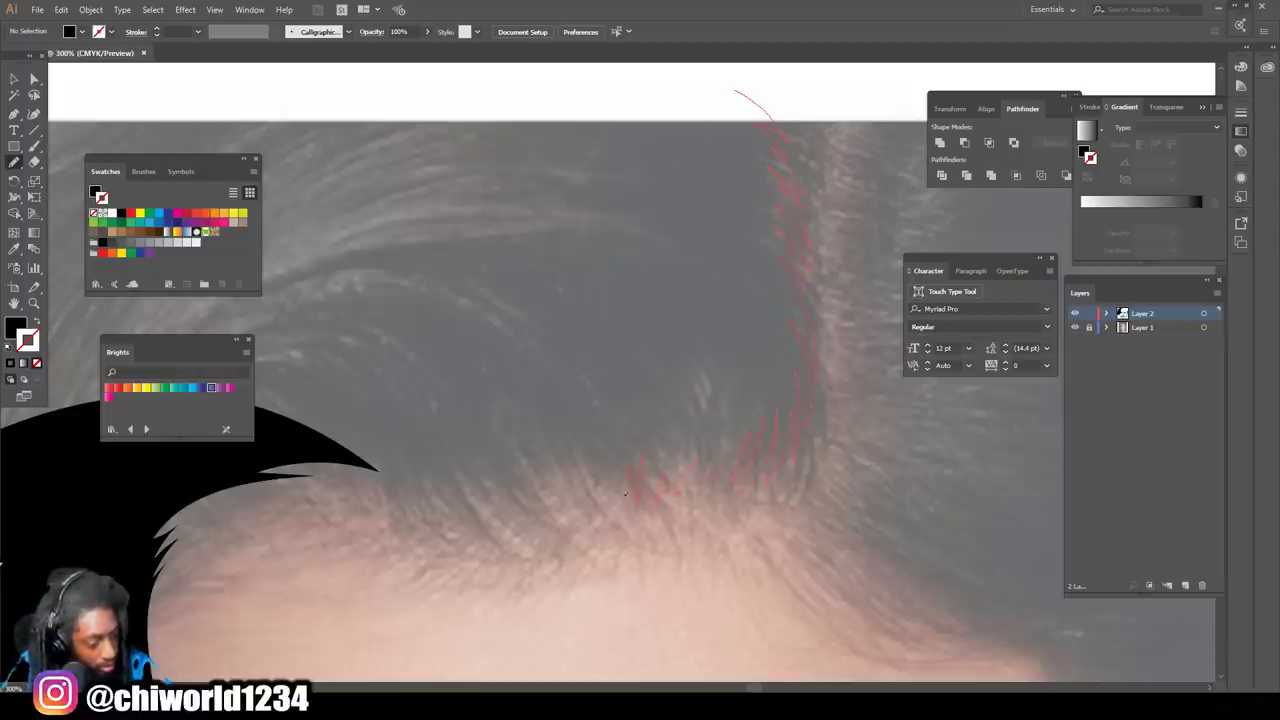
{"action": "left_click_drag", "start_coordinate": [561, 470], "coordinate": [553, 506]}
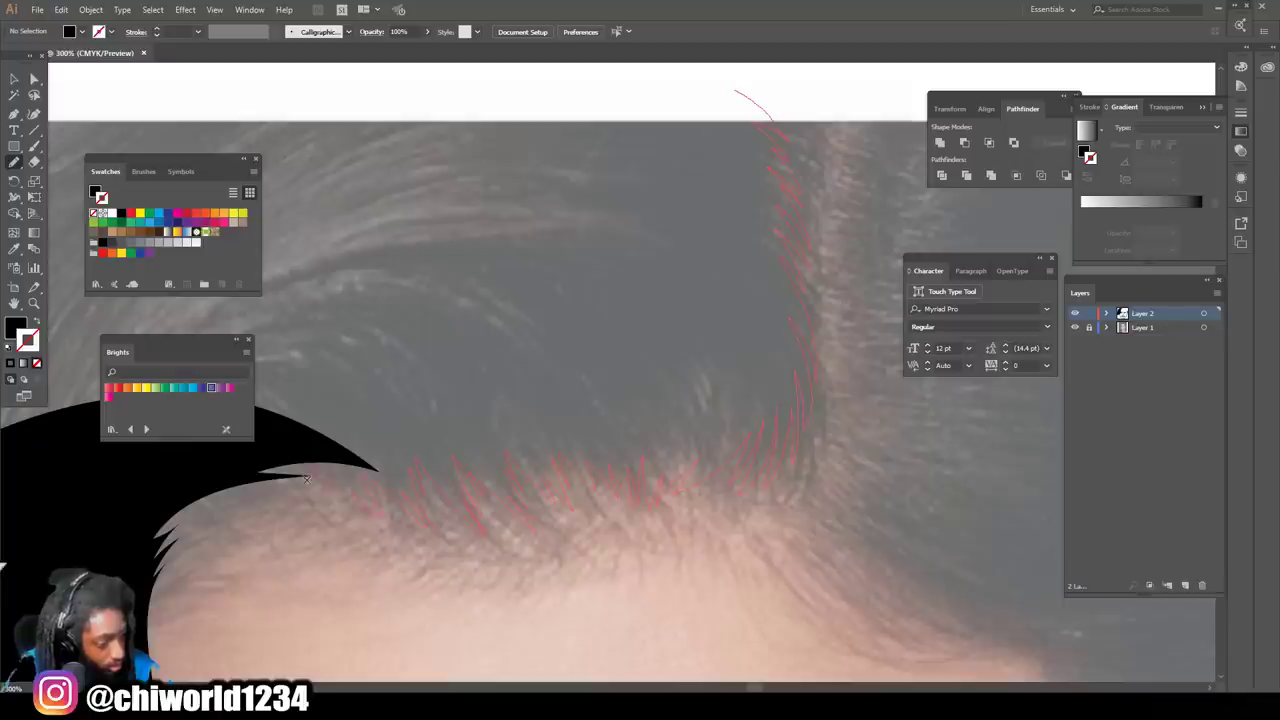
{"action": "mouse_move", "coordinate": [256, 485]}
{"action": "left_mouse_down"}
{"action": "mouse_move", "coordinate": [148, 518]}
{"action": "mouse_move", "coordinate": [563, 115]}
{"action": "mouse_move", "coordinate": [656, 102]}
{"action": "left_mouse_up"}
Step: Draw the hair on the ear side of the parting as a black shape with jagged strands down to the temple
{"action": "key", "text": "ctrl+minus"}
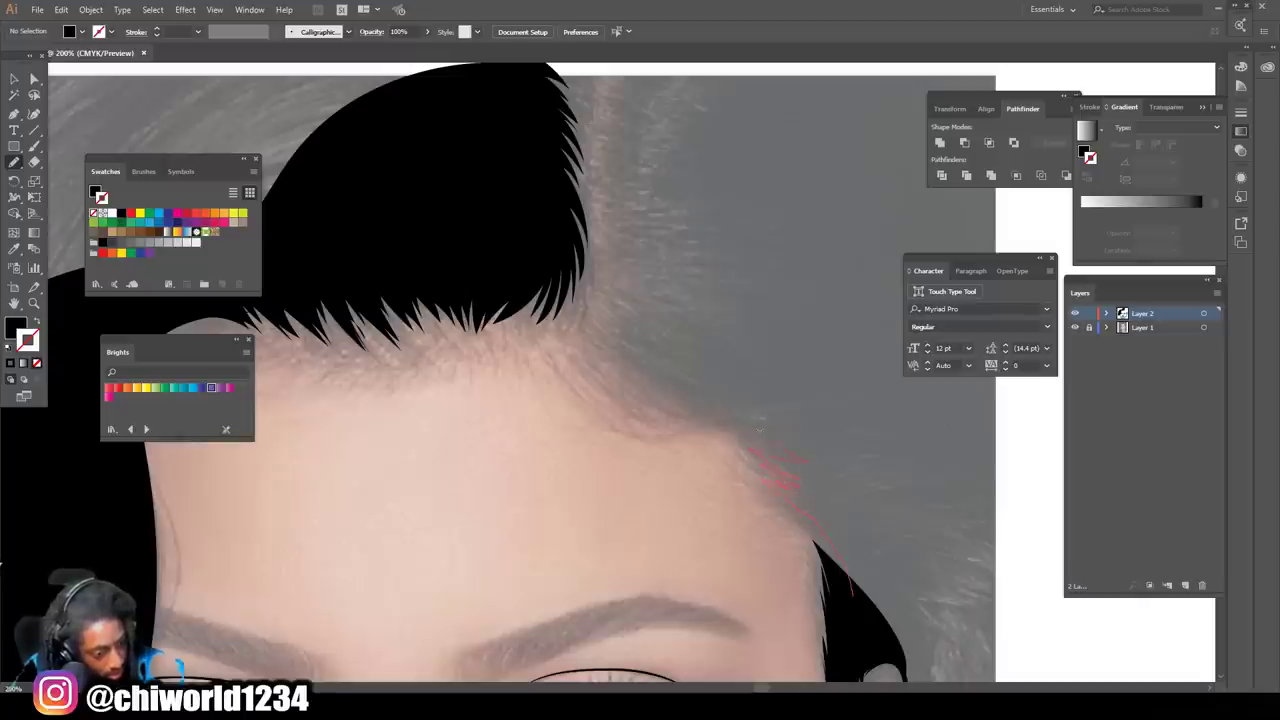
{"action": "left_click_drag", "start_coordinate": [765, 416], "coordinate": [730, 400]}
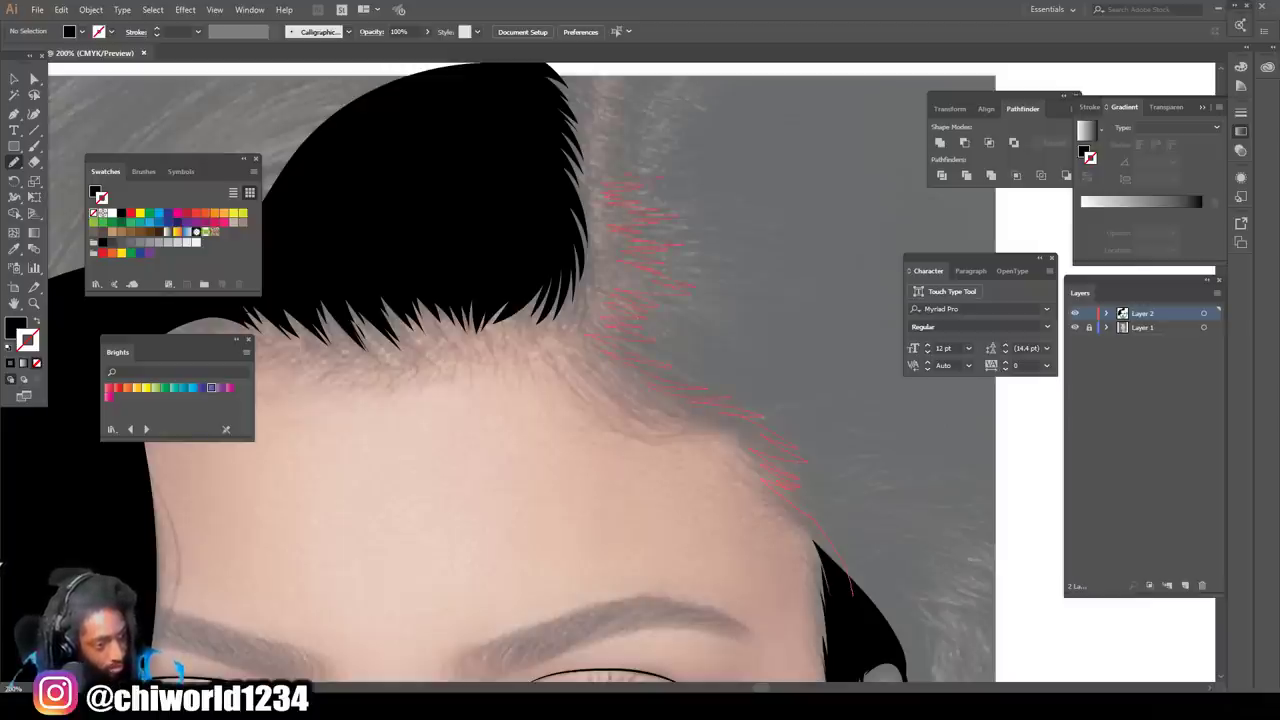
{"action": "left_click_drag", "start_coordinate": [600, 80], "coordinate": [865, 604]}
{"action": "key", "text": "ctrl+minus"}
{"action": "key", "text": "ctrl+minus"}
{"action": "key", "text": "ctrl+minus"}
{"action": "key", "text": "ctrl+minus"}
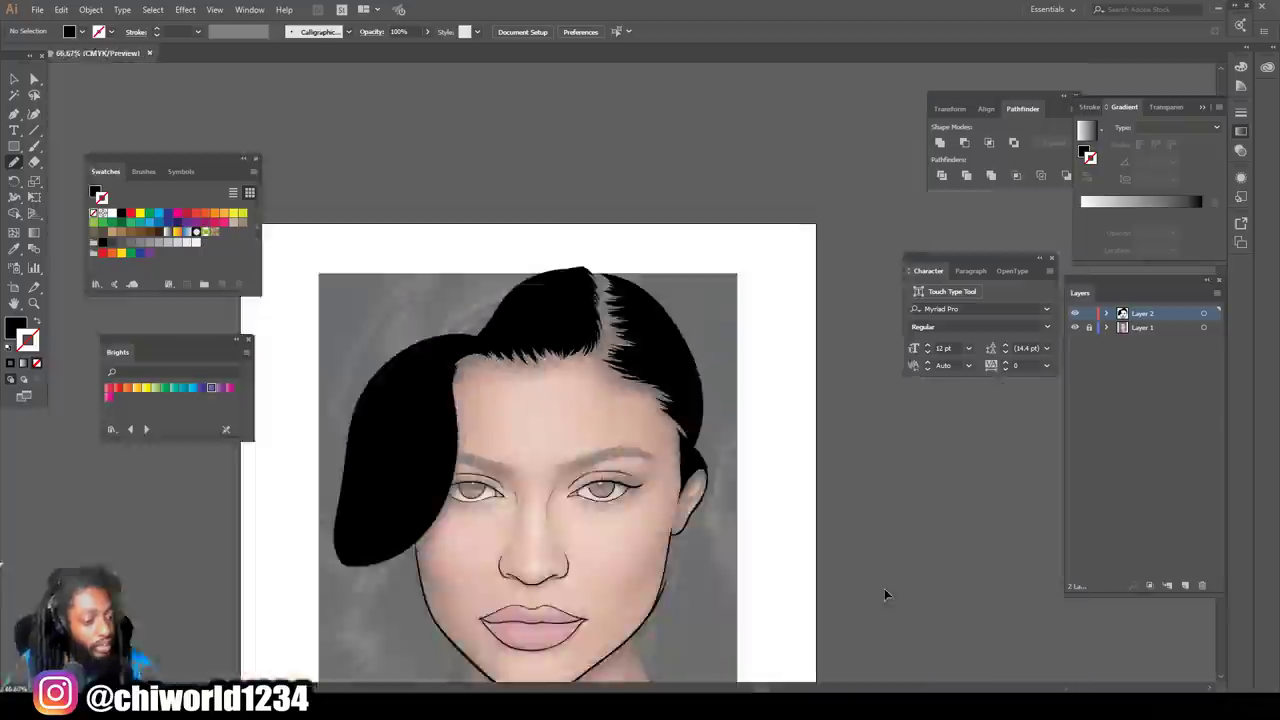
Step: Add extra pointed strands along the jagged edge of the ear-side hair next to the parting
{"action": "key", "text": "ctrl+plus"}
{"action": "key", "text": "ctrl+plus"}
{"action": "key", "text": "ctrl+plus"}
{"action": "key", "text": "ctrl+plus"}
{"action": "key", "text": "ctrl+plus"}
{"action": "scroll", "coordinate": [757, 371], "scroll_direction": "up", "scroll_amount": 1}
{"action": "mouse_move", "coordinate": [765, 367]}
{"action": "left_mouse_down"}
{"action": "mouse_move", "coordinate": [682, 347]}
{"action": "mouse_move", "coordinate": [680, 292]}
{"action": "left_mouse_up"}
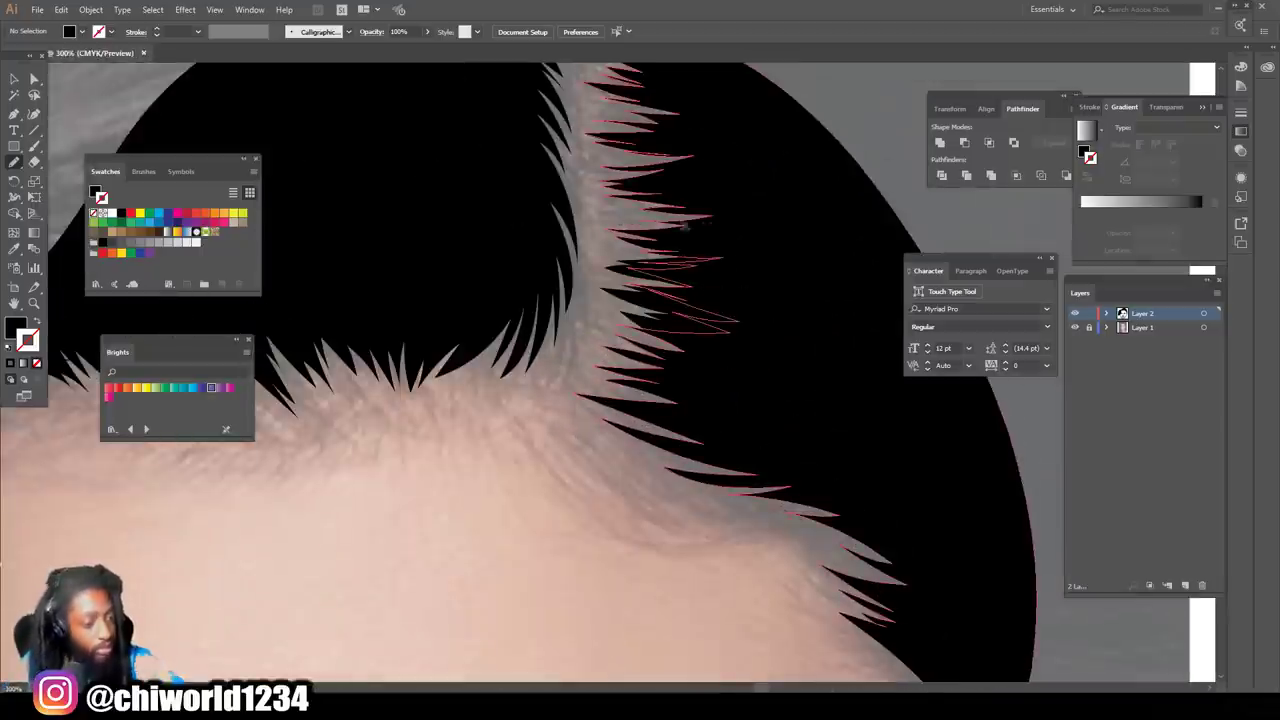
Step: Hide the photo layer to check the black hair shapes with the line work, and show it again
{"action": "key", "text": "ctrl+0"}
{"action": "left_click", "coordinate": [1075, 327]}
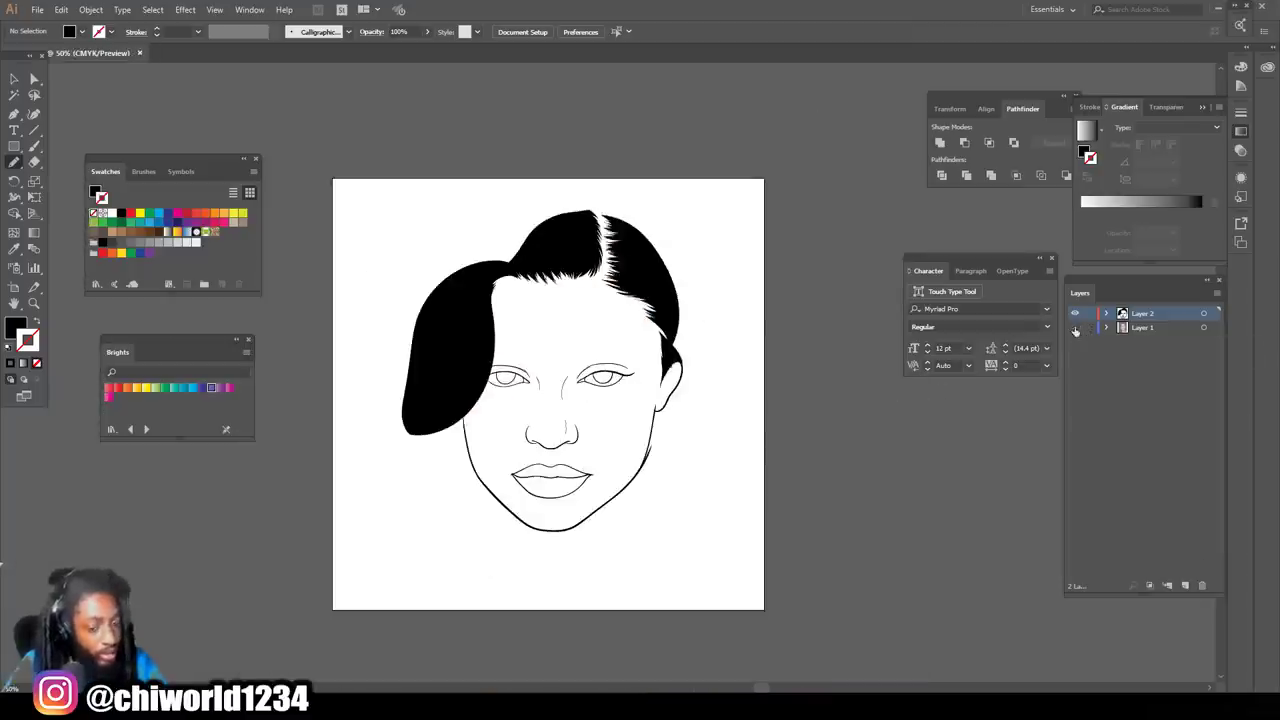
{"action": "left_click", "coordinate": [1075, 327]}
Step: Draw the outer hair mass from the parting down the covered side of the face in black, ending in pointed tips
{"action": "key", "text": "ctrl+1"}
{"action": "scroll", "coordinate": [835, 332], "scroll_direction": "up", "scroll_amount": 4}
{"action": "scroll", "coordinate": [835, 332], "scroll_direction": "left", "scroll_amount": 4}
{"action": "scroll", "coordinate": [714, 245], "scroll_direction": "right", "scroll_amount": 2}
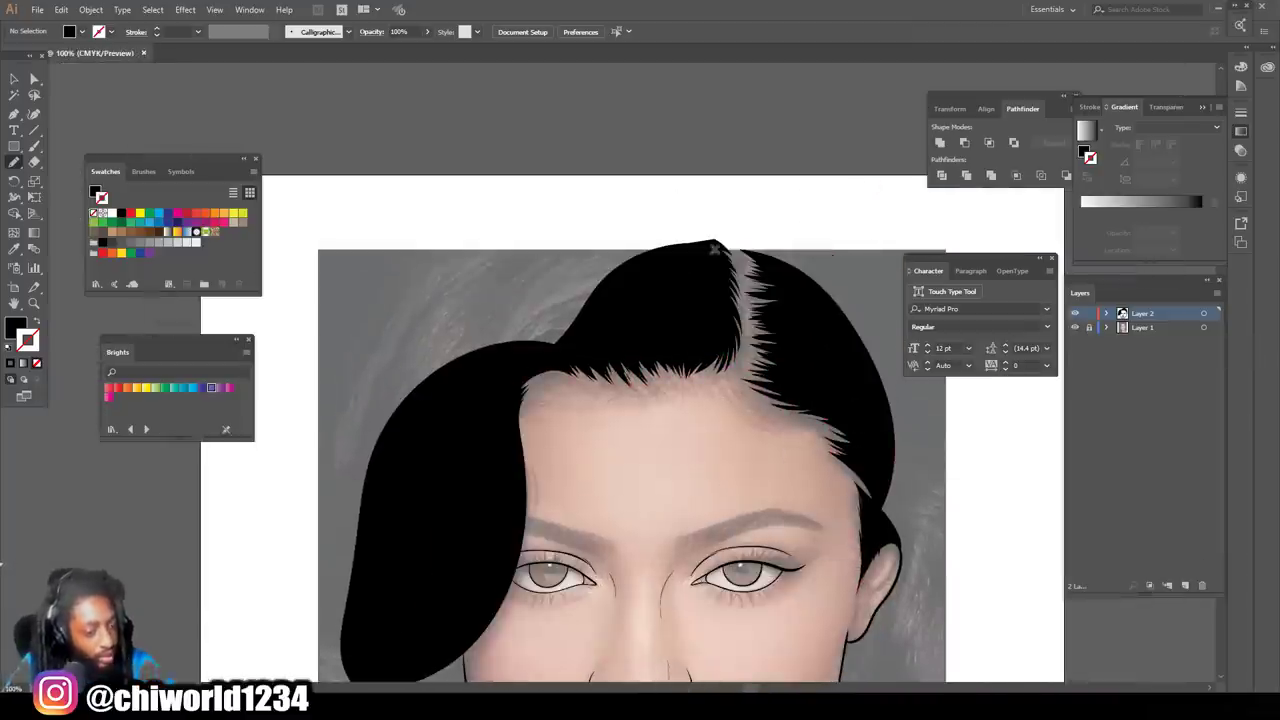
{"action": "mouse_move", "coordinate": [712, 249]}
{"action": "left_mouse_down"}
{"action": "mouse_move", "coordinate": [593, 187]}
{"action": "mouse_move", "coordinate": [437, 223]}
{"action": "mouse_move", "coordinate": [315, 409]}
{"action": "mouse_move", "coordinate": [297, 610]}
{"action": "left_mouse_up"}
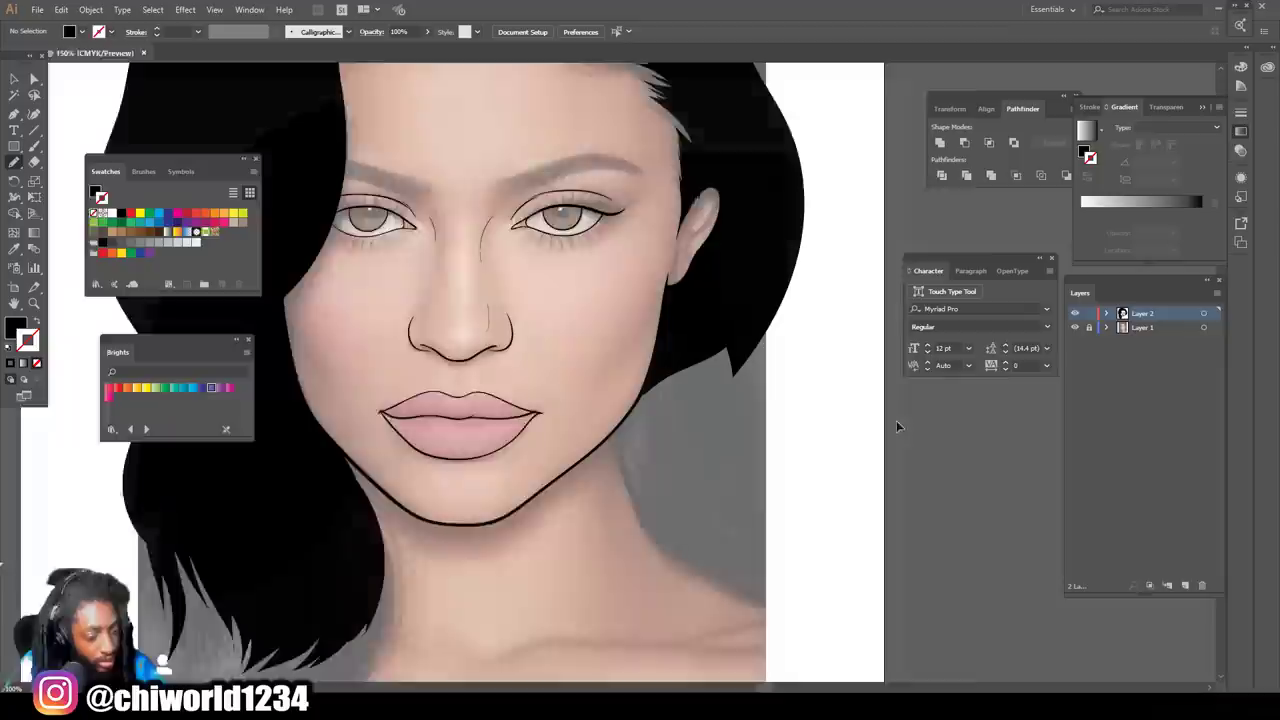
Step: Draw the long hair behind the visible ear in black, falling past the jaw and neck to a pointed end at the shoulder
{"action": "mouse_move", "coordinate": [775, 78]}
{"action": "left_mouse_down"}
{"action": "mouse_move", "coordinate": [732, 303]}
{"action": "mouse_move", "coordinate": [771, 585]}
{"action": "mouse_move", "coordinate": [735, 637]}
{"action": "left_mouse_up"}
{"action": "mouse_move", "coordinate": [656, 613]}
{"action": "left_mouse_down"}
{"action": "mouse_move", "coordinate": [512, 371]}
{"action": "mouse_move", "coordinate": [690, 165]}
{"action": "left_mouse_up"}
{"action": "mouse_move", "coordinate": [515, 374]}
{"action": "left_mouse_down"}
{"action": "mouse_move", "coordinate": [523, 354]}
{"action": "mouse_move", "coordinate": [524, 398]}
{"action": "left_mouse_up"}
{"action": "key", "text": "ctrl+minus"}
{"action": "key", "text": "ctrl+minus"}
{"action": "key", "text": "ctrl+minus"}
{"action": "key", "text": "ctrl+minus"}
{"action": "key", "text": "ctrl+plus"}
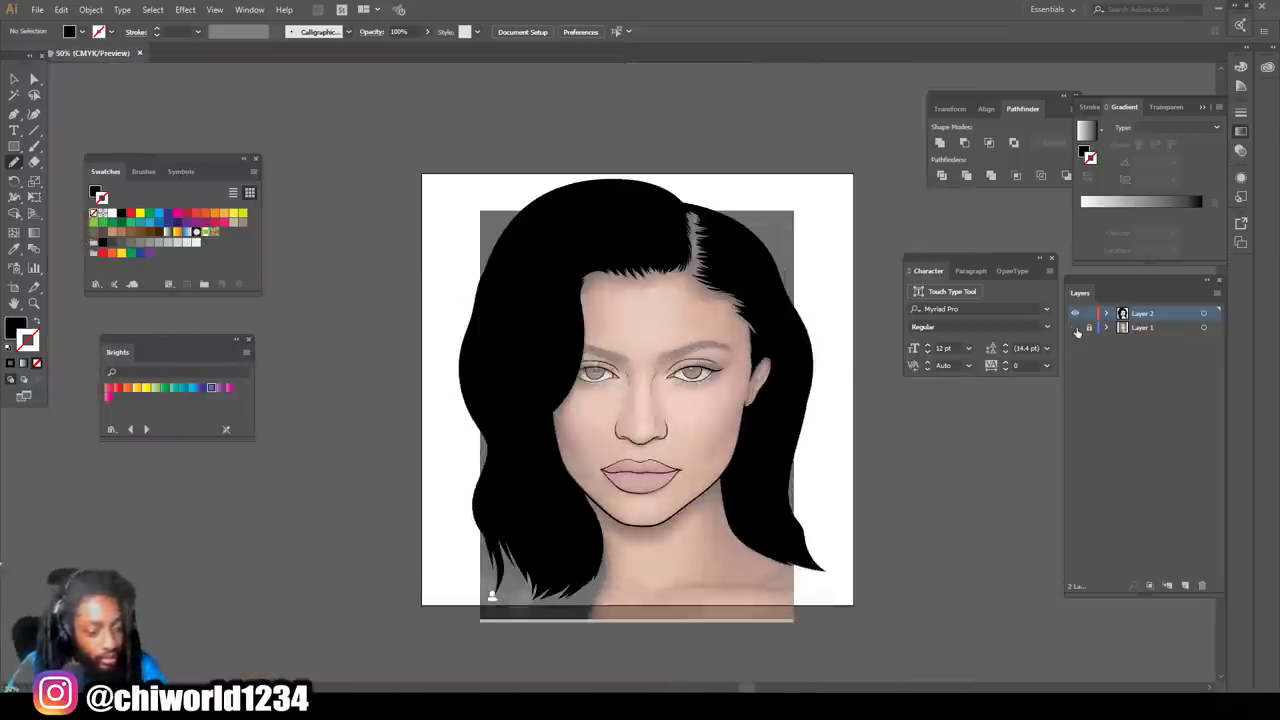
Step: Check the completed hair silhouette and face lines without the photo layer, and turn the layer back on
{"action": "left_click", "coordinate": [1076, 328]}
{"action": "key", "text": "ctrl+minus"}
{"action": "key", "text": "ctrl+plus"}
{"action": "key", "text": "ctrl+plus"}
{"action": "key", "text": "ctrl+plus"}
{"action": "key", "text": "ctrl+plus"}
{"action": "key", "text": "ctrl+plus"}
{"action": "left_click", "coordinate": [1076, 328]}
Step: Draw a solid black pupil joined to the shadow under the upper lid in the eye beside the covering hair
{"action": "scroll", "coordinate": [797, 434], "scroll_direction": "left", "scroll_amount": 1}
{"action": "key", "text": "ctrl+plus"}
{"action": "scroll", "coordinate": [797, 434], "scroll_direction": "left", "scroll_amount": 1}
{"action": "key", "text": "ctrl+plus"}
{"action": "key", "text": "ctrl+plus"}
{"action": "key", "text": "ctrl+plus"}
{"action": "key", "text": "ctrl+plus"}
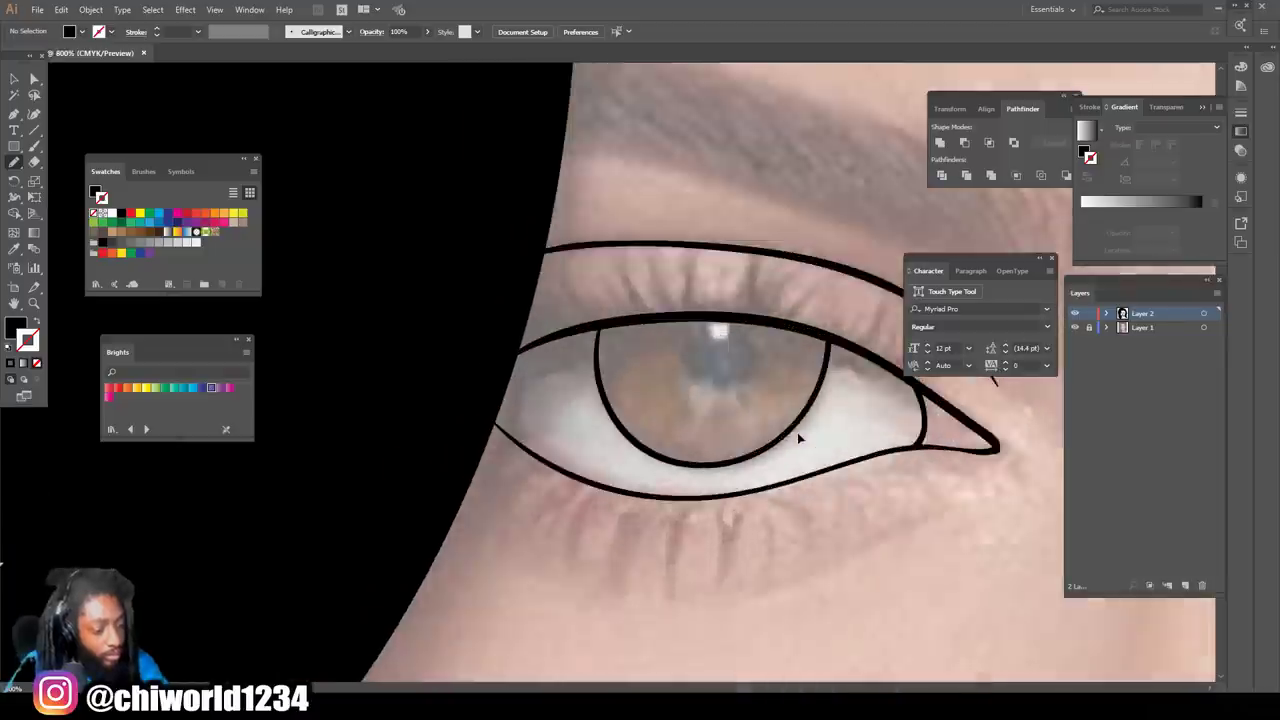
{"action": "scroll", "coordinate": [797, 434], "scroll_direction": "right", "scroll_amount": 3}
{"action": "scroll", "coordinate": [797, 437], "scroll_direction": "up", "scroll_amount": 1}
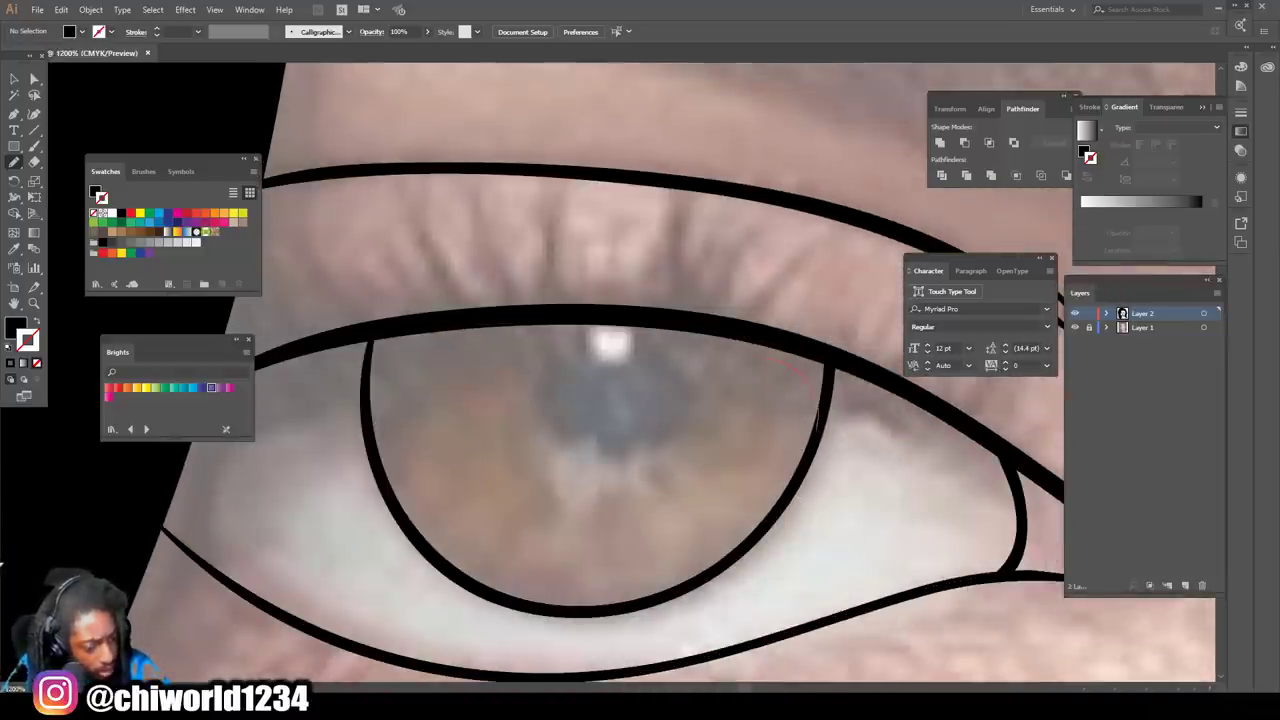
{"action": "left_click_drag", "start_coordinate": [697, 366], "coordinate": [663, 456]}
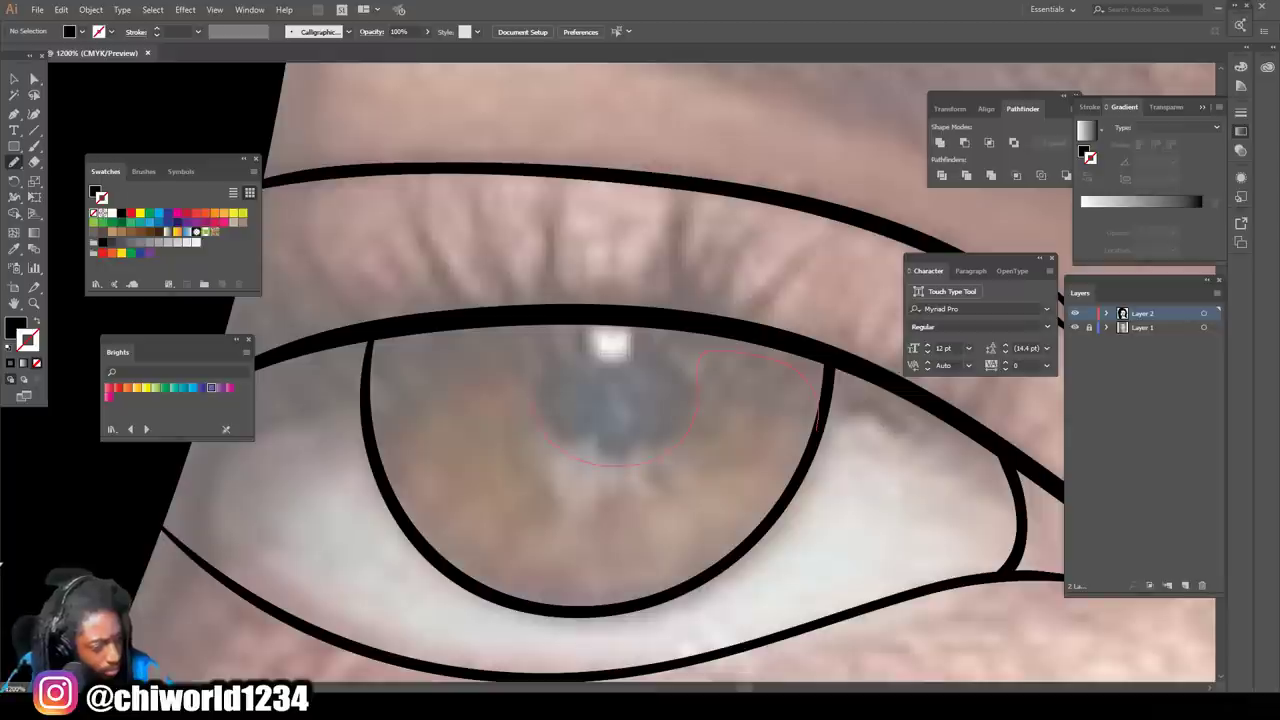
{"action": "mouse_move", "coordinate": [378, 458]}
{"action": "left_mouse_down"}
{"action": "mouse_move", "coordinate": [367, 350]}
{"action": "mouse_move", "coordinate": [410, 318]}
{"action": "mouse_move", "coordinate": [612, 309]}
{"action": "mouse_move", "coordinate": [794, 343]}
{"action": "mouse_move", "coordinate": [826, 390]}
{"action": "mouse_move", "coordinate": [822, 435]}
{"action": "left_mouse_up"}
Step: Draw a matching black pupil with lid shadow in the iris of the eye on the visible-ear side
{"action": "key", "text": "ctrl+minus"}
{"action": "key", "text": "ctrl+minus"}
{"action": "key", "text": "ctrl+minus"}
{"action": "key", "text": "ctrl+minus"}
{"action": "scroll", "coordinate": [783, 665], "scroll_direction": "right", "scroll_amount": 5}
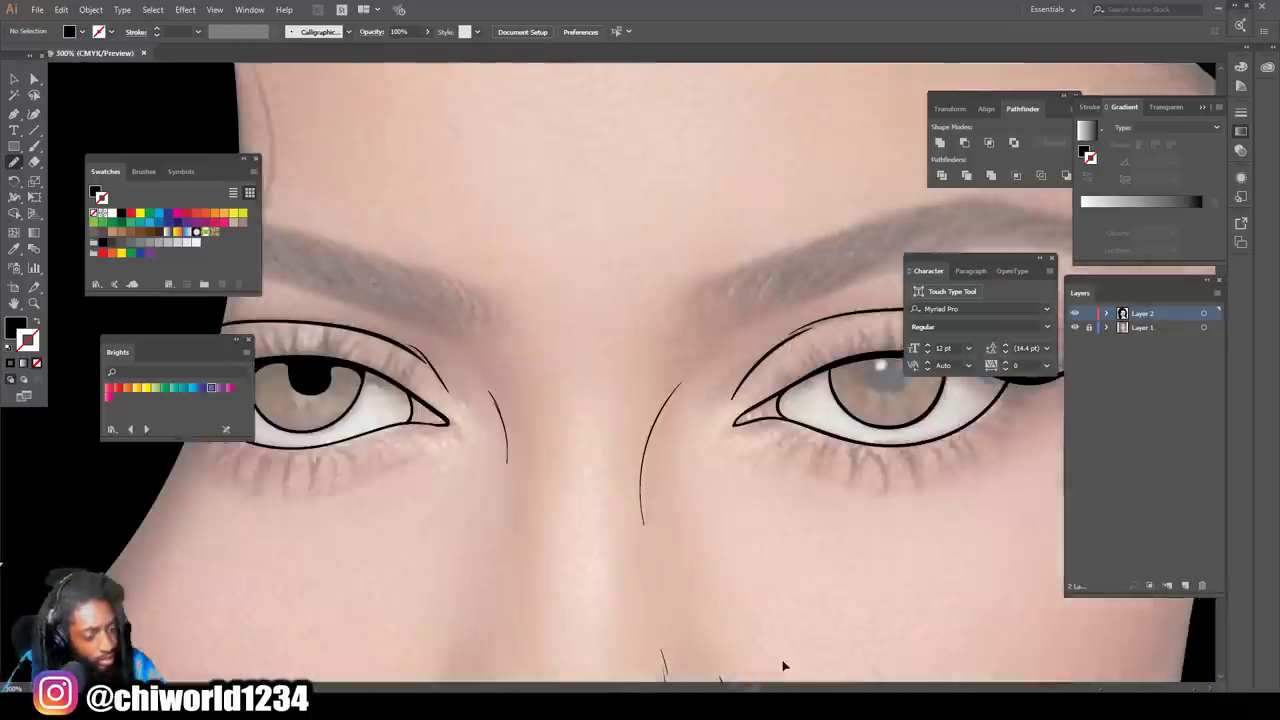
{"action": "key", "text": "ctrl+equal"}
{"action": "key", "text": "ctrl+equal"}
{"action": "key", "text": "ctrl+equal"}
{"action": "scroll", "coordinate": [783, 665], "scroll_direction": "right", "scroll_amount": 5}
{"action": "key", "text": "ctrl+equal"}
{"action": "scroll", "coordinate": [781, 661], "scroll_direction": "right", "scroll_amount": 3}
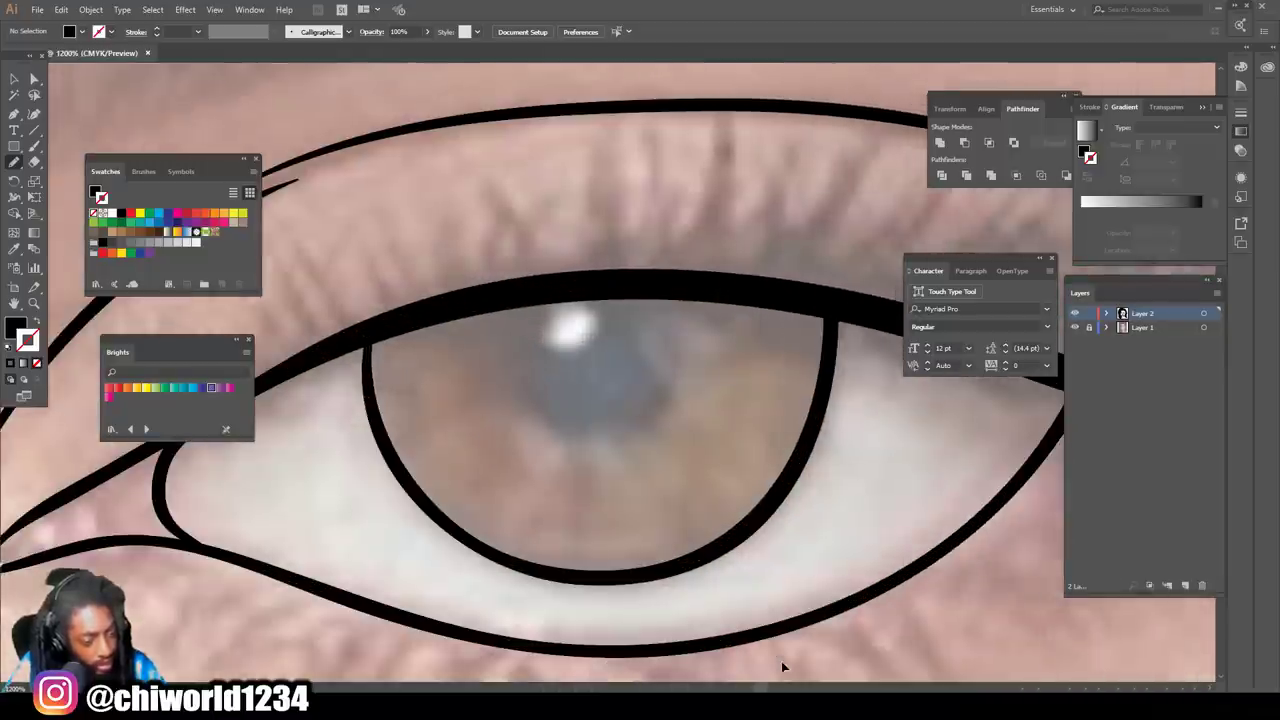
{"action": "left_click_drag", "start_coordinate": [380, 437], "coordinate": [368, 326]}
{"action": "mouse_move", "coordinate": [812, 424]}
{"action": "left_mouse_down"}
{"action": "mouse_move", "coordinate": [828, 333]}
{"action": "mouse_move", "coordinate": [806, 297]}
{"action": "mouse_move", "coordinate": [666, 291]}
{"action": "mouse_move", "coordinate": [386, 322]}
{"action": "left_mouse_up"}
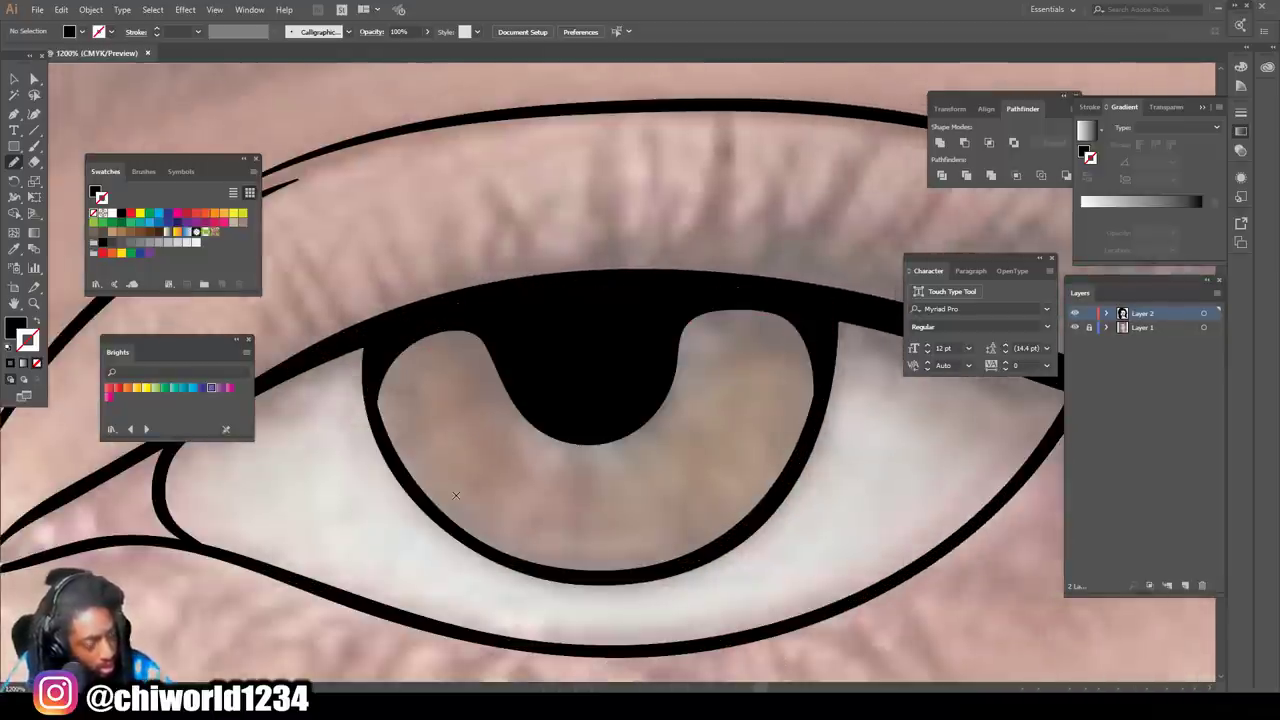
Step: Draw the upper lashes of the eye on the visible-ear side as one spiky black shape from the outer wing inward along the lid
{"action": "scroll", "coordinate": [471, 580], "scroll_direction": "down", "scroll_amount": 3}
{"action": "scroll", "coordinate": [983, 435], "scroll_direction": "up", "scroll_amount": 2}
{"action": "scroll", "coordinate": [983, 435], "scroll_direction": "right", "scroll_amount": 3}
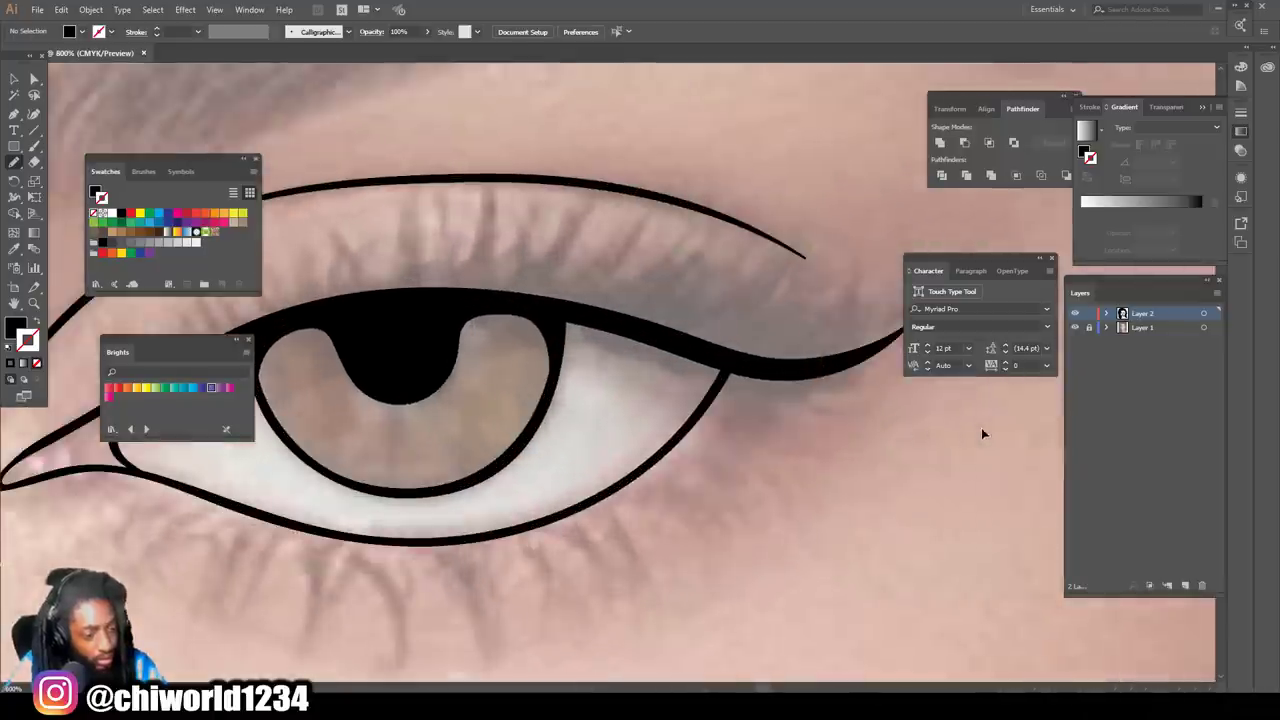
{"action": "scroll", "coordinate": [983, 428], "scroll_direction": "up", "scroll_amount": 4}
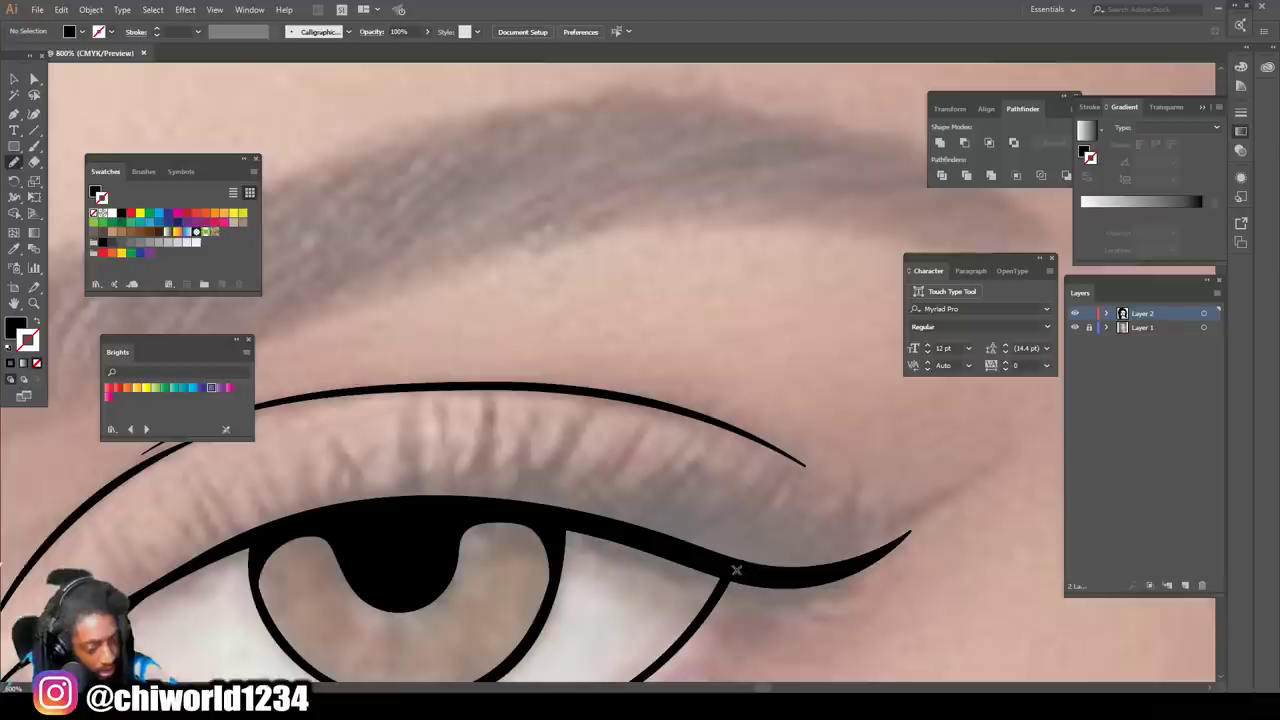
{"action": "mouse_move", "coordinate": [734, 567]}
{"action": "left_mouse_down"}
{"action": "mouse_move", "coordinate": [788, 568]}
{"action": "mouse_move", "coordinate": [867, 466]}
{"action": "left_mouse_up"}
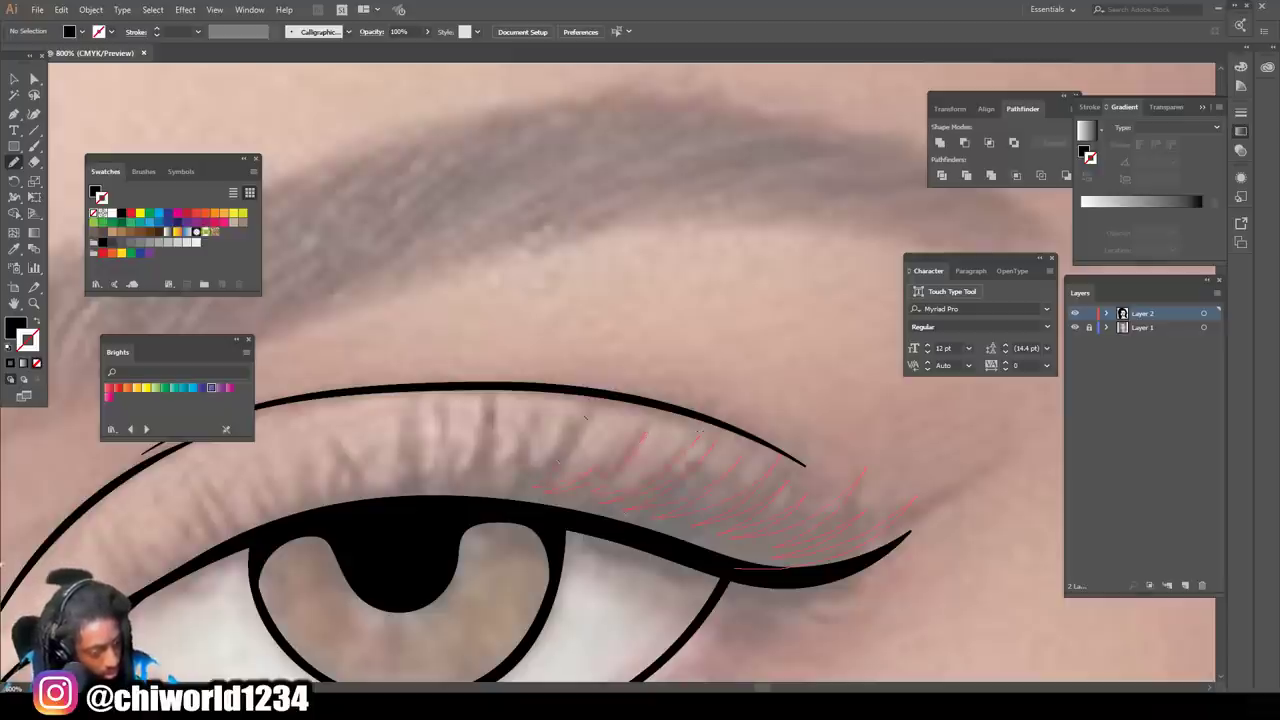
{"action": "left_click_drag", "start_coordinate": [526, 444], "coordinate": [541, 410]}
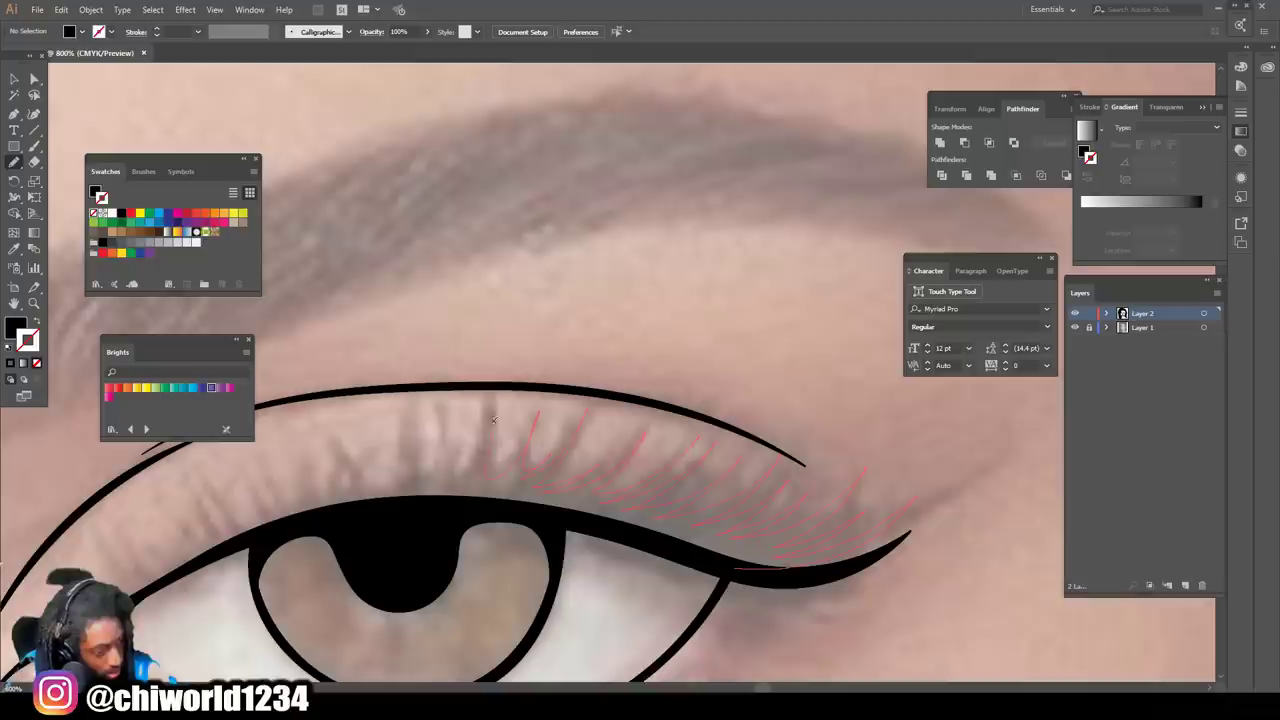
{"action": "left_click_drag", "start_coordinate": [444, 455], "coordinate": [450, 430]}
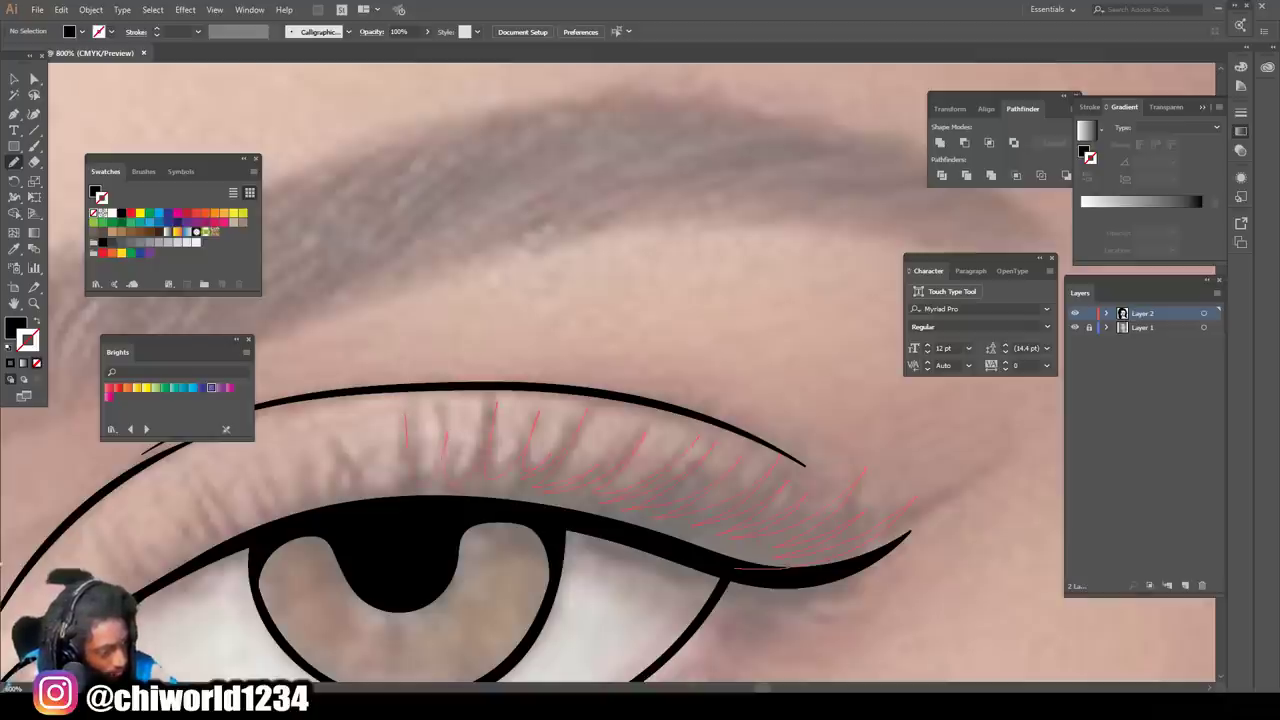
{"action": "left_click_drag", "start_coordinate": [308, 511], "coordinate": [577, 522]}
{"action": "left_click_drag", "start_coordinate": [577, 522], "coordinate": [725, 563]}
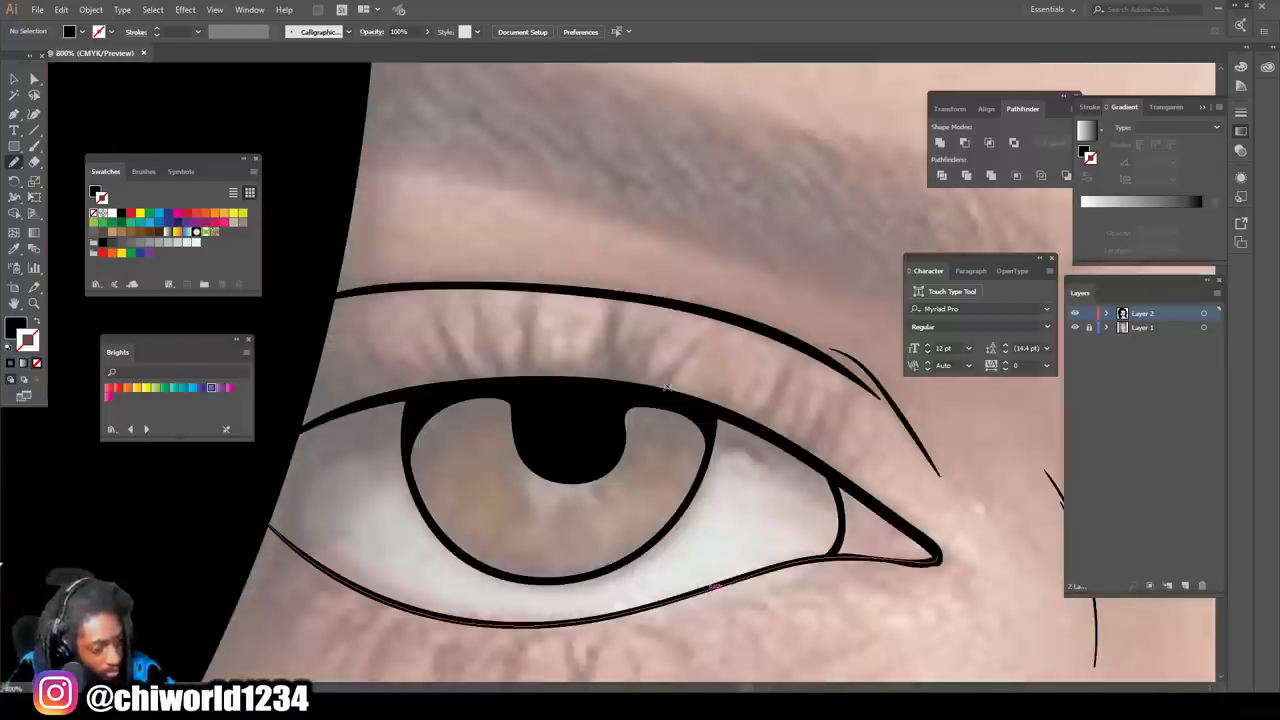
Step: Draw the upper lashes of the eye beside the covering hair as a spiky black shape along the lid line
{"action": "mouse_move", "coordinate": [744, 422]}
{"action": "left_mouse_down"}
{"action": "mouse_move", "coordinate": [793, 378]}
{"action": "mouse_move", "coordinate": [793, 362]}
{"action": "mouse_move", "coordinate": [728, 406]}
{"action": "mouse_move", "coordinate": [736, 366]}
{"action": "mouse_move", "coordinate": [703, 356]}
{"action": "mouse_move", "coordinate": [684, 396]}
{"action": "mouse_move", "coordinate": [694, 336]}
{"action": "mouse_move", "coordinate": [656, 369]}
{"action": "left_mouse_up"}
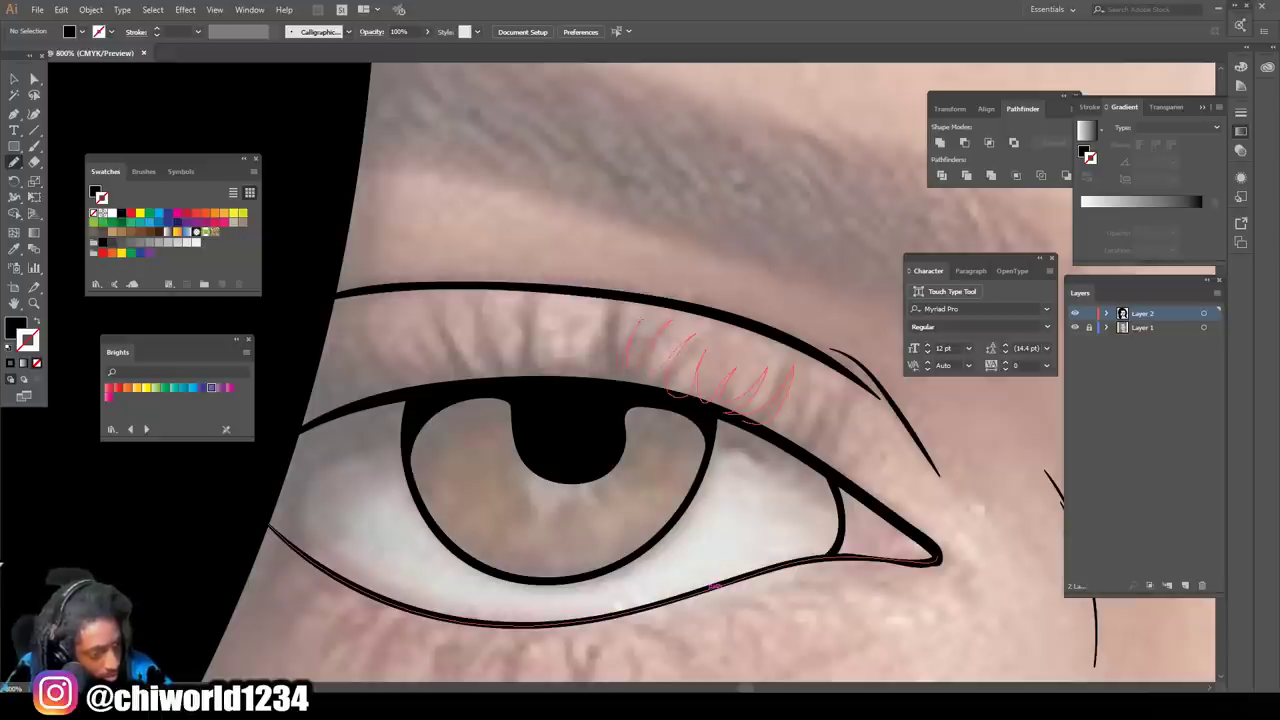
{"action": "left_click_drag", "start_coordinate": [560, 355], "coordinate": [561, 319]}
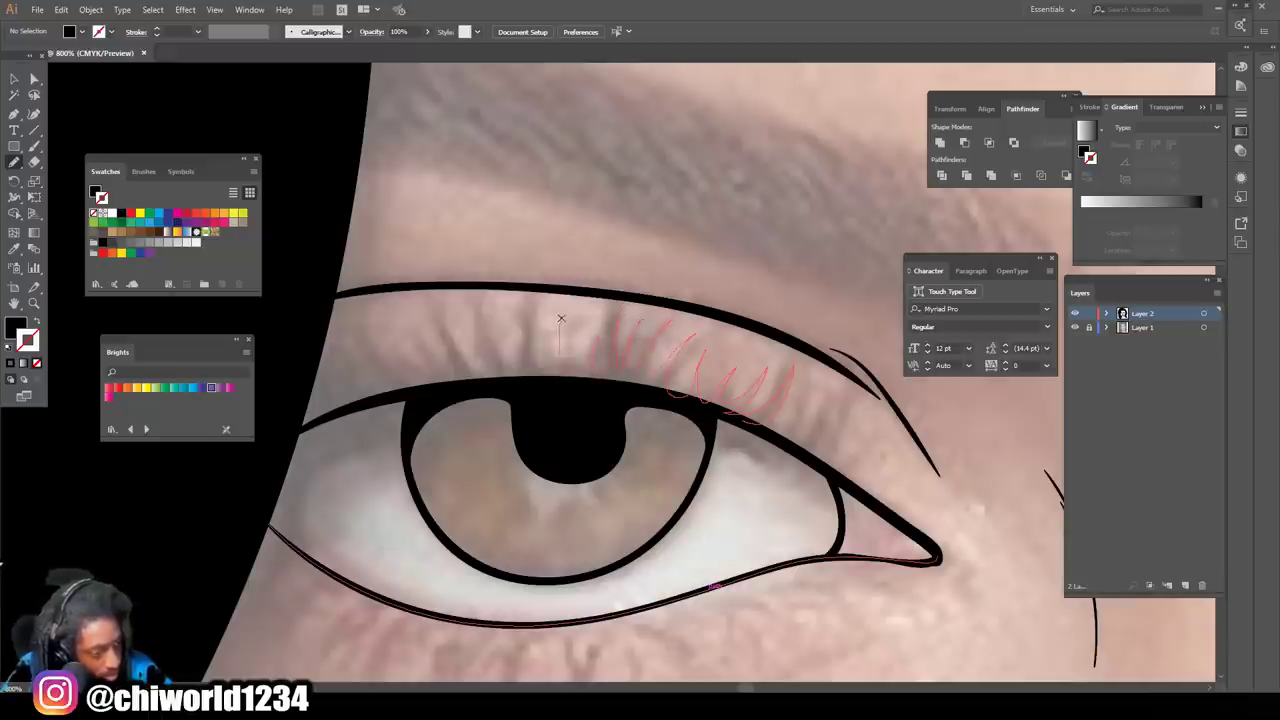
{"action": "left_click_drag", "start_coordinate": [543, 361], "coordinate": [480, 302]}
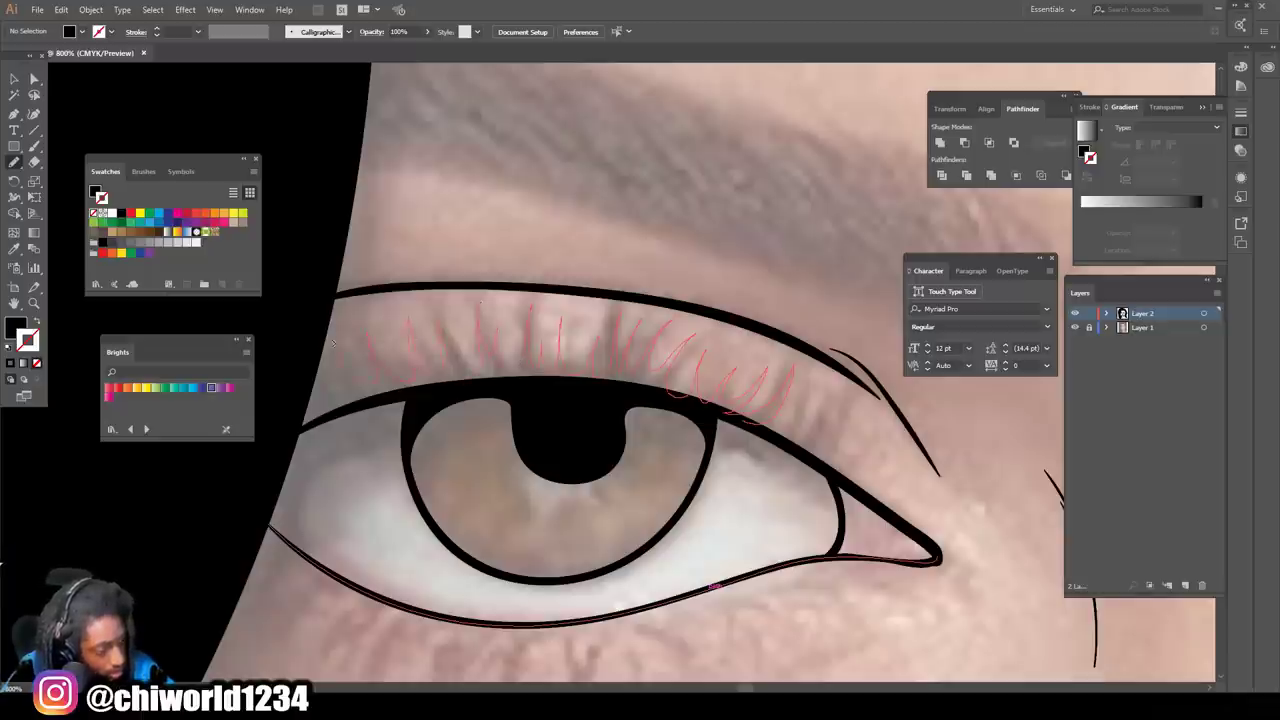
{"action": "mouse_move", "coordinate": [332, 340]}
{"action": "left_mouse_down"}
{"action": "mouse_move", "coordinate": [317, 397]}
{"action": "mouse_move", "coordinate": [285, 383]}
{"action": "mouse_move", "coordinate": [280, 423]}
{"action": "mouse_move", "coordinate": [263, 422]}
{"action": "mouse_move", "coordinate": [281, 435]}
{"action": "mouse_move", "coordinate": [365, 407]}
{"action": "mouse_move", "coordinate": [547, 396]}
{"action": "mouse_move", "coordinate": [752, 428]}
{"action": "left_mouse_up"}
Step: Hide the photo layer to check the pupils and lashes within the whole portrait, and show it again
{"action": "key", "text": "ctrl+minus"}
{"action": "key", "text": "ctrl+minus"}
{"action": "key", "text": "ctrl+minus"}
{"action": "key", "text": "ctrl+minus"}
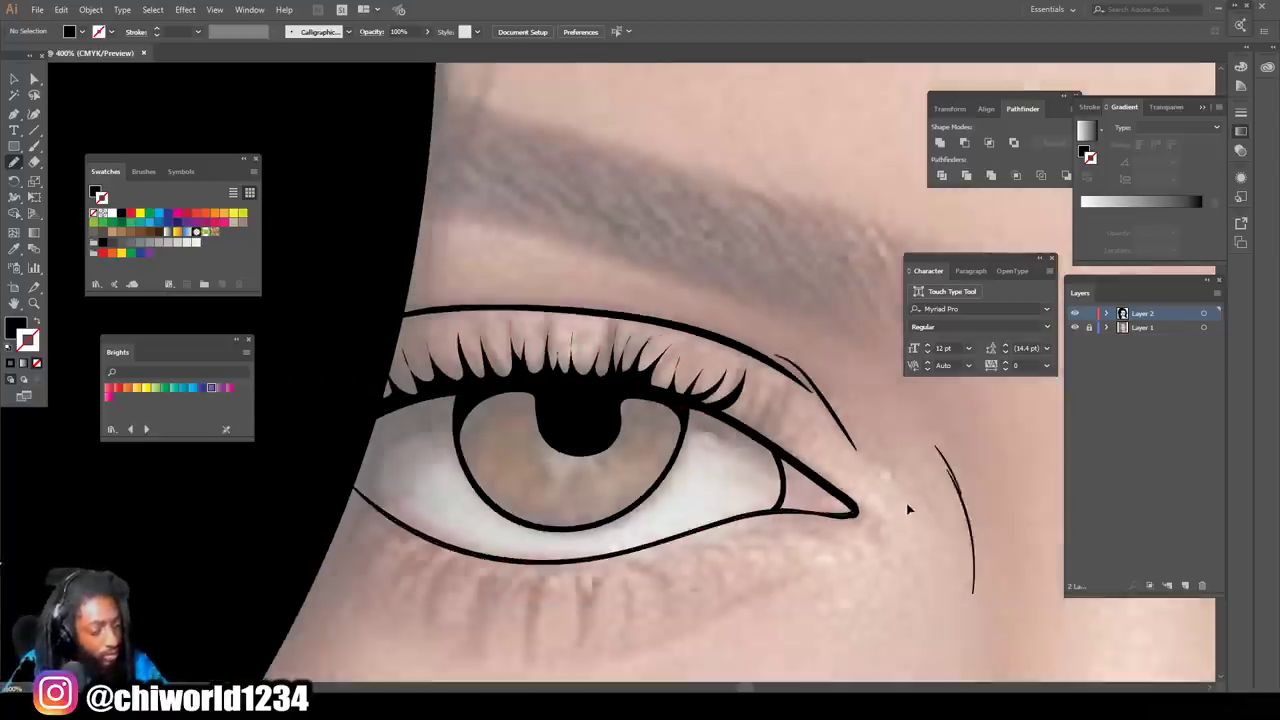
{"action": "key", "text": "ctrl+minus"}
{"action": "key", "text": "ctrl+minus"}
{"action": "key", "text": "ctrl+minus"}
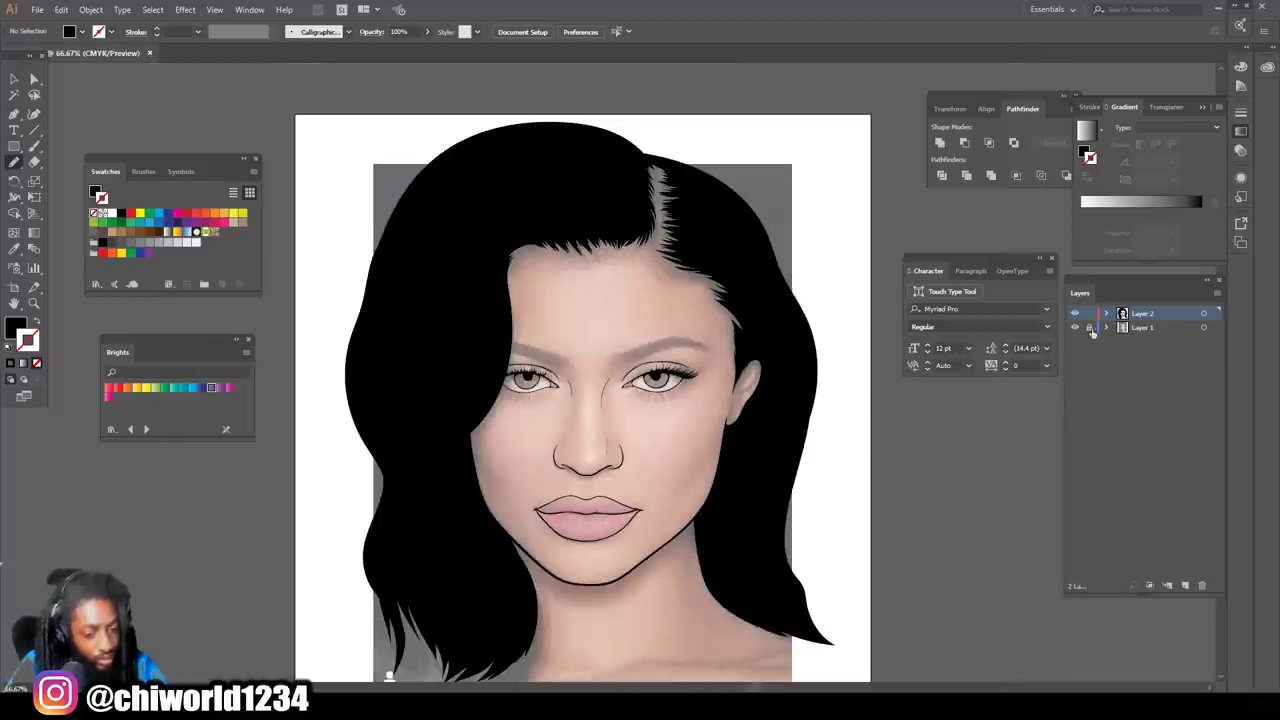
{"action": "left_click", "coordinate": [1075, 327]}
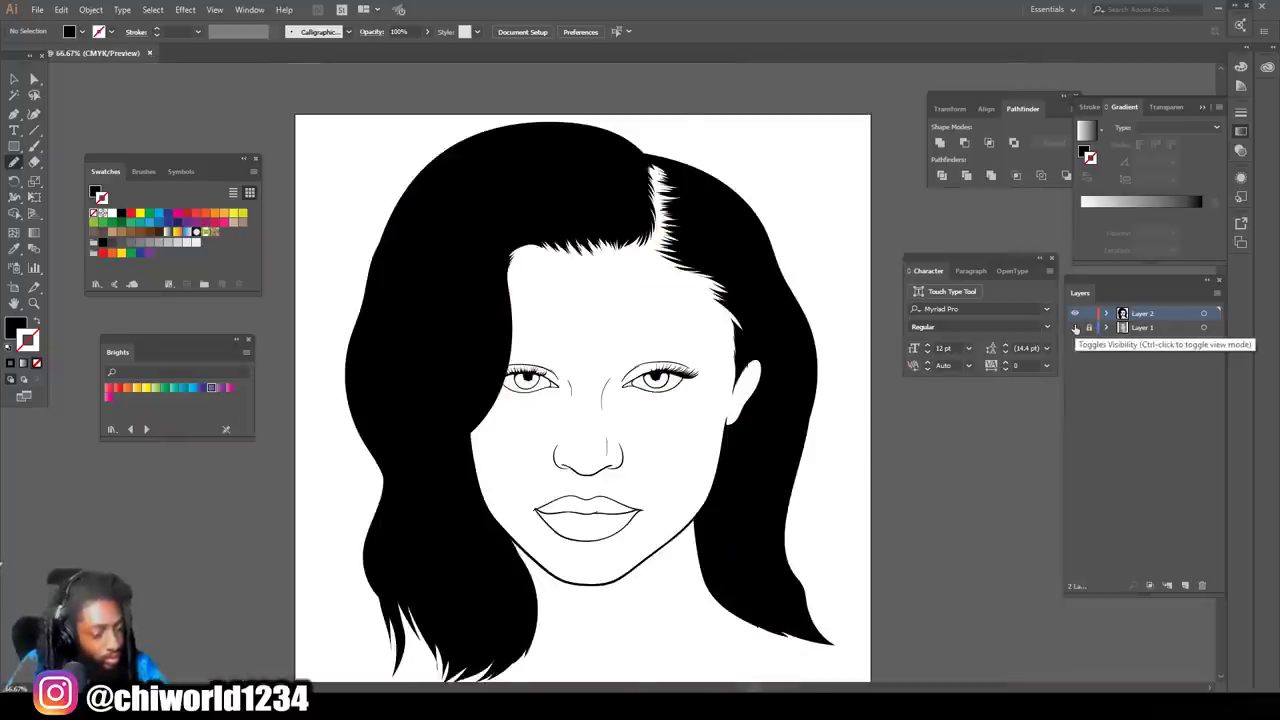
{"action": "key", "text": "ctrl+plus"}
{"action": "key", "text": "ctrl+plus"}
{"action": "left_click", "coordinate": [1075, 327]}
Step: Draw the main bodies of both eyebrows as solid black shapes with jagged hair edges, stopping short of their inner ends
{"action": "scroll", "coordinate": [857, 406], "scroll_direction": "up", "scroll_amount": 2}
{"action": "key", "text": "ctrl+plus"}
{"action": "key", "text": "ctrl+plus"}
{"action": "key", "text": "ctrl+plus"}
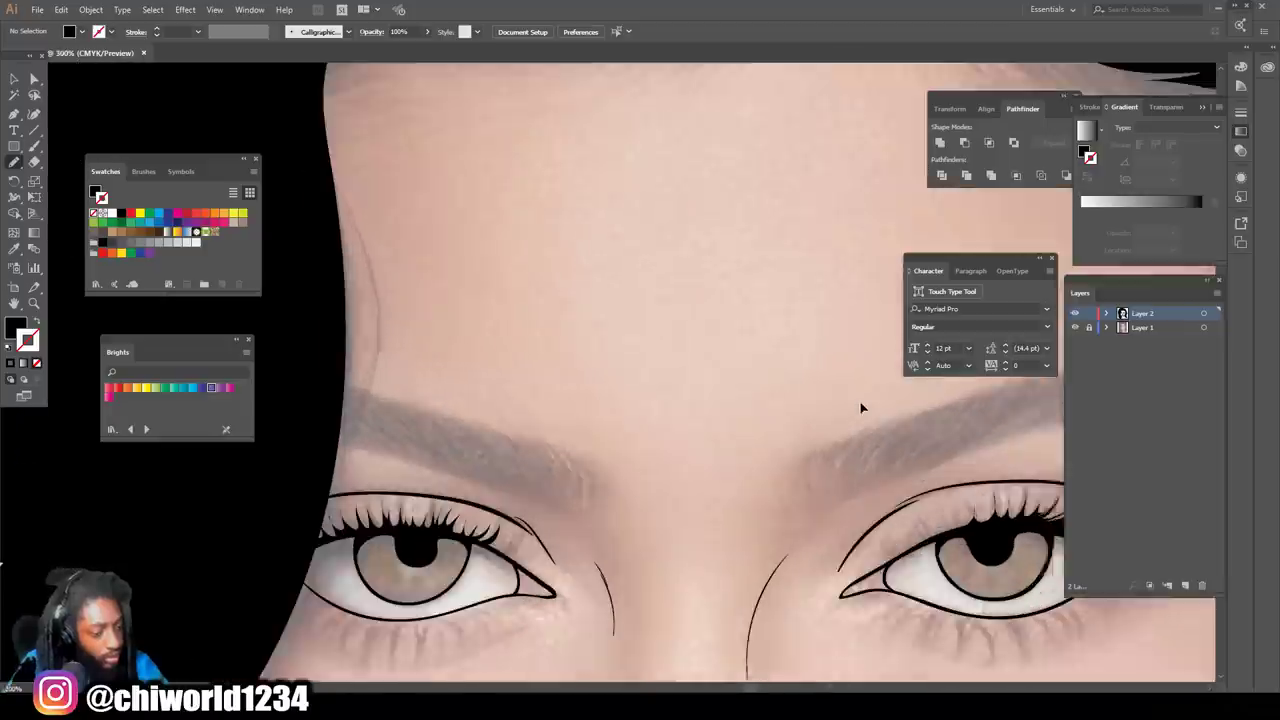
{"action": "key", "text": "ctrl+plus"}
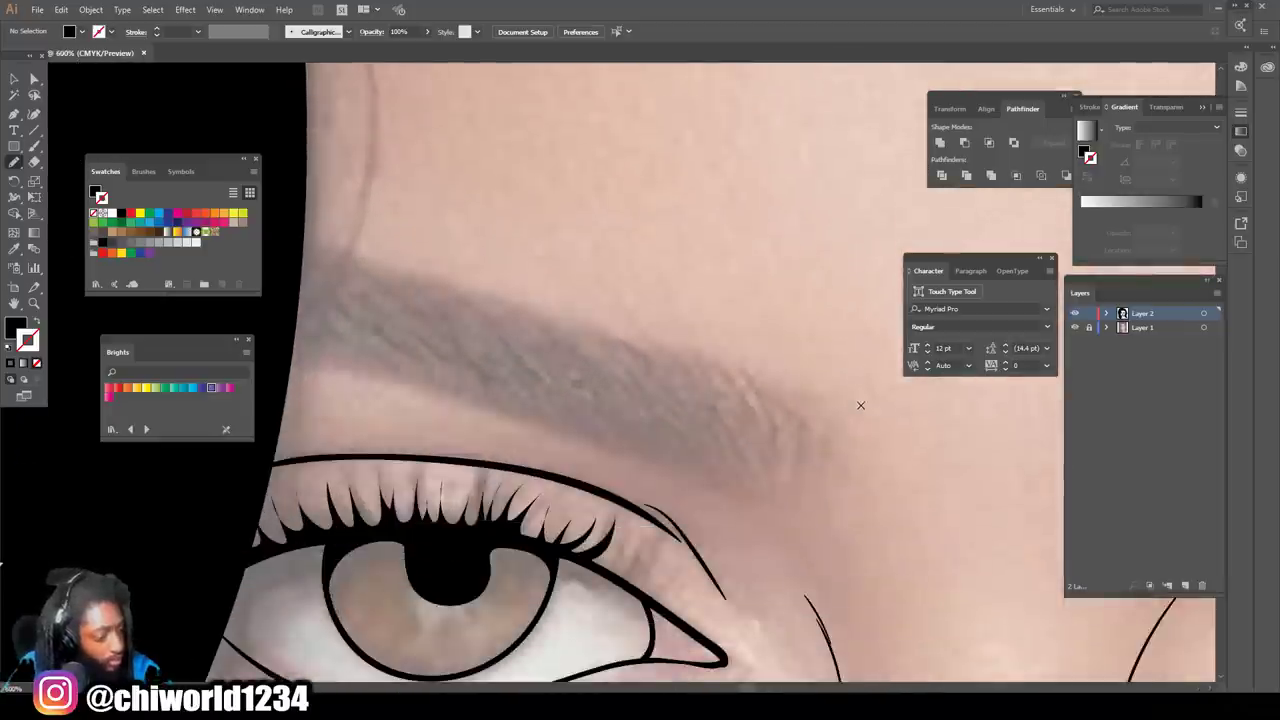
{"action": "left_click_drag", "start_coordinate": [280, 253], "coordinate": [412, 275]}
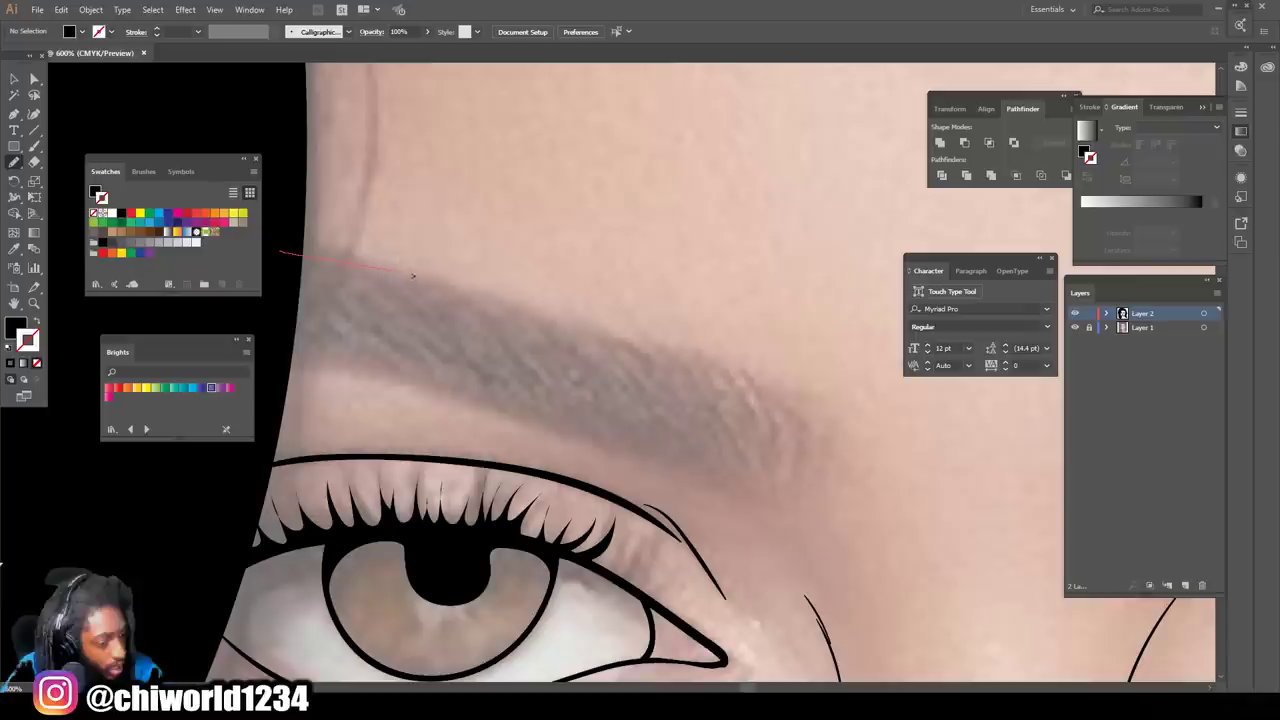
{"action": "left_click_drag", "start_coordinate": [581, 344], "coordinate": [606, 351]}
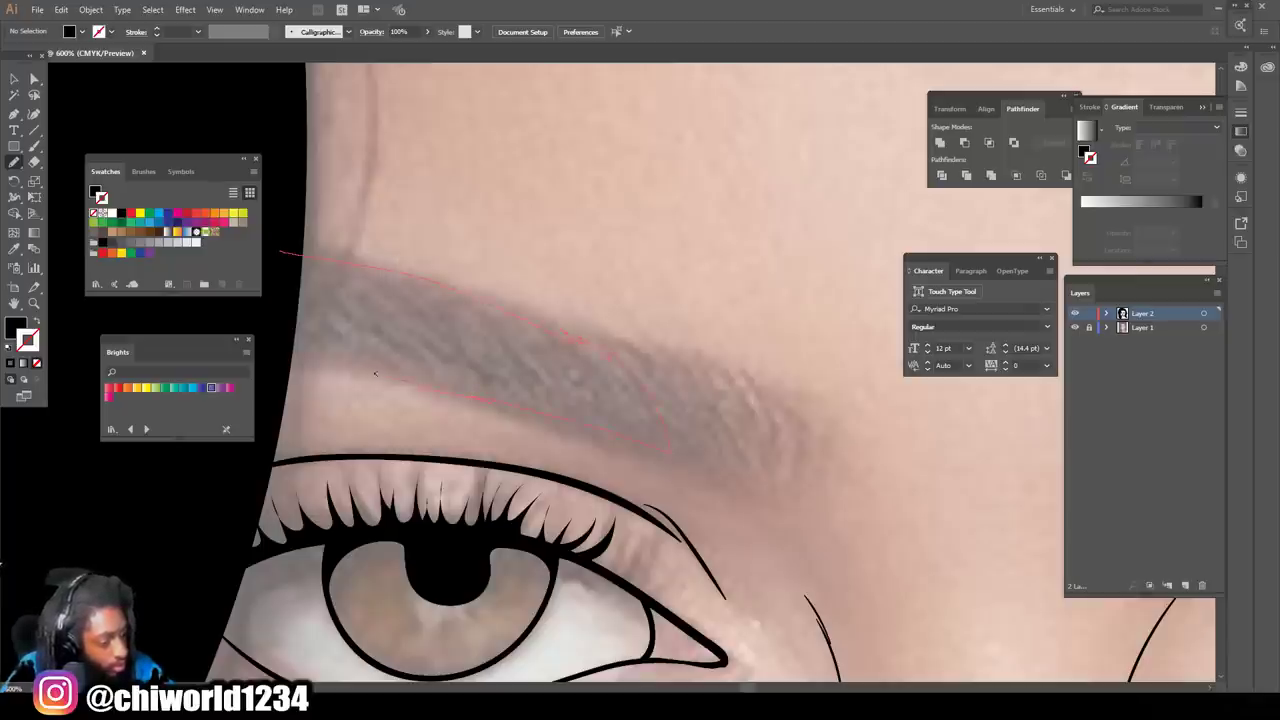
{"action": "mouse_move", "coordinate": [375, 374]}
{"action": "left_mouse_down"}
{"action": "mouse_move", "coordinate": [283, 364]}
{"action": "mouse_move", "coordinate": [262, 320]}
{"action": "mouse_move", "coordinate": [270, 240]}
{"action": "left_mouse_up"}
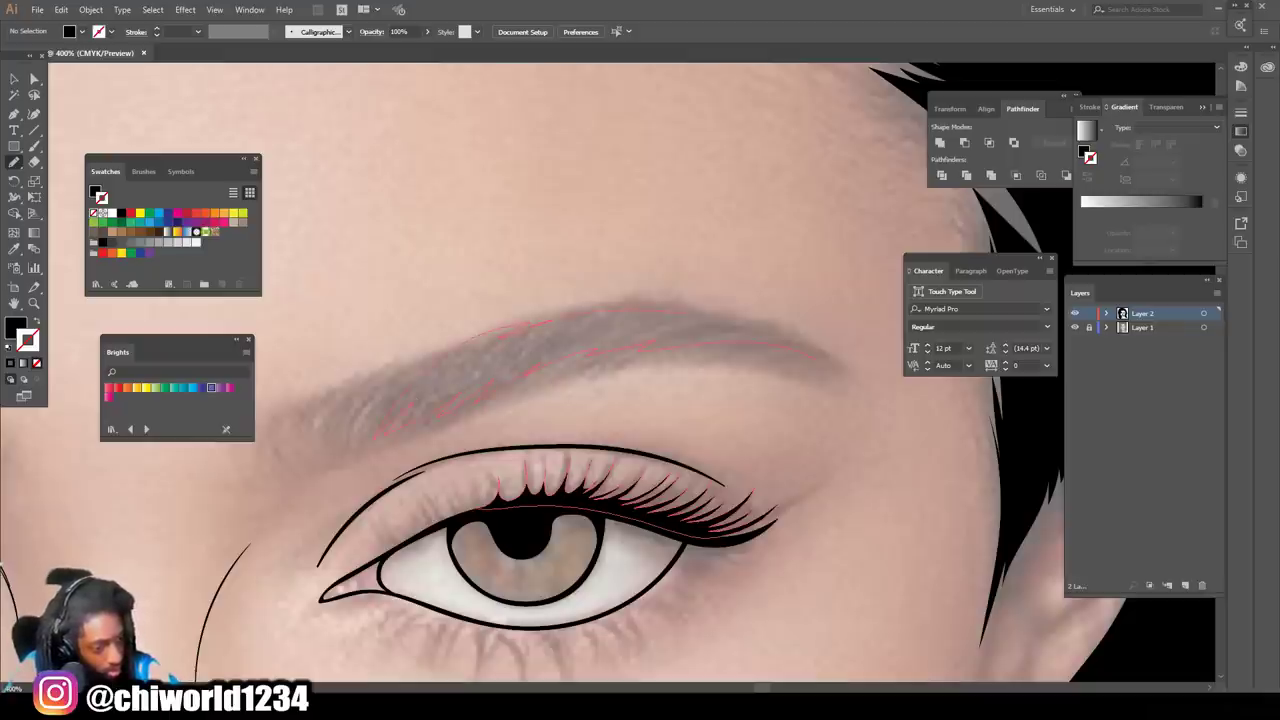
{"action": "left_click_drag", "start_coordinate": [786, 347], "coordinate": [804, 353]}
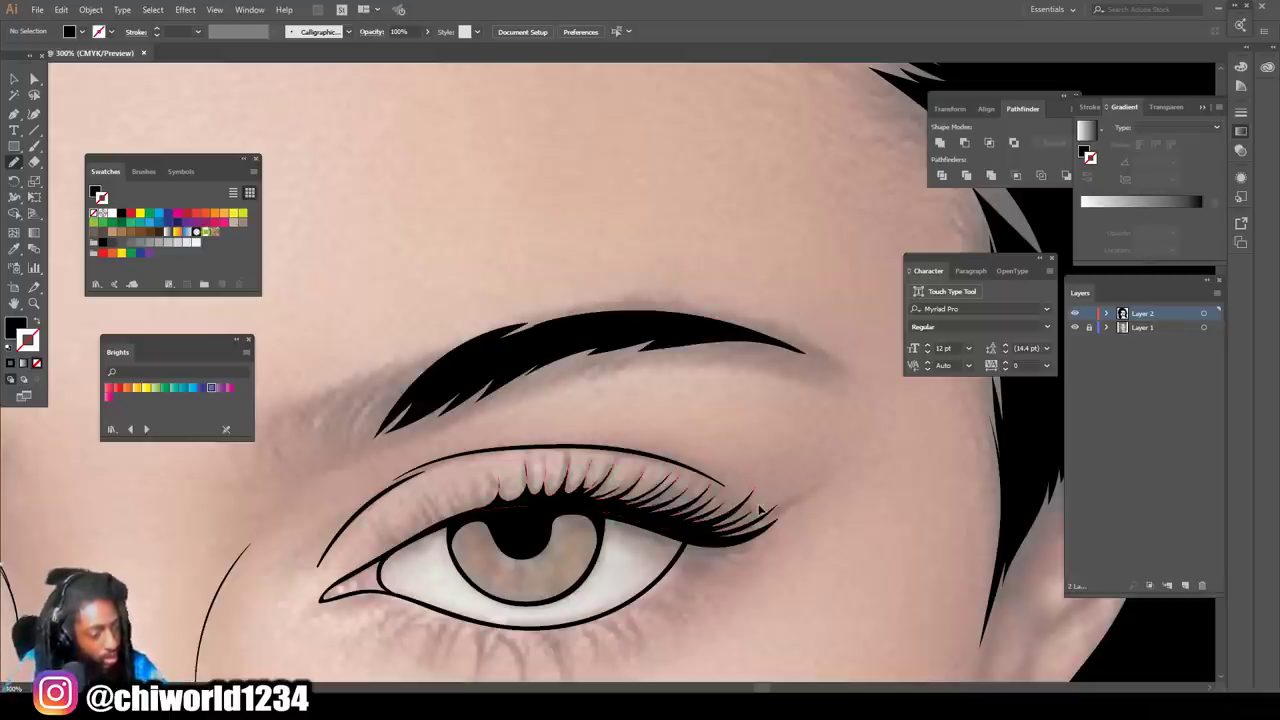
Step: With the Paintbrush, no fill and a 0.25 pt black stroke, draw the first thin curved hairs at the inner end of the partly covered eyebrow
{"action": "key", "text": "ctrl+minus"}
{"action": "key", "text": "ctrl+minus"}
{"action": "key", "text": "ctrl+minus"}
{"action": "key", "text": "ctrl+minus"}
{"action": "key", "text": "ctrl+minus"}
{"action": "key", "text": "ctrl+plus"}
{"action": "key", "text": "ctrl+plus"}
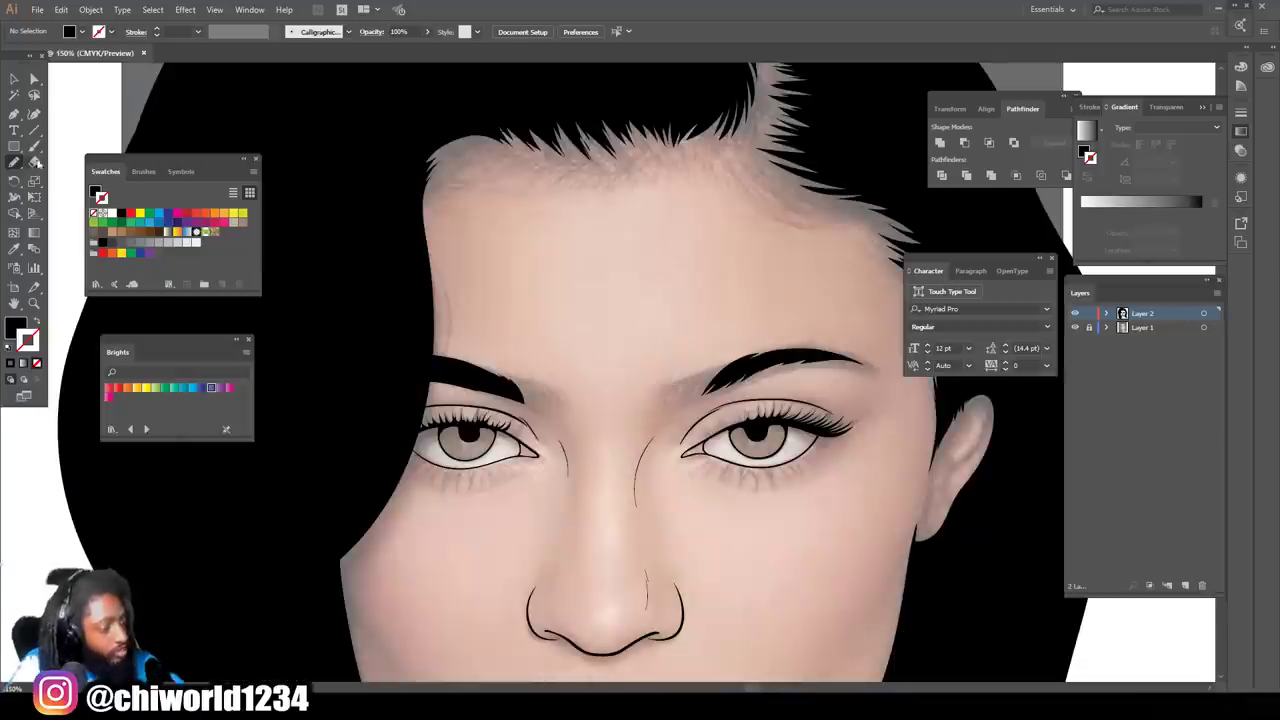
{"action": "left_click", "coordinate": [34, 146]}
{"action": "key", "text": "shift+x"}
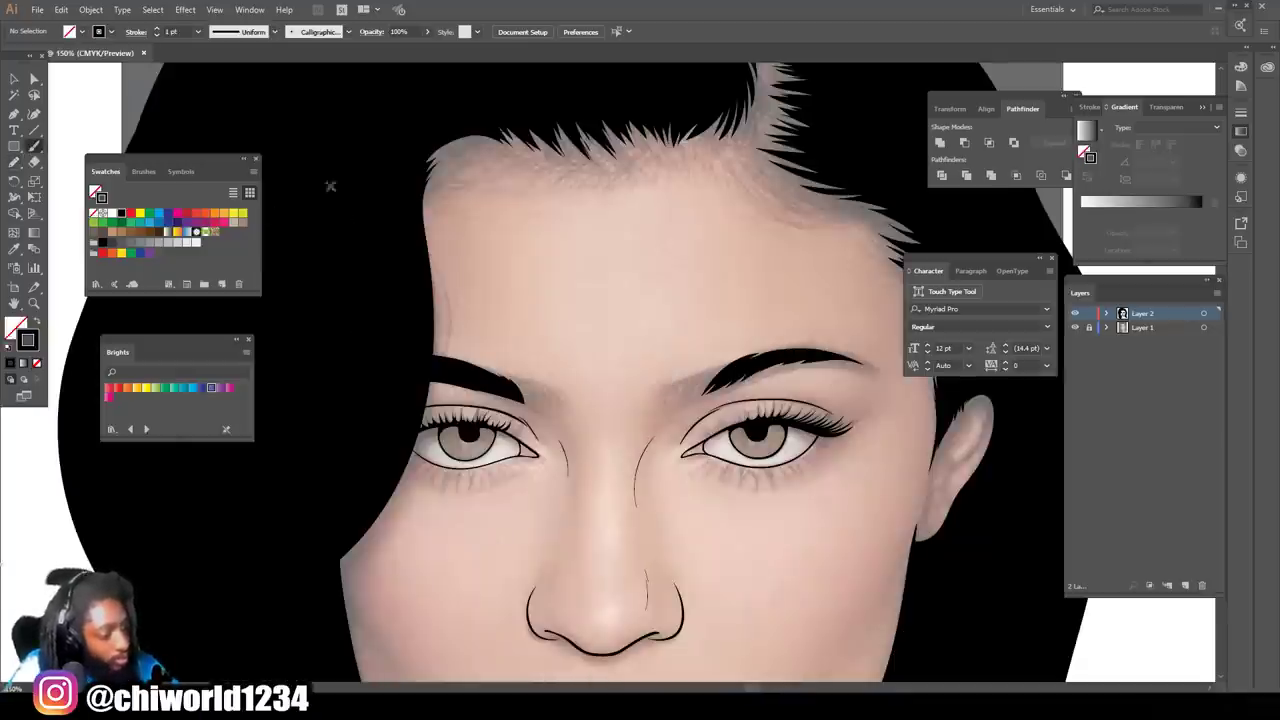
{"action": "left_click", "coordinate": [197, 32]}
{"action": "left_click", "coordinate": [212, 46]}
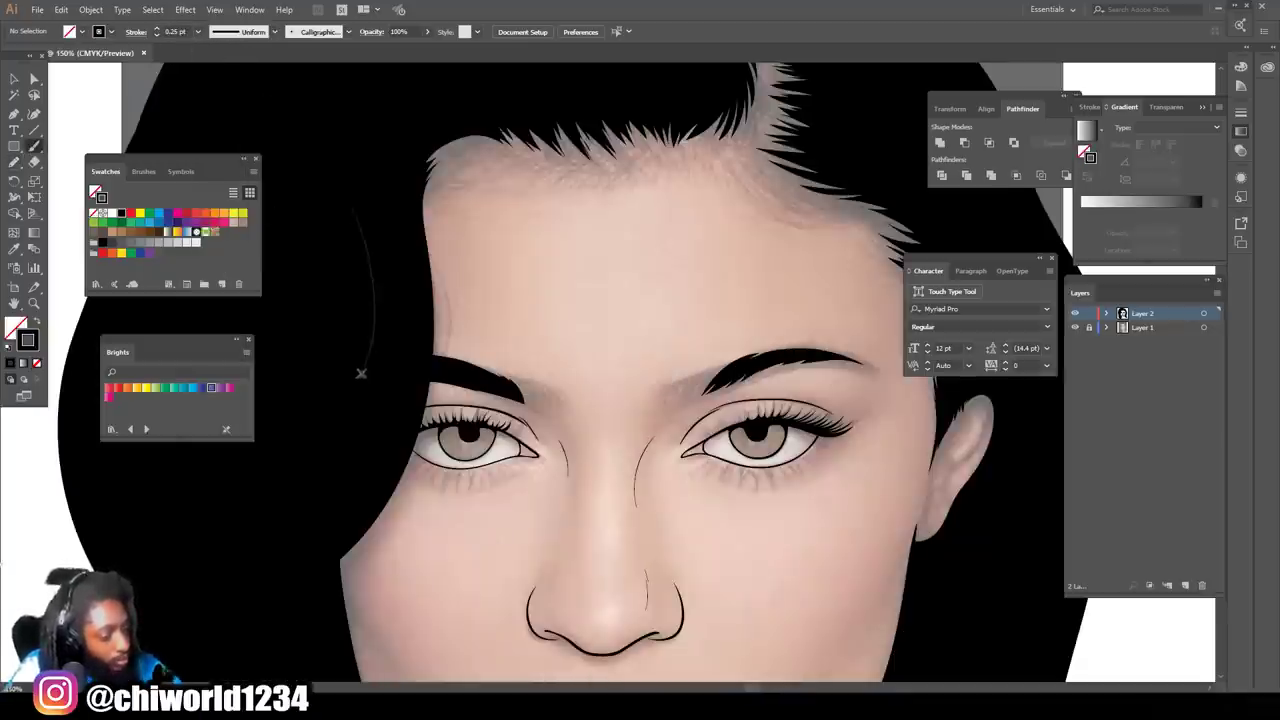
{"action": "key", "text": "ctrl+plus"}
{"action": "key", "text": "ctrl+plus"}
{"action": "key", "text": "ctrl+plus"}
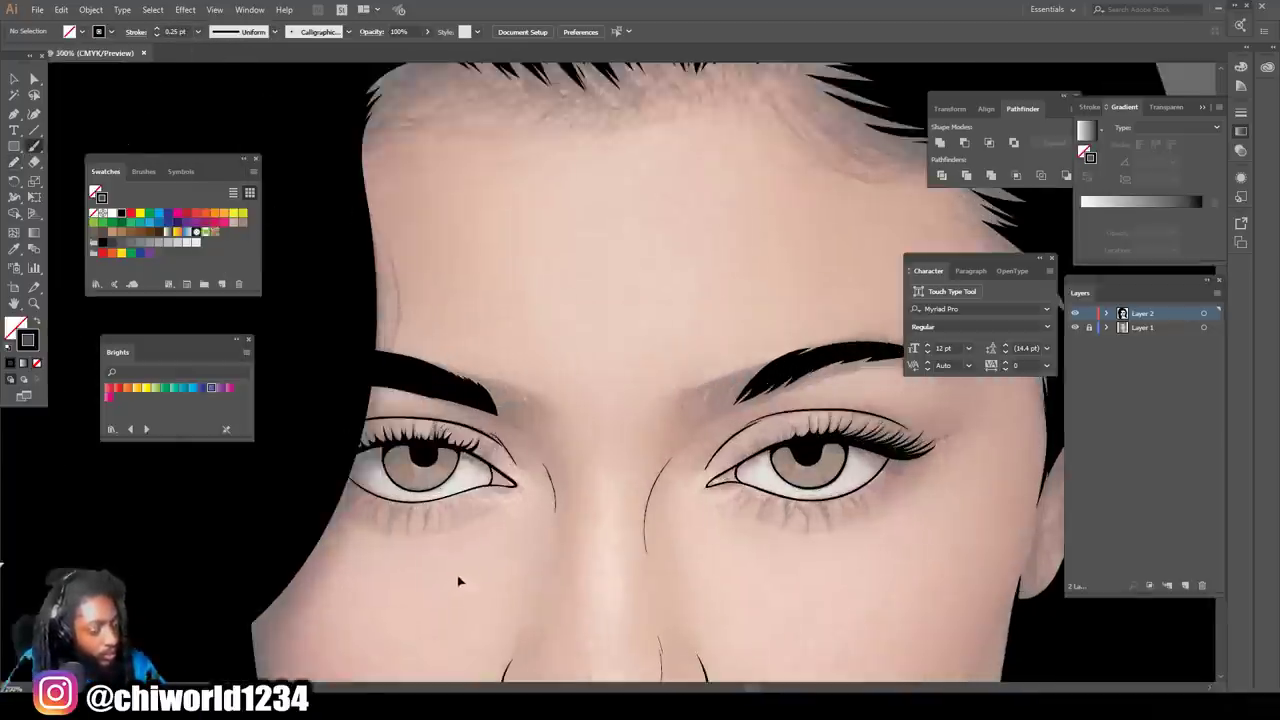
{"action": "key", "text": "ctrl+plus"}
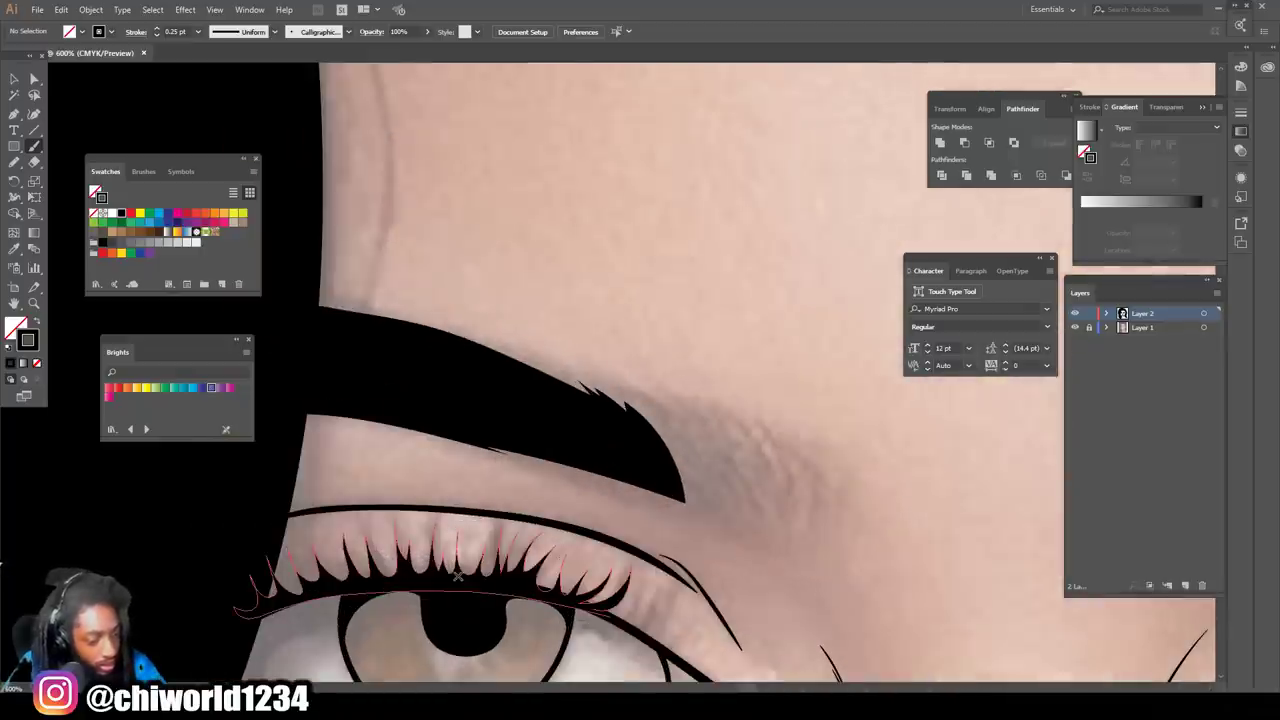
{"action": "scroll", "coordinate": [457, 575], "scroll_direction": "down", "scroll_amount": 1}
{"action": "mouse_move", "coordinate": [809, 520]}
{"action": "left_mouse_down"}
{"action": "mouse_move", "coordinate": [808, 434]}
{"action": "mouse_move", "coordinate": [789, 402]}
{"action": "mouse_move", "coordinate": [786, 418]}
{"action": "mouse_move", "coordinate": [771, 402]}
{"action": "left_mouse_up"}
{"action": "scroll", "coordinate": [826, 543], "scroll_direction": "down", "scroll_amount": 2}
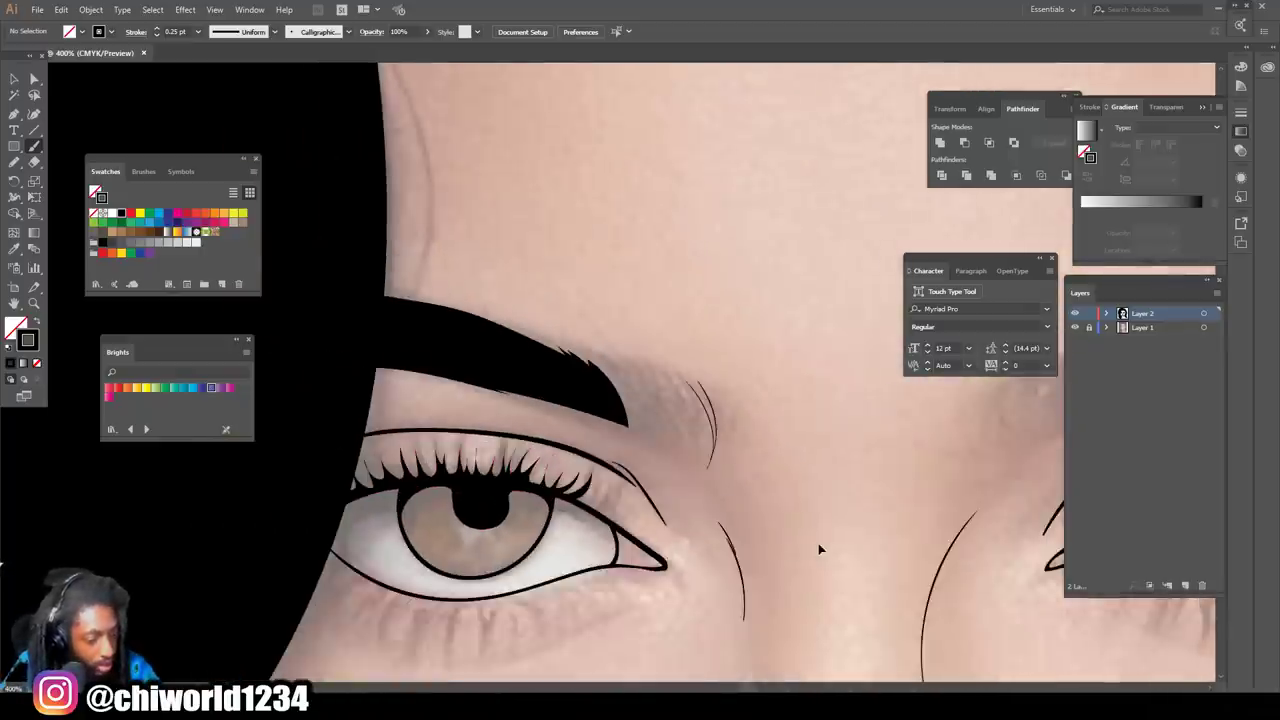
Step: Fill the inner end of the partly covered eyebrow with overlapping thin curved hair strokes reaching back to its solid black body
{"action": "scroll", "coordinate": [823, 549], "scroll_direction": "up", "scroll_amount": 4}
{"action": "scroll", "coordinate": [818, 549], "scroll_direction": "down", "scroll_amount": 1}
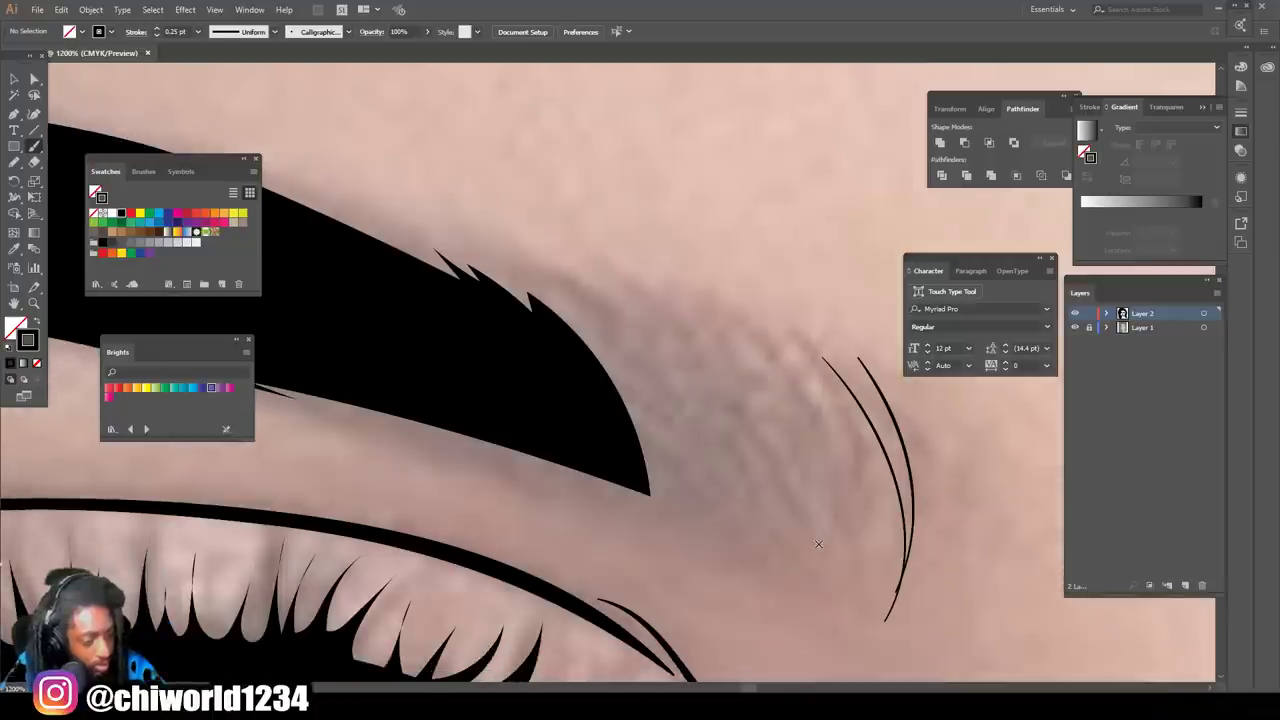
{"action": "mouse_move", "coordinate": [874, 581]}
{"action": "left_mouse_down"}
{"action": "mouse_move", "coordinate": [872, 488]}
{"action": "mouse_move", "coordinate": [776, 346]}
{"action": "left_mouse_up"}
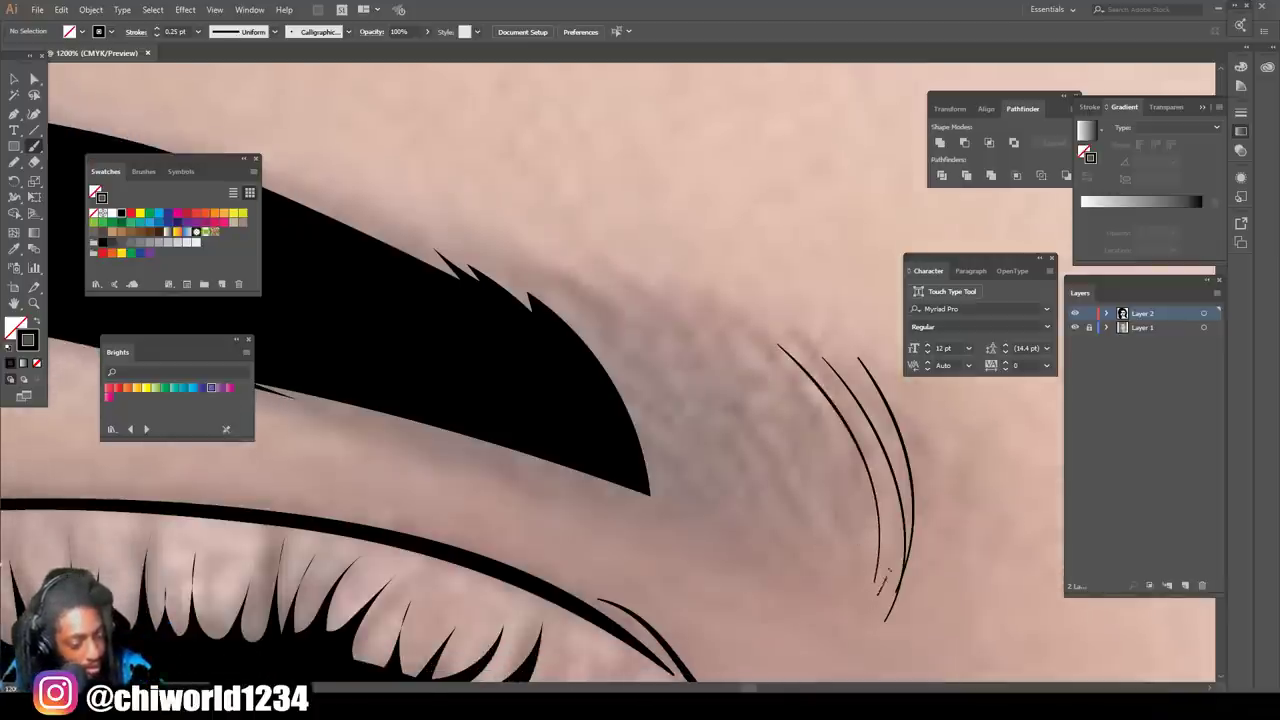
{"action": "left_click_drag", "start_coordinate": [884, 586], "coordinate": [786, 332]}
{"action": "mouse_move", "coordinate": [874, 592]}
{"action": "left_mouse_down"}
{"action": "mouse_move", "coordinate": [817, 444]}
{"action": "mouse_move", "coordinate": [750, 335]}
{"action": "left_mouse_up"}
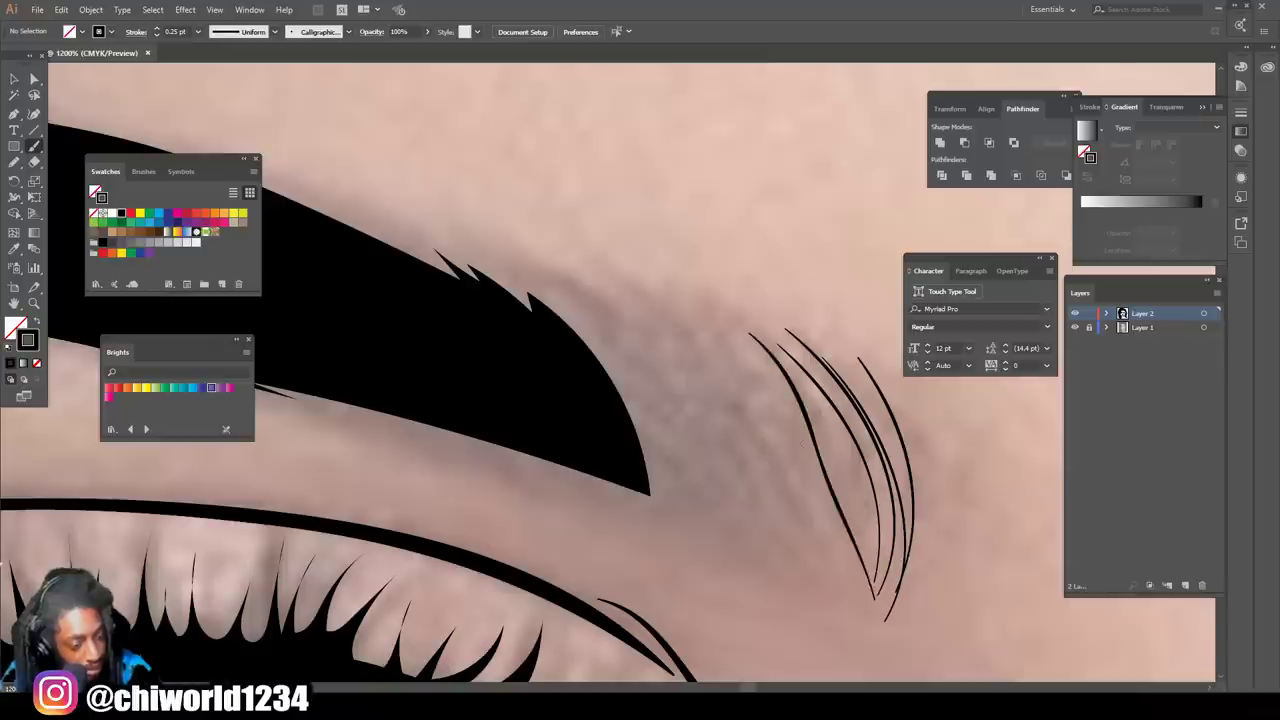
{"action": "mouse_move", "coordinate": [863, 531]}
{"action": "left_mouse_down"}
{"action": "mouse_move", "coordinate": [791, 379]}
{"action": "mouse_move", "coordinate": [762, 348]}
{"action": "mouse_move", "coordinate": [780, 369]}
{"action": "left_mouse_up"}
{"action": "left_click_drag", "start_coordinate": [873, 601], "coordinate": [806, 363]}
{"action": "left_click_drag", "start_coordinate": [865, 577], "coordinate": [762, 381]}
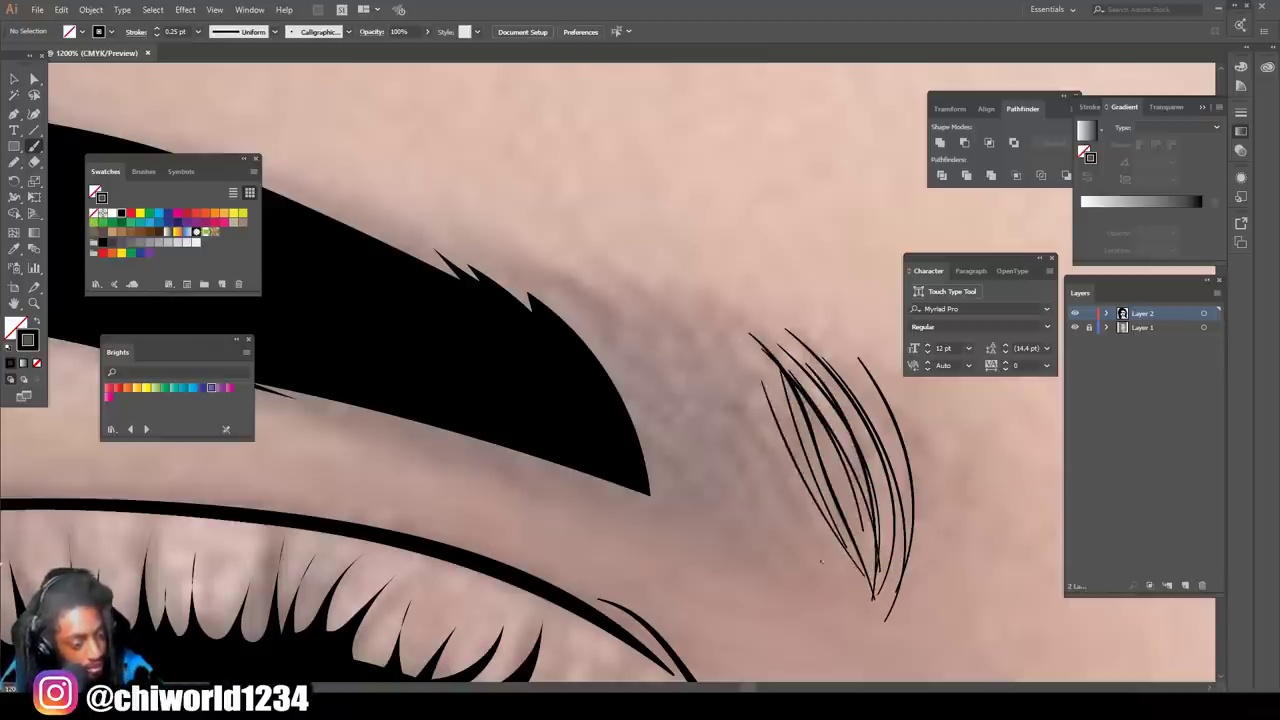
{"action": "left_click_drag", "start_coordinate": [821, 558], "coordinate": [722, 321]}
{"action": "left_click_drag", "start_coordinate": [833, 557], "coordinate": [735, 327]}
{"action": "left_click_drag", "start_coordinate": [802, 536], "coordinate": [674, 306]}
{"action": "left_click_drag", "start_coordinate": [797, 547], "coordinate": [677, 349]}
{"action": "left_click_drag", "start_coordinate": [742, 517], "coordinate": [624, 325]}
{"action": "left_click_drag", "start_coordinate": [736, 529], "coordinate": [584, 297]}
{"action": "left_click_drag", "start_coordinate": [694, 484], "coordinate": [503, 271]}
{"action": "left_click_drag", "start_coordinate": [761, 549], "coordinate": [613, 291]}
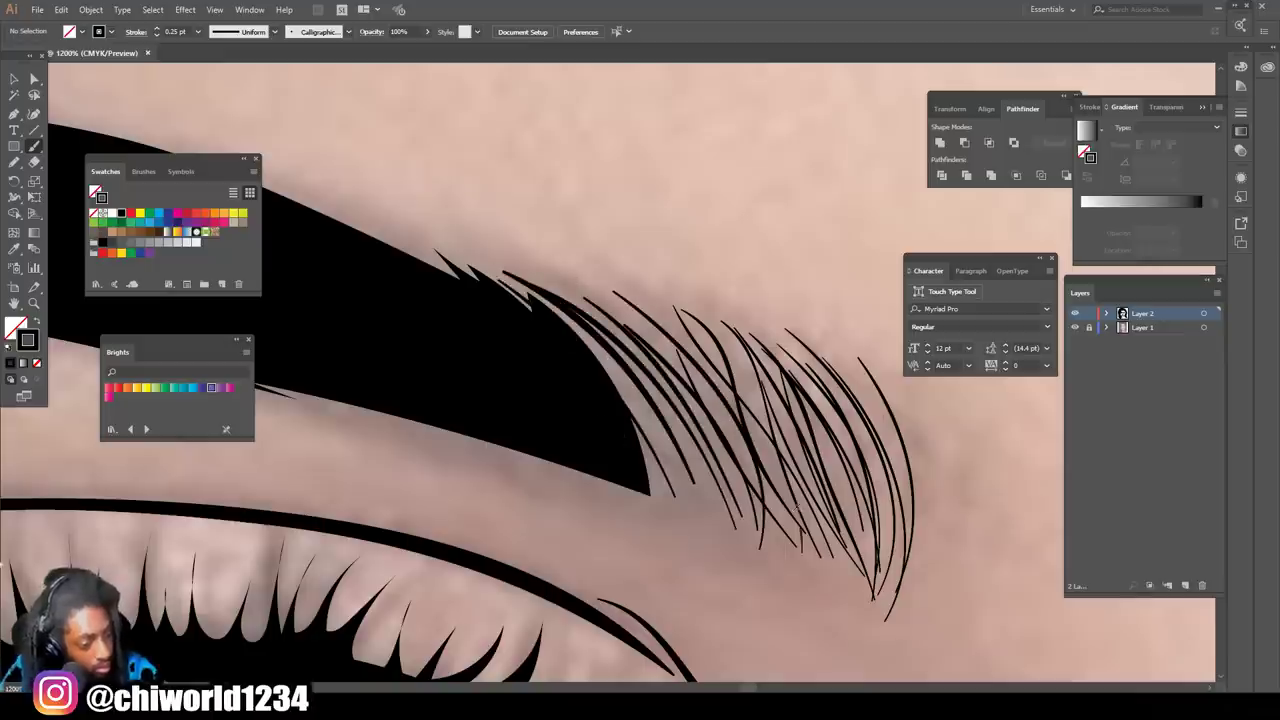
Step: Thicken the inner end of the partly covered eyebrow with more thin hairs, extending them over the solid body's upper edge
{"action": "left_click_drag", "start_coordinate": [831, 564], "coordinate": [718, 340]}
{"action": "left_click_drag", "start_coordinate": [803, 553], "coordinate": [733, 378]}
{"action": "left_click_drag", "start_coordinate": [769, 545], "coordinate": [590, 305]}
{"action": "left_click_drag", "start_coordinate": [730, 538], "coordinate": [642, 370]}
{"action": "mouse_move", "coordinate": [703, 518]}
{"action": "left_mouse_down"}
{"action": "mouse_move", "coordinate": [606, 360]}
{"action": "mouse_move", "coordinate": [560, 317]}
{"action": "mouse_move", "coordinate": [574, 304]}
{"action": "left_mouse_up"}
{"action": "left_click_drag", "start_coordinate": [687, 487], "coordinate": [612, 360]}
{"action": "mouse_move", "coordinate": [608, 362]}
{"action": "left_mouse_down"}
{"action": "mouse_move", "coordinate": [548, 300]}
{"action": "mouse_move", "coordinate": [490, 270]}
{"action": "left_mouse_up"}
{"action": "left_click_drag", "start_coordinate": [532, 324], "coordinate": [372, 232]}
{"action": "left_click_drag", "start_coordinate": [738, 522], "coordinate": [632, 328]}
{"action": "left_click_drag", "start_coordinate": [744, 472], "coordinate": [638, 320]}
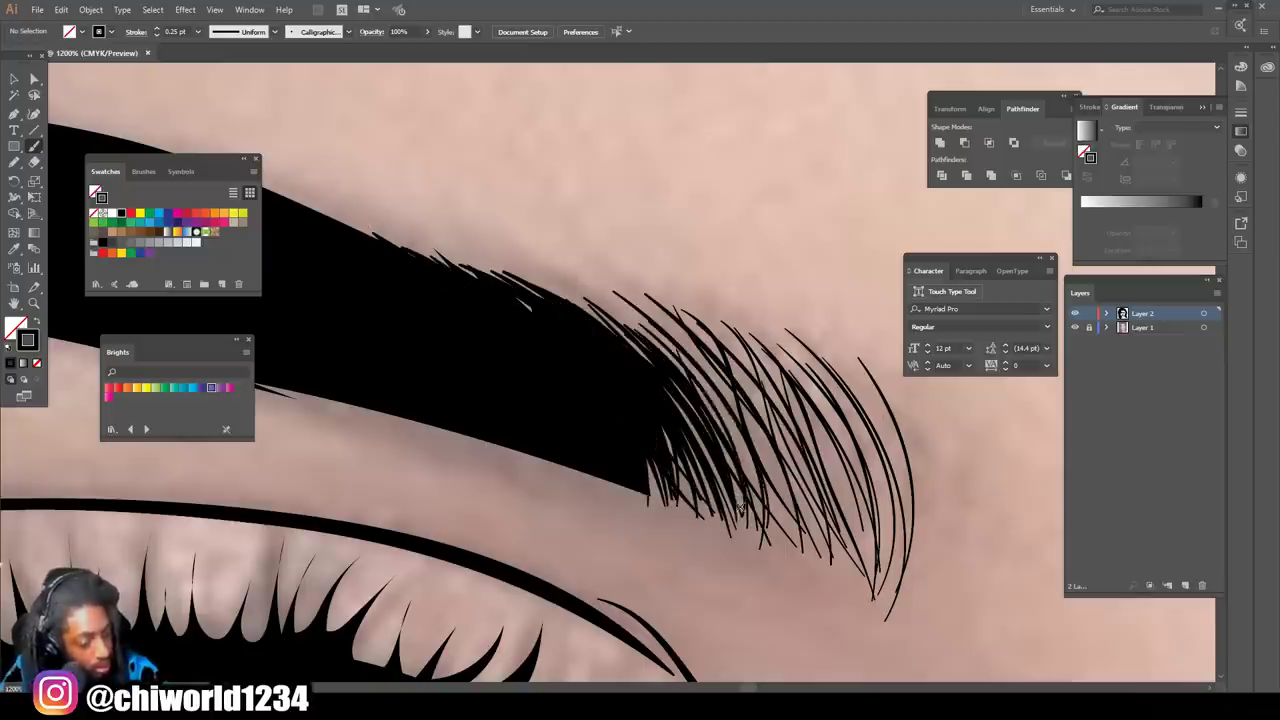
{"action": "left_click_drag", "start_coordinate": [762, 512], "coordinate": [604, 310]}
{"action": "left_click_drag", "start_coordinate": [752, 466], "coordinate": [602, 298]}
{"action": "left_click_drag", "start_coordinate": [786, 538], "coordinate": [708, 354]}
{"action": "left_click_drag", "start_coordinate": [778, 490], "coordinate": [658, 316]}
{"action": "left_click_drag", "start_coordinate": [814, 540], "coordinate": [732, 342]}
{"action": "left_click_drag", "start_coordinate": [866, 546], "coordinate": [802, 398]}
Step: Hide the photo layer to examine the eyebrow hairs within the whole portrait, and show the photo again
{"action": "key", "text": "ctrl+minus"}
{"action": "key", "text": "ctrl+minus"}
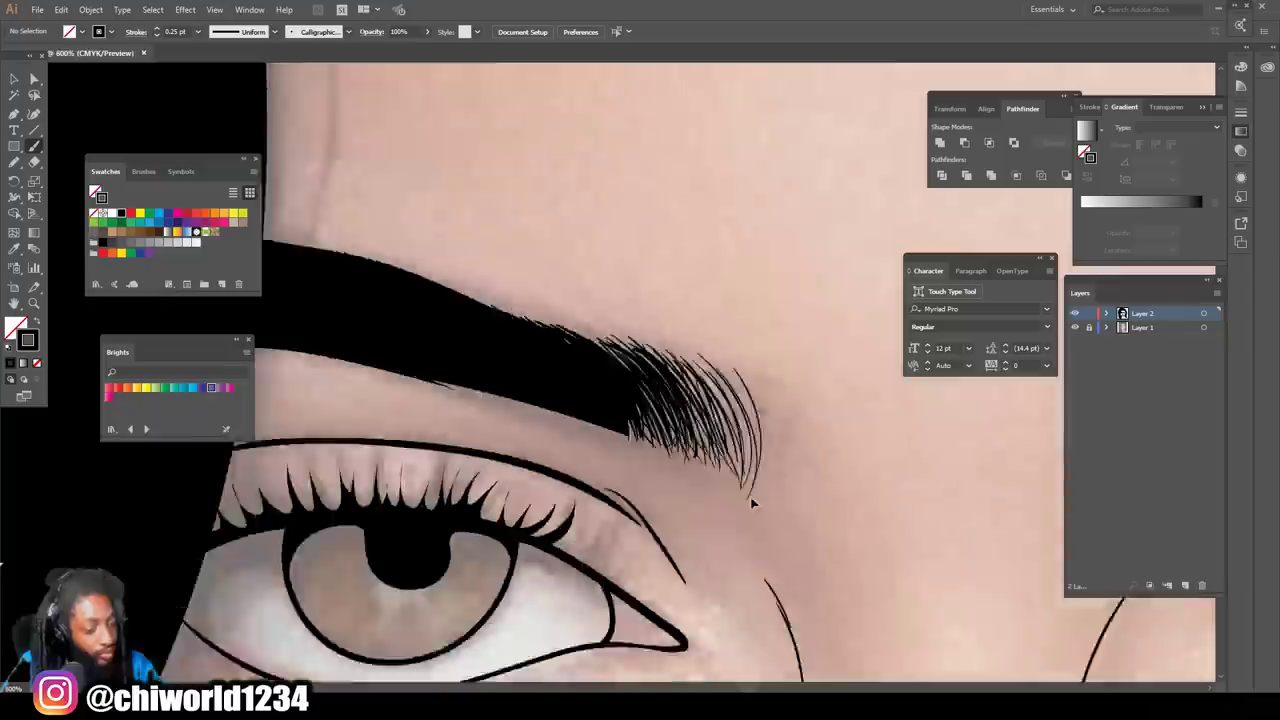
{"action": "key", "text": "ctrl+minus"}
{"action": "key", "text": "ctrl+minus"}
{"action": "key", "text": "ctrl+minus"}
{"action": "key", "text": "ctrl+minus"}
{"action": "left_click", "coordinate": [1075, 328]}
{"action": "key", "text": "ctrl+minus"}
{"action": "key", "text": "ctrl+minus"}
{"action": "key", "text": "ctrl+minus"}
{"action": "key", "text": "ctrl+plus"}
{"action": "key", "text": "ctrl+plus"}
{"action": "key", "text": "ctrl+plus"}
{"action": "left_click", "coordinate": [1075, 328]}
Step: Fill the inner end of the uncovered eyebrow with overlapping thin curved hair strokes blending into its solid black body
{"action": "key", "text": "ctrl+plus"}
{"action": "key", "text": "ctrl+plus"}
{"action": "mouse_move", "coordinate": [857, 311]}
{"action": "left_mouse_down"}
{"action": "mouse_move", "coordinate": [510, 357]}
{"action": "mouse_move", "coordinate": [524, 341]}
{"action": "left_mouse_up"}
{"action": "mouse_move", "coordinate": [517, 393]}
{"action": "left_mouse_down"}
{"action": "mouse_move", "coordinate": [542, 331]}
{"action": "mouse_move", "coordinate": [630, 295]}
{"action": "left_mouse_up"}
{"action": "mouse_move", "coordinate": [534, 364]}
{"action": "left_mouse_down"}
{"action": "mouse_move", "coordinate": [588, 311]}
{"action": "mouse_move", "coordinate": [564, 325]}
{"action": "left_mouse_up"}
{"action": "mouse_move", "coordinate": [528, 391]}
{"action": "left_mouse_down"}
{"action": "mouse_move", "coordinate": [562, 354]}
{"action": "mouse_move", "coordinate": [561, 331]}
{"action": "left_mouse_up"}
{"action": "left_click_drag", "start_coordinate": [522, 393], "coordinate": [590, 322]}
{"action": "mouse_move", "coordinate": [539, 384]}
{"action": "left_mouse_down"}
{"action": "mouse_move", "coordinate": [618, 306]}
{"action": "mouse_move", "coordinate": [574, 320]}
{"action": "left_mouse_up"}
{"action": "left_click_drag", "start_coordinate": [572, 346], "coordinate": [606, 318]}
{"action": "mouse_move", "coordinate": [535, 378]}
{"action": "left_mouse_down"}
{"action": "mouse_move", "coordinate": [574, 320]}
{"action": "mouse_move", "coordinate": [536, 356]}
{"action": "left_mouse_up"}
{"action": "left_click_drag", "start_coordinate": [539, 378], "coordinate": [596, 344]}
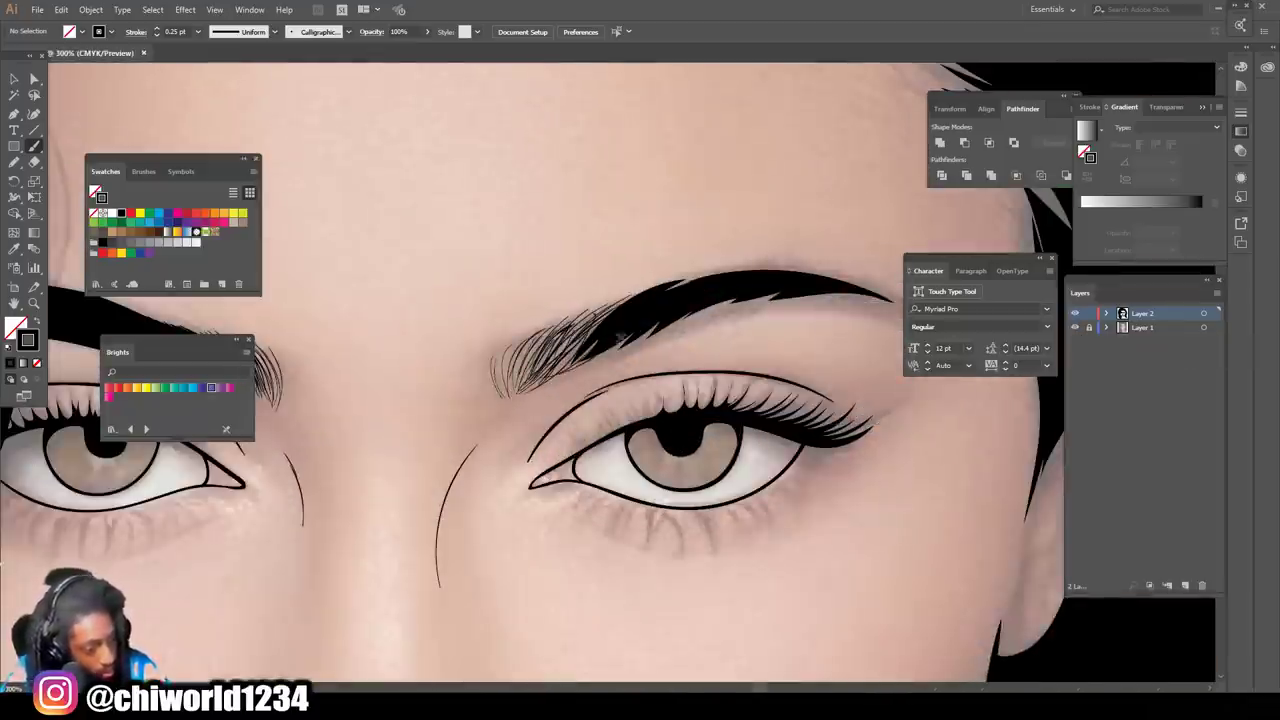
Step: Draw thin hair strokes at the tail and along the lower edge of the uncovered eyebrow, back toward its inner end
{"action": "key", "text": "ctrl+minus"}
{"action": "key", "text": "ctrl+minus"}
{"action": "key", "text": "ctrl+minus"}
{"action": "key", "text": "ctrl+minus"}
{"action": "key", "text": "ctrl+plus"}
{"action": "key", "text": "ctrl+plus"}
{"action": "key", "text": "ctrl+plus"}
{"action": "key", "text": "ctrl+plus"}
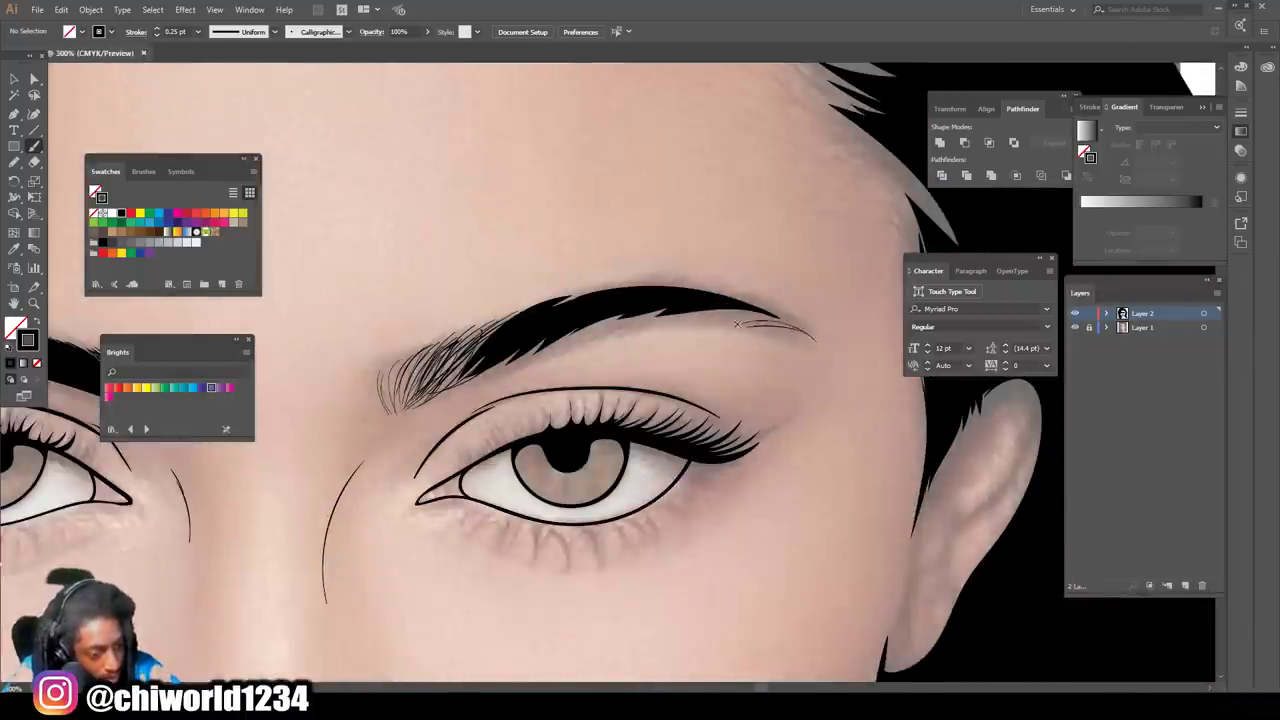
{"action": "left_click_drag", "start_coordinate": [719, 322], "coordinate": [799, 328]}
{"action": "left_click_drag", "start_coordinate": [748, 314], "coordinate": [784, 321]}
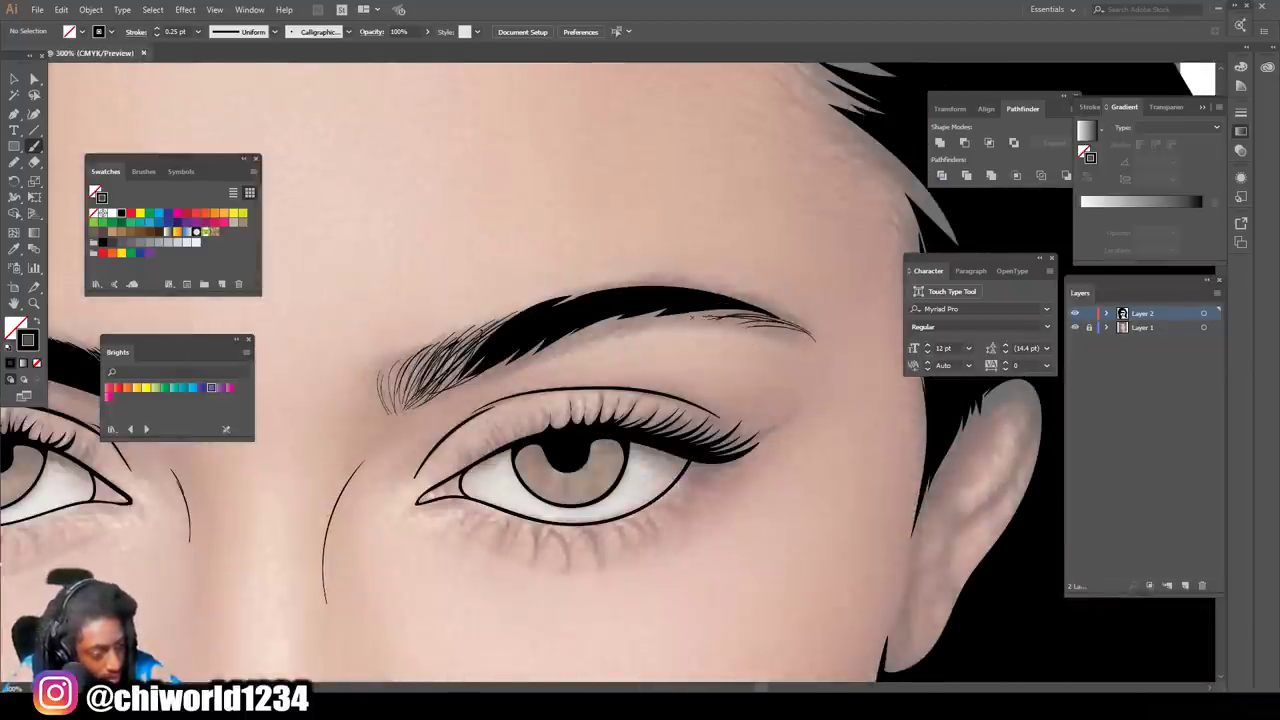
{"action": "left_click_drag", "start_coordinate": [692, 315], "coordinate": [766, 318]}
{"action": "left_click_drag", "start_coordinate": [654, 322], "coordinate": [744, 308]}
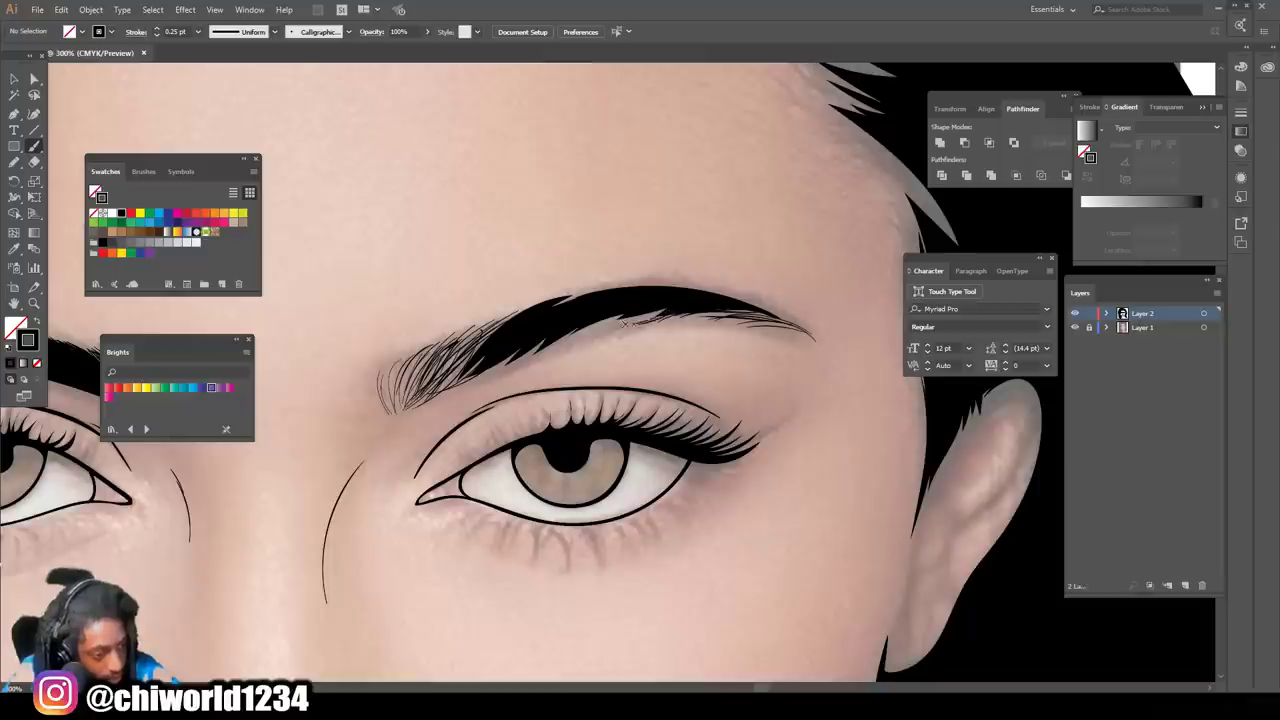
{"action": "left_click_drag", "start_coordinate": [622, 323], "coordinate": [672, 308]}
{"action": "left_click_drag", "start_coordinate": [584, 327], "coordinate": [623, 312]}
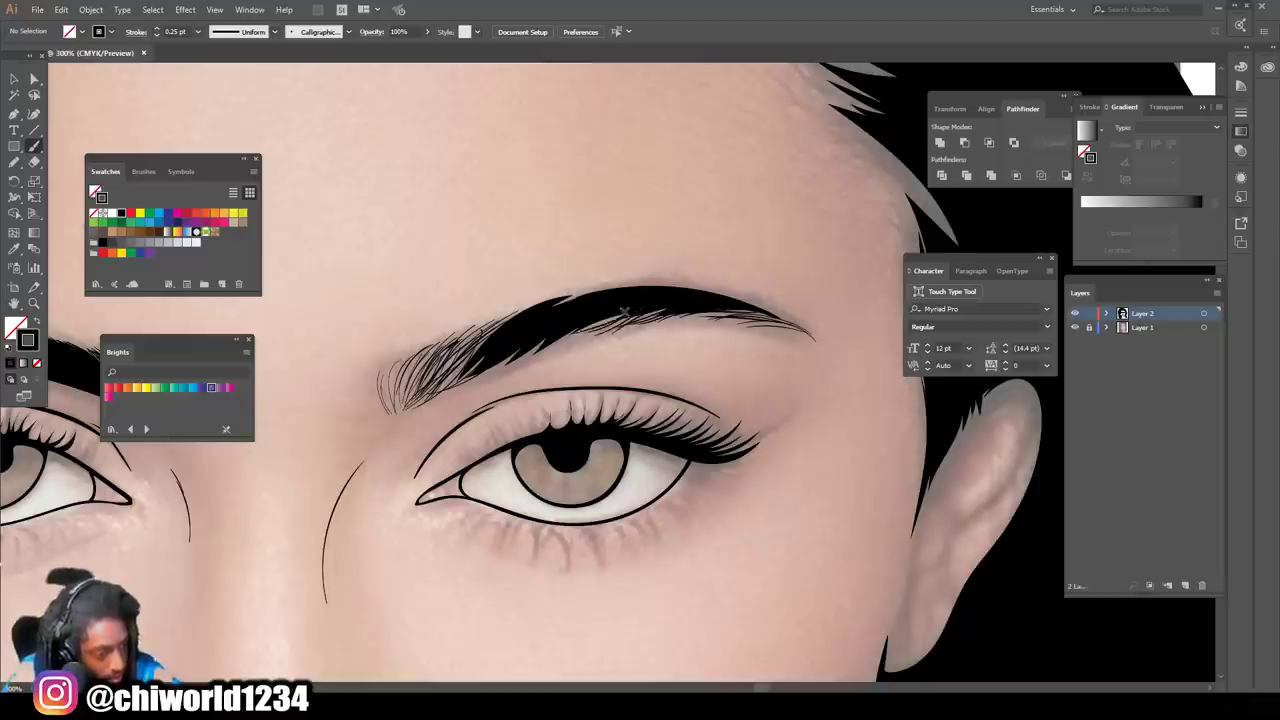
{"action": "left_click_drag", "start_coordinate": [548, 345], "coordinate": [583, 317]}
{"action": "left_click_drag", "start_coordinate": [514, 360], "coordinate": [568, 332]}
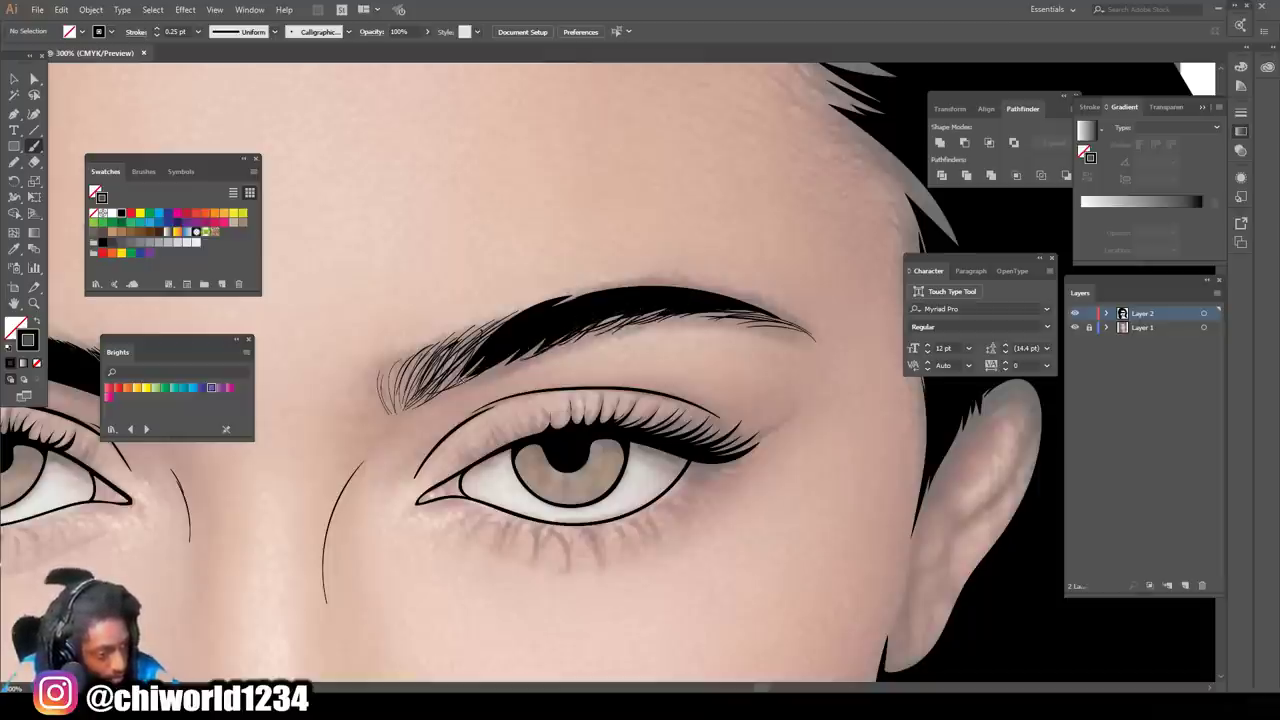
{"action": "mouse_move", "coordinate": [463, 381]}
{"action": "left_mouse_down"}
{"action": "mouse_move", "coordinate": [545, 332]}
{"action": "mouse_move", "coordinate": [556, 343]}
{"action": "mouse_move", "coordinate": [641, 311]}
{"action": "left_mouse_up"}
{"action": "left_click_drag", "start_coordinate": [578, 338], "coordinate": [620, 312]}
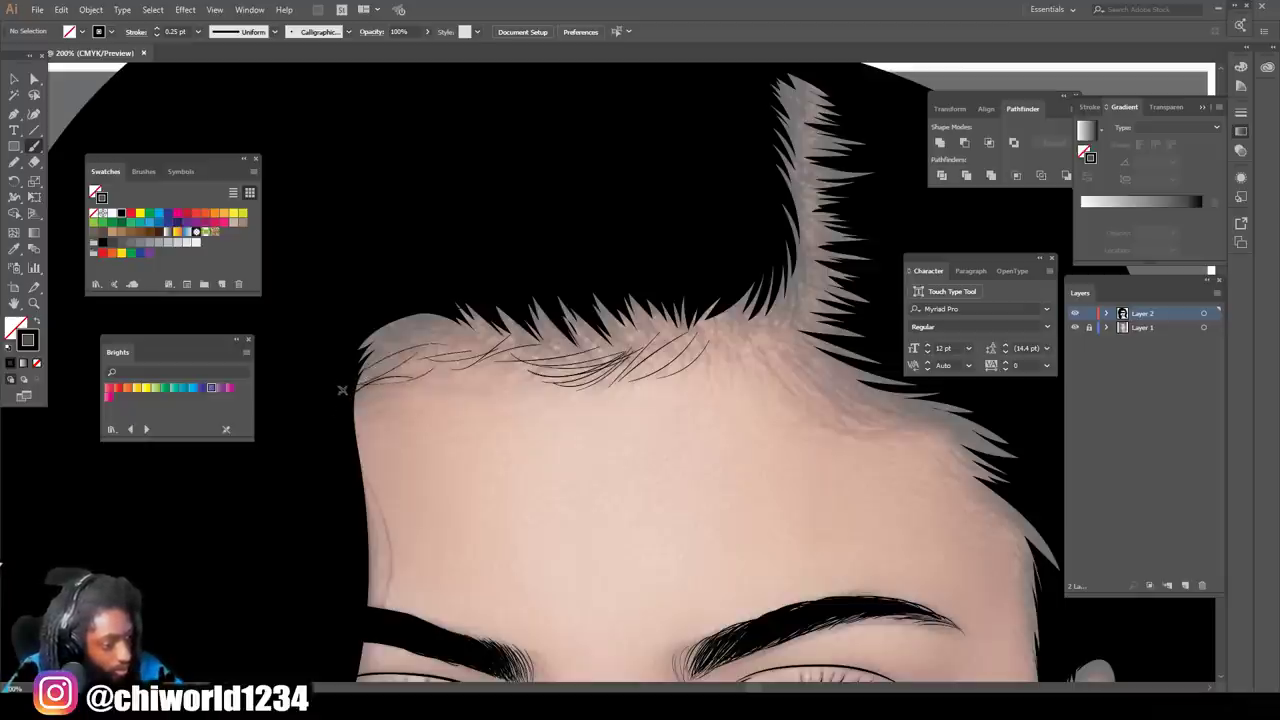
Step: Draw thin 0.25 pt hairs along the forehead hairline and between the black hair spikes above the uncovered eye's temple
{"action": "left_click_drag", "start_coordinate": [343, 390], "coordinate": [462, 345]}
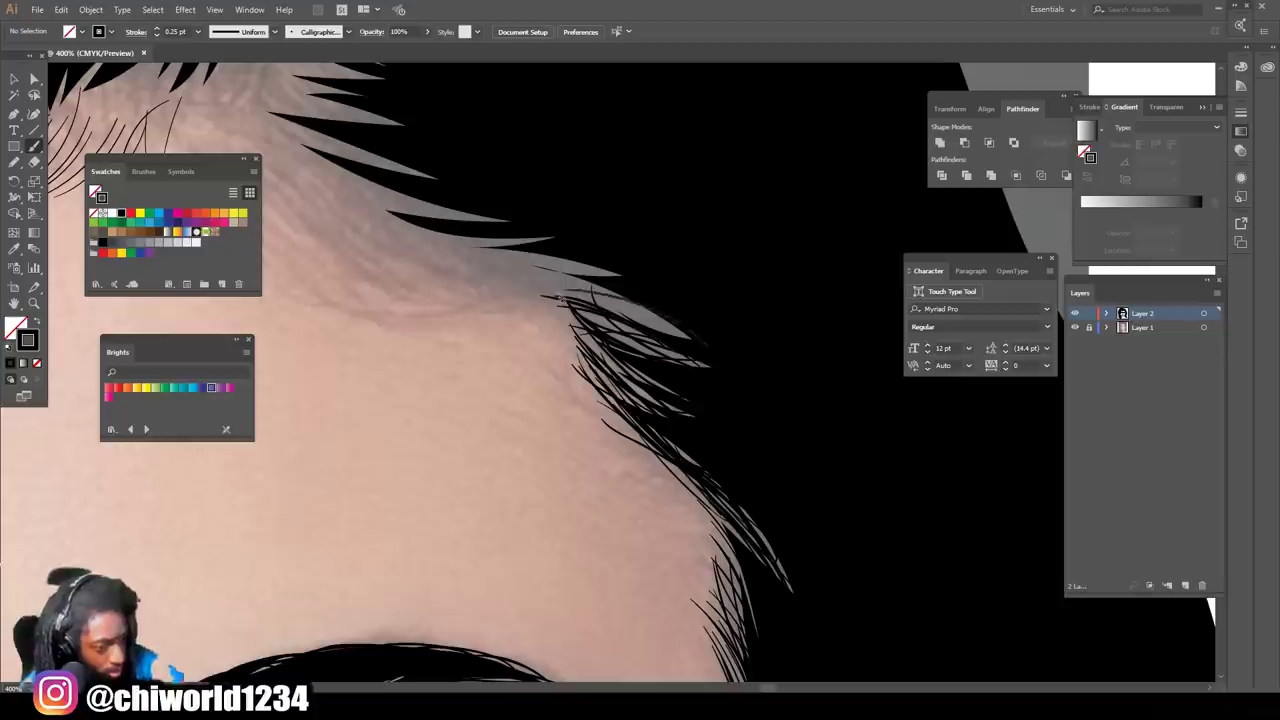
{"action": "left_click_drag", "start_coordinate": [532, 260], "coordinate": [670, 334]}
{"action": "mouse_move", "coordinate": [502, 252]}
{"action": "left_mouse_down"}
{"action": "mouse_move", "coordinate": [626, 300]}
{"action": "mouse_move", "coordinate": [619, 274]}
{"action": "left_mouse_up"}
{"action": "left_click_drag", "start_coordinate": [464, 261], "coordinate": [604, 286]}
{"action": "mouse_move", "coordinate": [449, 241]}
{"action": "left_mouse_down"}
{"action": "mouse_move", "coordinate": [598, 286]}
{"action": "mouse_move", "coordinate": [576, 278]}
{"action": "left_mouse_up"}
{"action": "mouse_move", "coordinate": [414, 230]}
{"action": "left_mouse_down"}
{"action": "mouse_move", "coordinate": [618, 275]}
{"action": "mouse_move", "coordinate": [542, 271]}
{"action": "left_mouse_up"}
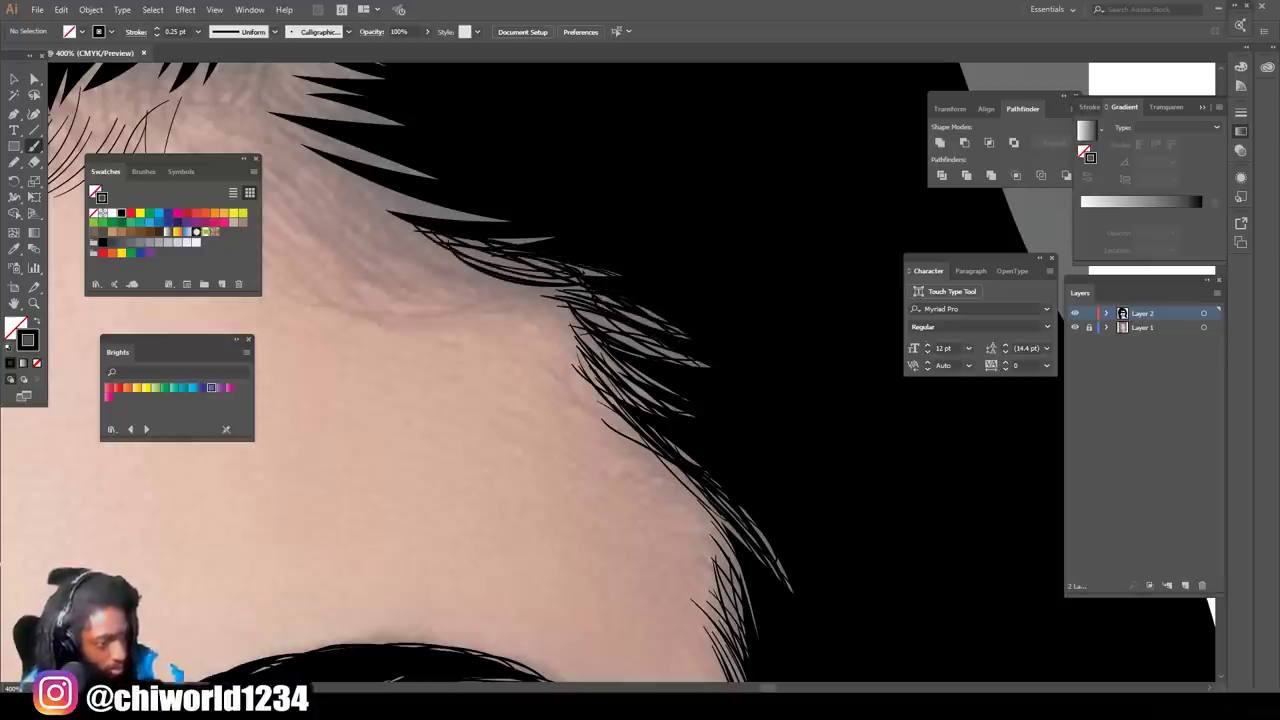
{"action": "left_click_drag", "start_coordinate": [414, 199], "coordinate": [640, 273]}
{"action": "left_click_drag", "start_coordinate": [562, 280], "coordinate": [710, 335]}
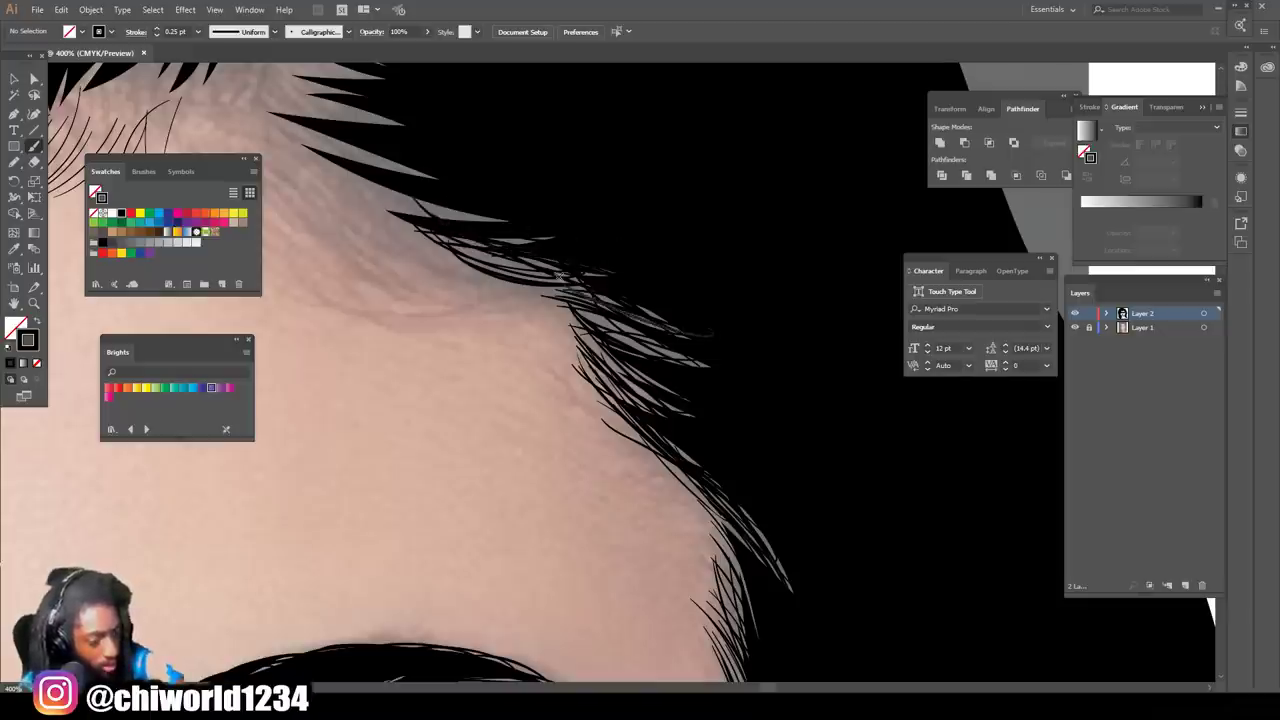
{"action": "mouse_move", "coordinate": [576, 310]}
{"action": "left_mouse_down"}
{"action": "mouse_move", "coordinate": [714, 367]}
{"action": "mouse_move", "coordinate": [694, 366]}
{"action": "mouse_move", "coordinate": [704, 353]}
{"action": "left_mouse_up"}
{"action": "left_click_drag", "start_coordinate": [588, 274], "coordinate": [700, 350]}
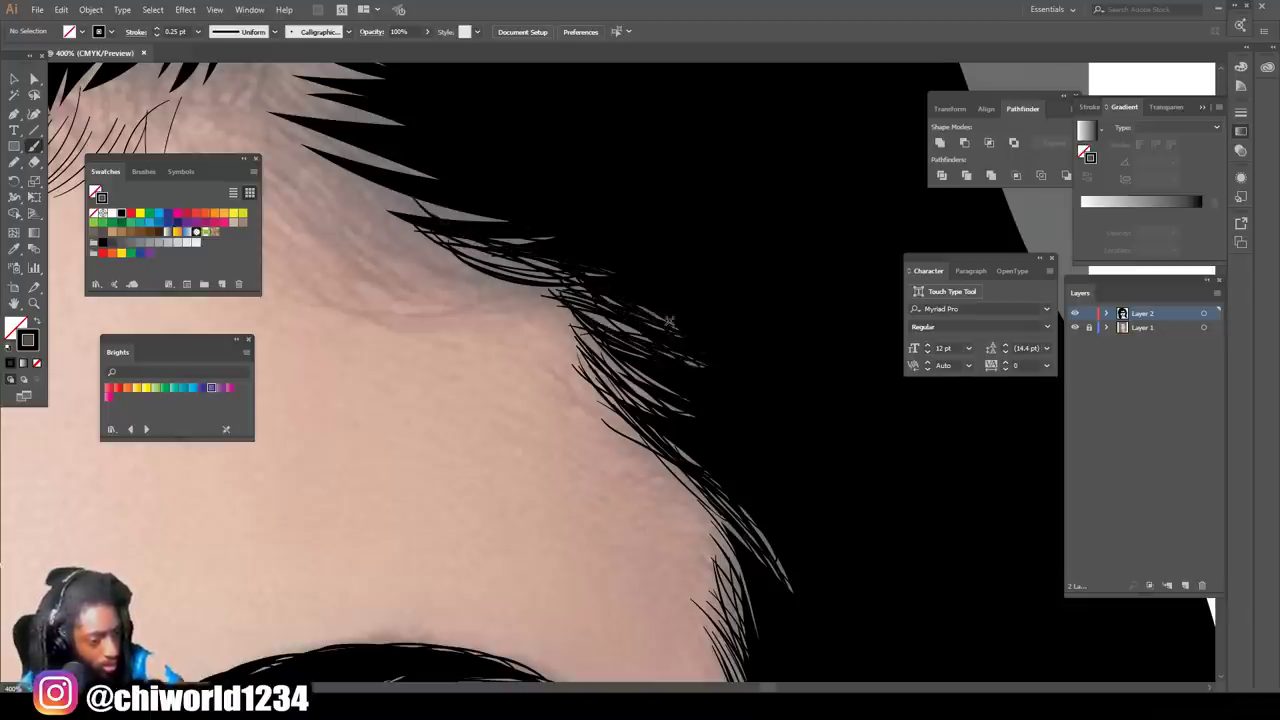
{"action": "mouse_move", "coordinate": [551, 265]}
{"action": "left_mouse_down"}
{"action": "mouse_move", "coordinate": [690, 331]}
{"action": "mouse_move", "coordinate": [628, 274]}
{"action": "left_mouse_up"}
{"action": "left_click_drag", "start_coordinate": [419, 220], "coordinate": [536, 245]}
{"action": "left_click_drag", "start_coordinate": [413, 196], "coordinate": [564, 247]}
{"action": "left_click_drag", "start_coordinate": [394, 194], "coordinate": [487, 227]}
Step: With a 0.5 pt black stroke, draw short curved hair strokes along both edges of the hair parting
{"action": "left_click_drag", "start_coordinate": [698, 462], "coordinate": [669, 507]}
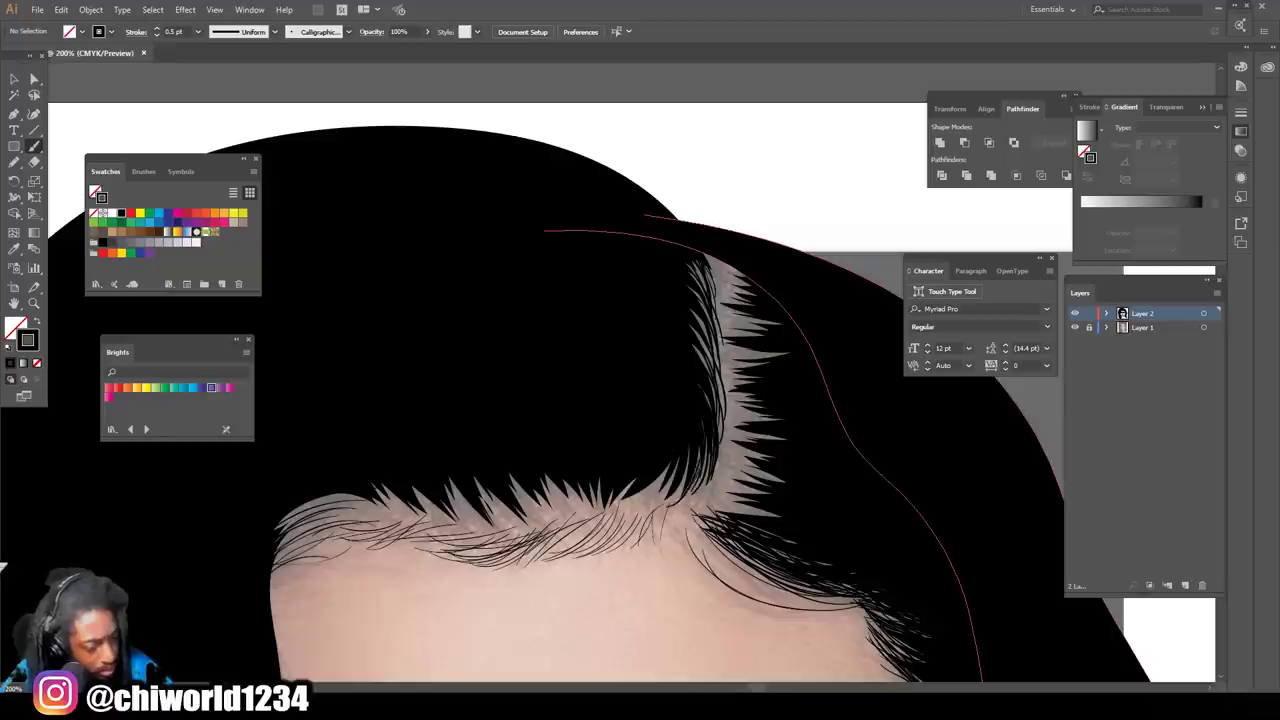
{"action": "left_click_drag", "start_coordinate": [702, 454], "coordinate": [637, 507]}
{"action": "left_click_drag", "start_coordinate": [682, 457], "coordinate": [621, 503]}
{"action": "left_click_drag", "start_coordinate": [684, 490], "coordinate": [641, 503]}
{"action": "left_click_drag", "start_coordinate": [701, 438], "coordinate": [718, 377]}
{"action": "left_click_drag", "start_coordinate": [693, 439], "coordinate": [722, 377]}
{"action": "left_click_drag", "start_coordinate": [697, 330], "coordinate": [722, 407]}
{"action": "left_click_drag", "start_coordinate": [711, 465], "coordinate": [689, 495]}
{"action": "left_click_drag", "start_coordinate": [704, 392], "coordinate": [716, 468]}
{"action": "mouse_move", "coordinate": [700, 359]}
{"action": "left_mouse_down"}
{"action": "mouse_move", "coordinate": [719, 447]}
{"action": "mouse_move", "coordinate": [713, 428]}
{"action": "left_mouse_up"}
{"action": "left_click_drag", "start_coordinate": [687, 335], "coordinate": [706, 392]}
{"action": "left_click_drag", "start_coordinate": [672, 283], "coordinate": [712, 358]}
{"action": "left_click_drag", "start_coordinate": [667, 259], "coordinate": [708, 316]}
{"action": "left_click_drag", "start_coordinate": [676, 256], "coordinate": [721, 307]}
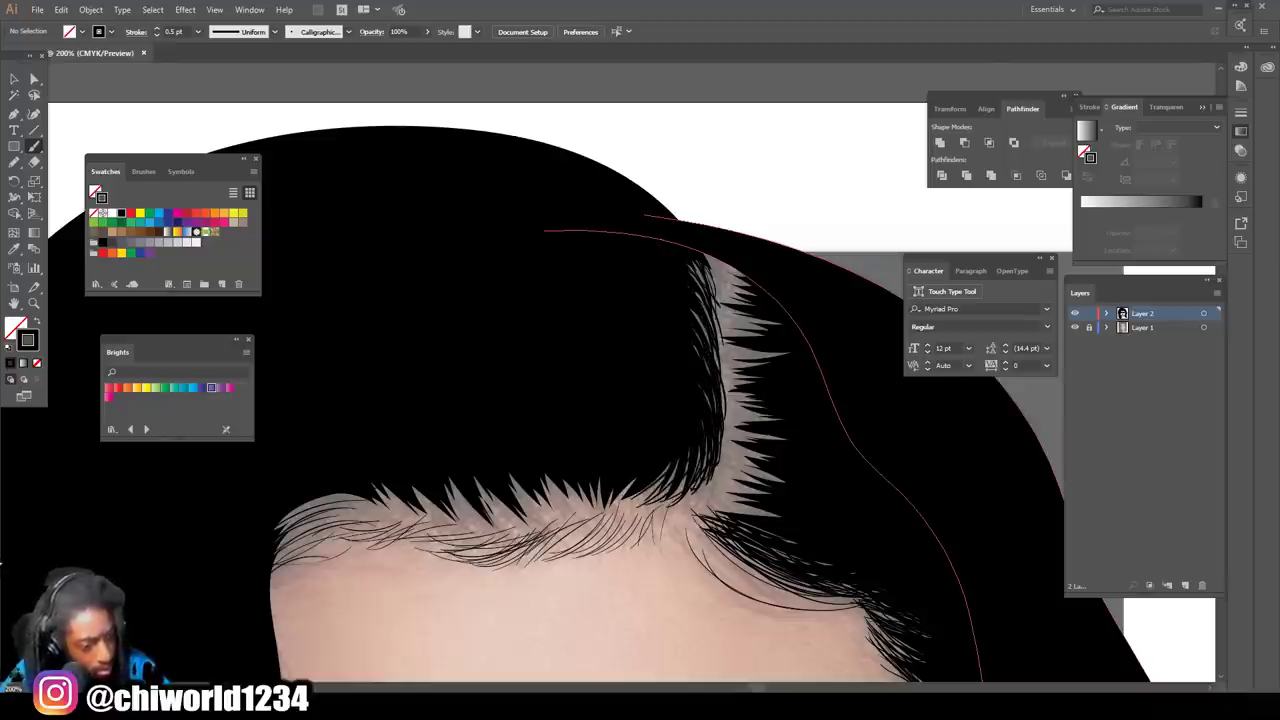
{"action": "mouse_move", "coordinate": [790, 524]}
{"action": "left_mouse_down"}
{"action": "mouse_move", "coordinate": [716, 501]}
{"action": "mouse_move", "coordinate": [740, 445]}
{"action": "left_mouse_up"}
{"action": "left_click_drag", "start_coordinate": [772, 446], "coordinate": [731, 411]}
{"action": "mouse_move", "coordinate": [789, 428]}
{"action": "left_mouse_down"}
{"action": "mouse_move", "coordinate": [737, 402]}
{"action": "mouse_move", "coordinate": [746, 470]}
{"action": "left_mouse_up"}
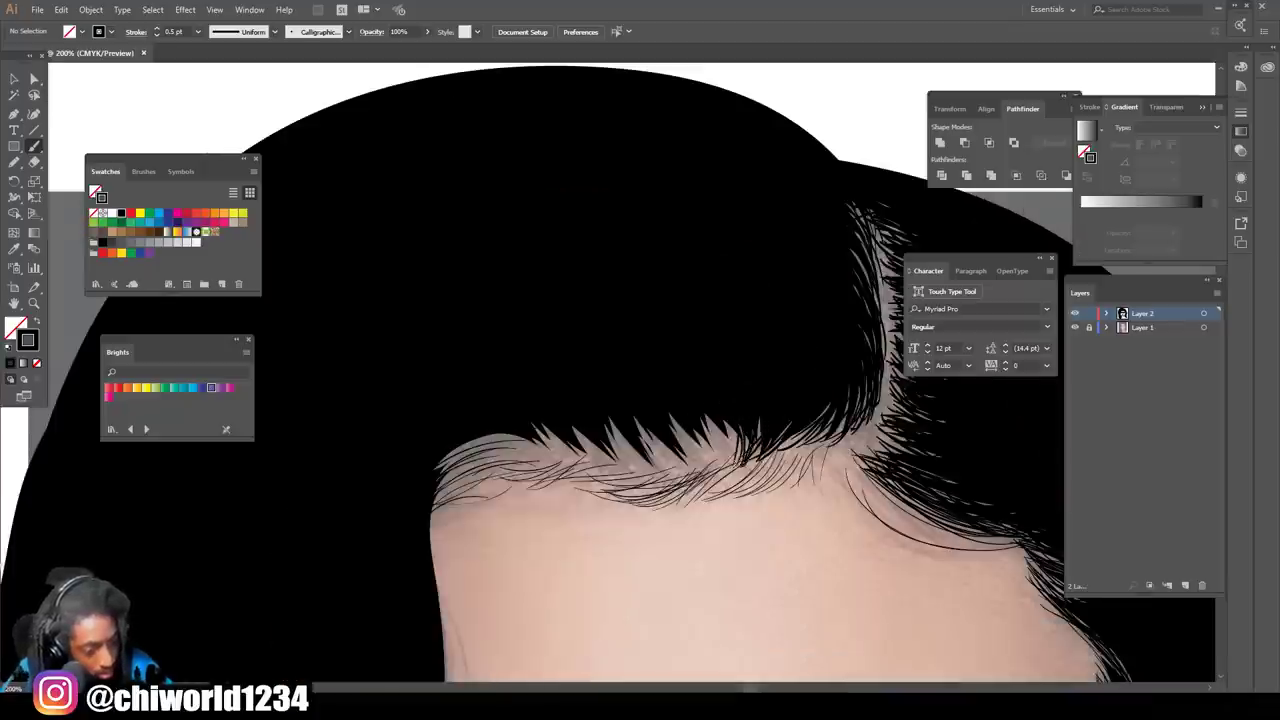
Step: Fill the gaps between the black spikes of the front hairline with curved 0.5 pt hair strokes across the forehead
{"action": "left_click_drag", "start_coordinate": [762, 394], "coordinate": [738, 464]}
{"action": "left_click_drag", "start_coordinate": [720, 408], "coordinate": [730, 460]}
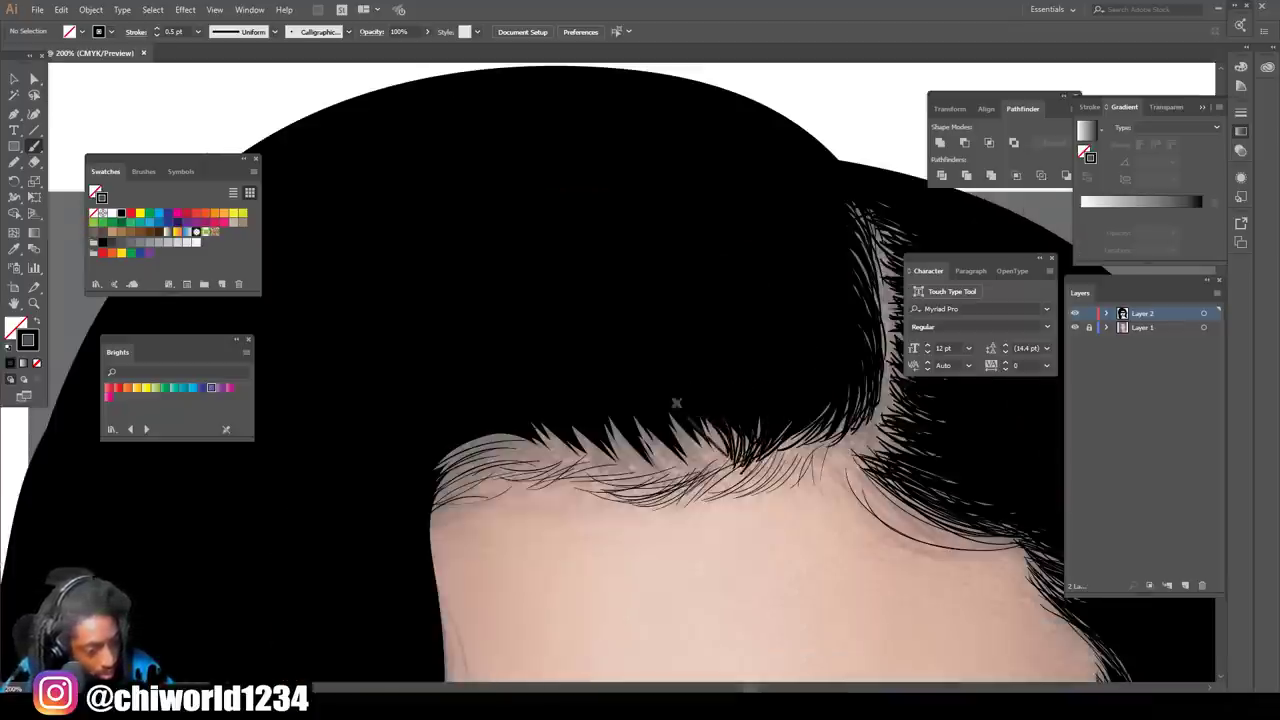
{"action": "mouse_move", "coordinate": [698, 406]}
{"action": "left_mouse_down"}
{"action": "mouse_move", "coordinate": [736, 452]}
{"action": "mouse_move", "coordinate": [720, 461]}
{"action": "left_mouse_up"}
{"action": "mouse_move", "coordinate": [652, 409]}
{"action": "left_mouse_down"}
{"action": "mouse_move", "coordinate": [706, 466]}
{"action": "mouse_move", "coordinate": [658, 414]}
{"action": "left_mouse_up"}
{"action": "mouse_move", "coordinate": [720, 466]}
{"action": "left_mouse_down"}
{"action": "mouse_move", "coordinate": [658, 427]}
{"action": "mouse_move", "coordinate": [730, 450]}
{"action": "left_mouse_up"}
{"action": "mouse_move", "coordinate": [638, 411]}
{"action": "left_mouse_down"}
{"action": "mouse_move", "coordinate": [700, 467]}
{"action": "mouse_move", "coordinate": [655, 464]}
{"action": "left_mouse_up"}
{"action": "mouse_move", "coordinate": [602, 422]}
{"action": "left_mouse_down"}
{"action": "mouse_move", "coordinate": [645, 465]}
{"action": "mouse_move", "coordinate": [566, 414]}
{"action": "left_mouse_up"}
{"action": "mouse_move", "coordinate": [606, 462]}
{"action": "left_mouse_down"}
{"action": "mouse_move", "coordinate": [562, 416]}
{"action": "mouse_move", "coordinate": [568, 440]}
{"action": "mouse_move", "coordinate": [520, 424]}
{"action": "mouse_move", "coordinate": [456, 427]}
{"action": "mouse_move", "coordinate": [426, 472]}
{"action": "left_mouse_up"}
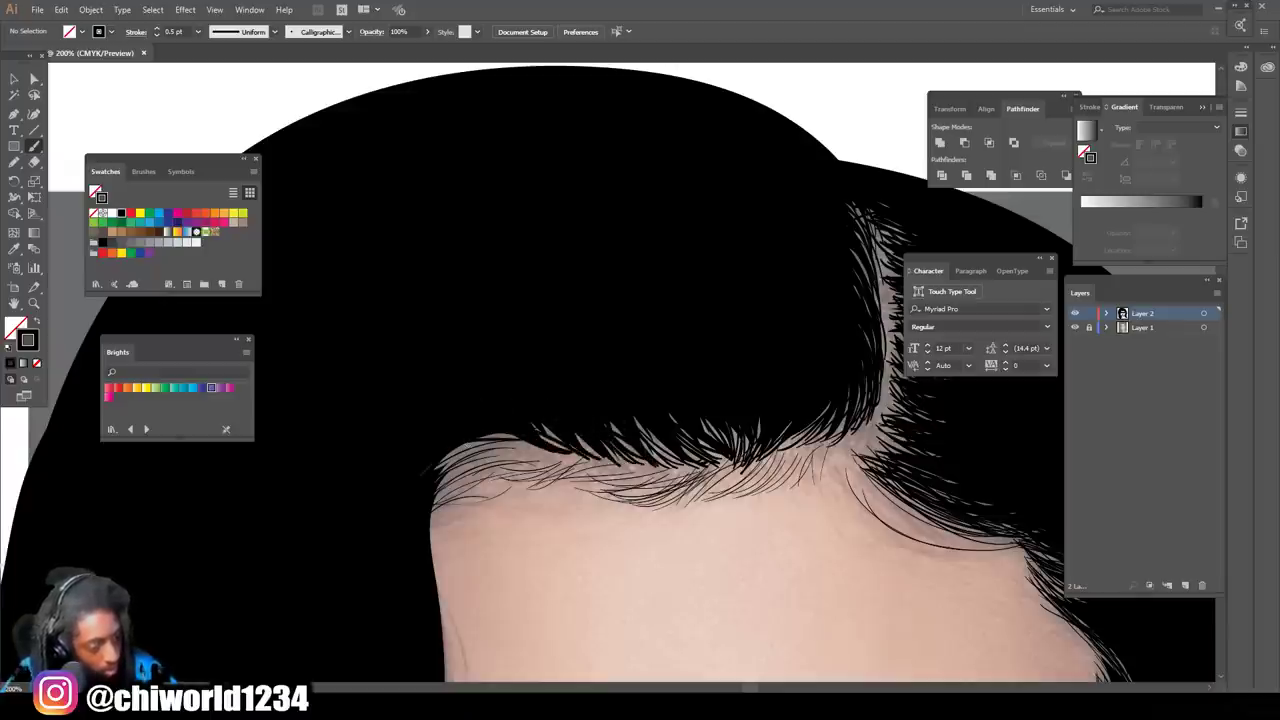
{"action": "left_click_drag", "start_coordinate": [544, 456], "coordinate": [404, 505]}
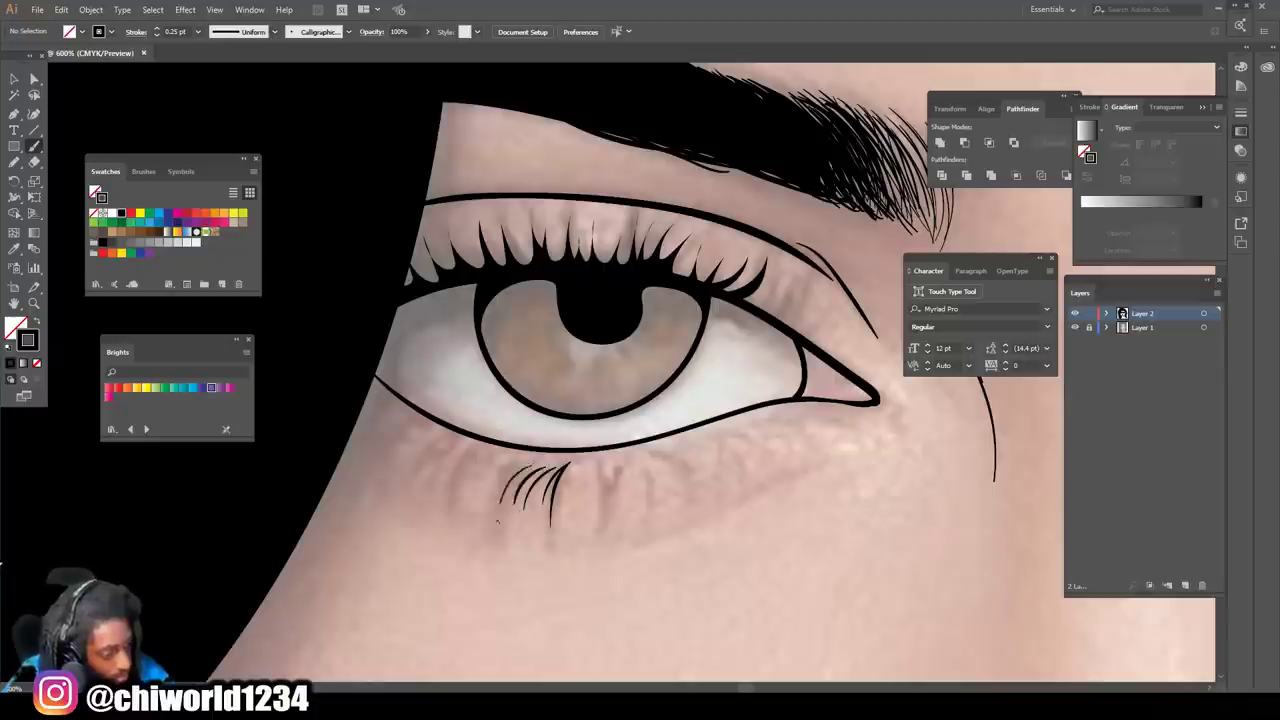
Step: With a 0.25 pt stroke, draw lower lashes on the partly covered eye and upper lashes along the uncovered eye's inner half
{"action": "mouse_move", "coordinate": [511, 464]}
{"action": "left_mouse_down"}
{"action": "mouse_move", "coordinate": [466, 502]}
{"action": "mouse_move", "coordinate": [470, 471]}
{"action": "mouse_move", "coordinate": [448, 493]}
{"action": "left_mouse_up"}
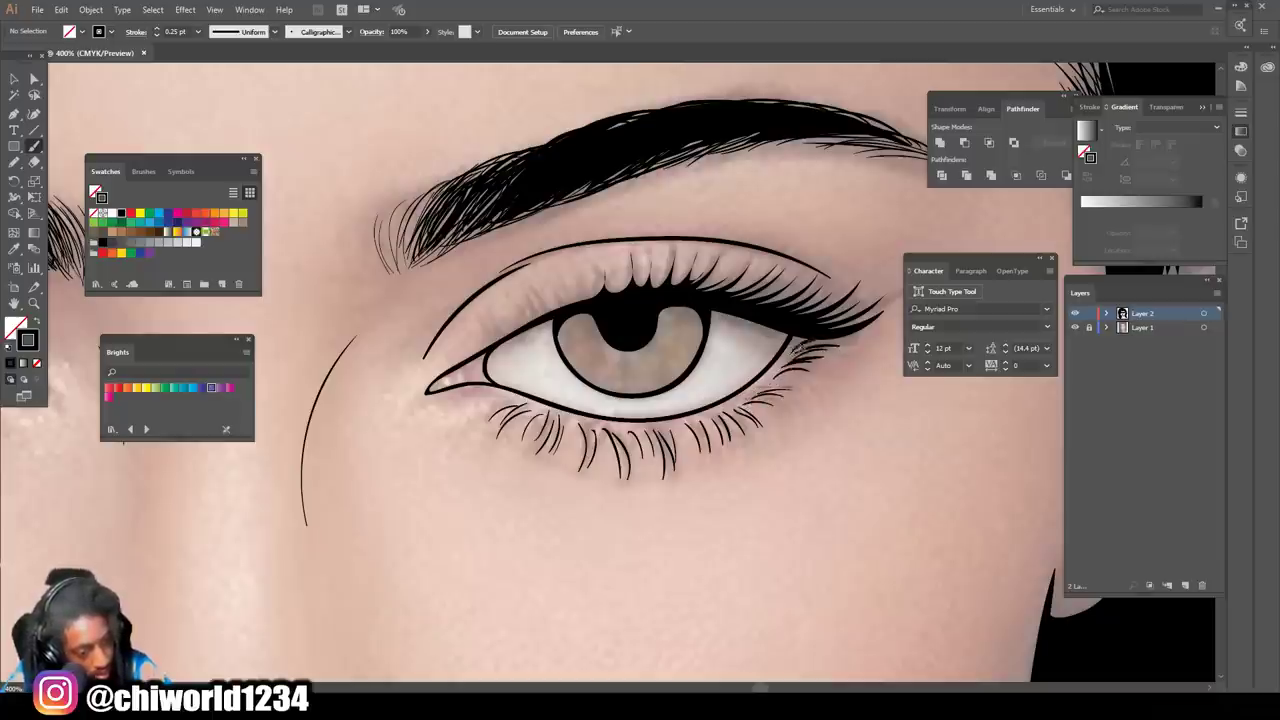
{"action": "scroll", "coordinate": [445, 209], "scroll_direction": "up", "scroll_amount": 1}
{"action": "mouse_move", "coordinate": [536, 403]}
{"action": "left_mouse_down"}
{"action": "mouse_move", "coordinate": [510, 368]}
{"action": "mouse_move", "coordinate": [577, 356]}
{"action": "mouse_move", "coordinate": [570, 335]}
{"action": "left_mouse_up"}
{"action": "mouse_move", "coordinate": [574, 384]}
{"action": "left_mouse_down"}
{"action": "mouse_move", "coordinate": [588, 333]}
{"action": "mouse_move", "coordinate": [680, 295]}
{"action": "left_mouse_up"}
{"action": "mouse_move", "coordinate": [662, 346]}
{"action": "left_mouse_down"}
{"action": "mouse_move", "coordinate": [690, 293]}
{"action": "mouse_move", "coordinate": [717, 291]}
{"action": "left_mouse_up"}
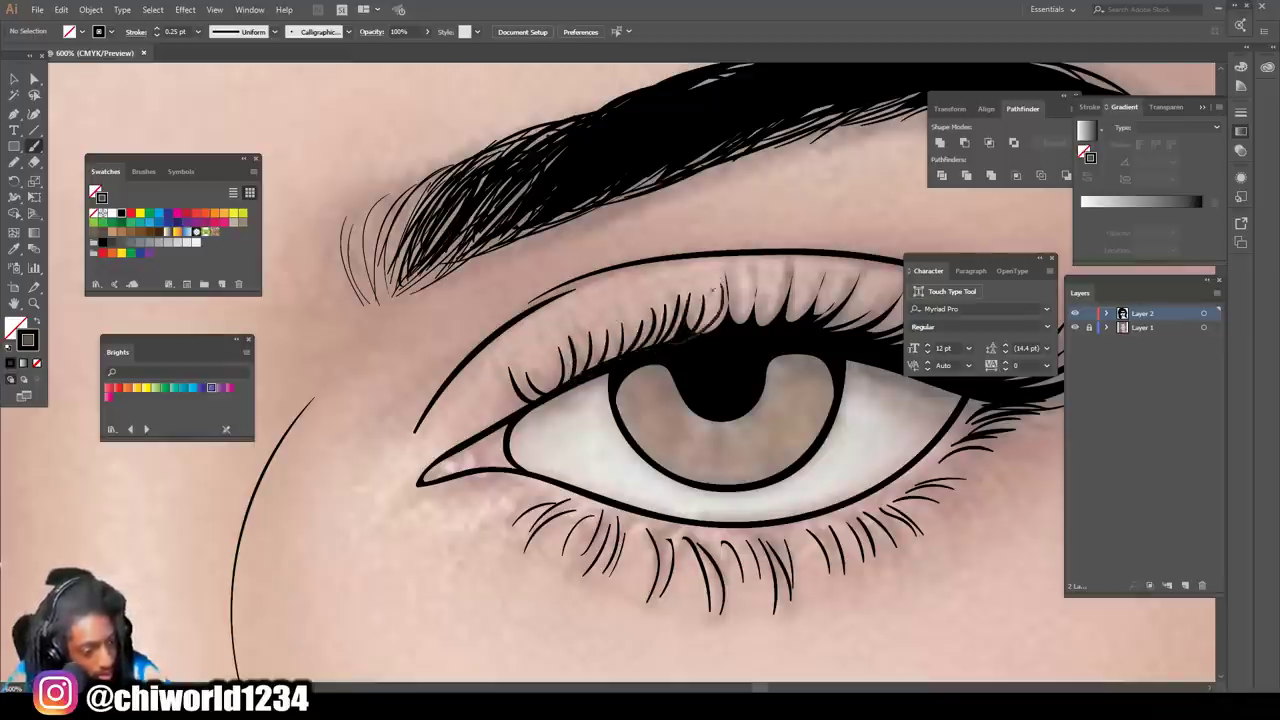
{"action": "mouse_move", "coordinate": [700, 342]}
{"action": "left_mouse_down"}
{"action": "mouse_move", "coordinate": [726, 282]}
{"action": "mouse_move", "coordinate": [712, 292]}
{"action": "left_mouse_up"}
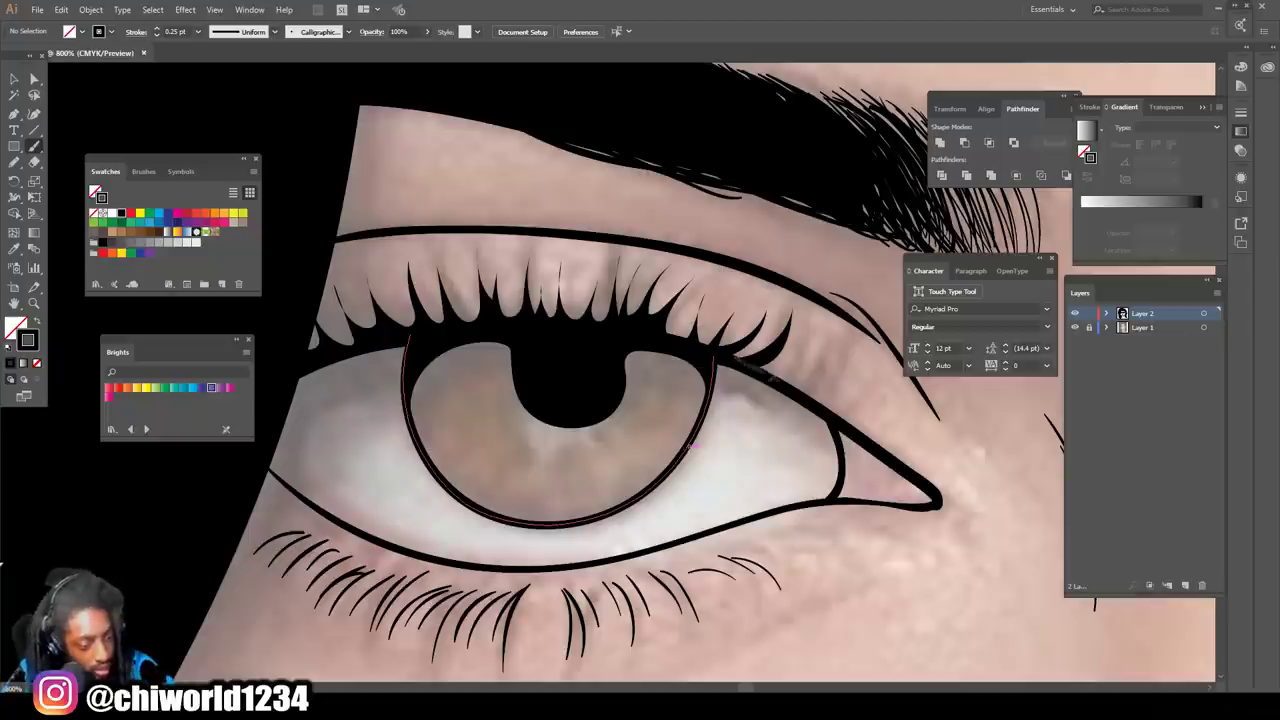
Step: Add thin curved upper lashes between the existing ones on the partly covered eye, from its inner corner to the hair edge
{"action": "mouse_move", "coordinate": [770, 378]}
{"action": "left_mouse_down"}
{"action": "mouse_move", "coordinate": [820, 358]}
{"action": "mouse_move", "coordinate": [852, 372]}
{"action": "mouse_move", "coordinate": [857, 348]}
{"action": "left_mouse_up"}
{"action": "left_click_drag", "start_coordinate": [684, 345], "coordinate": [733, 300]}
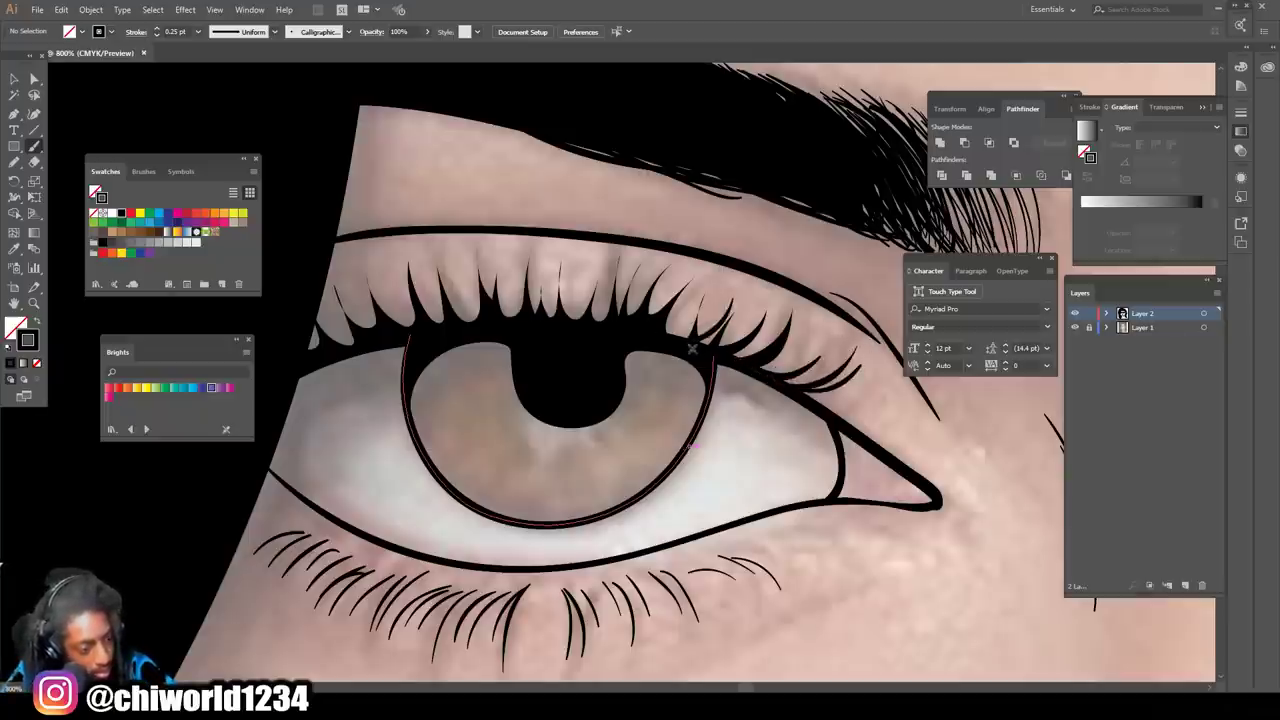
{"action": "left_click_drag", "start_coordinate": [694, 344], "coordinate": [716, 277]}
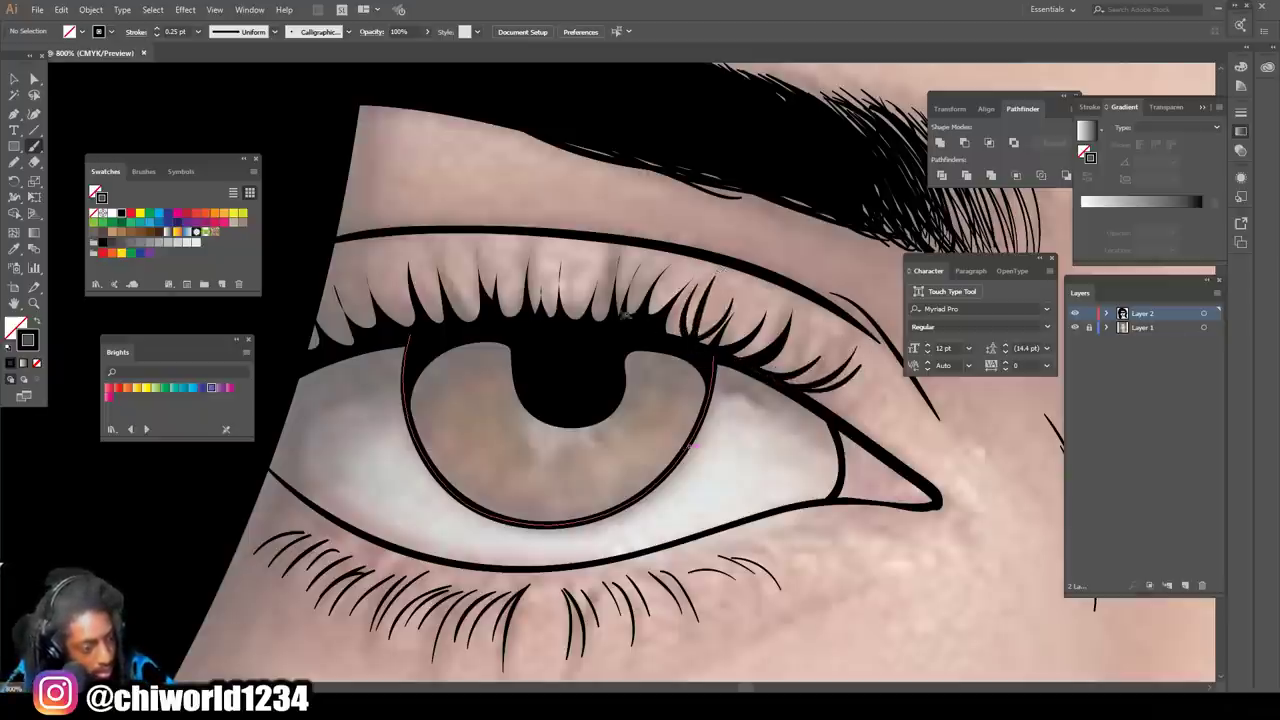
{"action": "left_click_drag", "start_coordinate": [578, 330], "coordinate": [570, 252]}
{"action": "mouse_move", "coordinate": [556, 322]}
{"action": "left_mouse_down"}
{"action": "mouse_move", "coordinate": [562, 258]}
{"action": "mouse_move", "coordinate": [550, 286]}
{"action": "mouse_move", "coordinate": [536, 260]}
{"action": "mouse_move", "coordinate": [504, 268]}
{"action": "left_mouse_up"}
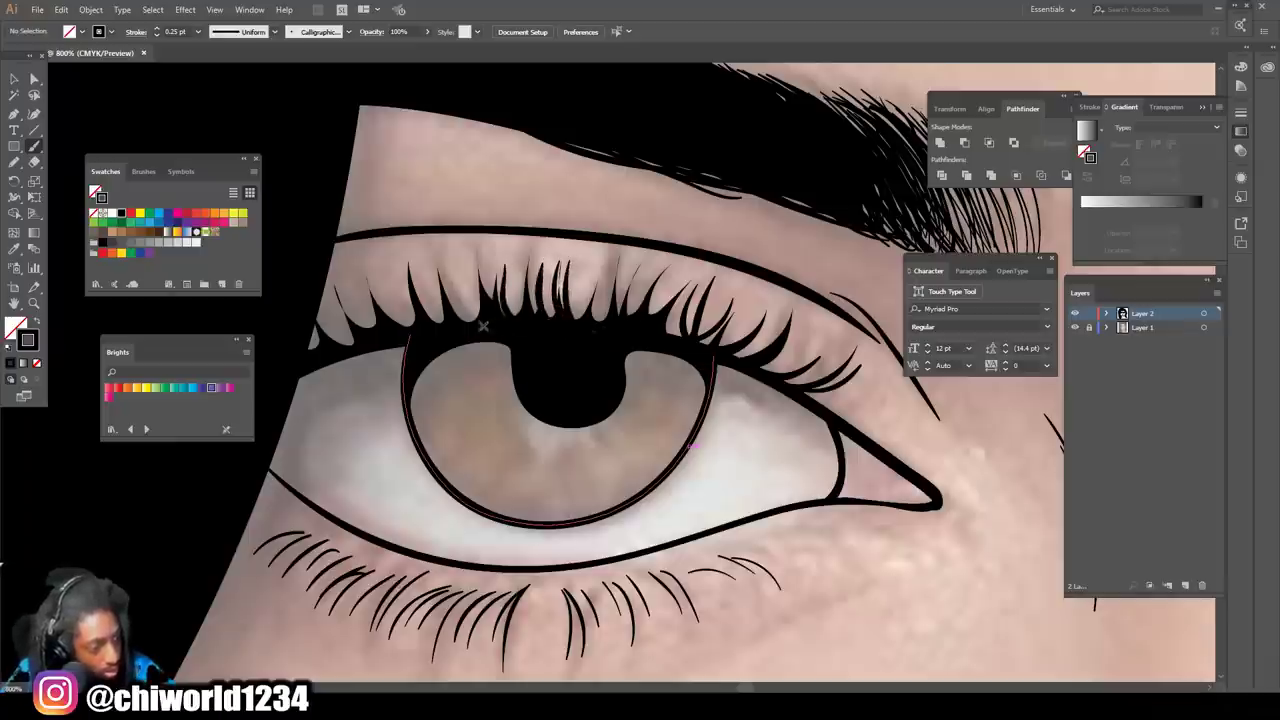
{"action": "mouse_move", "coordinate": [485, 326]}
{"action": "left_mouse_down"}
{"action": "mouse_move", "coordinate": [452, 259]}
{"action": "mouse_move", "coordinate": [449, 314]}
{"action": "mouse_move", "coordinate": [416, 263]}
{"action": "left_mouse_up"}
{"action": "mouse_move", "coordinate": [421, 330]}
{"action": "left_mouse_down"}
{"action": "mouse_move", "coordinate": [381, 265]}
{"action": "mouse_move", "coordinate": [346, 283]}
{"action": "left_mouse_up"}
{"action": "mouse_move", "coordinate": [386, 340]}
{"action": "left_mouse_down"}
{"action": "mouse_move", "coordinate": [345, 337]}
{"action": "mouse_move", "coordinate": [327, 296]}
{"action": "mouse_move", "coordinate": [310, 301]}
{"action": "left_mouse_up"}
{"action": "left_click_drag", "start_coordinate": [334, 351], "coordinate": [288, 316]}
{"action": "key", "text": "ctrl+minus"}
{"action": "key", "text": "ctrl+minus"}
{"action": "key", "text": "ctrl+minus"}
{"action": "key", "text": "ctrl+minus"}
{"action": "key", "text": "ctrl+minus"}
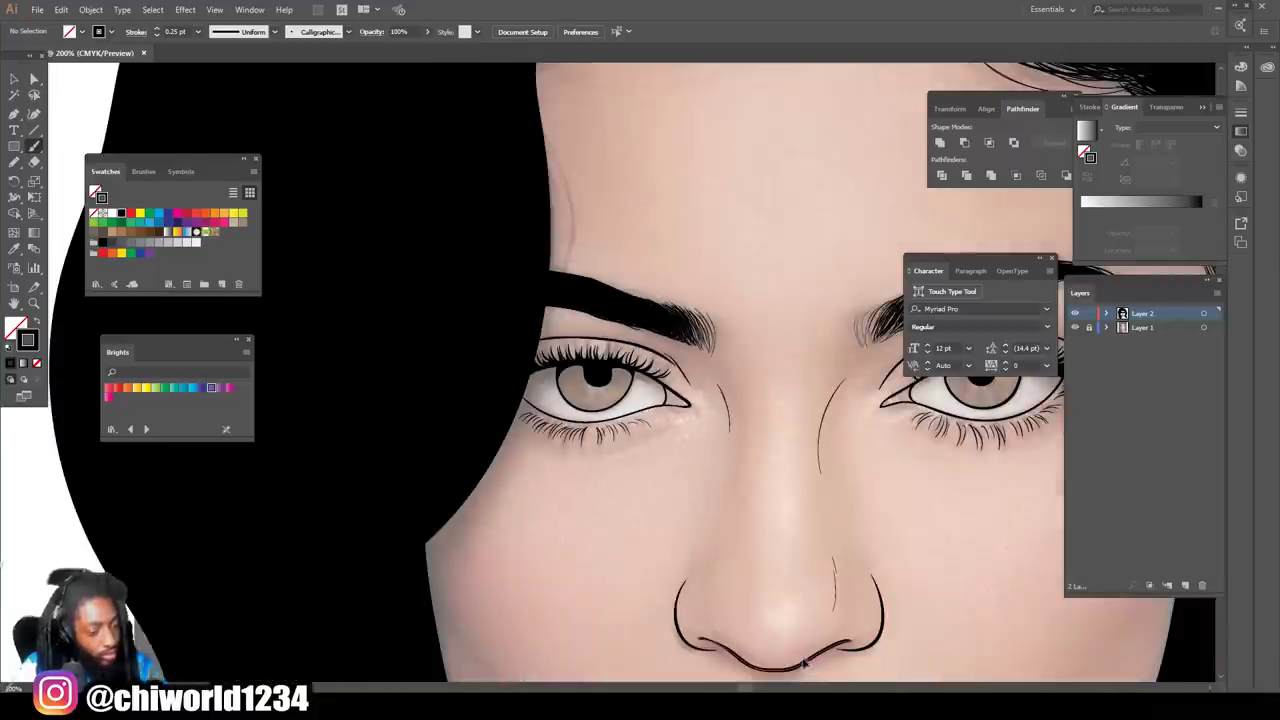
Step: With the Pencil tool, black fill and no stroke, draw a wavy shadow under the upper lid of the partly covered eye
{"action": "key", "text": "ctrl+plus"}
{"action": "key", "text": "ctrl+plus"}
{"action": "key", "text": "ctrl+plus"}
{"action": "key", "text": "ctrl+plus"}
{"action": "scroll", "coordinate": [745, 625], "scroll_direction": "up", "scroll_amount": 1}
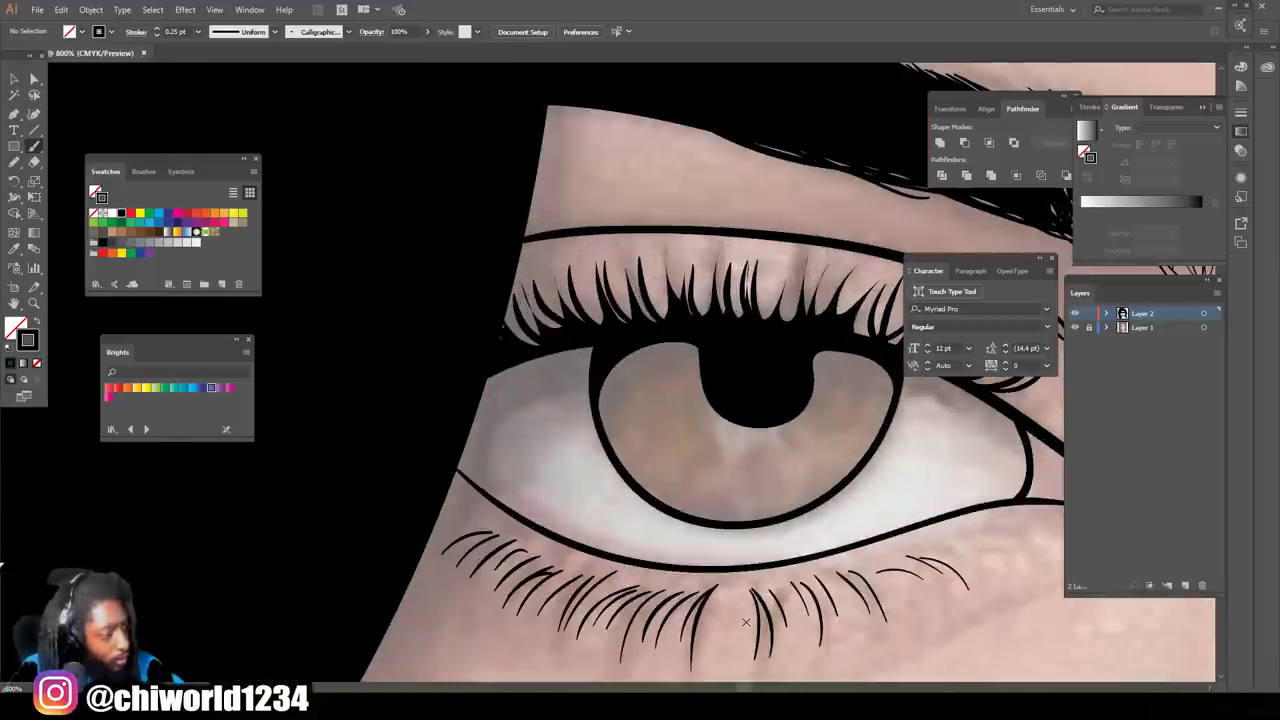
{"action": "left_click", "coordinate": [14, 161]}
{"action": "left_click", "coordinate": [36, 322]}
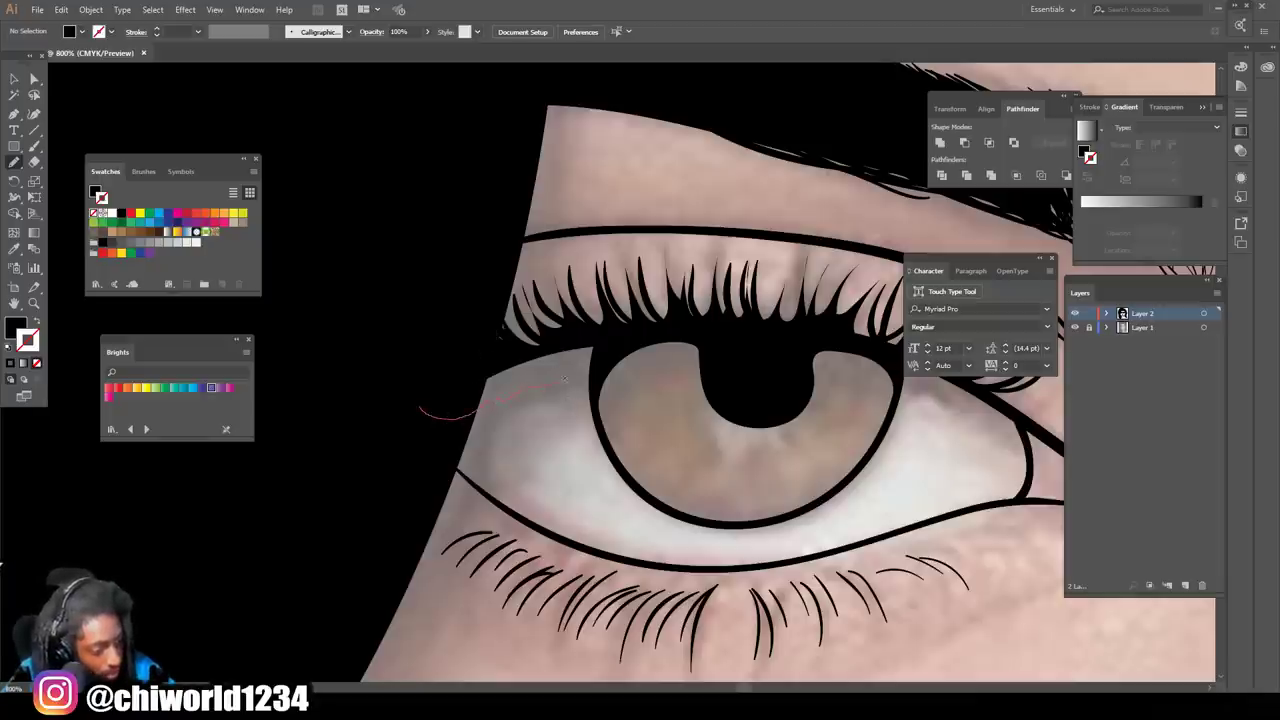
{"action": "mouse_move", "coordinate": [711, 347]}
{"action": "left_mouse_down"}
{"action": "mouse_move", "coordinate": [600, 334]}
{"action": "mouse_move", "coordinate": [478, 396]}
{"action": "left_mouse_up"}
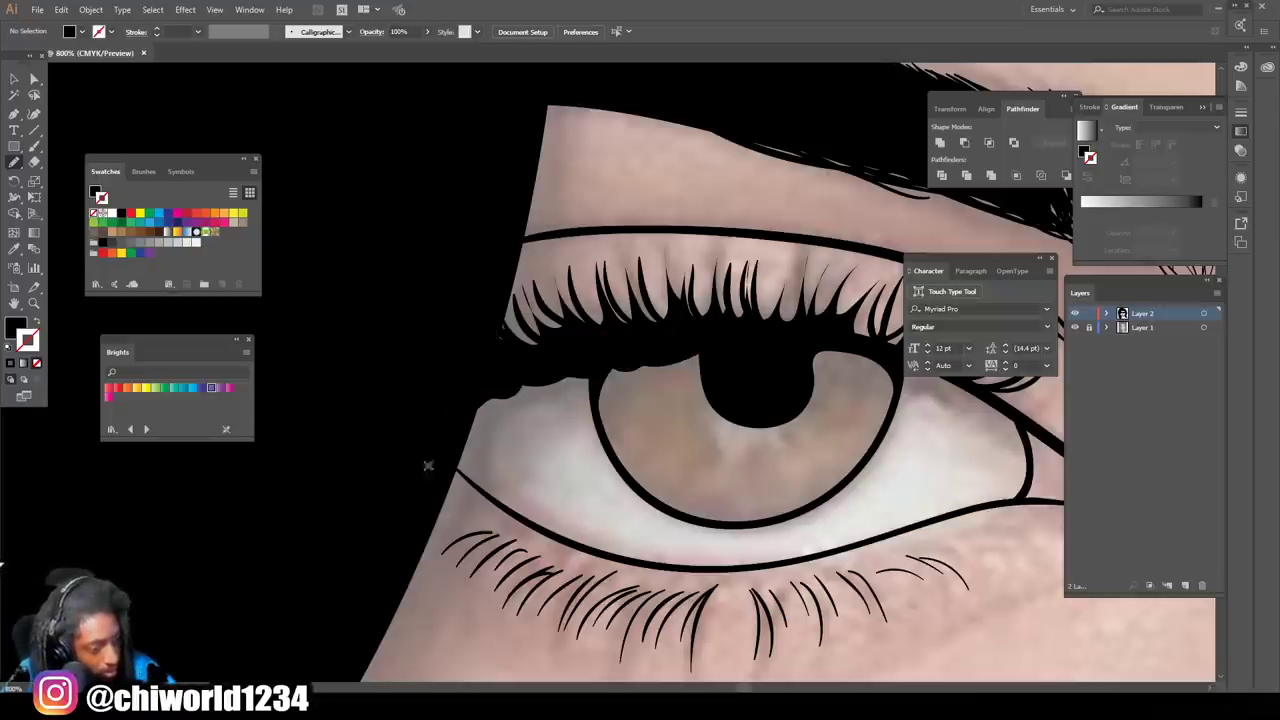
{"action": "scroll", "coordinate": [470, 538], "scroll_direction": "down", "scroll_amount": 2}
{"action": "scroll", "coordinate": [471, 537], "scroll_direction": "up", "scroll_amount": 3}
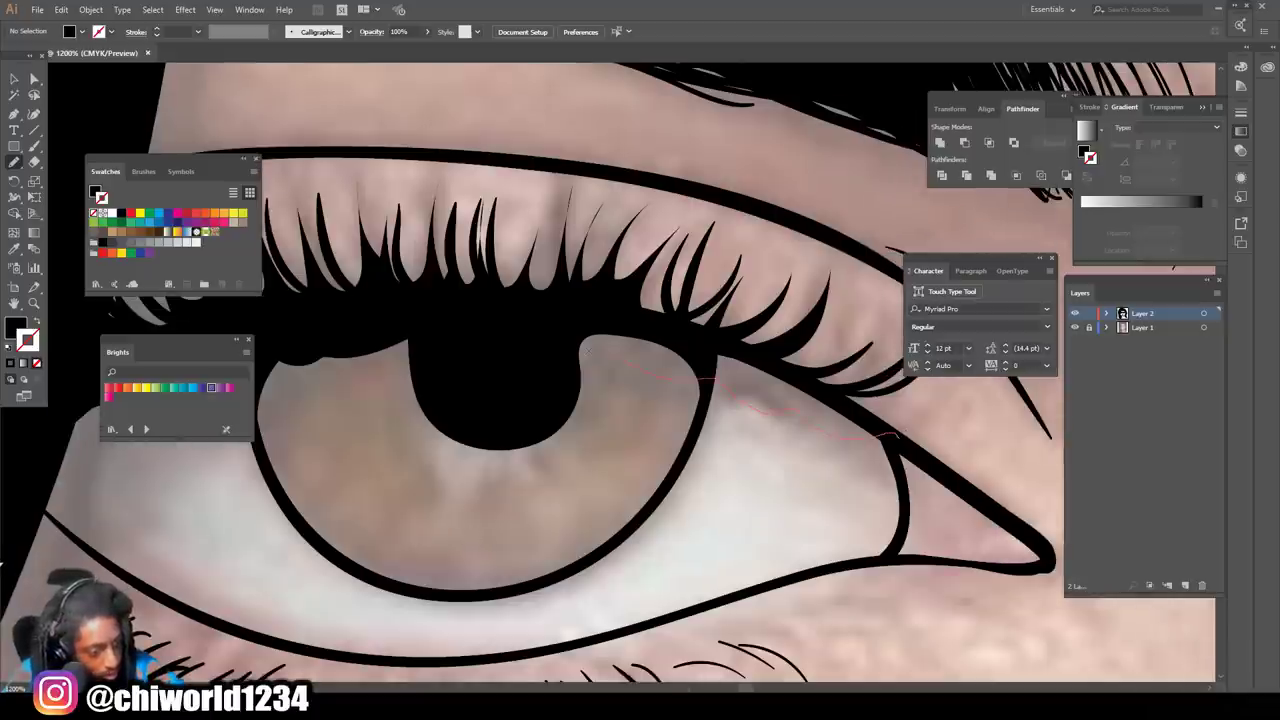
{"action": "mouse_move", "coordinate": [555, 315]}
{"action": "left_mouse_down"}
{"action": "mouse_move", "coordinate": [799, 374]}
{"action": "mouse_move", "coordinate": [927, 458]}
{"action": "left_mouse_up"}
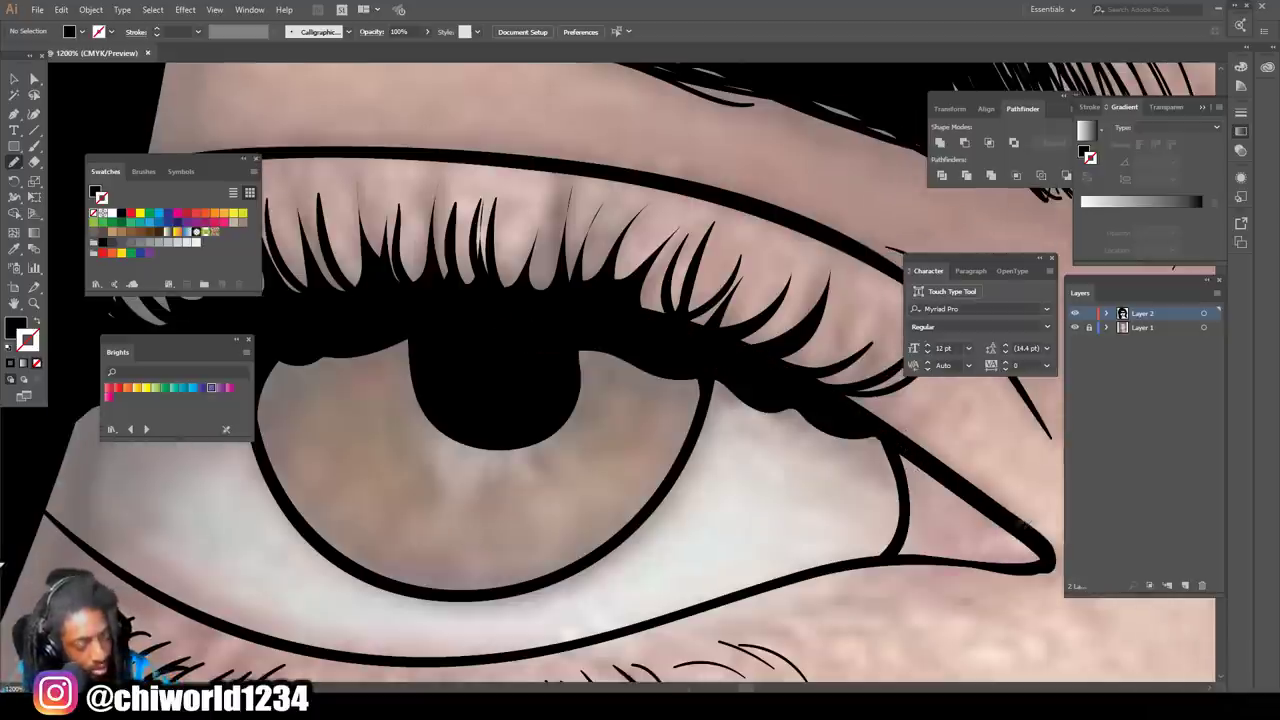
Step: Draw a matching solid black shadow with a wavy lower edge under the upper lid of the uncovered eye
{"action": "scroll", "coordinate": [1016, 503], "scroll_direction": "down", "scroll_amount": 1}
{"action": "scroll", "coordinate": [1016, 503], "scroll_direction": "down", "scroll_amount": 3}
{"action": "scroll", "coordinate": [700, 480], "scroll_direction": "up", "scroll_amount": 3}
{"action": "left_click_drag", "start_coordinate": [308, 474], "coordinate": [392, 447]}
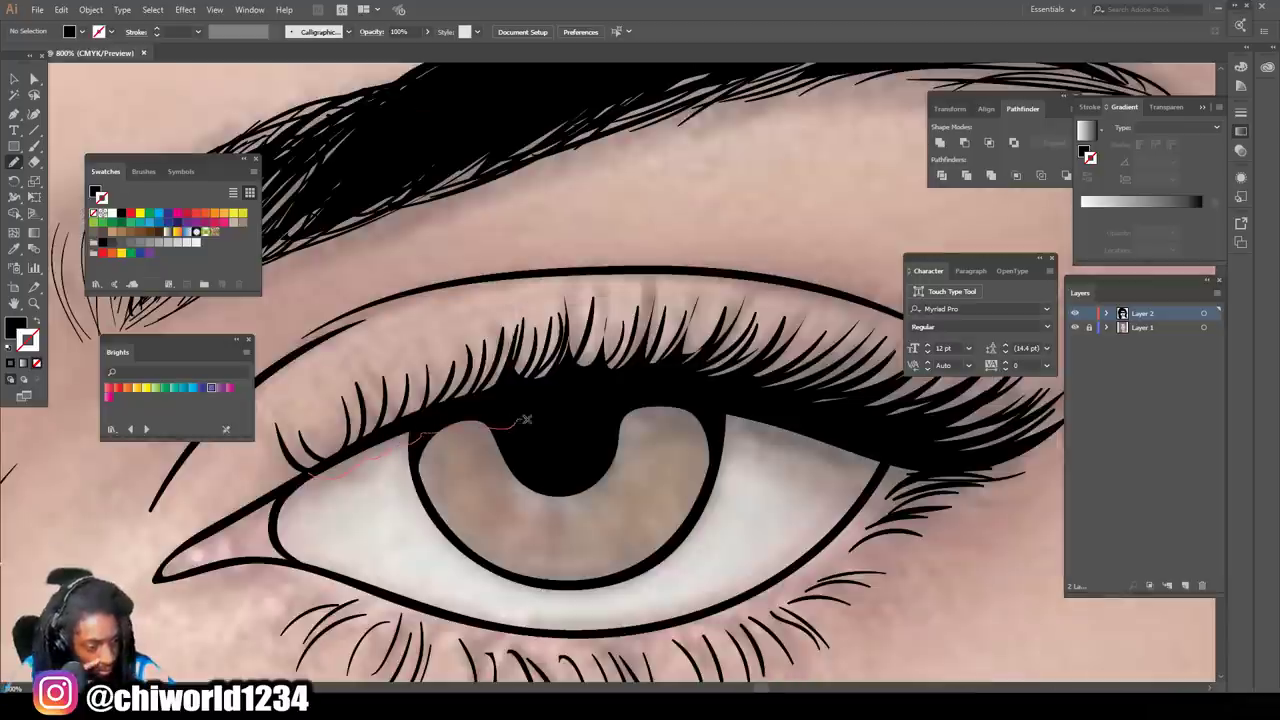
{"action": "left_click_drag", "start_coordinate": [526, 419], "coordinate": [620, 407]}
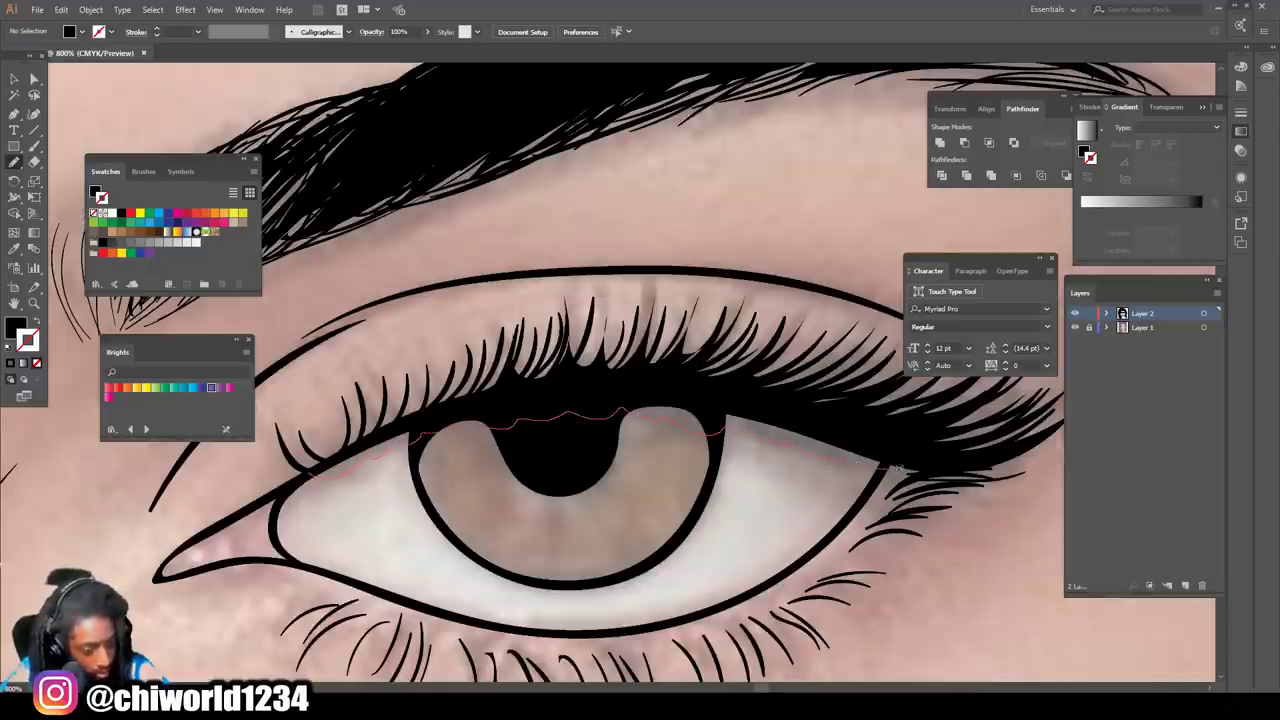
{"action": "mouse_move", "coordinate": [932, 450]}
{"action": "left_mouse_down"}
{"action": "mouse_move", "coordinate": [549, 390]}
{"action": "mouse_move", "coordinate": [384, 438]}
{"action": "mouse_move", "coordinate": [278, 492]}
{"action": "left_mouse_up"}
{"action": "key", "text": "ctrl+minus"}
{"action": "key", "text": "ctrl+minus"}
{"action": "key", "text": "ctrl+minus"}
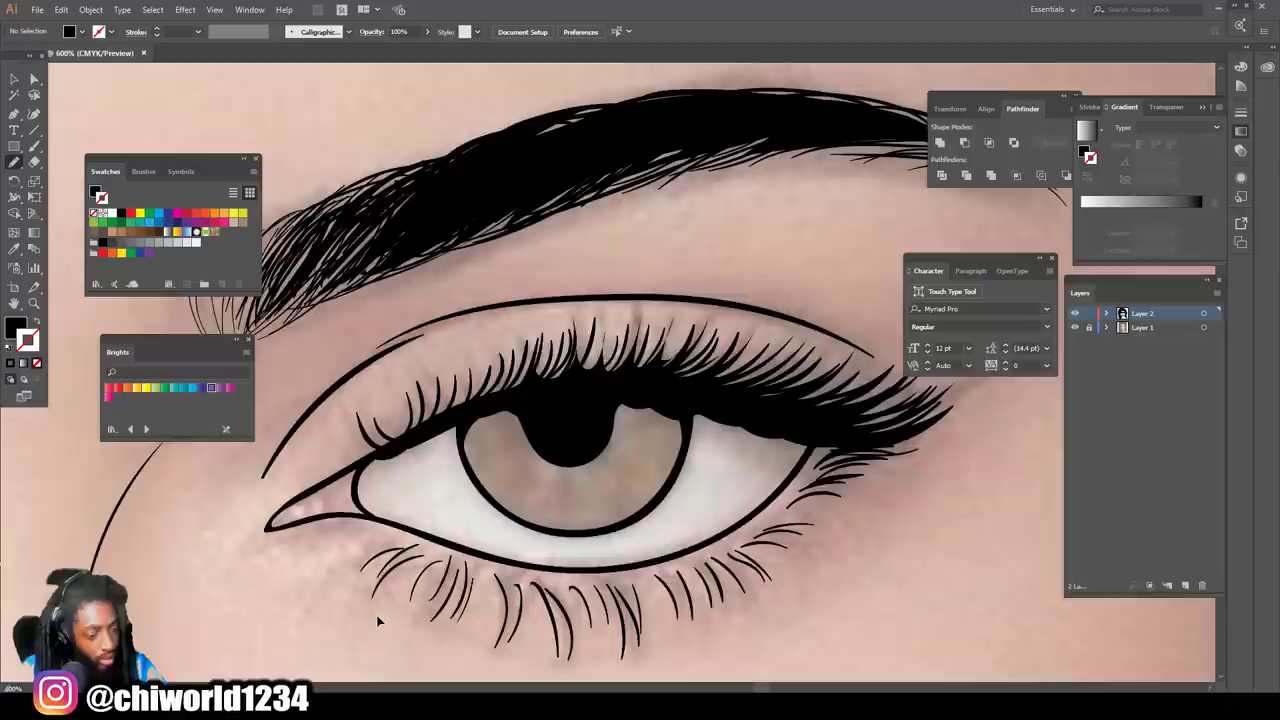
Step: With the Paintbrush, no fill and a 1 pt black stroke, draw the inner contour lines of the ear
{"action": "key", "text": "shift+x"}
{"action": "key", "text": "b"}
{"action": "key", "text": "ctrl+plus"}
{"action": "mouse_move", "coordinate": [1040, 522]}
{"action": "left_mouse_down"}
{"action": "mouse_move", "coordinate": [603, 312]}
{"action": "mouse_move", "coordinate": [626, 232]}
{"action": "mouse_move", "coordinate": [629, 297]}
{"action": "mouse_move", "coordinate": [655, 168]}
{"action": "left_mouse_up"}
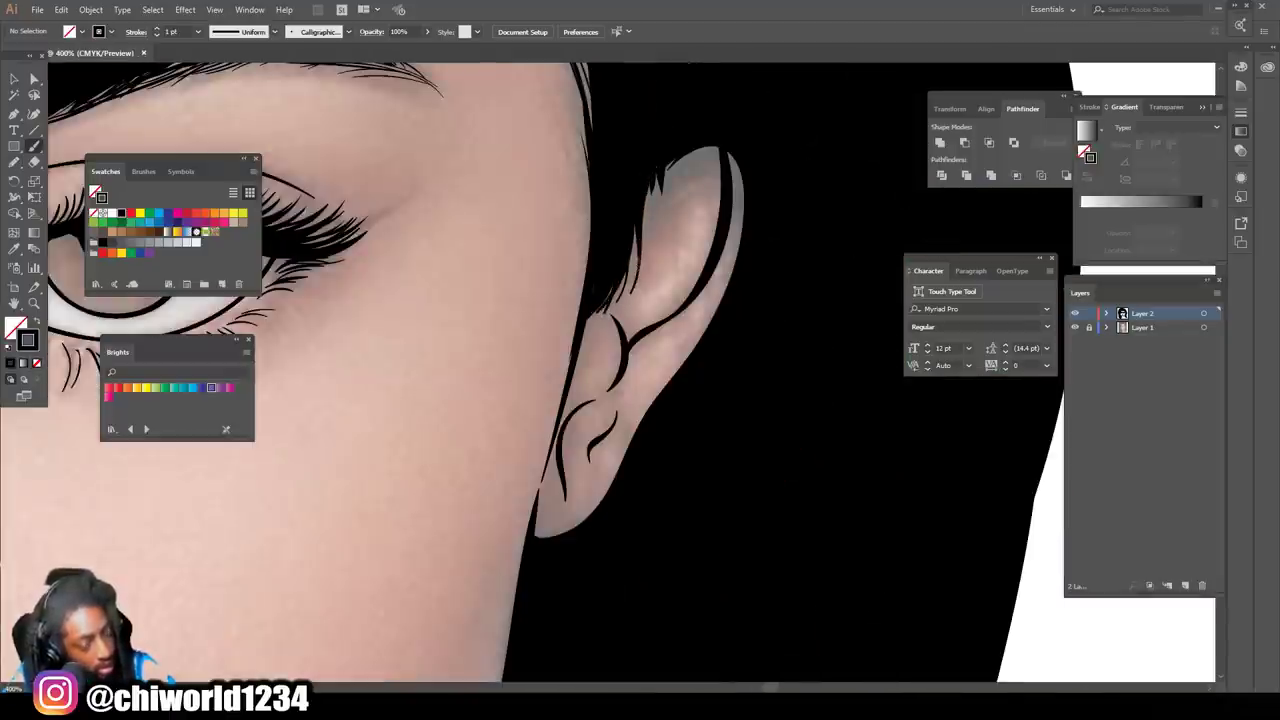
Step: Brush short hair strands over the front edge of the upper ear and undo the last few strokes
{"action": "left_click_drag", "start_coordinate": [635, 277], "coordinate": [644, 196]}
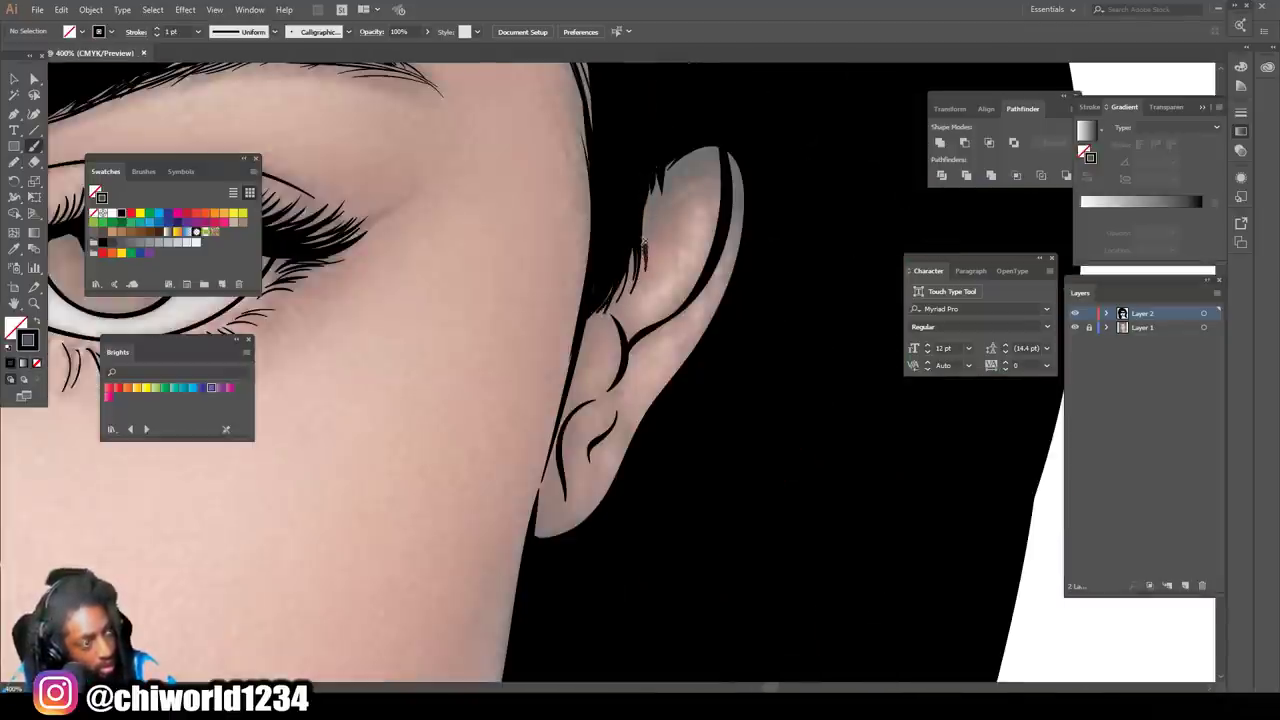
{"action": "key", "text": "ctrl+z"}
{"action": "key", "text": "ctrl+z"}
{"action": "key", "text": "ctrl+z"}
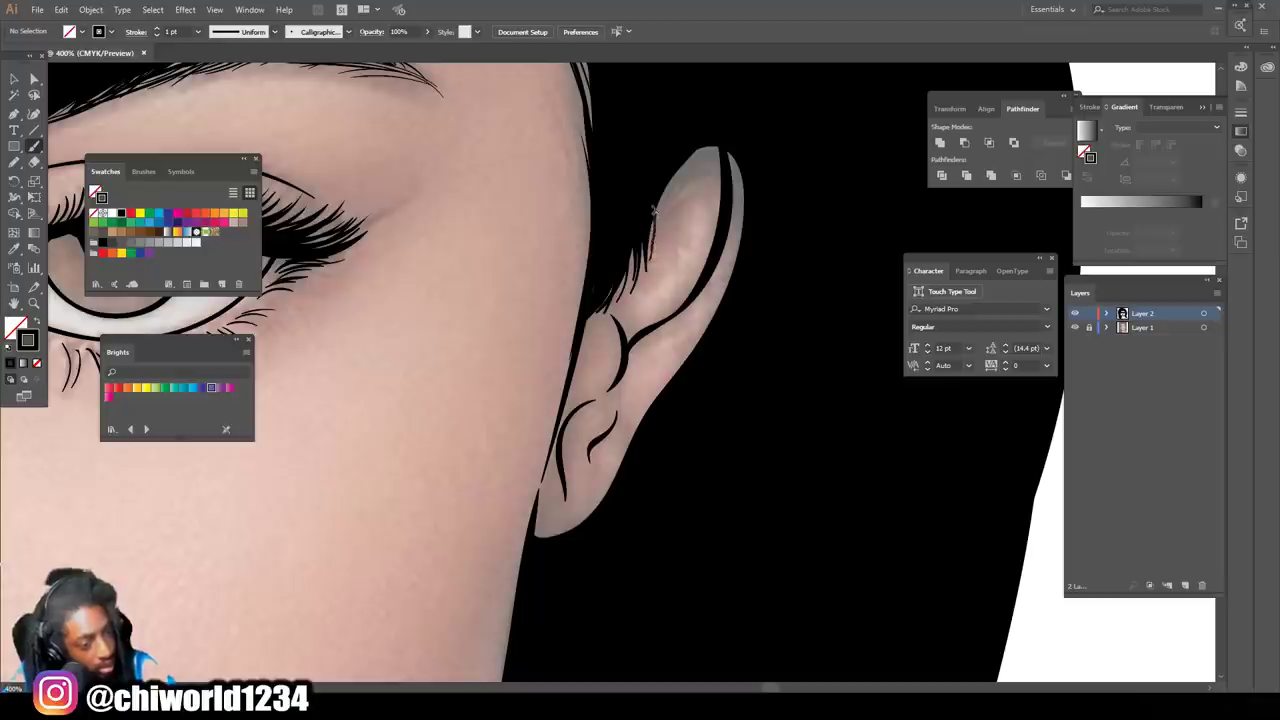
Step: Cover the tip of the ear with black brush strokes to reshape its upper edge, undoing the surplus strokes
{"action": "mouse_move", "coordinate": [654, 210]}
{"action": "left_mouse_down"}
{"action": "mouse_move", "coordinate": [712, 152]}
{"action": "mouse_move", "coordinate": [775, 179]}
{"action": "left_mouse_up"}
{"action": "mouse_move", "coordinate": [781, 227]}
{"action": "left_mouse_down"}
{"action": "mouse_move", "coordinate": [690, 154]}
{"action": "mouse_move", "coordinate": [641, 198]}
{"action": "left_mouse_up"}
{"action": "mouse_move", "coordinate": [647, 172]}
{"action": "left_mouse_down"}
{"action": "mouse_move", "coordinate": [671, 156]}
{"action": "mouse_move", "coordinate": [768, 211]}
{"action": "left_mouse_up"}
{"action": "left_click_drag", "start_coordinate": [757, 287], "coordinate": [688, 165]}
{"action": "key", "text": "ctrl+z"}
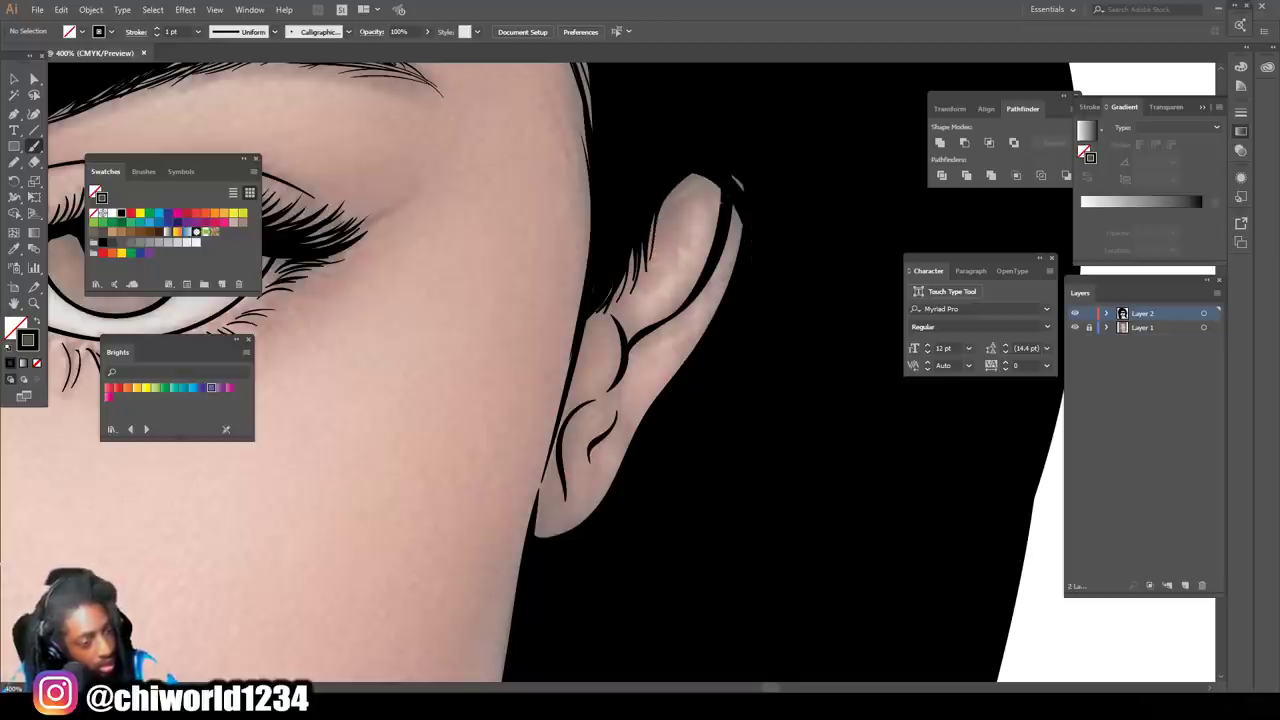
{"action": "left_click_drag", "start_coordinate": [752, 214], "coordinate": [692, 152]}
{"action": "key", "text": "ctrl+z"}
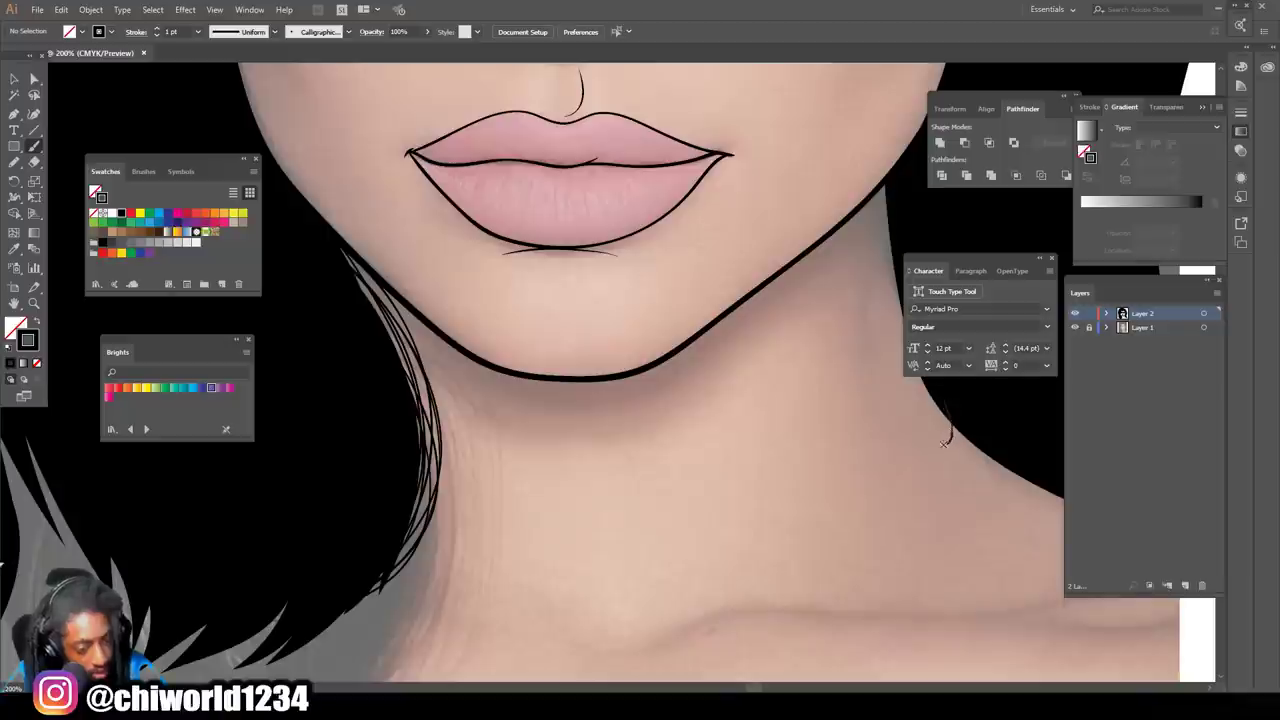
Step: Draw a dripping outline across the neck and, with the Pencil tool and black fill, add a solid drip-shaped shadow along its inner edge
{"action": "mouse_move", "coordinate": [863, 486]}
{"action": "left_mouse_down"}
{"action": "mouse_move", "coordinate": [840, 512]}
{"action": "mouse_move", "coordinate": [778, 480]}
{"action": "mouse_move", "coordinate": [765, 566]}
{"action": "mouse_move", "coordinate": [736, 561]}
{"action": "mouse_move", "coordinate": [715, 588]}
{"action": "mouse_move", "coordinate": [690, 528]}
{"action": "mouse_move", "coordinate": [640, 508]}
{"action": "mouse_move", "coordinate": [588, 514]}
{"action": "mouse_move", "coordinate": [575, 636]}
{"action": "mouse_move", "coordinate": [518, 522]}
{"action": "mouse_move", "coordinate": [478, 546]}
{"action": "left_mouse_up"}
{"action": "scroll", "coordinate": [478, 546], "scroll_direction": "up", "scroll_amount": 3}
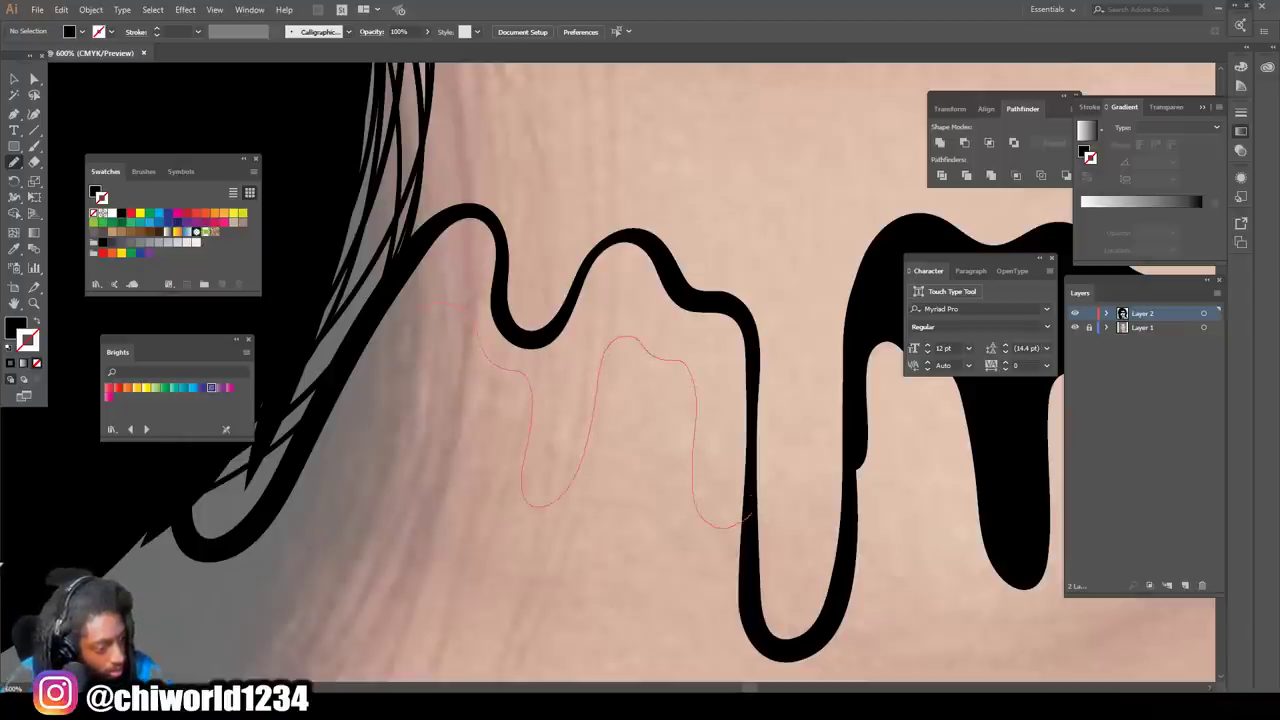
{"action": "left_click_drag", "start_coordinate": [325, 410], "coordinate": [407, 272]}
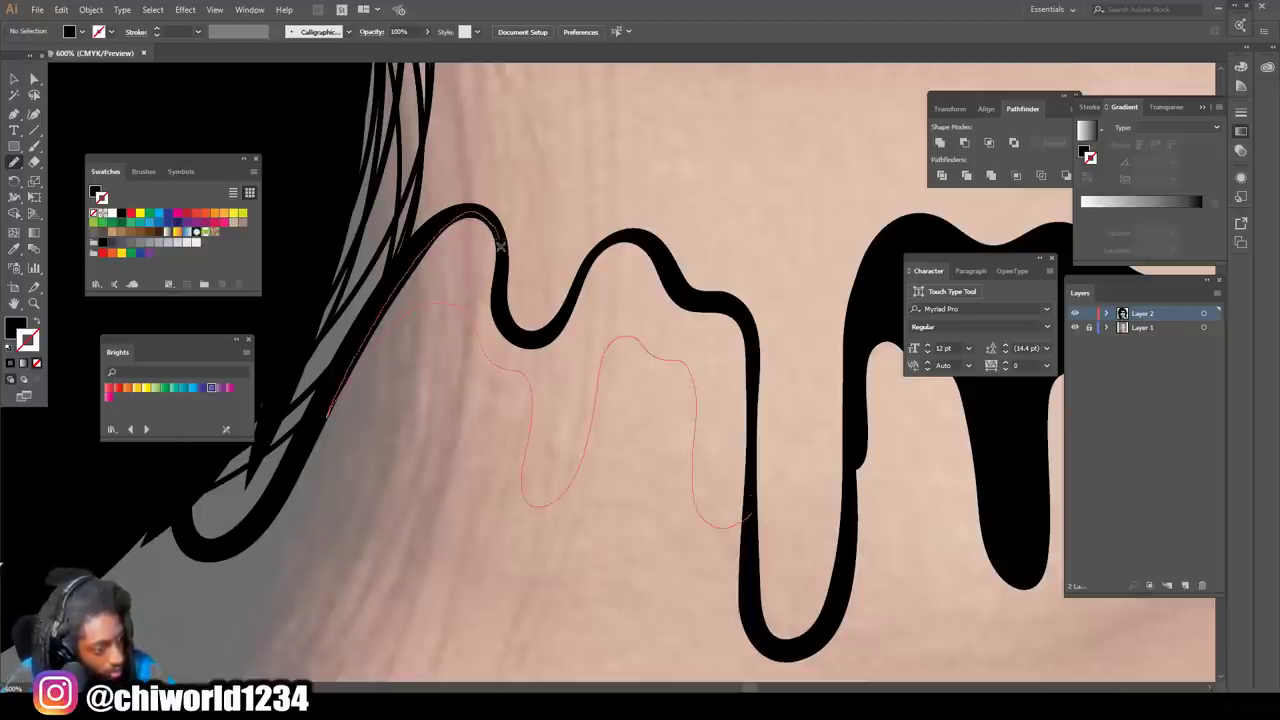
{"action": "left_click_drag", "start_coordinate": [500, 245], "coordinate": [515, 340]}
{"action": "left_click_drag", "start_coordinate": [567, 305], "coordinate": [606, 244]}
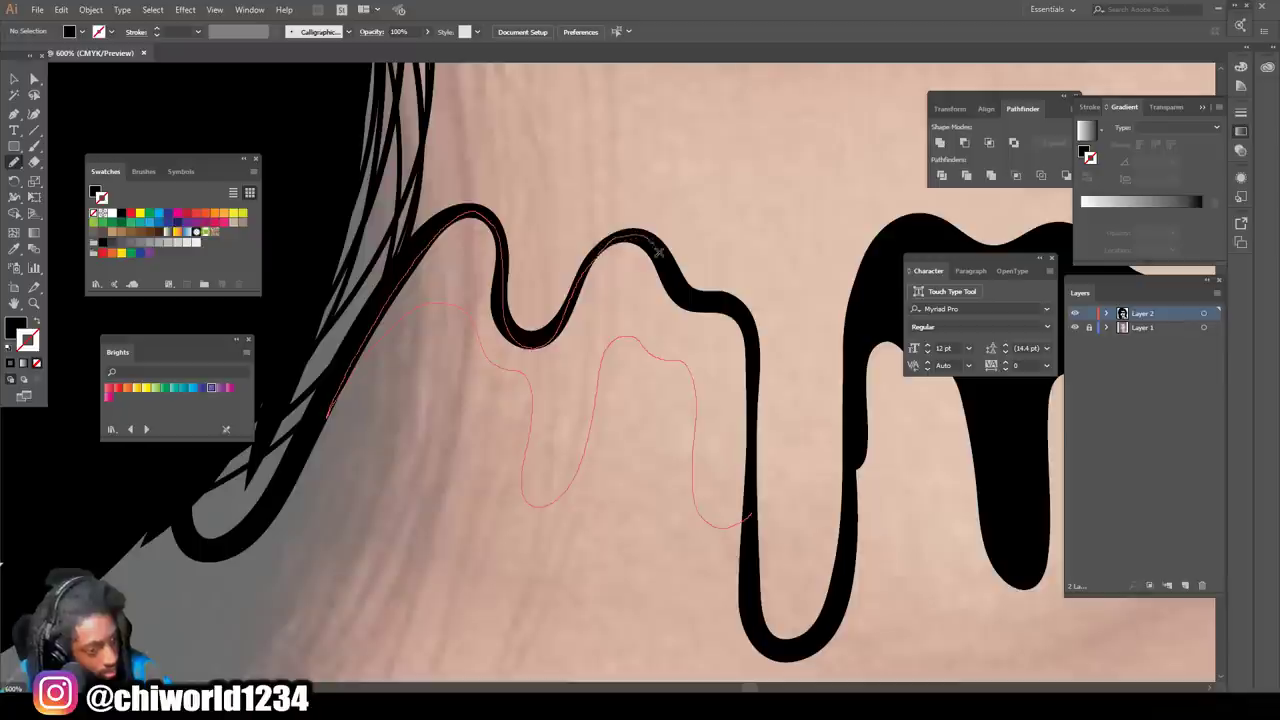
{"action": "mouse_move", "coordinate": [719, 298]}
{"action": "left_mouse_down"}
{"action": "mouse_move", "coordinate": [751, 424]}
{"action": "mouse_move", "coordinate": [752, 525]}
{"action": "left_mouse_up"}
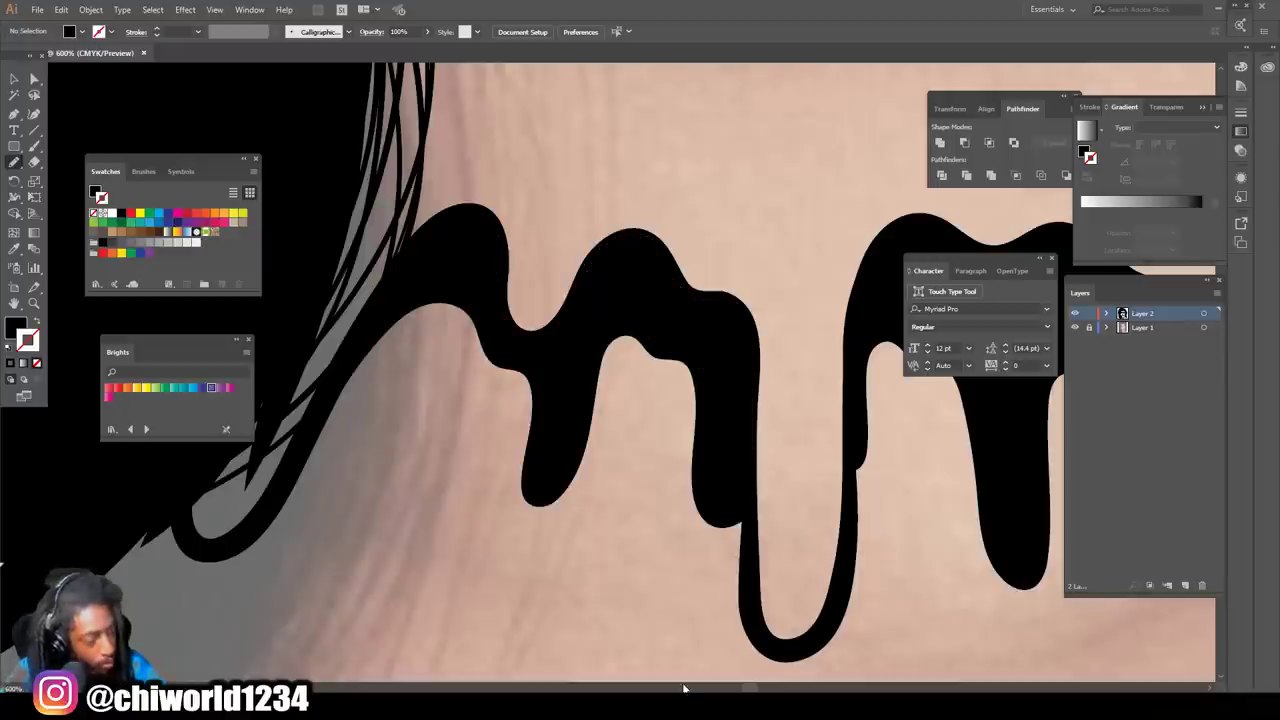
Step: Hide the photo layer, Layer 1, so only the traced artwork shows at full artboard view
{"action": "key", "text": "ctrl+minus"}
{"action": "key", "text": "ctrl+minus"}
{"action": "key", "text": "ctrl+0"}
{"action": "key", "text": "b"}
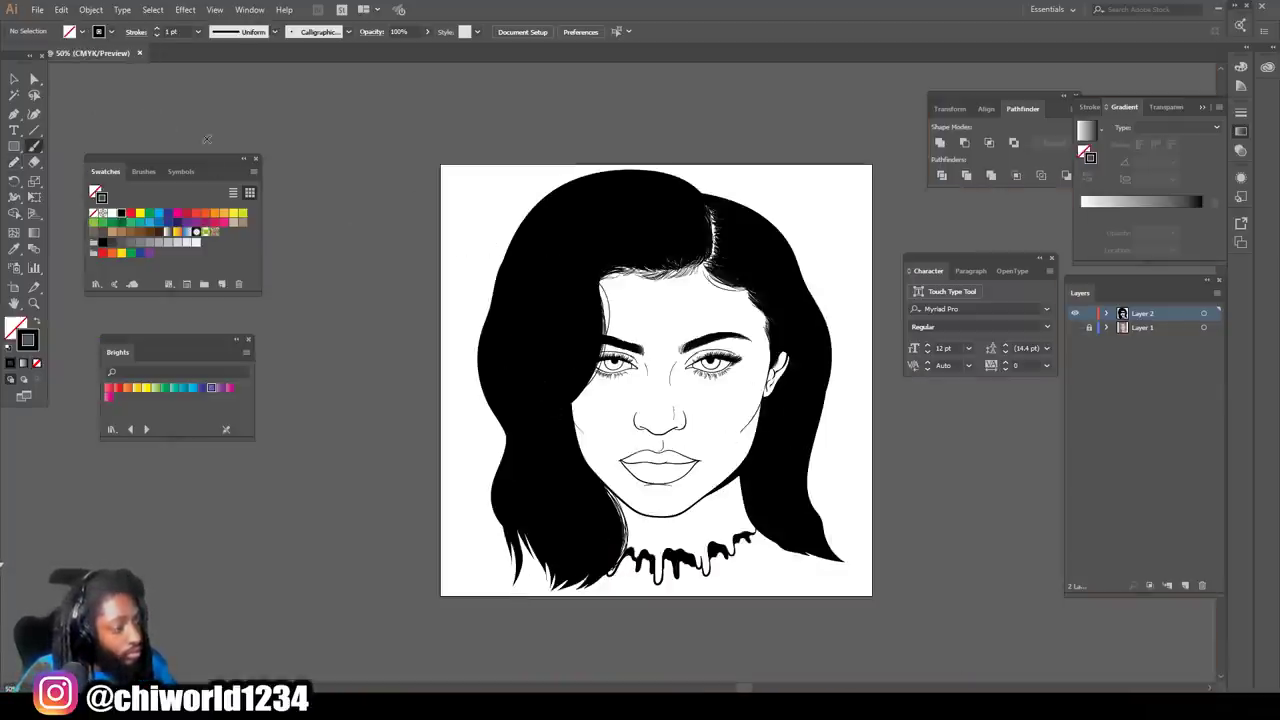
Step: Select all the traced artwork, expand its appearance and combine it with the Pathfinder Merge operation
{"action": "key", "text": "v"}
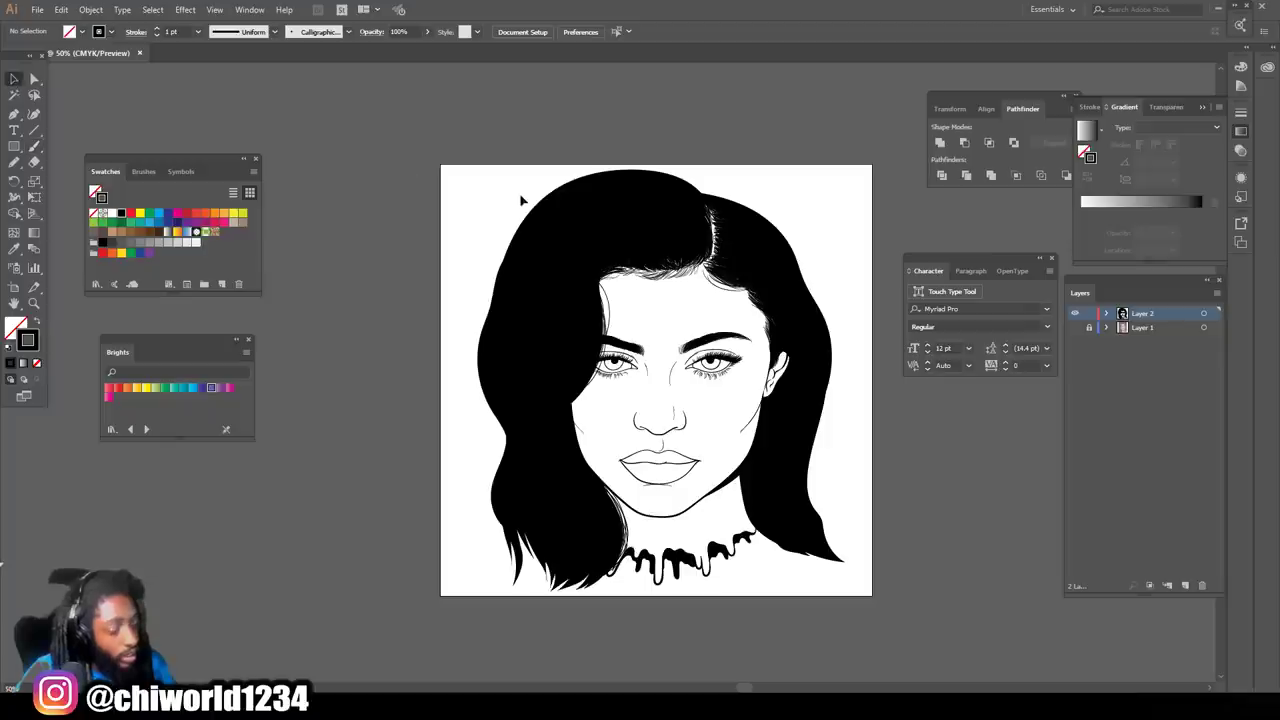
{"action": "mouse_move", "coordinate": [479, 143]}
{"action": "left_mouse_down"}
{"action": "mouse_move", "coordinate": [788, 430]}
{"action": "mouse_move", "coordinate": [913, 508]}
{"action": "left_mouse_up"}
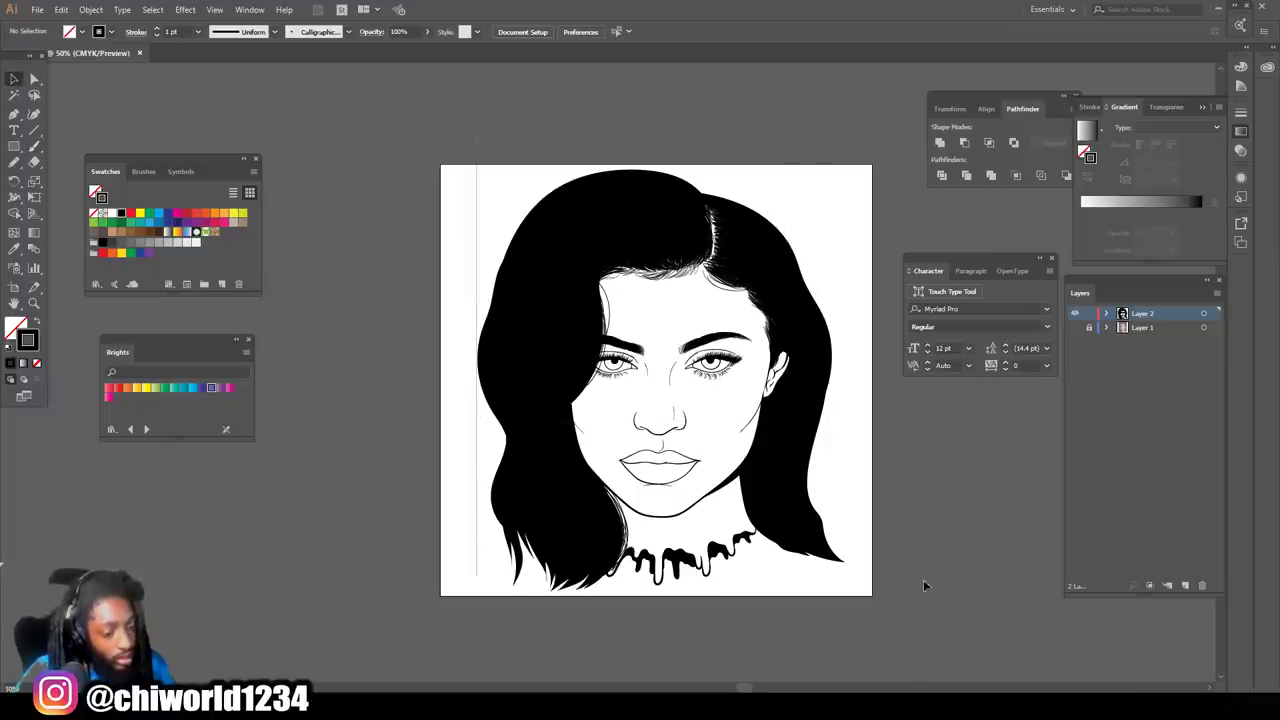
{"action": "left_click_drag", "start_coordinate": [915, 620], "coordinate": [916, 620]}
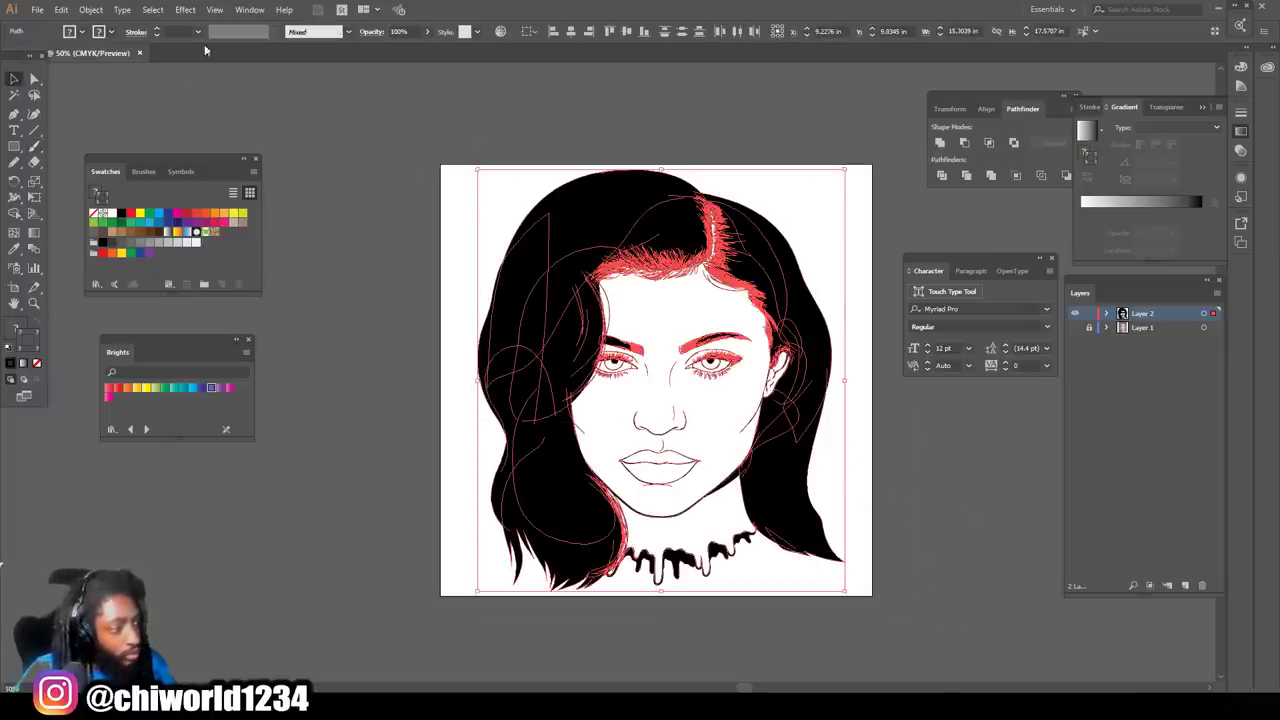
{"action": "left_click", "coordinate": [91, 10]}
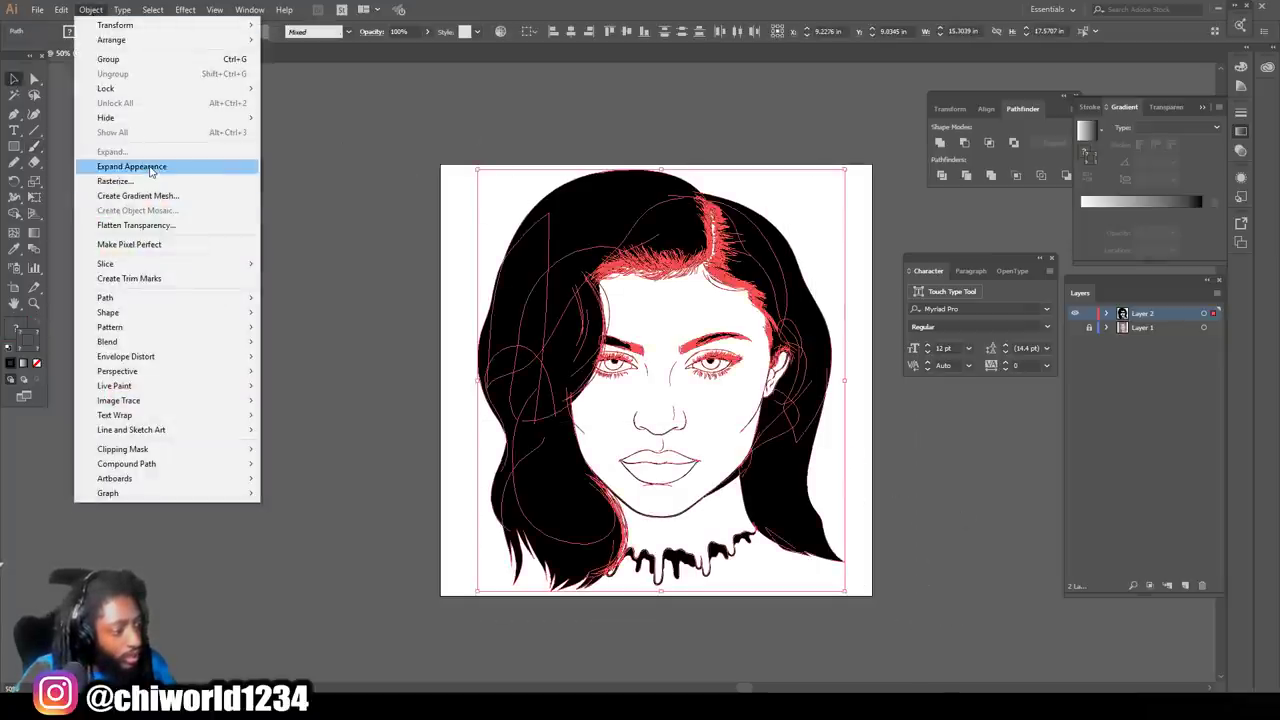
{"action": "left_click", "coordinate": [150, 168]}
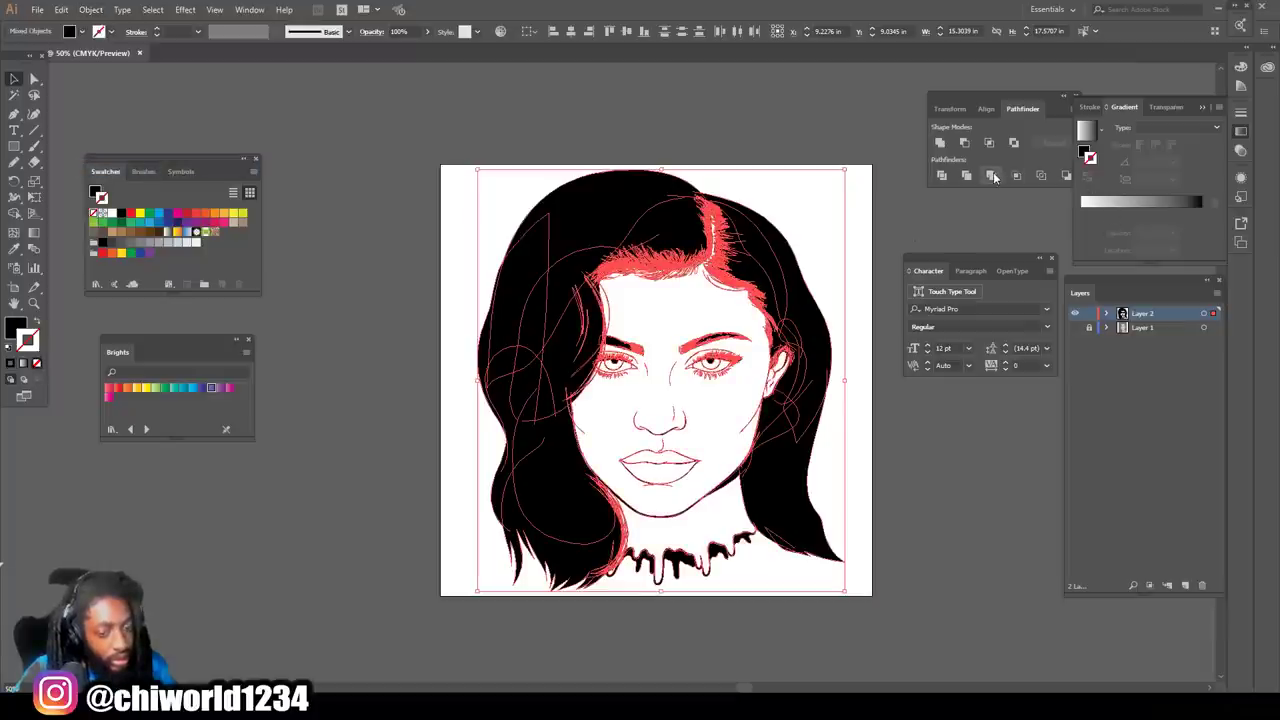
{"action": "left_click", "coordinate": [993, 176]}
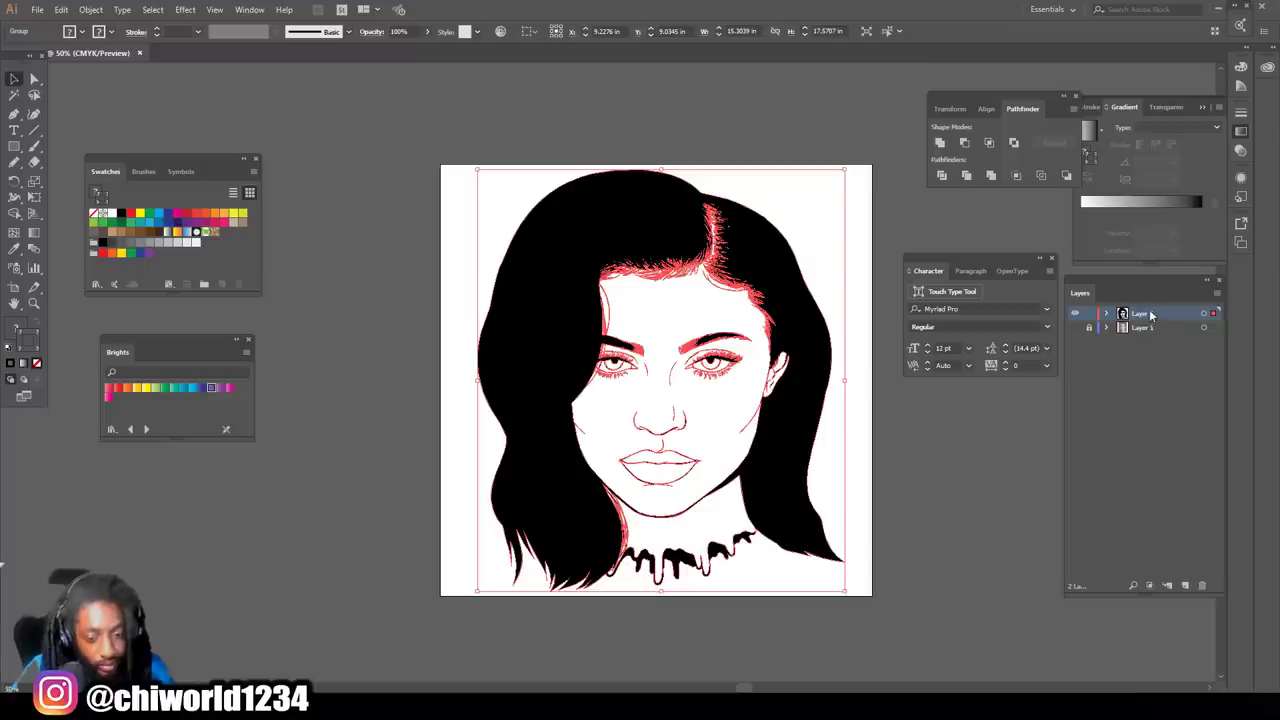
Step: Duplicate Layer 2, lock the copy and make the original Layer 2 the active layer
{"action": "left_click_drag", "start_coordinate": [1142, 318], "coordinate": [1170, 503]}
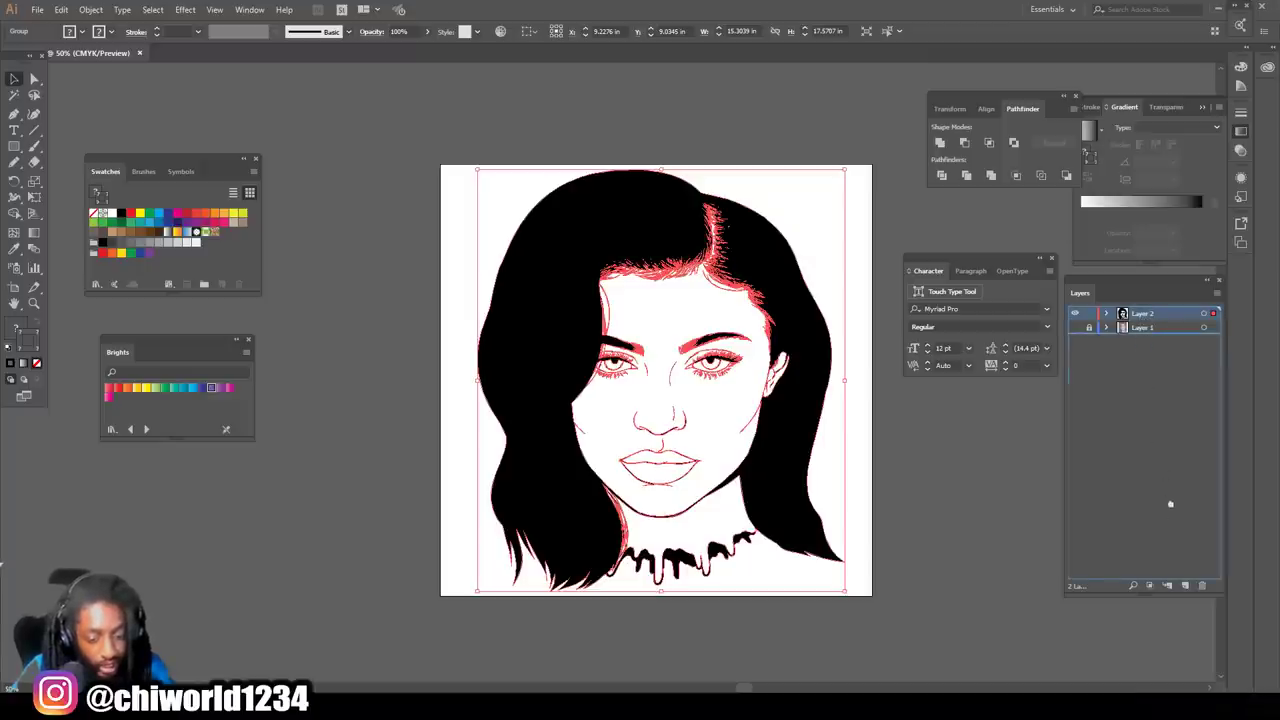
{"action": "left_click_drag", "start_coordinate": [1184, 577], "coordinate": [1187, 588]}
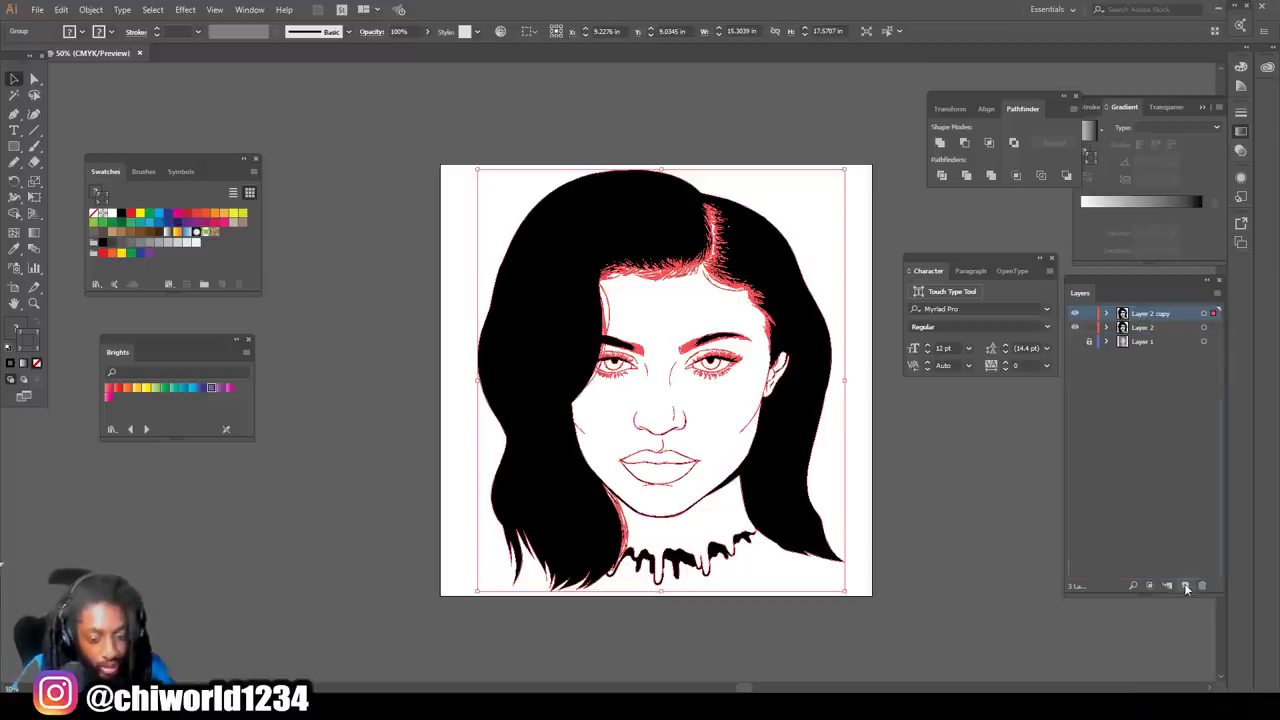
{"action": "left_click", "coordinate": [1090, 314]}
{"action": "left_click", "coordinate": [1143, 330]}
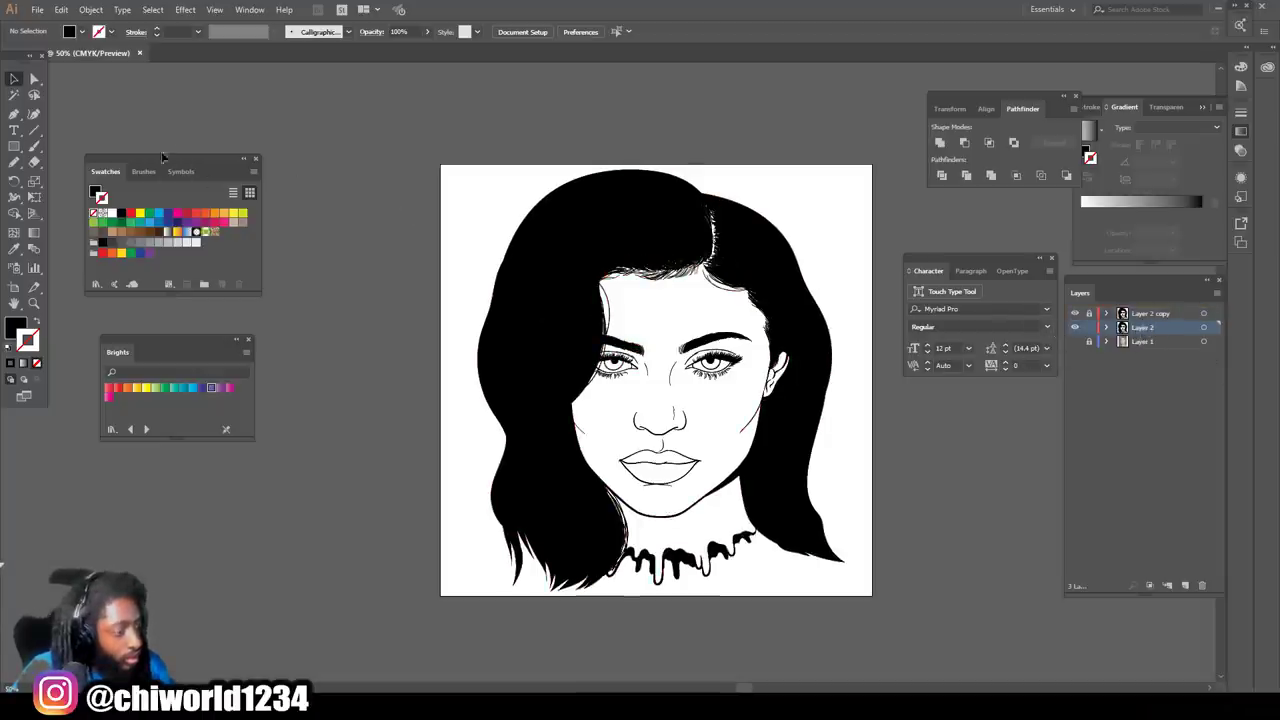
Step: Set the fill colour to a light peach skin tone, hex FFB899
{"action": "double_click", "coordinate": [18, 329]}
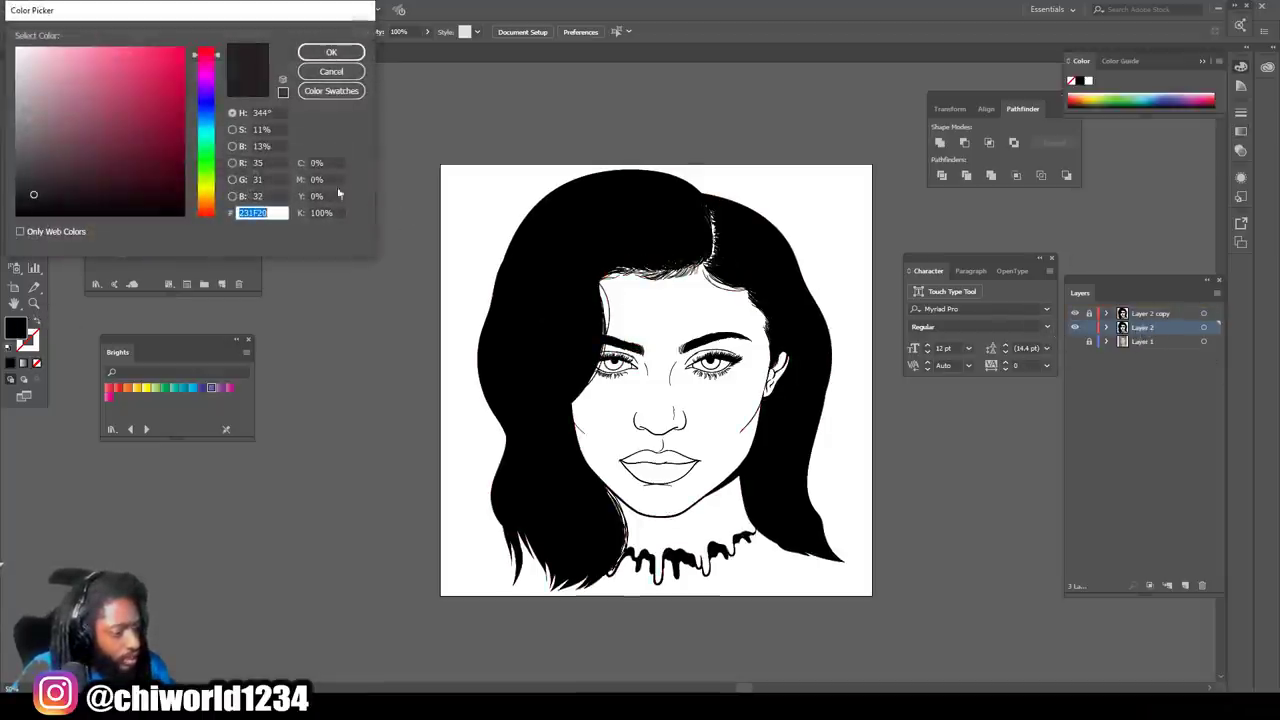
{"action": "left_click_drag", "start_coordinate": [213, 179], "coordinate": [207, 212]}
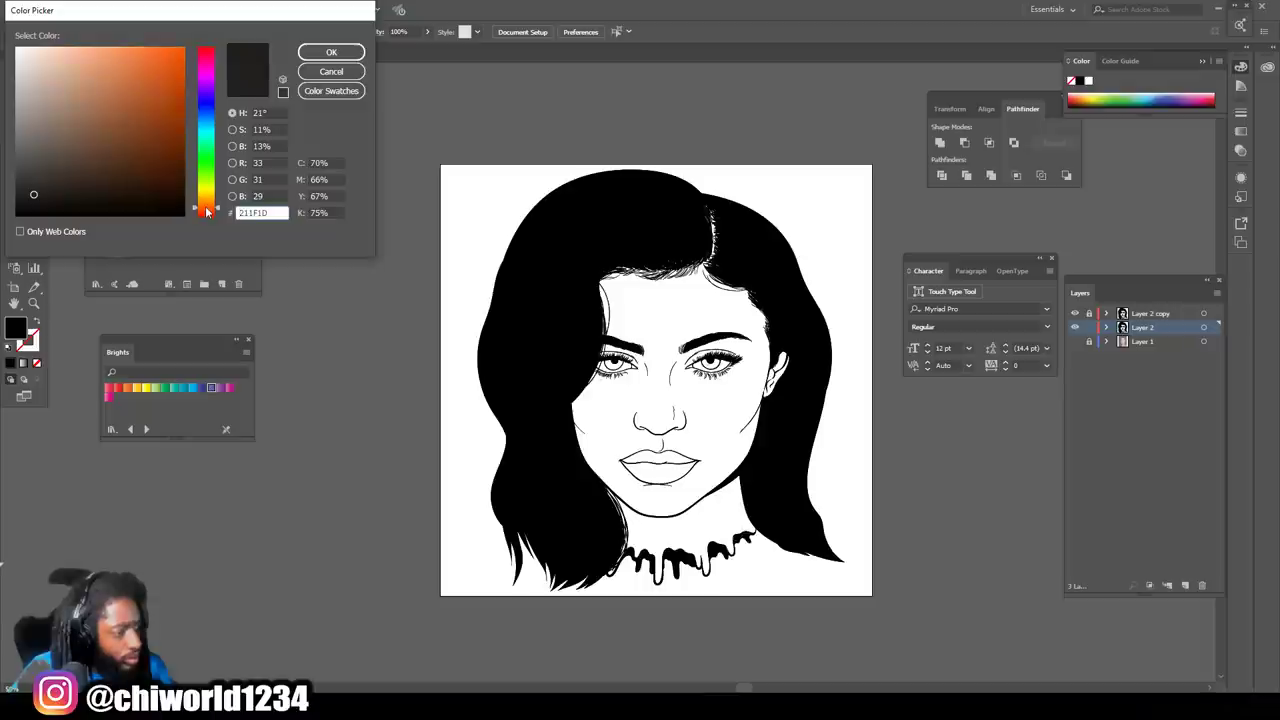
{"action": "left_click_drag", "start_coordinate": [83, 118], "coordinate": [85, 35]}
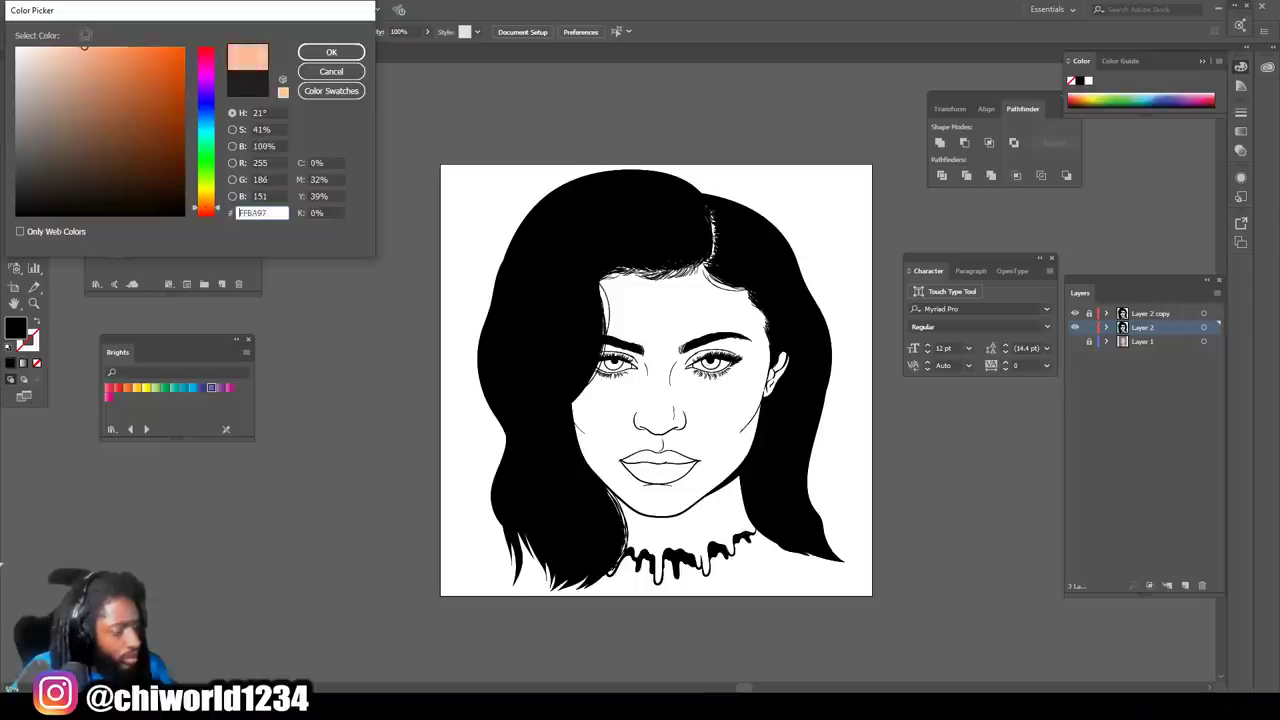
{"action": "left_click_drag", "start_coordinate": [201, 183], "coordinate": [207, 212]}
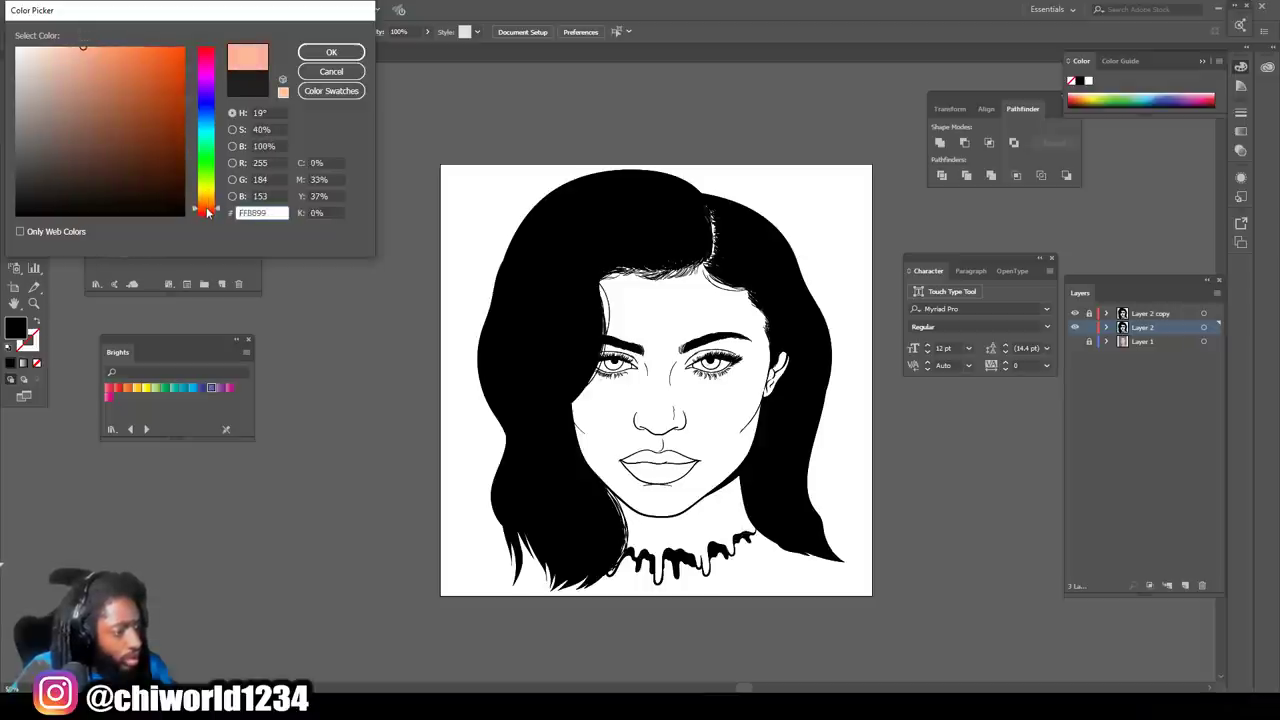
{"action": "left_click", "coordinate": [331, 52]}
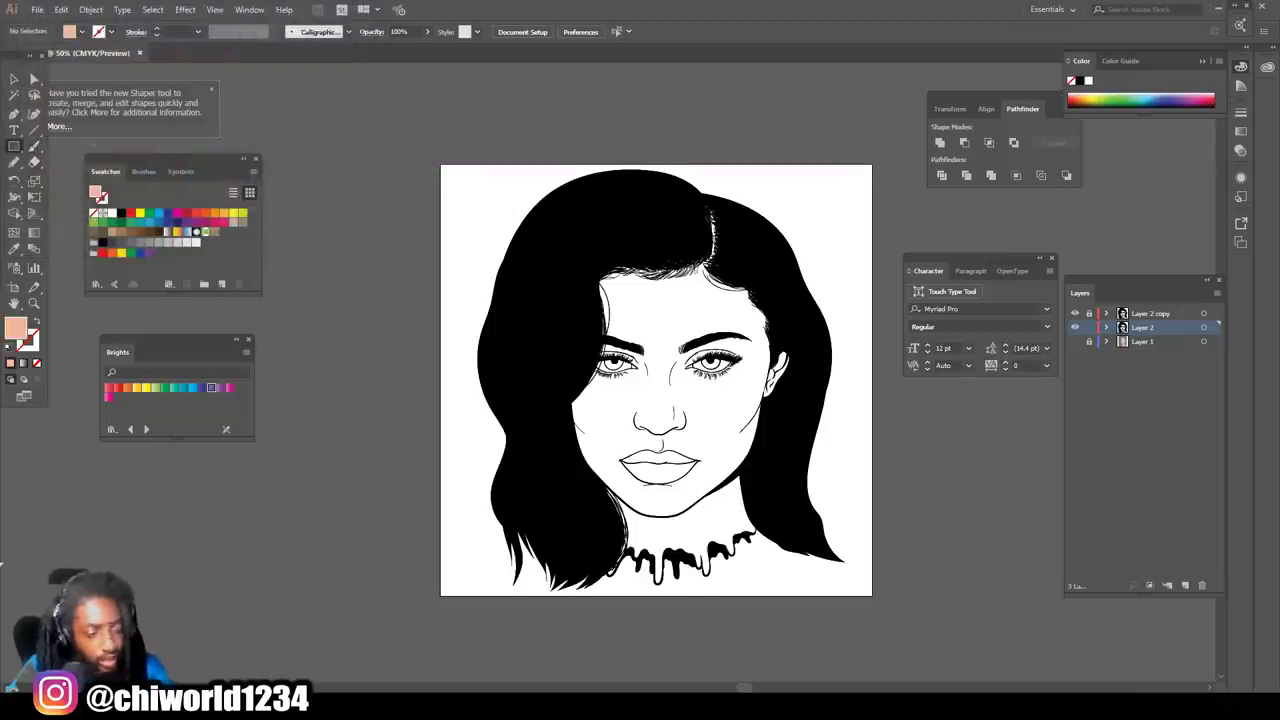
Step: Draw a peach rectangle about 19.14 by 19.36 in over the whole portrait on Layer 2 and send it to the back
{"action": "left_click_drag", "start_coordinate": [444, 148], "coordinate": [906, 610]}
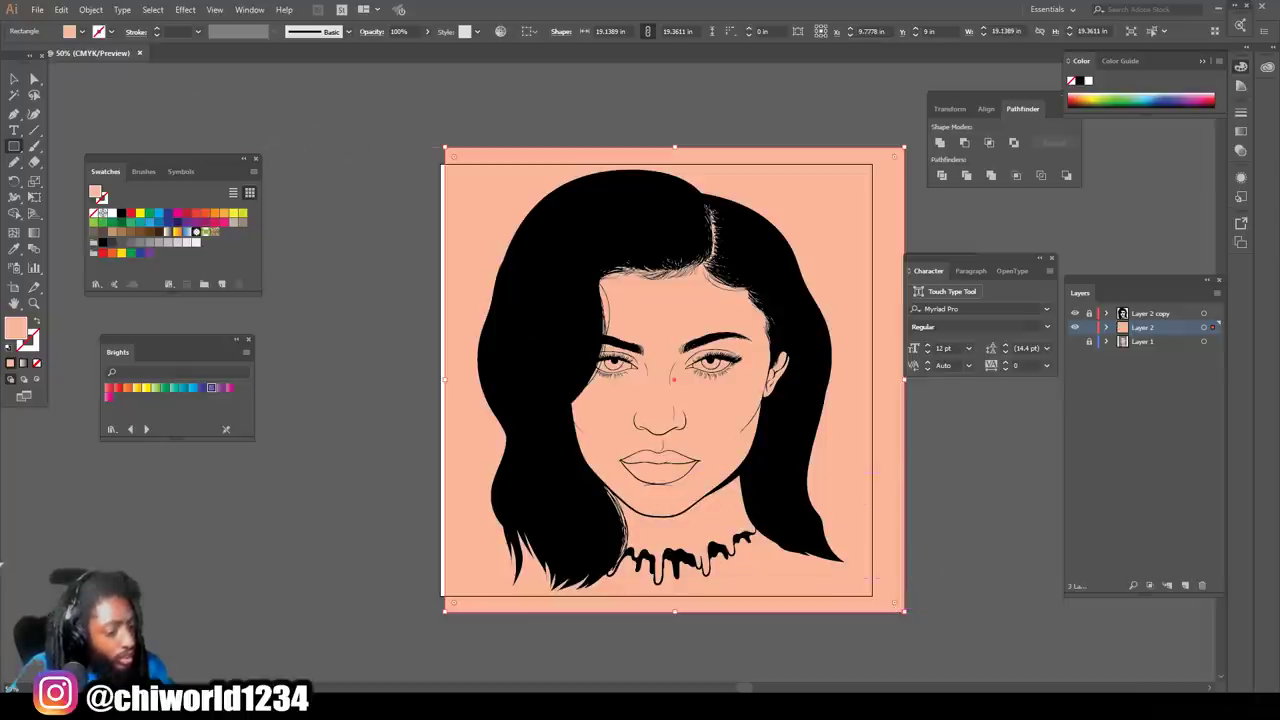
{"action": "left_click", "coordinate": [13, 80]}
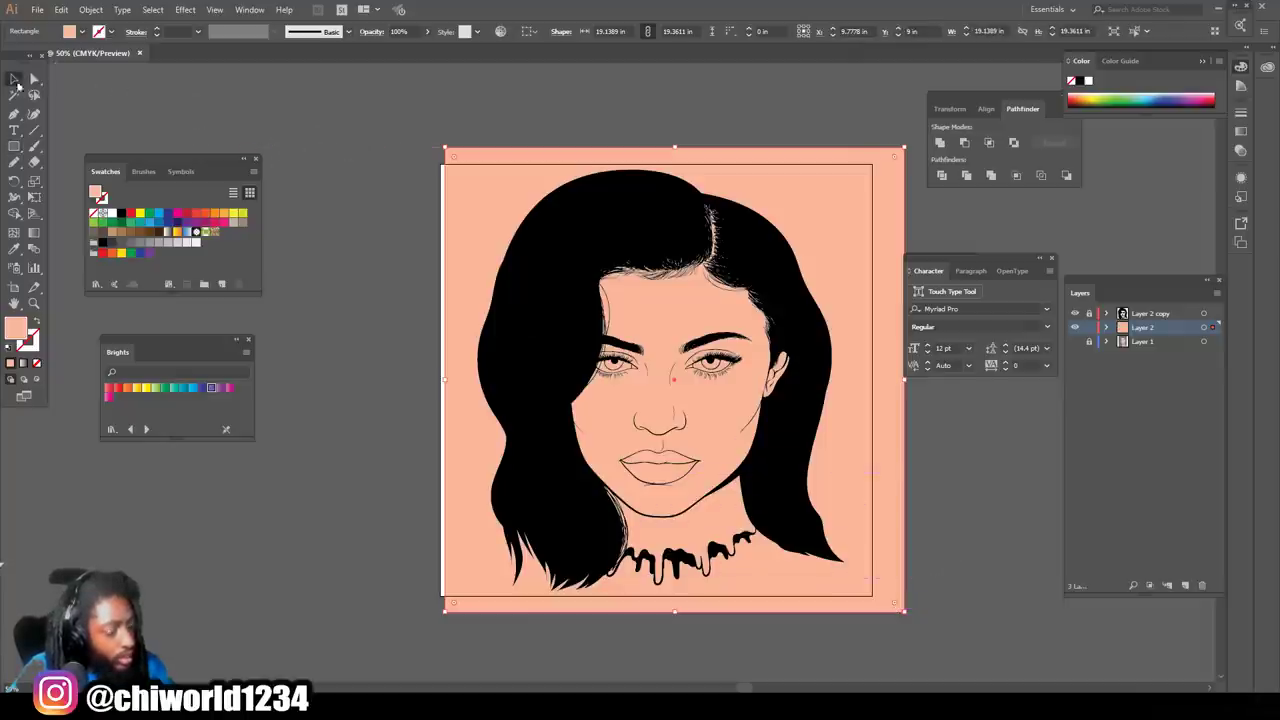
{"action": "right_click", "coordinate": [493, 193]}
{"action": "mouse_move", "coordinate": [612, 401]}
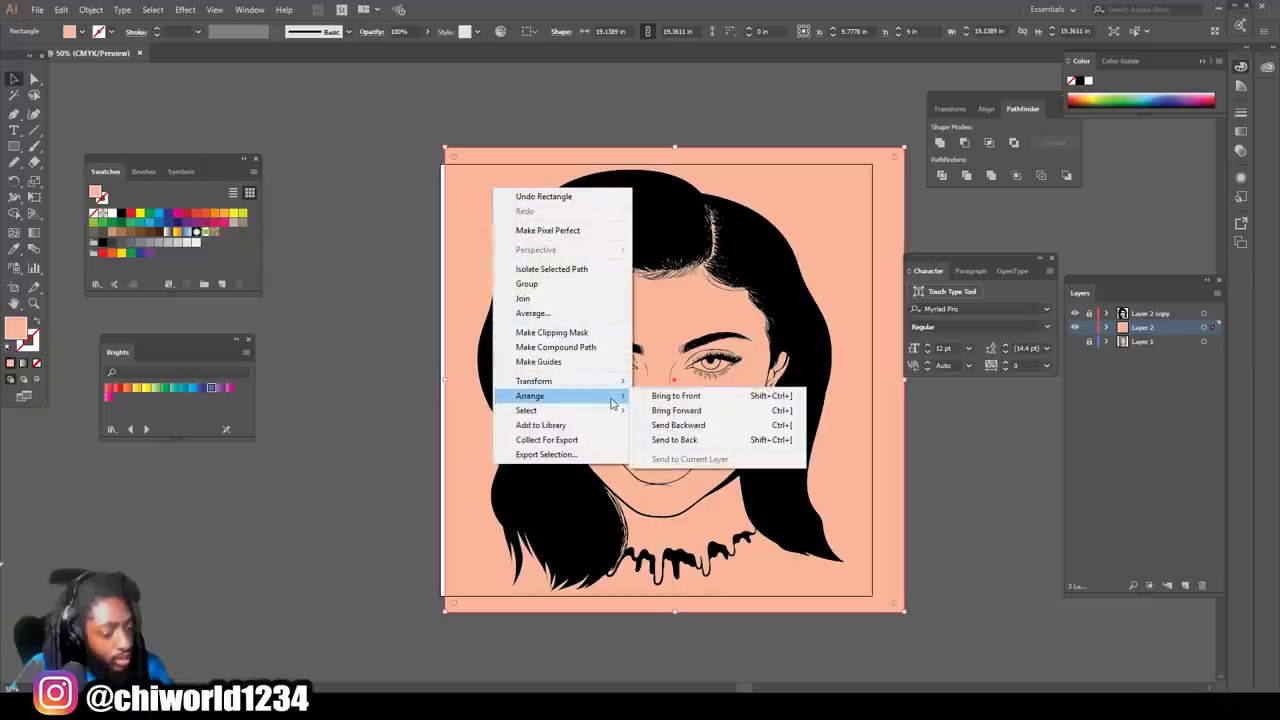
{"action": "left_click", "coordinate": [689, 441]}
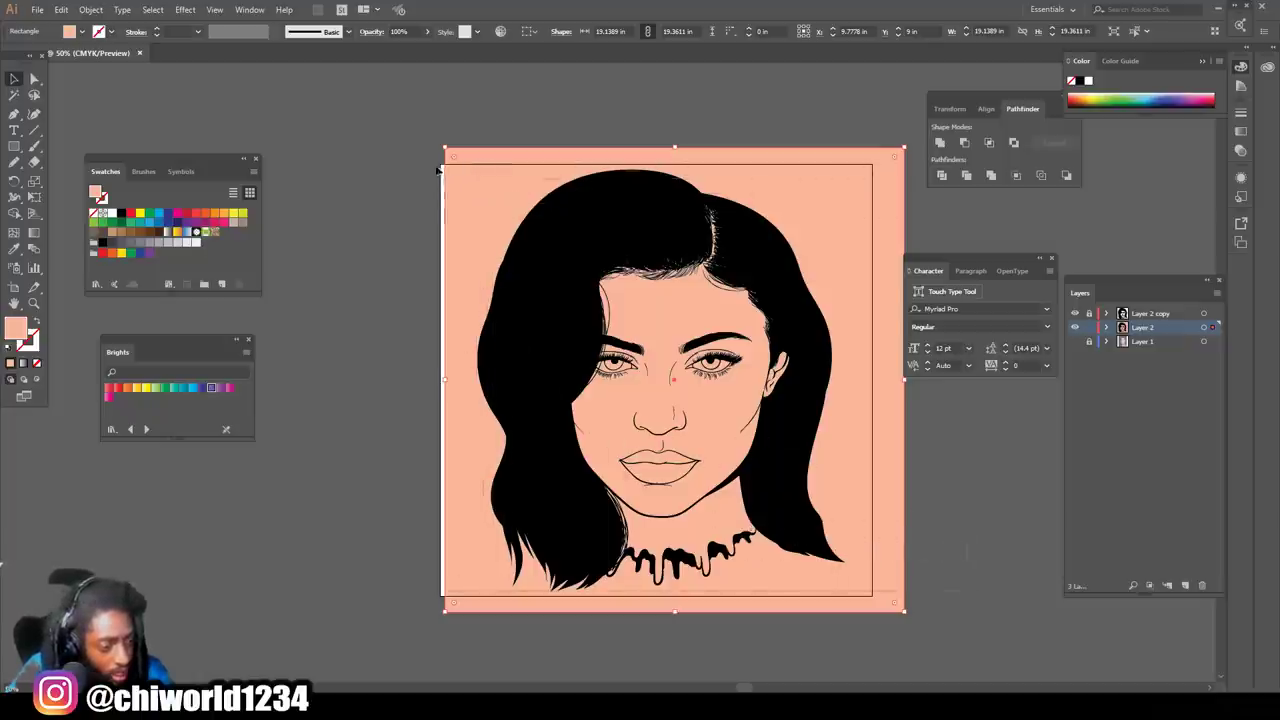
Step: Merge the peach rectangle with the line art on Layer 2 using Pathfinder Merge and isolate the merged group
{"action": "key", "text": "ctrl+a"}
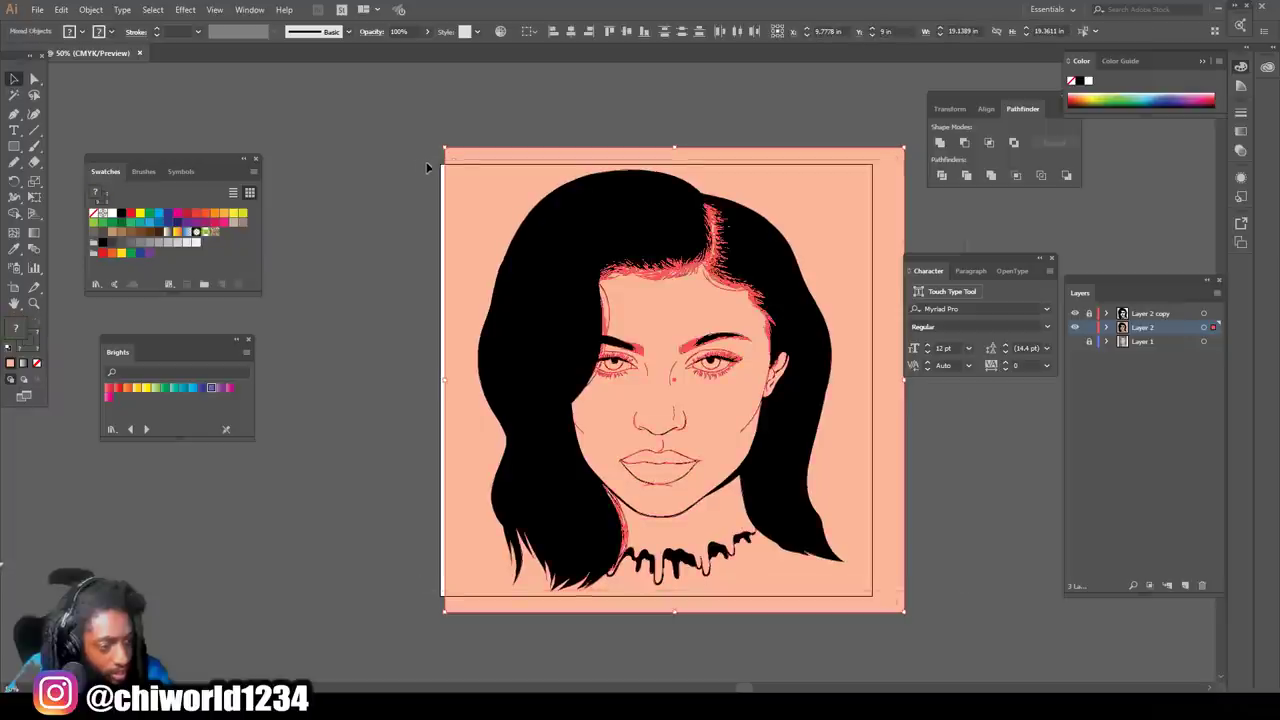
{"action": "left_click", "coordinate": [993, 176]}
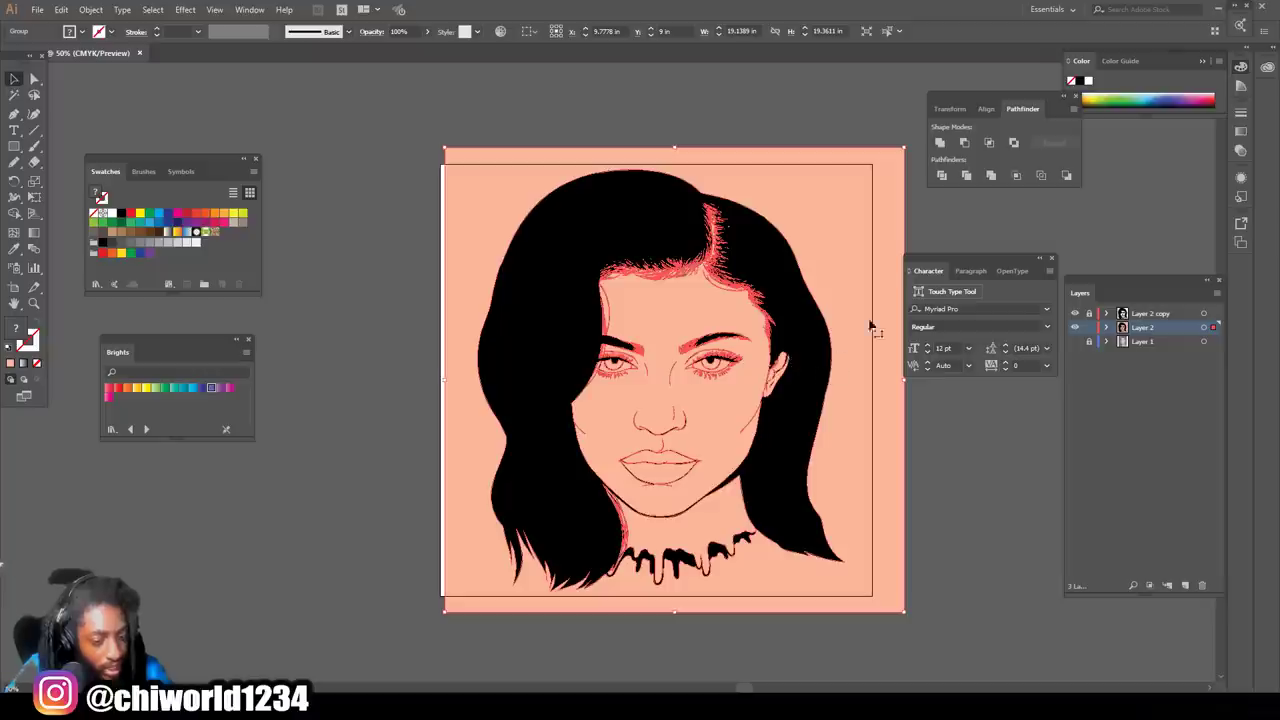
{"action": "right_click", "coordinate": [824, 208]}
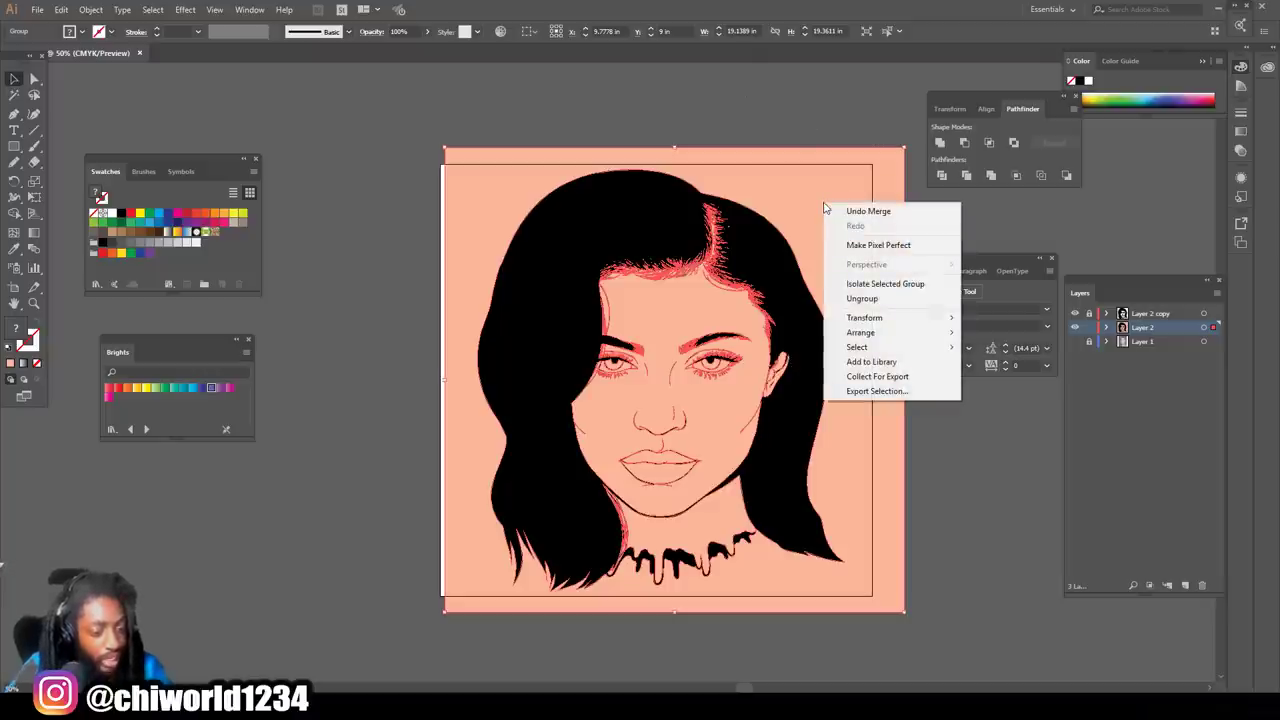
{"action": "left_click", "coordinate": [860, 285]}
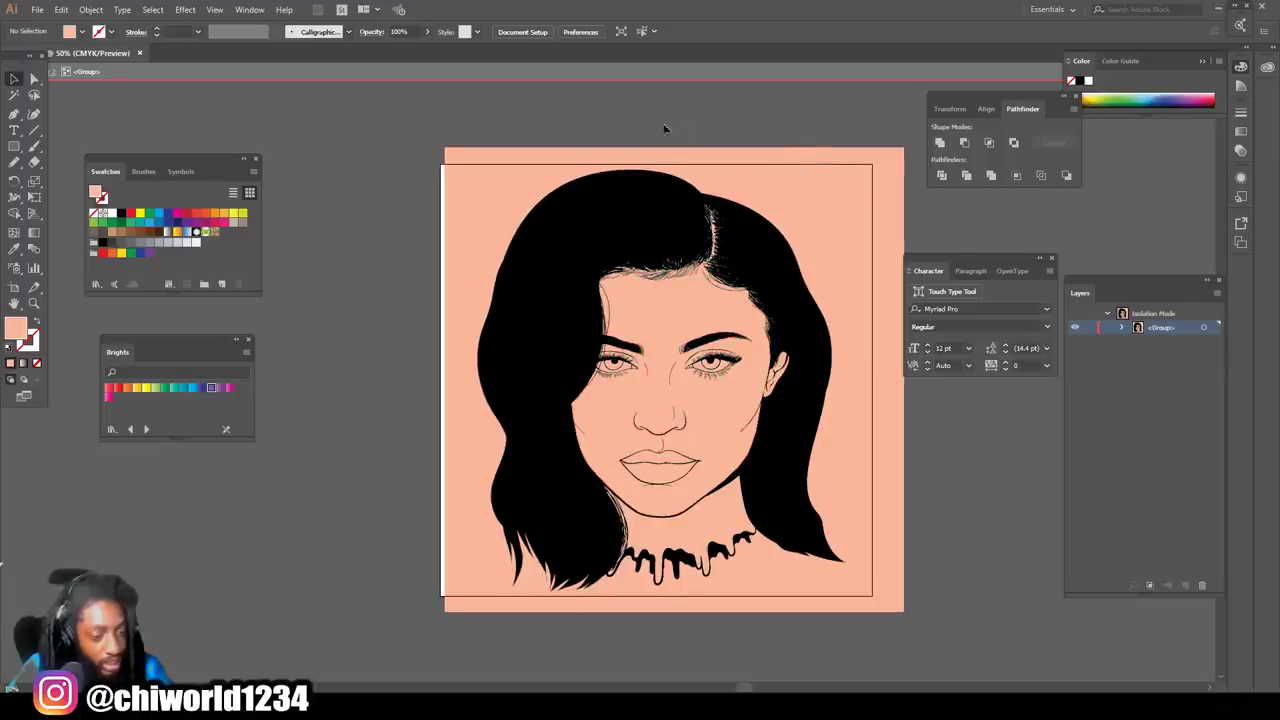
Step: Delete the peach area surrounding the portrait and leave isolation mode
{"action": "left_click", "coordinate": [764, 199]}
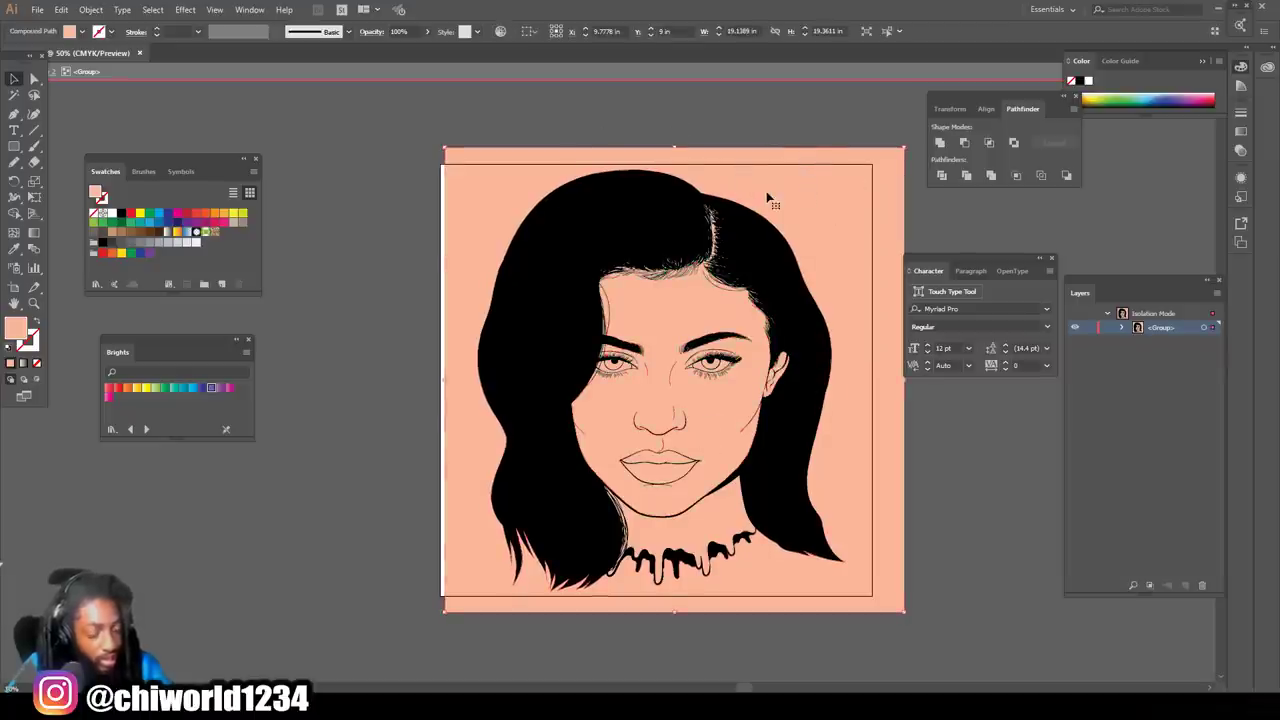
{"action": "key", "text": "Delete"}
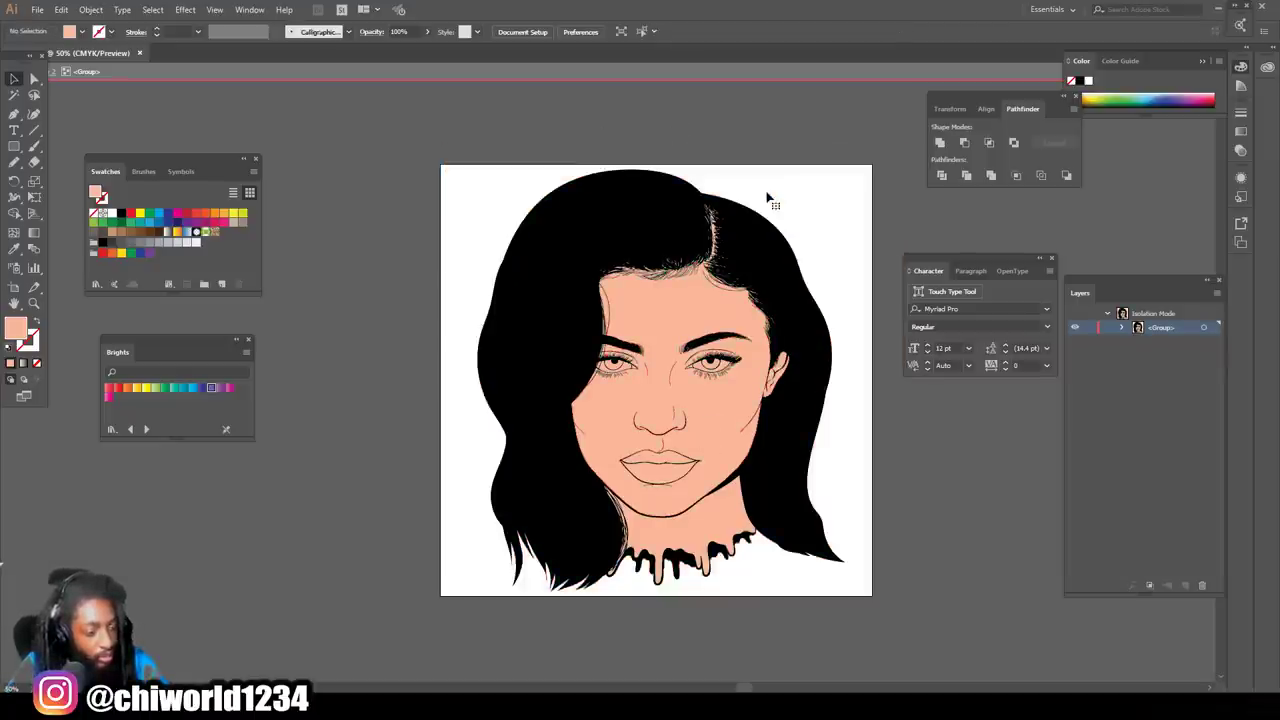
{"action": "key", "text": "ctrl+0"}
{"action": "key", "text": "ctrl+minus"}
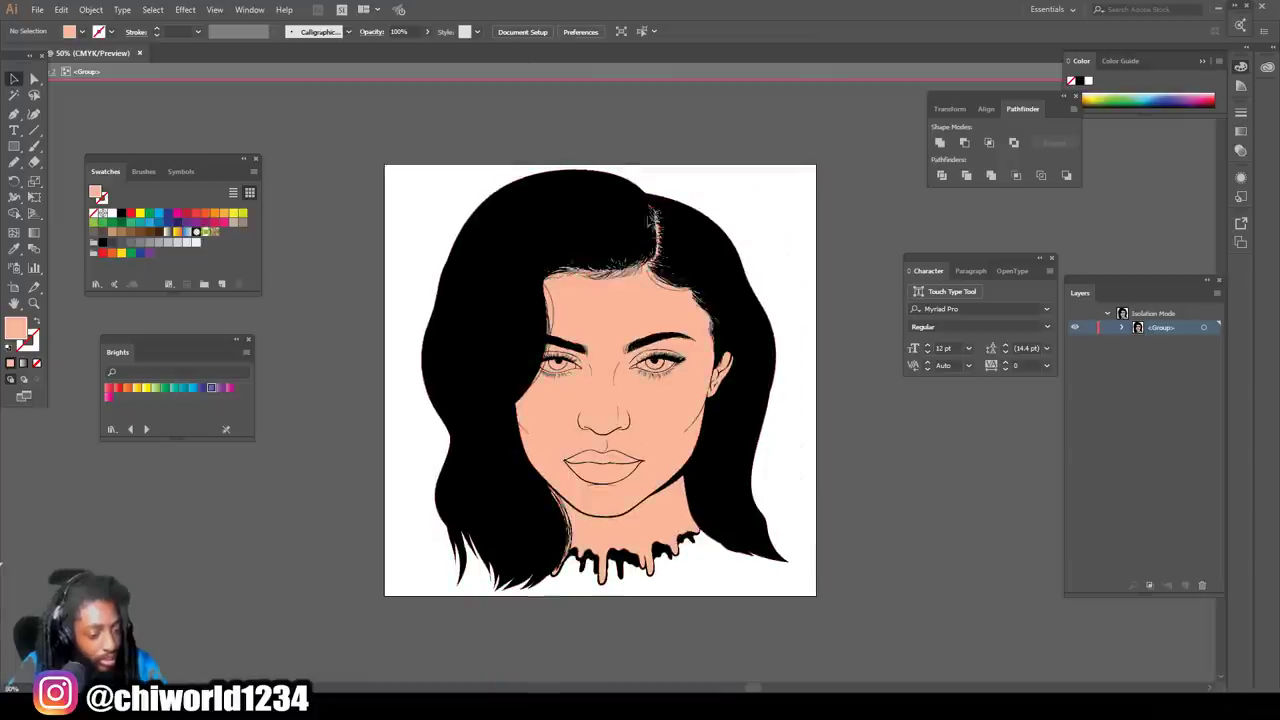
{"action": "double_click", "coordinate": [926, 416]}
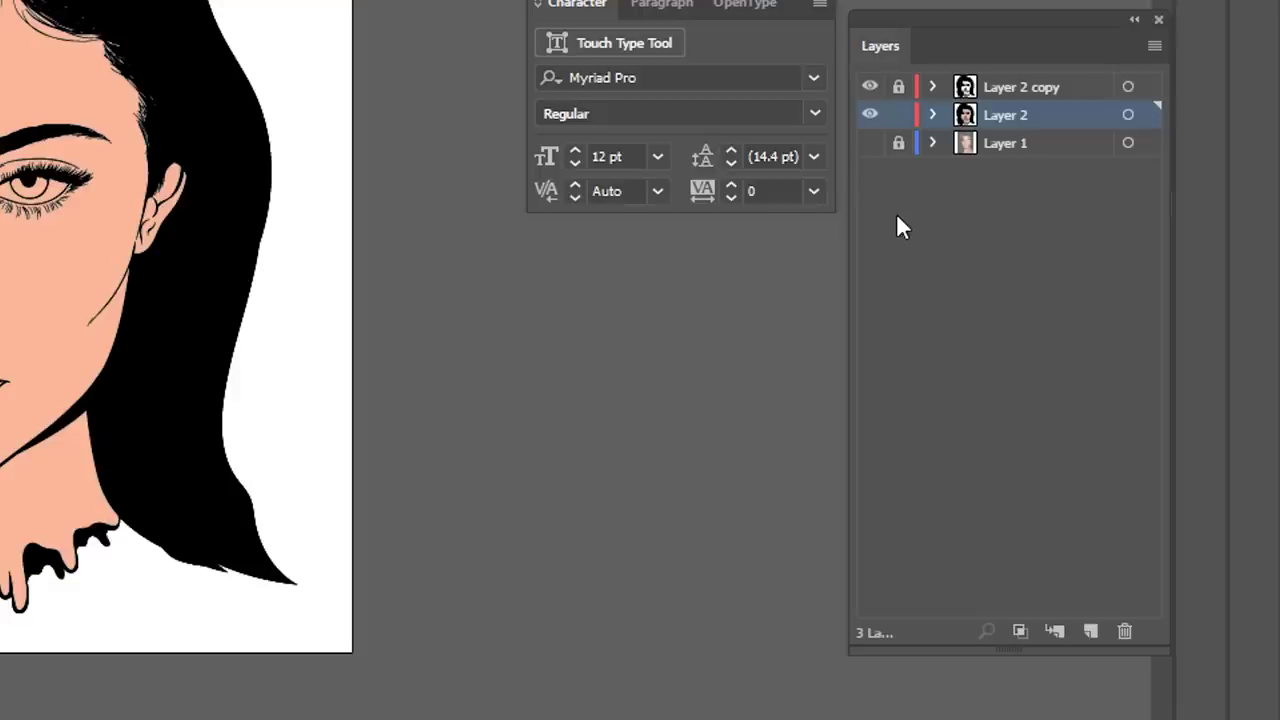
Step: Lock all the black line-art paths inside Layer 2's merged group, leaving its peach shapes unlocked
{"action": "left_click", "coordinate": [932, 115]}
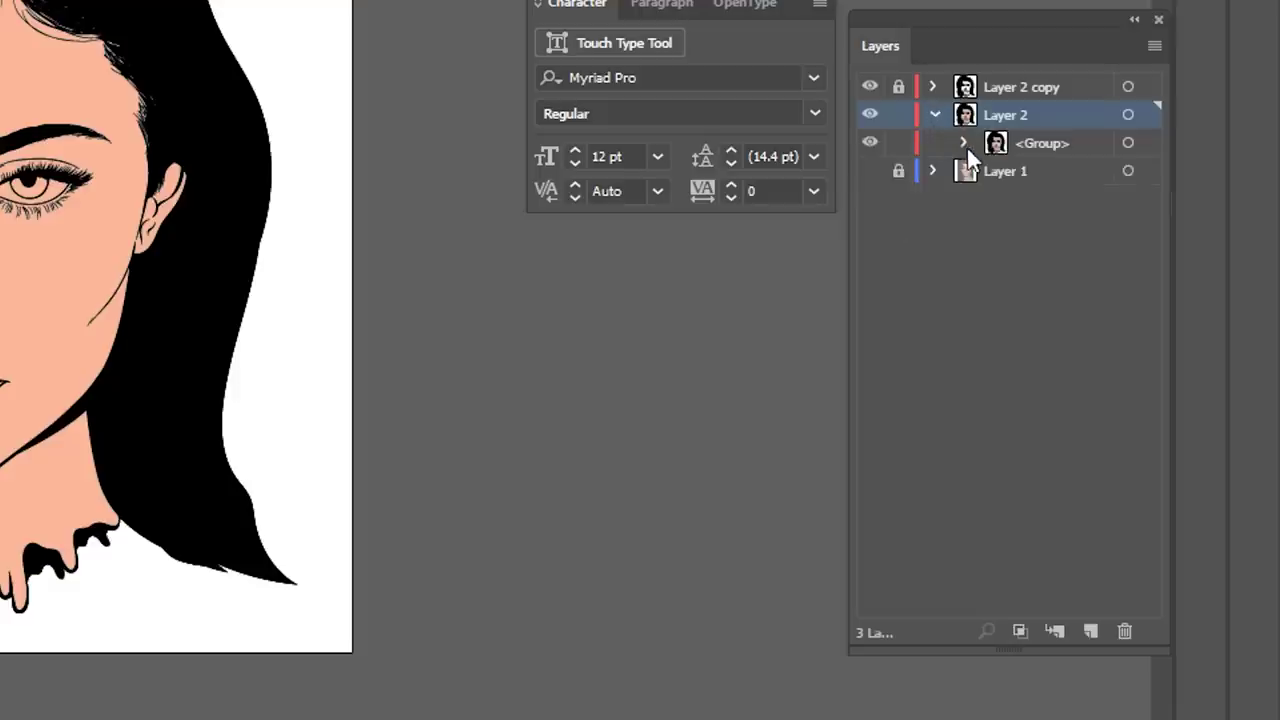
{"action": "left_click", "coordinate": [963, 143]}
{"action": "scroll", "coordinate": [980, 250], "scroll_direction": "down", "scroll_amount": 3}
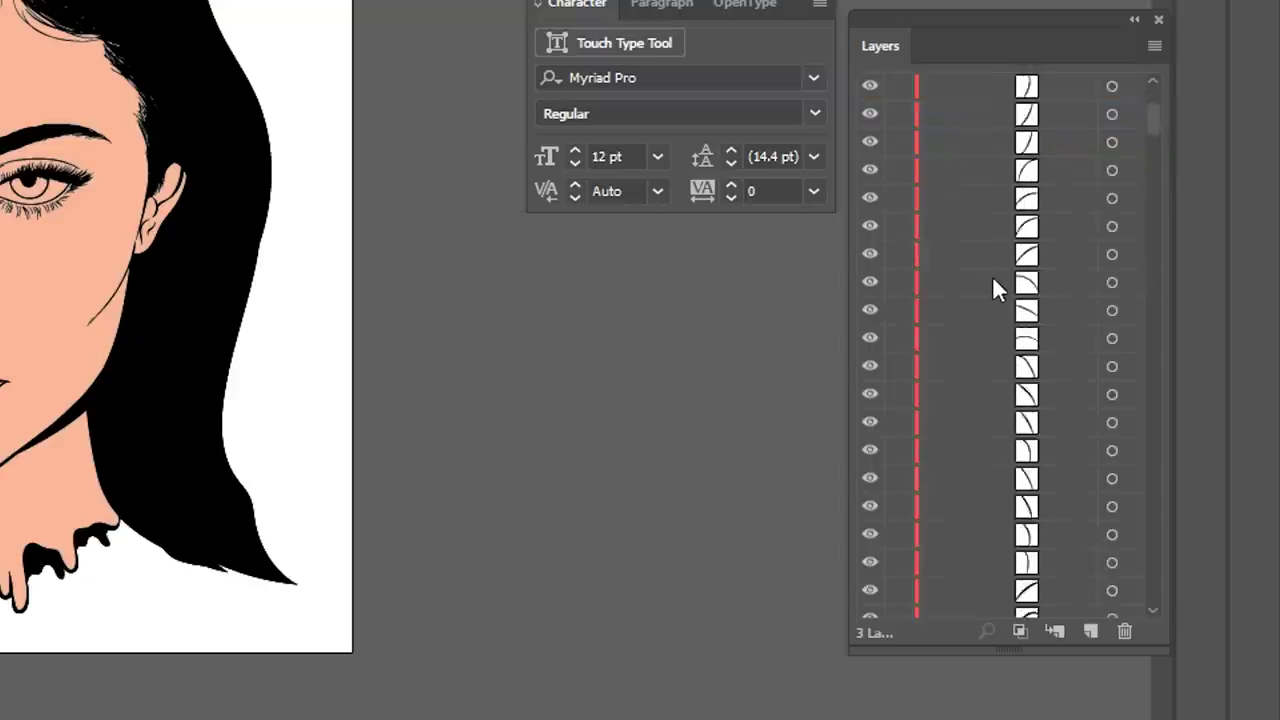
{"action": "scroll", "coordinate": [992, 275], "scroll_direction": "down", "scroll_amount": 5}
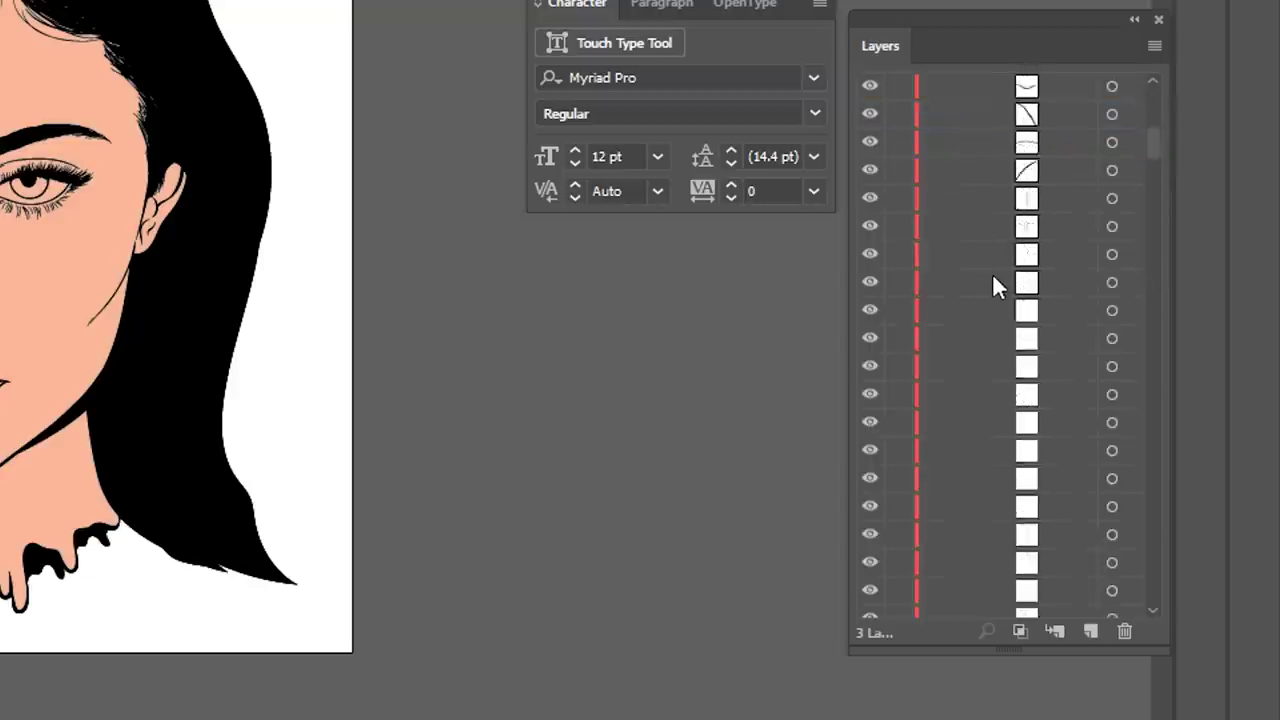
{"action": "scroll", "coordinate": [990, 283], "scroll_direction": "up", "scroll_amount": 3}
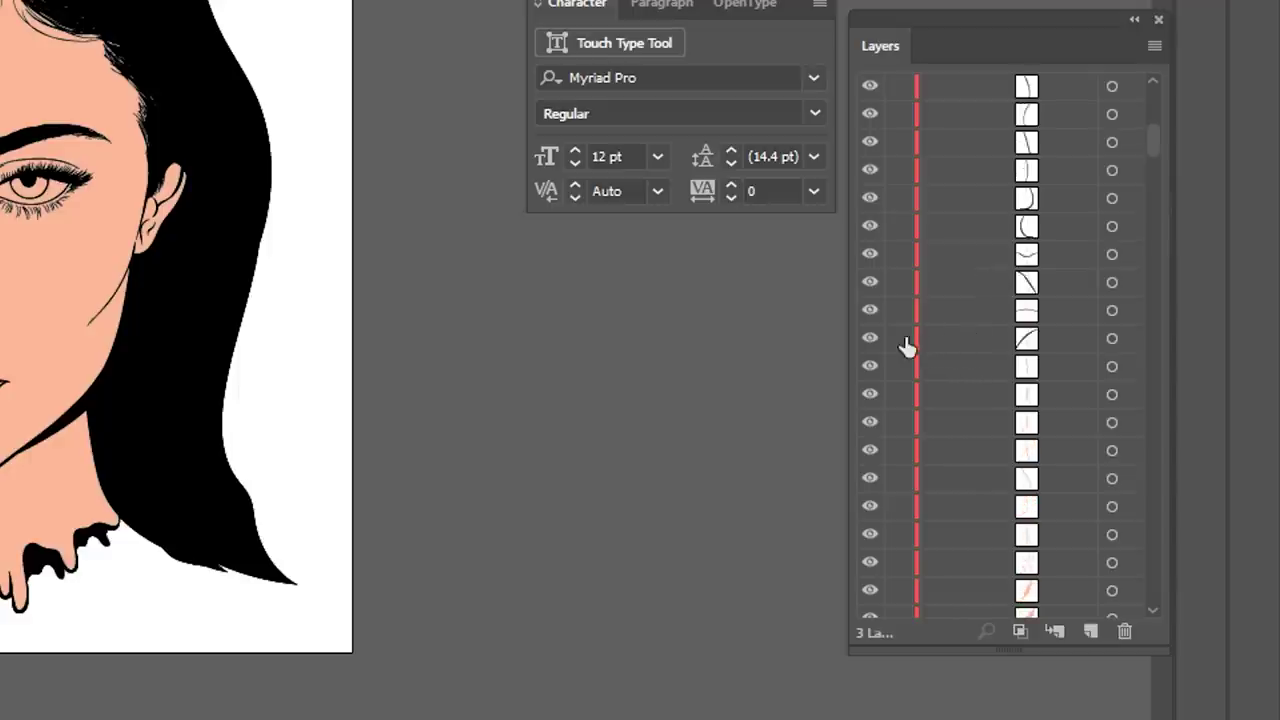
{"action": "left_click_drag", "start_coordinate": [898, 338], "coordinate": [903, 120]}
{"action": "left_click", "coordinate": [900, 116]}
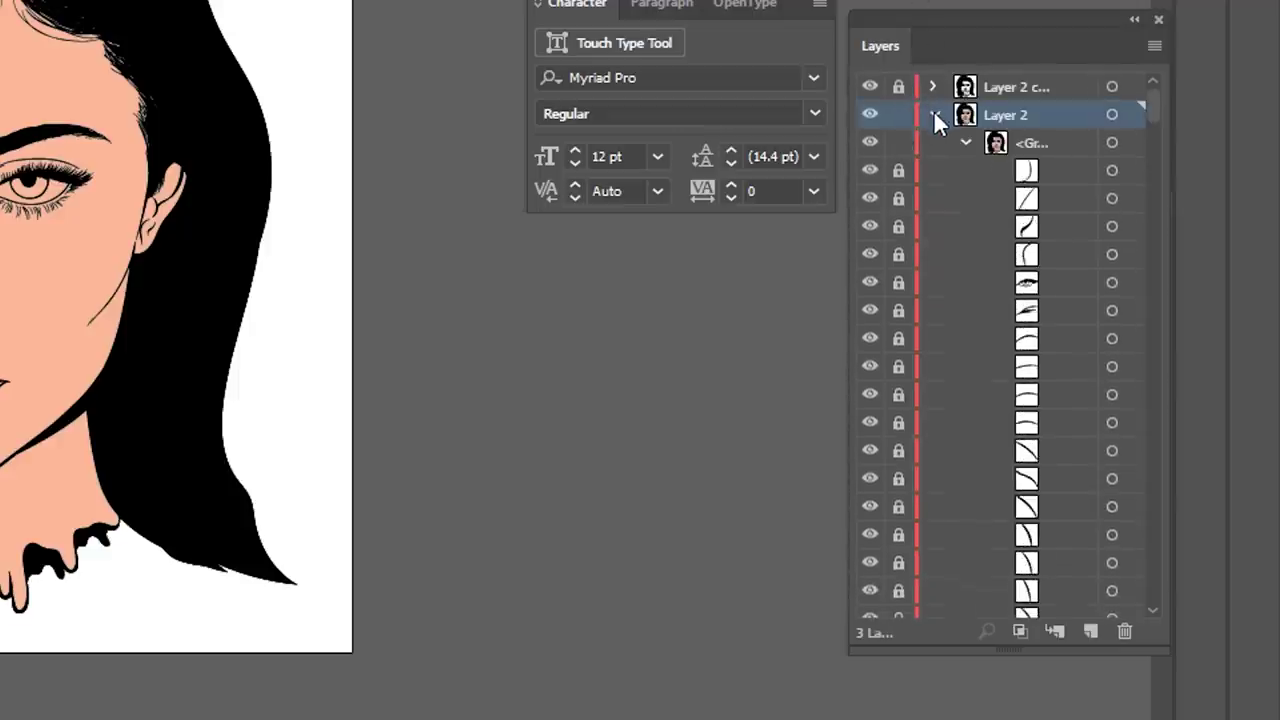
{"action": "left_click", "coordinate": [933, 114]}
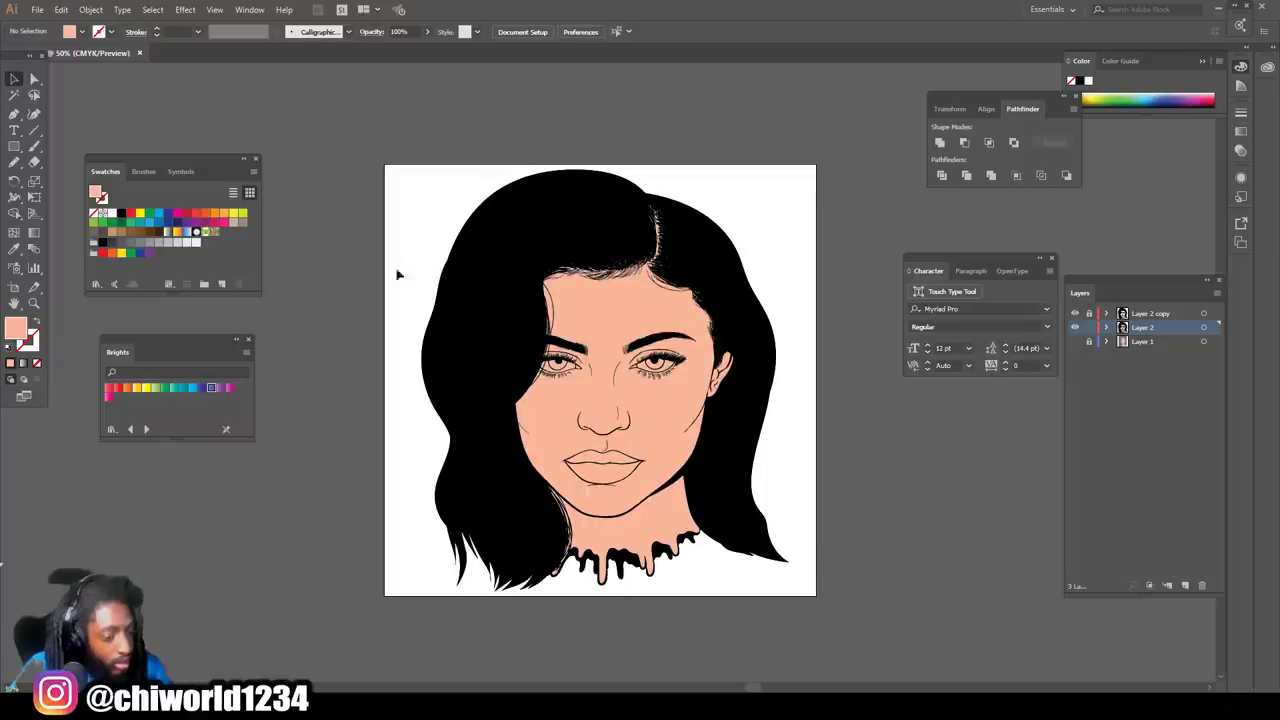
Step: Isolate the merged group and fill the white of the eye beside the hair with the lightest grey swatch
{"action": "scroll", "coordinate": [33, 250], "scroll_direction": "up", "scroll_amount": 1}
{"action": "scroll", "coordinate": [658, 395], "scroll_direction": "up", "scroll_amount": 6}
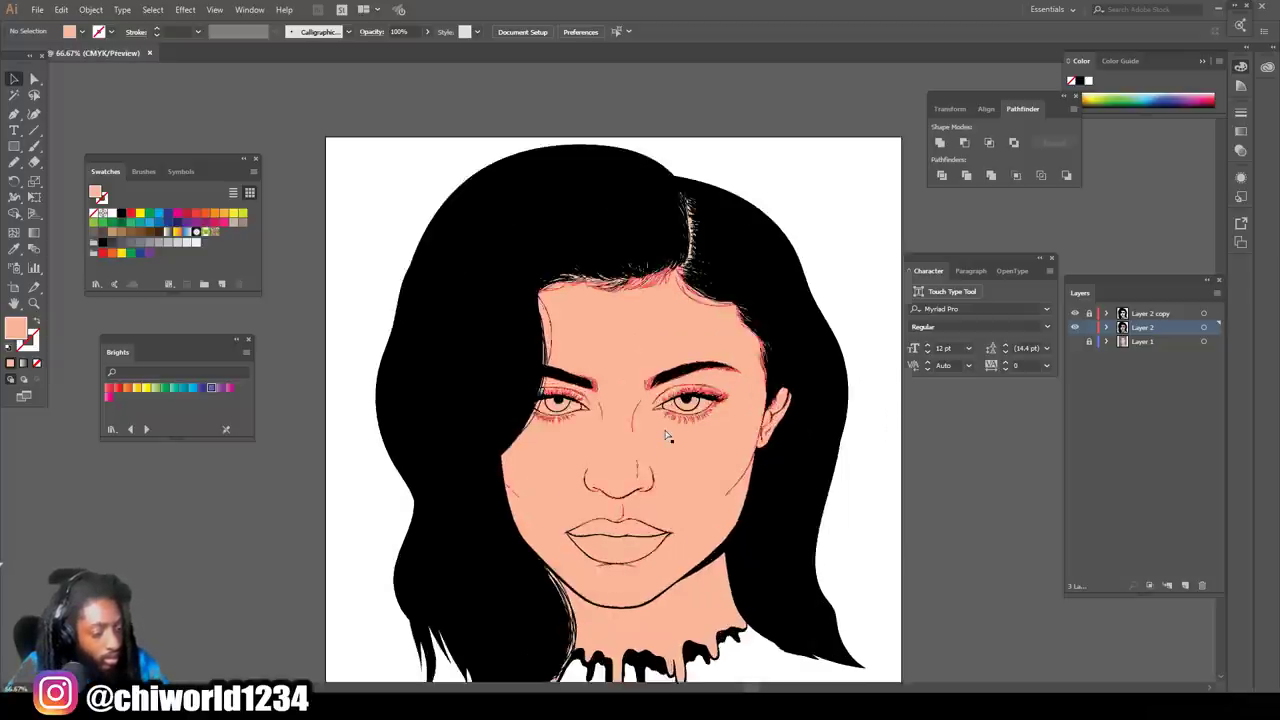
{"action": "scroll", "coordinate": [664, 434], "scroll_direction": "up", "scroll_amount": 3}
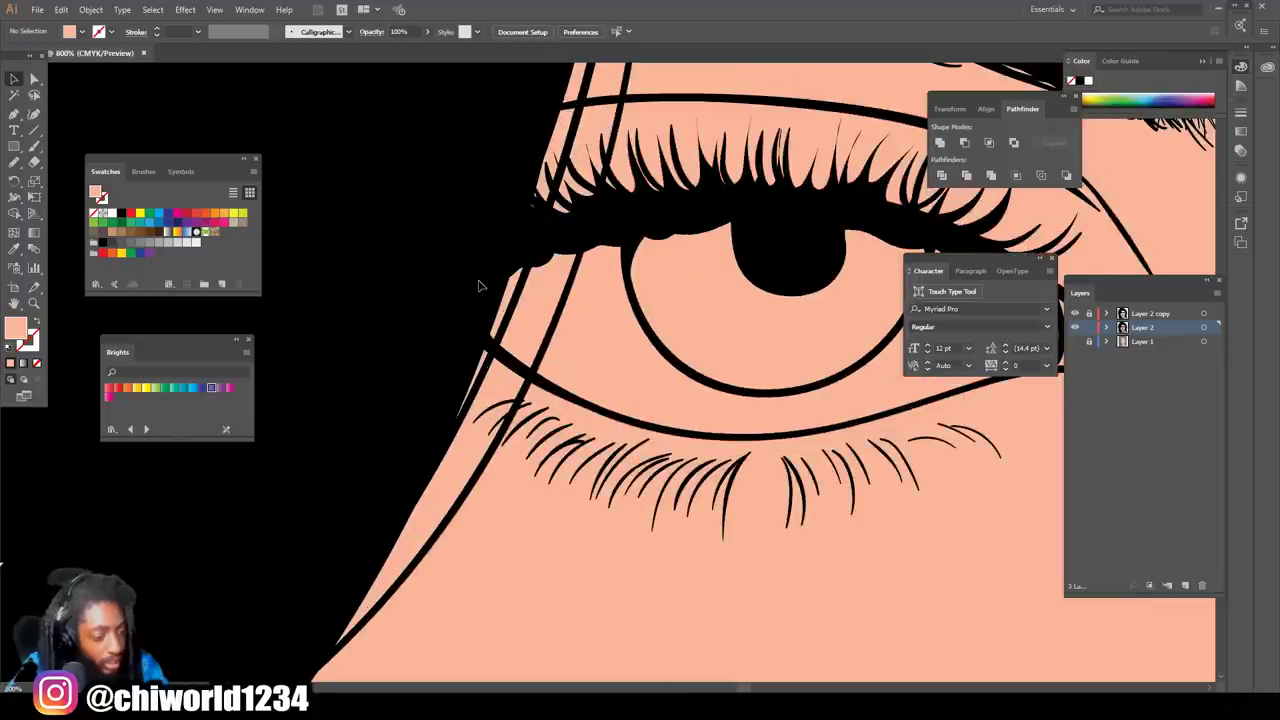
{"action": "left_click", "coordinate": [607, 325]}
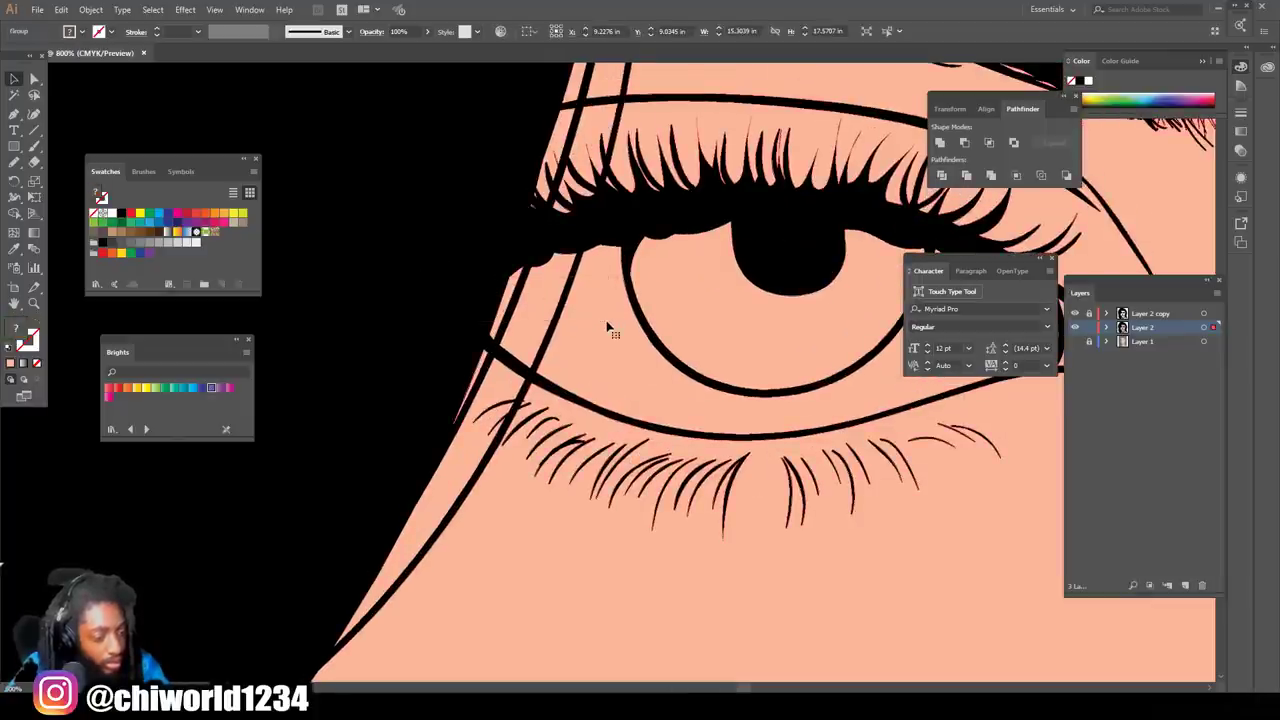
{"action": "right_click", "coordinate": [578, 332]}
{"action": "left_click", "coordinate": [630, 404]}
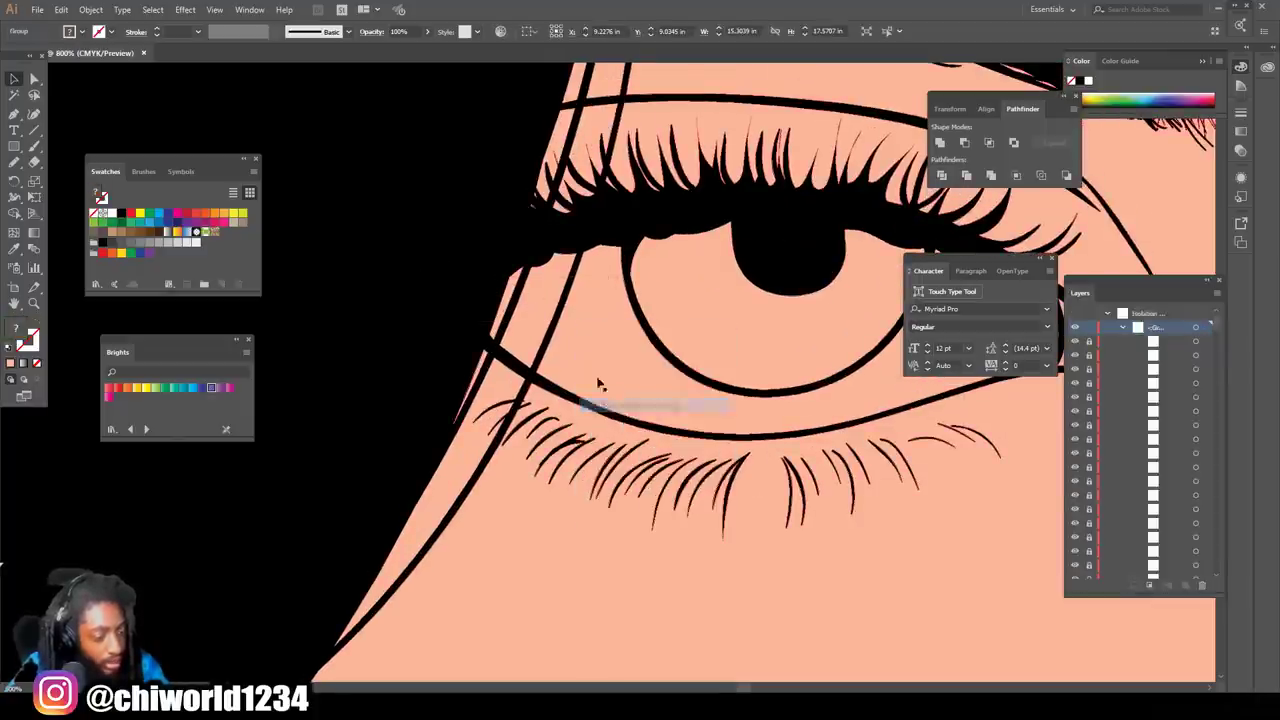
{"action": "left_click_drag", "start_coordinate": [475, 282], "coordinate": [592, 328]}
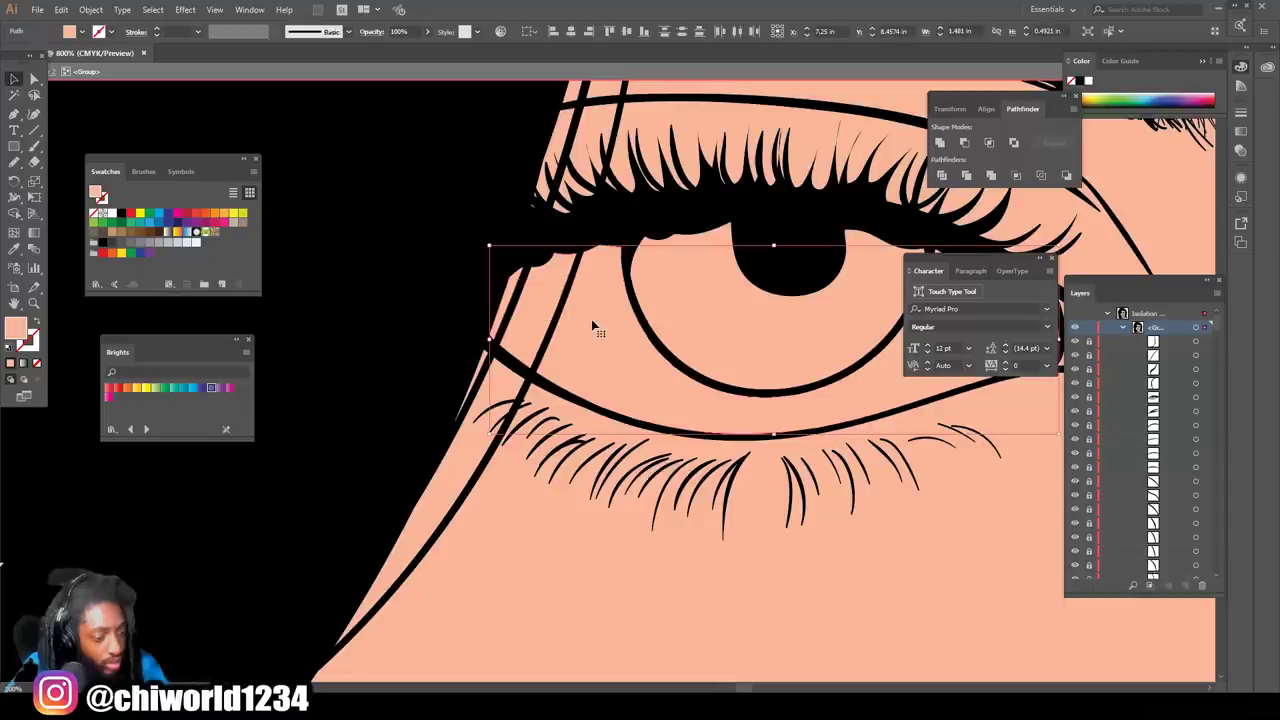
{"action": "left_click", "coordinate": [194, 243]}
{"action": "key", "text": "ctrl+shift+a"}
{"action": "scroll", "coordinate": [337, 257], "scroll_direction": "down", "scroll_amount": 5}
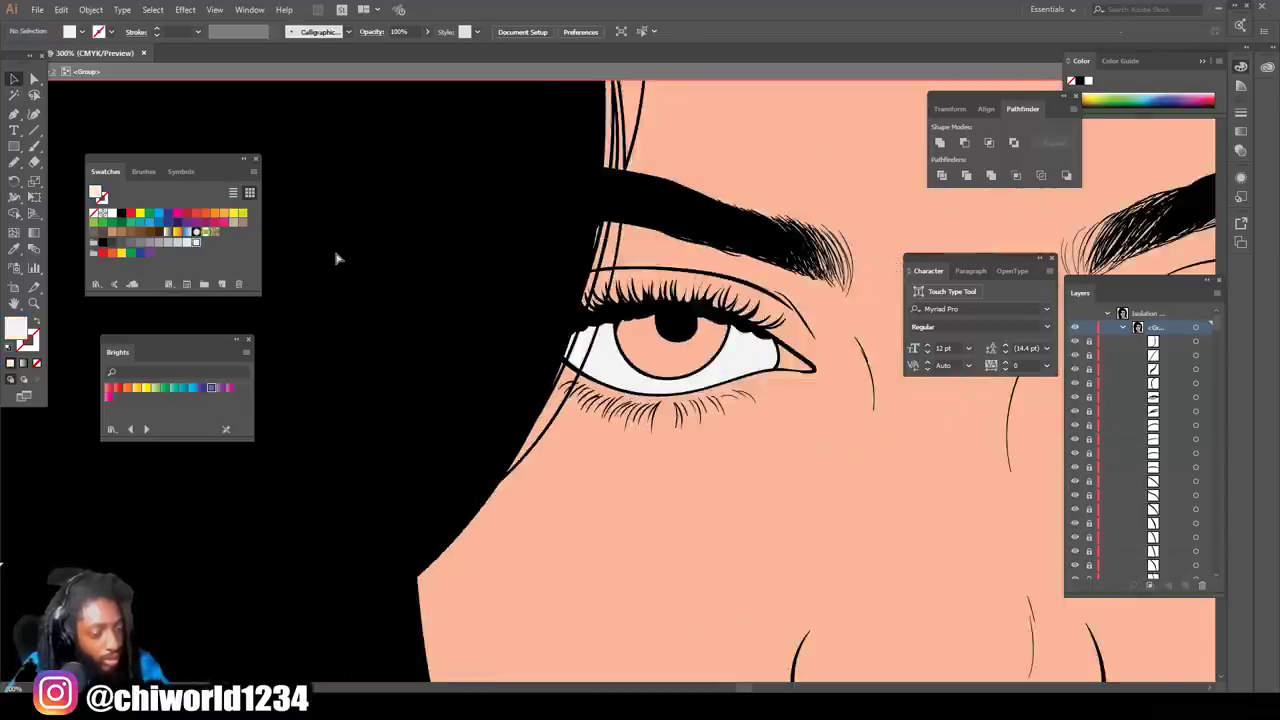
Step: Fill the white of the ear-side eye with the same lightest grey swatch
{"action": "scroll", "coordinate": [546, 368], "scroll_direction": "up", "scroll_amount": 4}
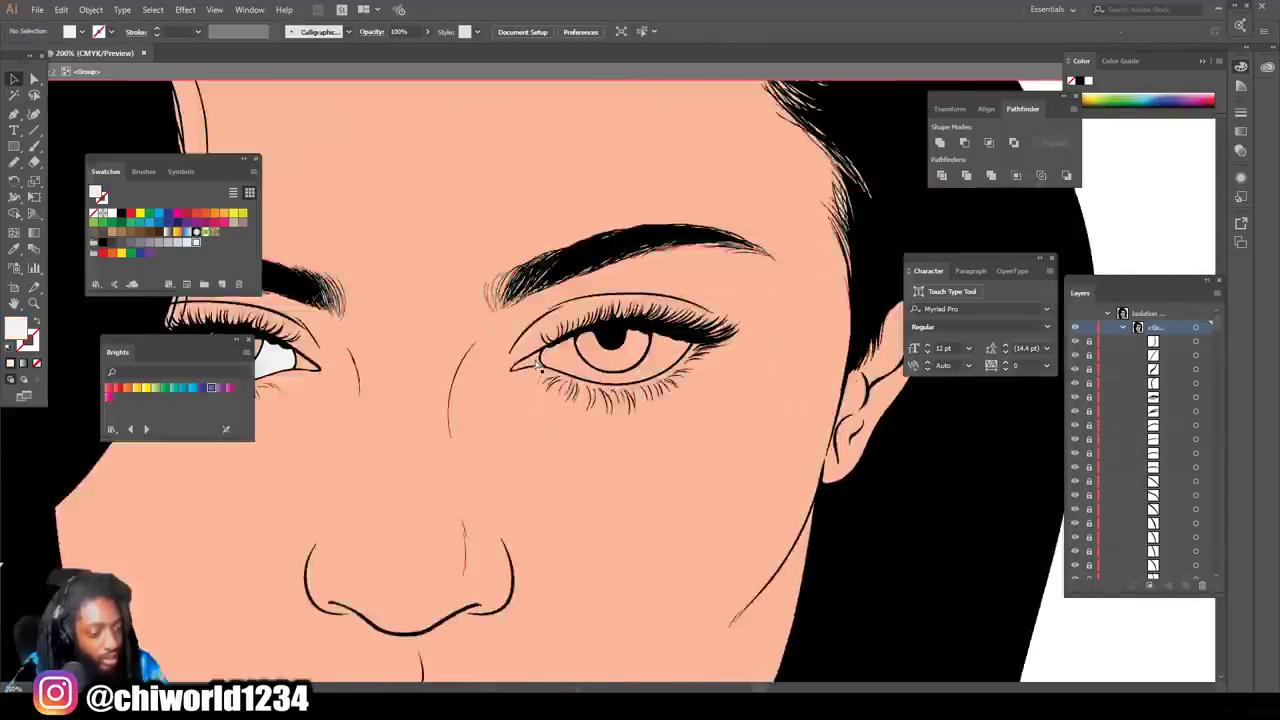
{"action": "scroll", "coordinate": [740, 260], "scroll_direction": "up", "scroll_amount": 1}
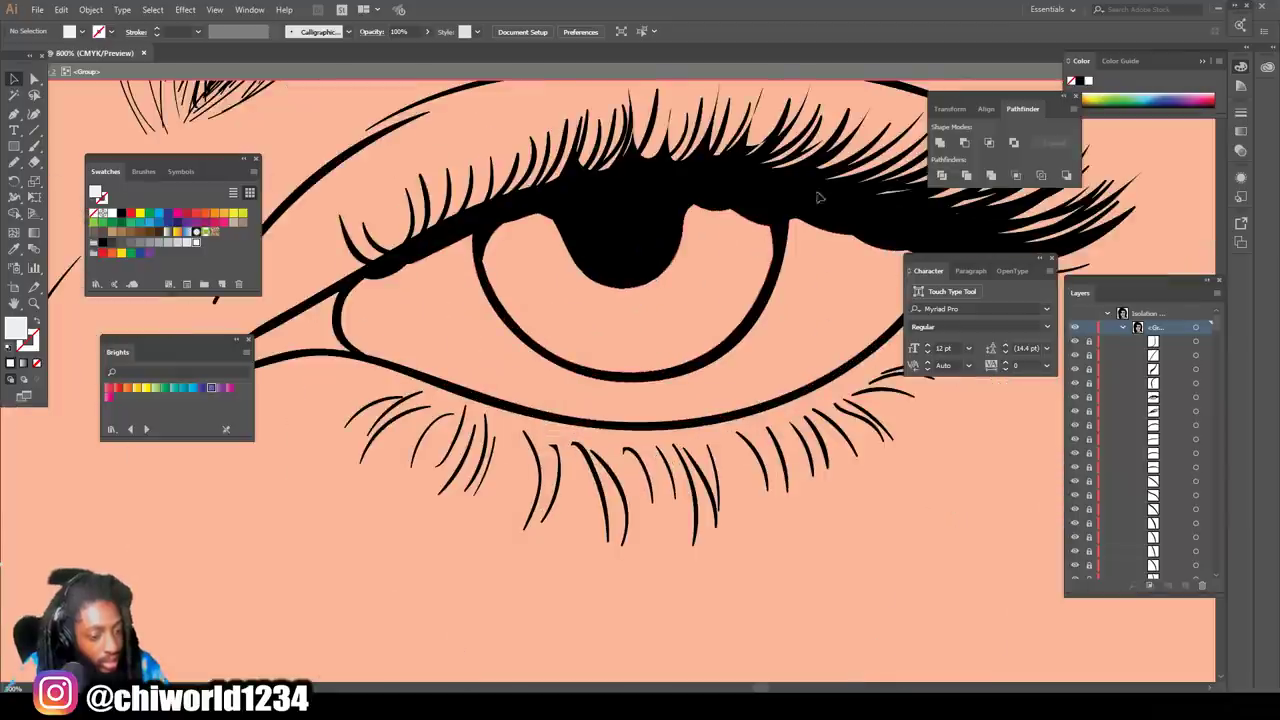
{"action": "left_click", "coordinate": [845, 312]}
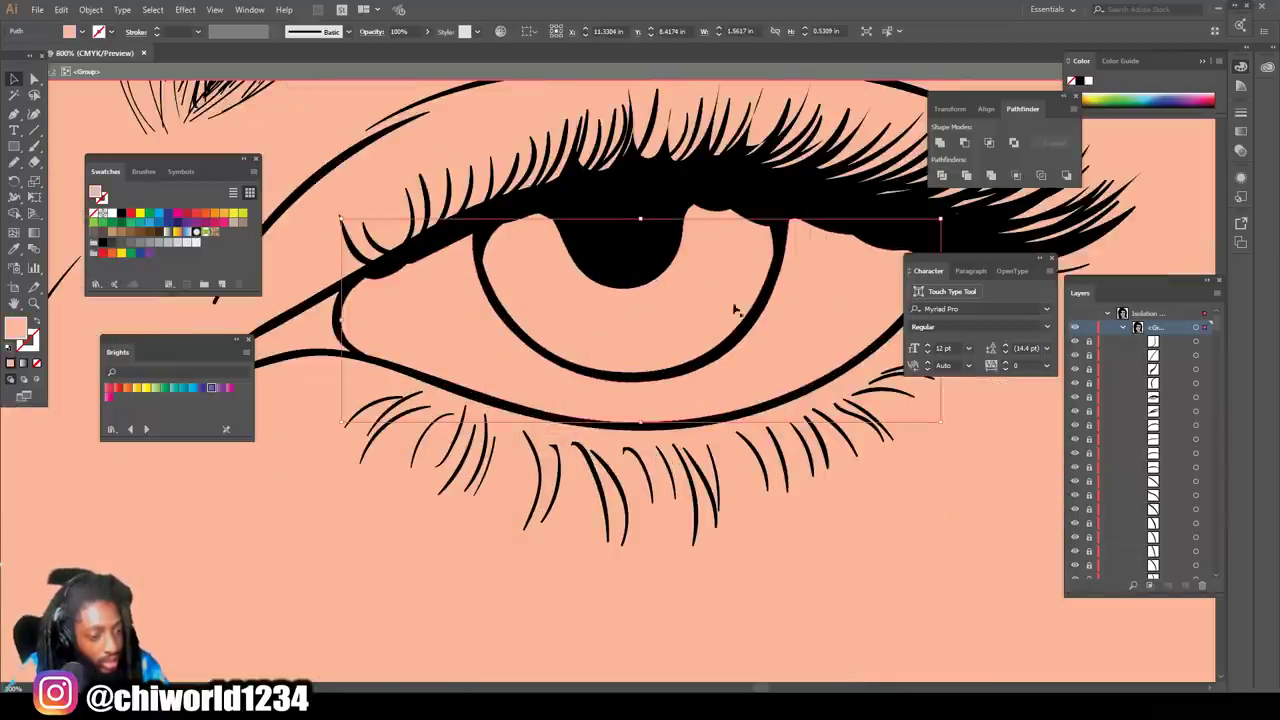
{"action": "left_click", "coordinate": [193, 244]}
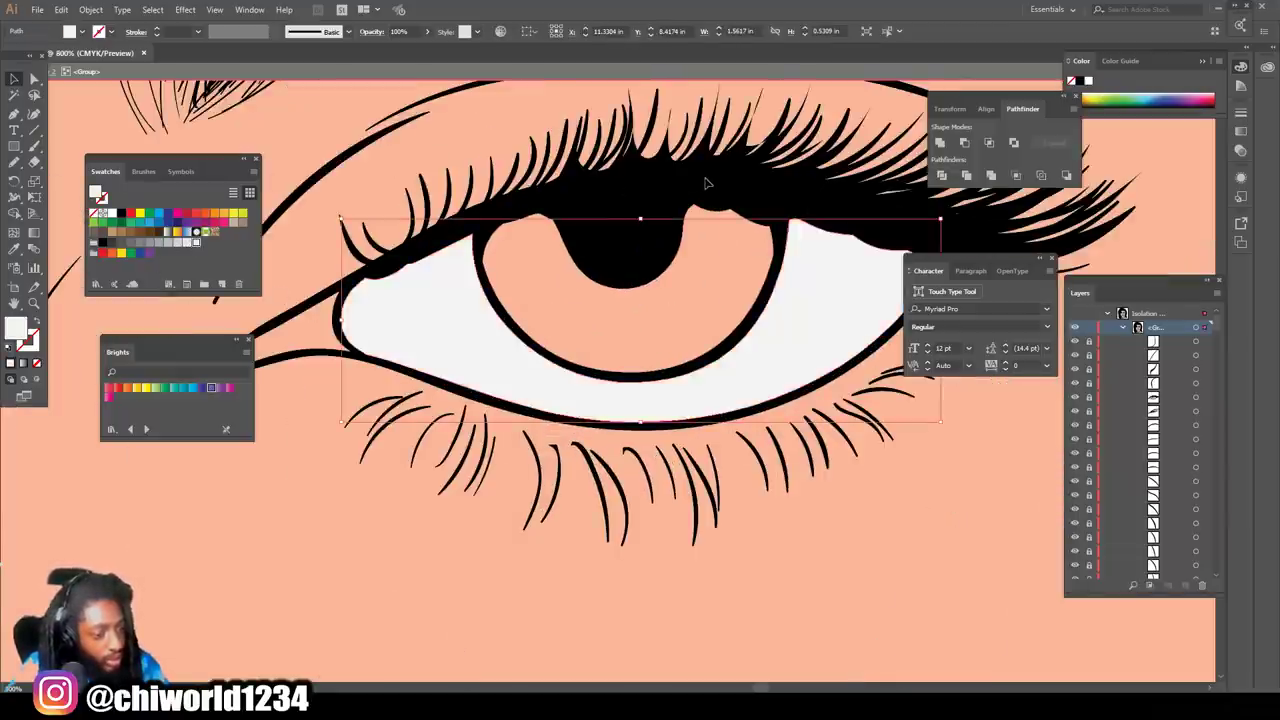
Step: Fill the iris of the ear-side eye with reddish brown, hex AD4D27
{"action": "left_click", "coordinate": [667, 309]}
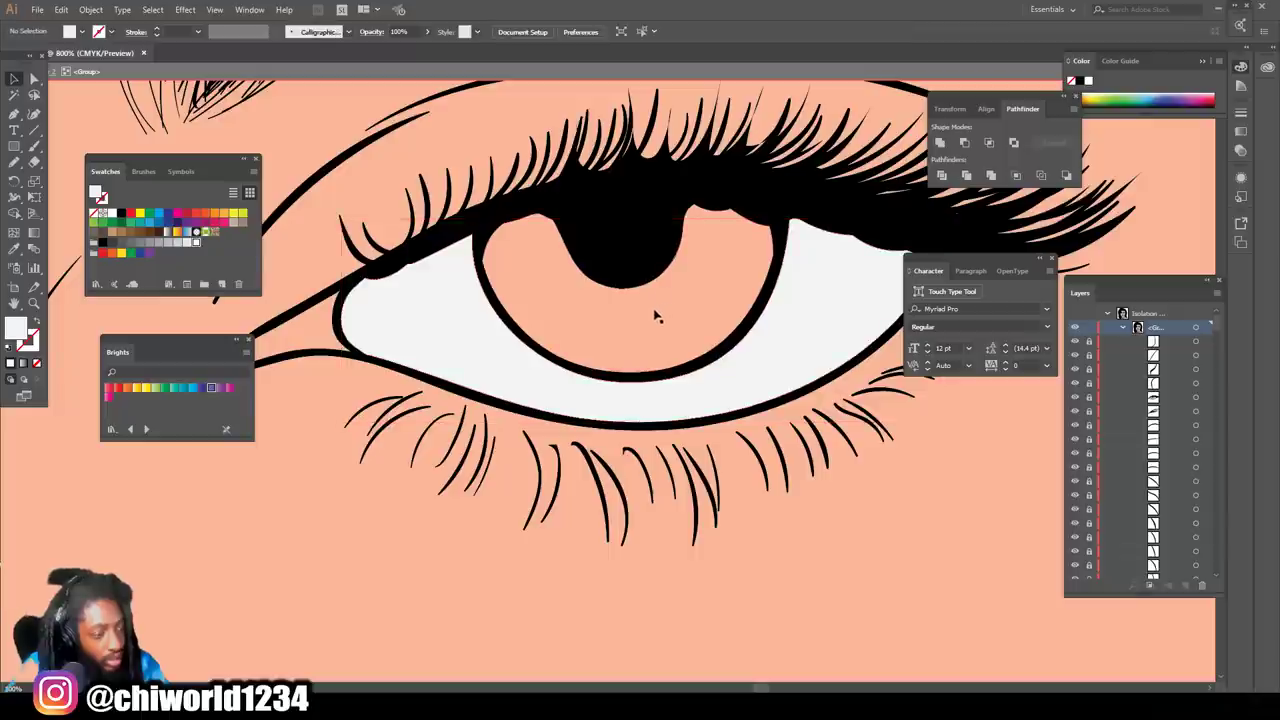
{"action": "left_click", "coordinate": [583, 309]}
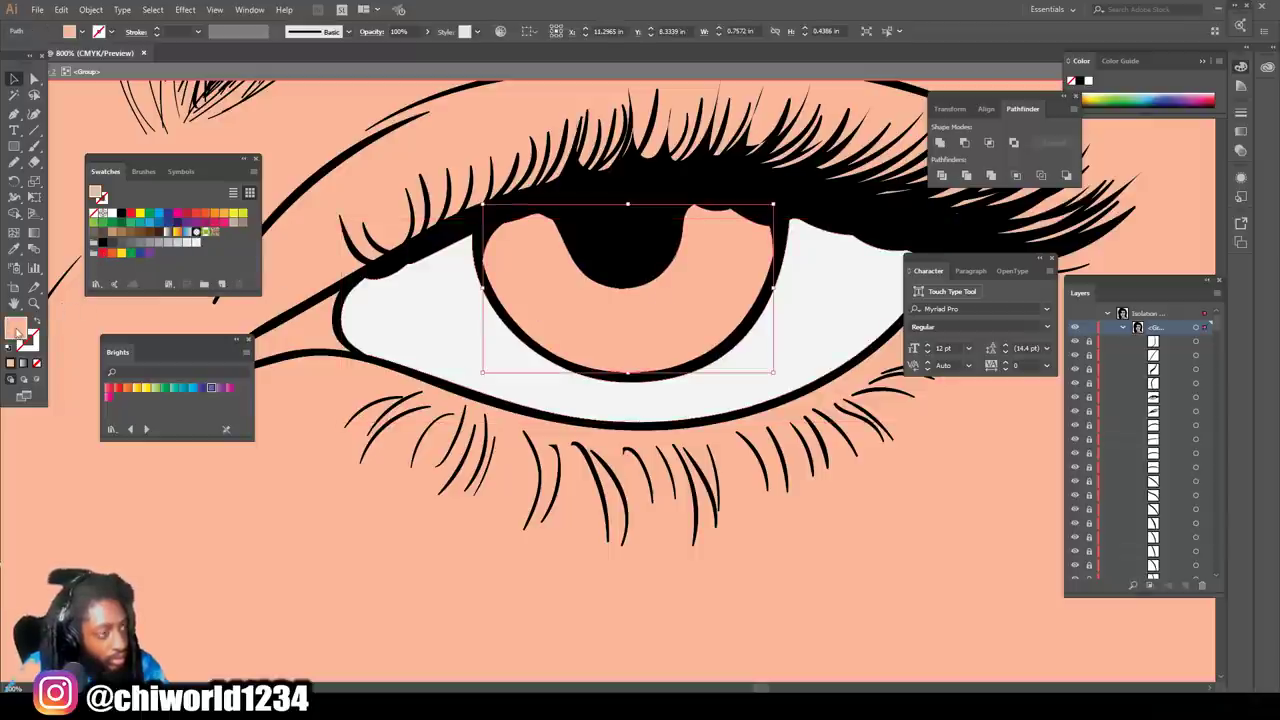
{"action": "double_click", "coordinate": [15, 328]}
{"action": "mouse_move", "coordinate": [133, 50]}
{"action": "left_mouse_down"}
{"action": "mouse_move", "coordinate": [140, 118]}
{"action": "mouse_move", "coordinate": [147, 101]}
{"action": "left_mouse_up"}
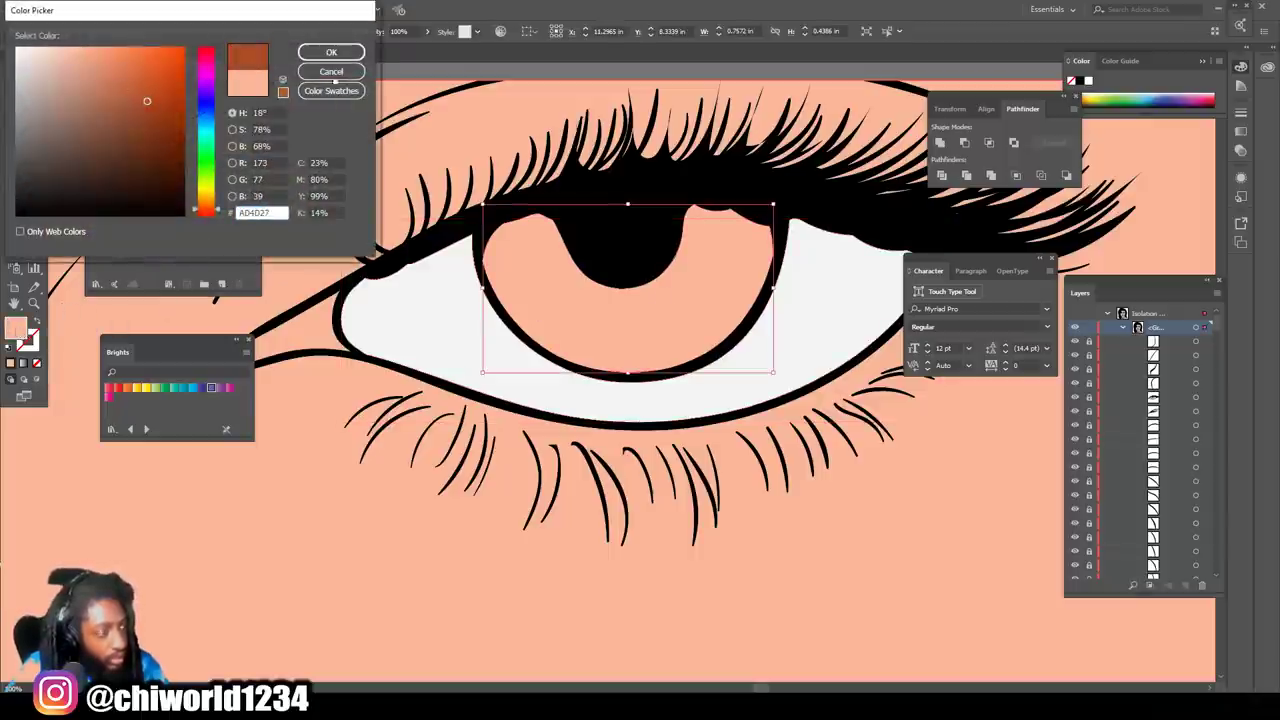
{"action": "left_click", "coordinate": [331, 52]}
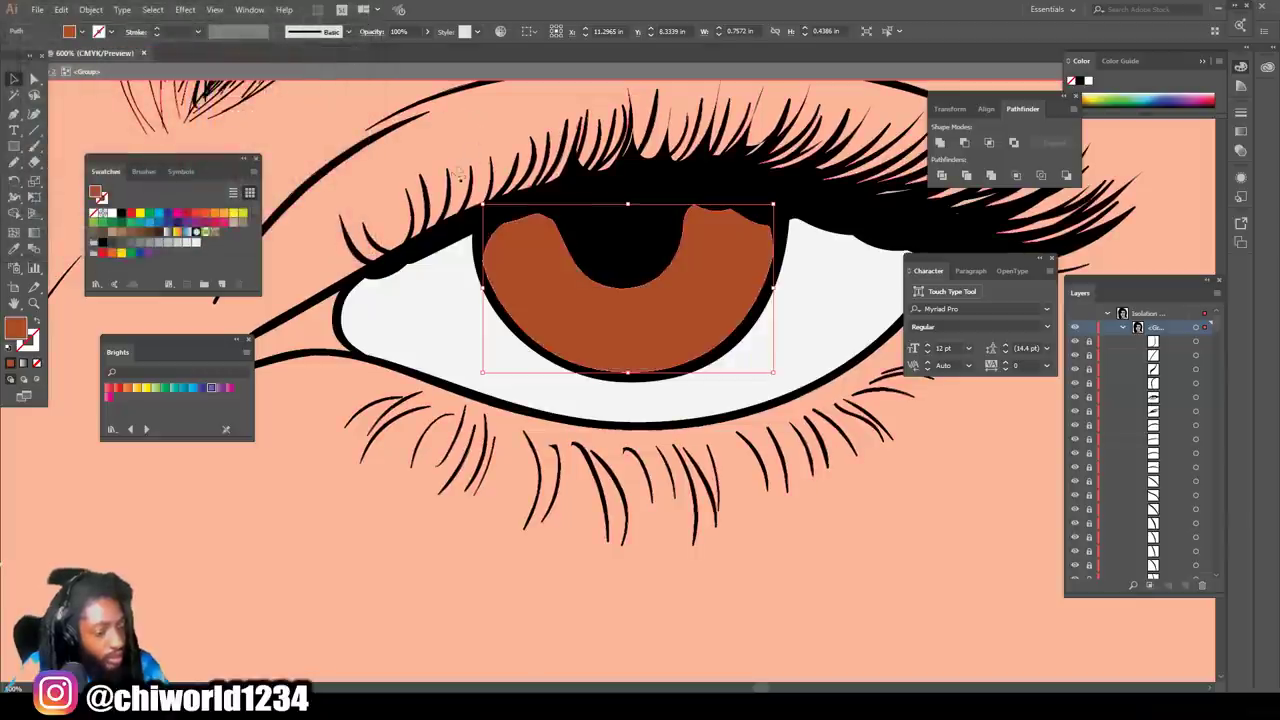
{"action": "key", "text": "ctrl+minus"}
{"action": "key", "text": "ctrl+minus"}
{"action": "key", "text": "ctrl+minus"}
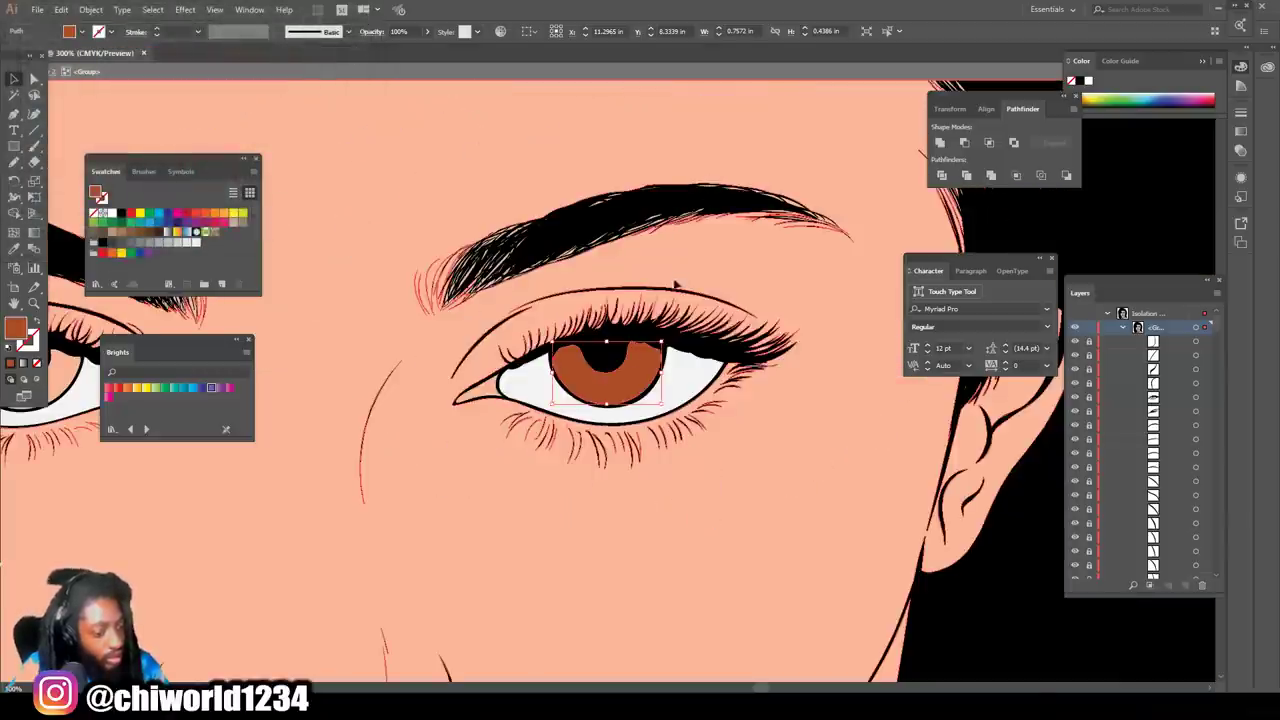
{"action": "left_click", "coordinate": [702, 345]}
Step: Copy the reddish-brown iris fill to the iris beside the hair using the Eyedropper, and clear the selection
{"action": "scroll", "coordinate": [630, 346], "scroll_direction": "left", "scroll_amount": 2}
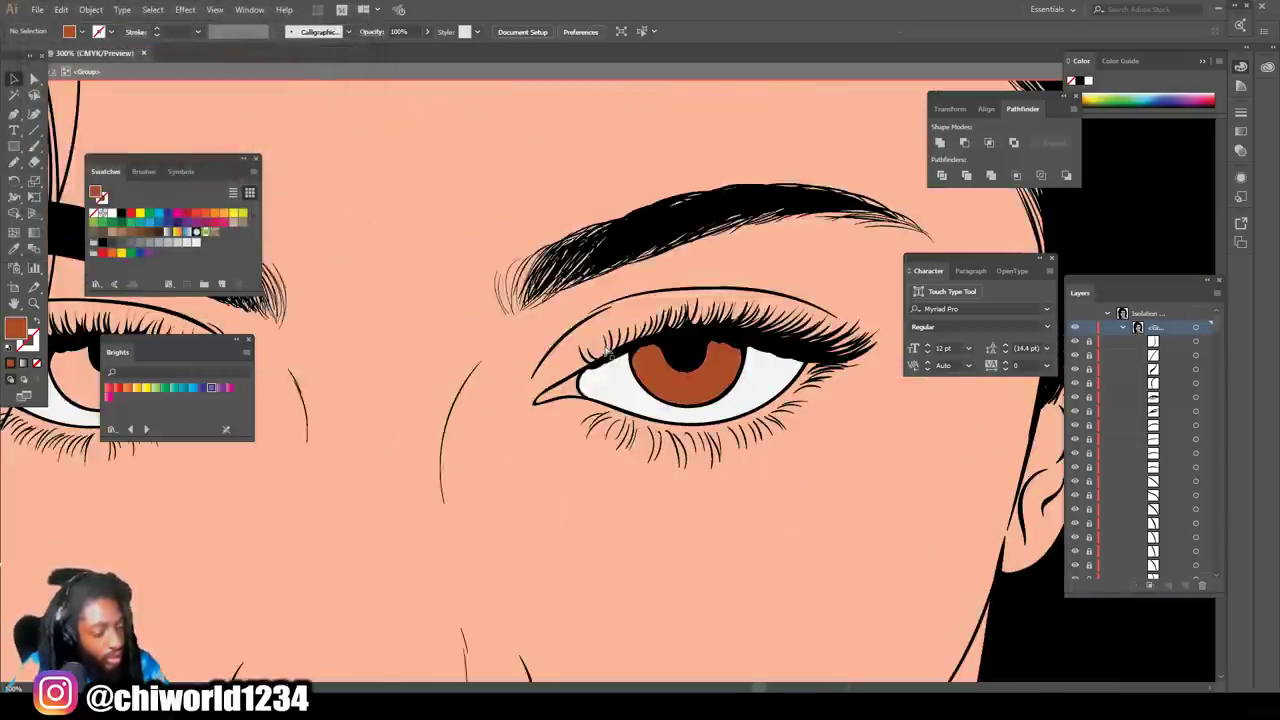
{"action": "scroll", "coordinate": [598, 343], "scroll_direction": "left", "scroll_amount": 3}
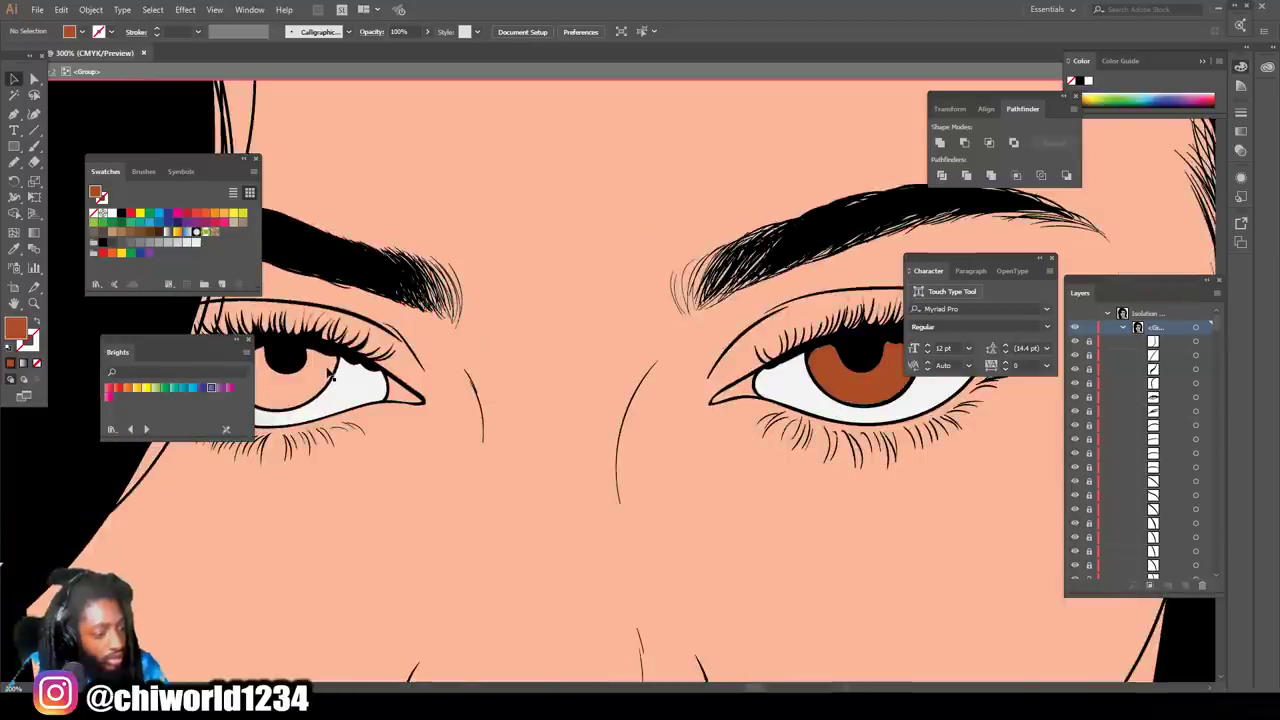
{"action": "left_click", "coordinate": [325, 374]}
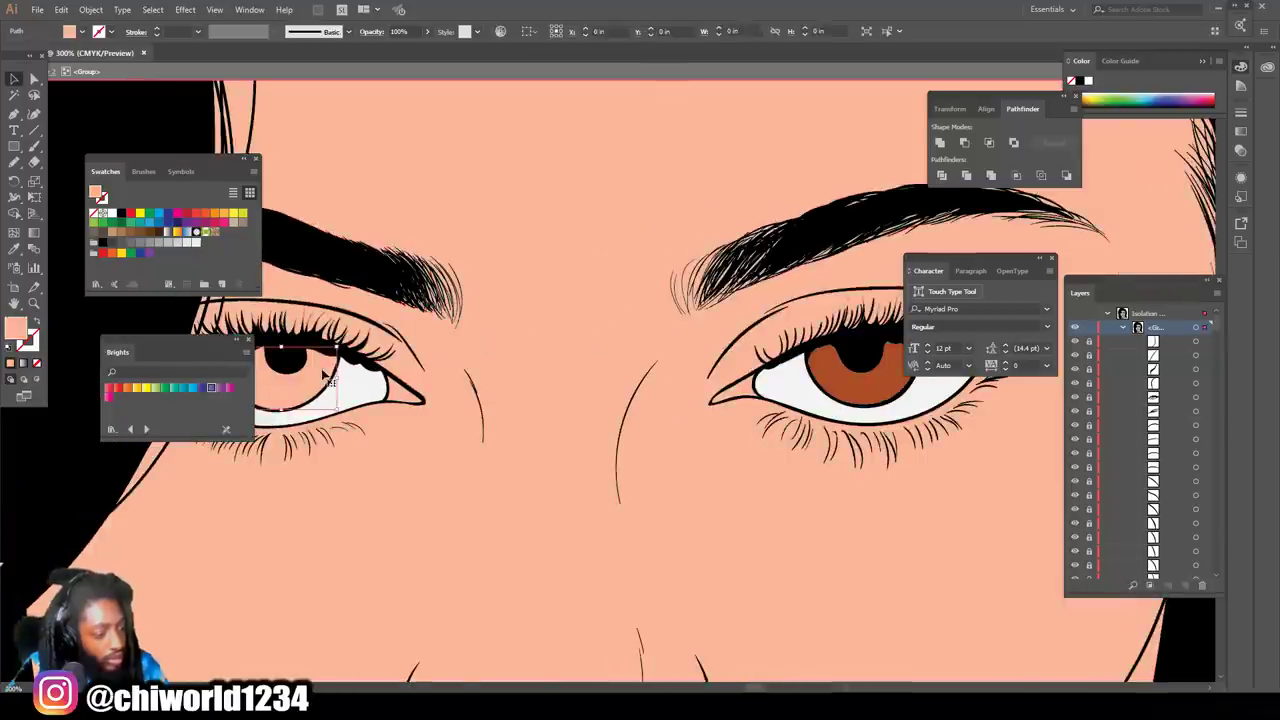
{"action": "left_click", "coordinate": [13, 254]}
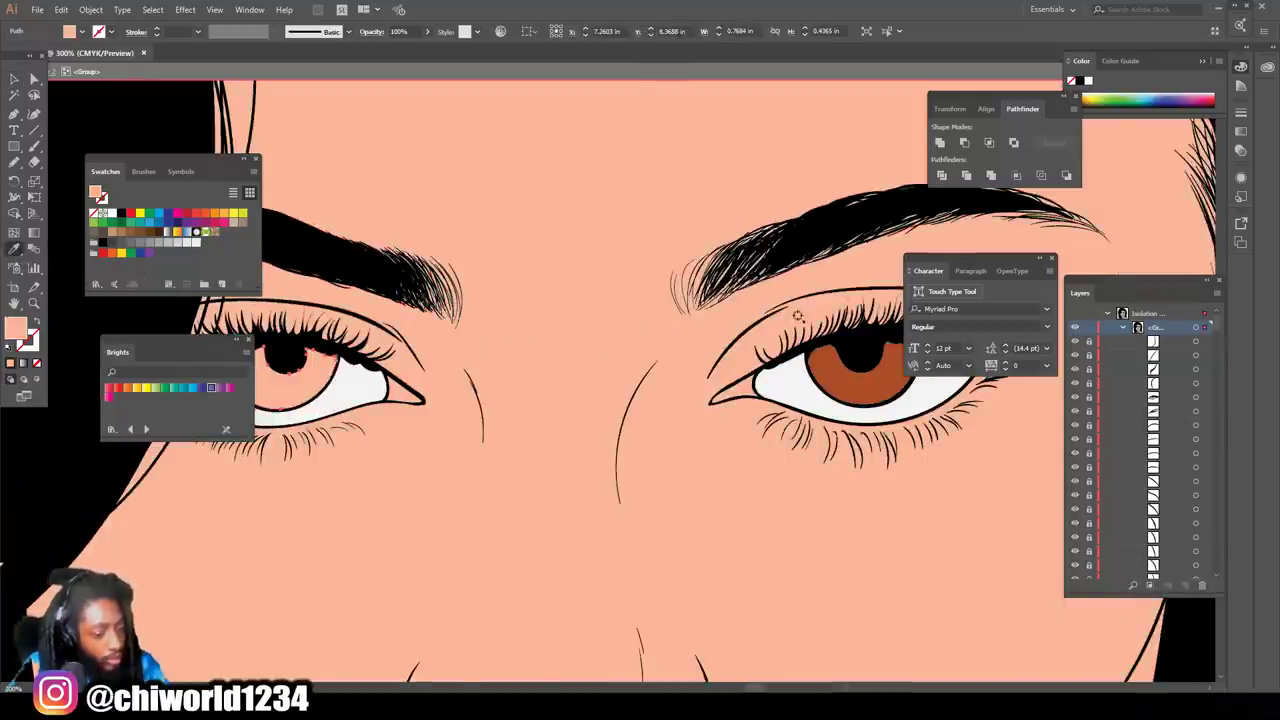
{"action": "left_click", "coordinate": [826, 374]}
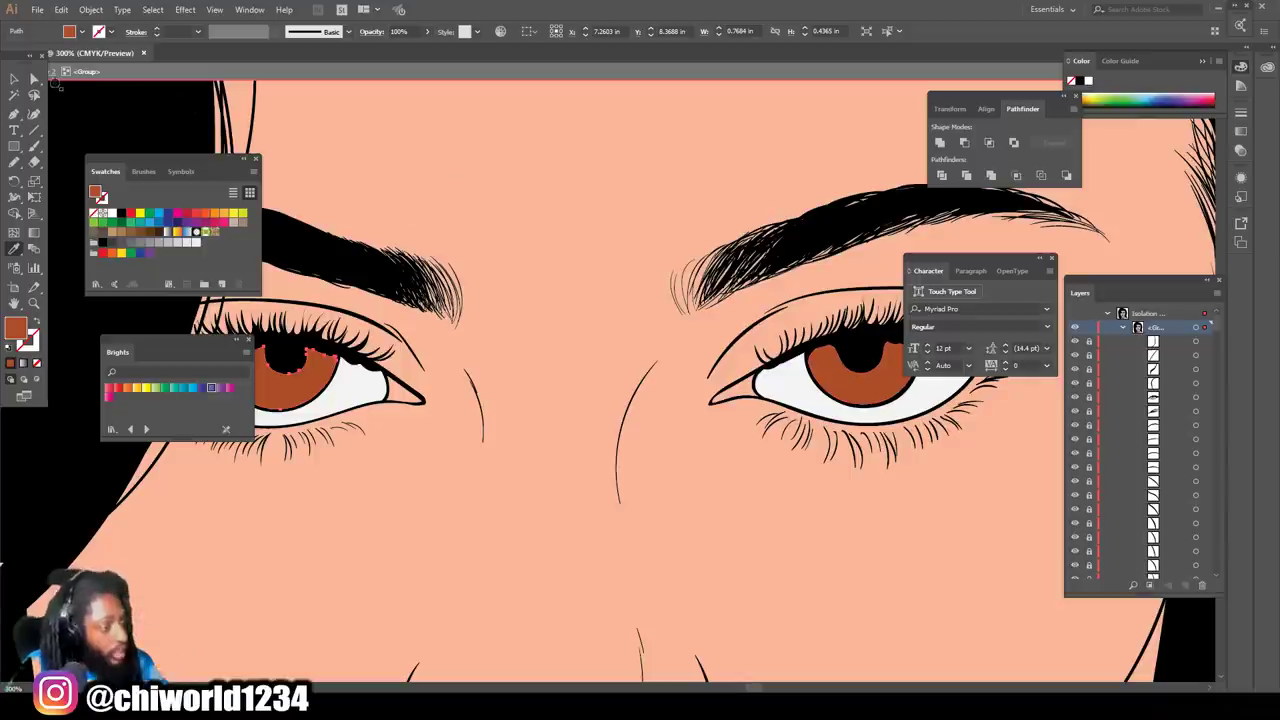
{"action": "left_click", "coordinate": [13, 78]}
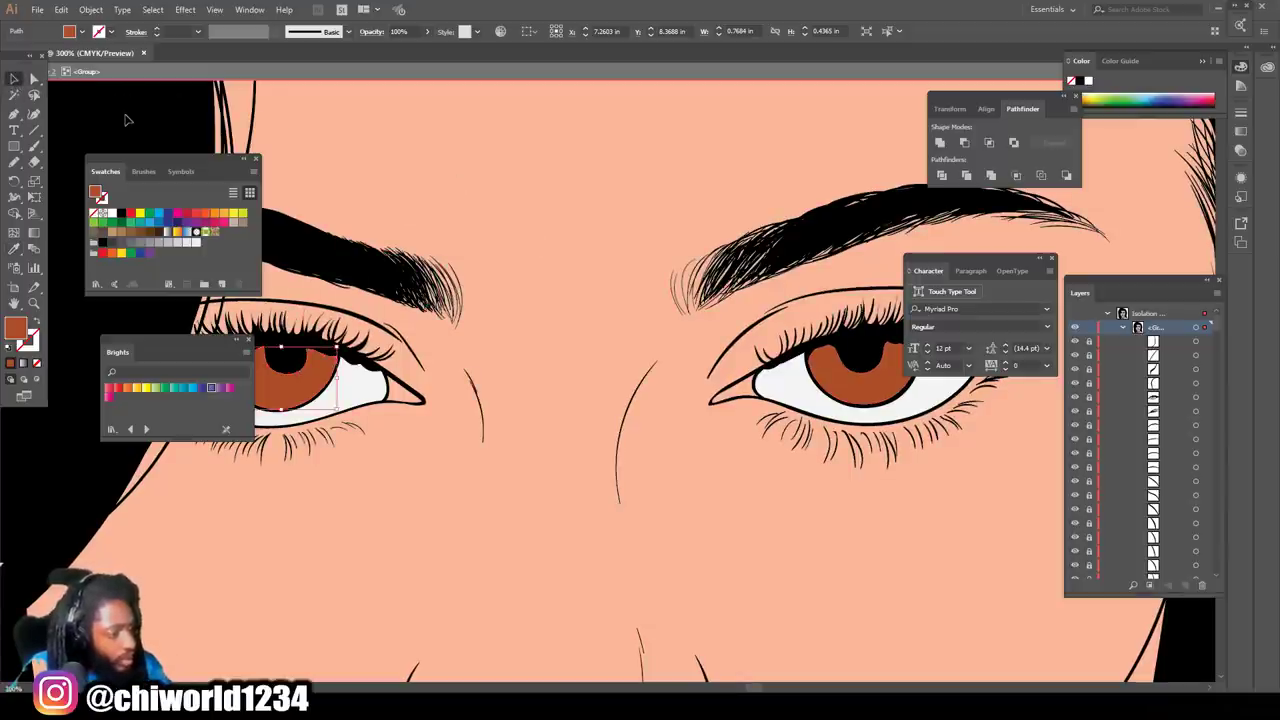
{"action": "key", "text": "ctrl+shift+a"}
Step: Select the upper and lower lip shapes together and fill them with pink, hex EA637A
{"action": "key", "text": "ctrl+minus"}
{"action": "key", "text": "ctrl+minus"}
{"action": "key", "text": "ctrl+minus"}
{"action": "key", "text": "ctrl+minus"}
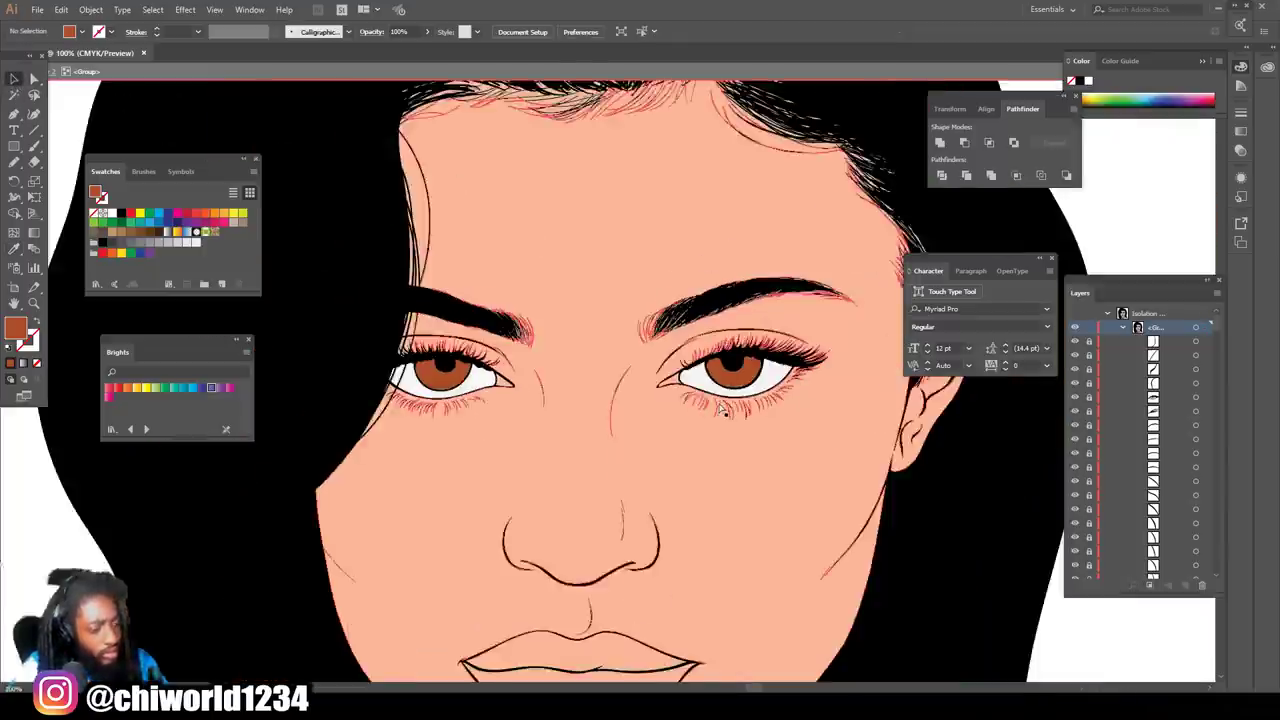
{"action": "scroll", "coordinate": [748, 449], "scroll_direction": "down", "scroll_amount": 5}
{"action": "key", "text": "ctrl+plus"}
{"action": "key", "text": "ctrl+plus"}
{"action": "key", "text": "ctrl+plus"}
{"action": "key", "text": "ctrl+plus"}
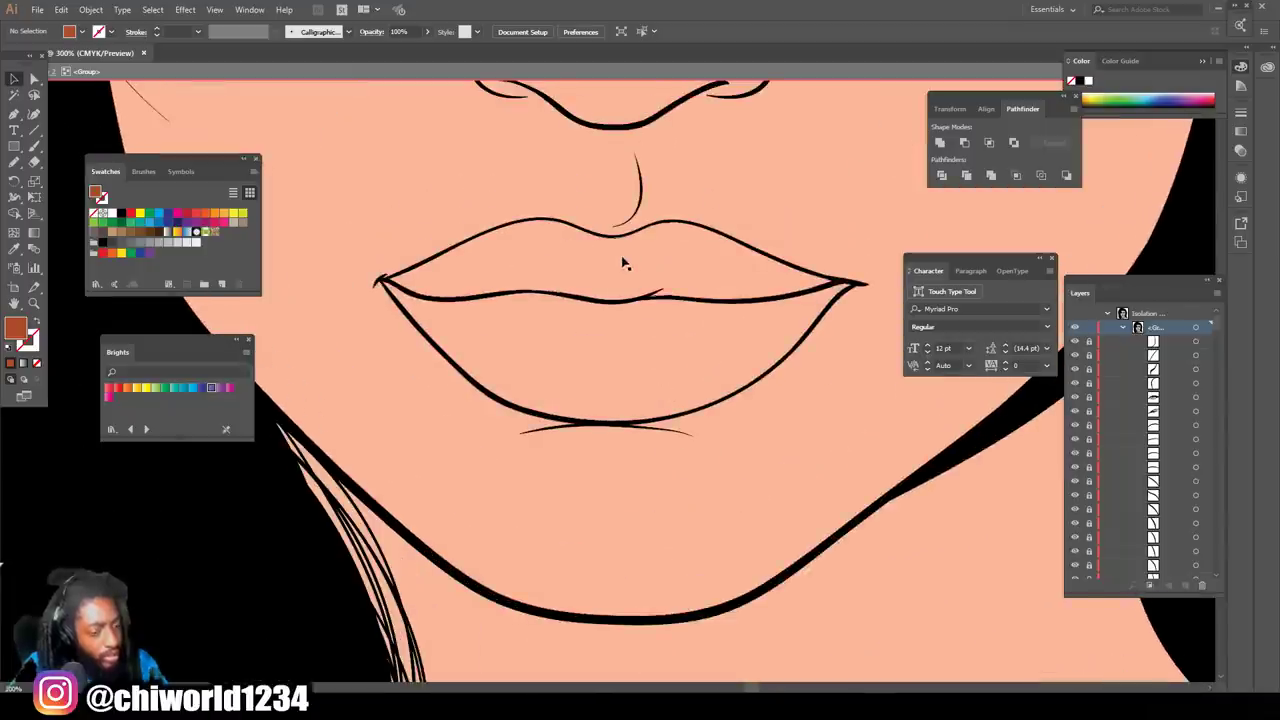
{"action": "left_click", "coordinate": [622, 265]}
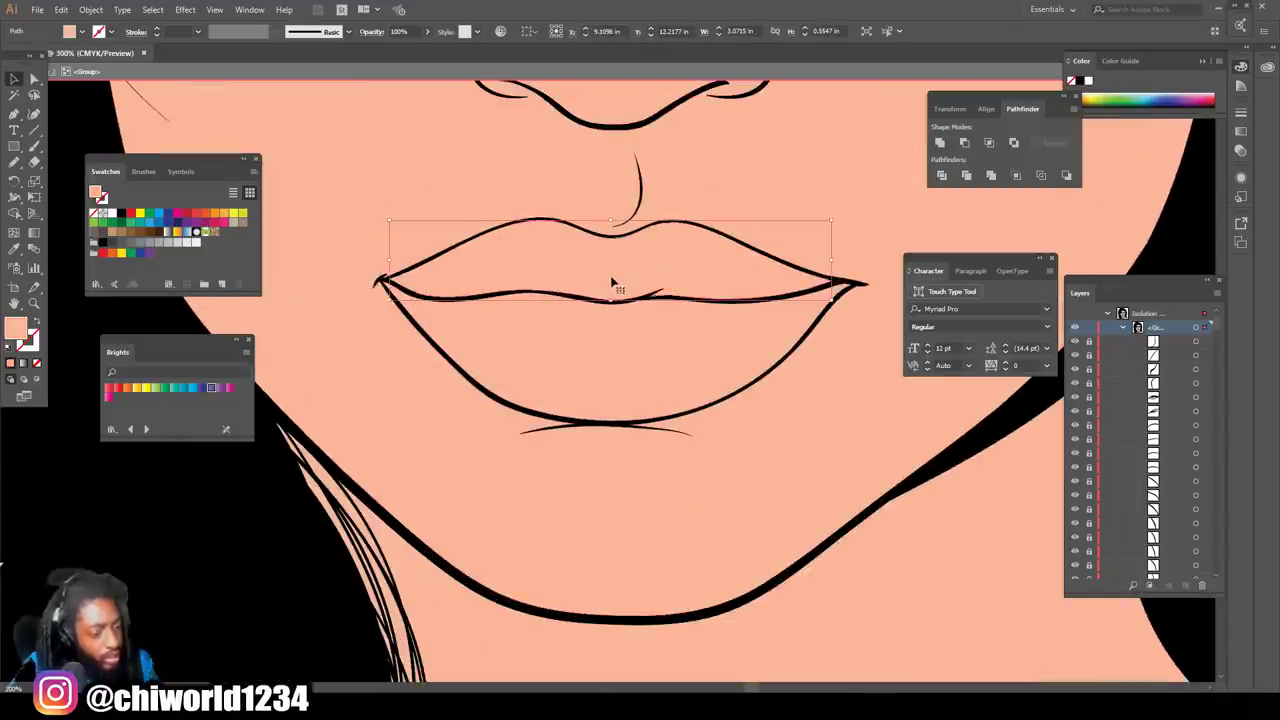
{"action": "left_click", "coordinate": [606, 350], "text": "shift"}
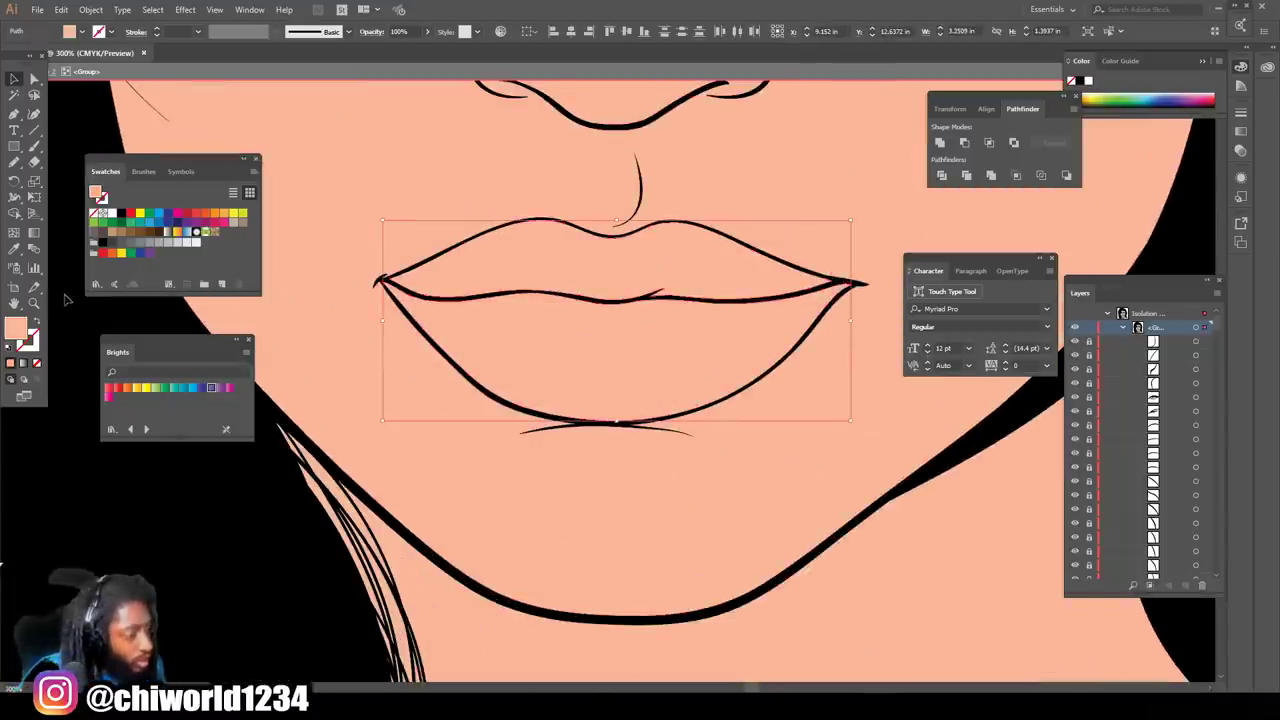
{"action": "double_click", "coordinate": [22, 325]}
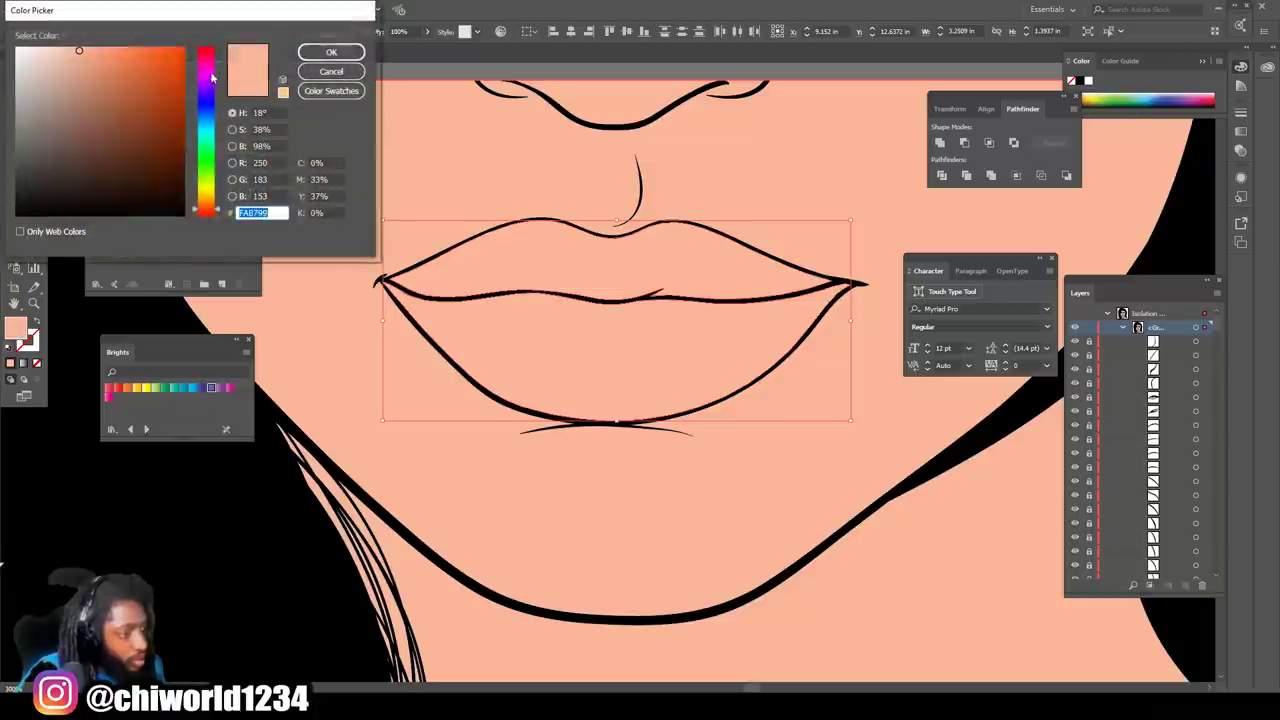
{"action": "left_click", "coordinate": [208, 58]}
{"action": "left_click_drag", "start_coordinate": [105, 93], "coordinate": [121, 48]}
{"action": "left_click_drag", "start_coordinate": [199, 58], "coordinate": [115, 59]}
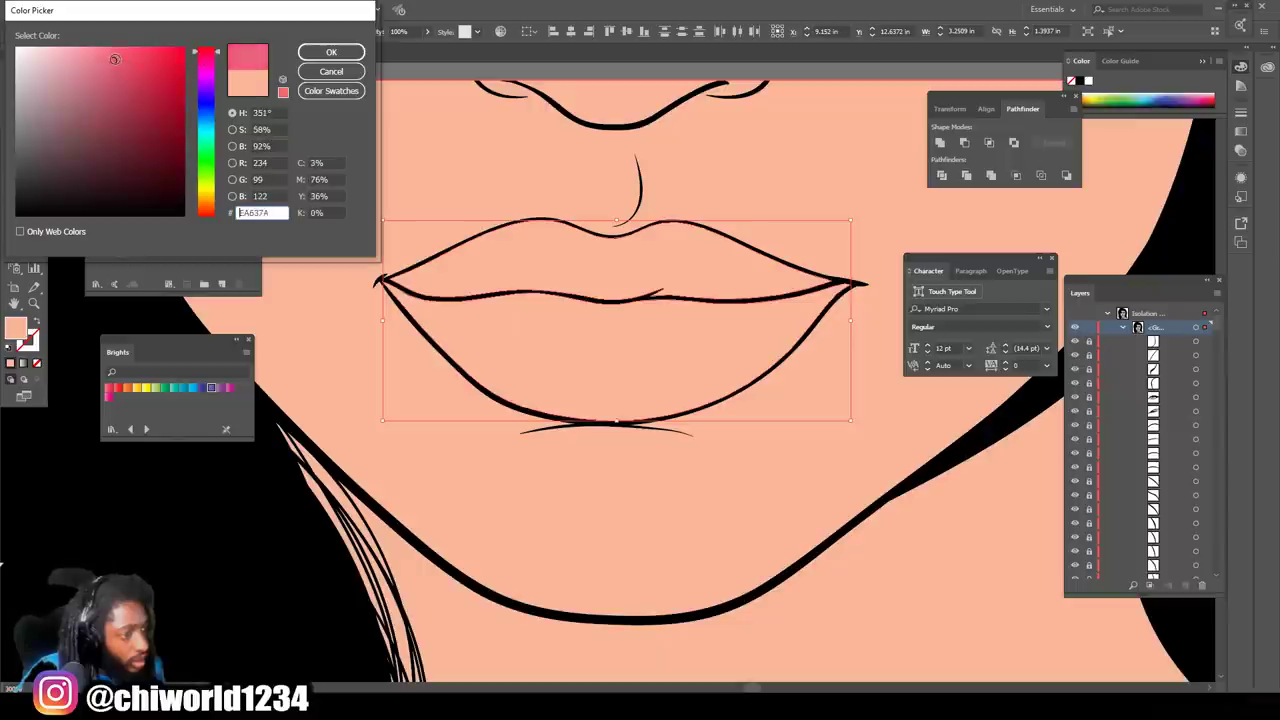
{"action": "left_click", "coordinate": [329, 53]}
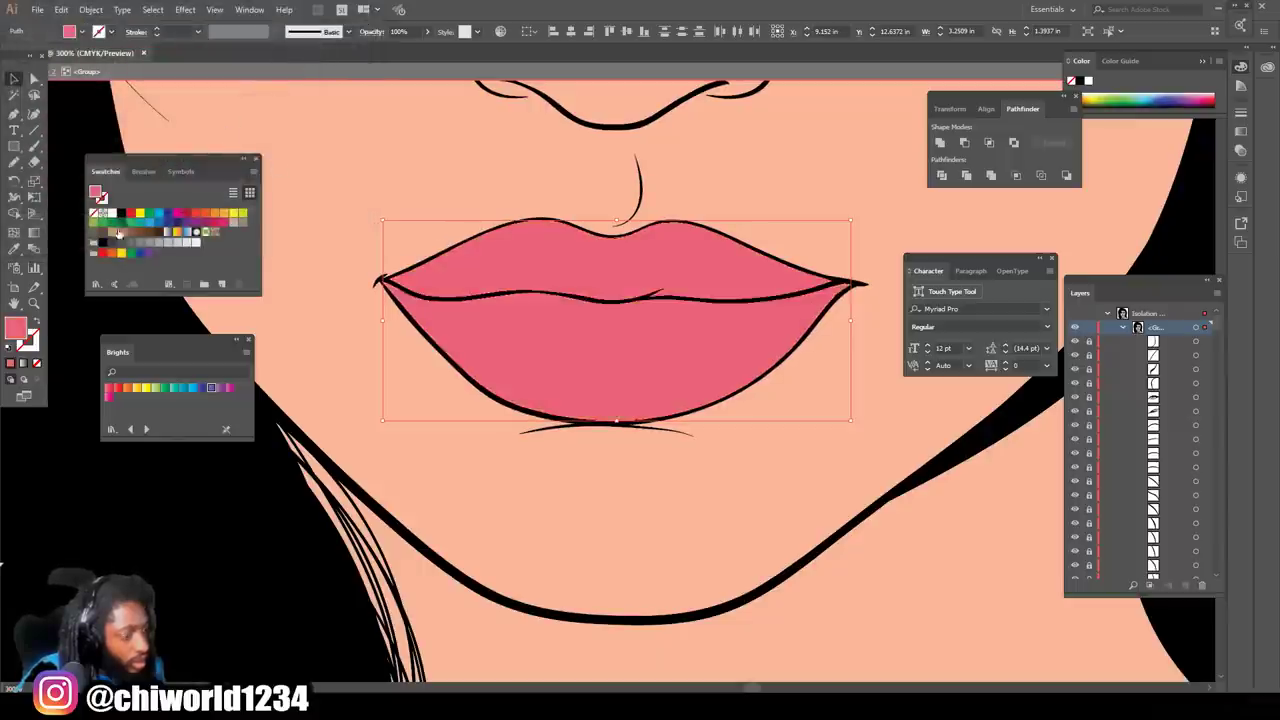
Step: Change the fill of both lips to a slightly lighter, brighter pink and deselect them
{"action": "double_click", "coordinate": [15, 328]}
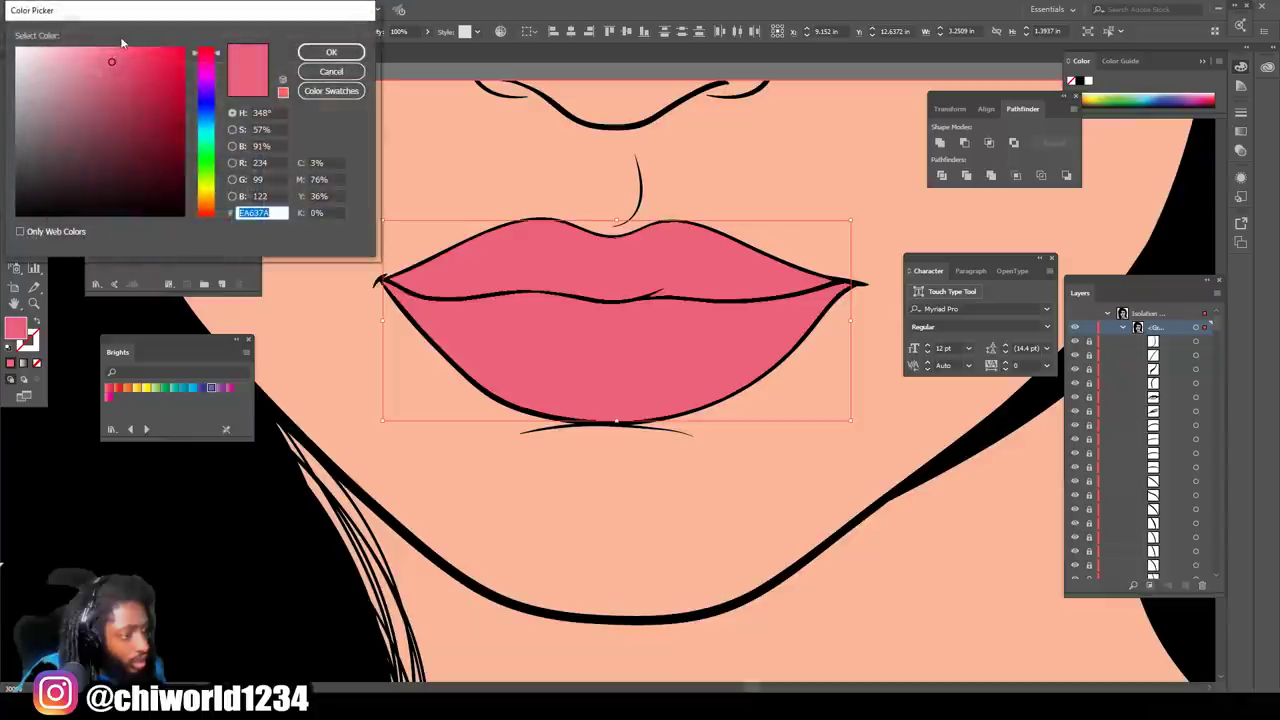
{"action": "left_click", "coordinate": [312, 54]}
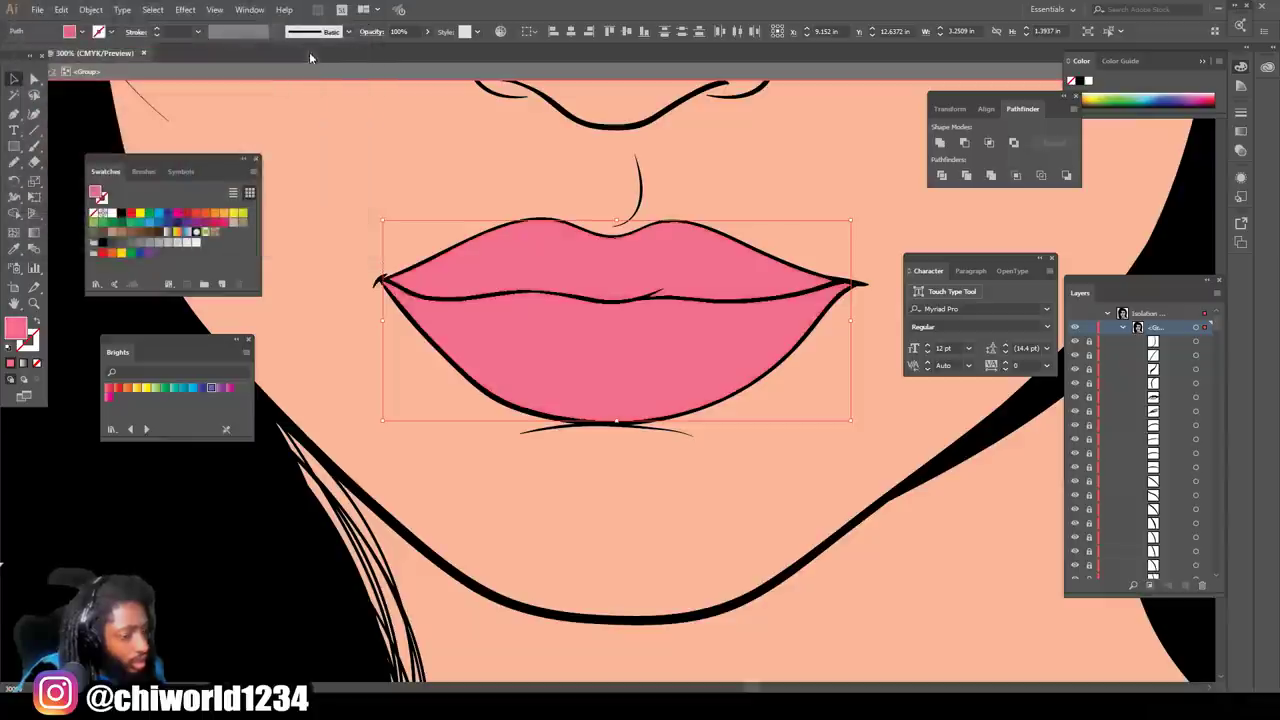
{"action": "left_click", "coordinate": [188, 540]}
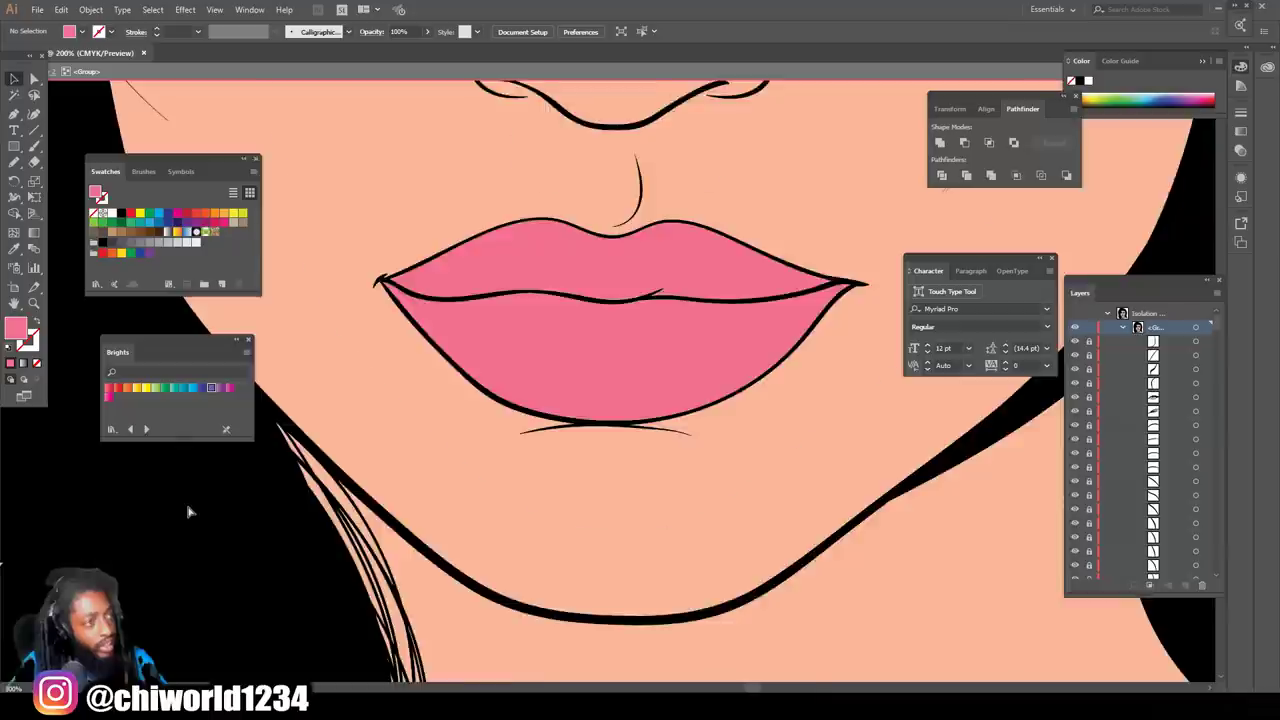
Step: Select the small peach inner-corner shape of the ear-side eye
{"action": "key", "text": "ctrl+minus"}
{"action": "key", "text": "ctrl+minus"}
{"action": "key", "text": "ctrl+minus"}
{"action": "key", "text": "ctrl+minus"}
{"action": "key", "text": "ctrl+minus"}
{"action": "scroll", "coordinate": [767, 463], "scroll_direction": "up", "scroll_amount": 8}
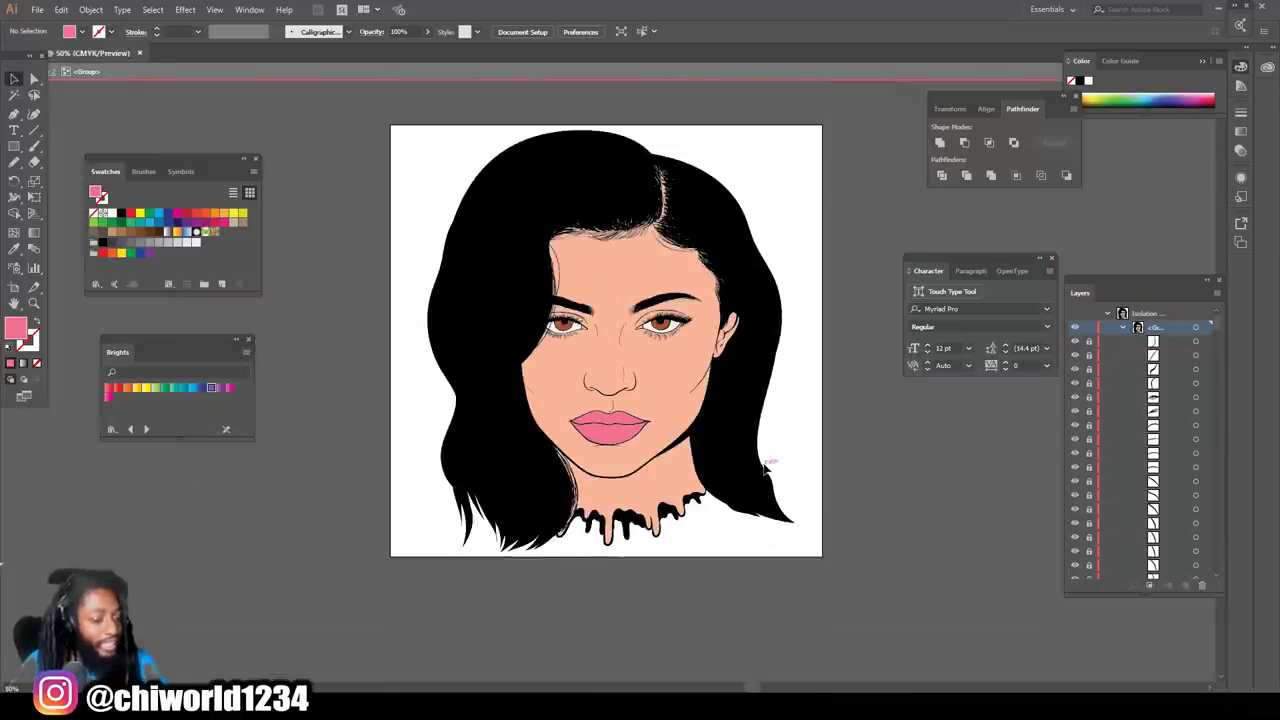
{"action": "key", "text": "ctrl+plus"}
{"action": "key", "text": "ctrl+plus"}
{"action": "key", "text": "ctrl+plus"}
{"action": "key", "text": "ctrl+plus"}
{"action": "key", "text": "ctrl+plus"}
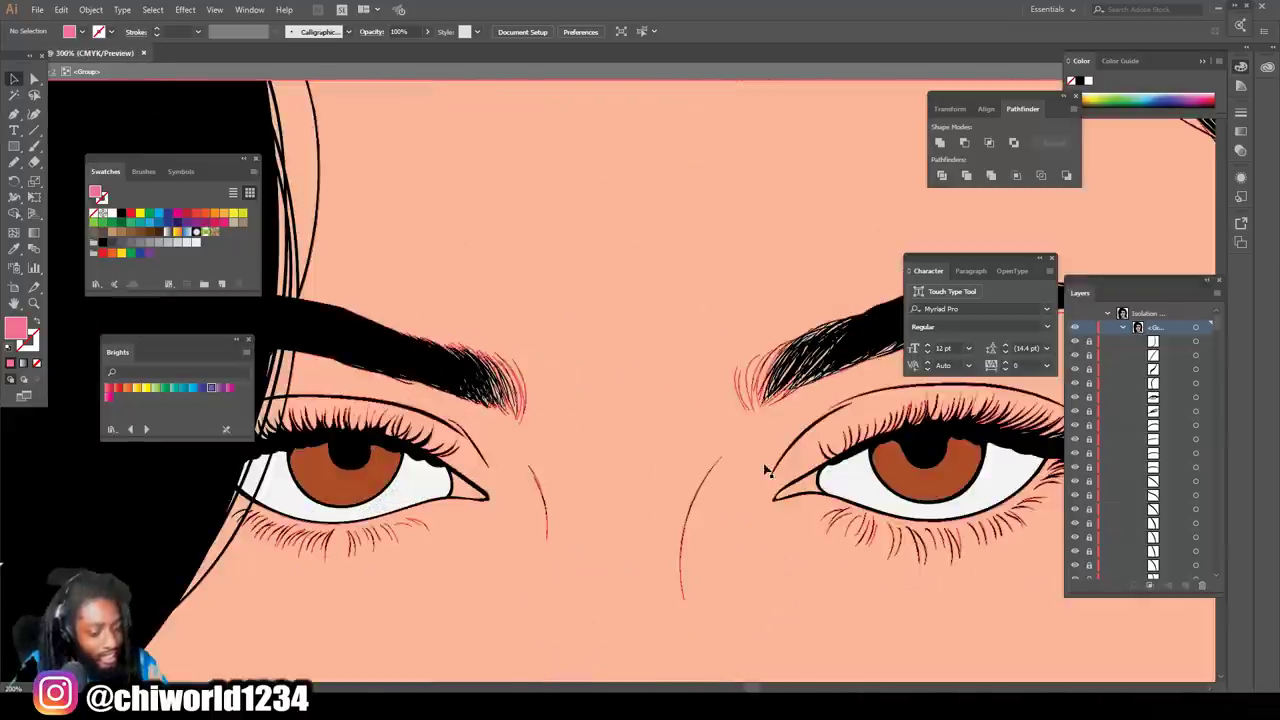
{"action": "left_click", "coordinate": [812, 490]}
{"action": "left_click", "coordinate": [790, 487]}
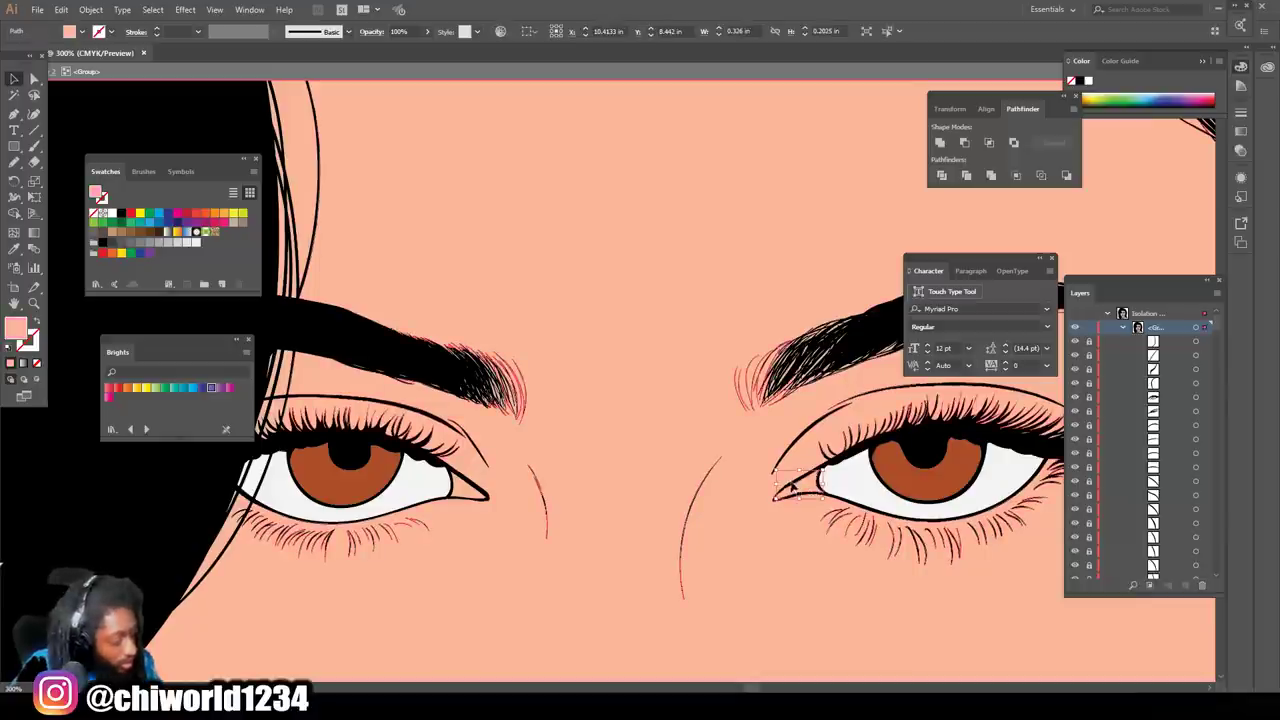
Step: Recolor the inner corner shapes of both eyes with the reddish pink fill E07373
{"action": "left_click", "coordinate": [484, 490], "text": "shift"}
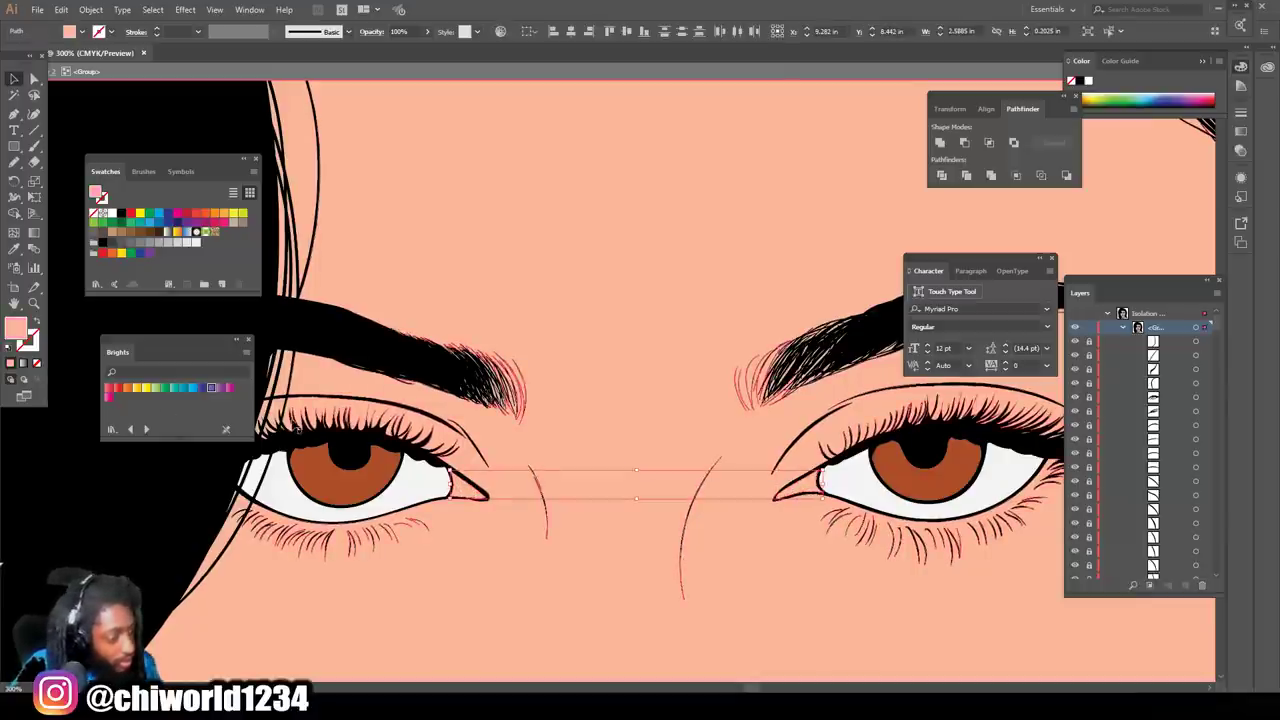
{"action": "double_click", "coordinate": [14, 330]}
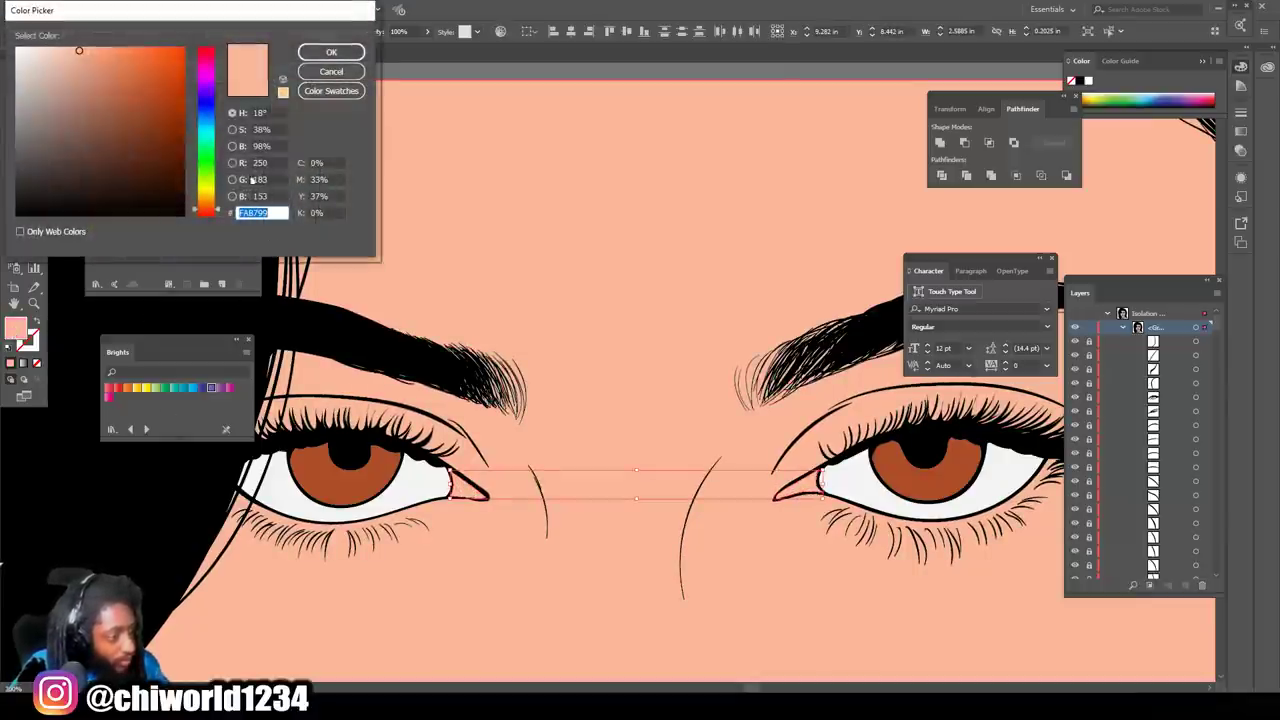
{"action": "left_click", "coordinate": [205, 218]}
{"action": "left_click_drag", "start_coordinate": [205, 218], "coordinate": [205, 224]}
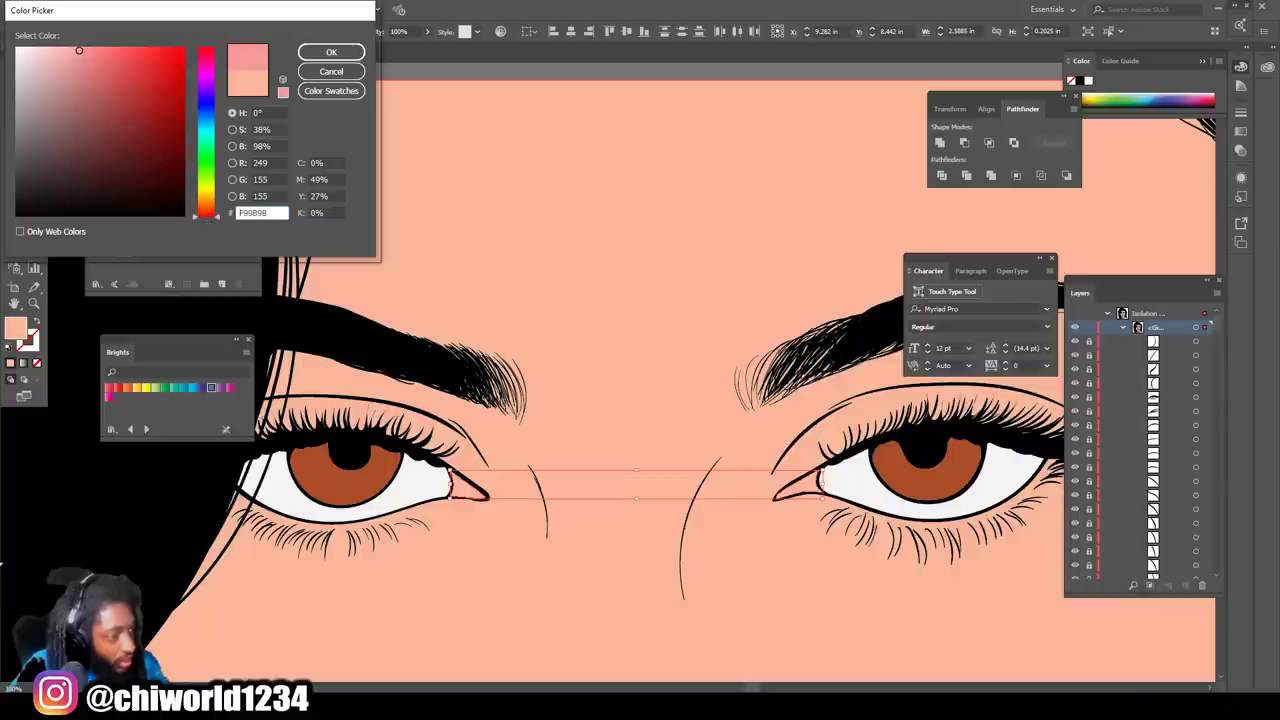
{"action": "left_click_drag", "start_coordinate": [79, 50], "coordinate": [98, 67]}
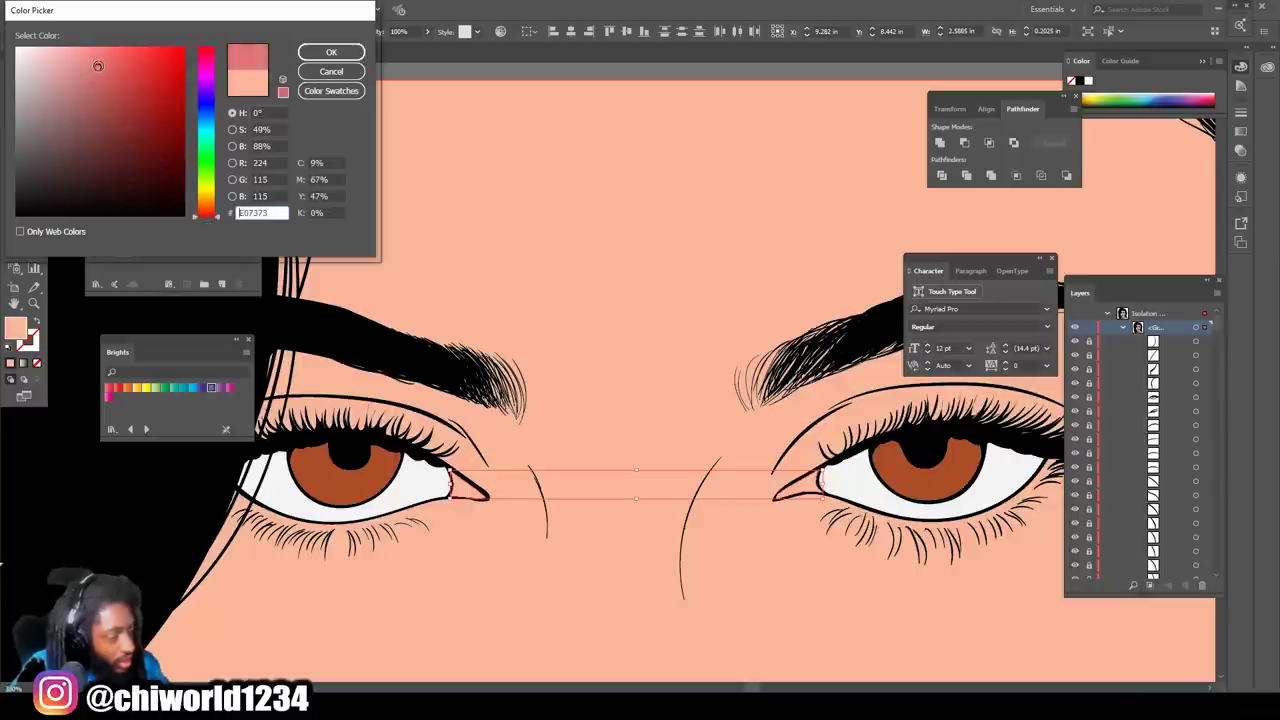
{"action": "left_click", "coordinate": [311, 55]}
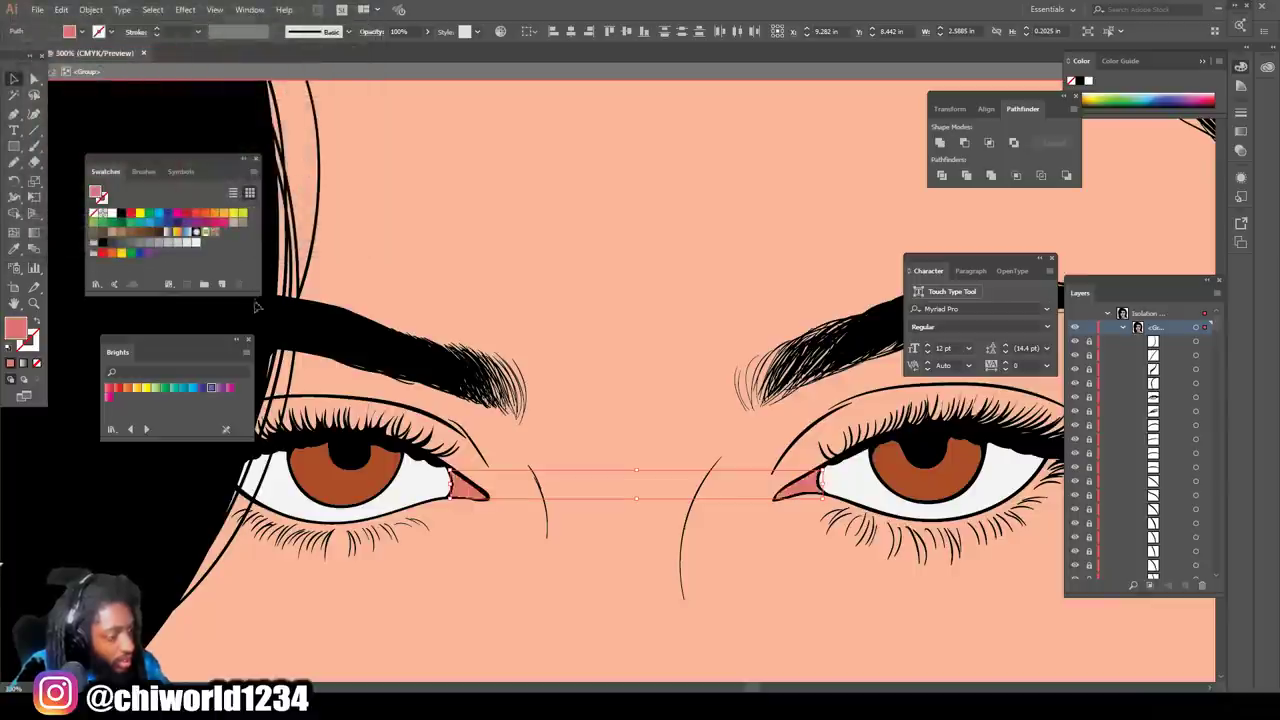
{"action": "key", "text": "ctrl+shift+a"}
Step: Select all the unlocked artwork in the isolated group and hide the selection edges
{"action": "key", "text": "ctrl+0"}
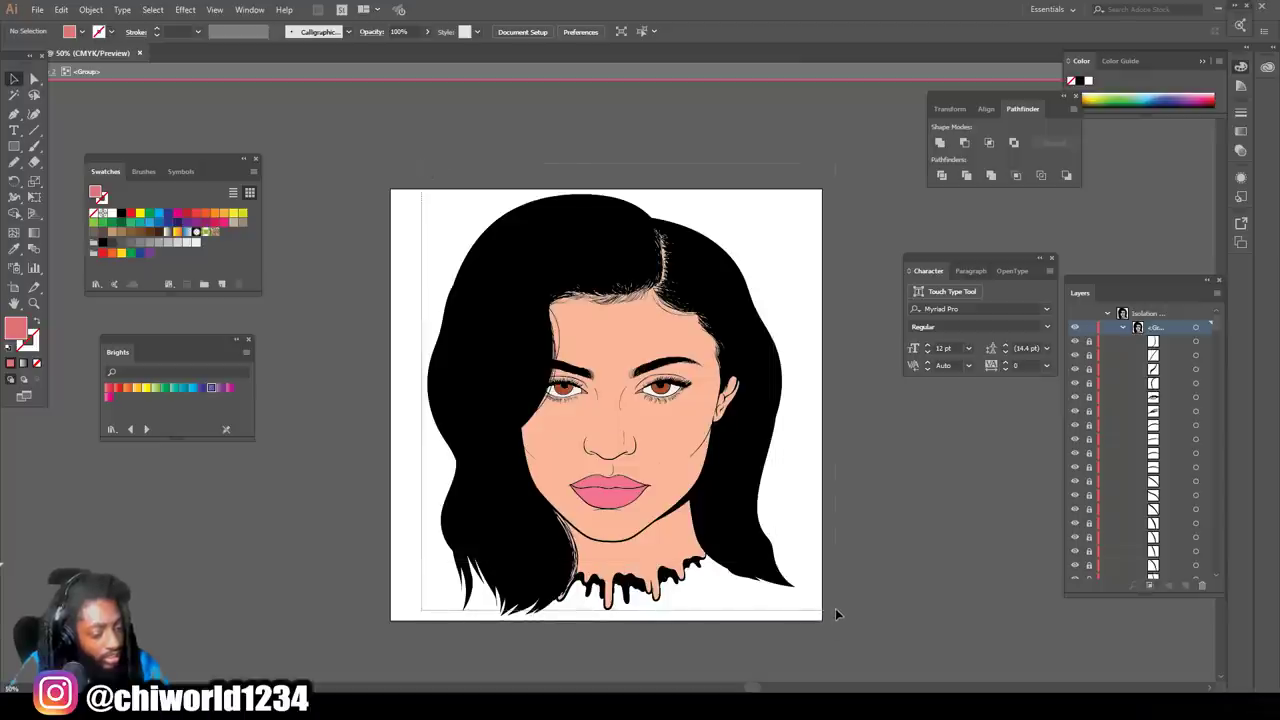
{"action": "key", "text": "ctrl+a"}
{"action": "key", "text": "ctrl+plus"}
{"action": "key", "text": "ctrl+plus"}
{"action": "key", "text": "ctrl+plus"}
{"action": "key", "text": "ctrl+plus"}
{"action": "scroll", "coordinate": [762, 588], "scroll_direction": "left", "scroll_amount": 3}
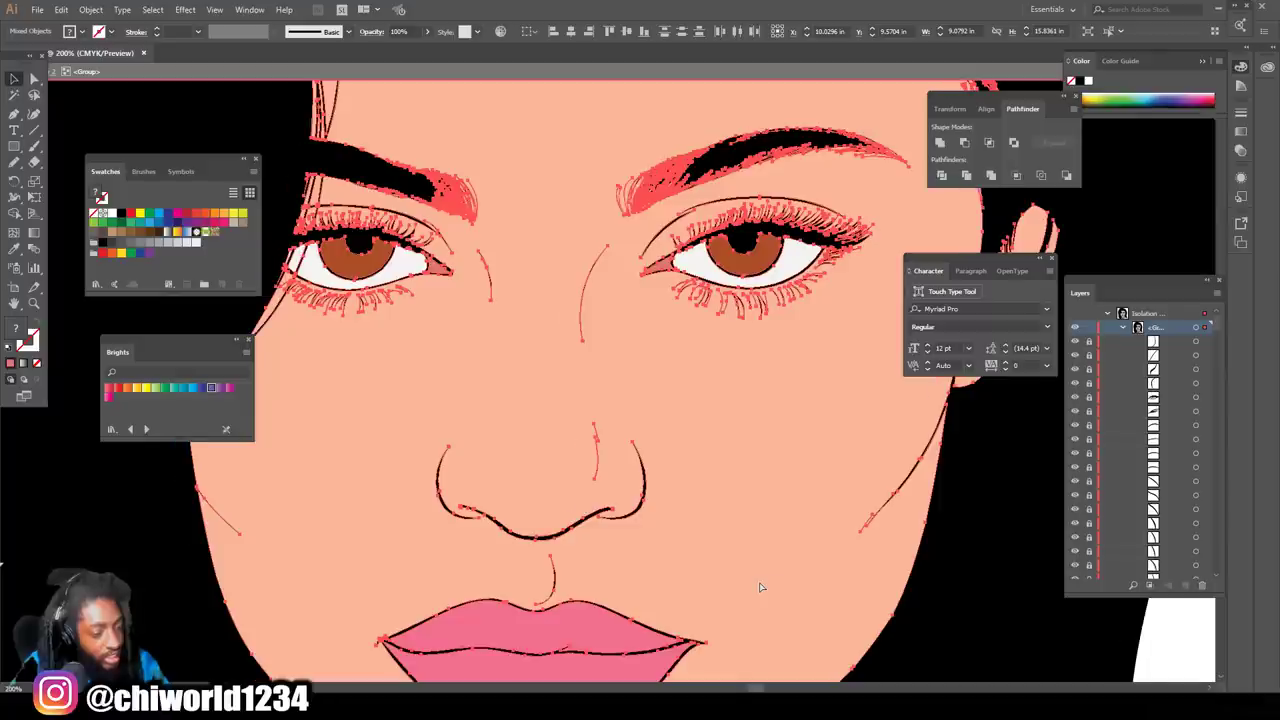
{"action": "key", "text": "ctrl+h"}
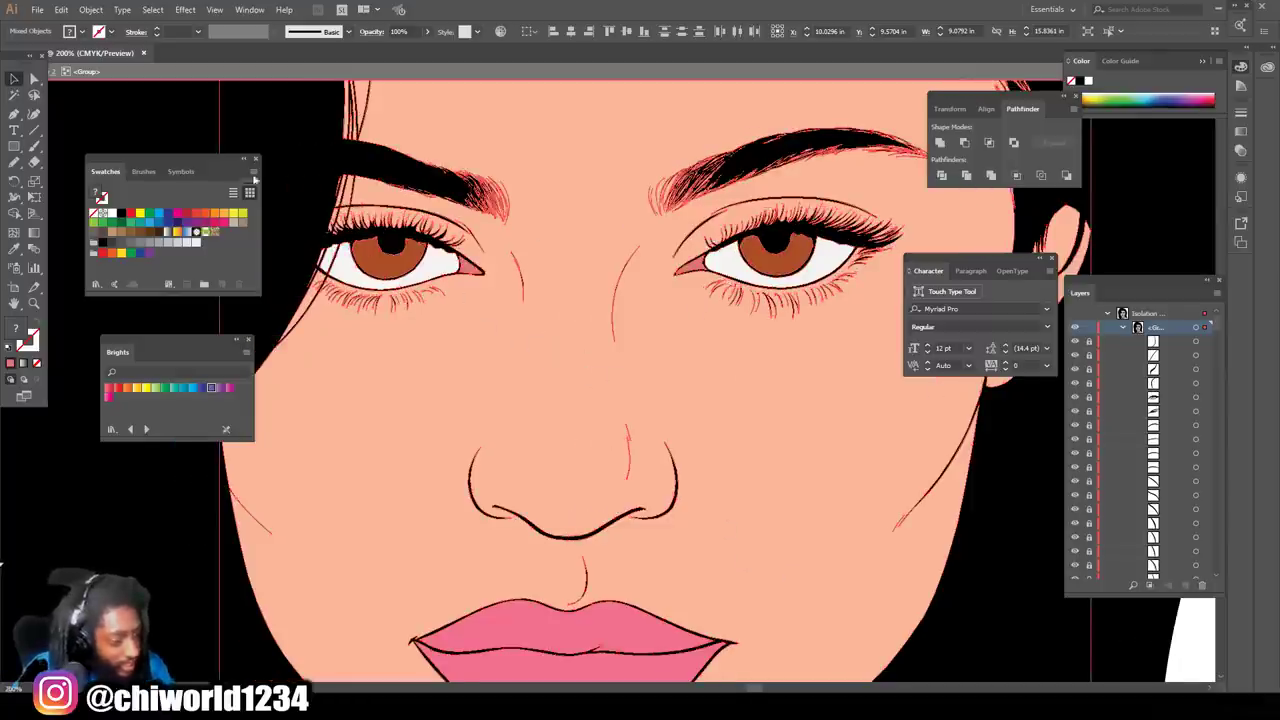
Step: Adjust the color balance of the selected artwork with preview on, using Magenta 8%, Yellow -2% and Black -9%, and leave isolation mode
{"action": "left_click", "coordinate": [61, 9]}
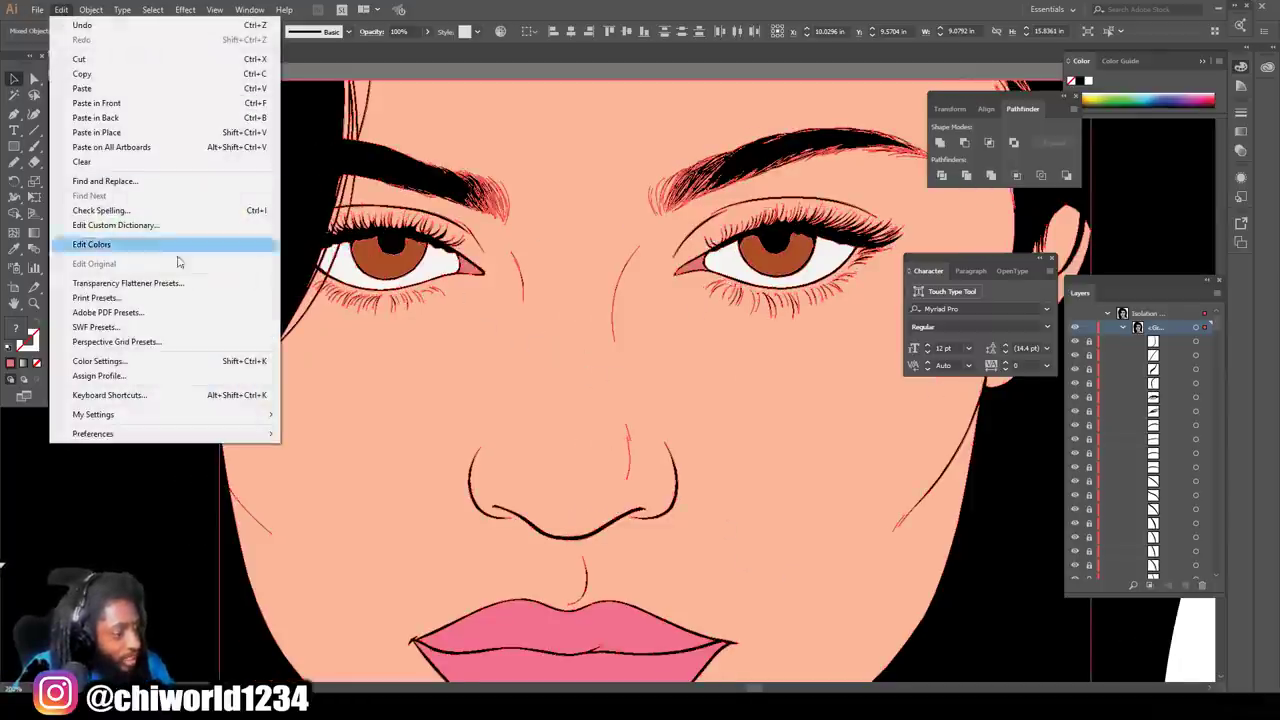
{"action": "mouse_move", "coordinate": [200, 251]}
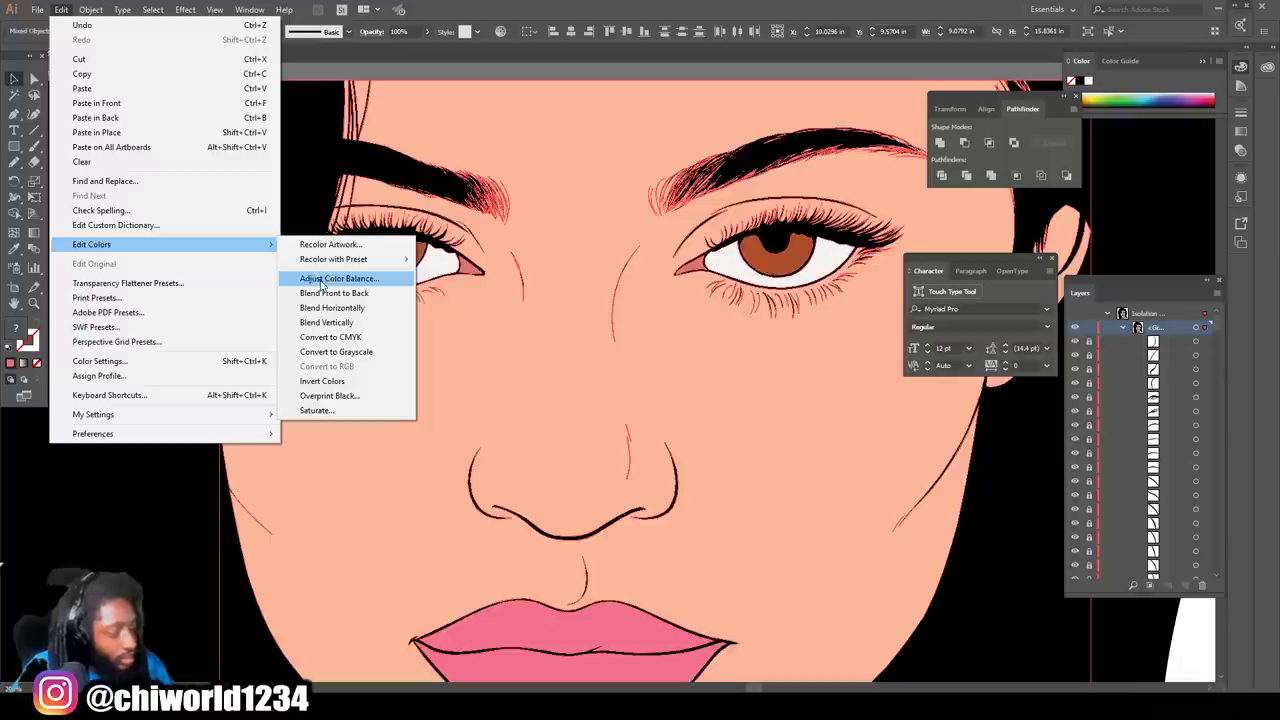
{"action": "left_click", "coordinate": [321, 282]}
{"action": "left_click", "coordinate": [21, 226]}
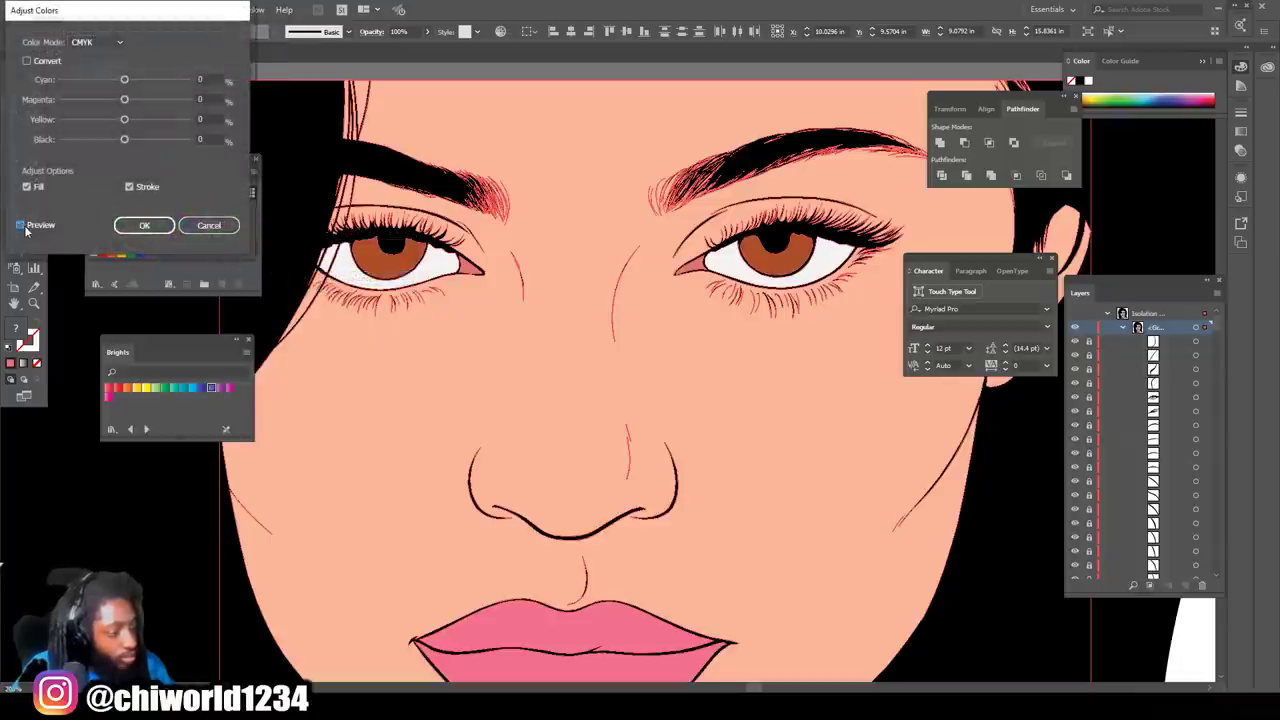
{"action": "left_click_drag", "start_coordinate": [124, 119], "coordinate": [131, 101]}
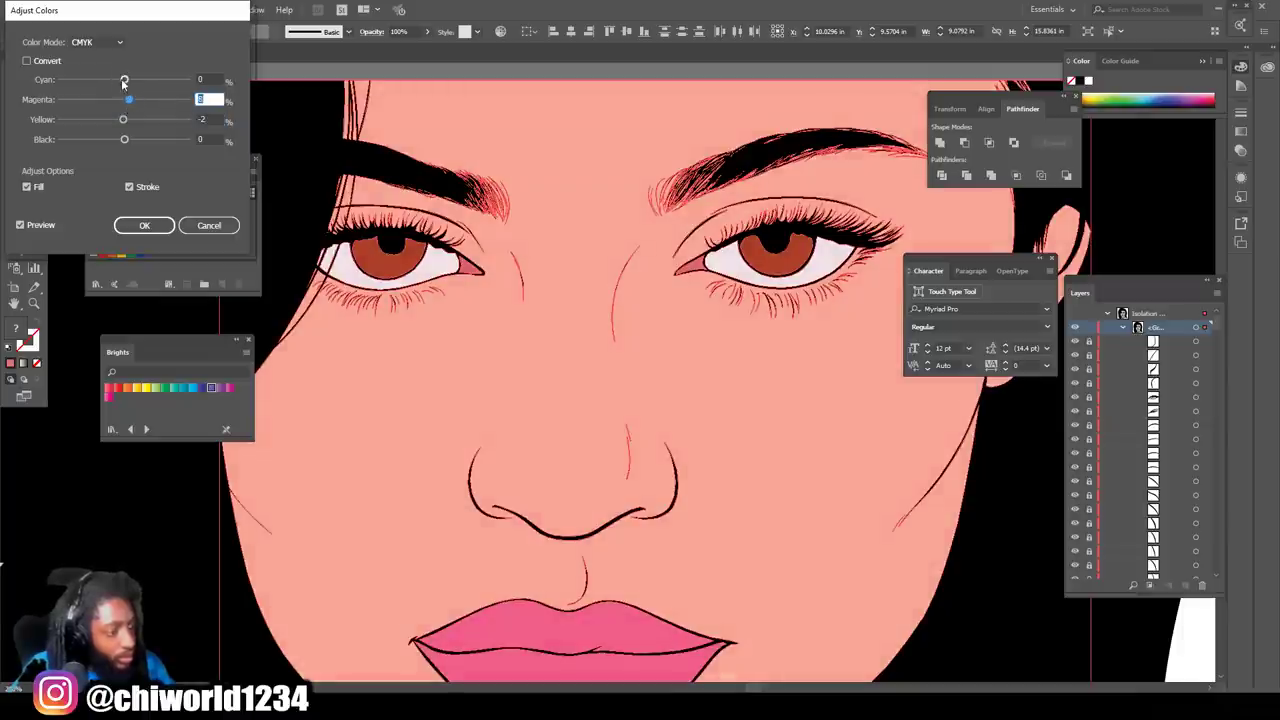
{"action": "left_click", "coordinate": [123, 80]}
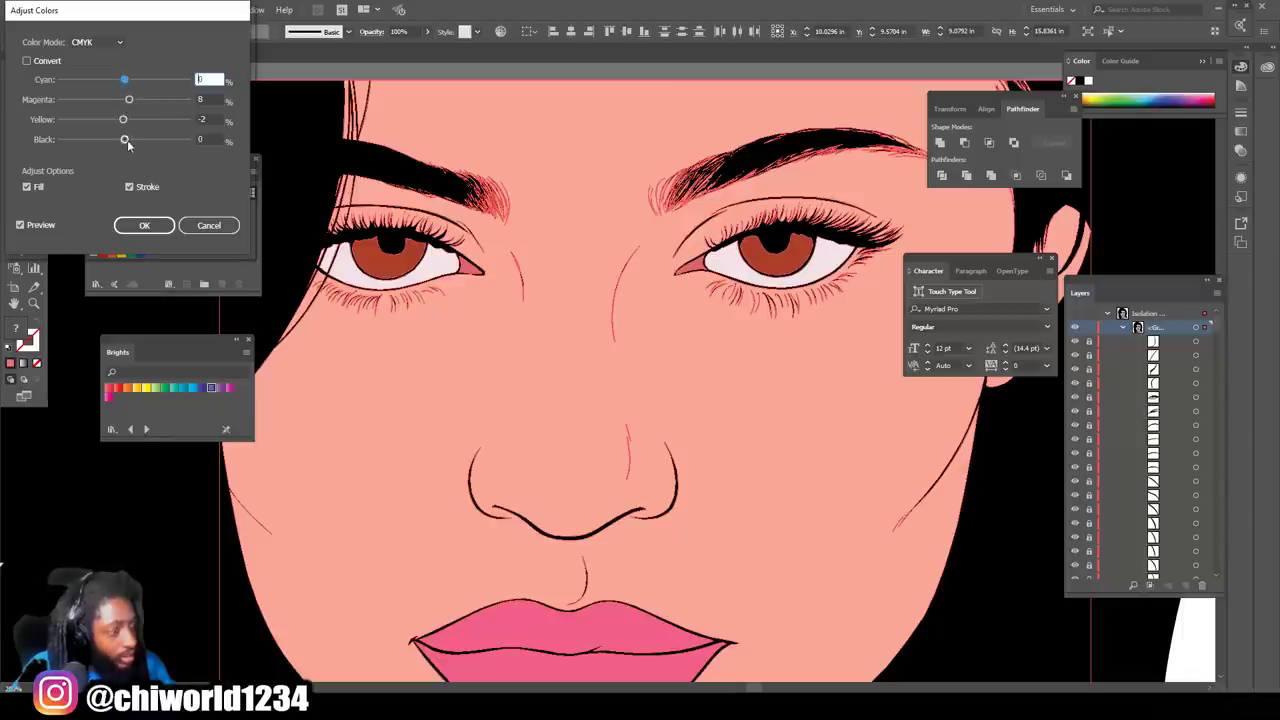
{"action": "left_click_drag", "start_coordinate": [126, 142], "coordinate": [122, 144]}
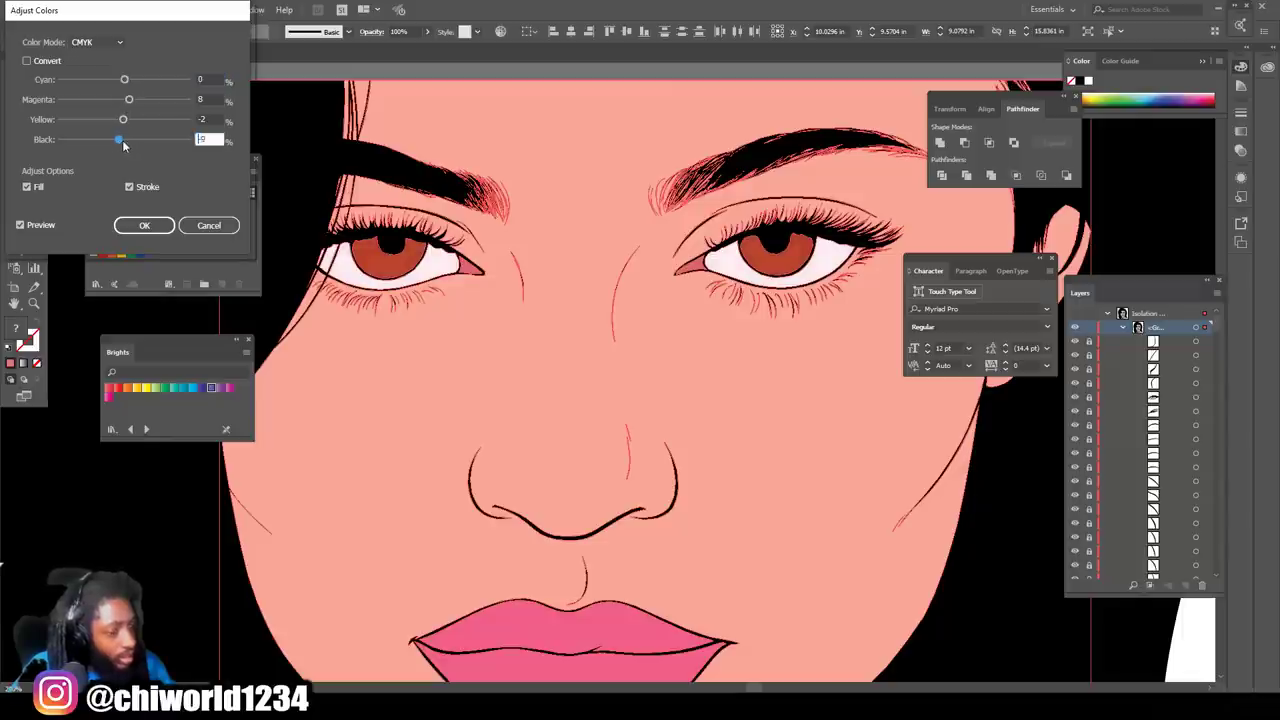
{"action": "left_click", "coordinate": [143, 227]}
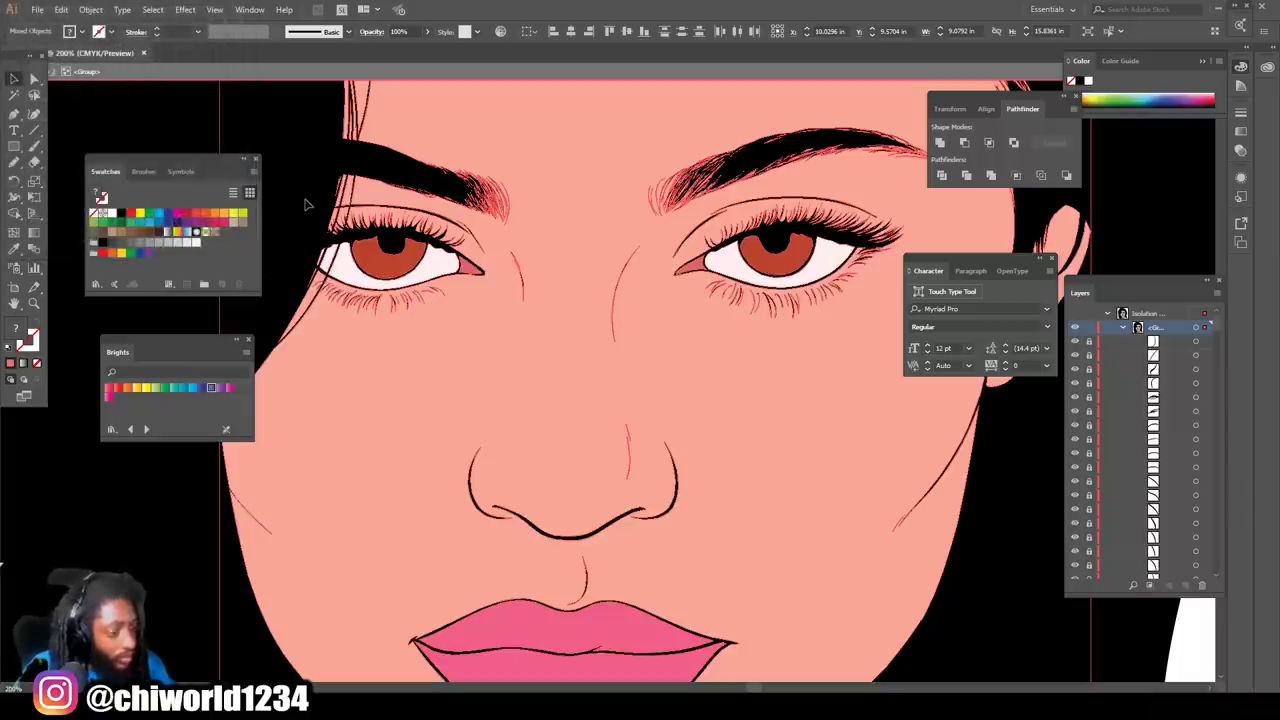
{"action": "key", "text": "Escape"}
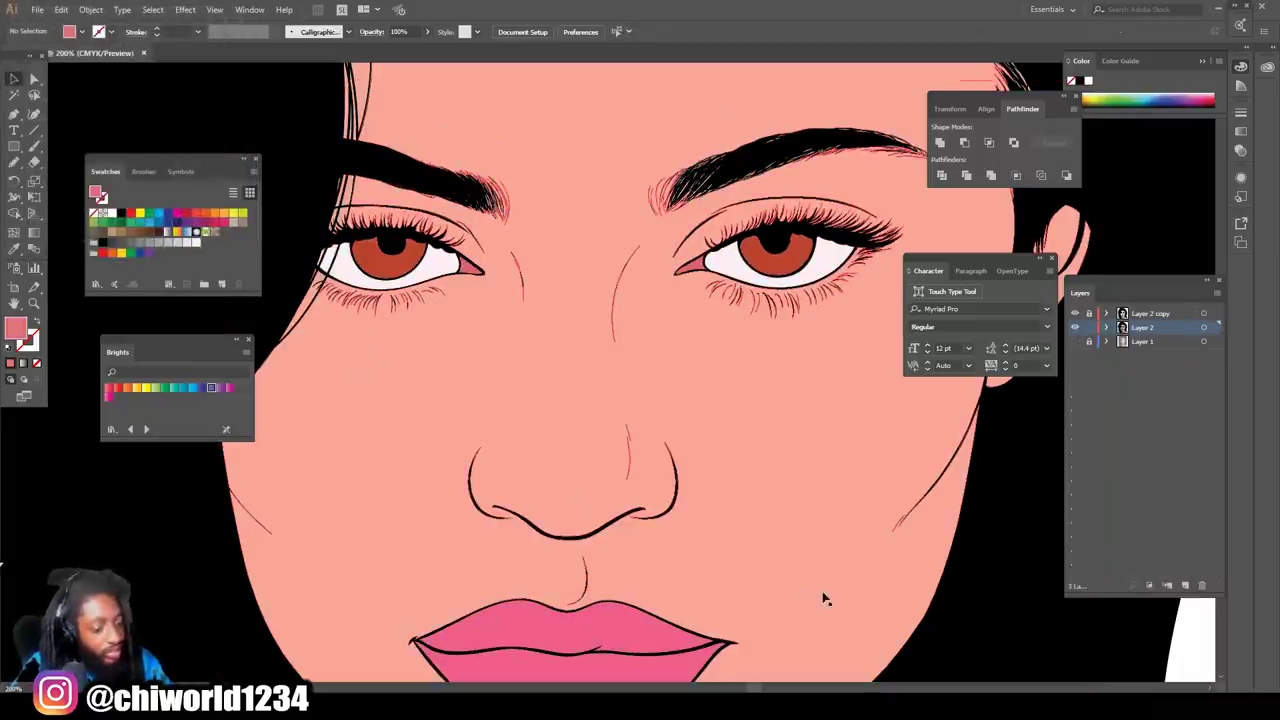
Step: Duplicate Layer 2, hide and lock the original, and make Layer 2 copy 2 the active layer
{"action": "key", "text": "ctrl+minus"}
{"action": "key", "text": "ctrl+minus"}
{"action": "key", "text": "ctrl+minus"}
{"action": "key", "text": "ctrl+minus"}
{"action": "scroll", "coordinate": [819, 496], "scroll_direction": "down", "scroll_amount": 3}
{"action": "key", "text": "ctrl+plus"}
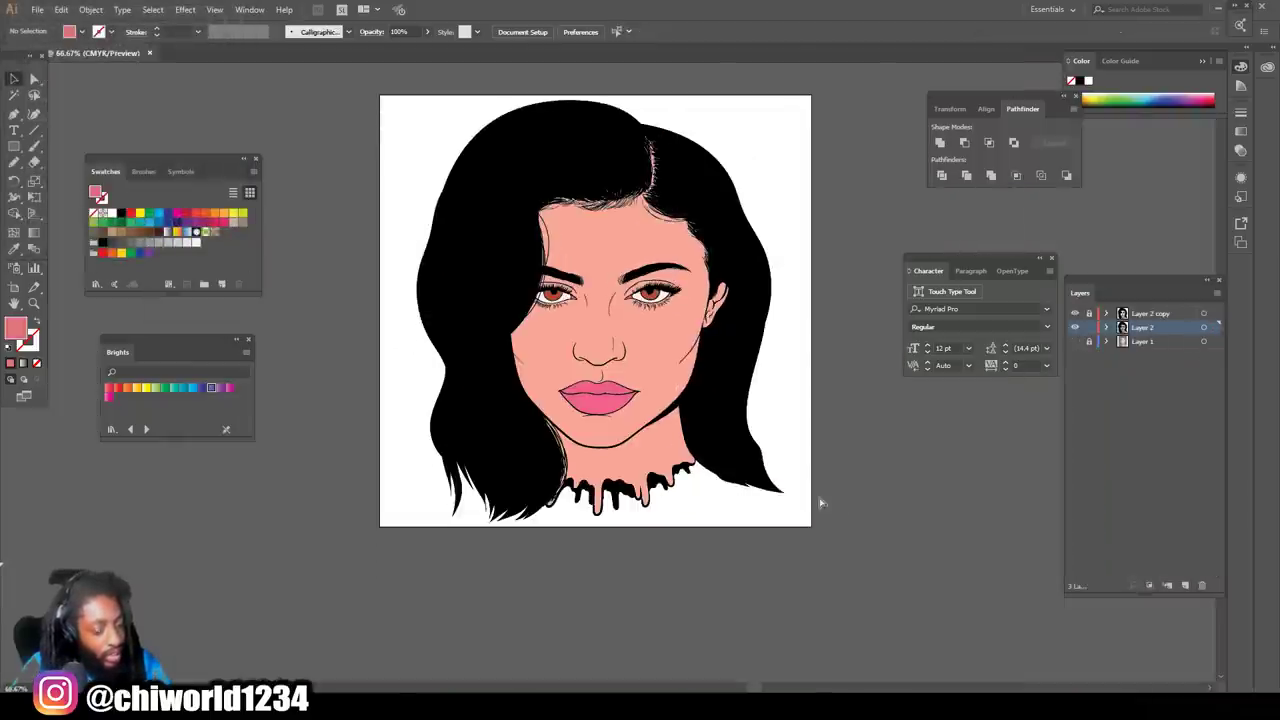
{"action": "key", "text": "ctrl+1"}
{"action": "scroll", "coordinate": [819, 502], "scroll_direction": "up", "scroll_amount": 3}
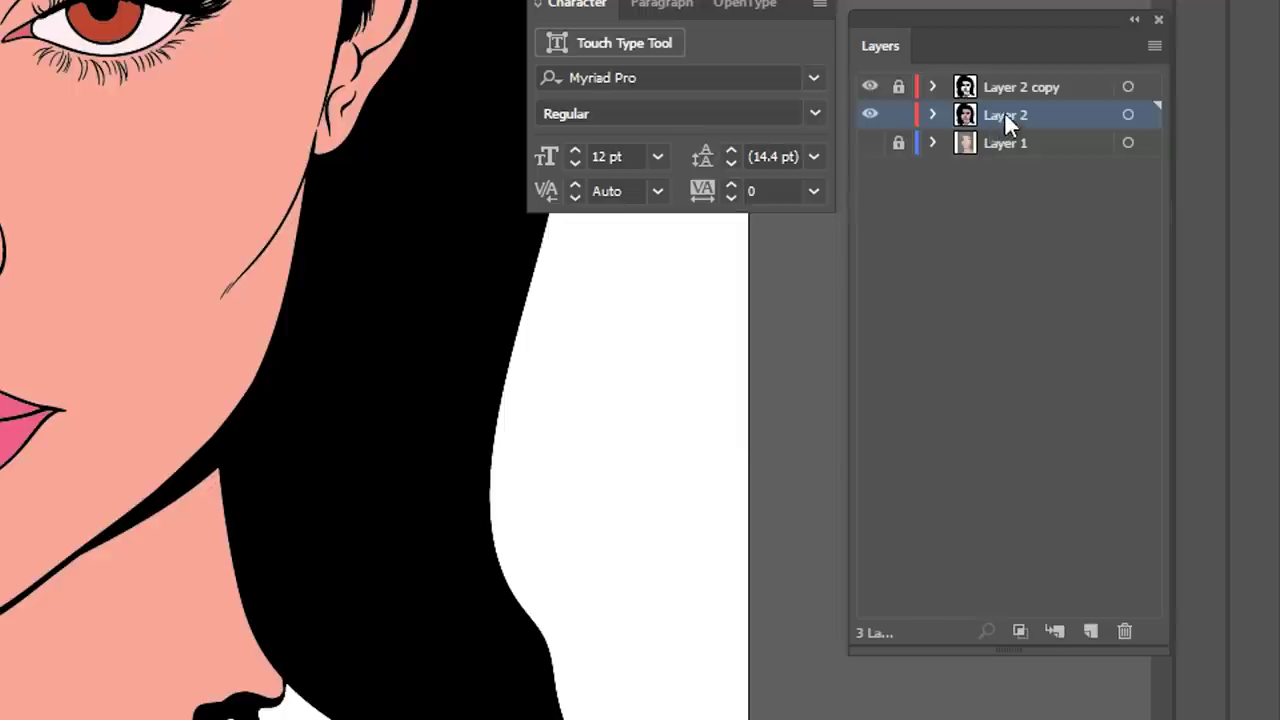
{"action": "left_click_drag", "start_coordinate": [1007, 120], "coordinate": [1092, 632]}
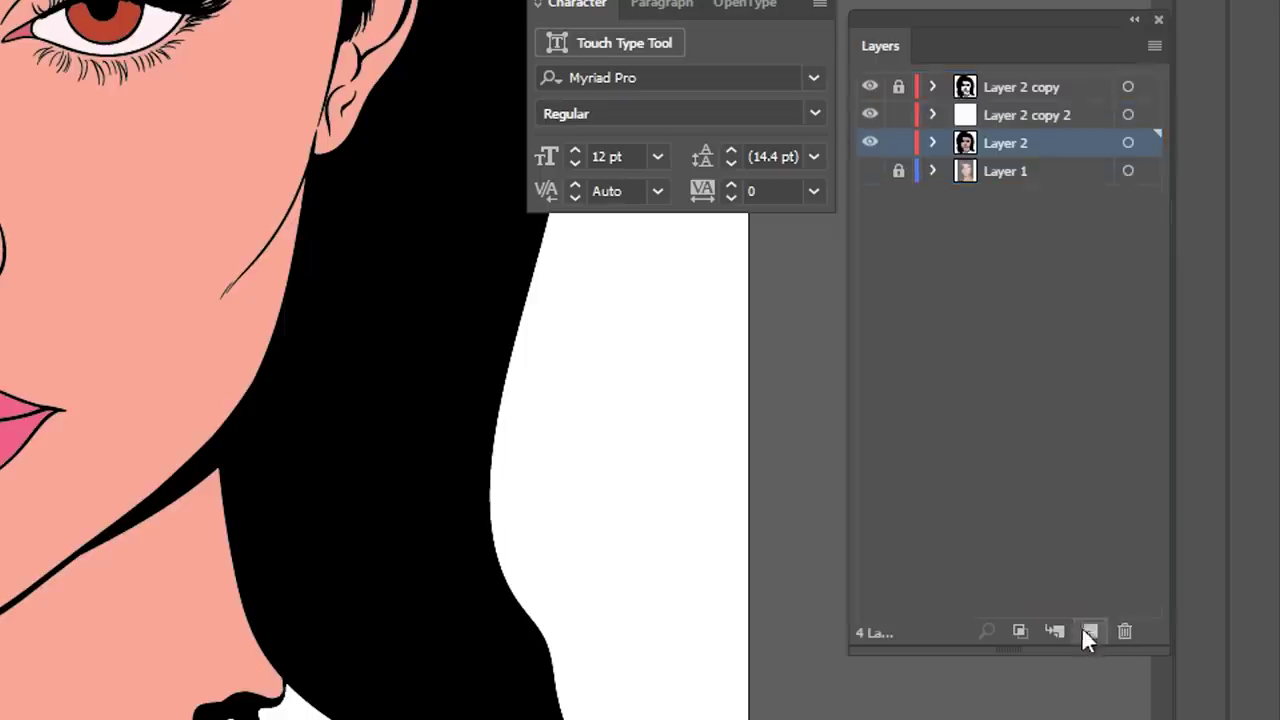
{"action": "left_click", "coordinate": [869, 143]}
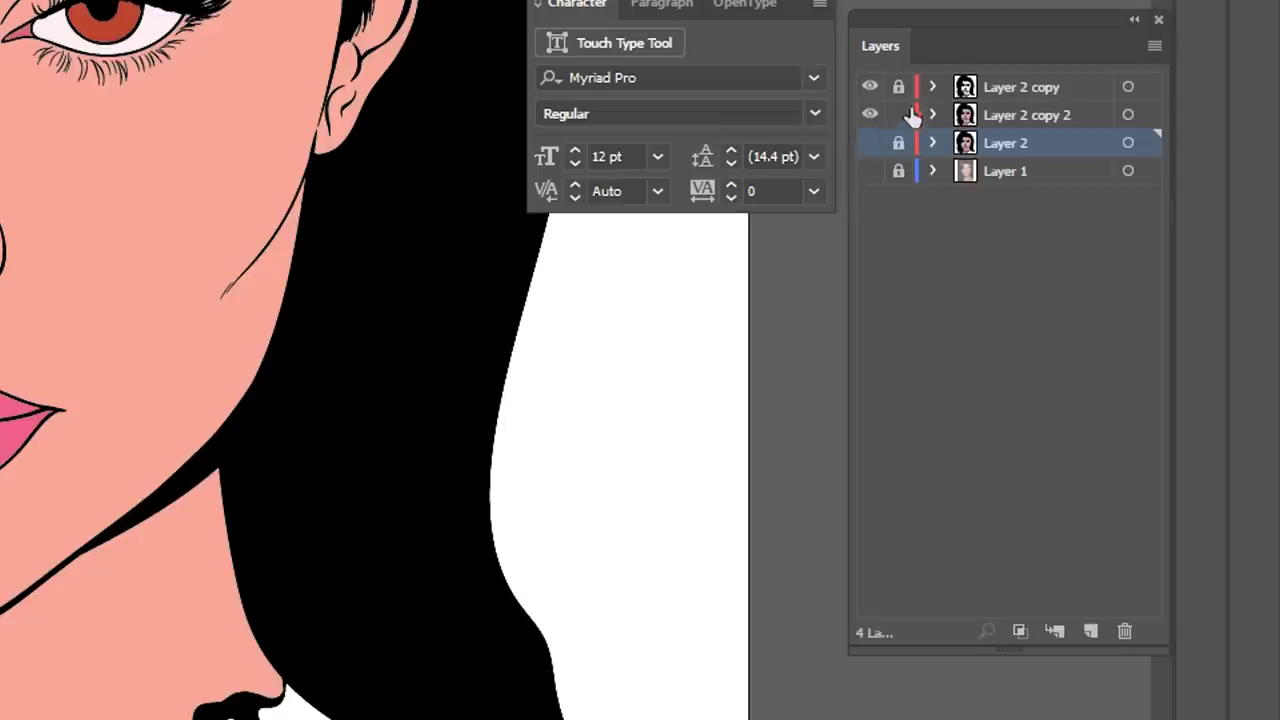
{"action": "left_click", "coordinate": [1004, 113]}
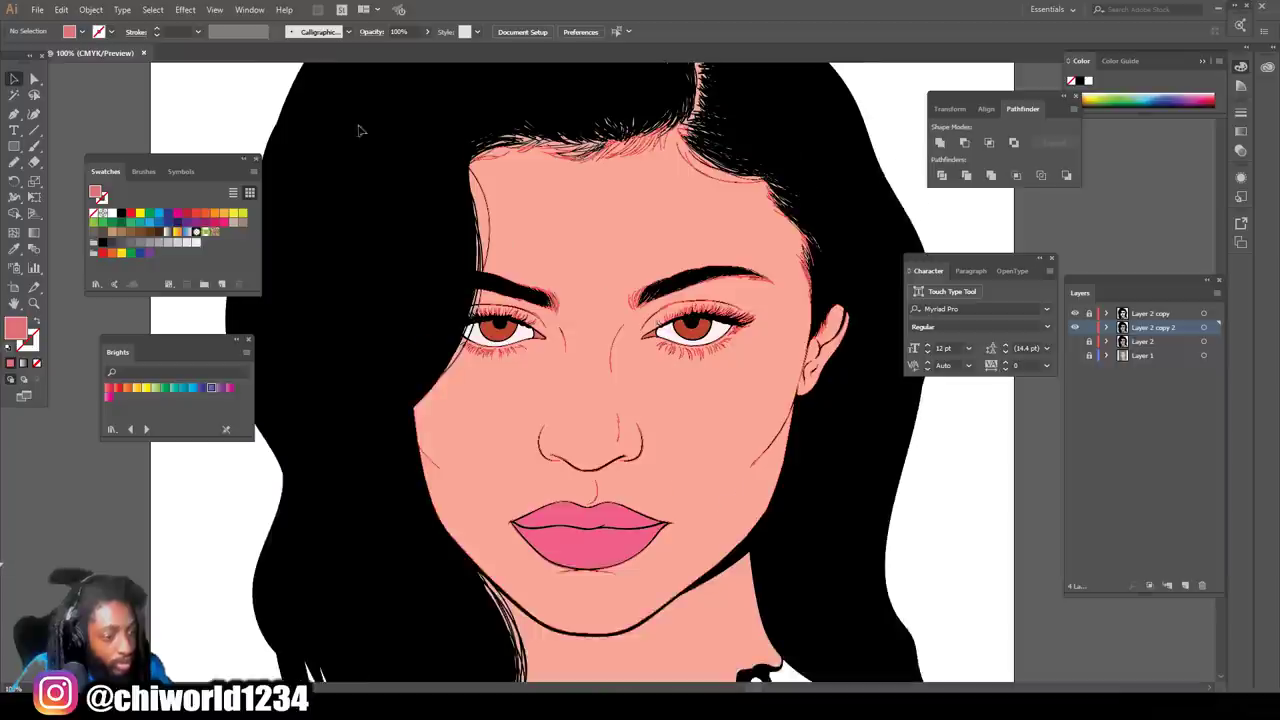
Step: Delete the large skin-colored face fill on Layer 2 copy 2 using the Direct Selection tool
{"action": "scroll", "coordinate": [429, 206], "scroll_direction": "up", "scroll_amount": 3}
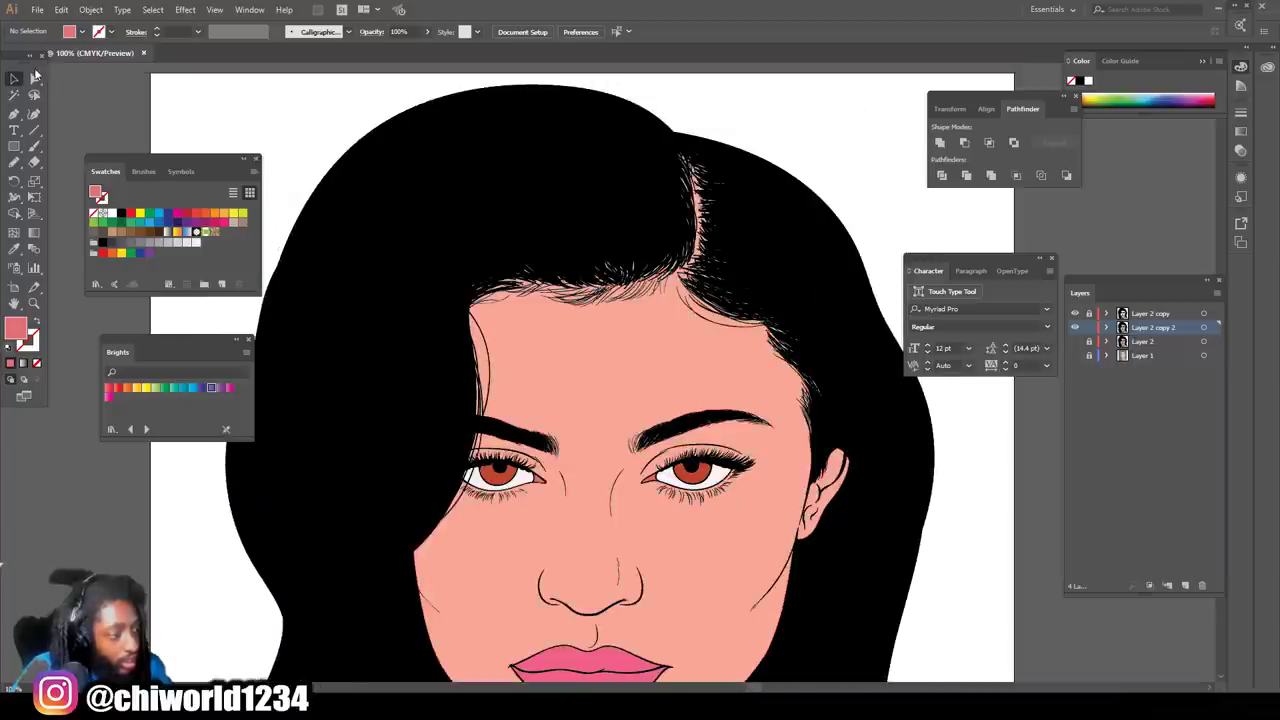
{"action": "left_click", "coordinate": [34, 78]}
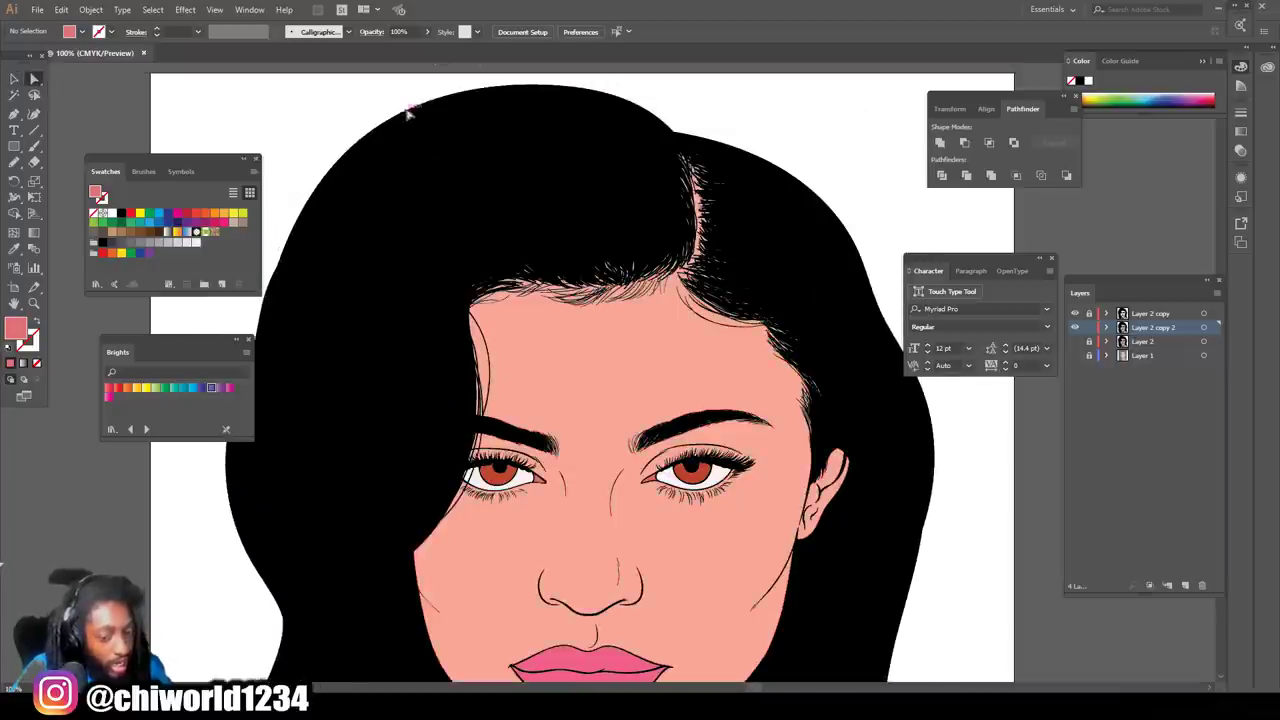
{"action": "left_click_drag", "start_coordinate": [408, 114], "coordinate": [602, 240]}
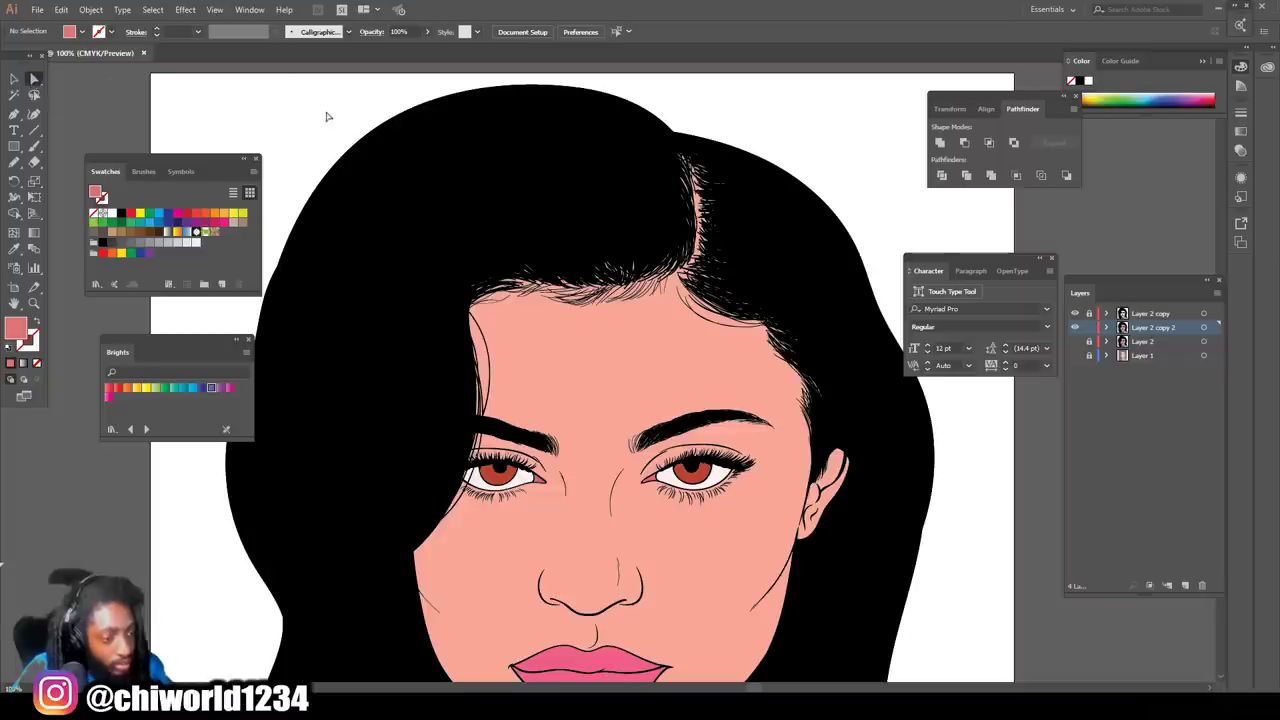
{"action": "left_click_drag", "start_coordinate": [326, 117], "coordinate": [865, 401]}
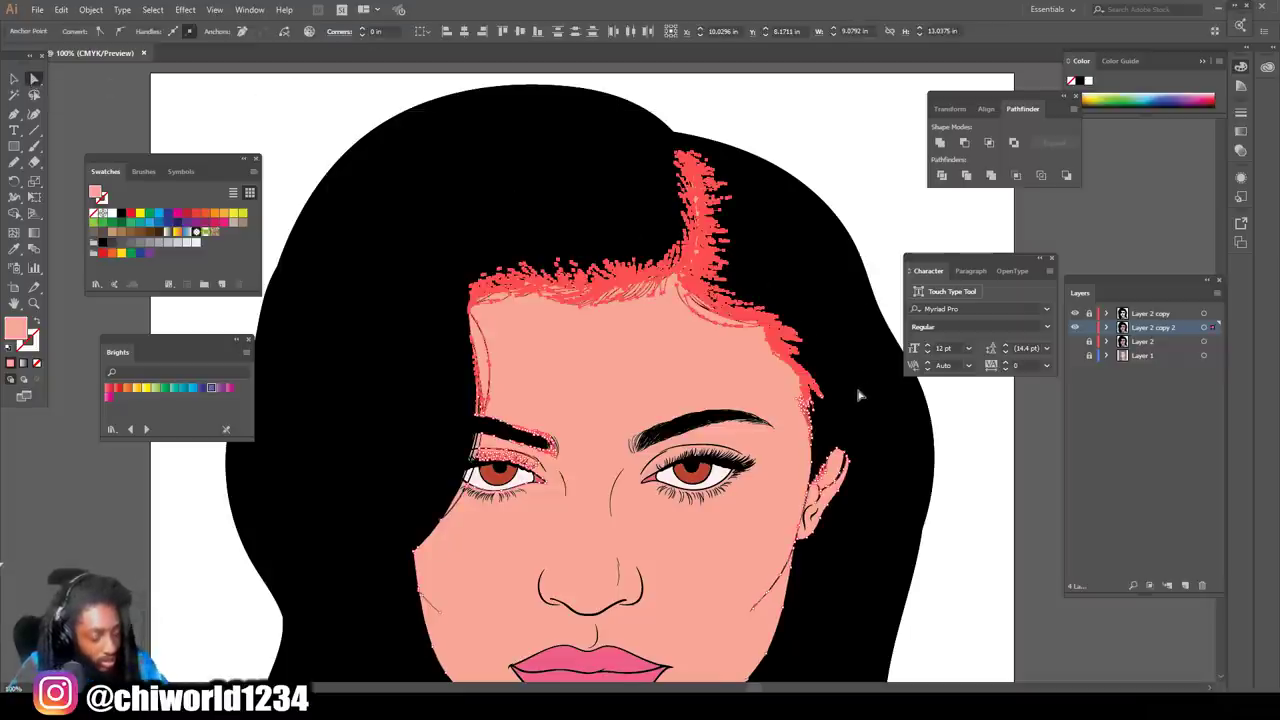
{"action": "key", "text": "Delete"}
Step: Delete the leftover skin-colored fragments inside the left-hand eyebrow of the portrait
{"action": "scroll", "coordinate": [752, 366], "scroll_direction": "down", "scroll_amount": 2}
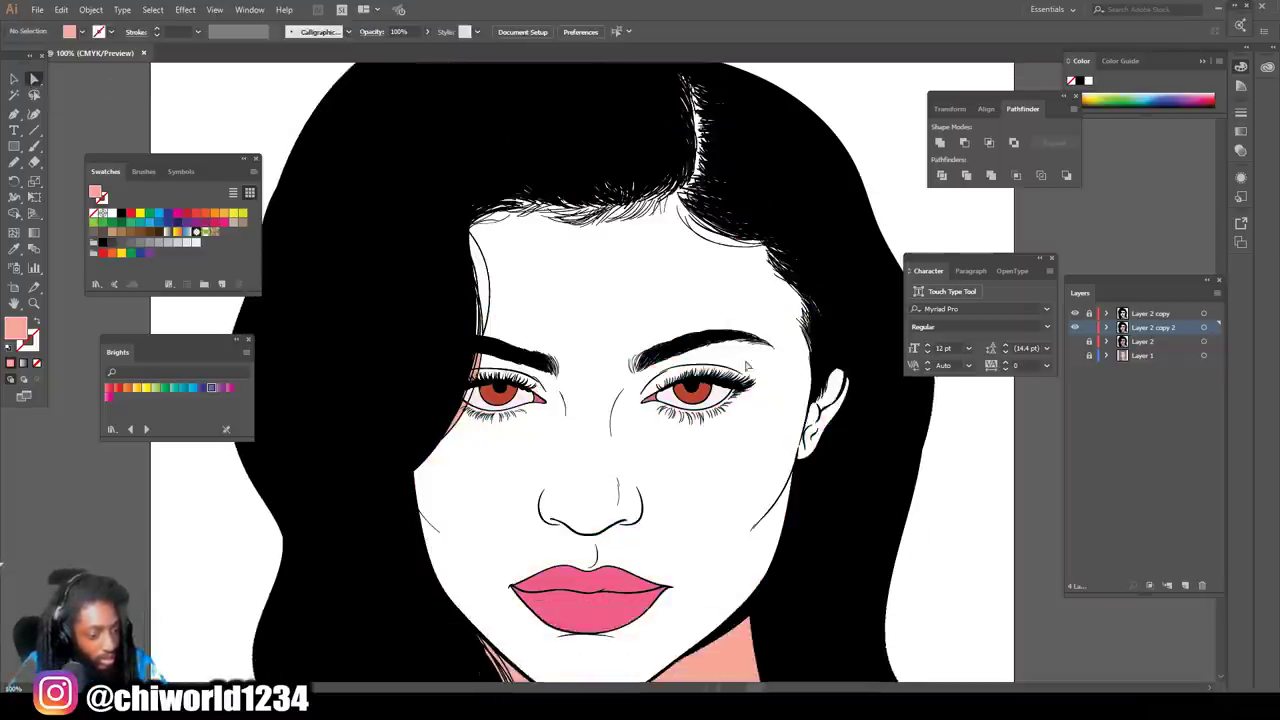
{"action": "scroll", "coordinate": [746, 366], "scroll_direction": "down", "scroll_amount": 1}
{"action": "scroll", "coordinate": [623, 355], "scroll_direction": "up", "scroll_amount": 2}
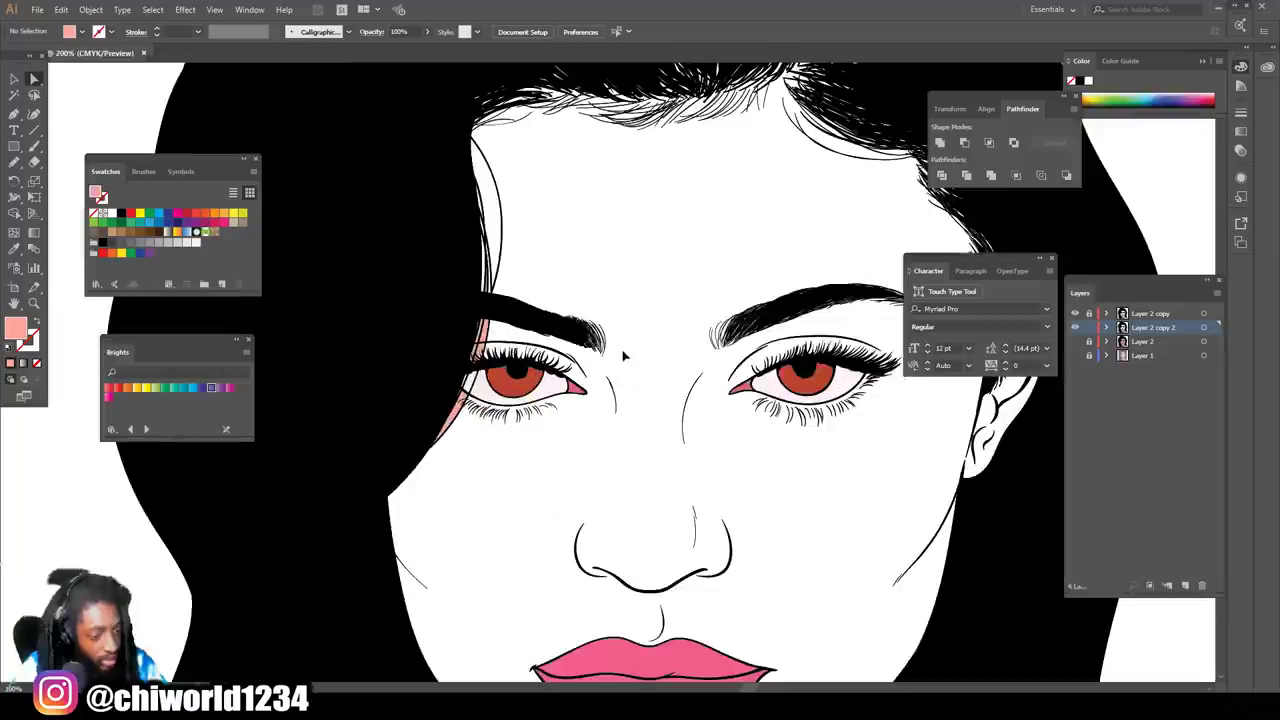
{"action": "scroll", "coordinate": [623, 355], "scroll_direction": "up", "scroll_amount": 2}
{"action": "left_click_drag", "start_coordinate": [441, 181], "coordinate": [698, 327]}
{"action": "left_click", "coordinate": [697, 327]}
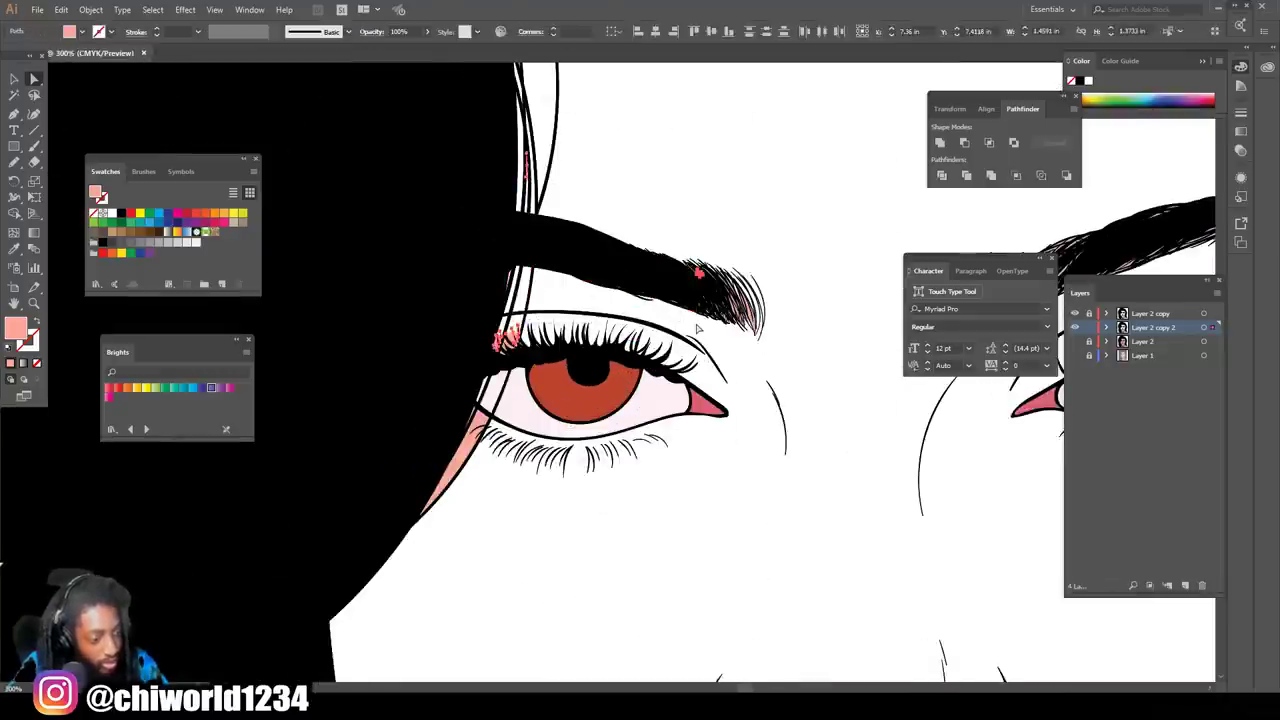
{"action": "left_click_drag", "start_coordinate": [593, 176], "coordinate": [818, 329]}
{"action": "key", "text": "Delete"}
{"action": "left_click_drag", "start_coordinate": [566, 186], "coordinate": [740, 330]}
{"action": "key", "text": "Delete"}
Step: Delete the remaining skin-colored pieces at the outer lashes and hair strands beside the left-hand eye
{"action": "left_click_drag", "start_coordinate": [430, 314], "coordinate": [527, 355]}
{"action": "key", "text": "Delete"}
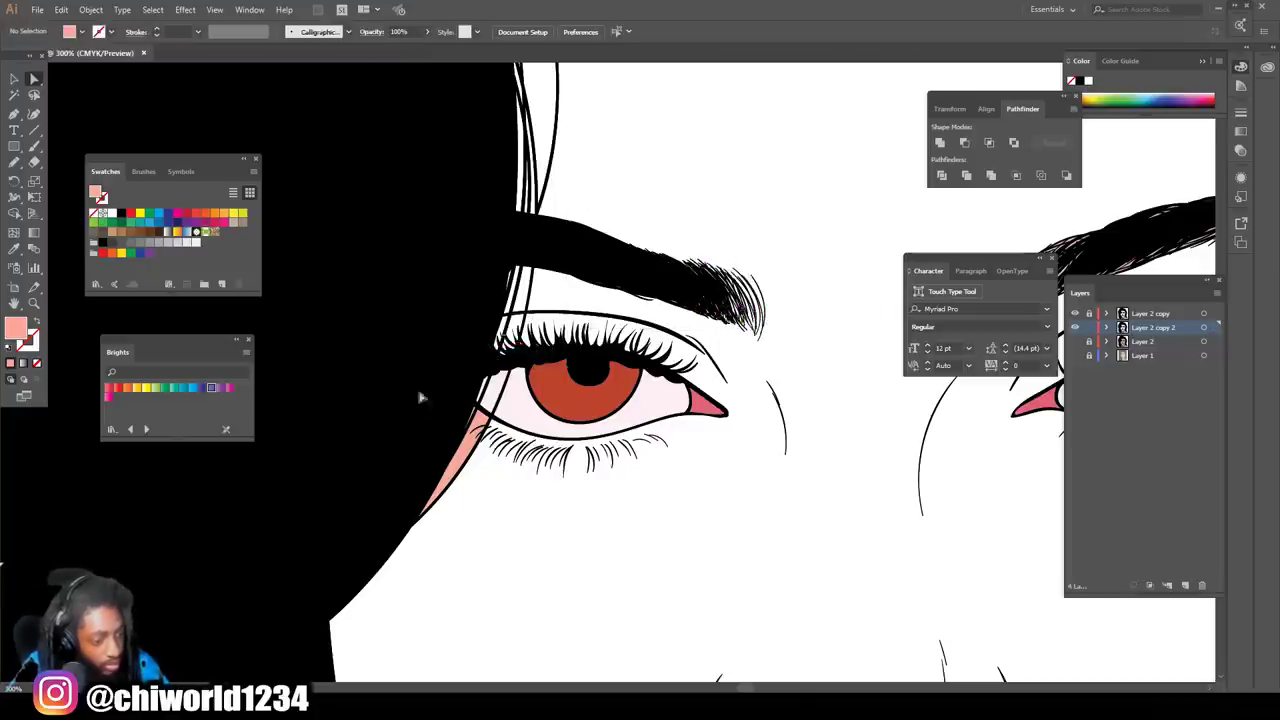
{"action": "left_click", "coordinate": [480, 508]}
{"action": "key", "text": "Delete"}
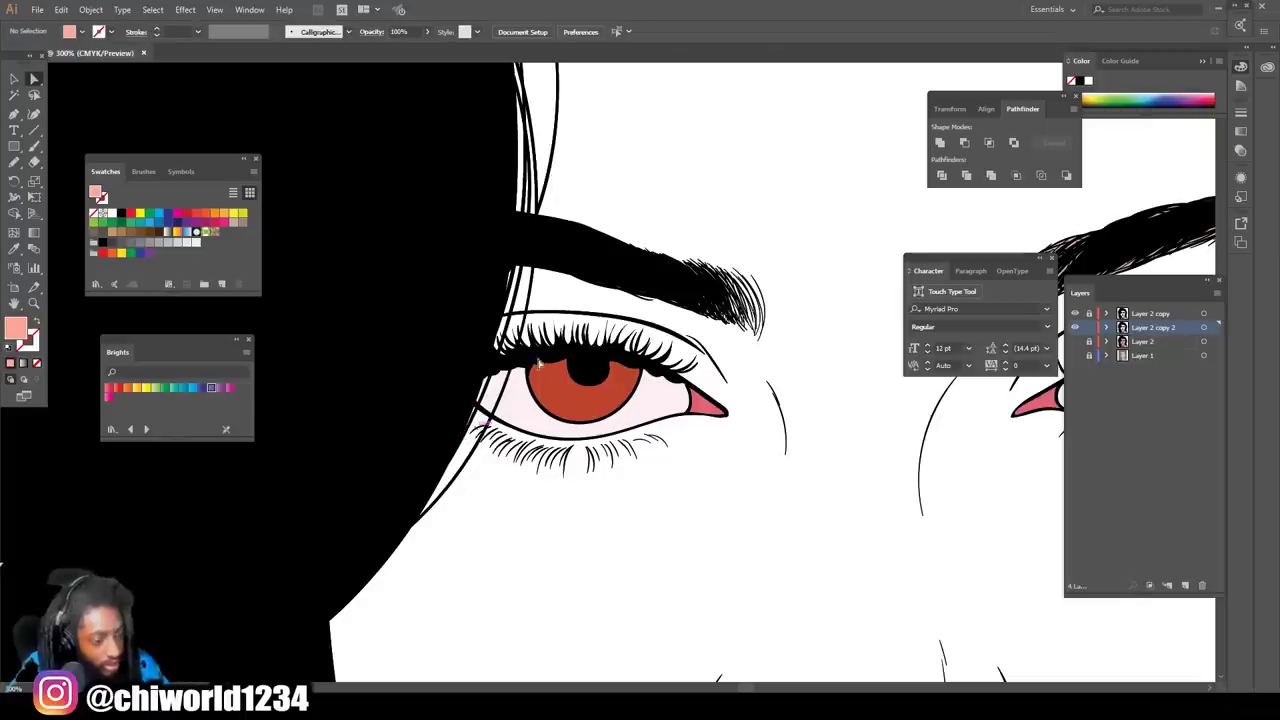
Step: Delete the leftover skin-colored fragments within the right-hand eyebrow and upper lashes of the portrait
{"action": "scroll", "coordinate": [537, 365], "scroll_direction": "up", "scroll_amount": 2}
{"action": "left_click_drag", "start_coordinate": [458, 208], "coordinate": [802, 393]}
{"action": "scroll", "coordinate": [797, 390], "scroll_direction": "down", "scroll_amount": 2}
{"action": "scroll", "coordinate": [797, 388], "scroll_direction": "right", "scroll_amount": 4}
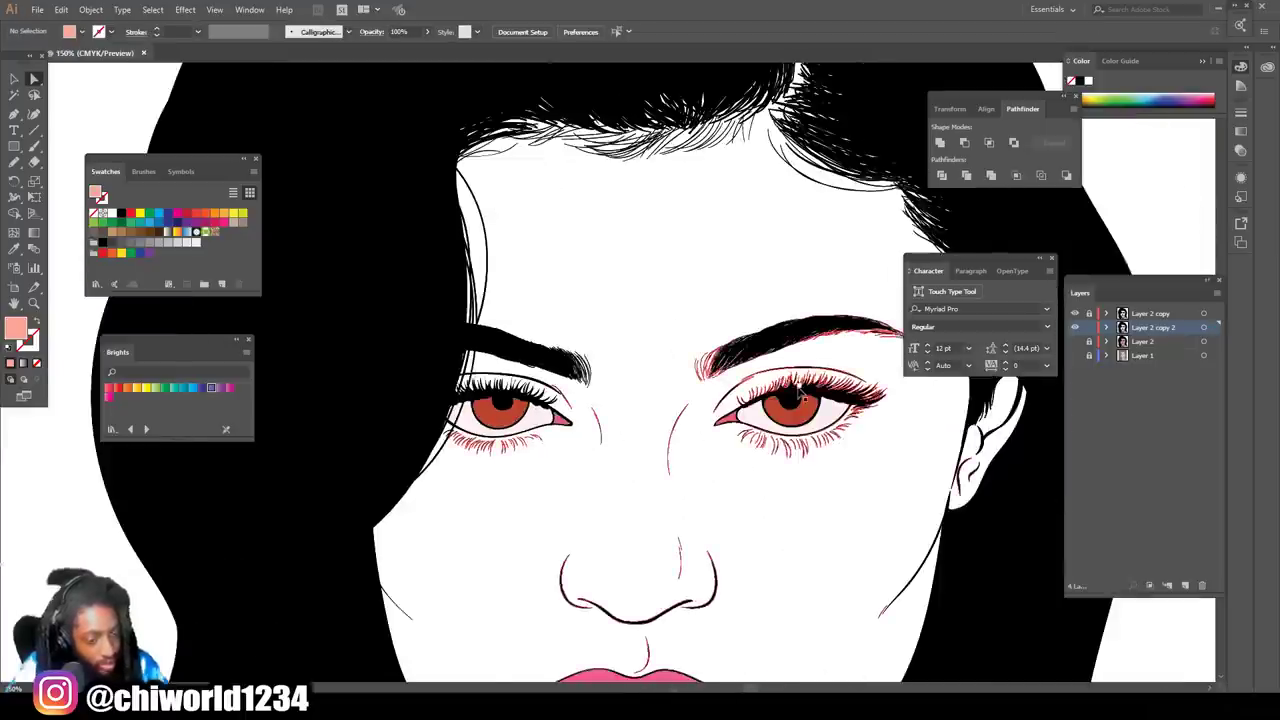
{"action": "scroll", "coordinate": [799, 387], "scroll_direction": "up", "scroll_amount": 2}
{"action": "scroll", "coordinate": [801, 381], "scroll_direction": "right", "scroll_amount": 3}
{"action": "scroll", "coordinate": [800, 377], "scroll_direction": "up", "scroll_amount": 2}
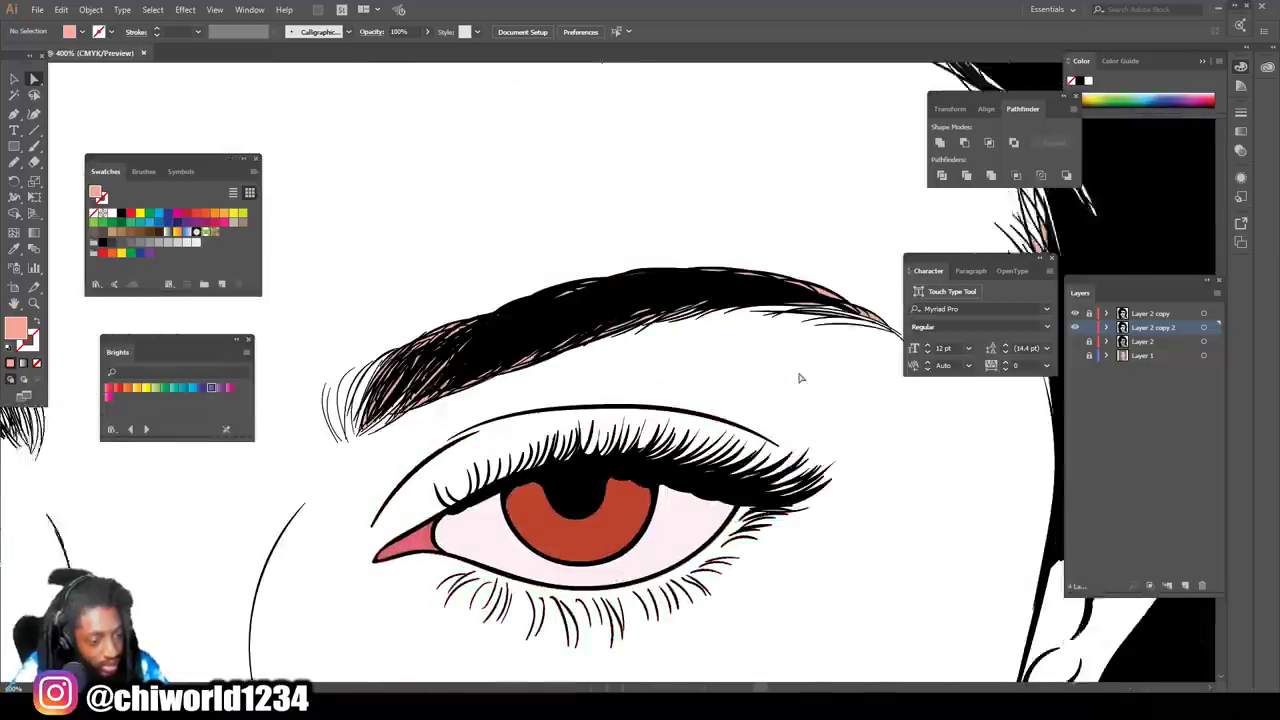
{"action": "scroll", "coordinate": [588, 316], "scroll_direction": "up", "scroll_amount": 2}
{"action": "left_click_drag", "start_coordinate": [325, 284], "coordinate": [949, 549]}
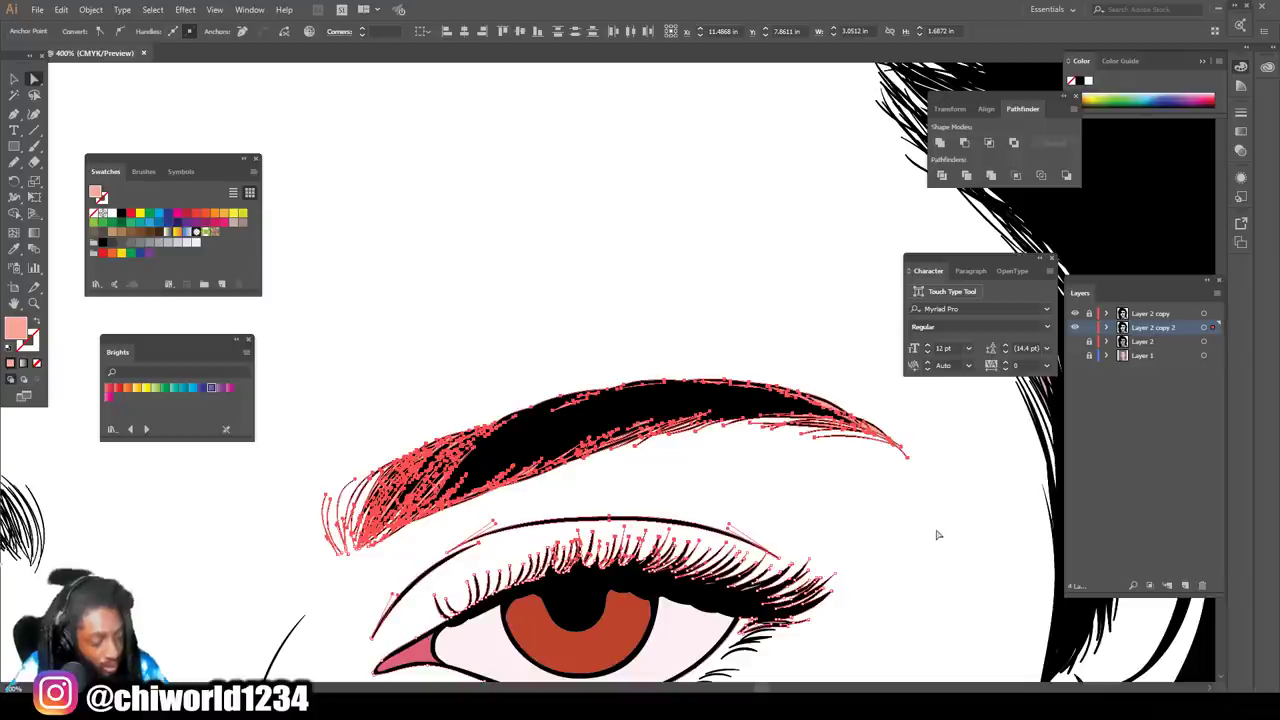
{"action": "left_click", "coordinate": [935, 530]}
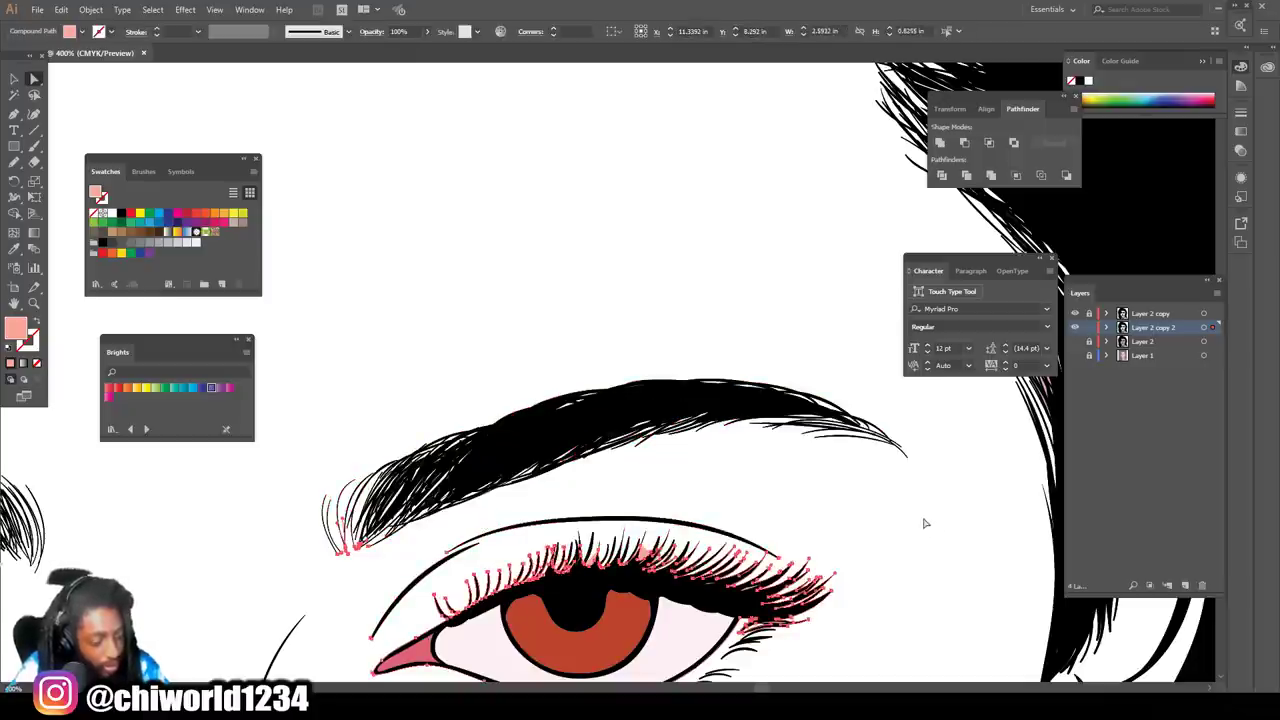
{"action": "key", "text": "ctrl+minus"}
{"action": "key", "text": "ctrl+minus"}
{"action": "key", "text": "ctrl+minus"}
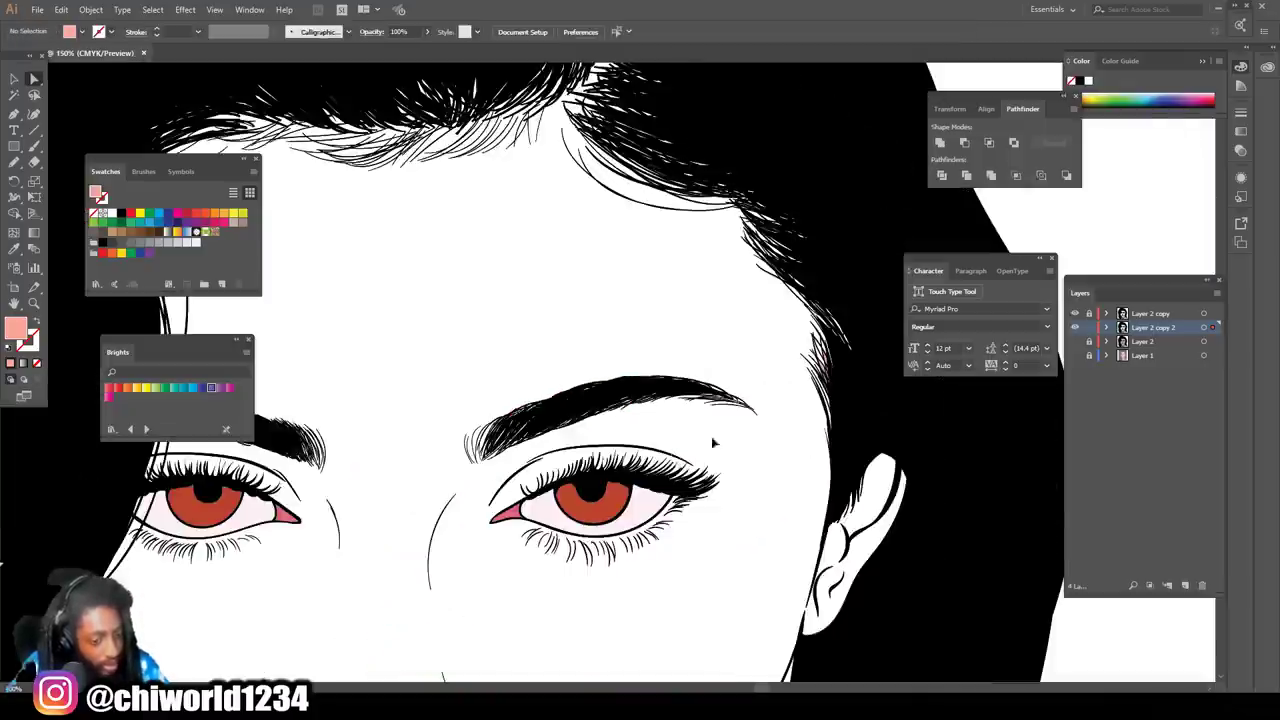
Step: Delete the leftover skin-colored fragments along the right-hand hairline and around the hair parting on Layer 2 copy 2
{"action": "scroll", "coordinate": [754, 408], "scroll_direction": "up", "scroll_amount": 1}
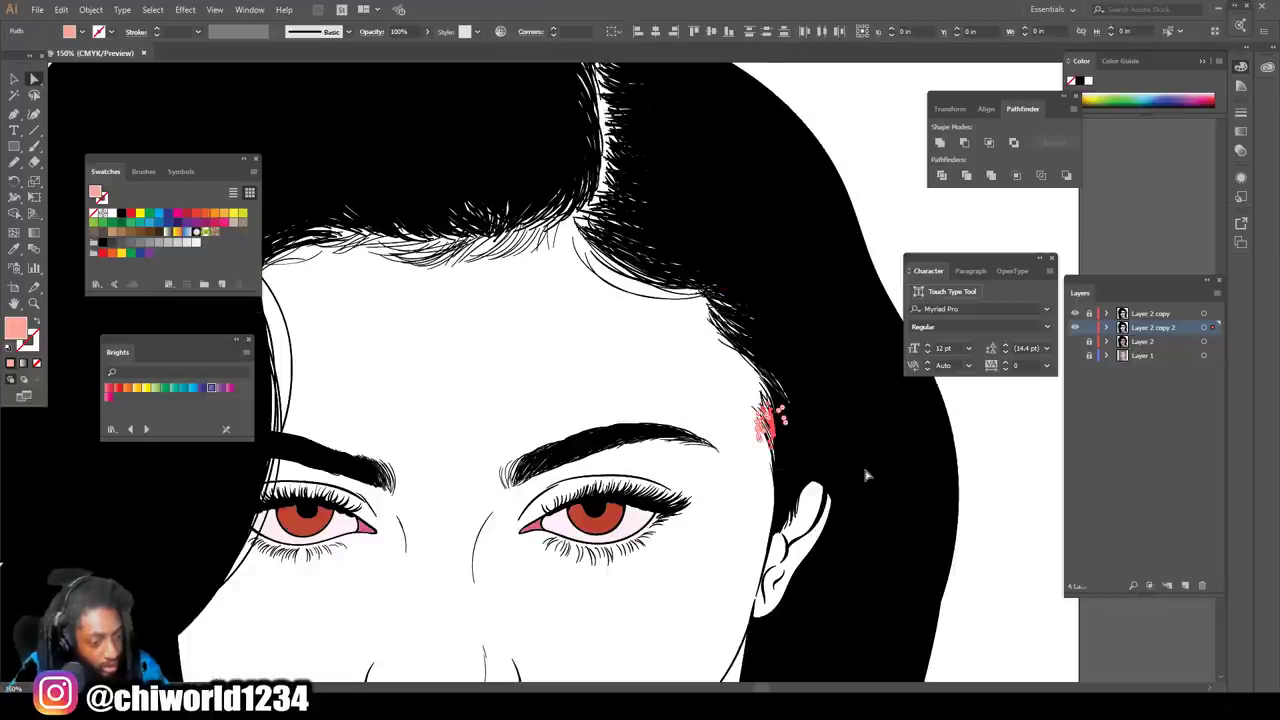
{"action": "scroll", "coordinate": [690, 460], "scroll_direction": "up", "scroll_amount": 2}
{"action": "scroll", "coordinate": [689, 460], "scroll_direction": "up", "scroll_amount": 3}
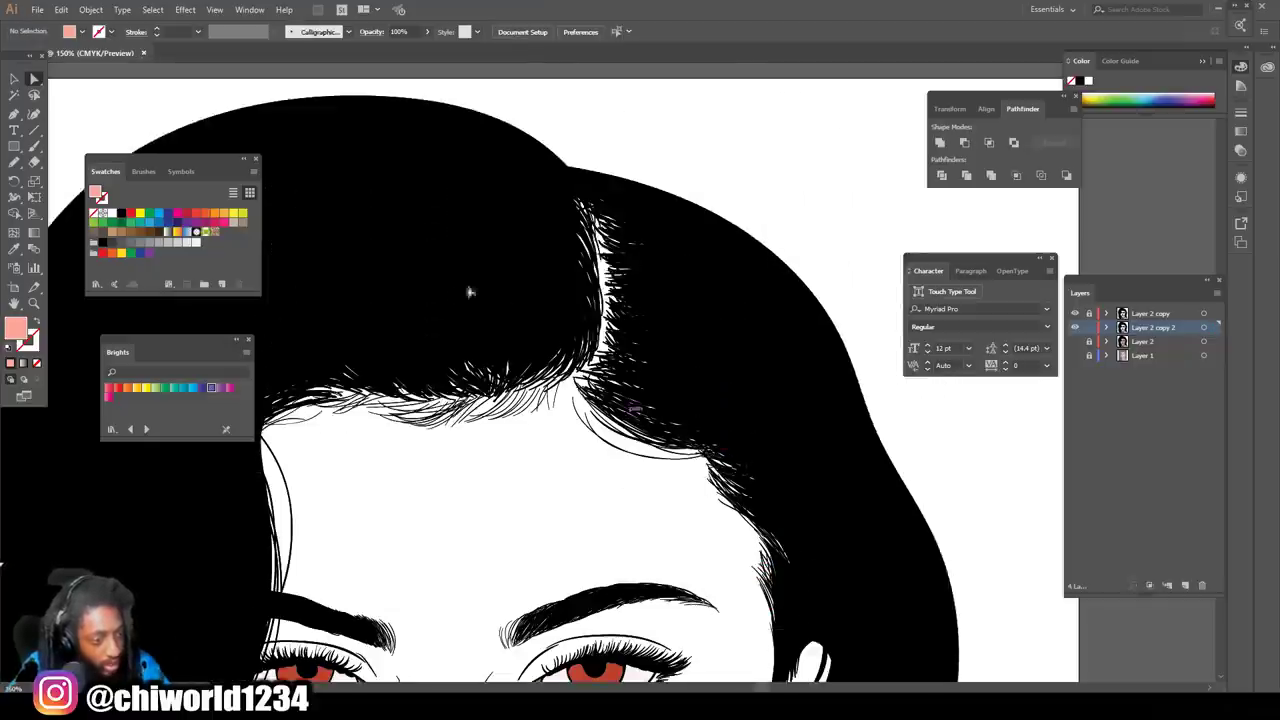
{"action": "left_click_drag", "start_coordinate": [364, 118], "coordinate": [1007, 570]}
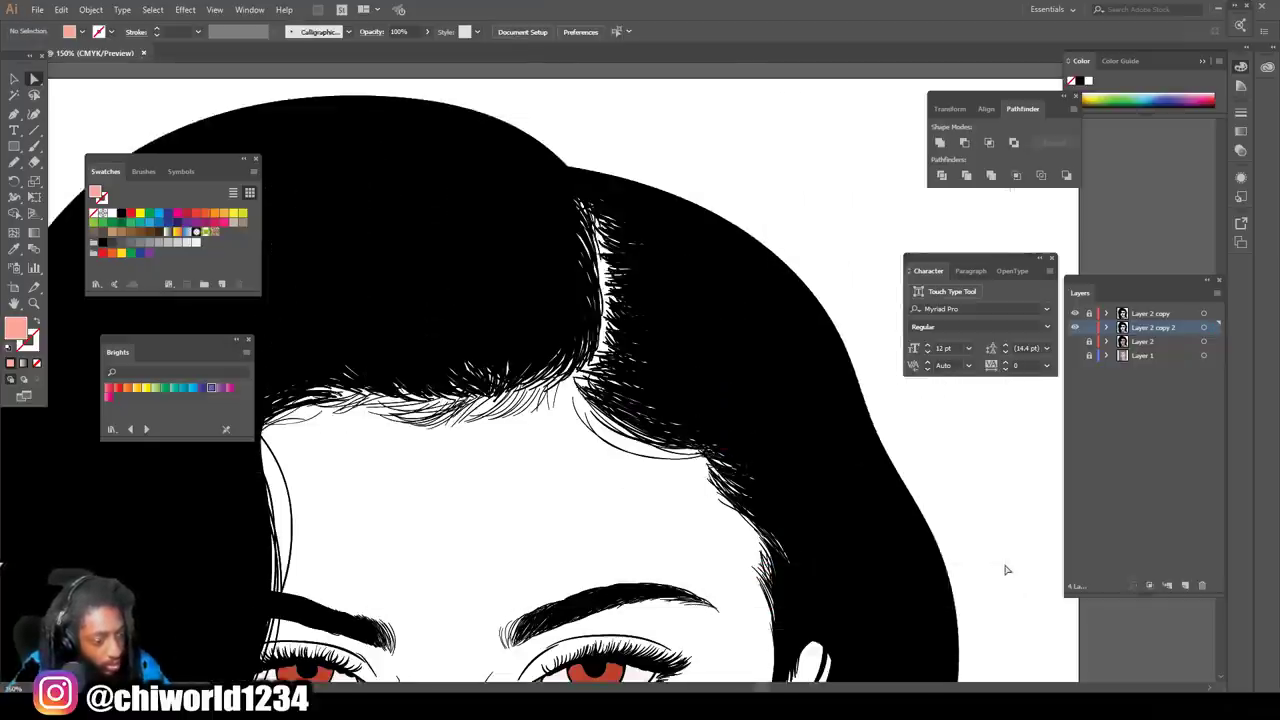
Step: Delete the skin-colored neck fill together with the skin pieces in the choker drips and neck hair strands
{"action": "scroll", "coordinate": [950, 573], "scroll_direction": "down", "scroll_amount": 15}
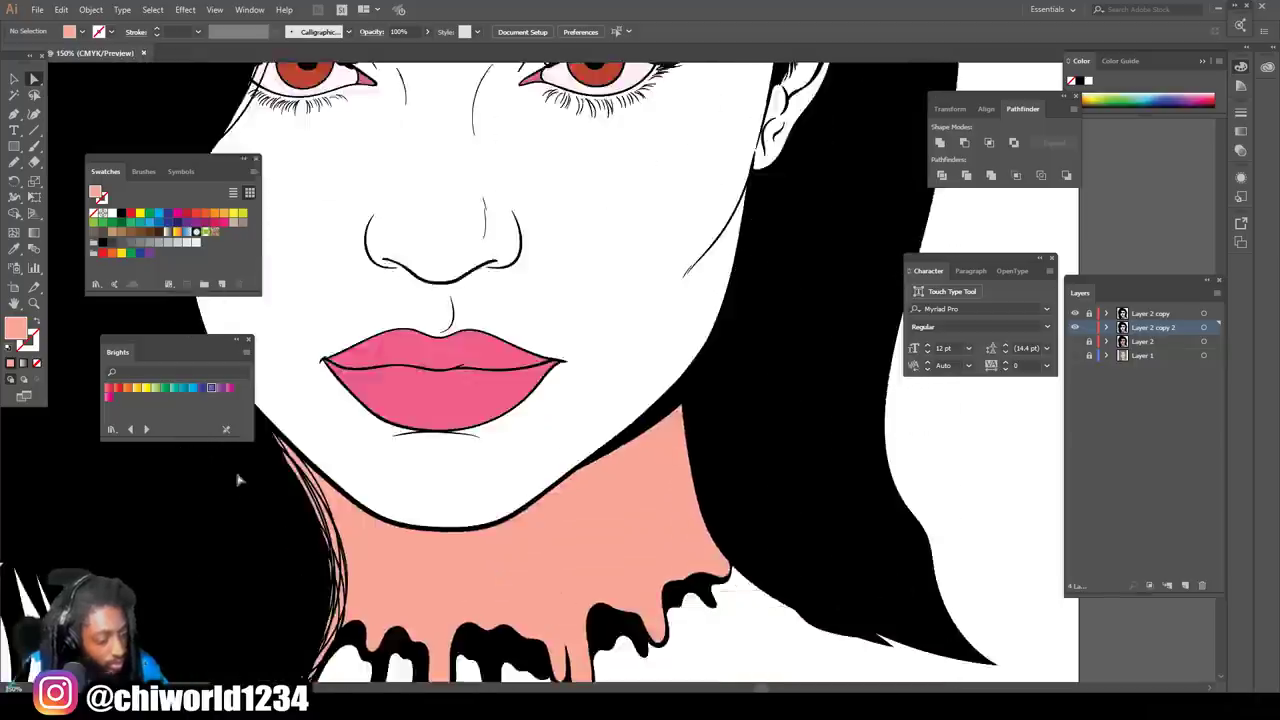
{"action": "left_click_drag", "start_coordinate": [235, 460], "coordinate": [575, 670]}
{"action": "key", "text": "Delete"}
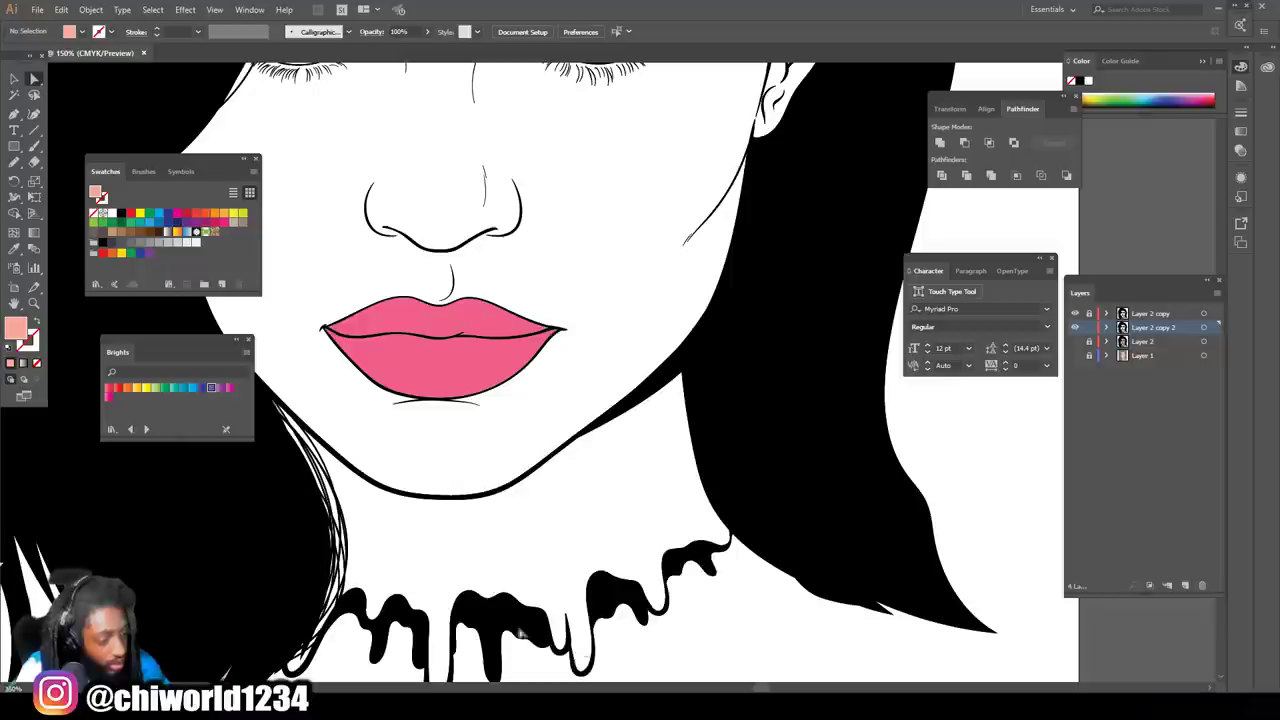
{"action": "left_click_drag", "start_coordinate": [277, 491], "coordinate": [300, 372]}
{"action": "key", "text": "ctrl+minus"}
{"action": "key", "text": "ctrl+minus"}
{"action": "key", "text": "ctrl+minus"}
{"action": "scroll", "coordinate": [570, 510], "scroll_direction": "left", "scroll_amount": 4}
{"action": "key", "text": "ctrl+equal"}
{"action": "key", "text": "ctrl+equal"}
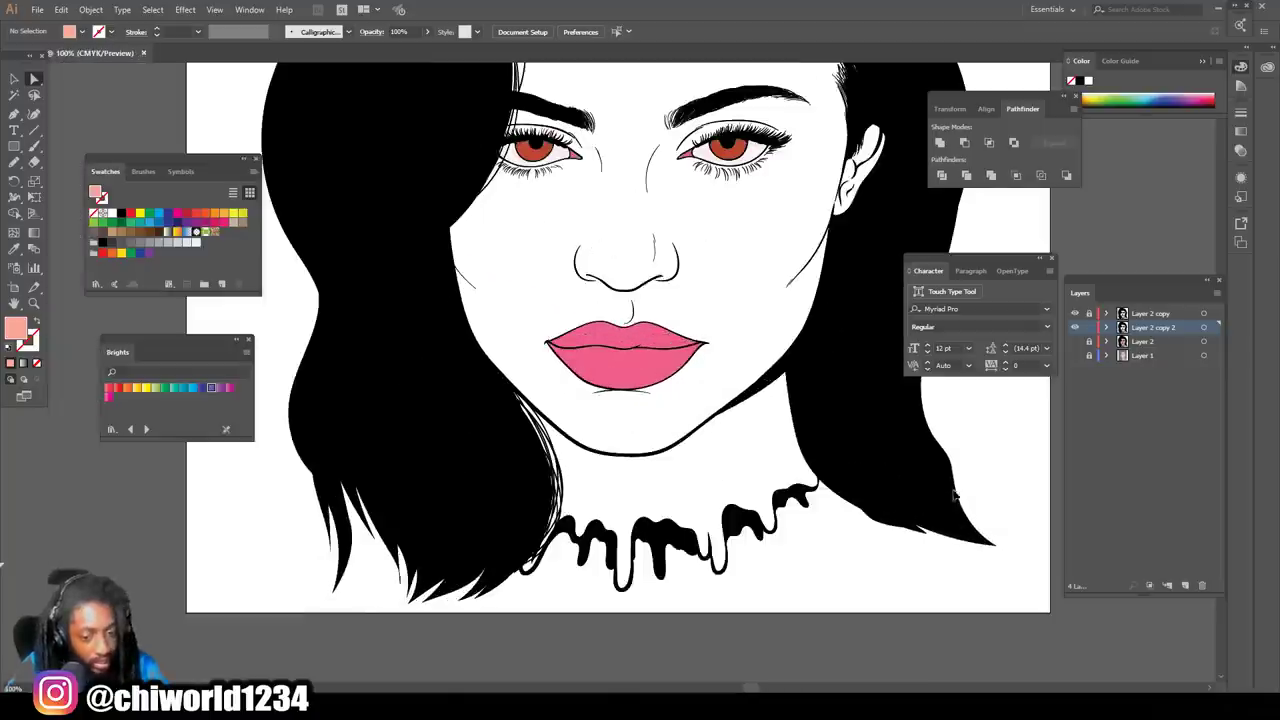
Step: Show Layer 2, lock Layer 2 copy 2, and add a new layer placed between those two layers
{"action": "left_click", "coordinate": [1076, 343]}
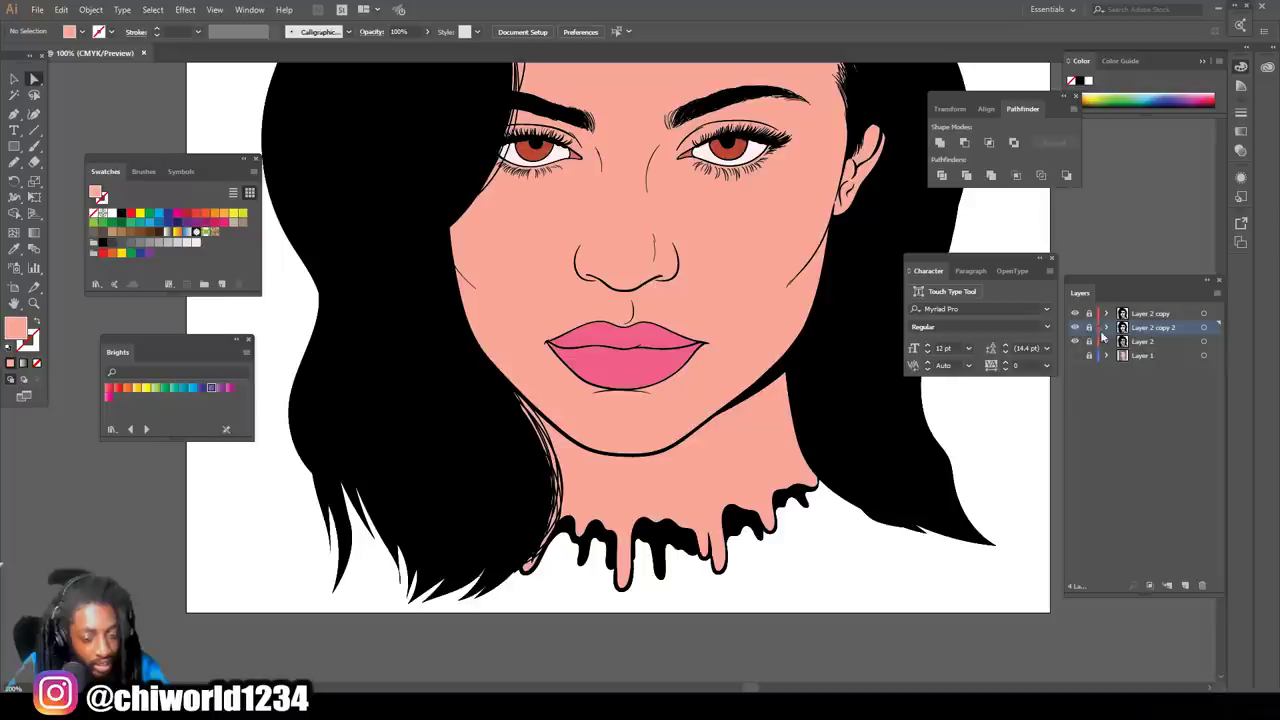
{"action": "left_click", "coordinate": [1185, 585]}
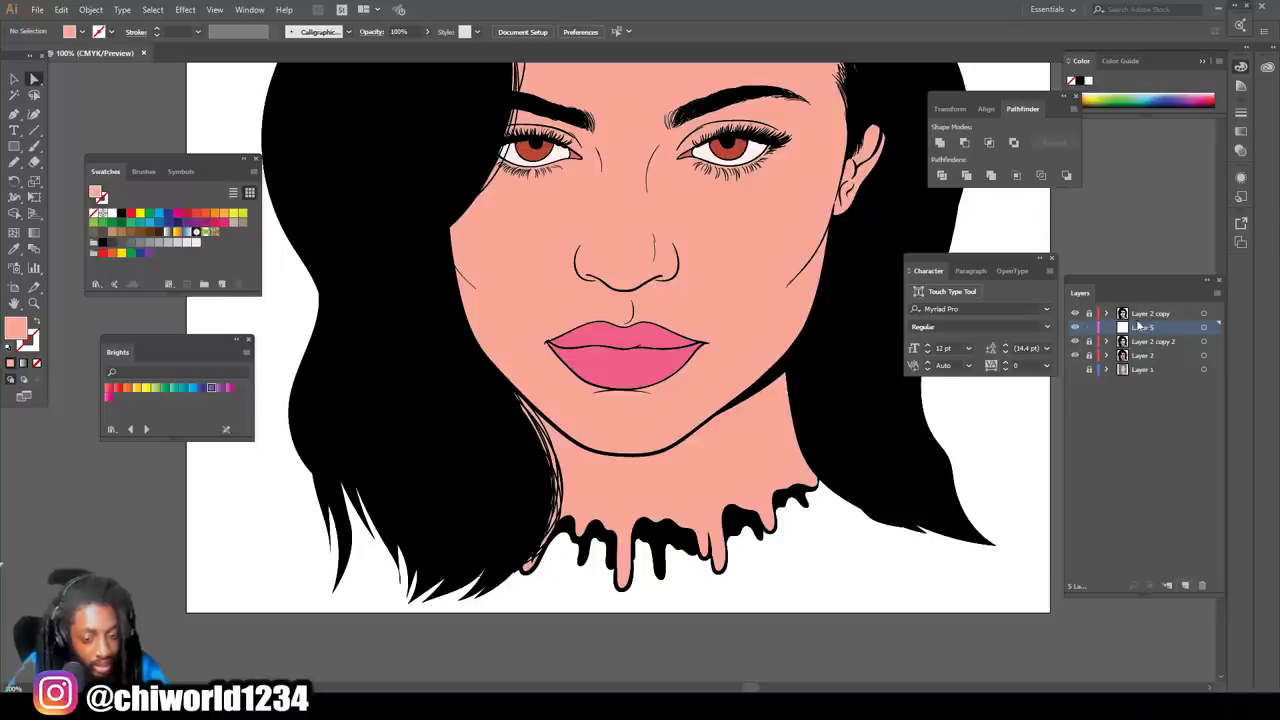
{"action": "left_click_drag", "start_coordinate": [1138, 332], "coordinate": [1140, 350]}
Step: Set the fill color to the darker skin tone A36B61 and activate the Pencil tool
{"action": "scroll", "coordinate": [837, 423], "scroll_direction": "up", "scroll_amount": 3}
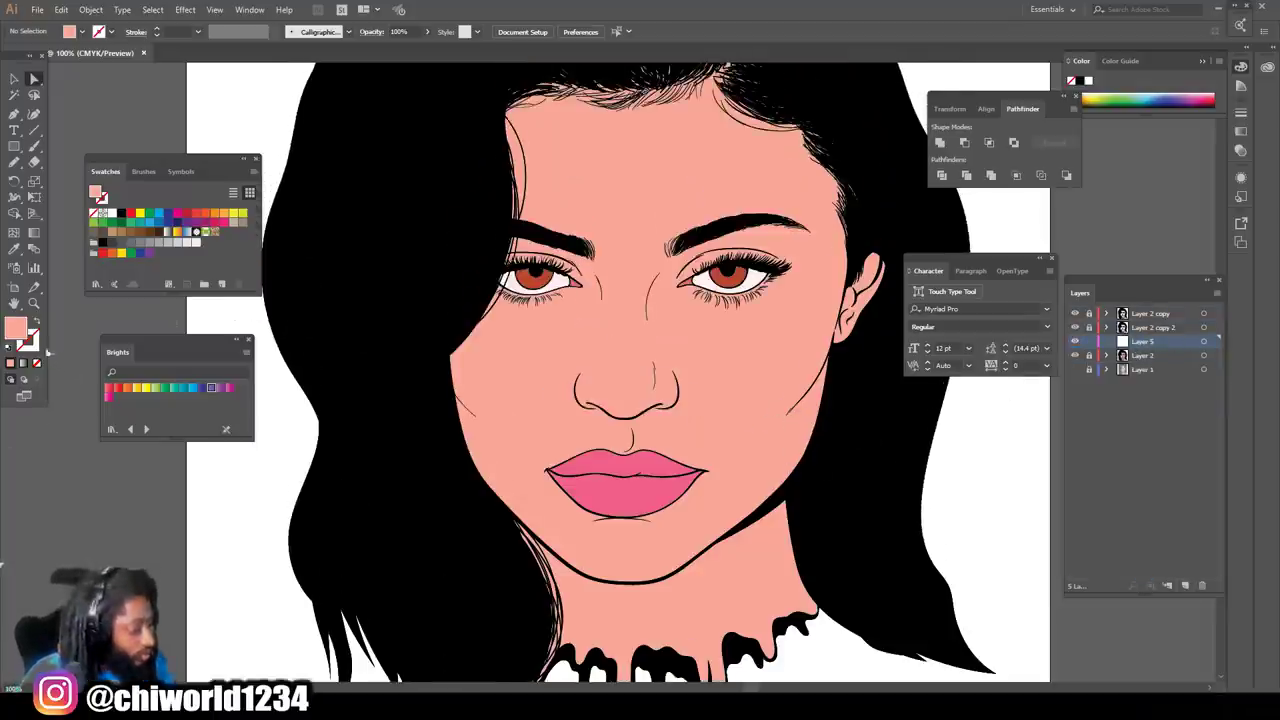
{"action": "double_click", "coordinate": [18, 327]}
{"action": "left_click_drag", "start_coordinate": [90, 104], "coordinate": [83, 108]}
{"action": "left_click_drag", "start_coordinate": [204, 207], "coordinate": [204, 216]}
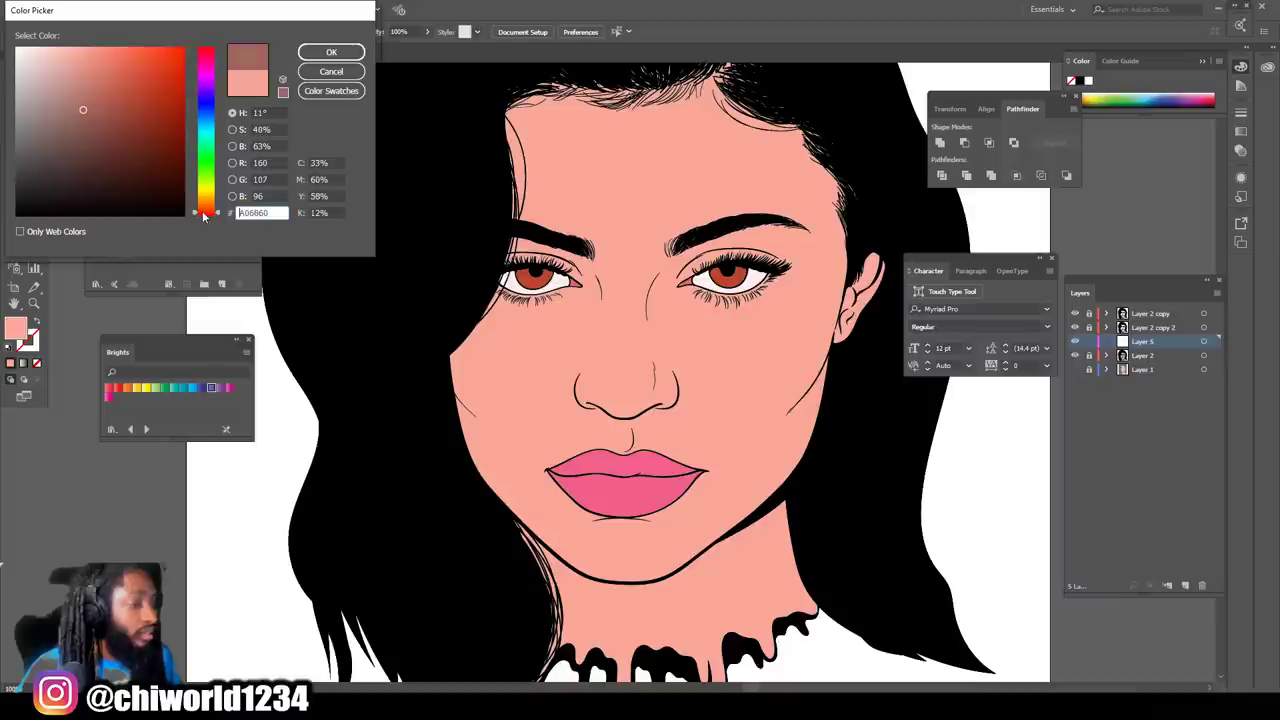
{"action": "left_click_drag", "start_coordinate": [83, 110], "coordinate": [87, 105]}
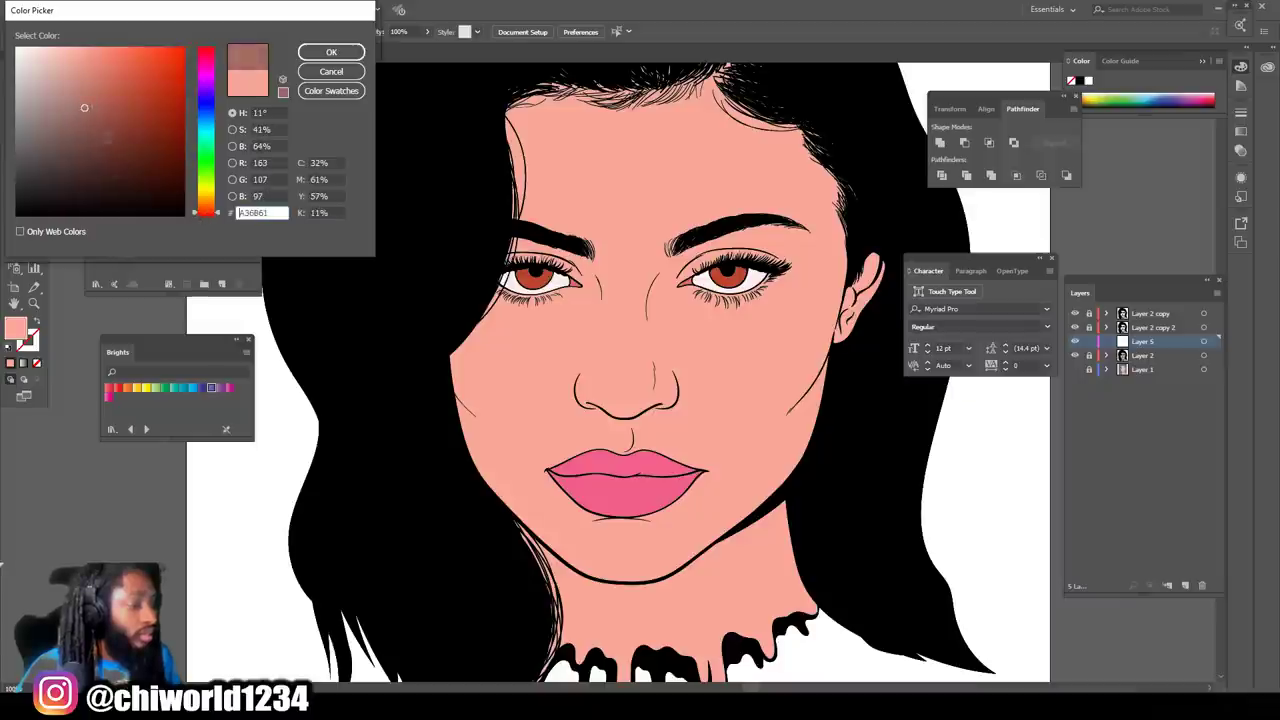
{"action": "left_click", "coordinate": [333, 53]}
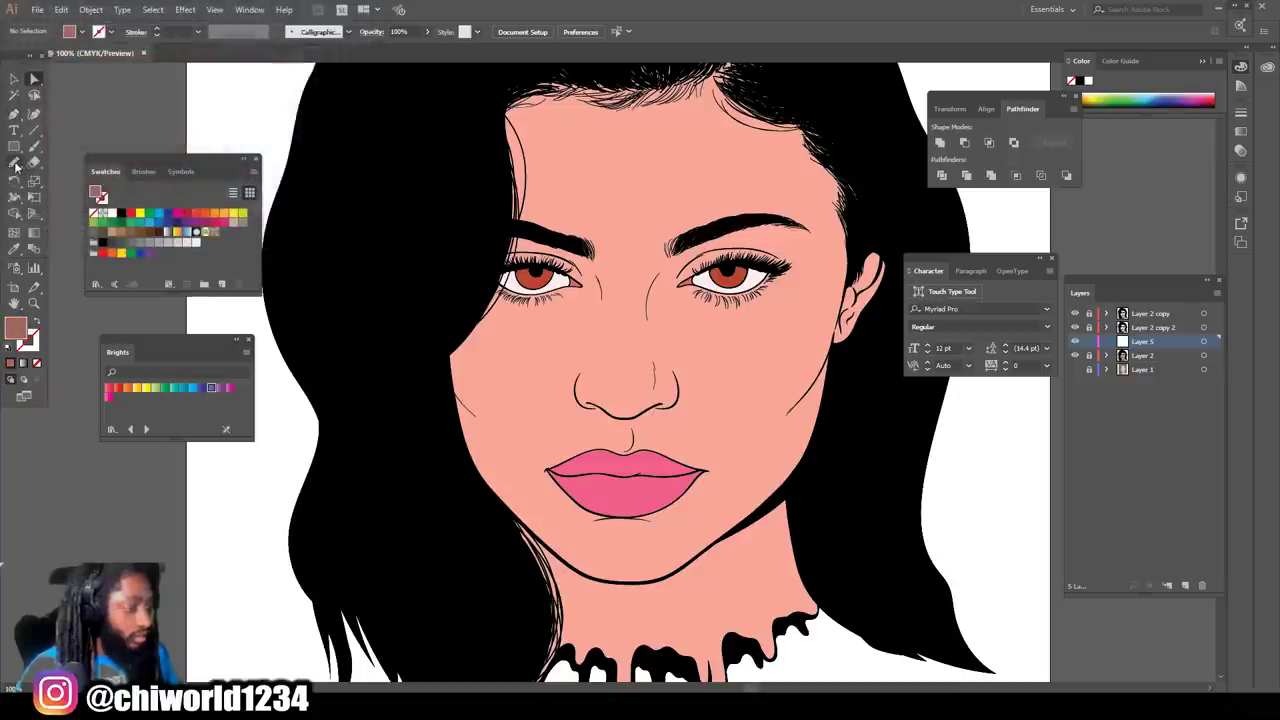
{"action": "left_click", "coordinate": [15, 164]}
Step: Try freehand shadow shapes over the left-hand eye area and around the nose and mouth, undoing each one
{"action": "left_click_drag", "start_coordinate": [431, 282], "coordinate": [455, 345]}
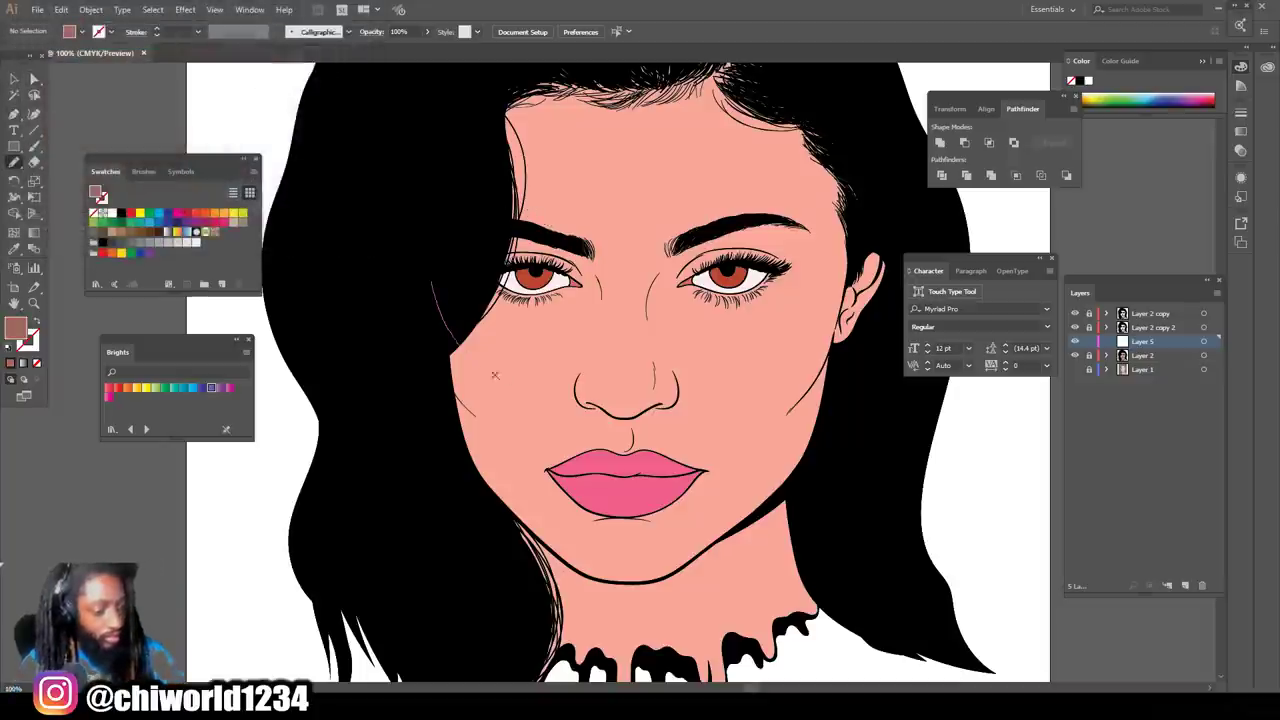
{"action": "left_click_drag", "start_coordinate": [586, 151], "coordinate": [432, 212]}
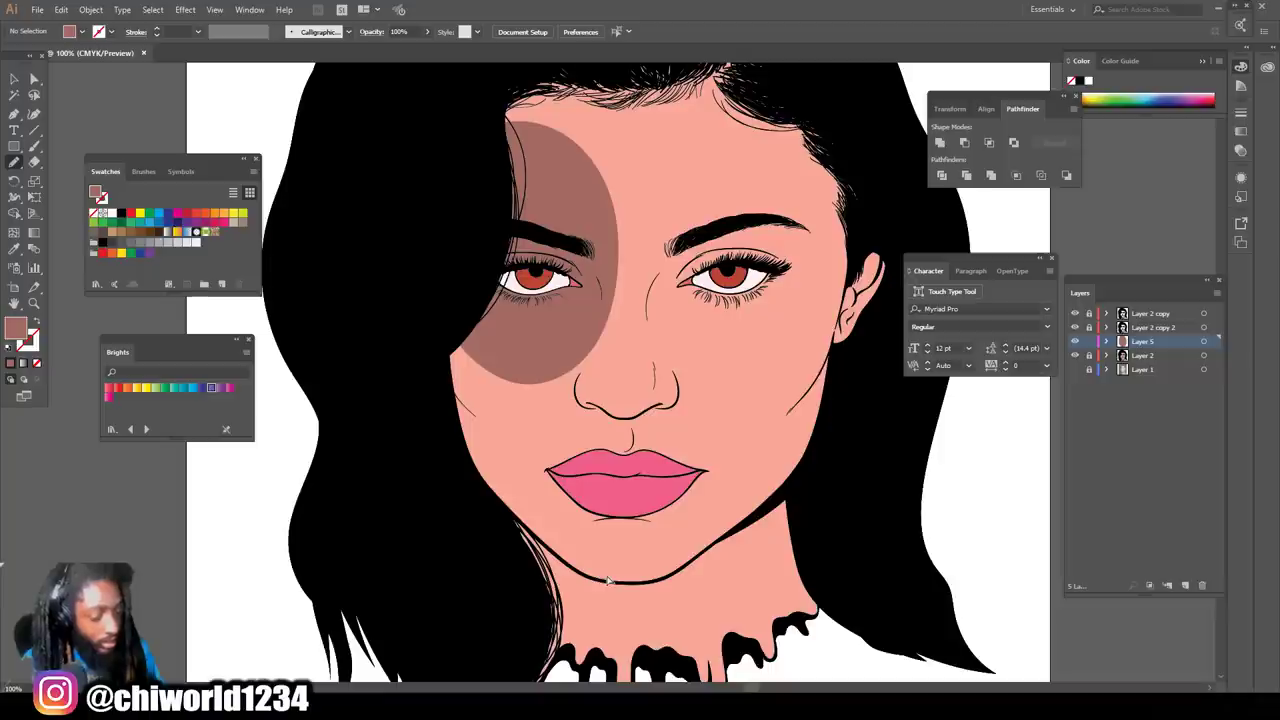
{"action": "key", "text": "ctrl+z"}
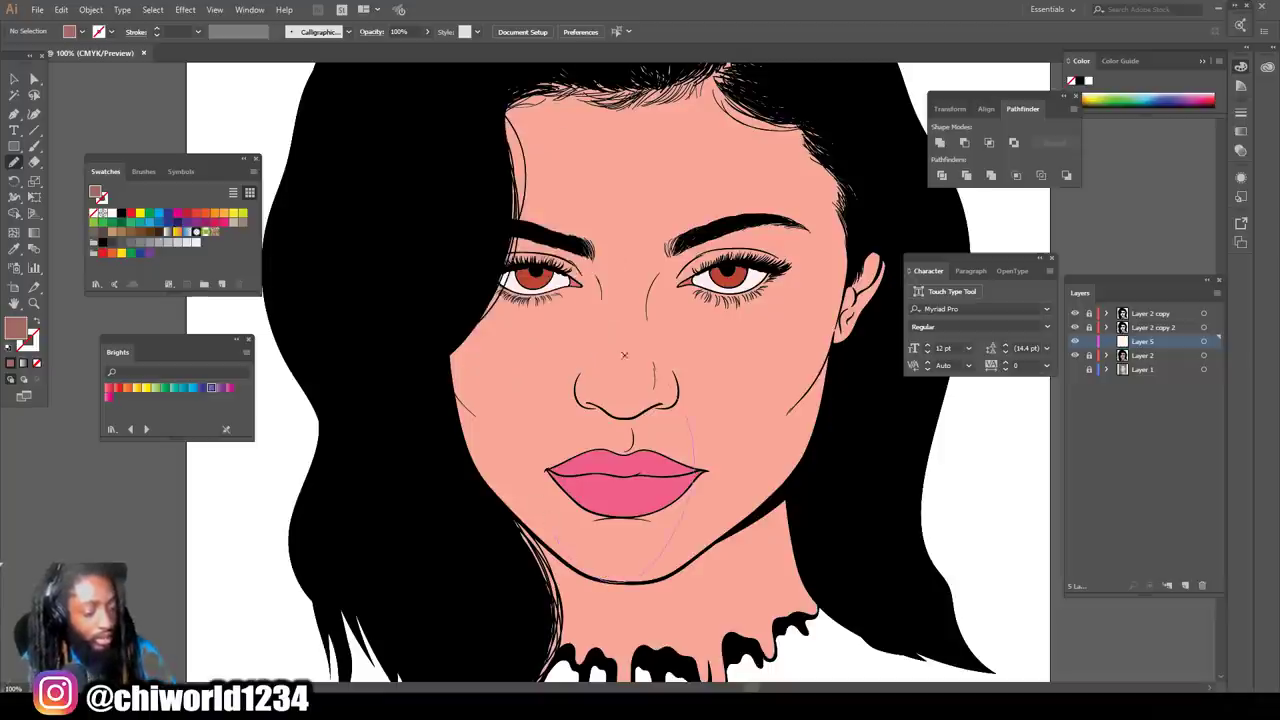
{"action": "left_click_drag", "start_coordinate": [624, 355], "coordinate": [621, 358]}
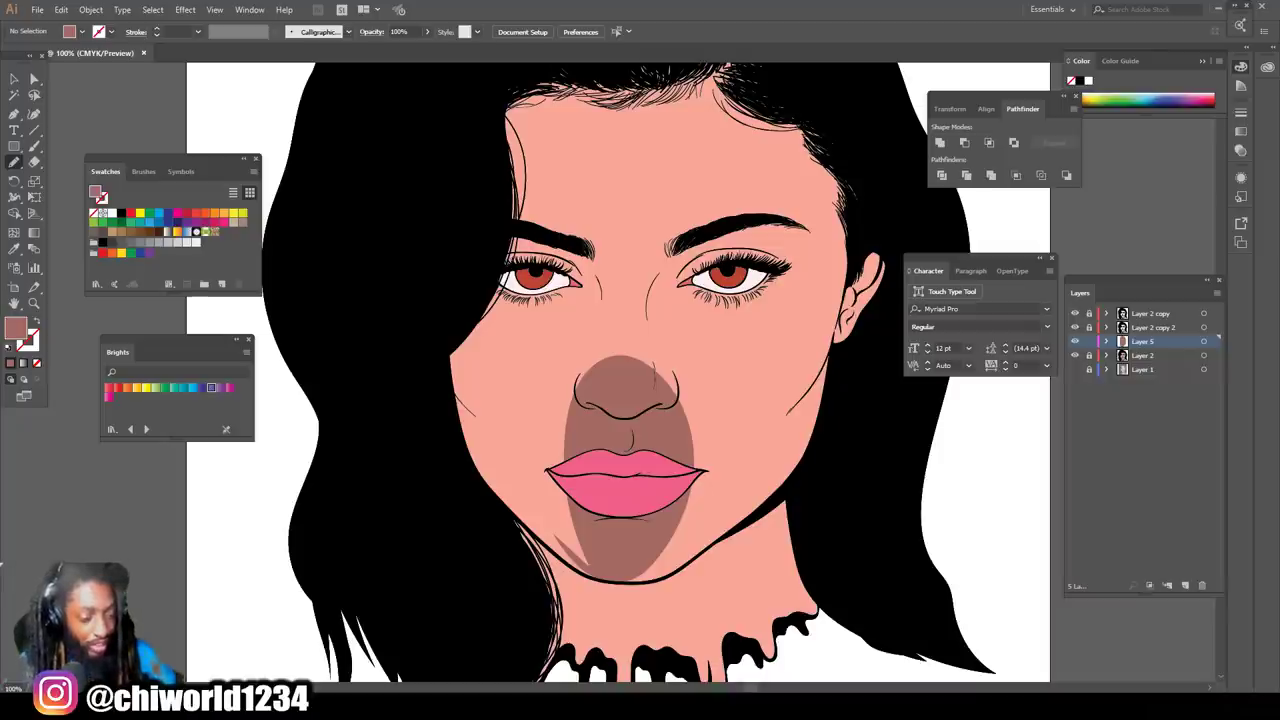
{"action": "key", "text": "ctrl+z"}
Step: Draw a freehand shadow shape on Layer 5 over the outer eyelid between the left-hand eyebrow and lashes
{"action": "scroll", "coordinate": [686, 640], "scroll_direction": "up", "scroll_amount": 2}
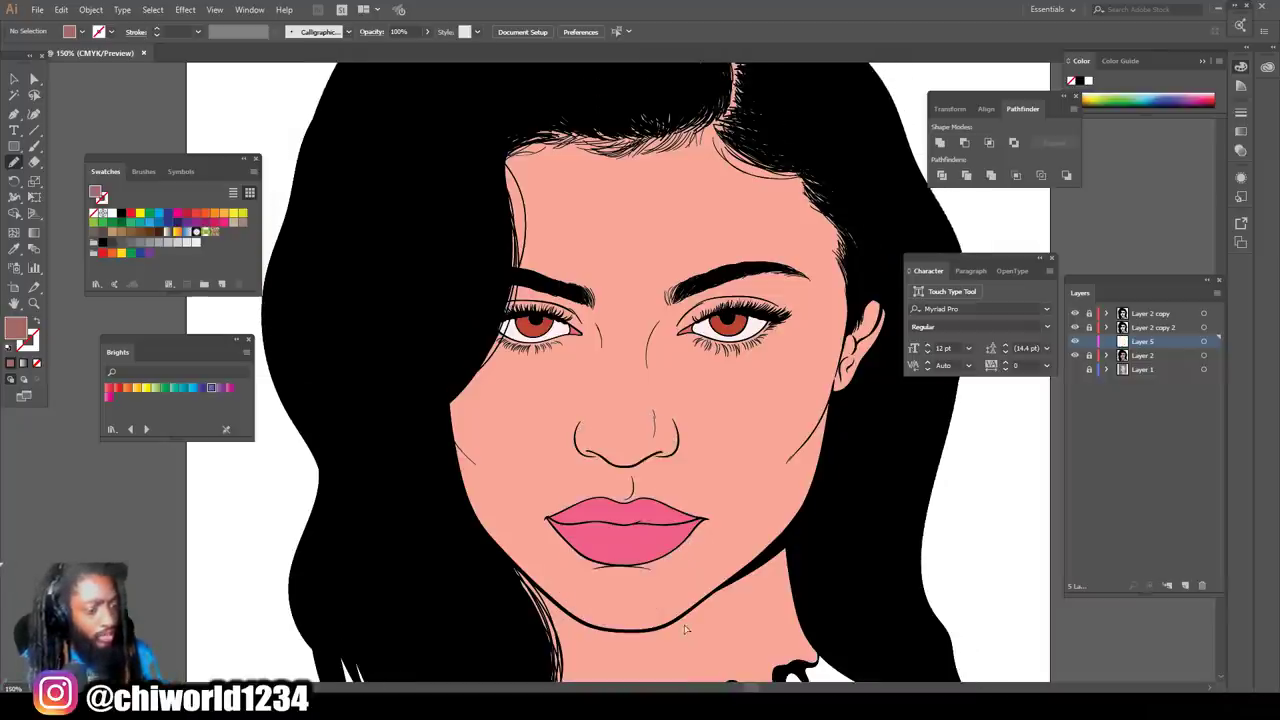
{"action": "key", "text": "ctrl+equal"}
{"action": "key", "text": "ctrl+equal"}
{"action": "key", "text": "ctrl+equal"}
{"action": "key", "text": "ctrl+equal"}
{"action": "key", "text": "ctrl+equal"}
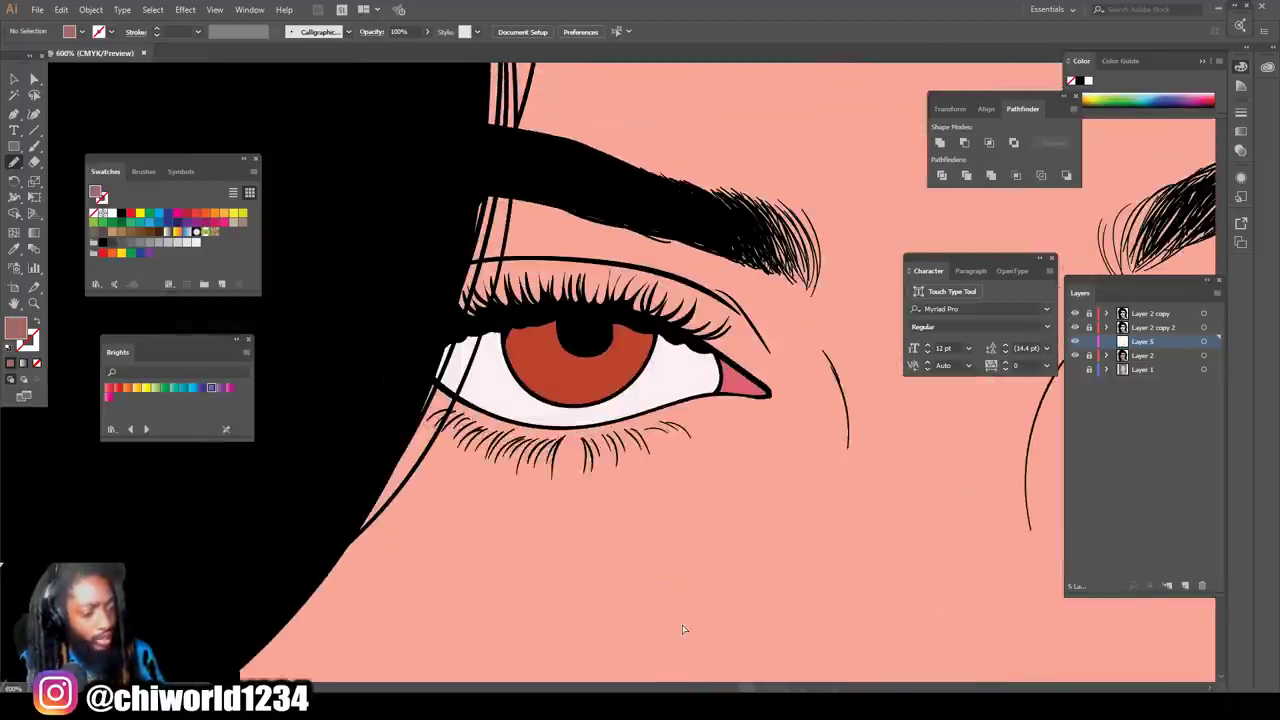
{"action": "mouse_move", "coordinate": [350, 405]}
{"action": "left_mouse_down"}
{"action": "mouse_move", "coordinate": [587, 354]}
{"action": "mouse_move", "coordinate": [674, 356]}
{"action": "mouse_move", "coordinate": [554, 334]}
{"action": "mouse_move", "coordinate": [546, 299]}
{"action": "left_mouse_up"}
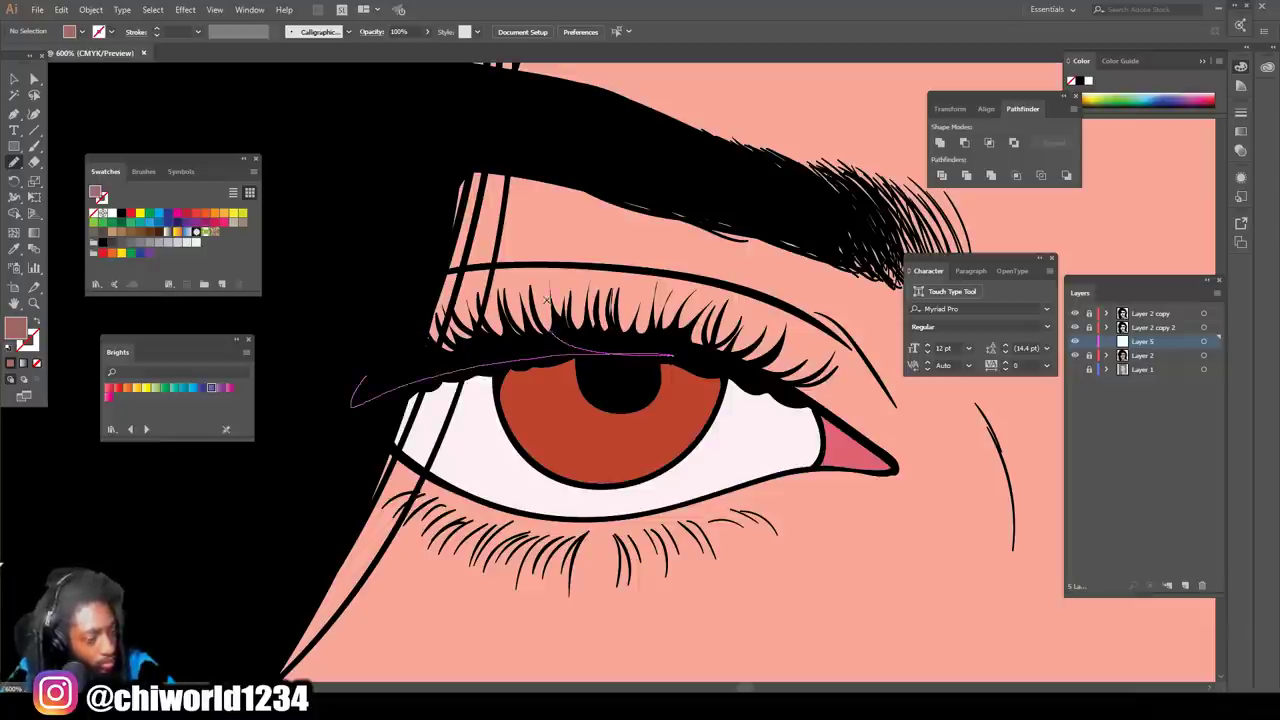
{"action": "mouse_move", "coordinate": [630, 271]}
{"action": "left_mouse_down"}
{"action": "mouse_move", "coordinate": [702, 280]}
{"action": "mouse_move", "coordinate": [641, 270]}
{"action": "left_mouse_up"}
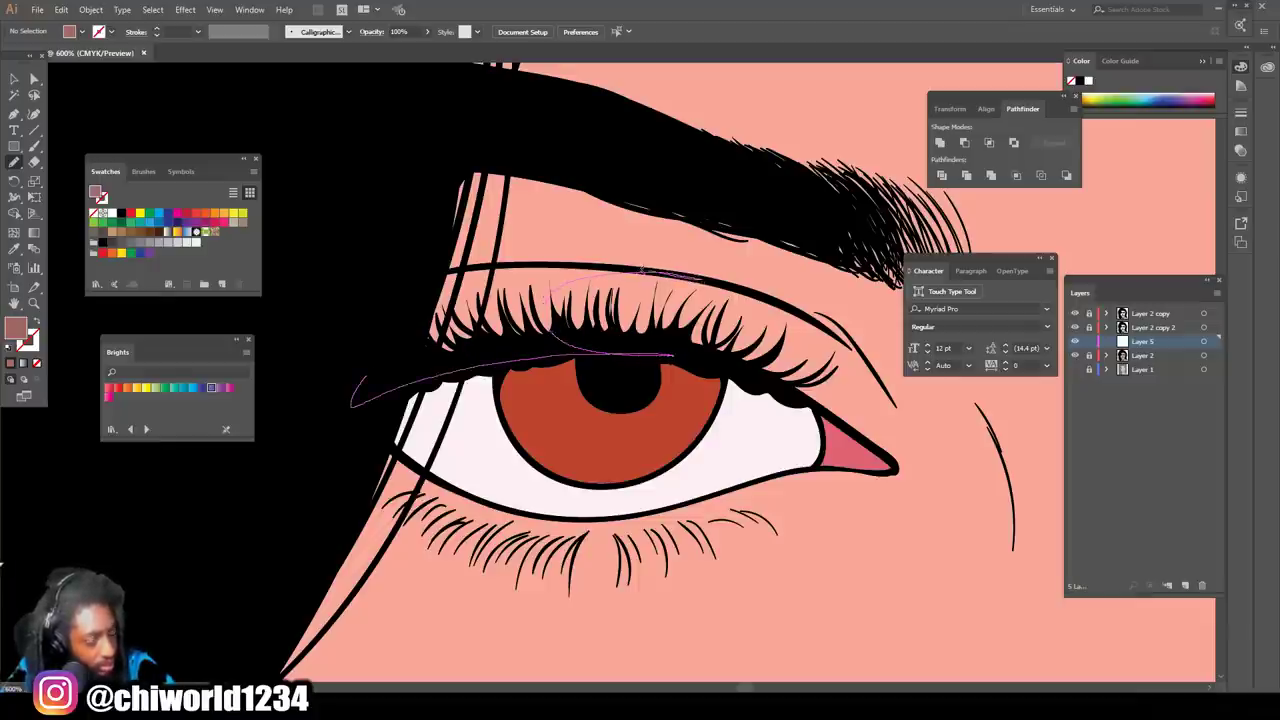
{"action": "mouse_move", "coordinate": [535, 207]}
{"action": "left_mouse_down"}
{"action": "mouse_move", "coordinate": [573, 153]}
{"action": "mouse_move", "coordinate": [606, 137]}
{"action": "left_mouse_up"}
{"action": "key", "text": "ctrl+minus"}
{"action": "key", "text": "ctrl+minus"}
{"action": "key", "text": "ctrl+minus"}
{"action": "key", "text": "ctrl+minus"}
{"action": "key", "text": "ctrl+minus"}
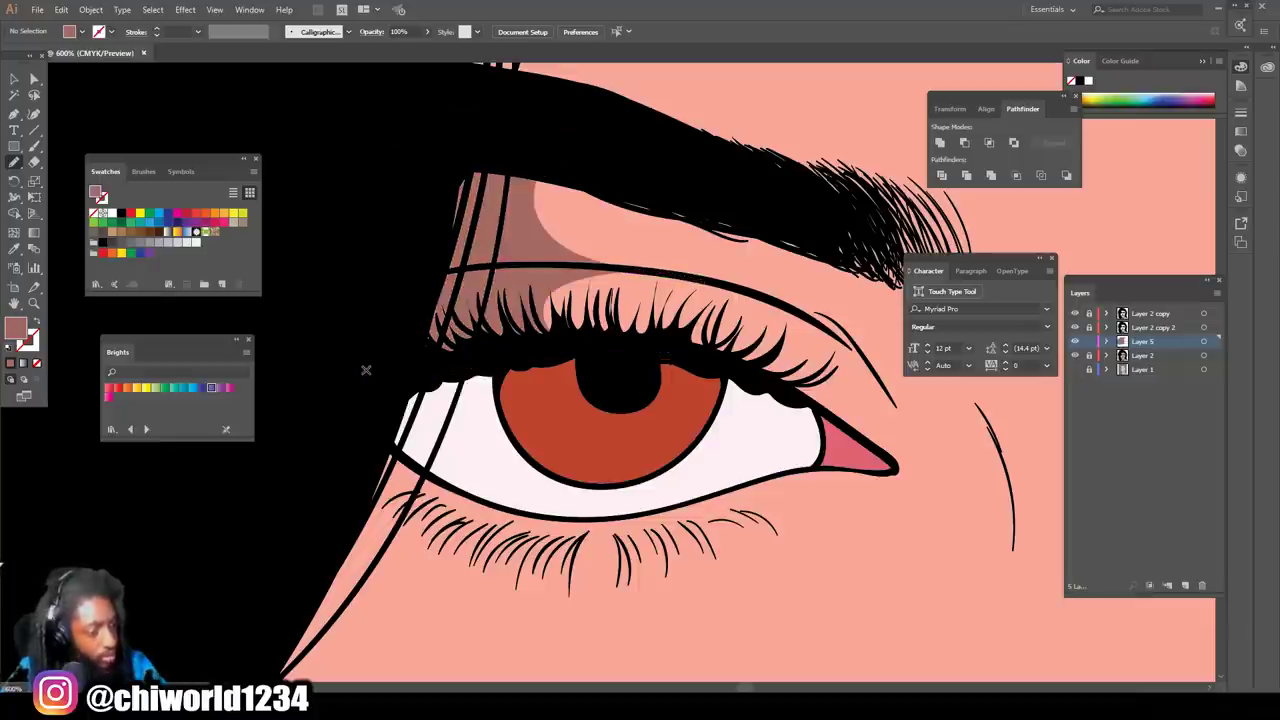
Step: Adjust the eyelid shadow's color balance to Cyan -15, Magenta 1, Yellow -9 and Black -7
{"action": "key", "text": "ctrl+plus"}
{"action": "key", "text": "ctrl+plus"}
{"action": "key", "text": "ctrl+plus"}
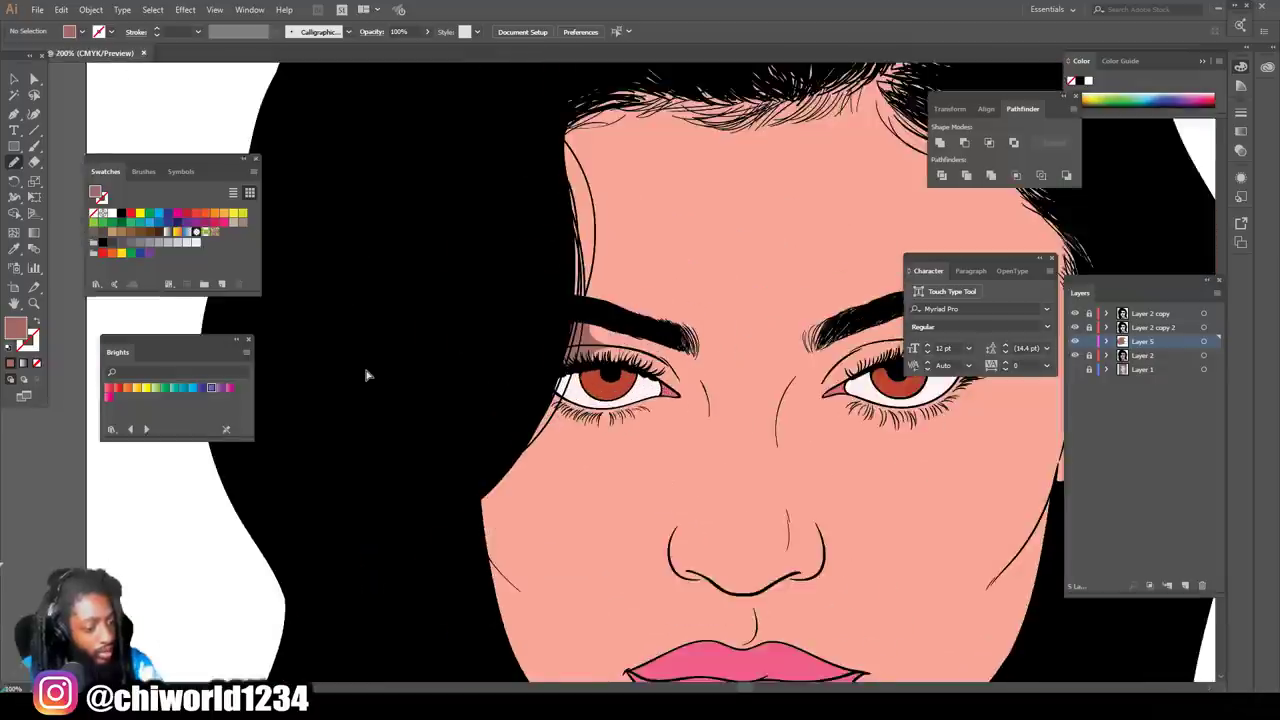
{"action": "scroll", "coordinate": [366, 372], "scroll_direction": "up", "scroll_amount": 3}
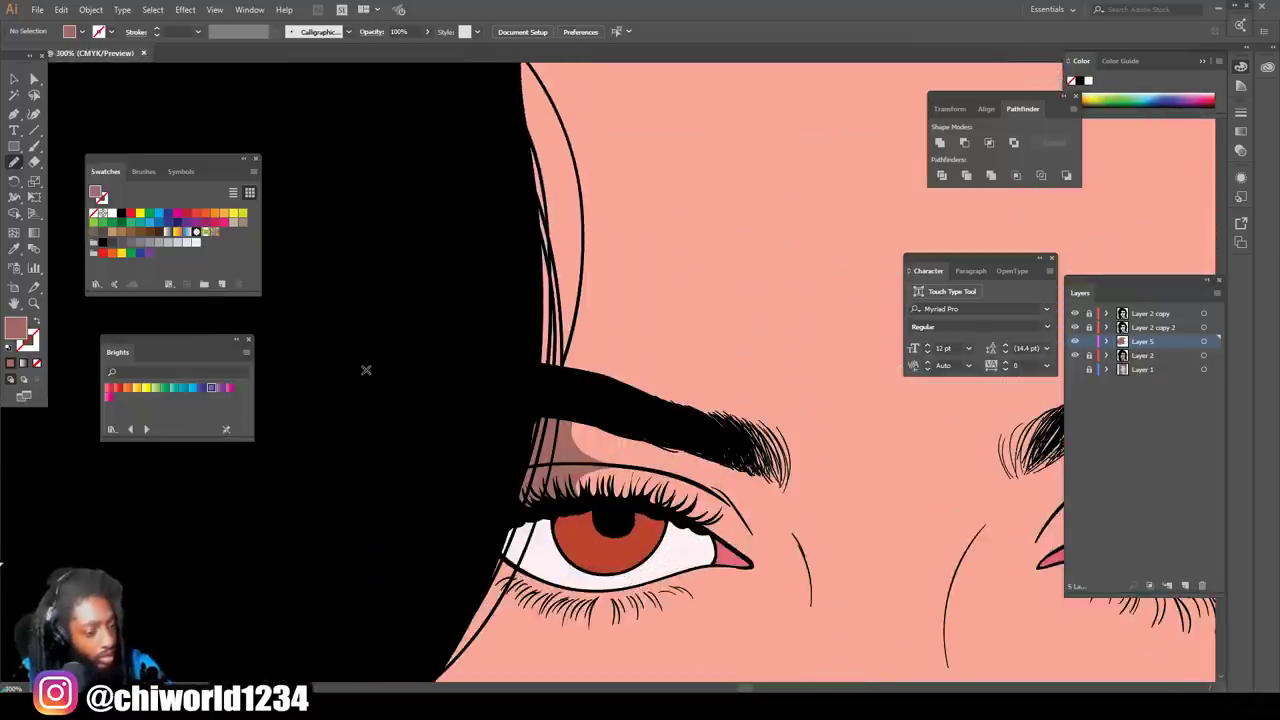
{"action": "left_click", "coordinate": [14, 79]}
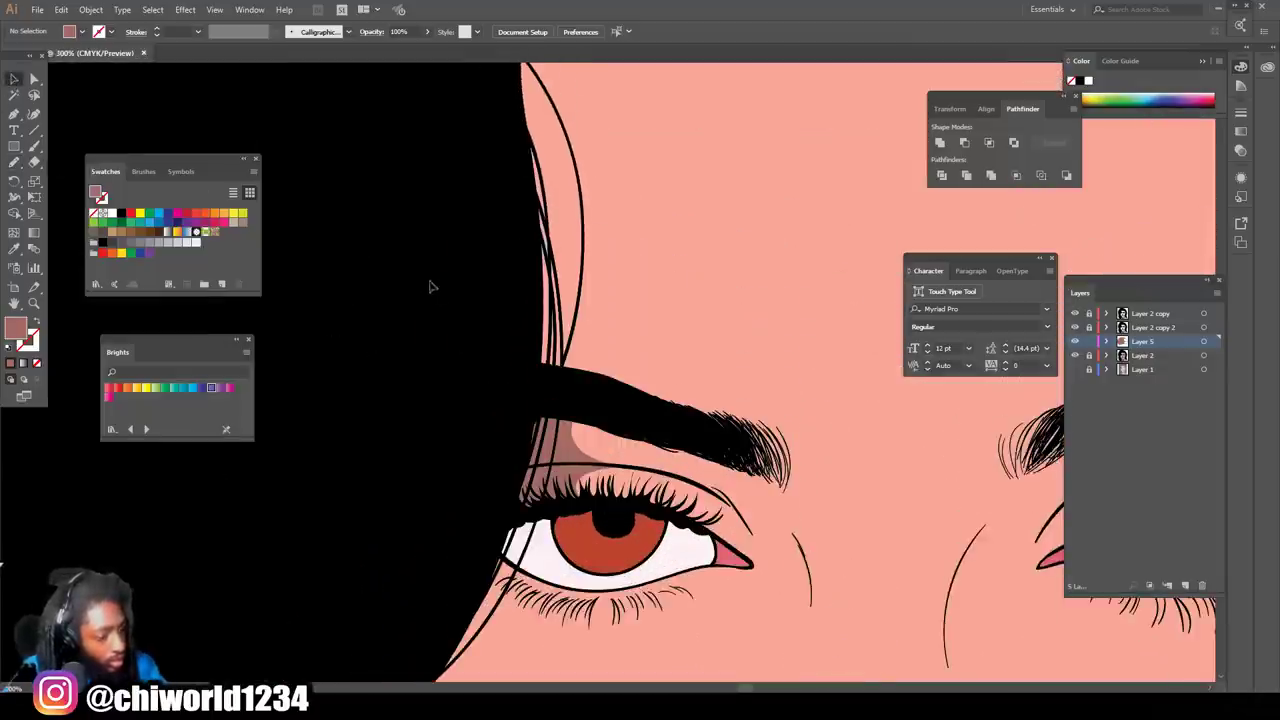
{"action": "left_click_drag", "start_coordinate": [458, 301], "coordinate": [672, 538]}
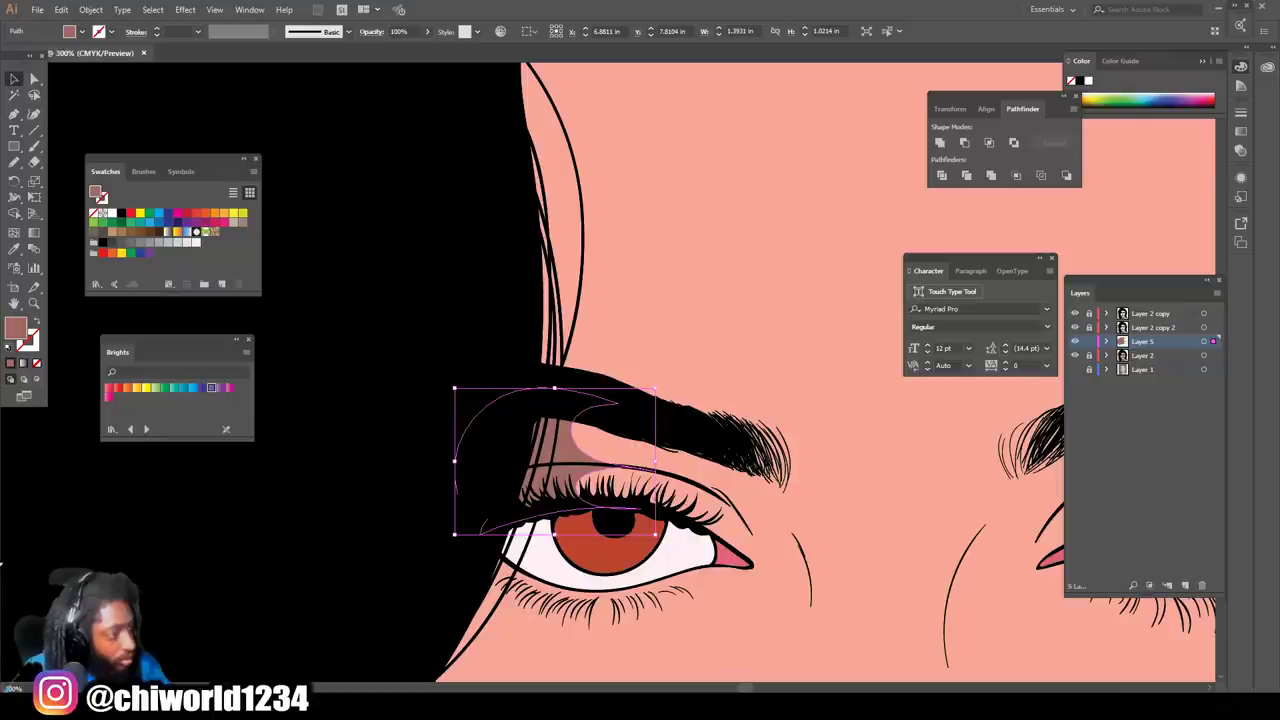
{"action": "left_click", "coordinate": [61, 10]}
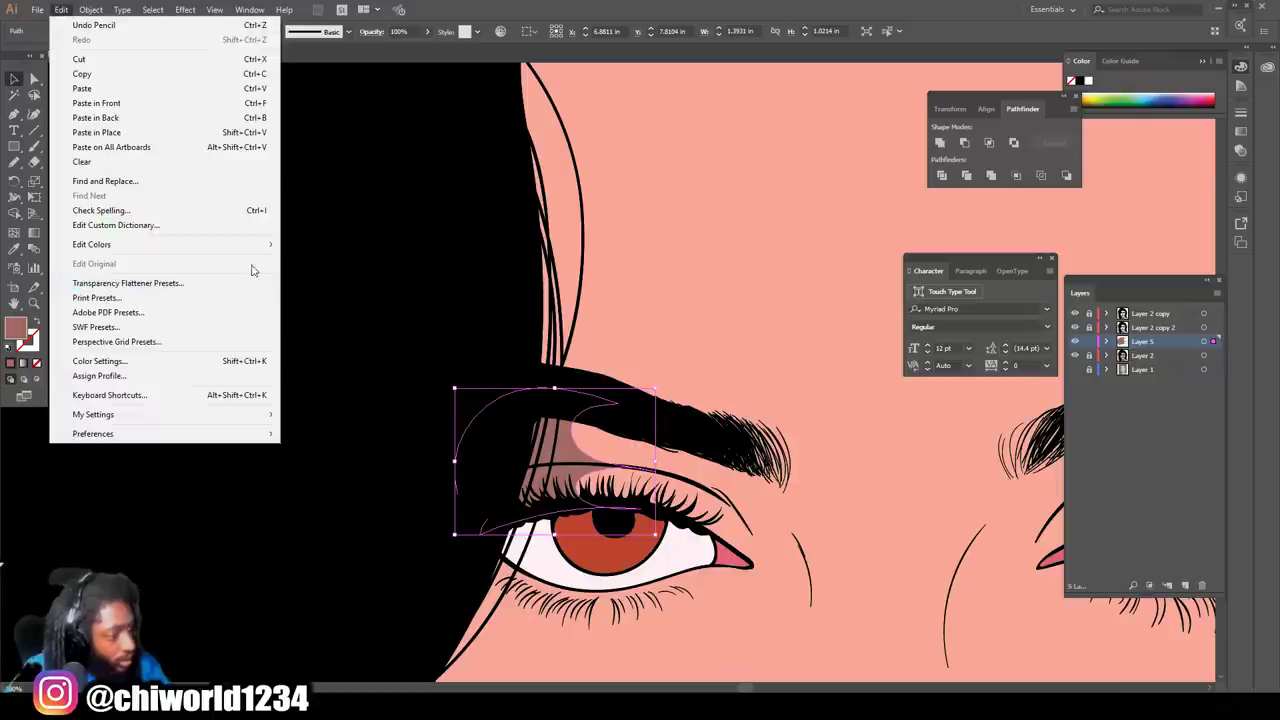
{"action": "mouse_move", "coordinate": [257, 246]}
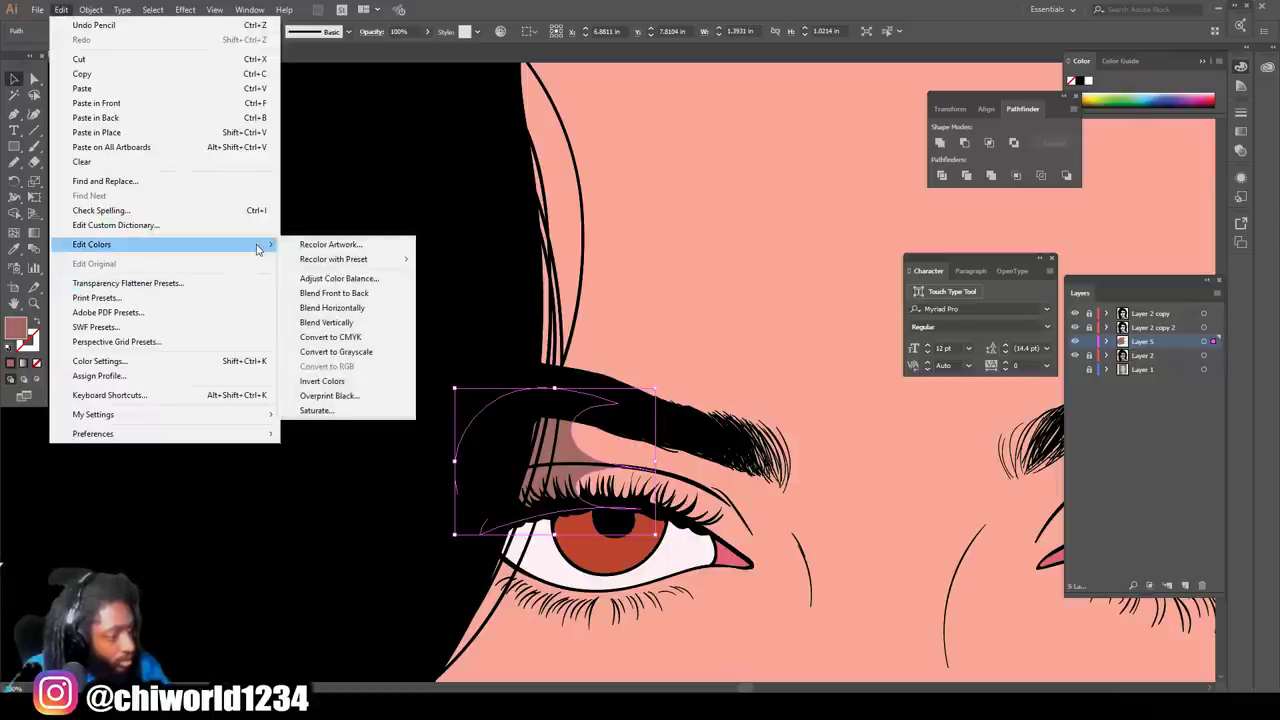
{"action": "left_click", "coordinate": [321, 280]}
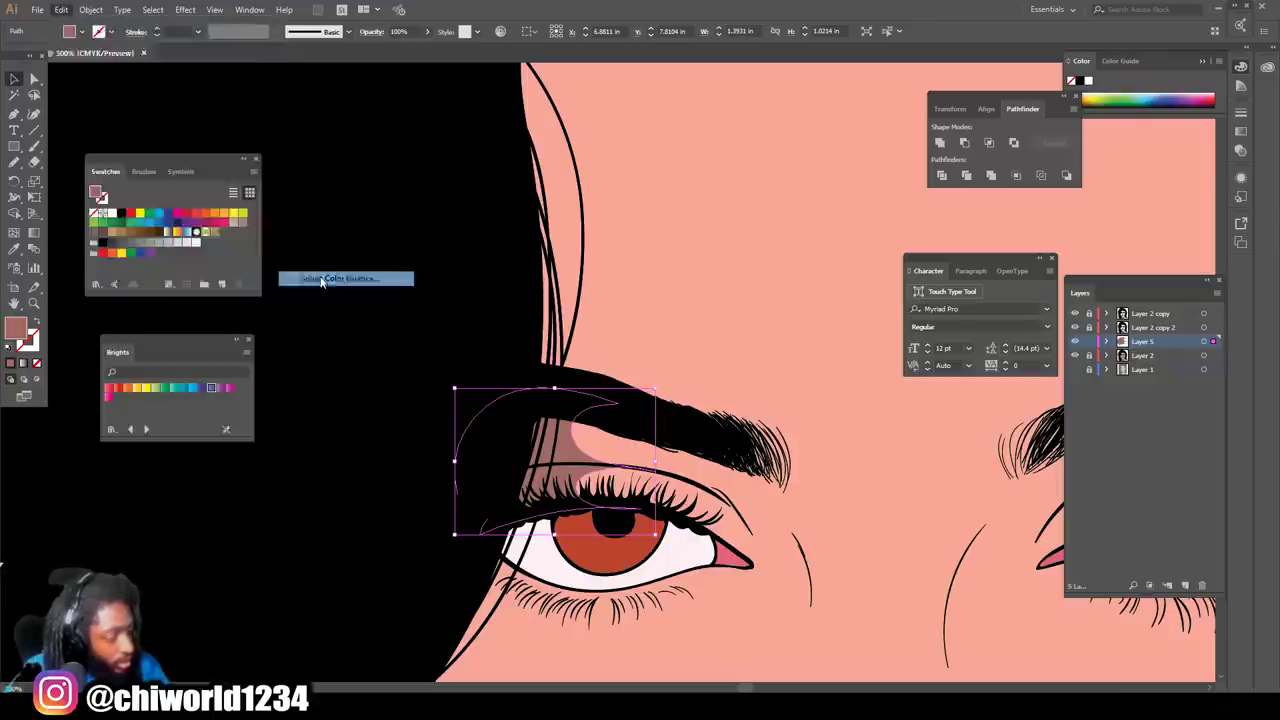
{"action": "left_click", "coordinate": [20, 225]}
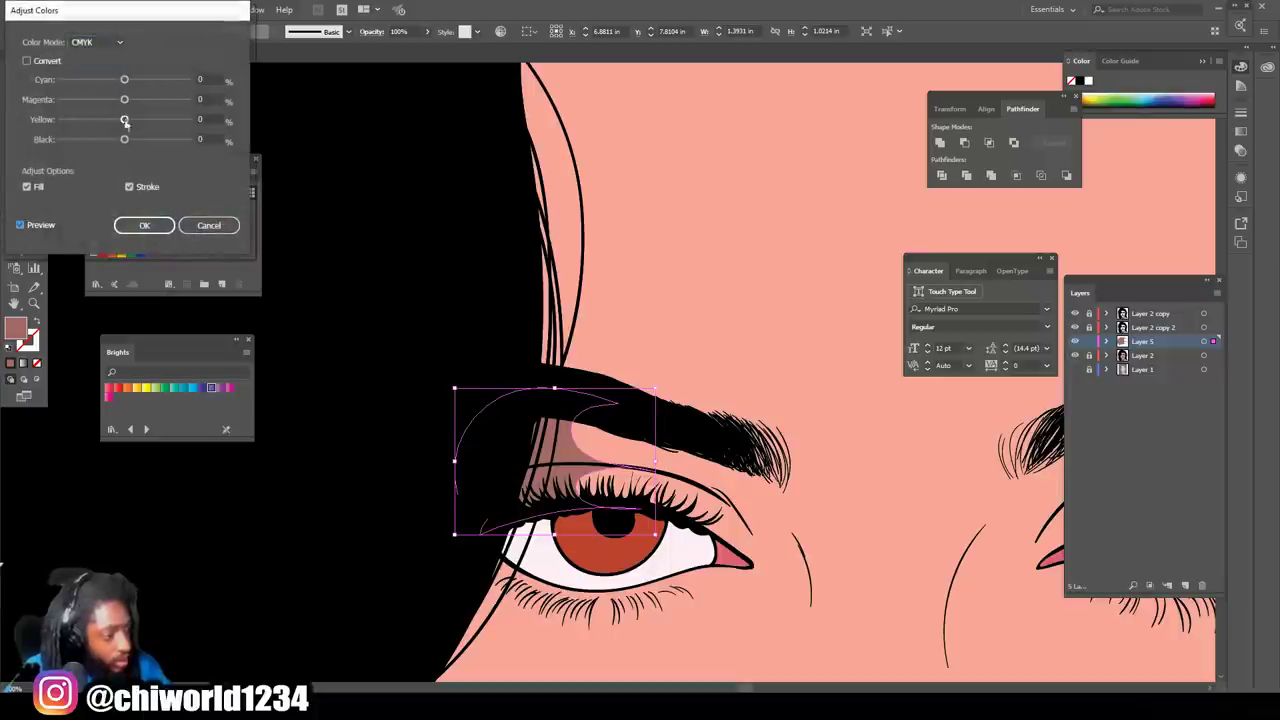
{"action": "mouse_move", "coordinate": [124, 119]}
{"action": "left_mouse_down"}
{"action": "mouse_move", "coordinate": [112, 120]}
{"action": "mouse_move", "coordinate": [127, 125]}
{"action": "mouse_move", "coordinate": [122, 87]}
{"action": "mouse_move", "coordinate": [120, 143]}
{"action": "mouse_move", "coordinate": [114, 79]}
{"action": "left_mouse_up"}
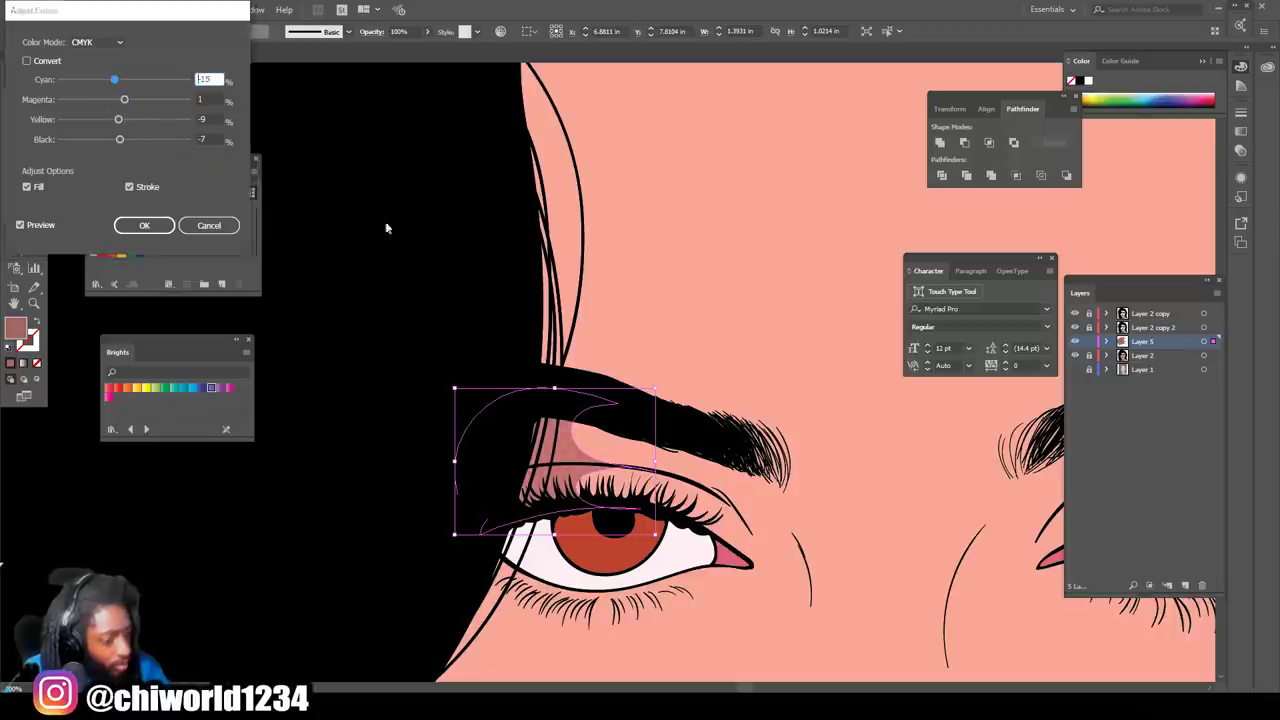
{"action": "key", "text": "Return"}
{"action": "left_click", "coordinate": [490, 336]}
Step: Sample the eyelid shadow's fill color with the Eyedropper and return to the Pencil tool for more shading
{"action": "key", "text": "ctrl+minus"}
{"action": "key", "text": "ctrl+minus"}
{"action": "key", "text": "ctrl+minus"}
{"action": "key", "text": "ctrl+minus"}
{"action": "key", "text": "ctrl+equal"}
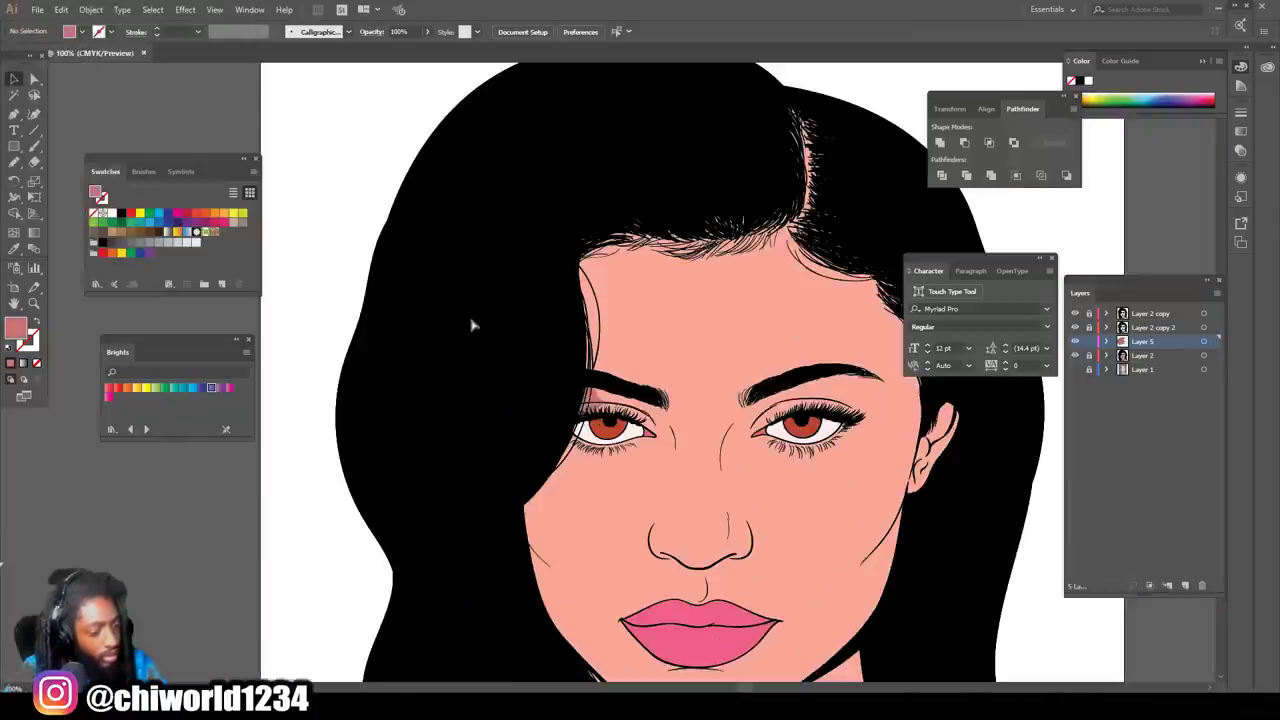
{"action": "key", "text": "ctrl+equal"}
{"action": "key", "text": "ctrl+equal"}
{"action": "key", "text": "ctrl+equal"}
{"action": "scroll", "coordinate": [300, 362], "scroll_direction": "down", "scroll_amount": 1}
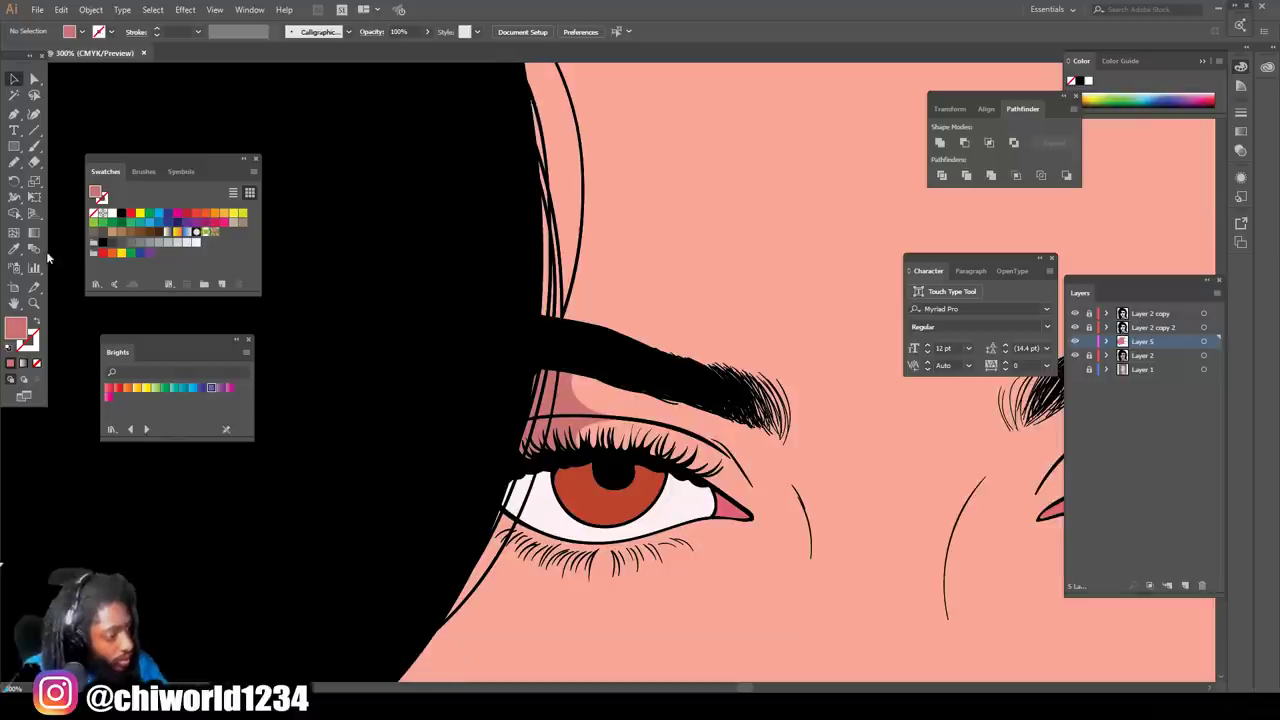
{"action": "left_click", "coordinate": [14, 250]}
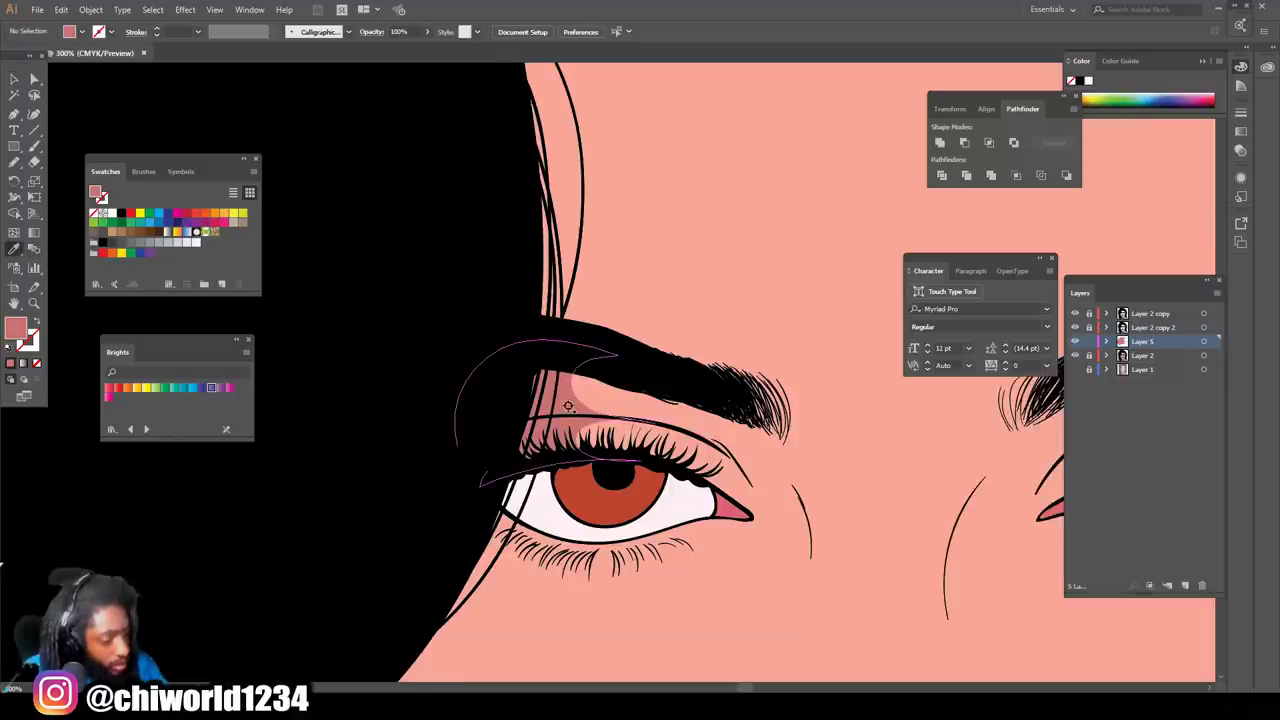
{"action": "left_click_drag", "start_coordinate": [568, 405], "coordinate": [487, 377]}
{"action": "left_click", "coordinate": [10, 168]}
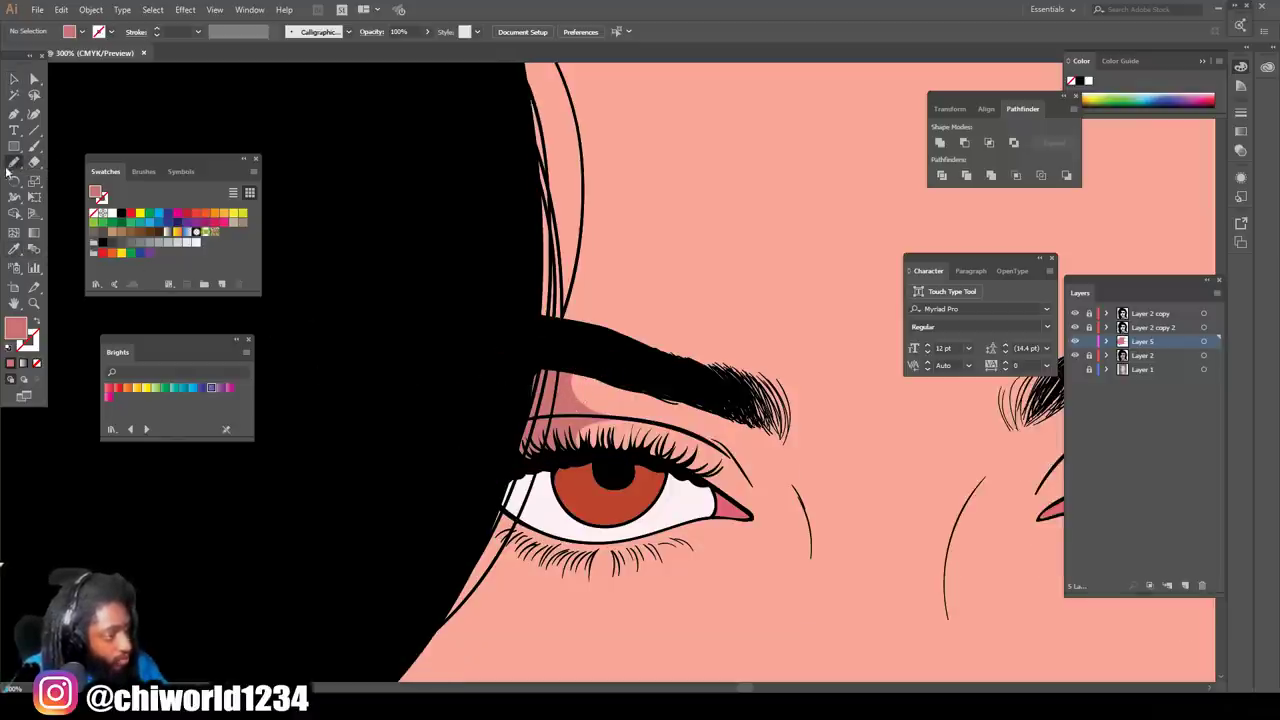
{"action": "key", "text": "ctrl+minus"}
{"action": "key", "text": "ctrl+minus"}
{"action": "key", "text": "ctrl+minus"}
{"action": "scroll", "coordinate": [738, 534], "scroll_direction": "down", "scroll_amount": 4}
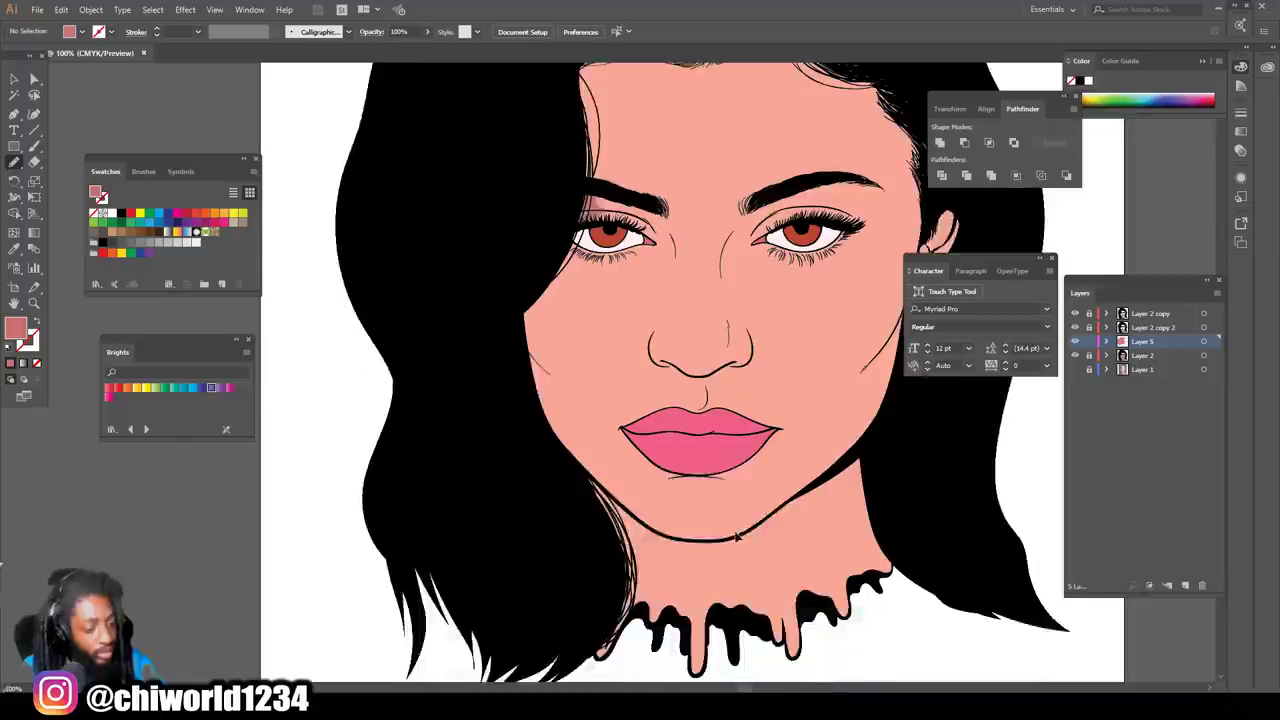
Step: Draw a freehand shadow shape along the underside of the nose, reaching up inside both nostril wings
{"action": "scroll", "coordinate": [738, 534], "scroll_direction": "right", "scroll_amount": 1}
{"action": "key", "text": "ctrl+equal"}
{"action": "key", "text": "ctrl+equal"}
{"action": "scroll", "coordinate": [737, 527], "scroll_direction": "up", "scroll_amount": 1}
{"action": "scroll", "coordinate": [737, 527], "scroll_direction": "up", "scroll_amount": 4}
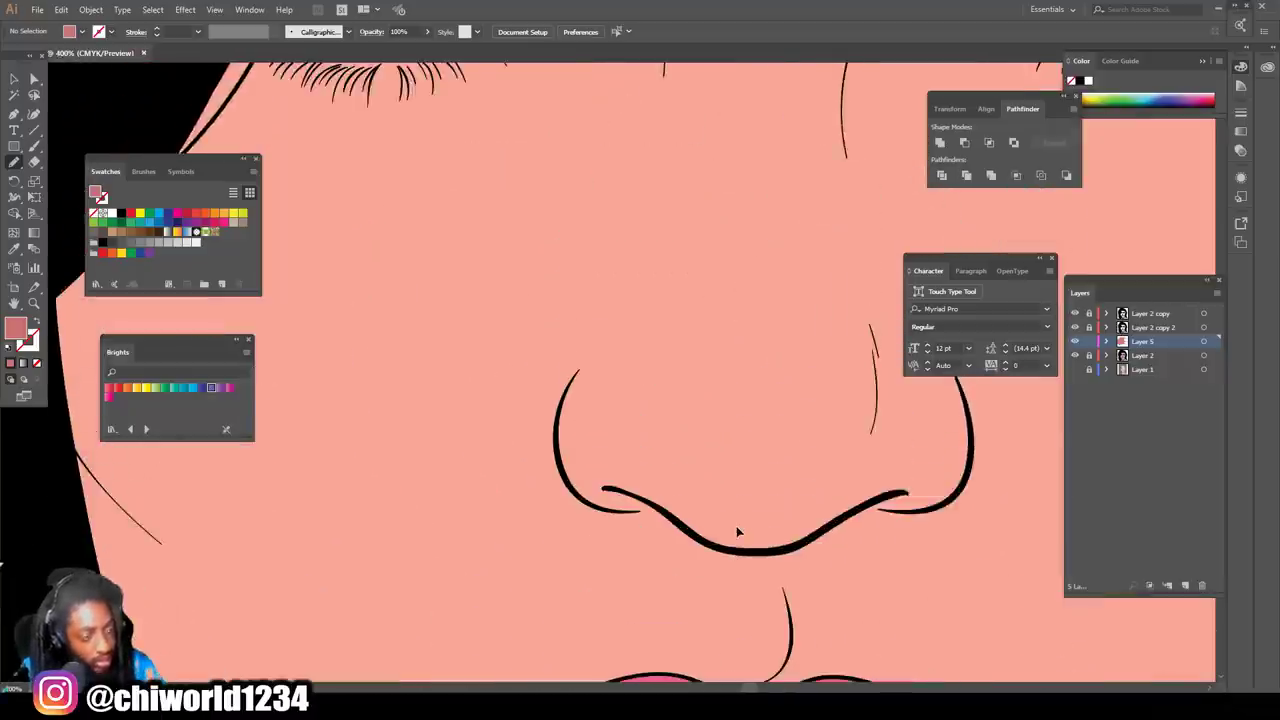
{"action": "scroll", "coordinate": [737, 527], "scroll_direction": "up", "scroll_amount": 2}
{"action": "scroll", "coordinate": [737, 530], "scroll_direction": "right", "scroll_amount": 2}
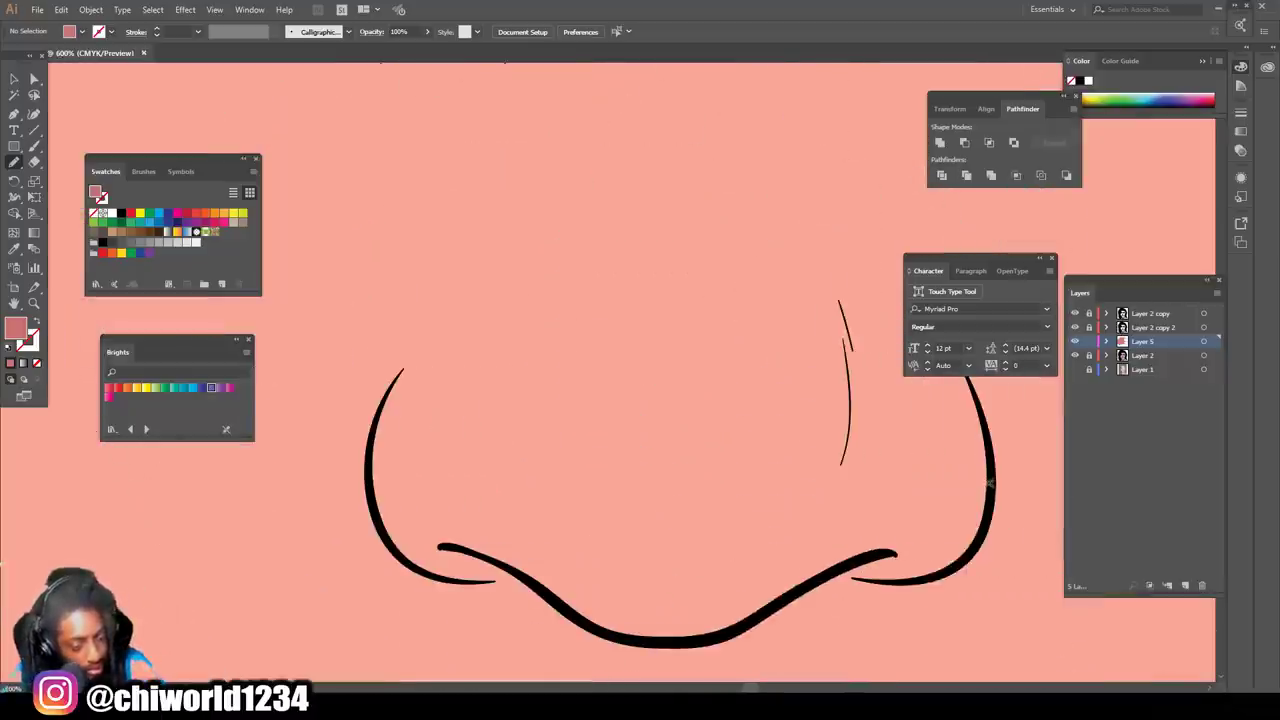
{"action": "mouse_move", "coordinate": [990, 477]}
{"action": "left_mouse_down"}
{"action": "mouse_move", "coordinate": [983, 522]}
{"action": "mouse_move", "coordinate": [946, 537]}
{"action": "mouse_move", "coordinate": [885, 520]}
{"action": "mouse_move", "coordinate": [836, 539]}
{"action": "mouse_move", "coordinate": [867, 505]}
{"action": "left_mouse_up"}
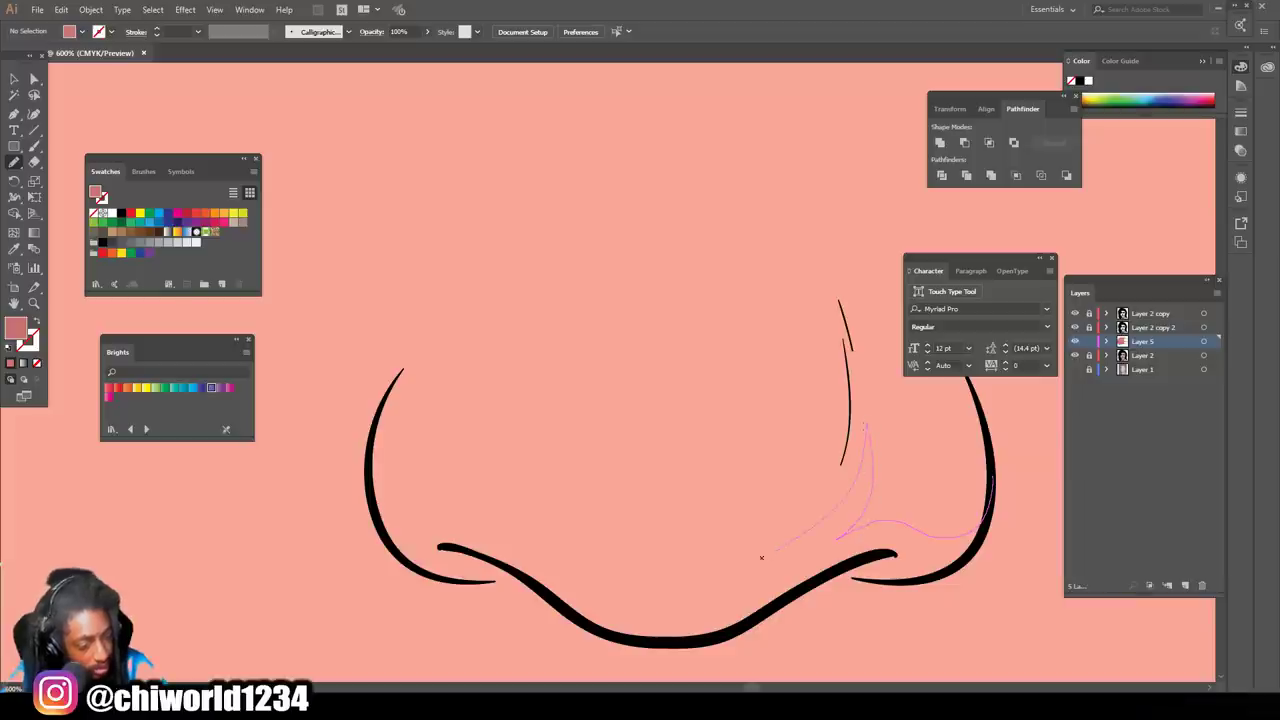
{"action": "mouse_move", "coordinate": [654, 587]}
{"action": "left_mouse_down"}
{"action": "mouse_move", "coordinate": [605, 584]}
{"action": "mouse_move", "coordinate": [547, 556]}
{"action": "left_mouse_up"}
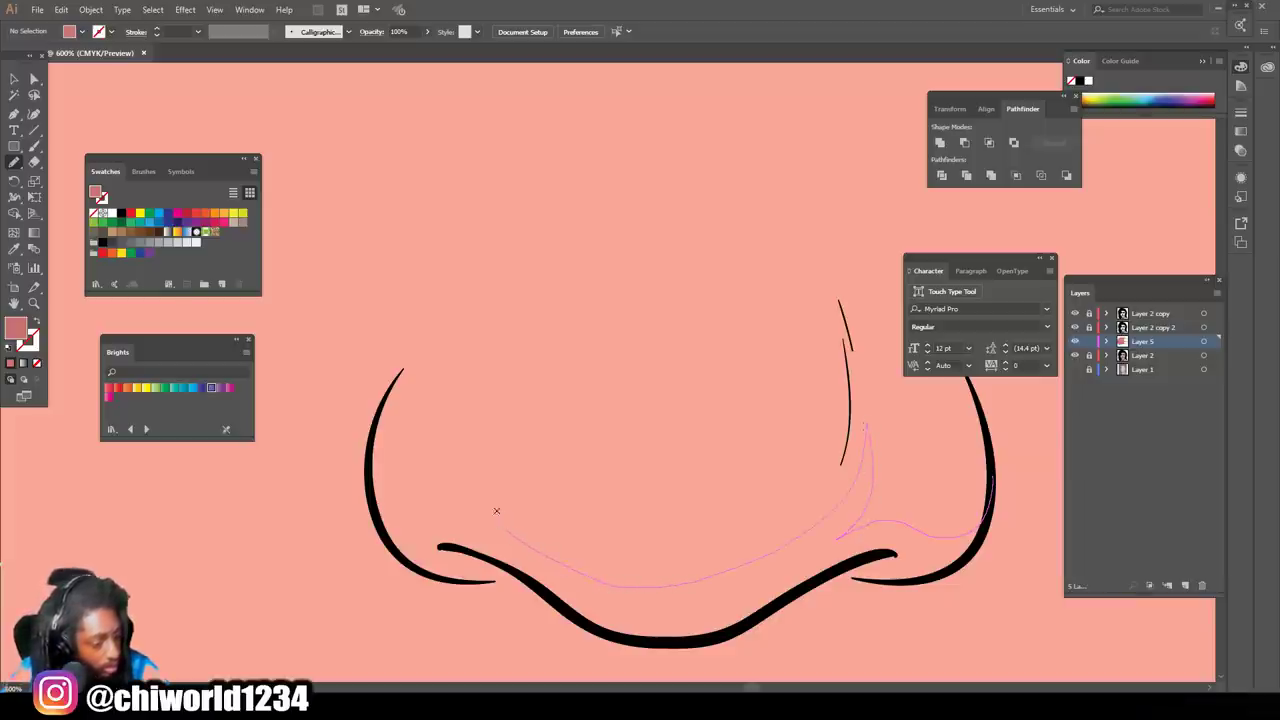
{"action": "left_click_drag", "start_coordinate": [496, 511], "coordinate": [495, 436]}
{"action": "mouse_move", "coordinate": [408, 527]}
{"action": "left_mouse_down"}
{"action": "mouse_move", "coordinate": [372, 490]}
{"action": "mouse_move", "coordinate": [406, 568]}
{"action": "mouse_move", "coordinate": [642, 641]}
{"action": "mouse_move", "coordinate": [740, 634]}
{"action": "mouse_move", "coordinate": [950, 566]}
{"action": "mouse_move", "coordinate": [982, 500]}
{"action": "left_mouse_up"}
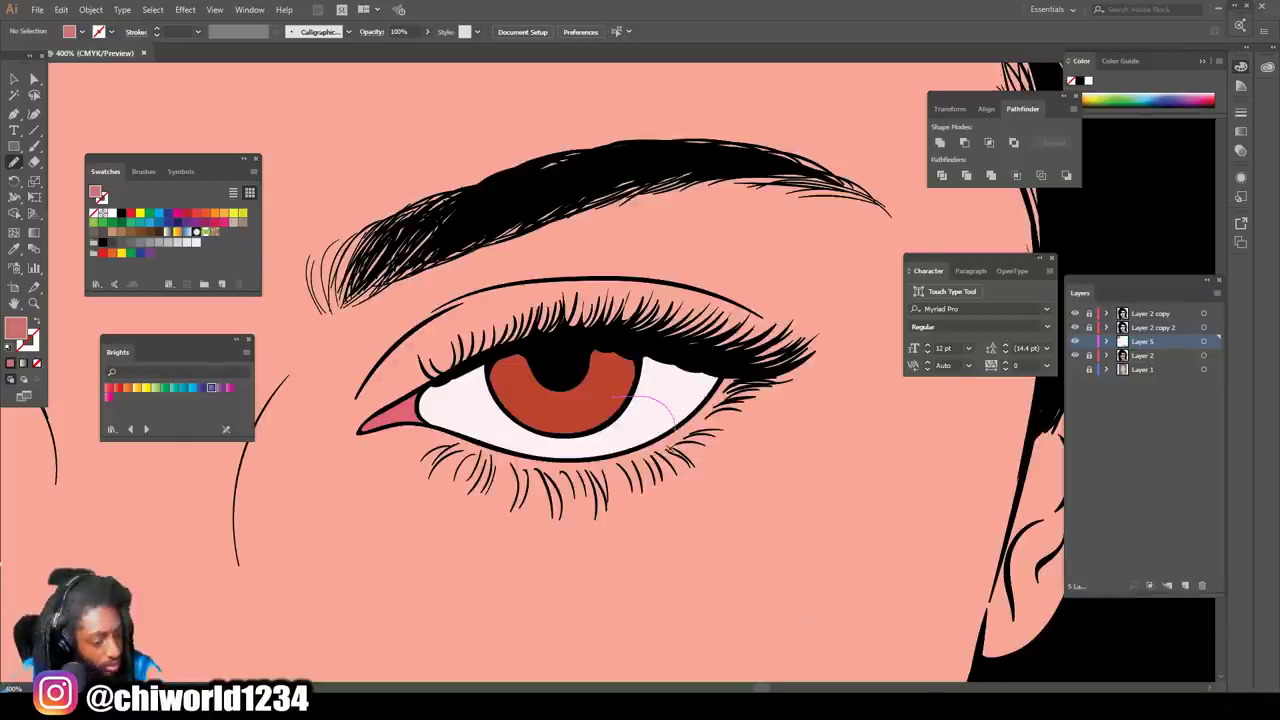
Step: Draw a freehand shadow shape around the right-hand eye's outer corner, from below the lower lashes up toward the eyebrow's tail
{"action": "mouse_move", "coordinate": [671, 450]}
{"action": "left_mouse_down"}
{"action": "mouse_move", "coordinate": [574, 517]}
{"action": "mouse_move", "coordinate": [578, 531]}
{"action": "mouse_move", "coordinate": [693, 502]}
{"action": "left_mouse_up"}
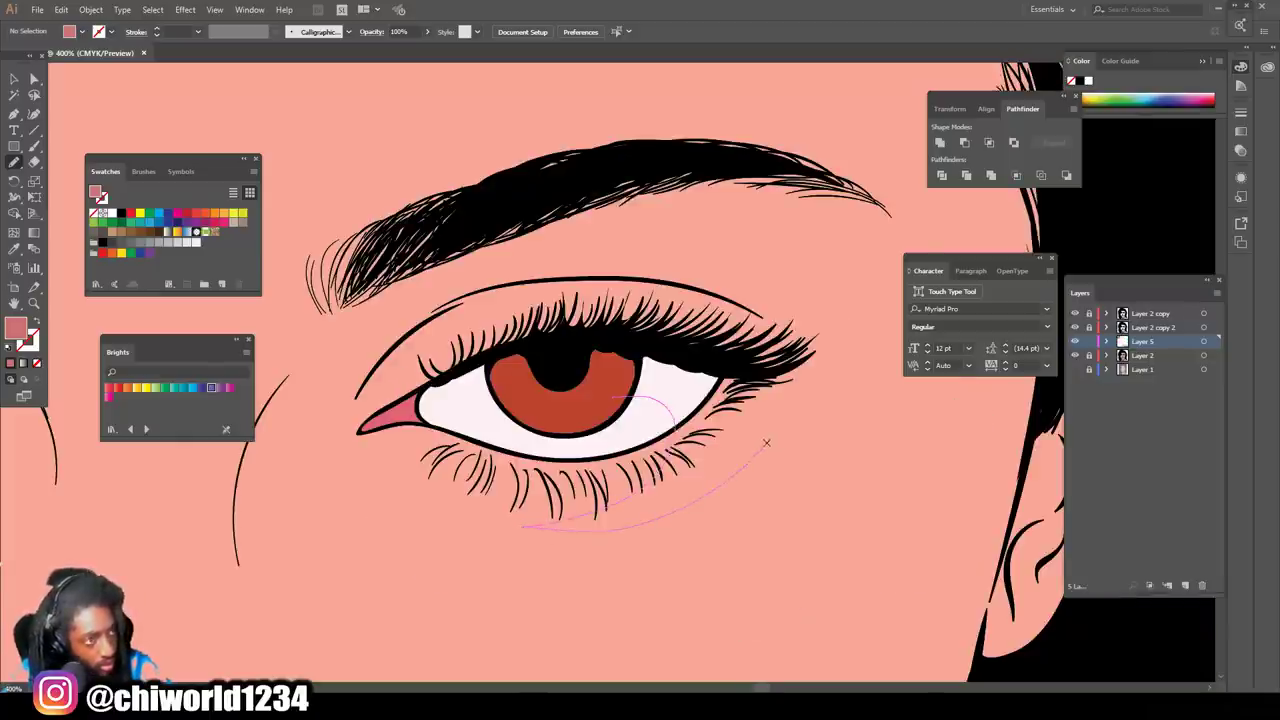
{"action": "left_click_drag", "start_coordinate": [766, 442], "coordinate": [803, 380]}
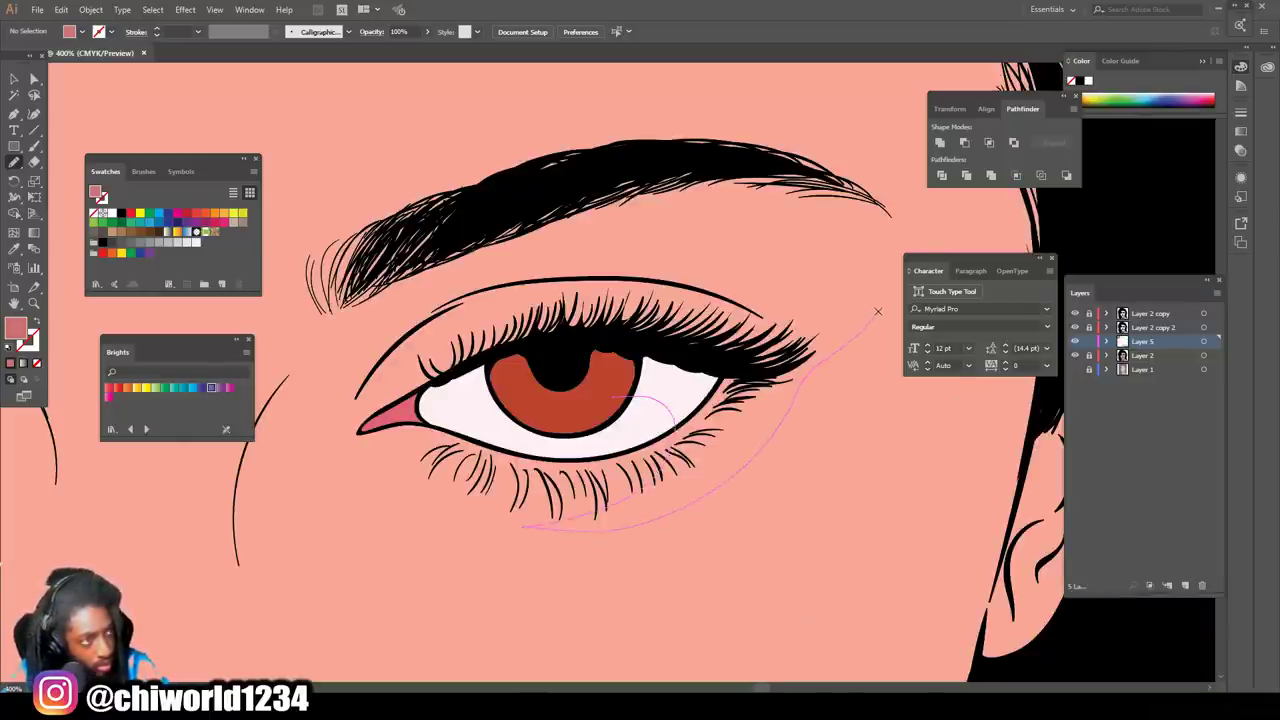
{"action": "left_click_drag", "start_coordinate": [893, 275], "coordinate": [896, 232]}
{"action": "mouse_move", "coordinate": [827, 283]}
{"action": "left_mouse_down"}
{"action": "mouse_move", "coordinate": [590, 278]}
{"action": "mouse_move", "coordinate": [678, 292]}
{"action": "mouse_move", "coordinate": [616, 394]}
{"action": "left_mouse_up"}
Step: Draw a freehand shadow shape over the right-hand temple, from the eyebrow and forehead hairline down to the ear
{"action": "scroll", "coordinate": [545, 496], "scroll_direction": "down", "scroll_amount": 2}
{"action": "mouse_move", "coordinate": [711, 378]}
{"action": "left_mouse_down"}
{"action": "mouse_move", "coordinate": [621, 325]}
{"action": "mouse_move", "coordinate": [547, 331]}
{"action": "mouse_move", "coordinate": [668, 314]}
{"action": "mouse_move", "coordinate": [721, 275]}
{"action": "mouse_move", "coordinate": [741, 132]}
{"action": "mouse_move", "coordinate": [804, 204]}
{"action": "mouse_move", "coordinate": [821, 302]}
{"action": "mouse_move", "coordinate": [757, 588]}
{"action": "left_mouse_up"}
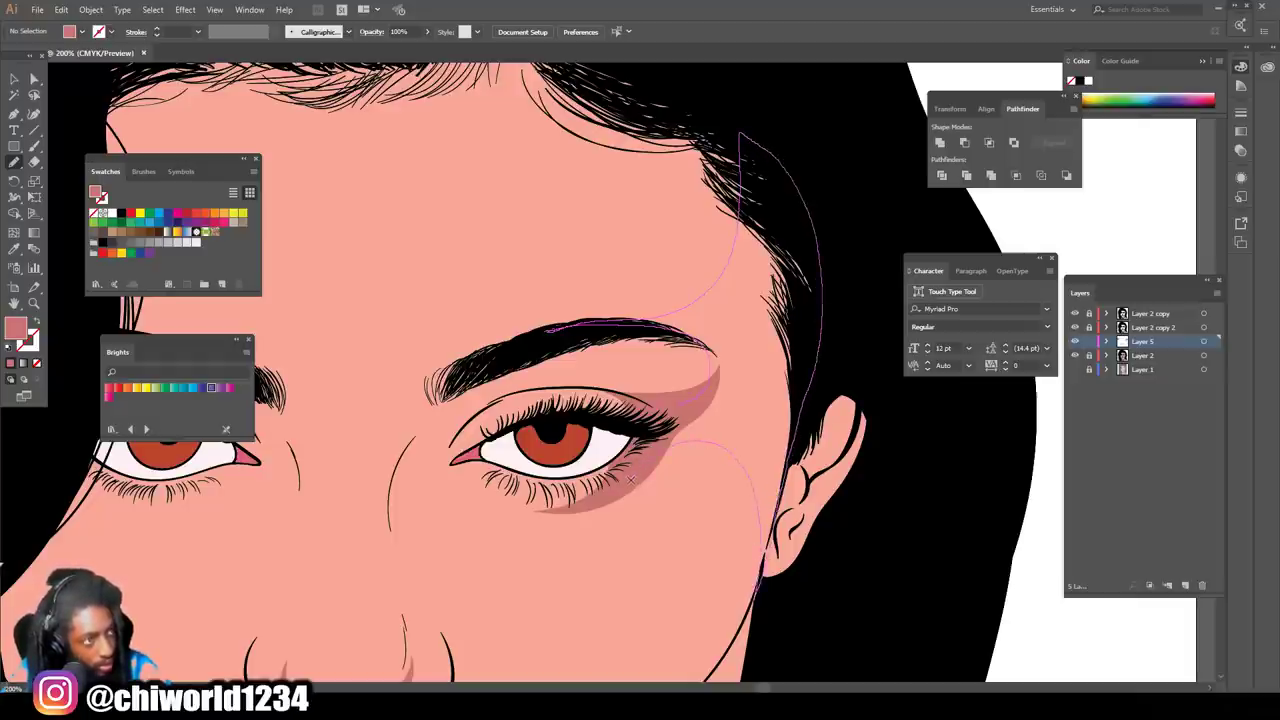
{"action": "left_click_drag", "start_coordinate": [551, 331], "coordinate": [547, 329]}
Step: Draw freehand shadow shapes under the right-hand cheekbone and along the right-hand edge of the jaw
{"action": "key", "text": "ctrl+minus"}
{"action": "scroll", "coordinate": [666, 563], "scroll_direction": "down", "scroll_amount": 4}
{"action": "mouse_move", "coordinate": [712, 200]}
{"action": "left_mouse_down"}
{"action": "mouse_move", "coordinate": [718, 287]}
{"action": "mouse_move", "coordinate": [666, 381]}
{"action": "left_mouse_up"}
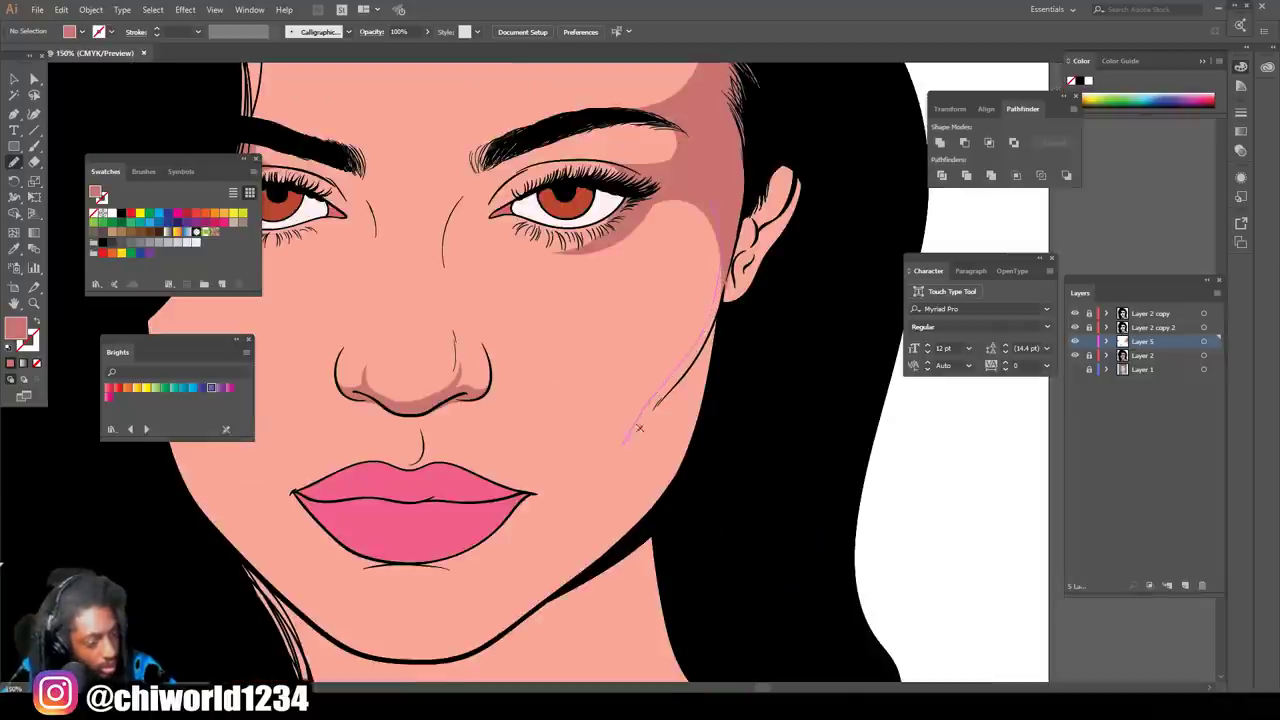
{"action": "left_click_drag", "start_coordinate": [639, 428], "coordinate": [703, 356]}
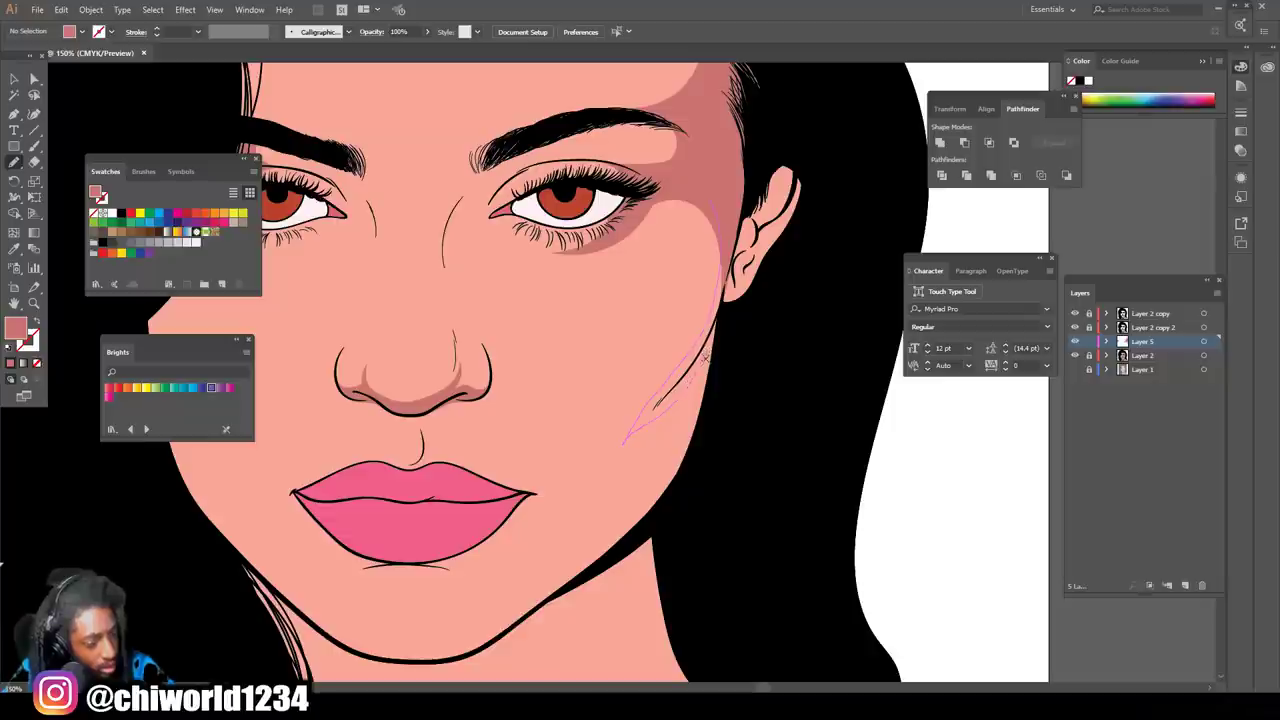
{"action": "mouse_move", "coordinate": [567, 581]}
{"action": "left_mouse_down"}
{"action": "mouse_move", "coordinate": [554, 593]}
{"action": "mouse_move", "coordinate": [625, 537]}
{"action": "mouse_move", "coordinate": [702, 440]}
{"action": "mouse_move", "coordinate": [764, 272]}
{"action": "mouse_move", "coordinate": [748, 252]}
{"action": "mouse_move", "coordinate": [751, 168]}
{"action": "left_mouse_up"}
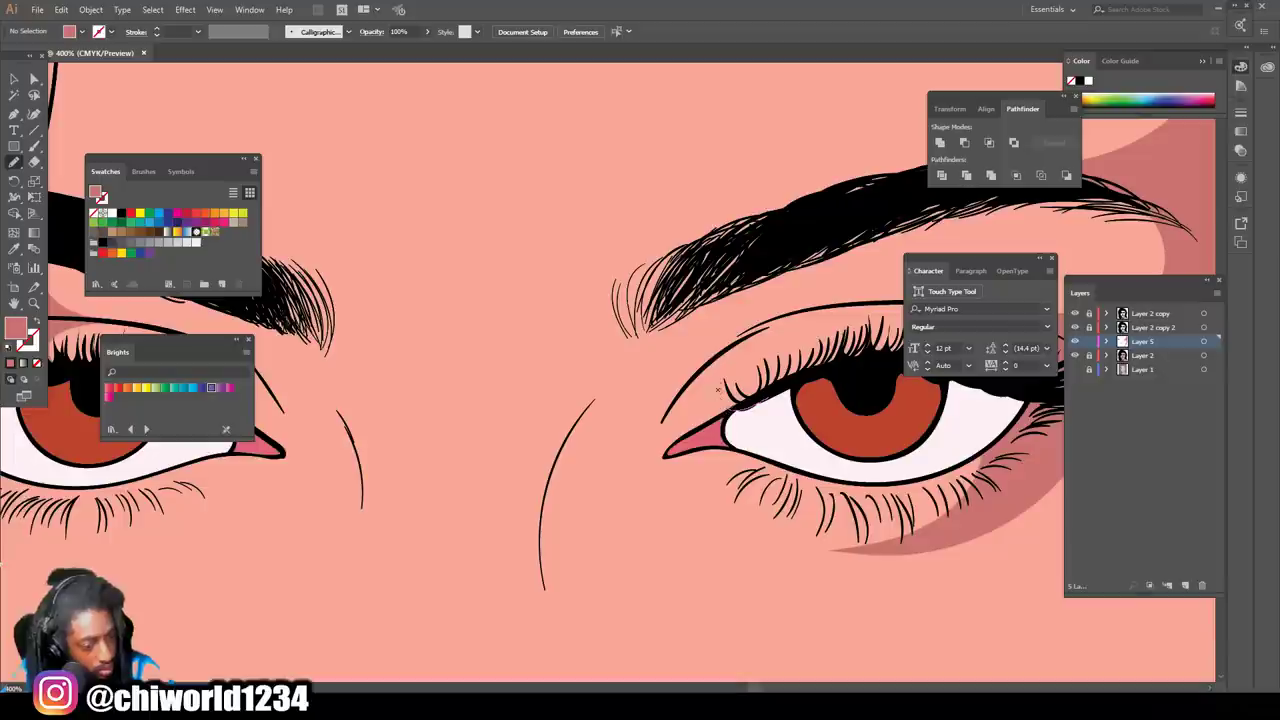
Step: Draw a freehand shadow shape from the right-hand eye's inner lid and brow down the side of the nose bridge
{"action": "mouse_move", "coordinate": [735, 345]}
{"action": "left_mouse_down"}
{"action": "mouse_move", "coordinate": [856, 304]}
{"action": "mouse_move", "coordinate": [795, 298]}
{"action": "mouse_move", "coordinate": [865, 200]}
{"action": "mouse_move", "coordinate": [692, 281]}
{"action": "left_mouse_up"}
{"action": "mouse_move", "coordinate": [622, 340]}
{"action": "left_mouse_down"}
{"action": "mouse_move", "coordinate": [560, 450]}
{"action": "mouse_move", "coordinate": [540, 536]}
{"action": "left_mouse_up"}
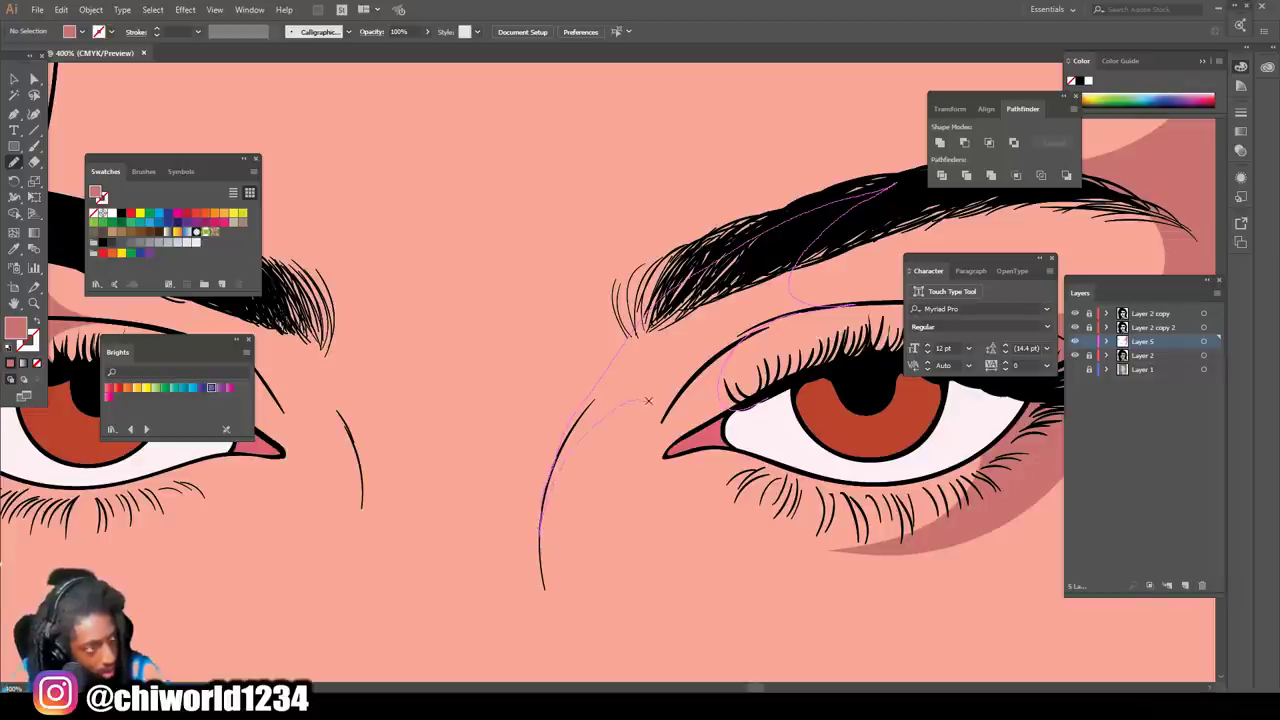
{"action": "left_click_drag", "start_coordinate": [653, 480], "coordinate": [666, 460]}
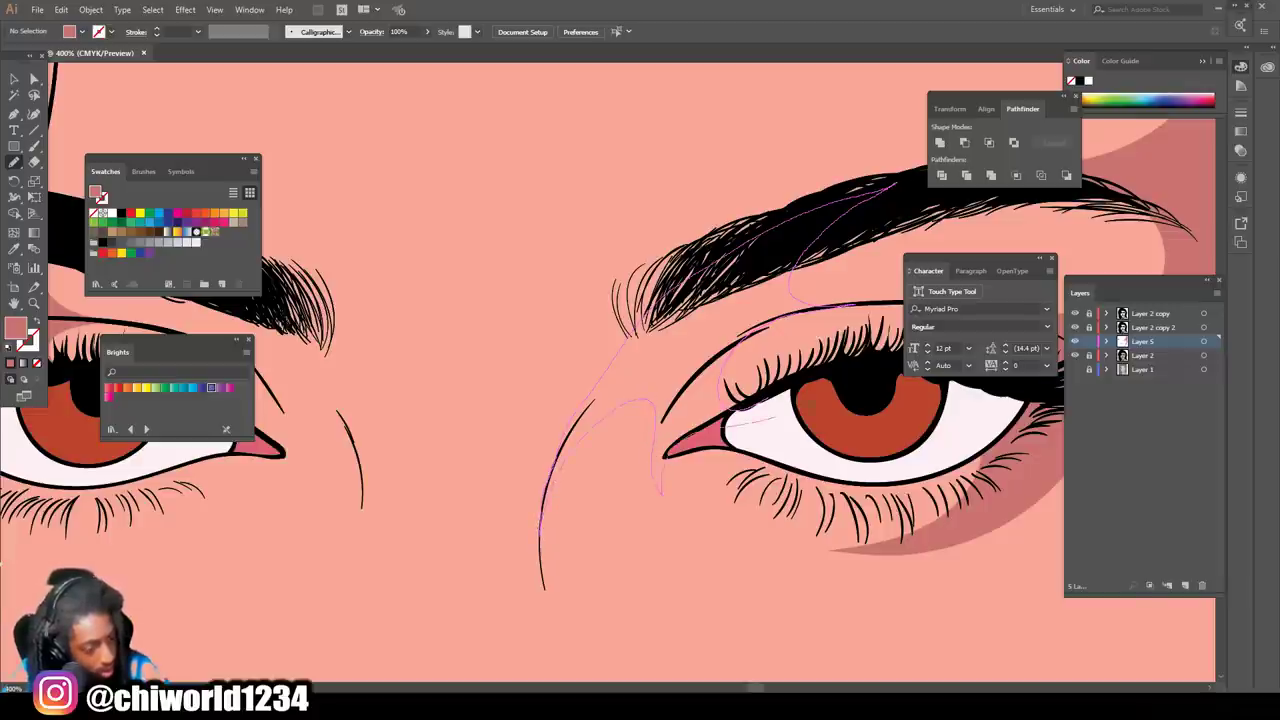
{"action": "left_click_drag", "start_coordinate": [634, 325], "coordinate": [628, 338]}
Step: Draw a freehand shadow shape between the left-hand eyebrow, the eye's inner corner and the nose bridge
{"action": "left_click_drag", "start_coordinate": [300, 300], "coordinate": [658, 348]}
{"action": "left_click_drag", "start_coordinate": [513, 295], "coordinate": [648, 360]}
{"action": "mouse_move", "coordinate": [718, 491]}
{"action": "left_mouse_down"}
{"action": "mouse_move", "coordinate": [717, 577]}
{"action": "mouse_move", "coordinate": [714, 531]}
{"action": "left_mouse_up"}
{"action": "mouse_move", "coordinate": [685, 467]}
{"action": "left_mouse_down"}
{"action": "mouse_move", "coordinate": [658, 451]}
{"action": "mouse_move", "coordinate": [657, 481]}
{"action": "left_mouse_up"}
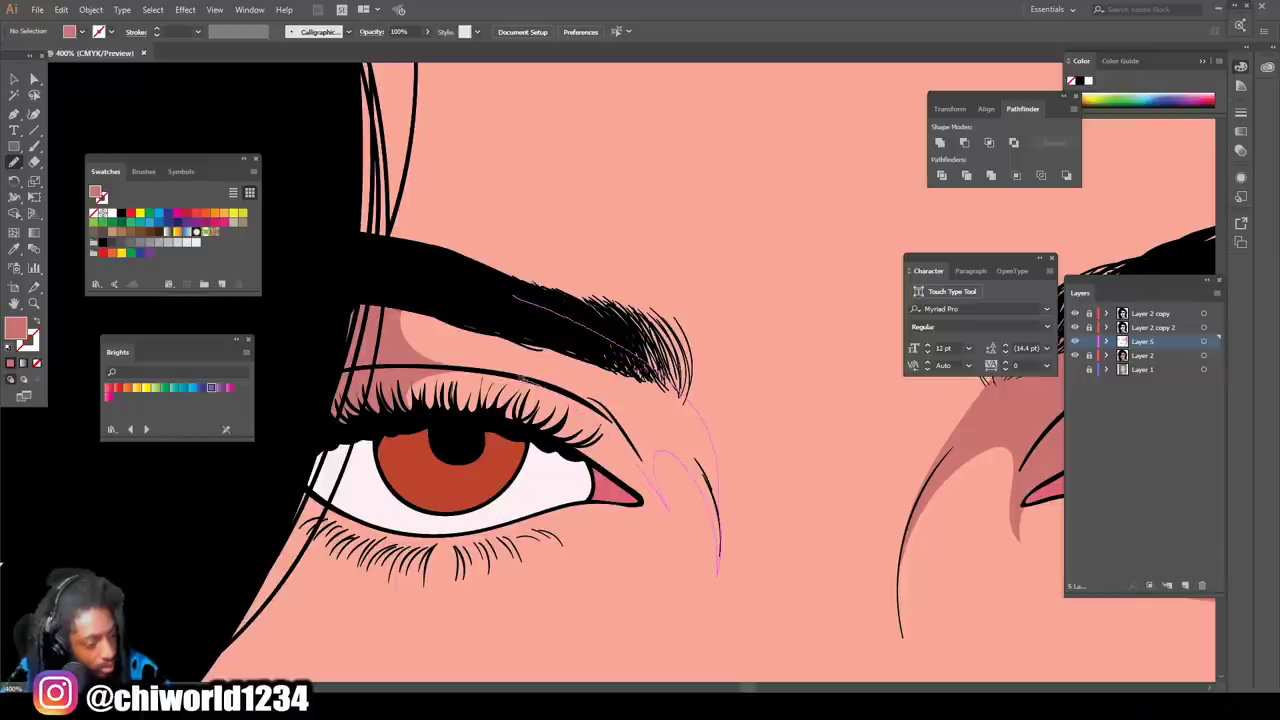
Step: Draw a freehand shadow shape from below the left-hand eye along the face edge and into the cheek hollow
{"action": "key", "text": "ctrl+minus"}
{"action": "key", "text": "ctrl+minus"}
{"action": "key", "text": "ctrl+minus"}
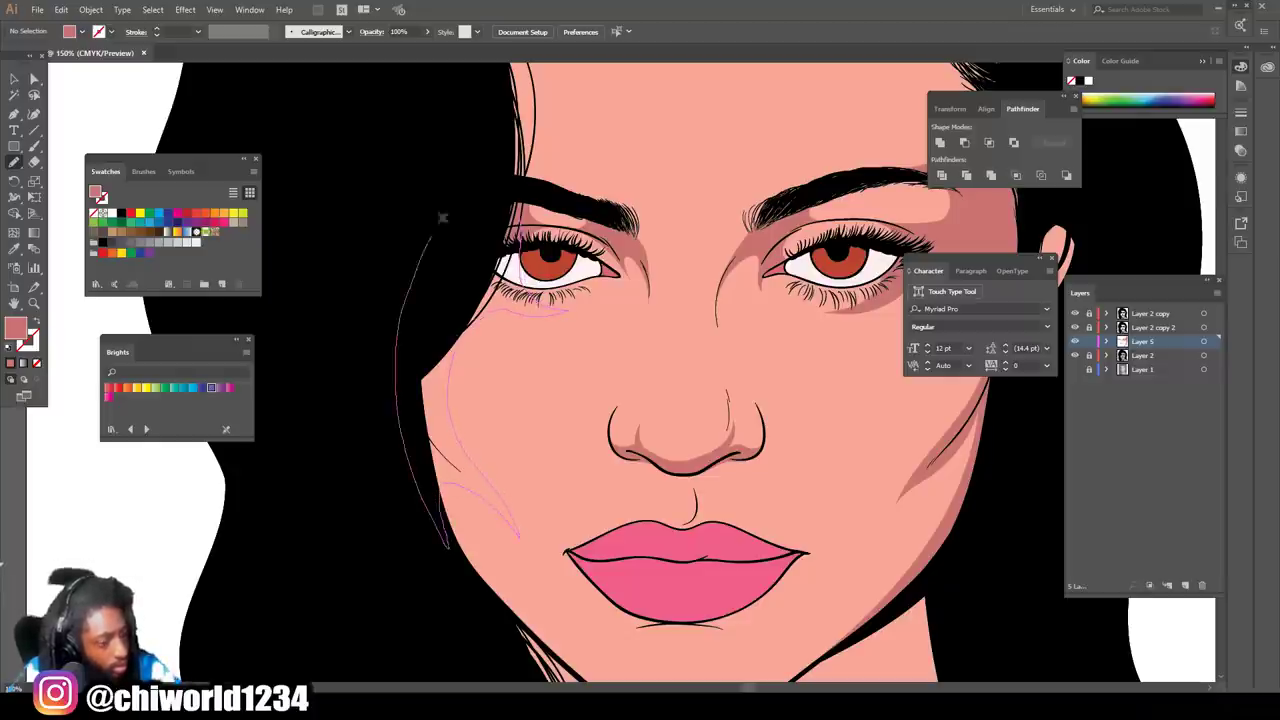
Step: Draw a freehand shadow shape across the neck, following the jawline beneath the chin from the hair to the neck's right-hand edge
{"action": "scroll", "coordinate": [535, 492], "scroll_direction": "up", "scroll_amount": 5}
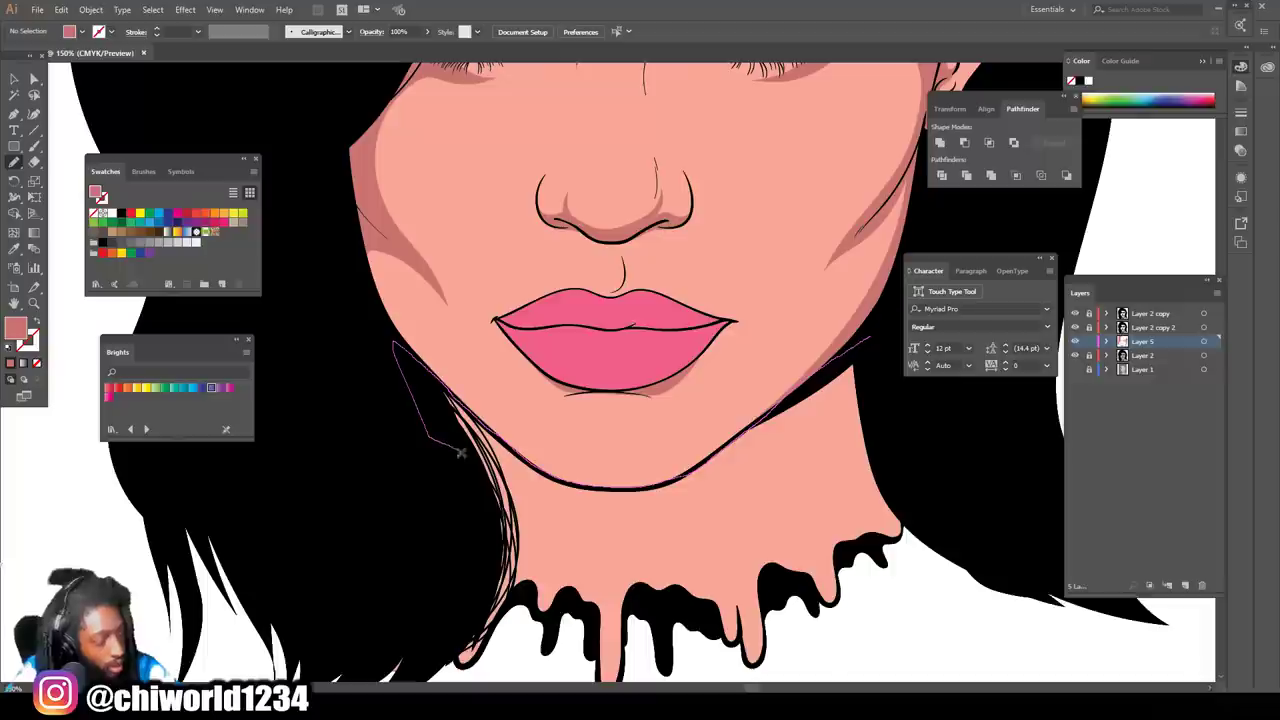
{"action": "scroll", "coordinate": [500, 480], "scroll_direction": "down", "scroll_amount": 9}
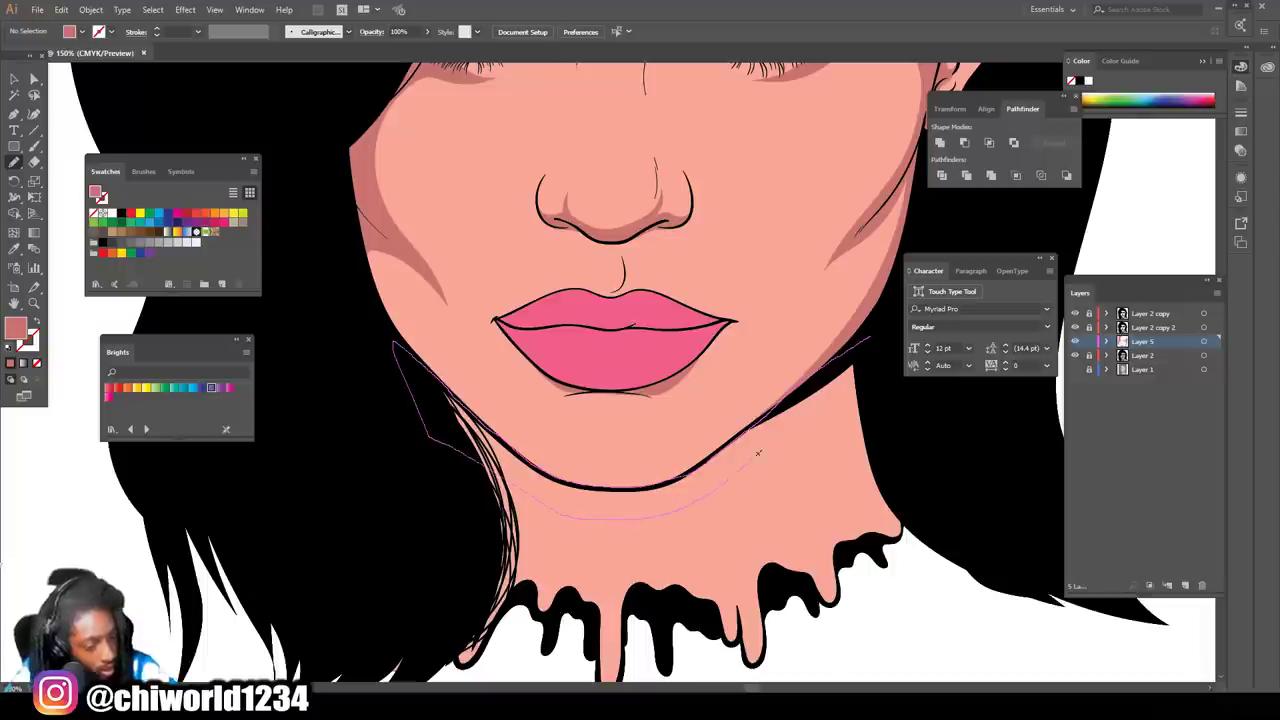
{"action": "mouse_move", "coordinate": [824, 413]}
{"action": "left_mouse_down"}
{"action": "mouse_move", "coordinate": [884, 467]}
{"action": "mouse_move", "coordinate": [877, 357]}
{"action": "left_mouse_up"}
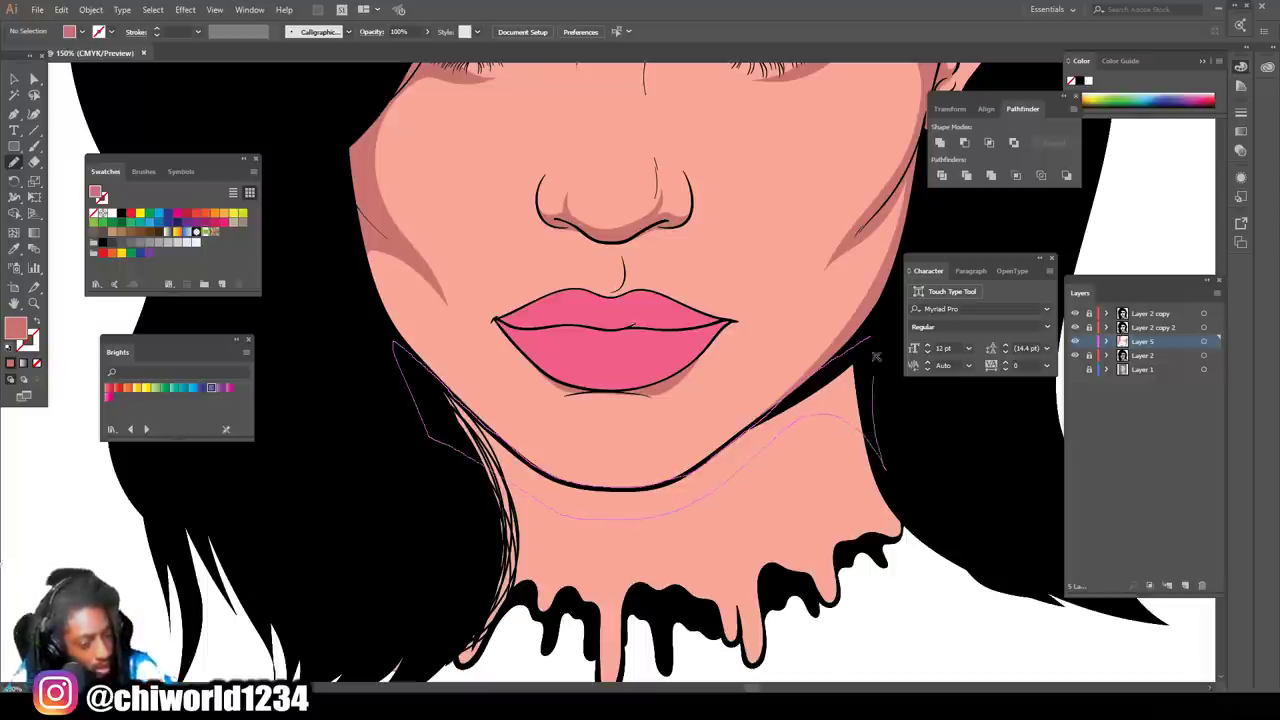
{"action": "left_click_drag", "start_coordinate": [877, 357], "coordinate": [870, 339]}
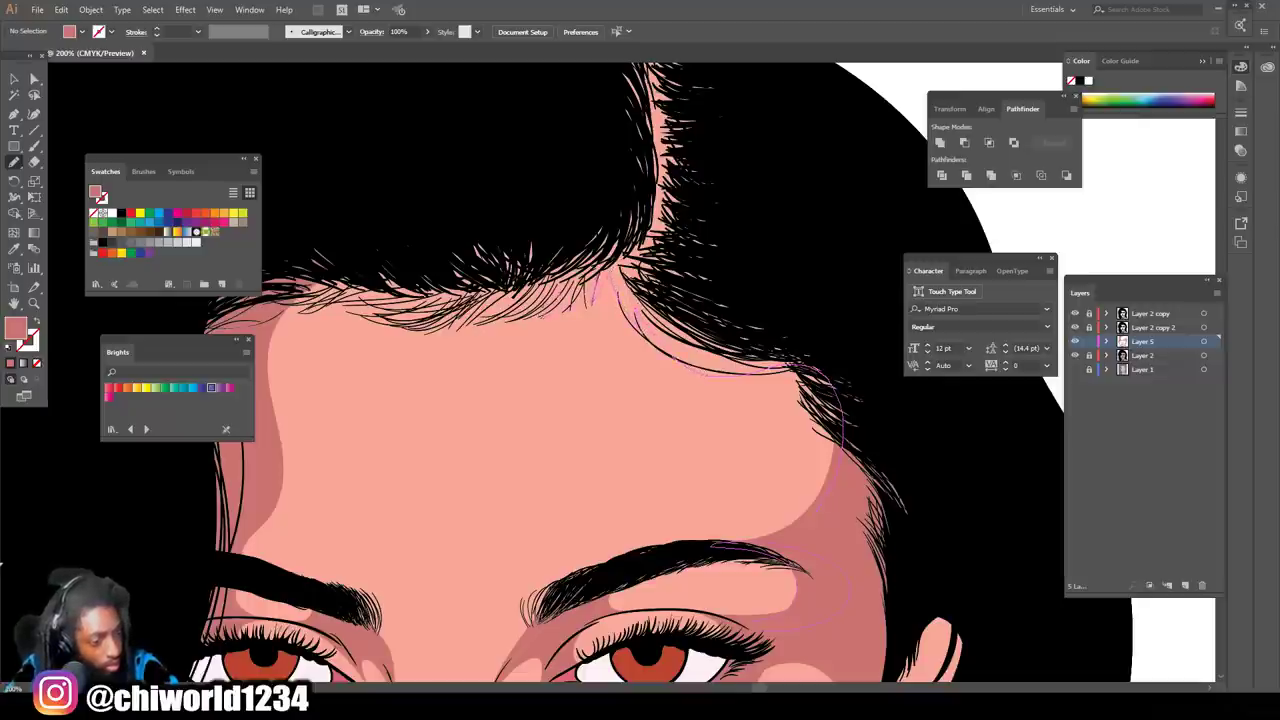
Step: Draw freehand shadow shapes along the forehead hairline and around the hair parting
{"action": "mouse_move", "coordinate": [405, 312]}
{"action": "left_mouse_down"}
{"action": "mouse_move", "coordinate": [330, 288]}
{"action": "mouse_move", "coordinate": [290, 250]}
{"action": "mouse_move", "coordinate": [470, 212]}
{"action": "mouse_move", "coordinate": [650, 152]}
{"action": "mouse_move", "coordinate": [906, 429]}
{"action": "mouse_move", "coordinate": [848, 455]}
{"action": "left_mouse_up"}
{"action": "scroll", "coordinate": [640, 300], "scroll_direction": "up", "scroll_amount": 2}
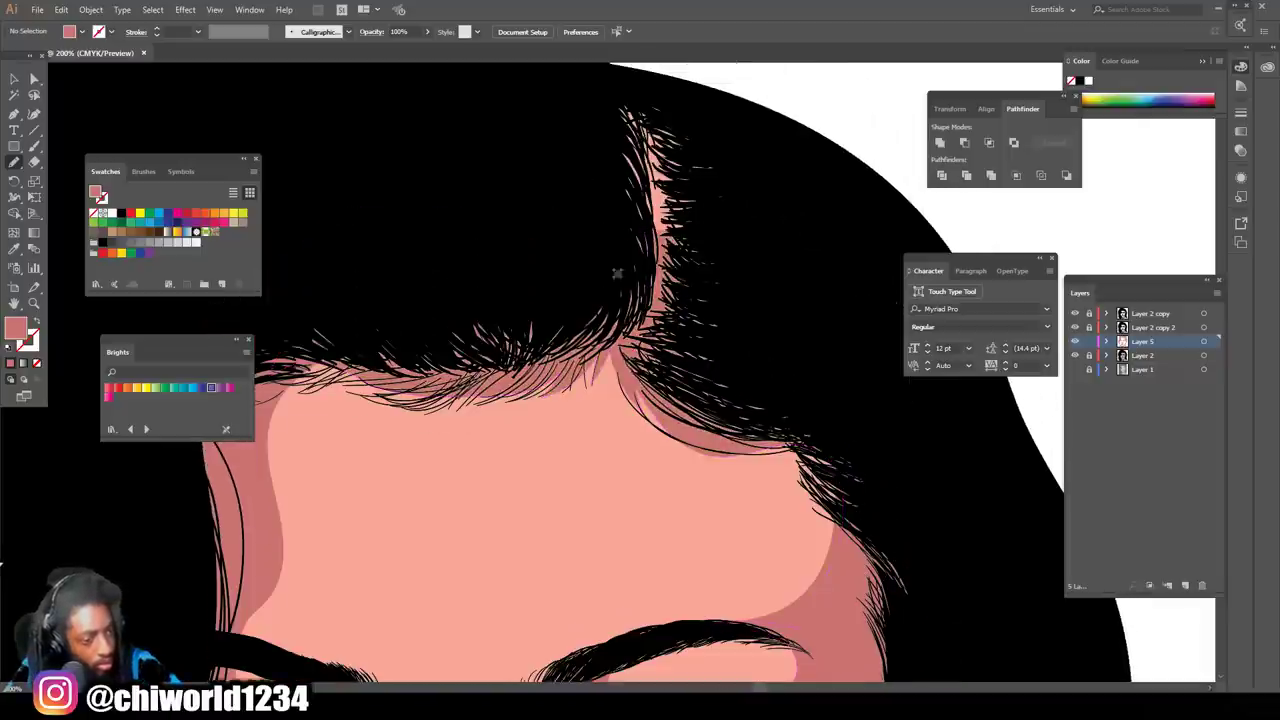
{"action": "mouse_move", "coordinate": [616, 290]}
{"action": "left_mouse_down"}
{"action": "mouse_move", "coordinate": [698, 120]}
{"action": "mouse_move", "coordinate": [556, 160]}
{"action": "left_mouse_up"}
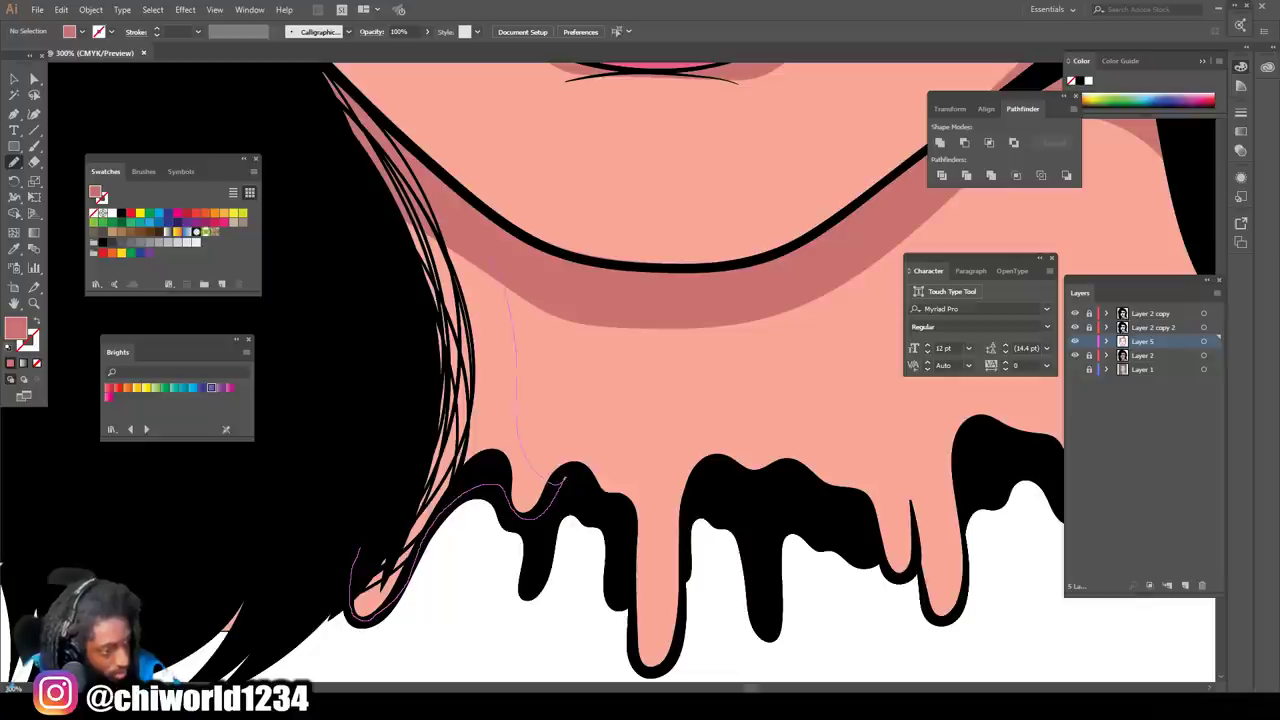
Step: Draw a freehand shadow shape down the right-hand side of the nose, from the inner eye corner to the nose tip line
{"action": "left_click_drag", "start_coordinate": [605, 240], "coordinate": [607, 303]}
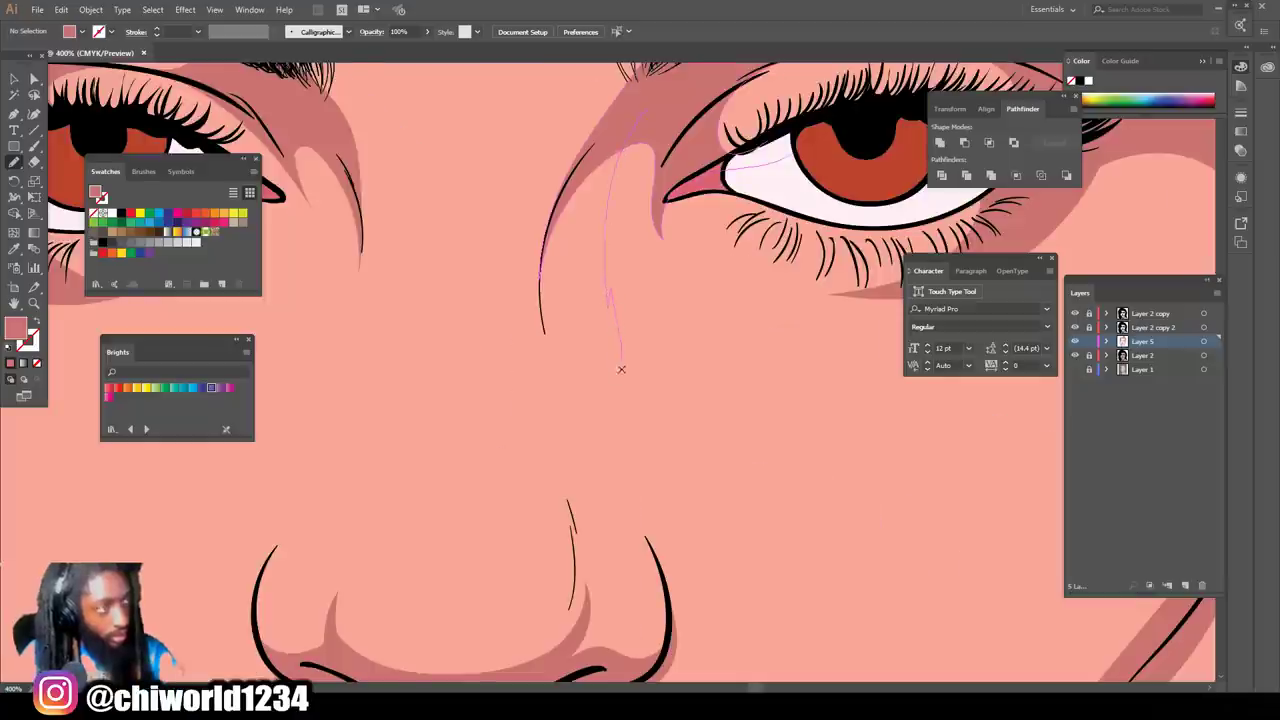
{"action": "left_click_drag", "start_coordinate": [621, 369], "coordinate": [573, 522]}
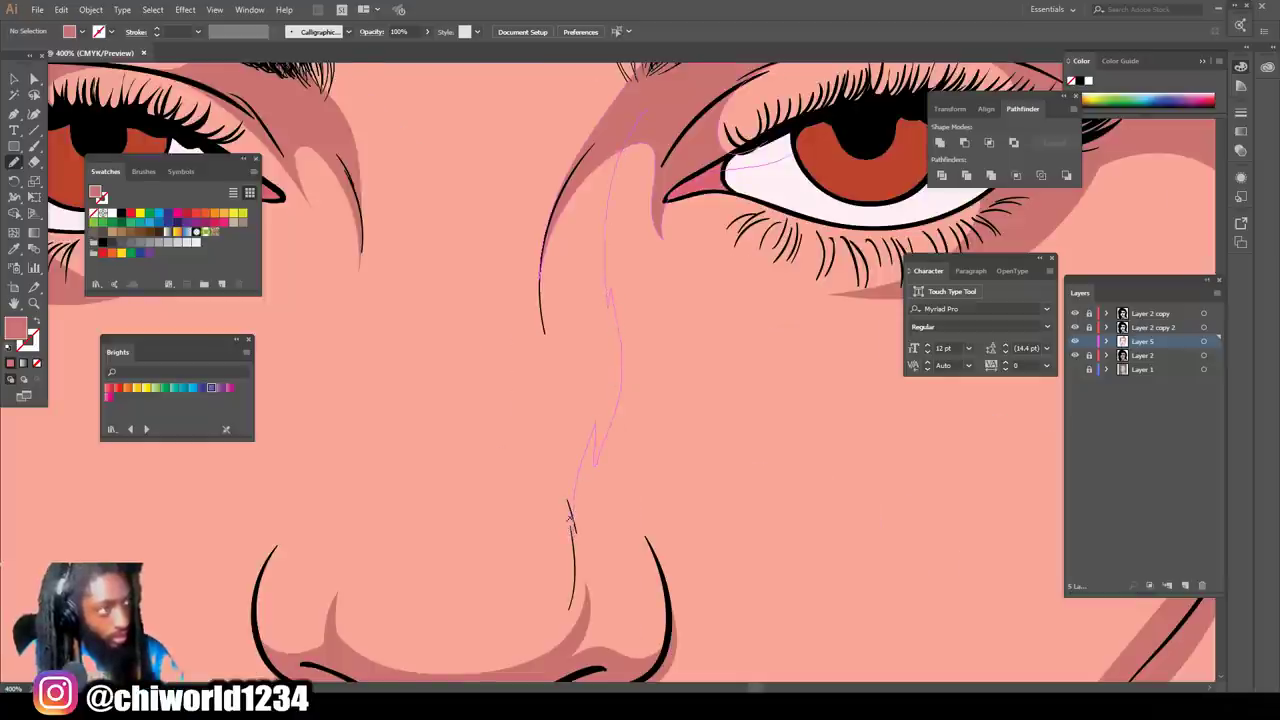
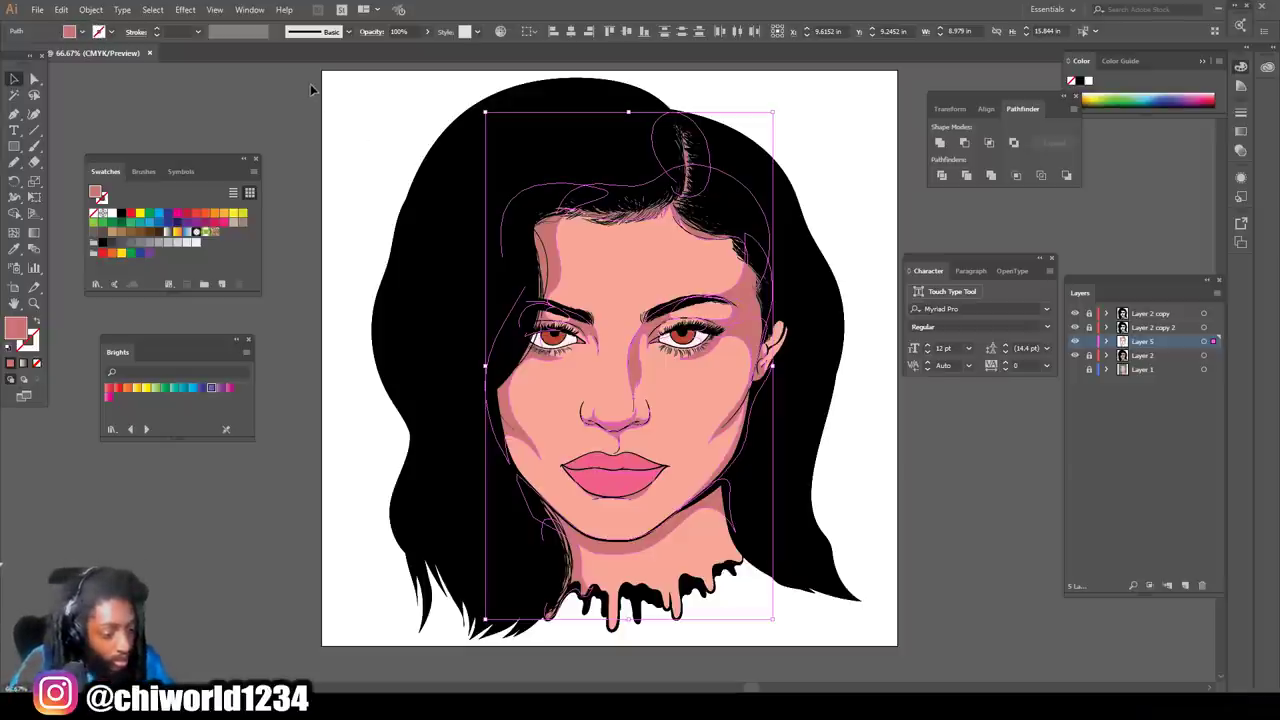
Step: Merge the selected skin shadow shapes on Layer 5 with the Pathfinder Merge operation
{"action": "left_click", "coordinate": [90, 10]}
{"action": "left_click", "coordinate": [289, 195]}
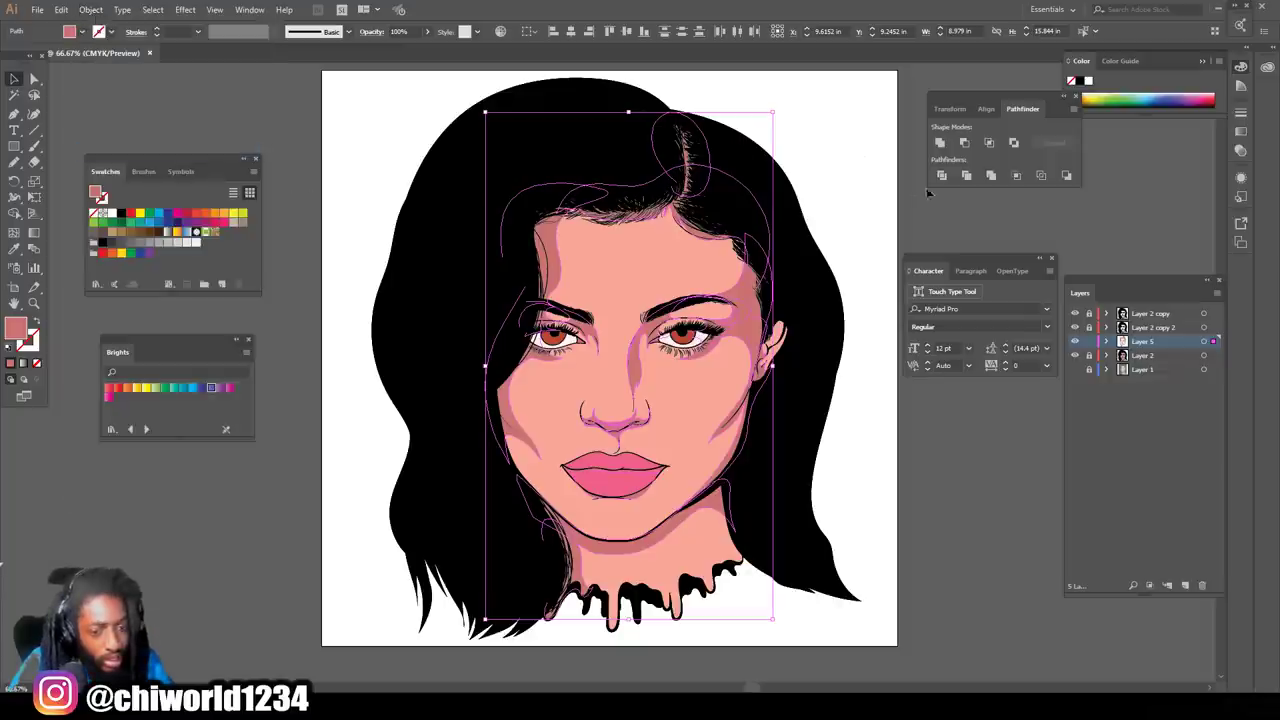
{"action": "left_click", "coordinate": [994, 176]}
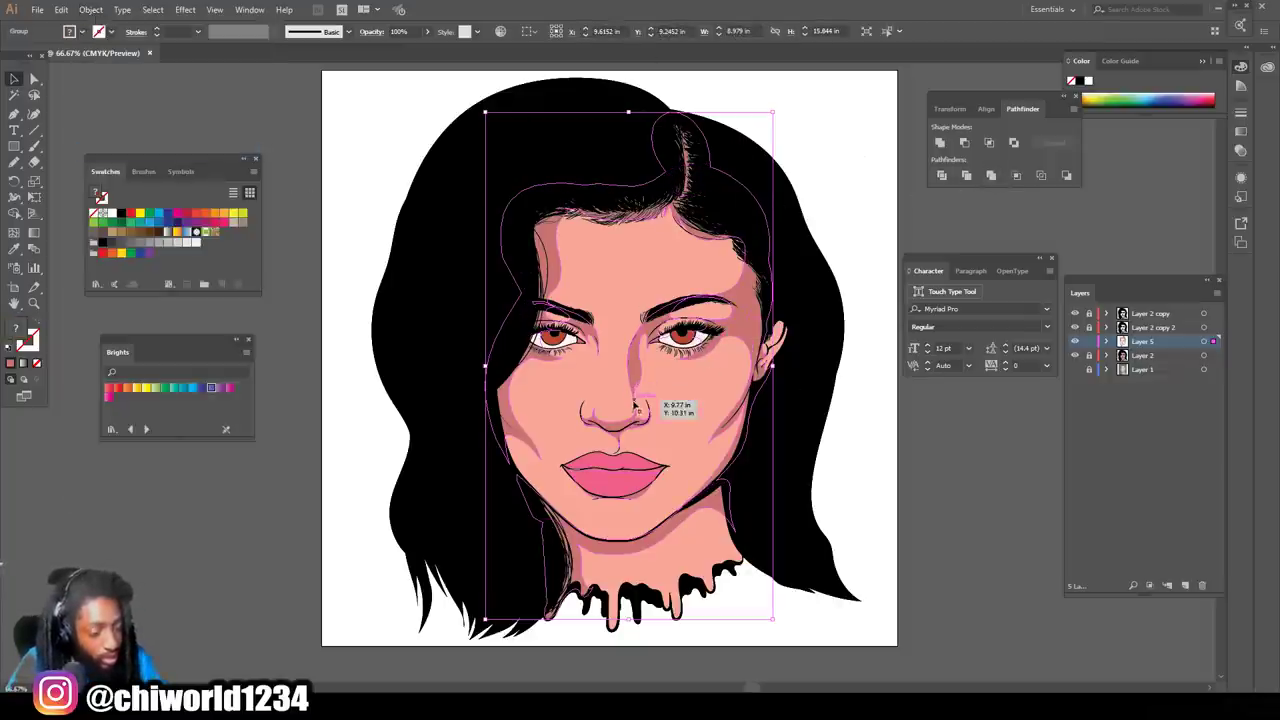
Step: Start a previewed color balance adjustment on the merged skin shadows, with Magenta at -6% and Black at 5%
{"action": "key", "text": "ctrl+equal"}
{"action": "key", "text": "ctrl+equal"}
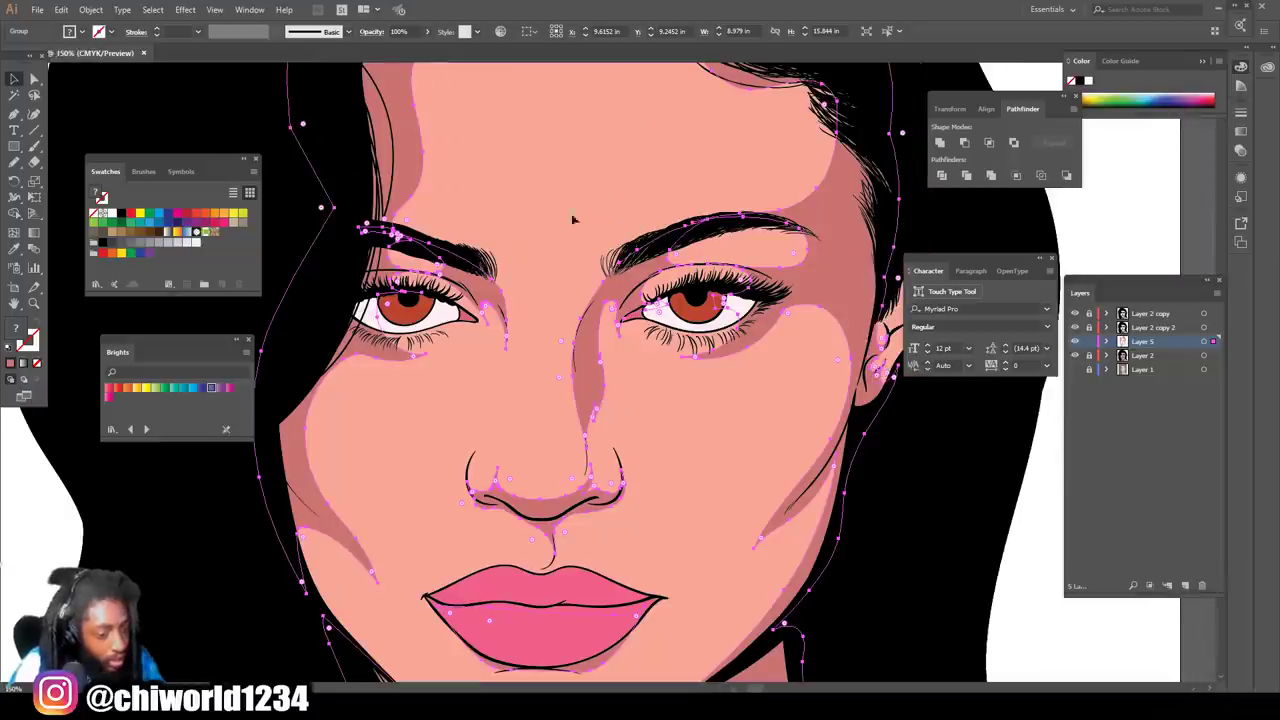
{"action": "left_click", "coordinate": [573, 219]}
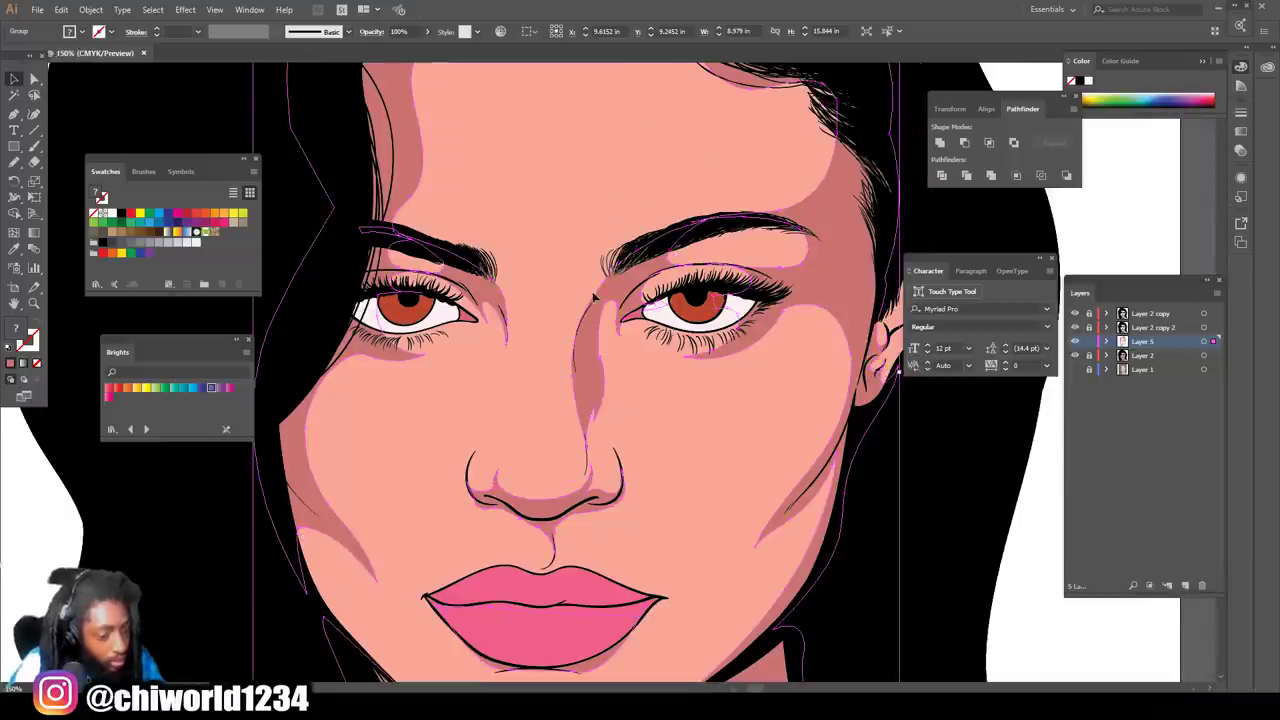
{"action": "left_click", "coordinate": [62, 11]}
{"action": "mouse_move", "coordinate": [241, 250]}
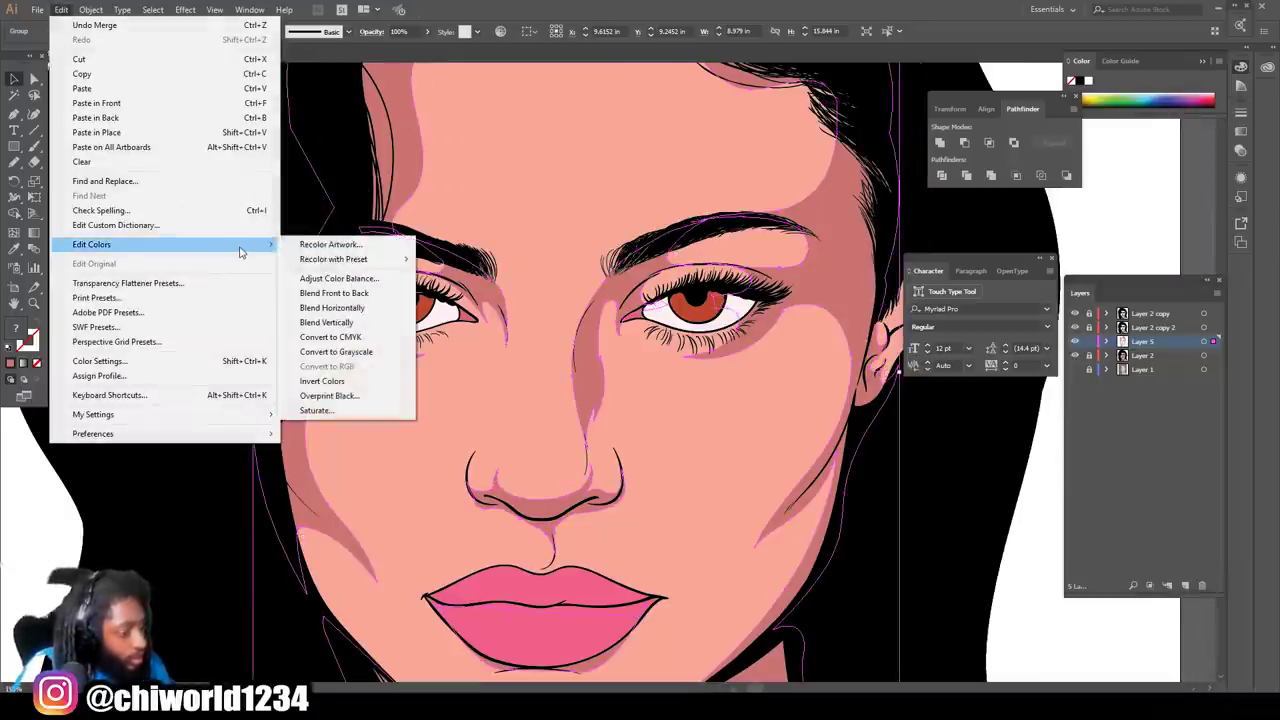
{"action": "left_click", "coordinate": [352, 279]}
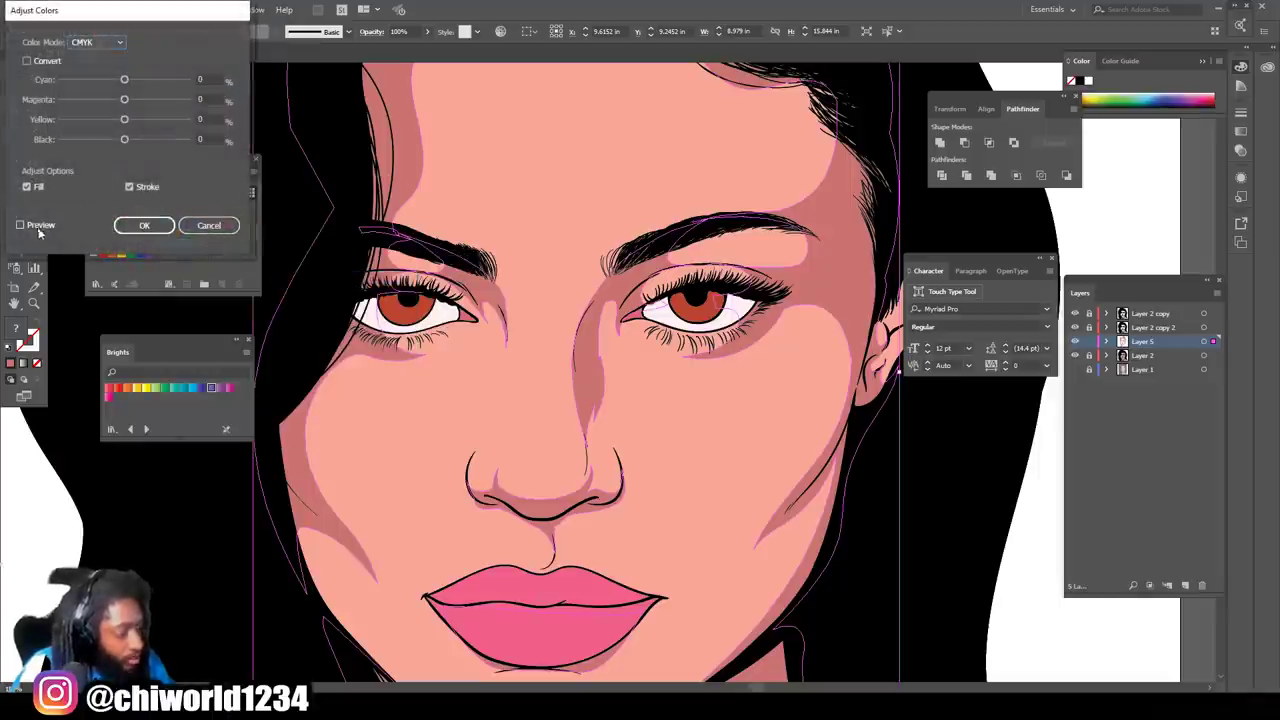
{"action": "left_click", "coordinate": [22, 225]}
{"action": "mouse_move", "coordinate": [125, 121]}
{"action": "left_mouse_down"}
{"action": "mouse_move", "coordinate": [155, 121]}
{"action": "mouse_move", "coordinate": [122, 123]}
{"action": "mouse_move", "coordinate": [131, 141]}
{"action": "mouse_move", "coordinate": [120, 102]}
{"action": "left_mouse_up"}
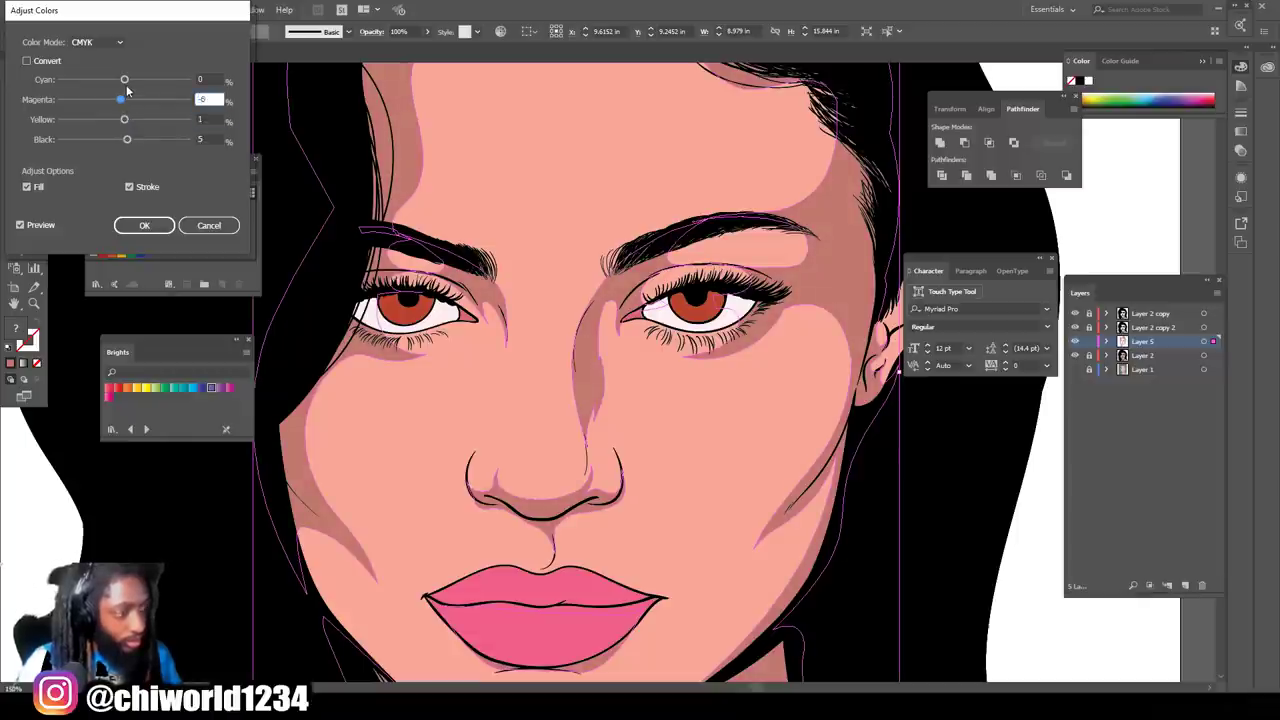
Step: Set Cyan to -4% and Yellow to -9% for the merged shadows, apply the color balance, and deselect the artwork
{"action": "left_click", "coordinate": [127, 82]}
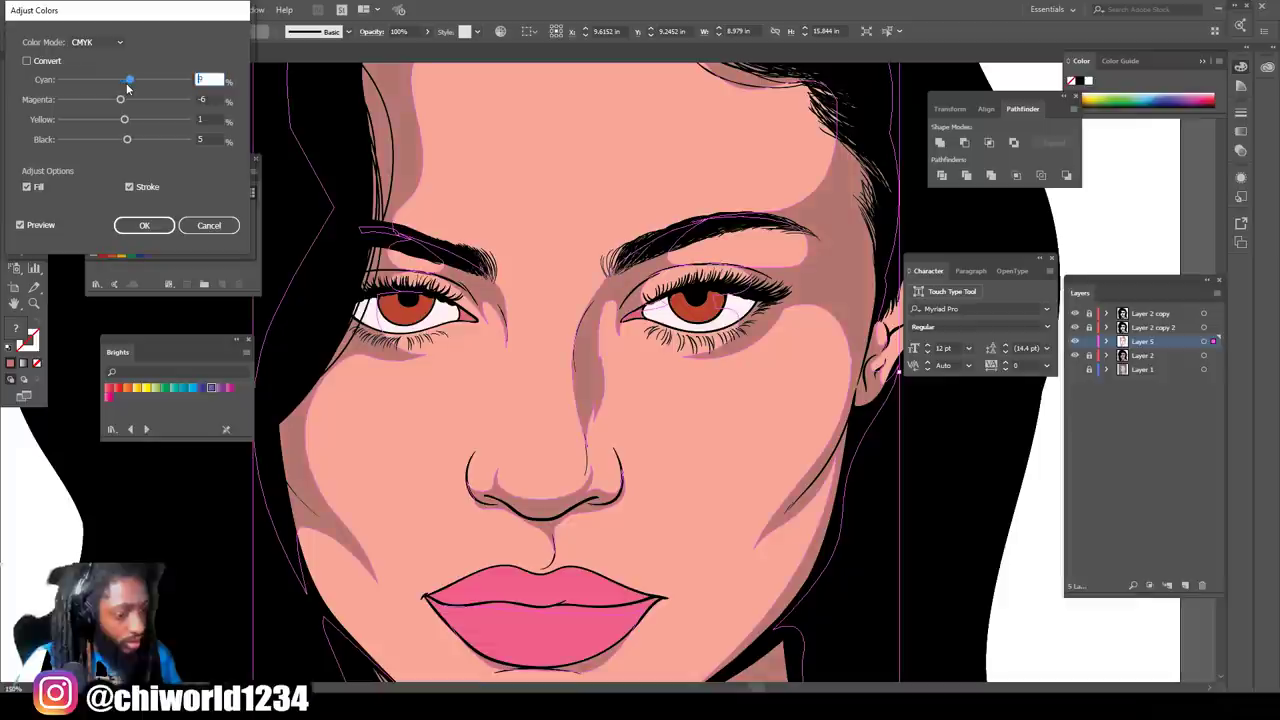
{"action": "left_click", "coordinate": [127, 84]}
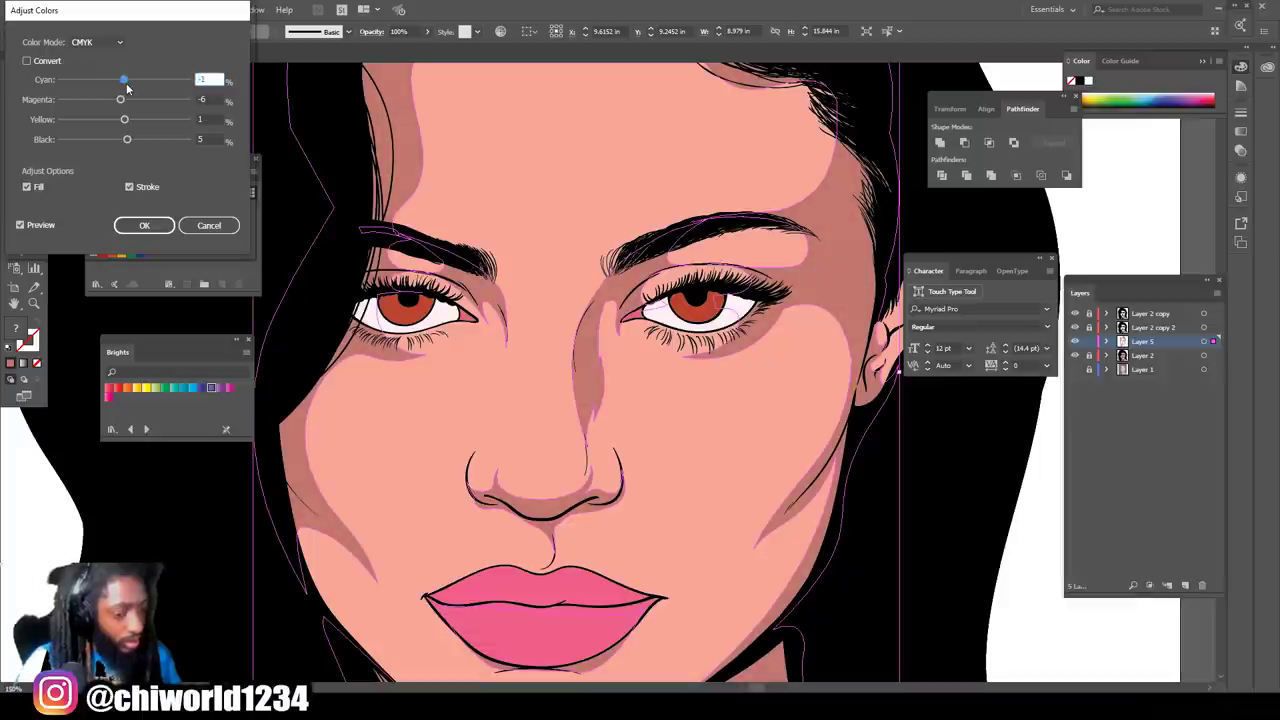
{"action": "left_click_drag", "start_coordinate": [127, 84], "coordinate": [125, 84]}
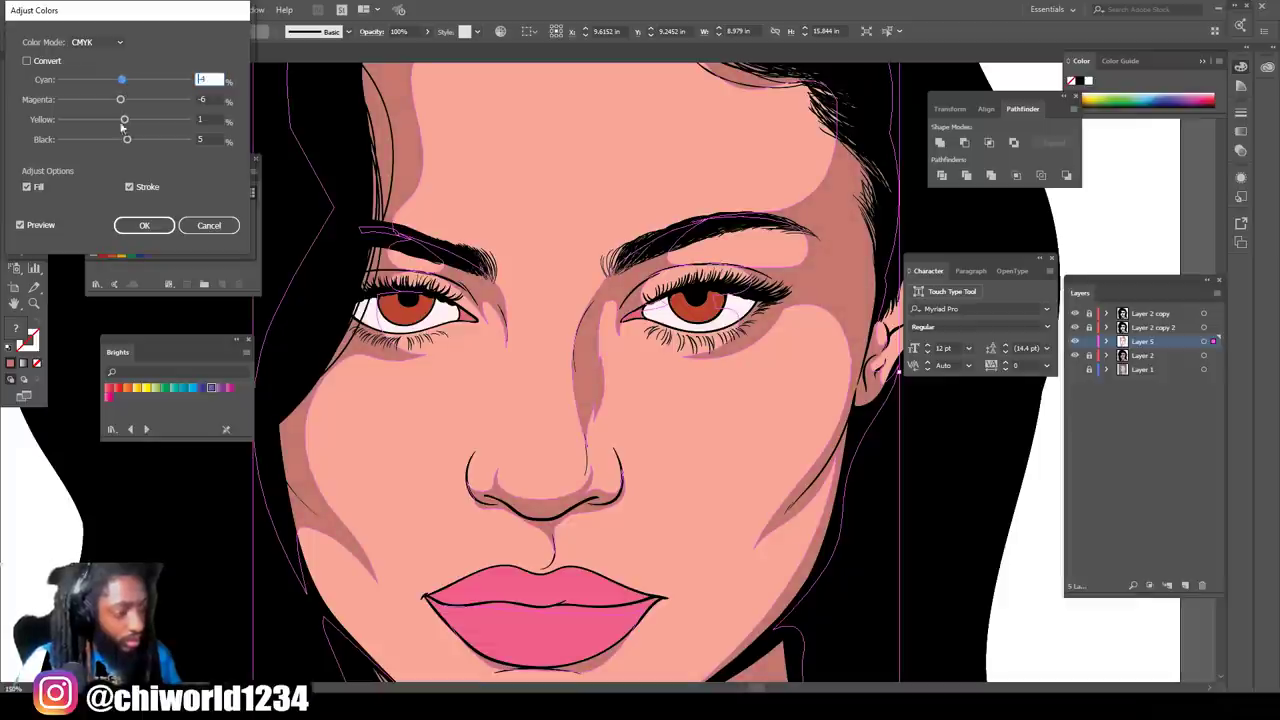
{"action": "left_click", "coordinate": [122, 120]}
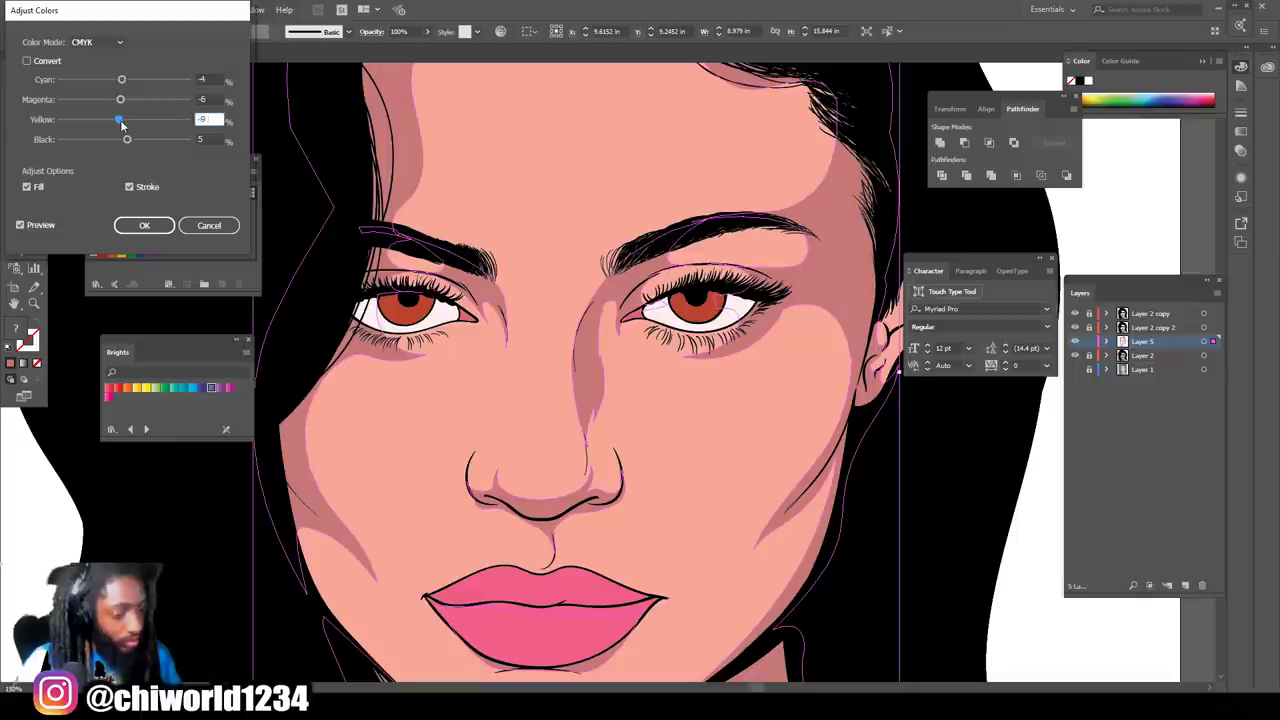
{"action": "left_click", "coordinate": [148, 228]}
{"action": "left_click", "coordinate": [153, 232]}
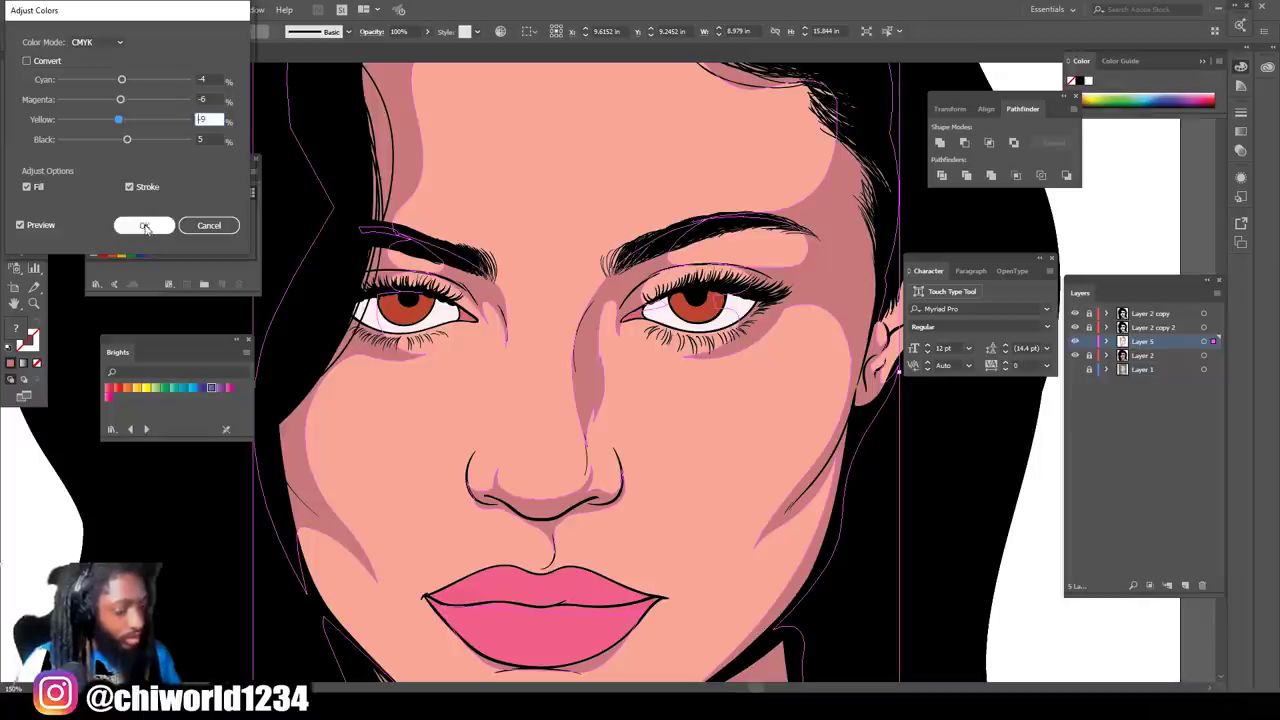
{"action": "left_click", "coordinate": [145, 228]}
{"action": "key", "text": "ctrl+shift+a"}
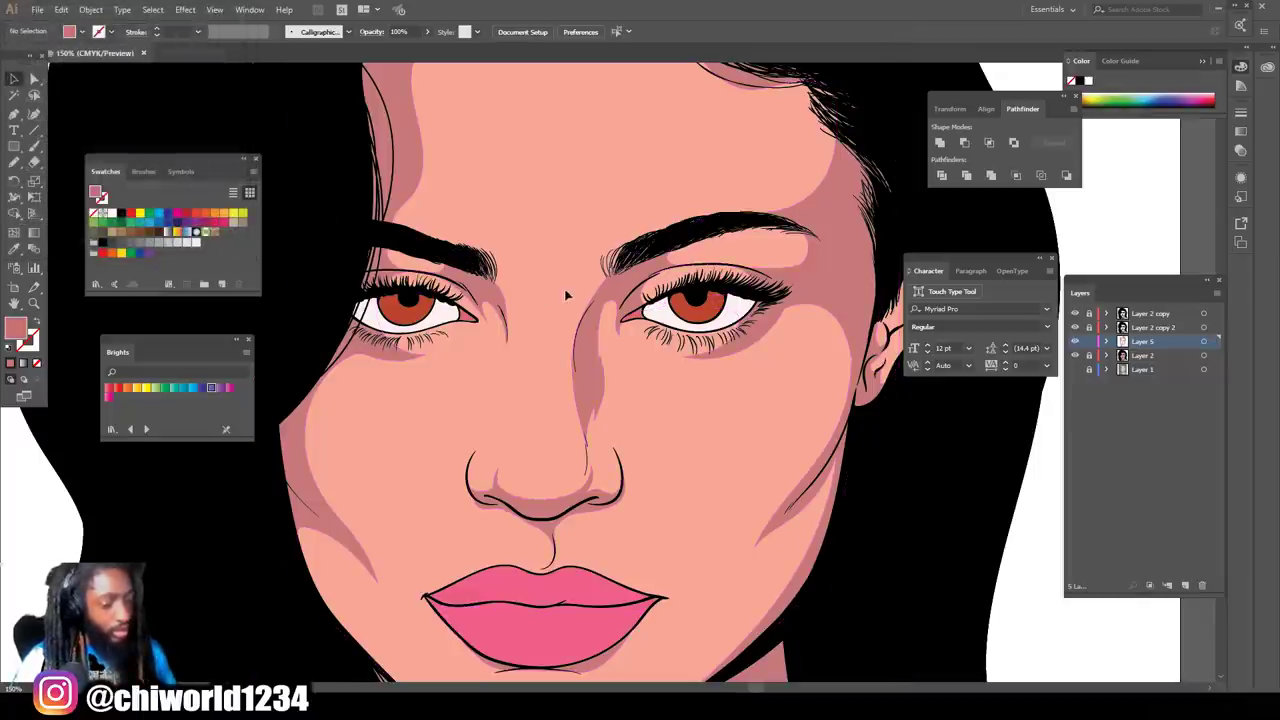
Step: Examine the adjusted shadow color across the whole portrait
{"action": "key", "text": "ctrl+minus"}
{"action": "key", "text": "ctrl+minus"}
{"action": "key", "text": "ctrl+minus"}
{"action": "scroll", "coordinate": [910, 441], "scroll_direction": "down", "scroll_amount": 4}
{"action": "key", "text": "ctrl+plus"}
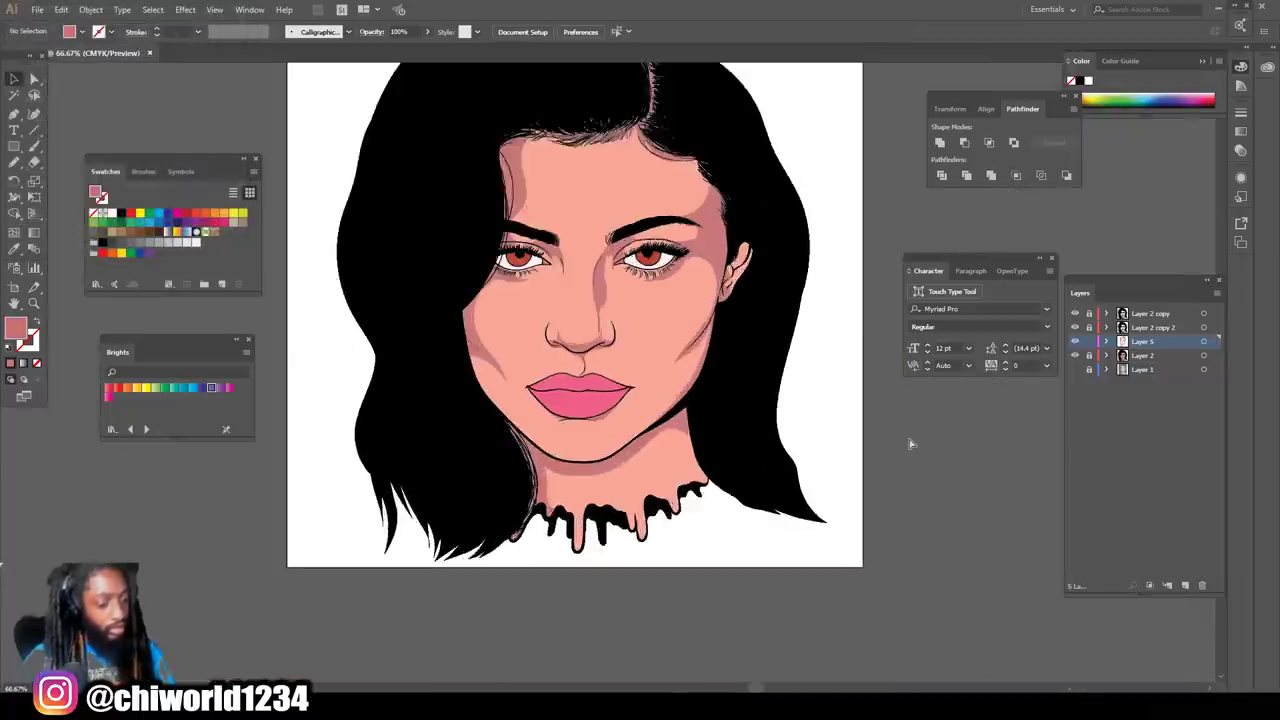
{"action": "key", "text": "ctrl+plus"}
{"action": "scroll", "coordinate": [910, 443], "scroll_direction": "up", "scroll_amount": 4}
{"action": "key", "text": "ctrl+minus"}
{"action": "scroll", "coordinate": [910, 443], "scroll_direction": "up", "scroll_amount": 3}
{"action": "scroll", "coordinate": [910, 443], "scroll_direction": "left", "scroll_amount": 2}
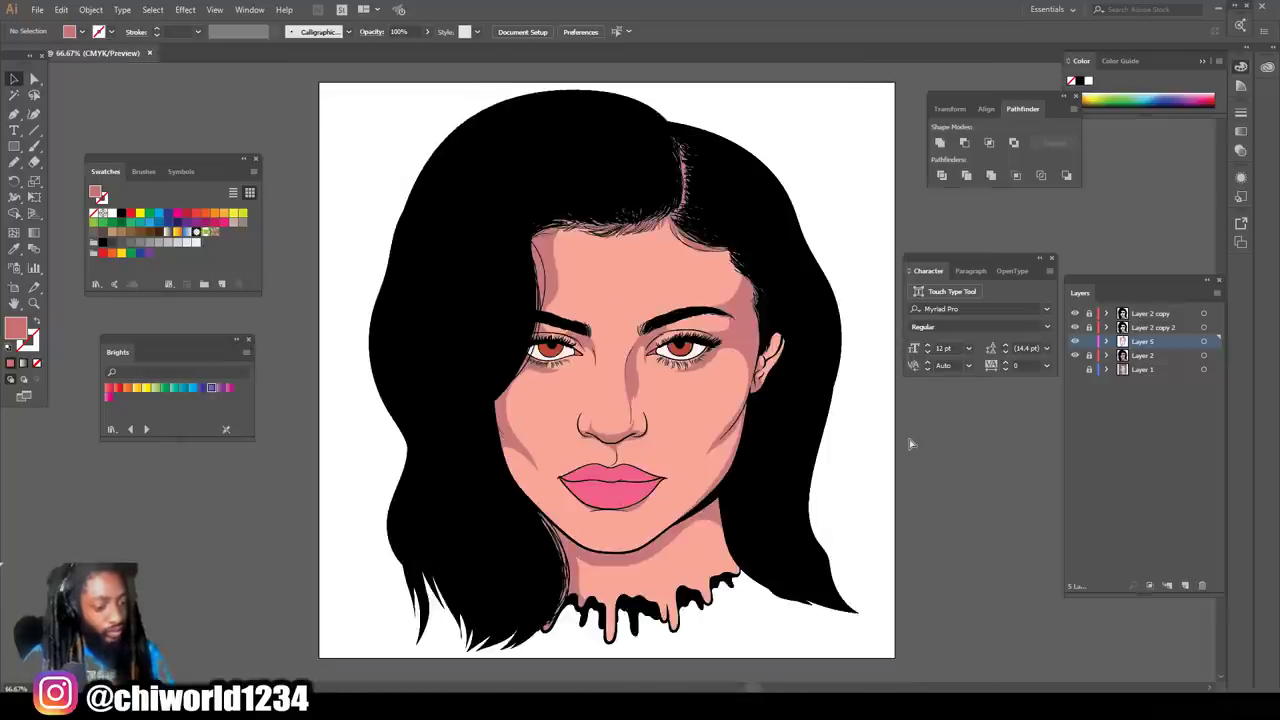
Step: Add a new layer and move it directly beneath Layer 5 in the layer order
{"action": "scroll", "coordinate": [909, 443], "scroll_direction": "up", "scroll_amount": 1}
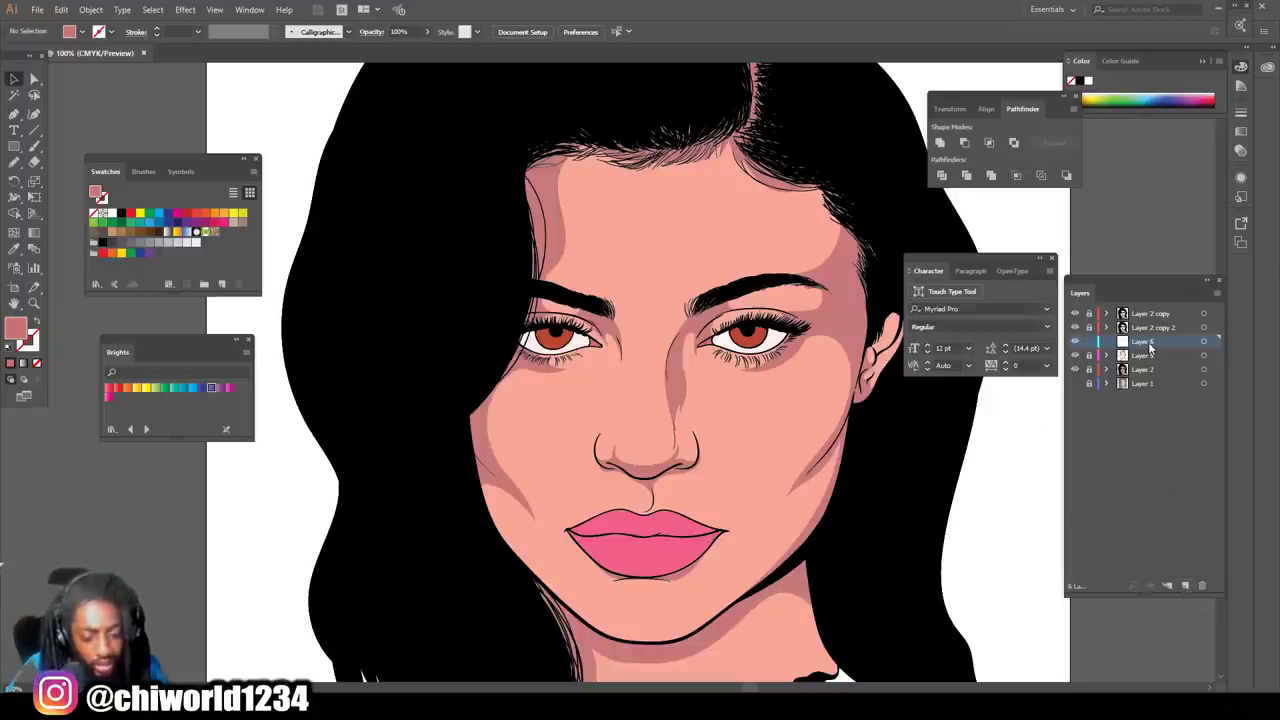
{"action": "left_click_drag", "start_coordinate": [1148, 343], "coordinate": [1146, 358]}
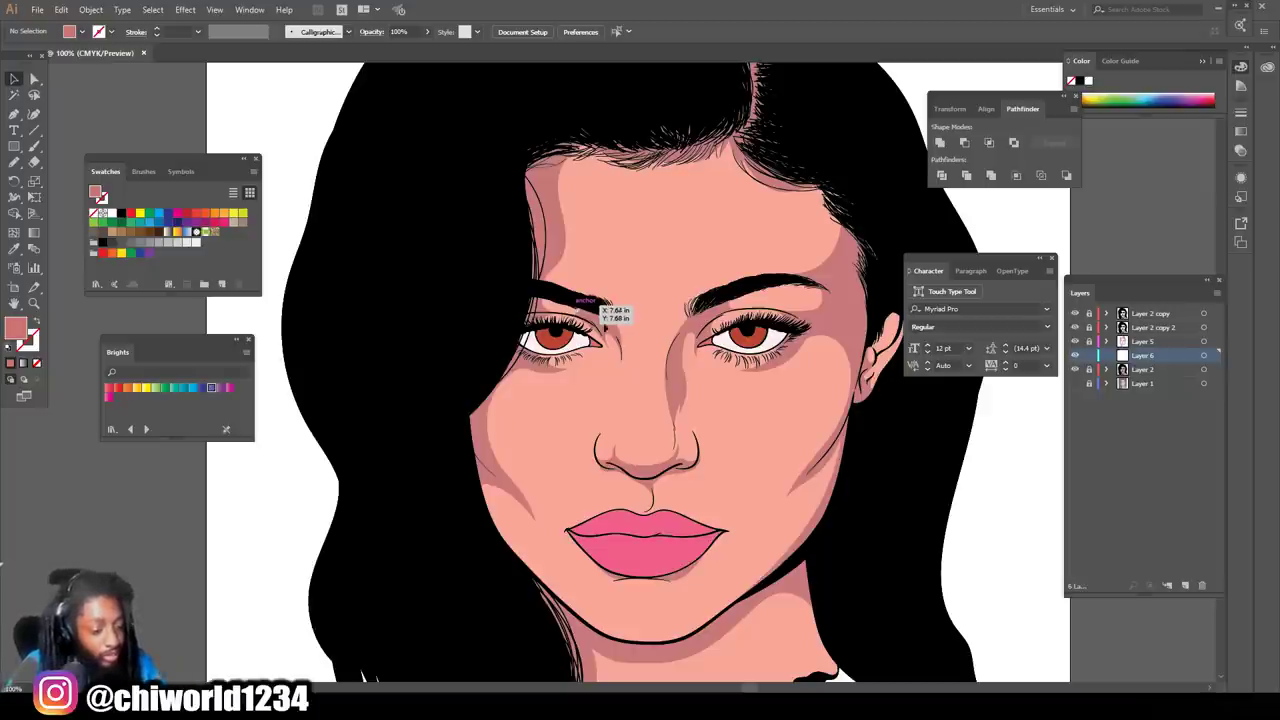
{"action": "scroll", "coordinate": [764, 414], "scroll_direction": "down", "scroll_amount": 3}
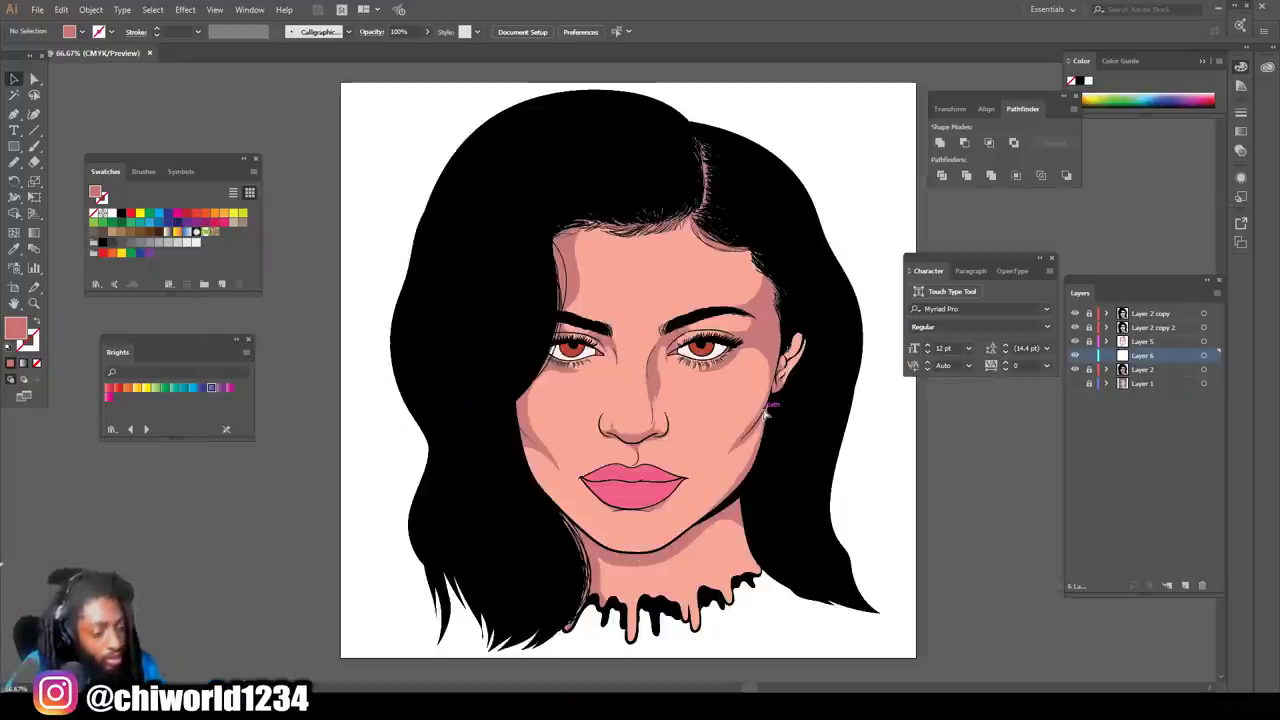
Step: Draw a freehand midtone shape on Layer 6 from the right-hand eye up over the eyebrow and forehead into the hairline
{"action": "scroll", "coordinate": [763, 408], "scroll_direction": "up", "scroll_amount": 4}
{"action": "left_click_drag", "start_coordinate": [531, 488], "coordinate": [552, 461]}
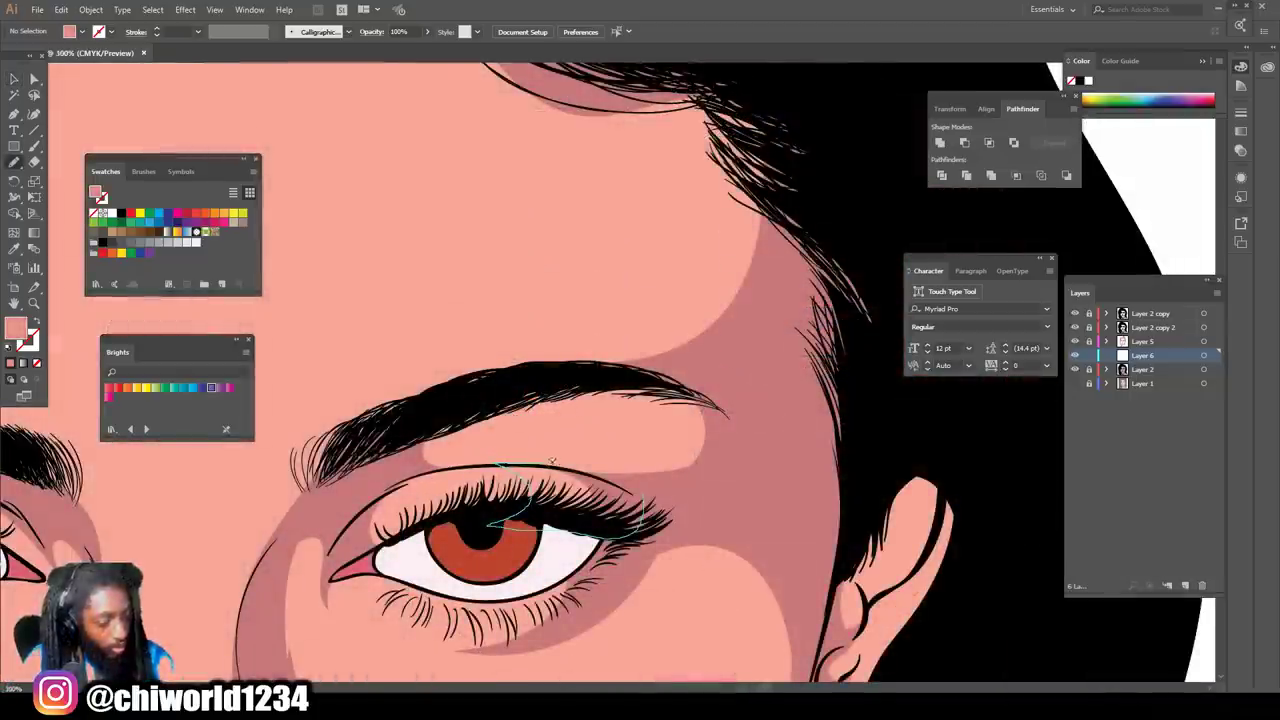
{"action": "mouse_move", "coordinate": [605, 398]}
{"action": "left_mouse_down"}
{"action": "mouse_move", "coordinate": [577, 376]}
{"action": "mouse_move", "coordinate": [515, 373]}
{"action": "mouse_move", "coordinate": [558, 362]}
{"action": "left_mouse_up"}
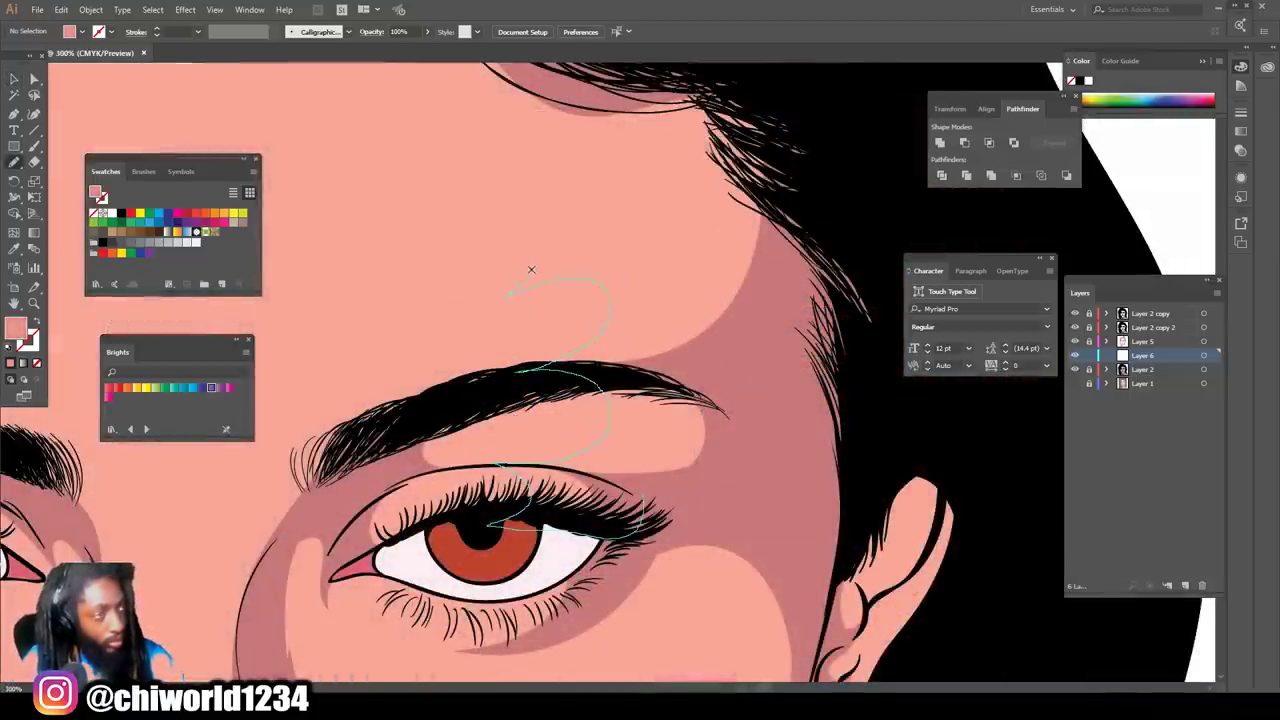
{"action": "mouse_move", "coordinate": [527, 251]}
{"action": "left_mouse_down"}
{"action": "mouse_move", "coordinate": [515, 139]}
{"action": "mouse_move", "coordinate": [539, 62]}
{"action": "mouse_move", "coordinate": [614, 43]}
{"action": "mouse_move", "coordinate": [755, 65]}
{"action": "mouse_move", "coordinate": [844, 171]}
{"action": "mouse_move", "coordinate": [825, 268]}
{"action": "mouse_move", "coordinate": [740, 448]}
{"action": "mouse_move", "coordinate": [640, 518]}
{"action": "left_mouse_up"}
{"action": "scroll", "coordinate": [453, 133], "scroll_direction": "left", "scroll_amount": 2}
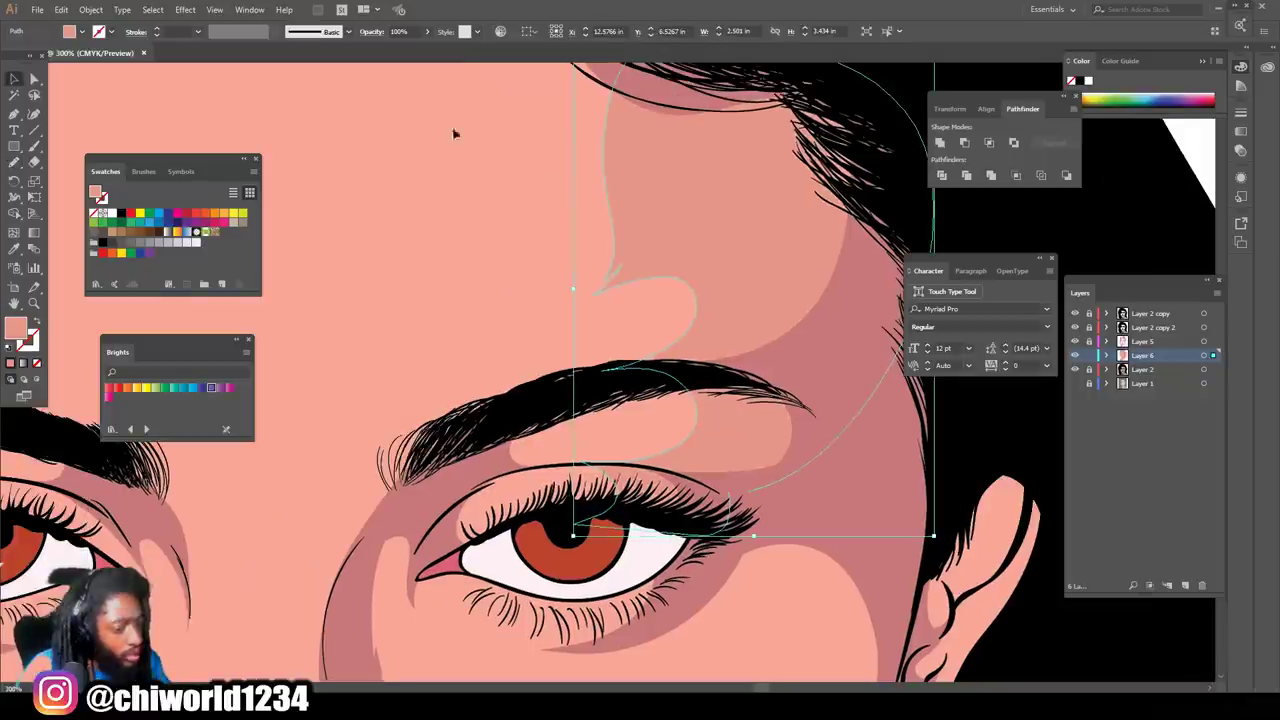
Step: Adjust the forehead midtone's color balance to Cyan -6%, Magenta -3%, Yellow -5% and Black 6%, and deselect it
{"action": "left_click", "coordinate": [61, 10]}
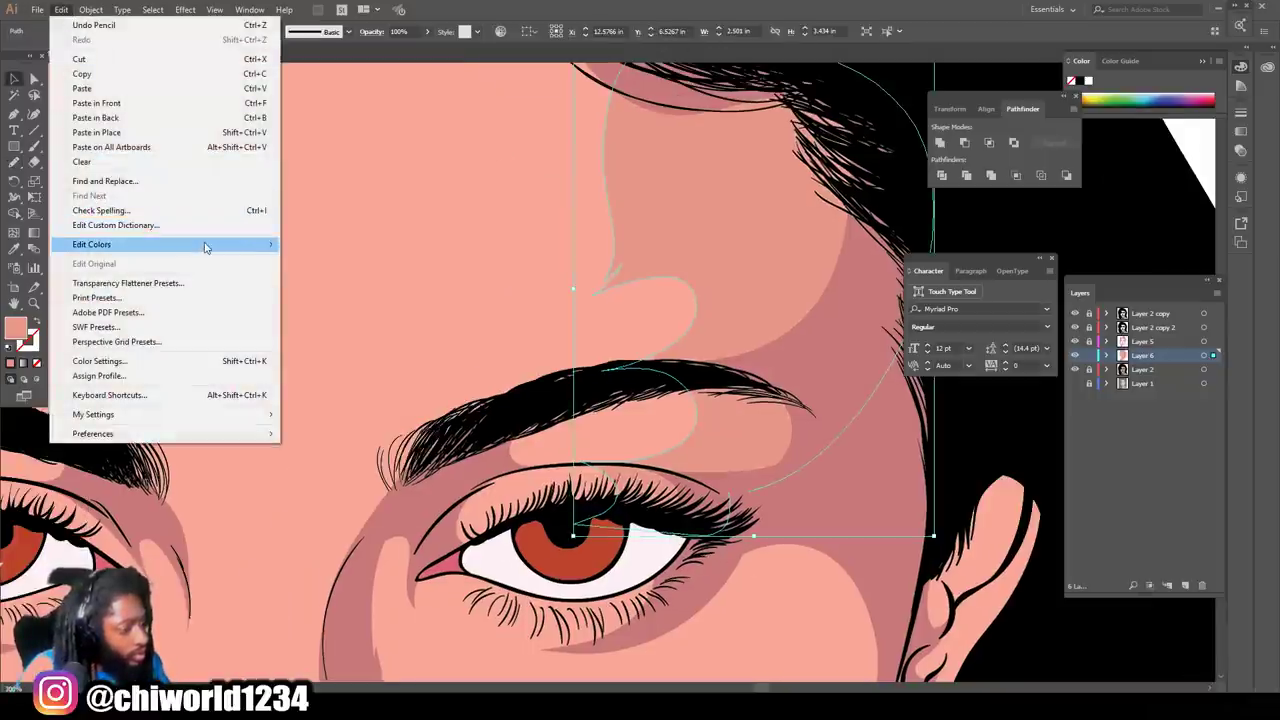
{"action": "mouse_move", "coordinate": [205, 245]}
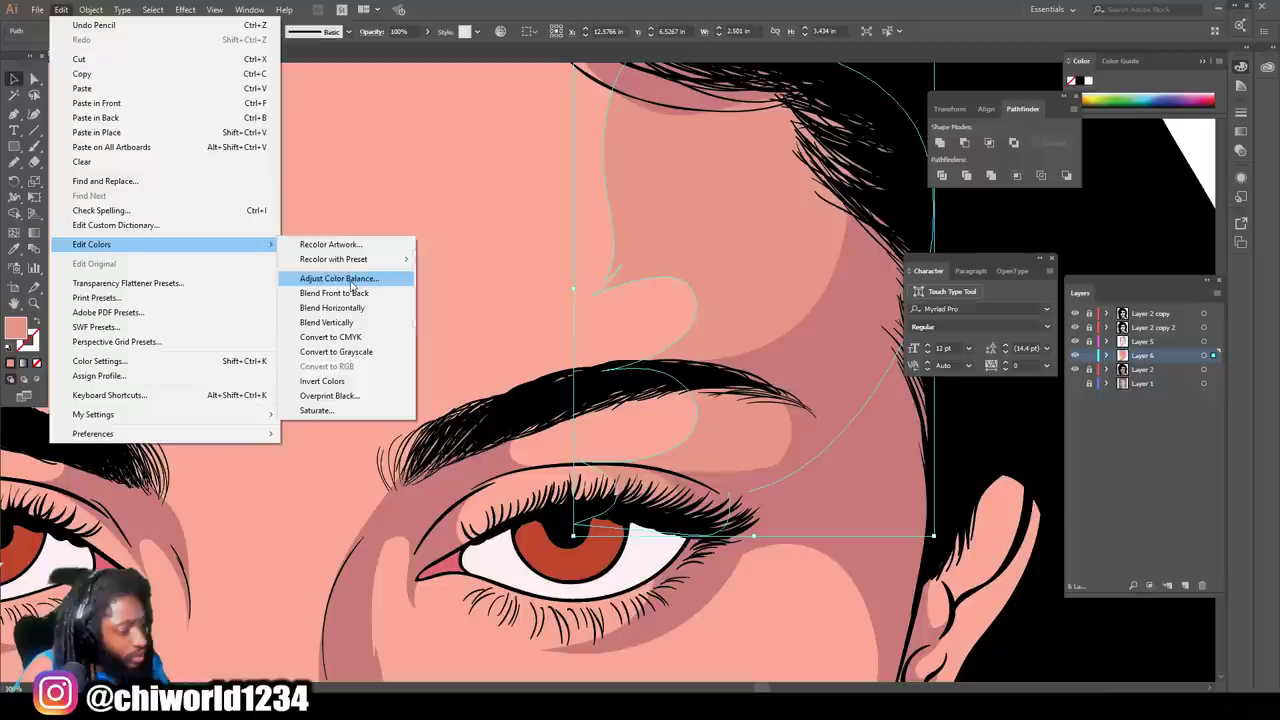
{"action": "left_click", "coordinate": [345, 278]}
{"action": "left_click", "coordinate": [20, 225]}
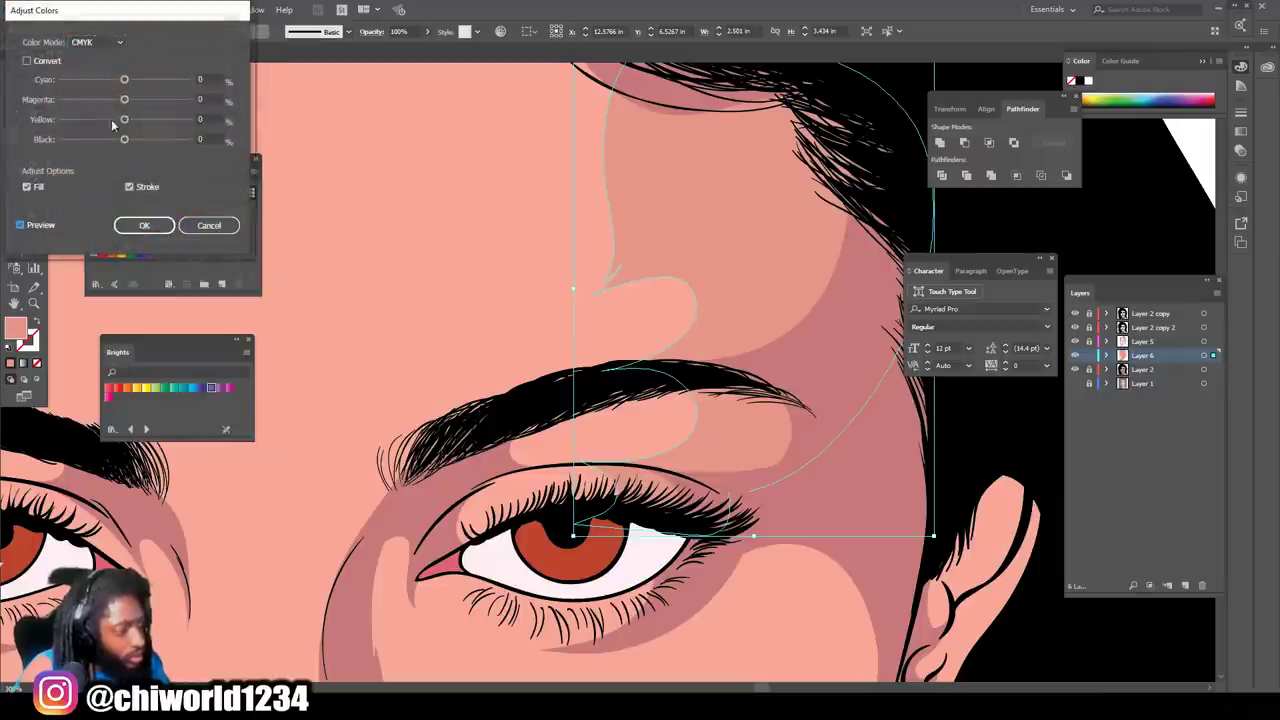
{"action": "mouse_move", "coordinate": [124, 119]}
{"action": "left_mouse_down"}
{"action": "mouse_move", "coordinate": [113, 121]}
{"action": "mouse_move", "coordinate": [128, 139]}
{"action": "mouse_move", "coordinate": [126, 101]}
{"action": "left_mouse_up"}
{"action": "mouse_move", "coordinate": [125, 81]}
{"action": "left_mouse_down"}
{"action": "mouse_move", "coordinate": [123, 123]}
{"action": "mouse_move", "coordinate": [126, 83]}
{"action": "left_mouse_up"}
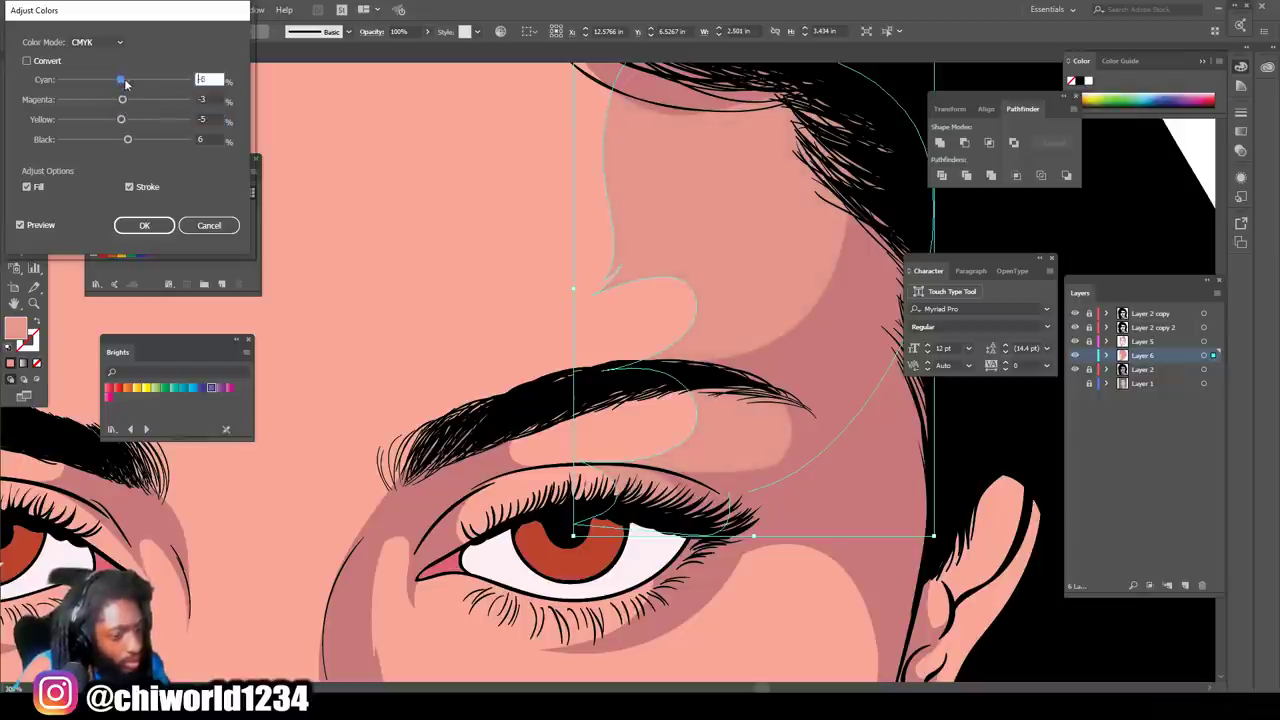
{"action": "left_click", "coordinate": [123, 122]}
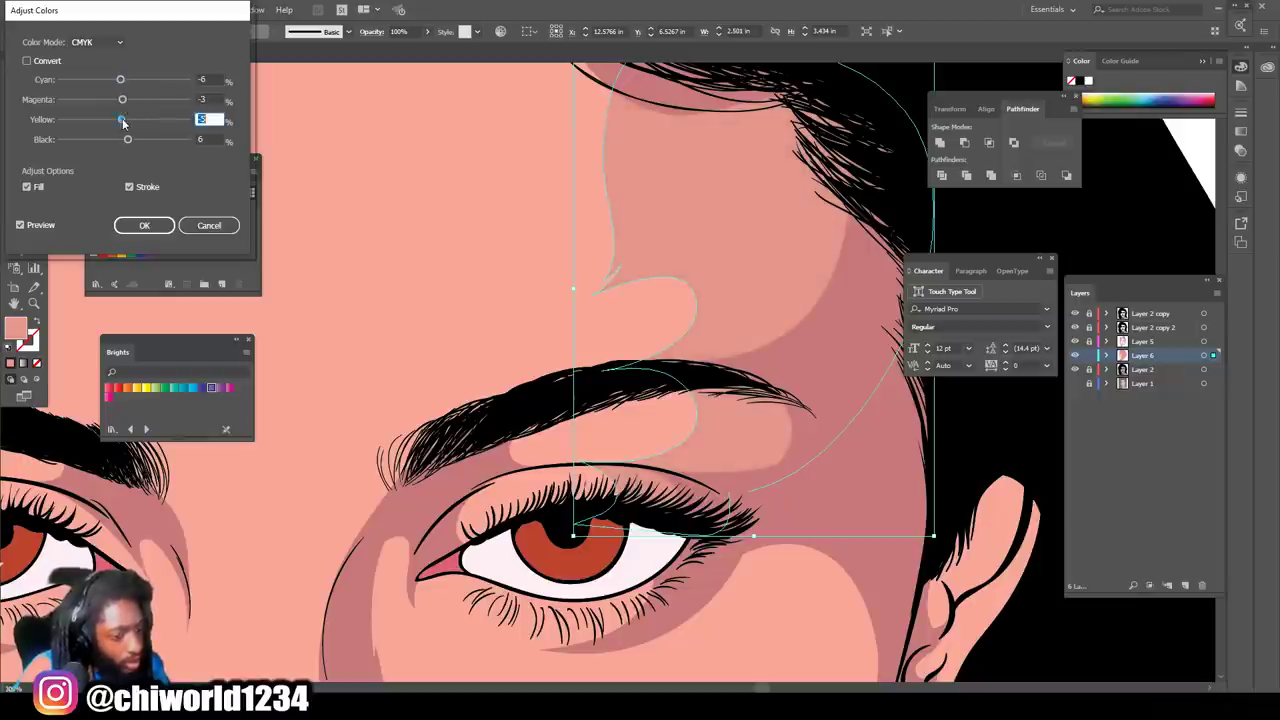
{"action": "left_click", "coordinate": [144, 225]}
{"action": "left_click", "coordinate": [417, 270]}
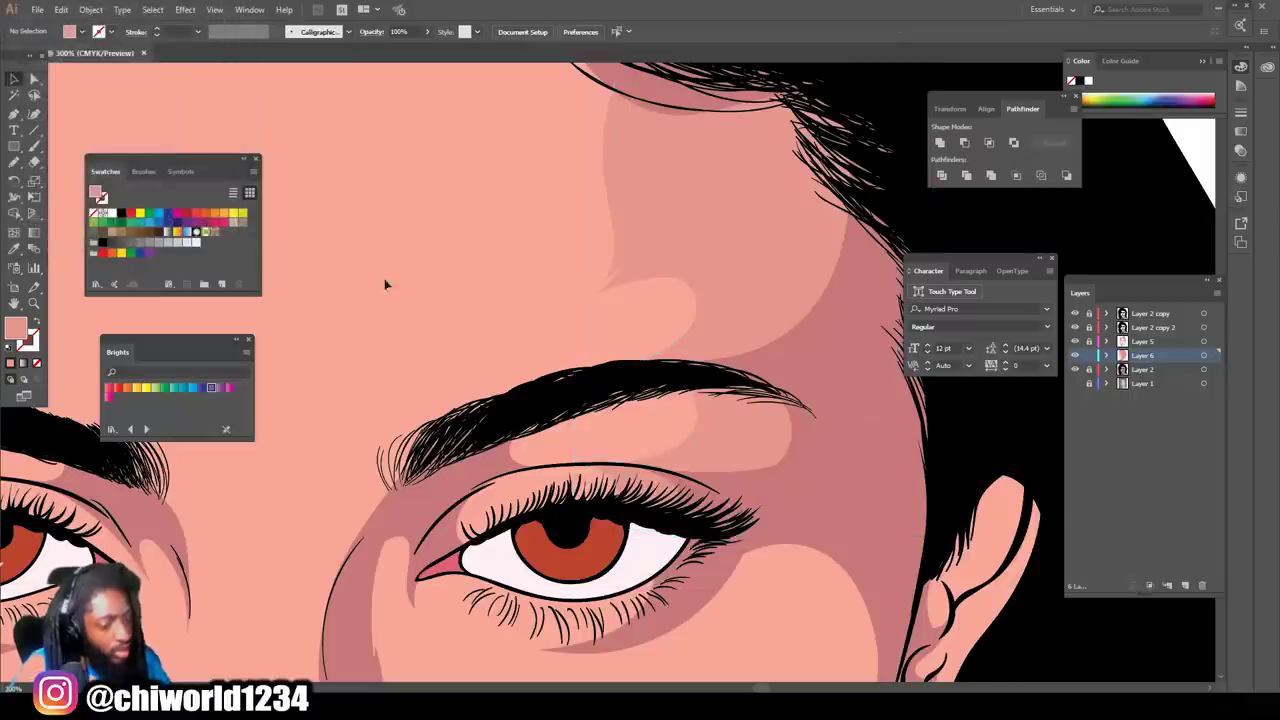
Step: Draw a freehand midtone shape on the right-hand cheek, curving from beneath the outer eye down toward the jaw
{"action": "key", "text": "ctrl+minus"}
{"action": "key", "text": "ctrl+minus"}
{"action": "key", "text": "ctrl+minus"}
{"action": "key", "text": "ctrl+minus"}
{"action": "left_click_drag", "start_coordinate": [721, 305], "coordinate": [781, 328]}
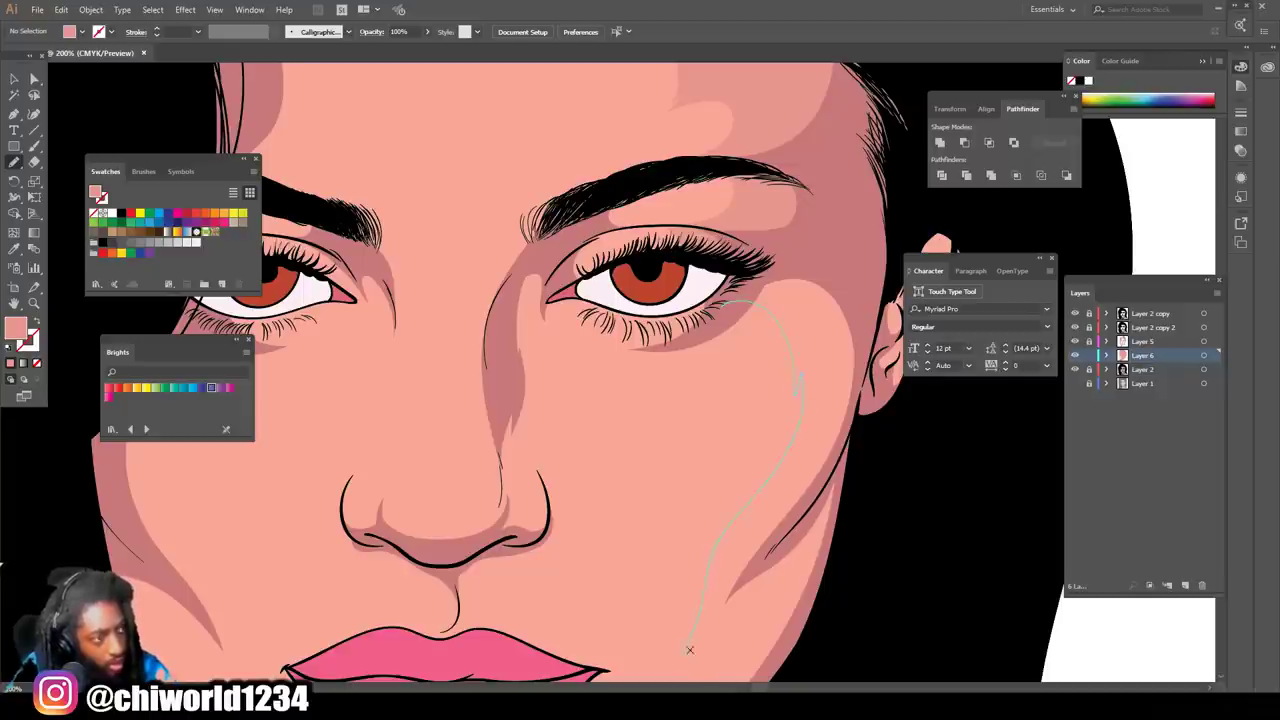
{"action": "mouse_move", "coordinate": [794, 551]}
{"action": "left_mouse_down"}
{"action": "mouse_move", "coordinate": [835, 482]}
{"action": "mouse_move", "coordinate": [868, 333]}
{"action": "mouse_move", "coordinate": [833, 263]}
{"action": "mouse_move", "coordinate": [751, 276]}
{"action": "left_mouse_up"}
Step: Draw a freehand midtone shape along both sides of the nose, from the inner eyebrows down around the nose tip
{"action": "left_click_drag", "start_coordinate": [700, 216], "coordinate": [638, 229]}
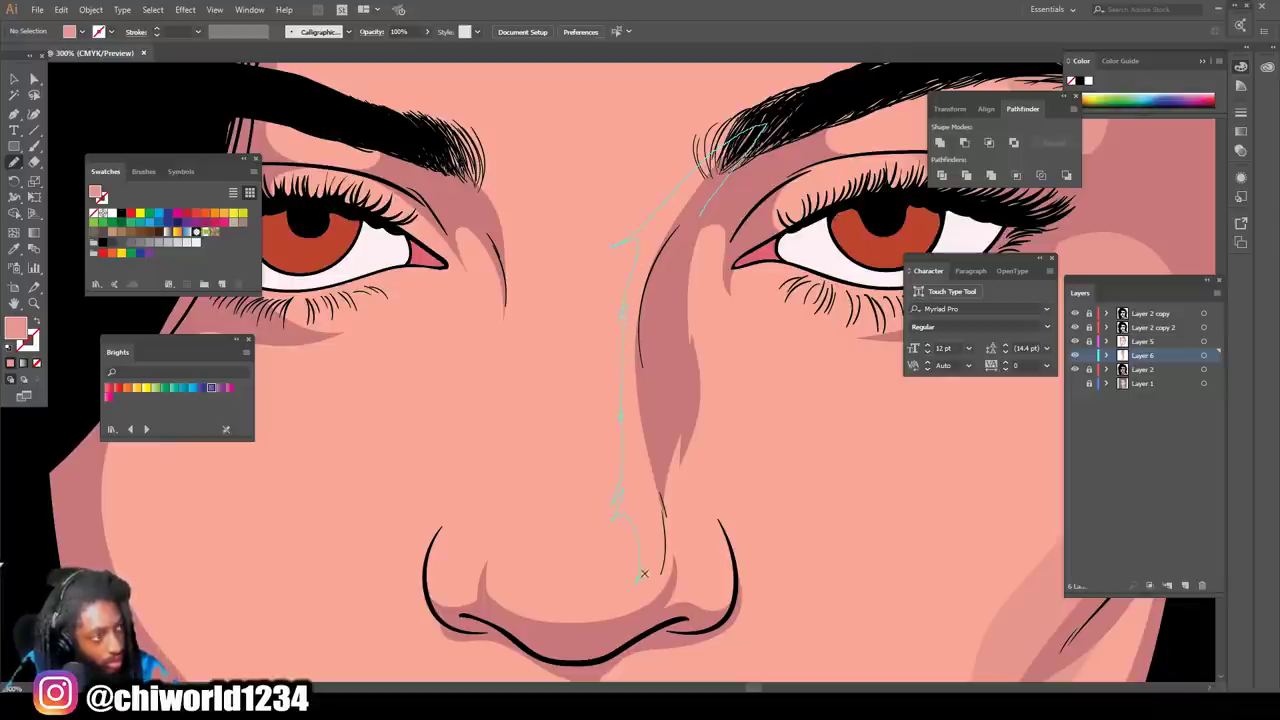
{"action": "left_click_drag", "start_coordinate": [530, 590], "coordinate": [520, 589]}
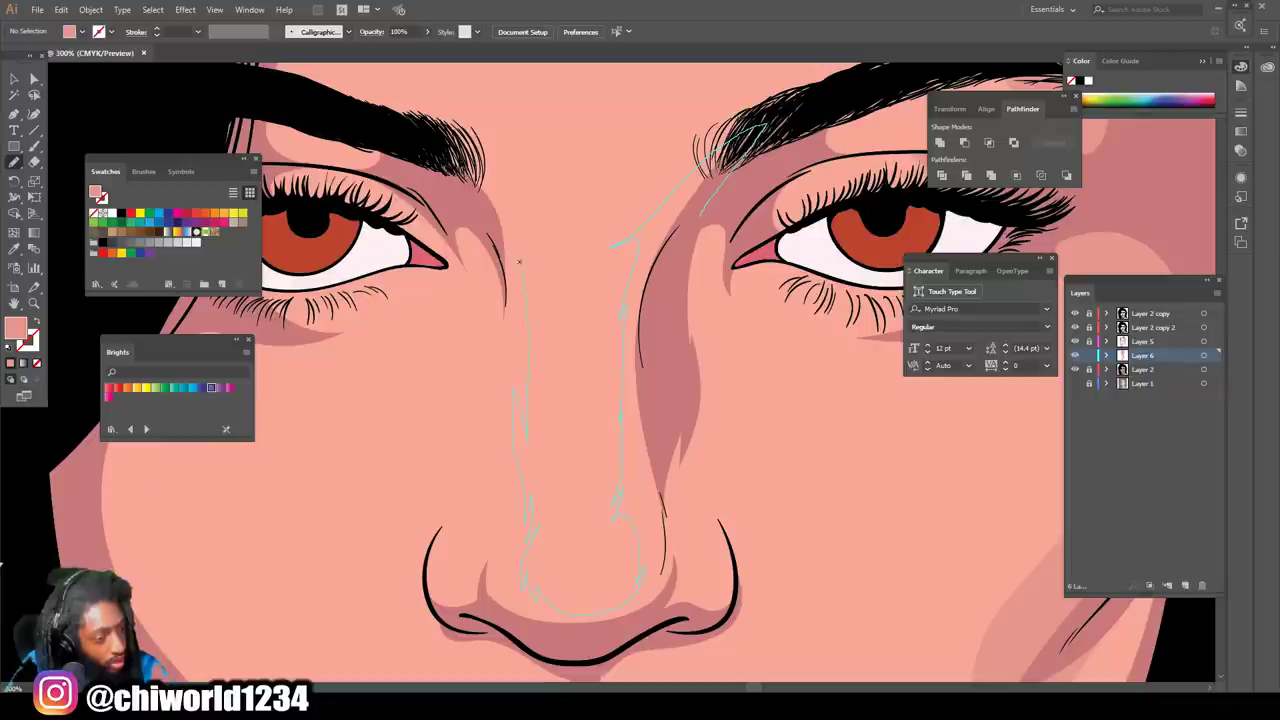
{"action": "mouse_move", "coordinate": [460, 160]}
{"action": "left_mouse_down"}
{"action": "mouse_move", "coordinate": [410, 125]}
{"action": "mouse_move", "coordinate": [445, 172]}
{"action": "left_mouse_up"}
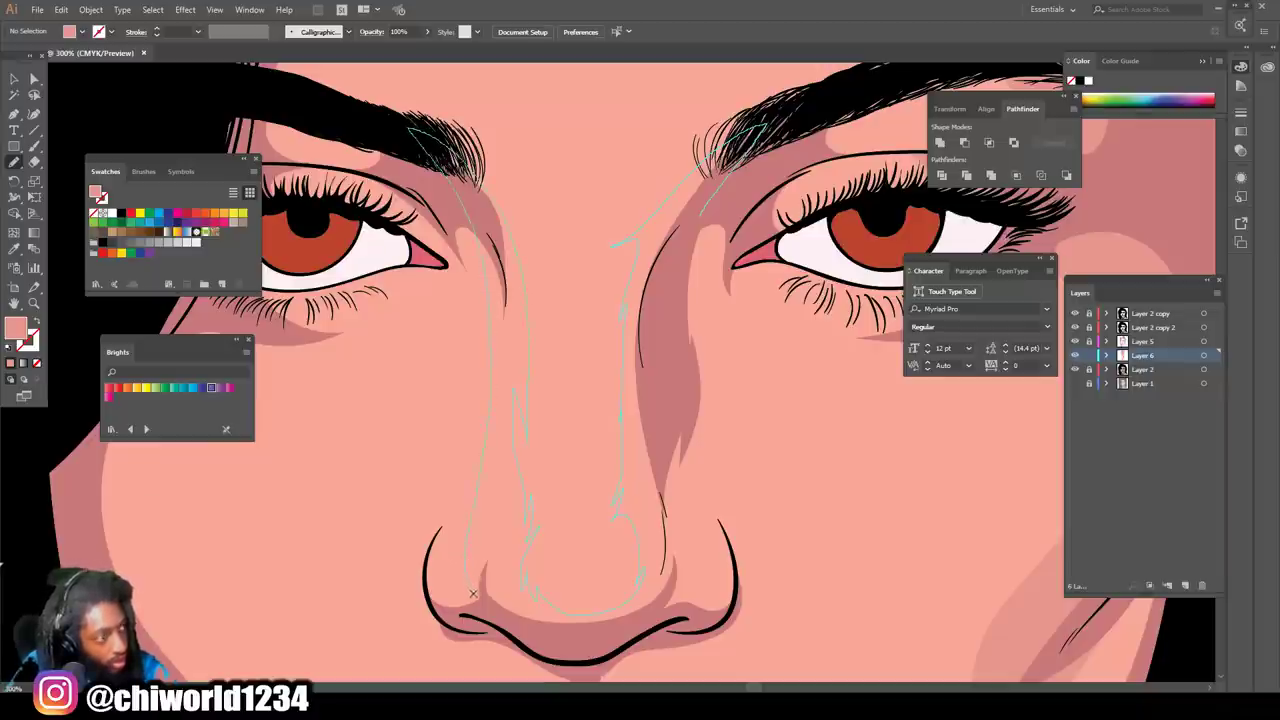
{"action": "left_click_drag", "start_coordinate": [478, 604], "coordinate": [607, 634]}
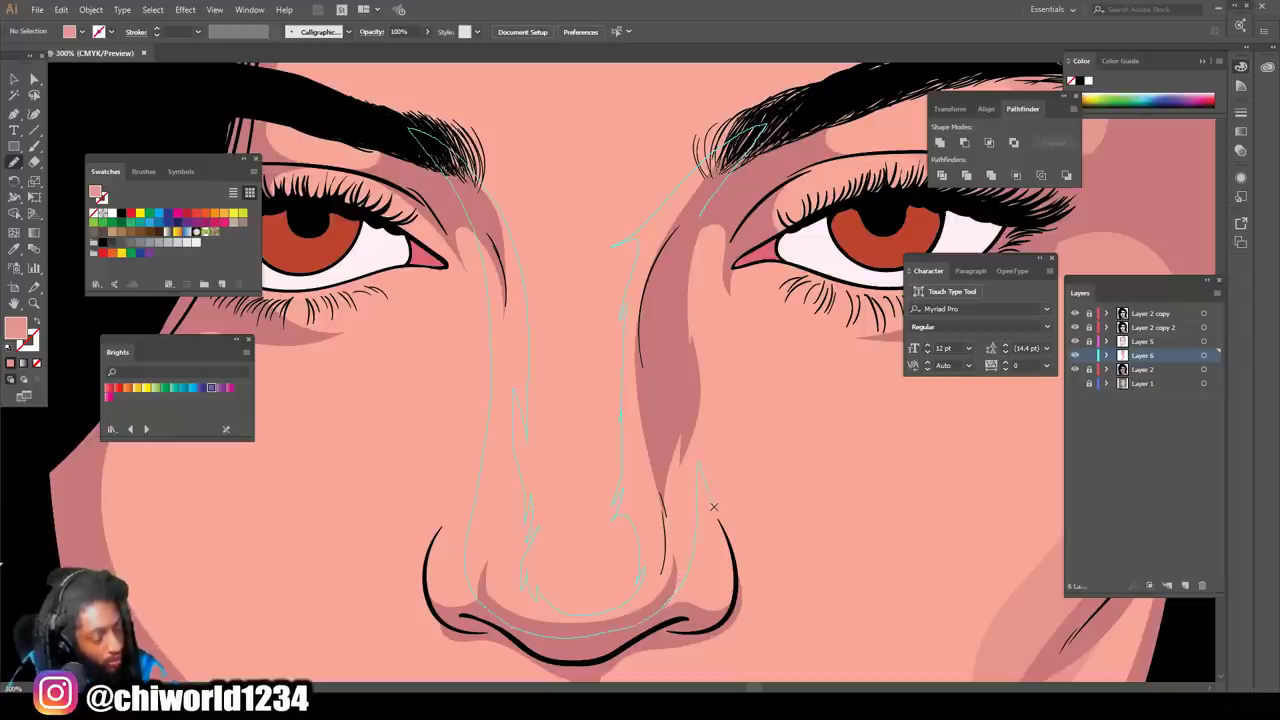
{"action": "left_click_drag", "start_coordinate": [699, 231], "coordinate": [699, 216]}
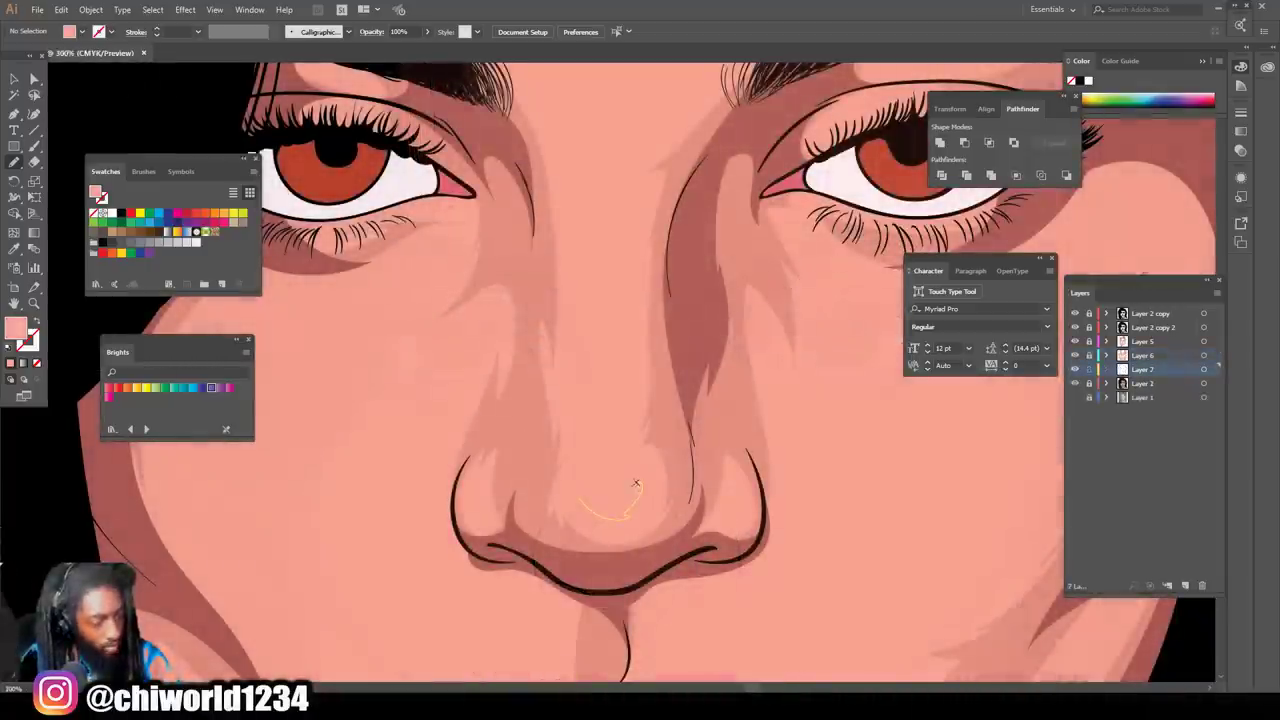
Step: Draw freehand highlight shapes on the nose tip and along the nose bridge on Layer 7
{"action": "mouse_move", "coordinate": [630, 470]}
{"action": "left_mouse_down"}
{"action": "mouse_move", "coordinate": [614, 443]}
{"action": "mouse_move", "coordinate": [571, 491]}
{"action": "mouse_move", "coordinate": [600, 512]}
{"action": "left_mouse_up"}
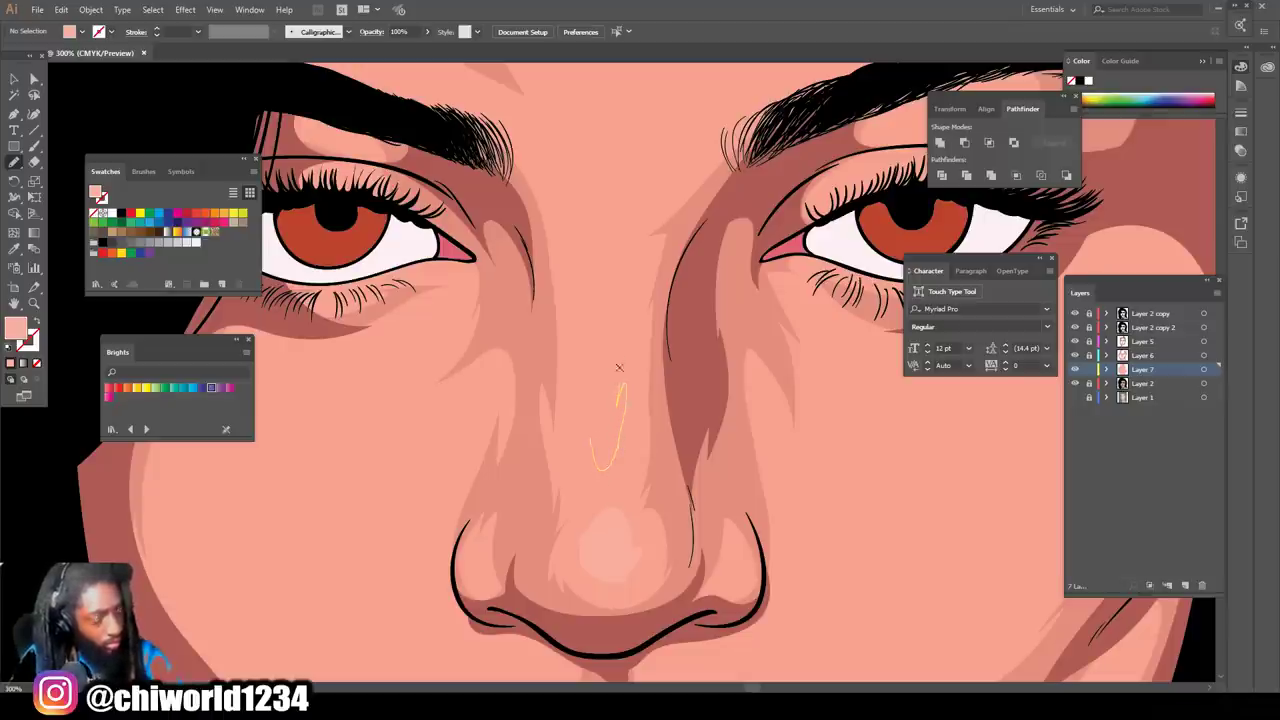
{"action": "mouse_move", "coordinate": [588, 227]}
{"action": "left_mouse_down"}
{"action": "mouse_move", "coordinate": [576, 300]}
{"action": "mouse_move", "coordinate": [588, 462]}
{"action": "left_mouse_up"}
Step: Draw a freehand highlight shape with jagged ends on the left-hand cheek beneath the eye, on Layer 7
{"action": "key", "text": "ctrl+minus"}
{"action": "key", "text": "ctrl+minus"}
{"action": "key", "text": "ctrl+minus"}
{"action": "key", "text": "ctrl+minus"}
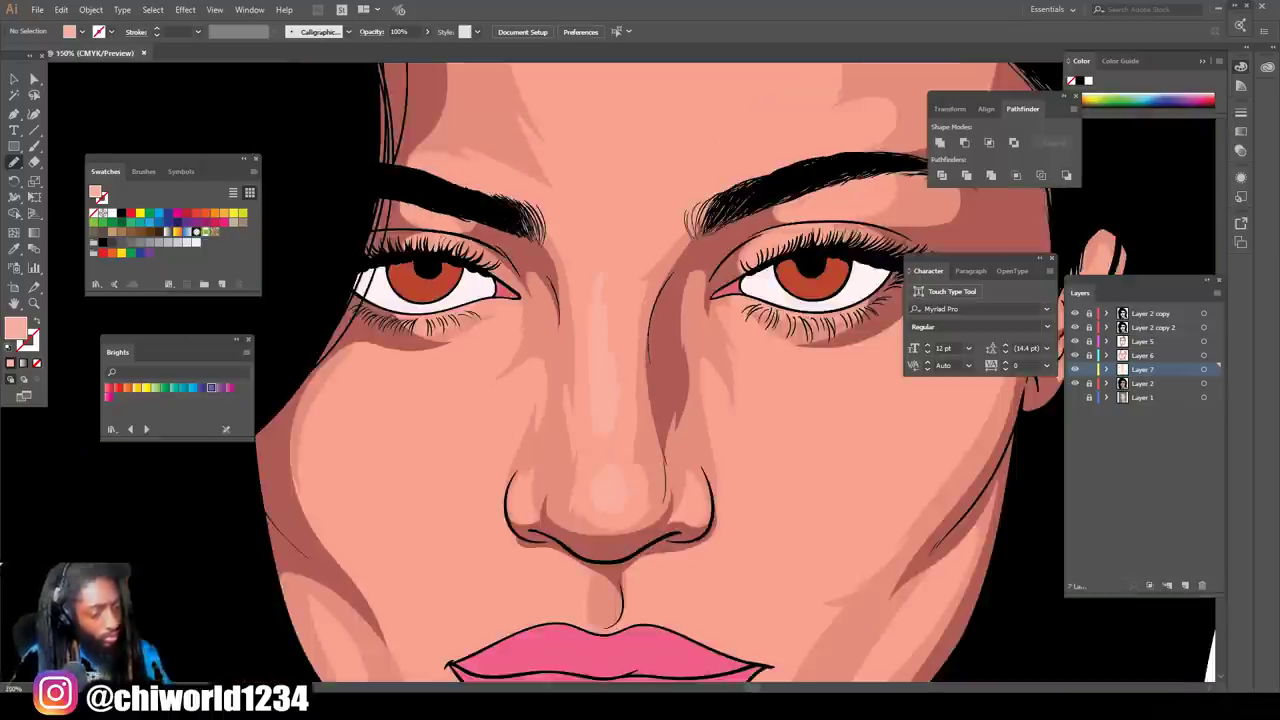
{"action": "scroll", "coordinate": [669, 648], "scroll_direction": "up", "scroll_amount": 1}
{"action": "key", "text": "ctrl+plus"}
{"action": "key", "text": "ctrl+plus"}
{"action": "key", "text": "ctrl+plus"}
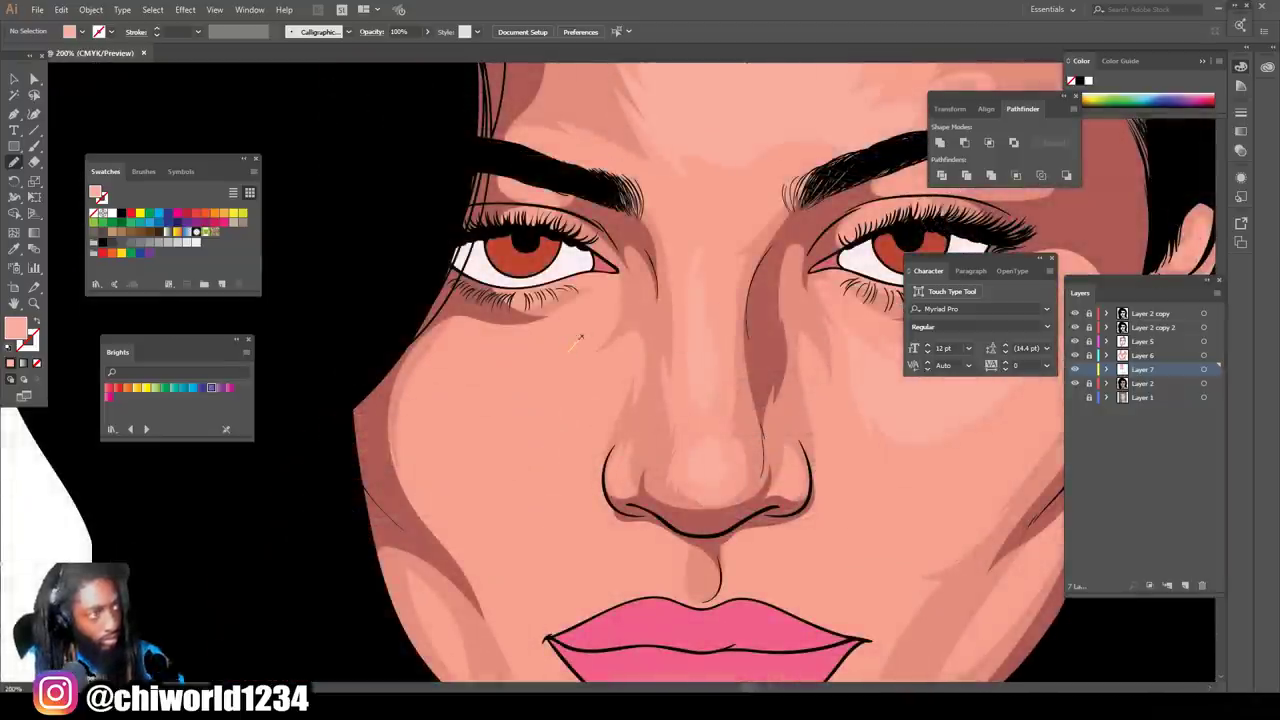
{"action": "mouse_move", "coordinate": [578, 338]}
{"action": "left_mouse_down"}
{"action": "mouse_move", "coordinate": [570, 348]}
{"action": "mouse_move", "coordinate": [603, 302]}
{"action": "left_mouse_up"}
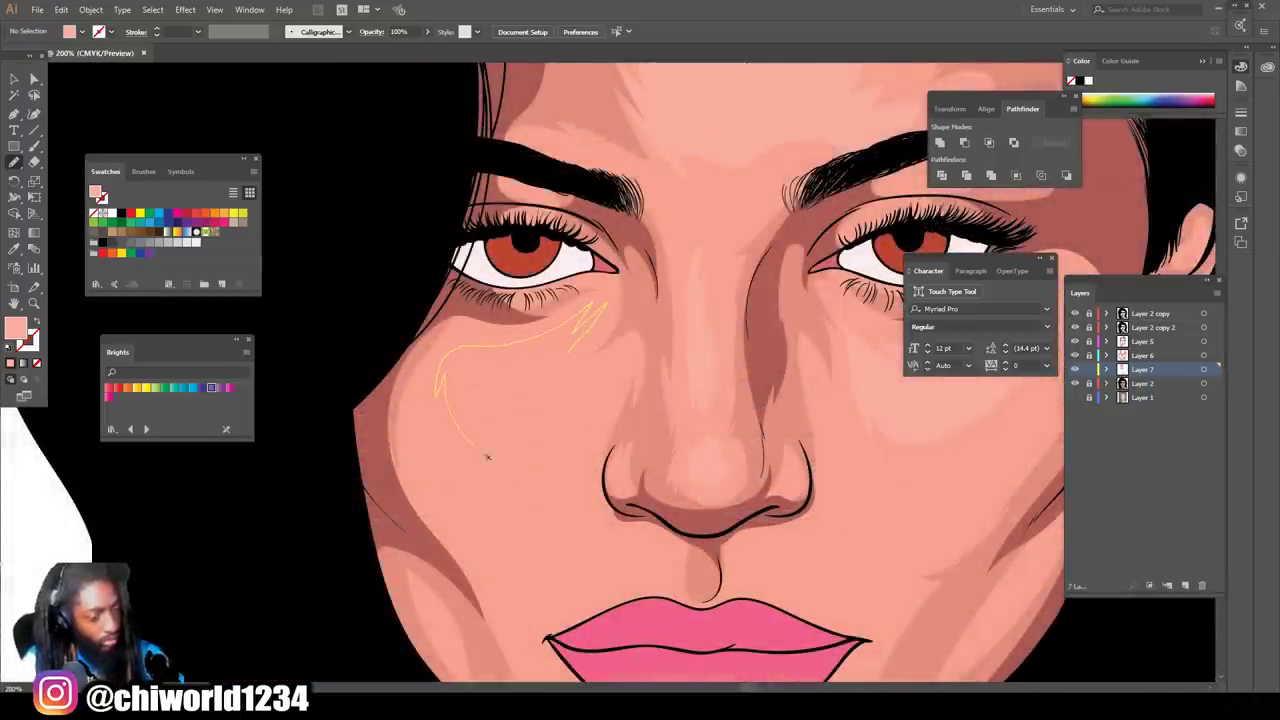
{"action": "mouse_move", "coordinate": [487, 457]}
{"action": "left_mouse_down"}
{"action": "mouse_move", "coordinate": [540, 470]}
{"action": "mouse_move", "coordinate": [517, 454]}
{"action": "mouse_move", "coordinate": [581, 430]}
{"action": "left_mouse_up"}
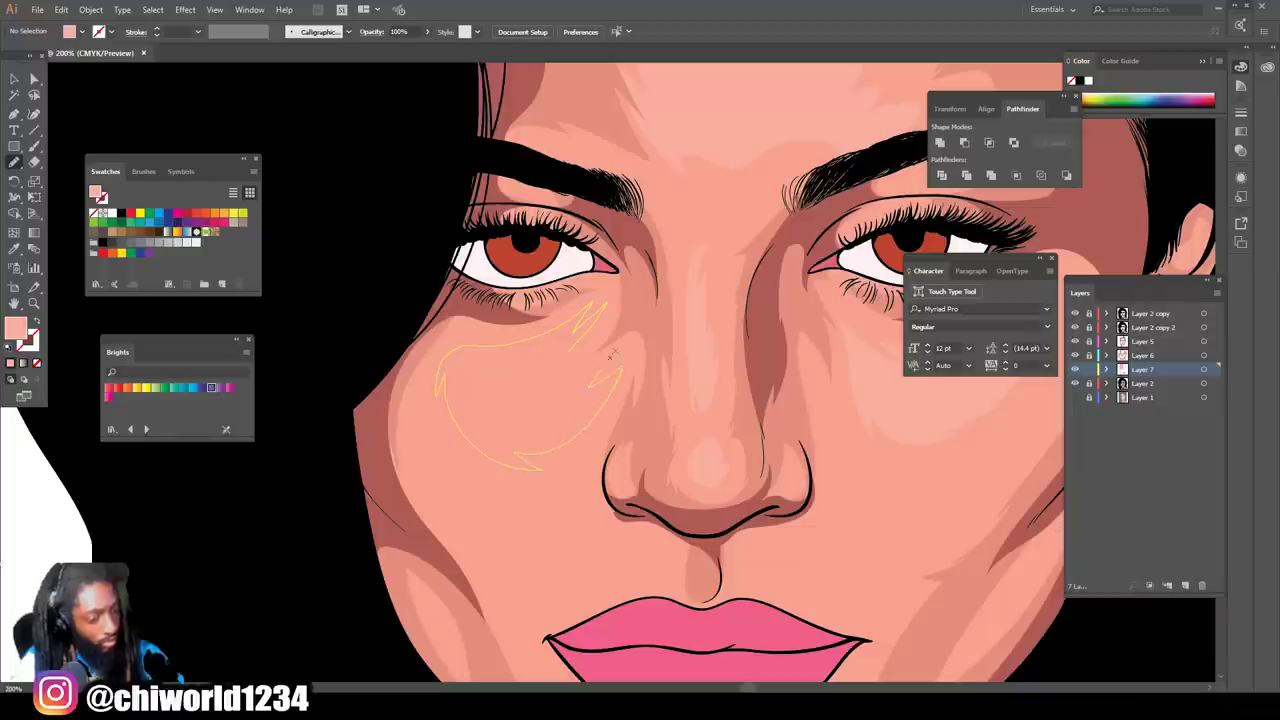
{"action": "left_click_drag", "start_coordinate": [554, 374], "coordinate": [594, 339]}
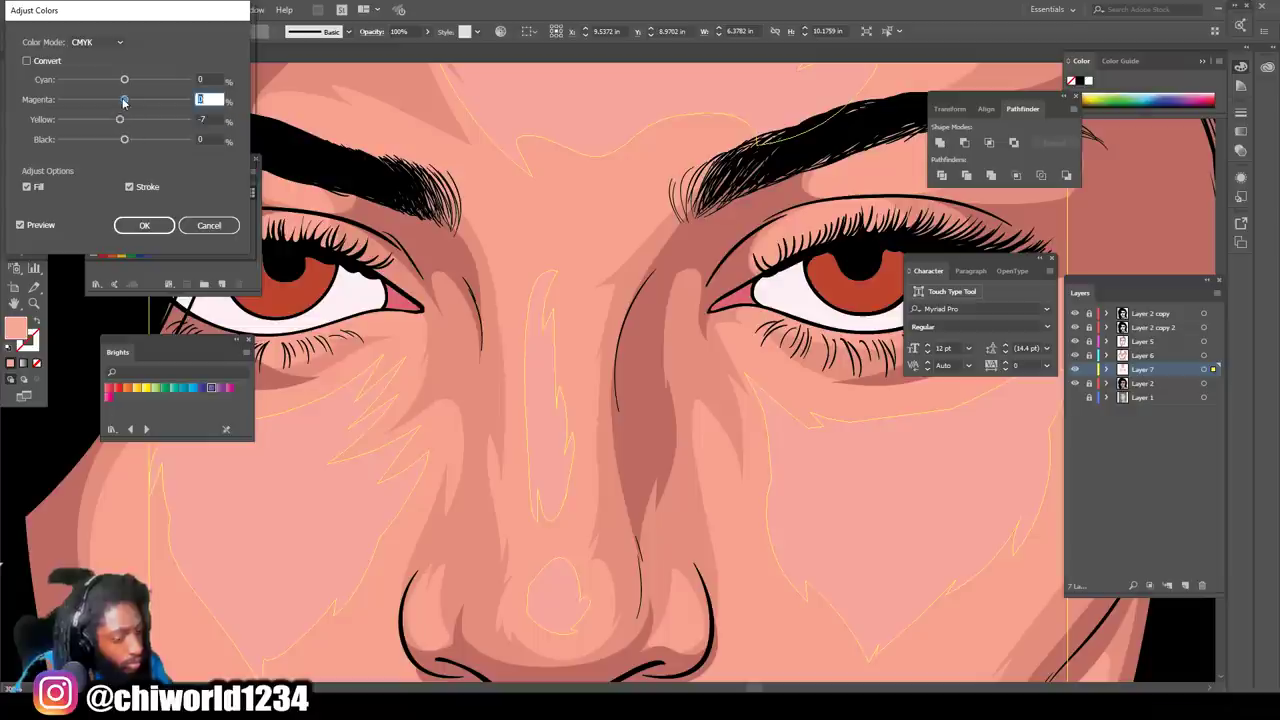
Step: Fine-tune the CMYK color balance of the nose, cheek and forehead highlight shapes, apply it and deselect them
{"action": "left_click_drag", "start_coordinate": [120, 80], "coordinate": [123, 120]}
{"action": "left_click_drag", "start_coordinate": [121, 100], "coordinate": [124, 103]}
{"action": "left_click", "coordinate": [146, 226]}
{"action": "key", "text": "ctrl+shift+a"}
{"action": "key", "text": "ctrl+minus"}
{"action": "key", "text": "ctrl+minus"}
{"action": "key", "text": "ctrl+minus"}
{"action": "key", "text": "ctrl+minus"}
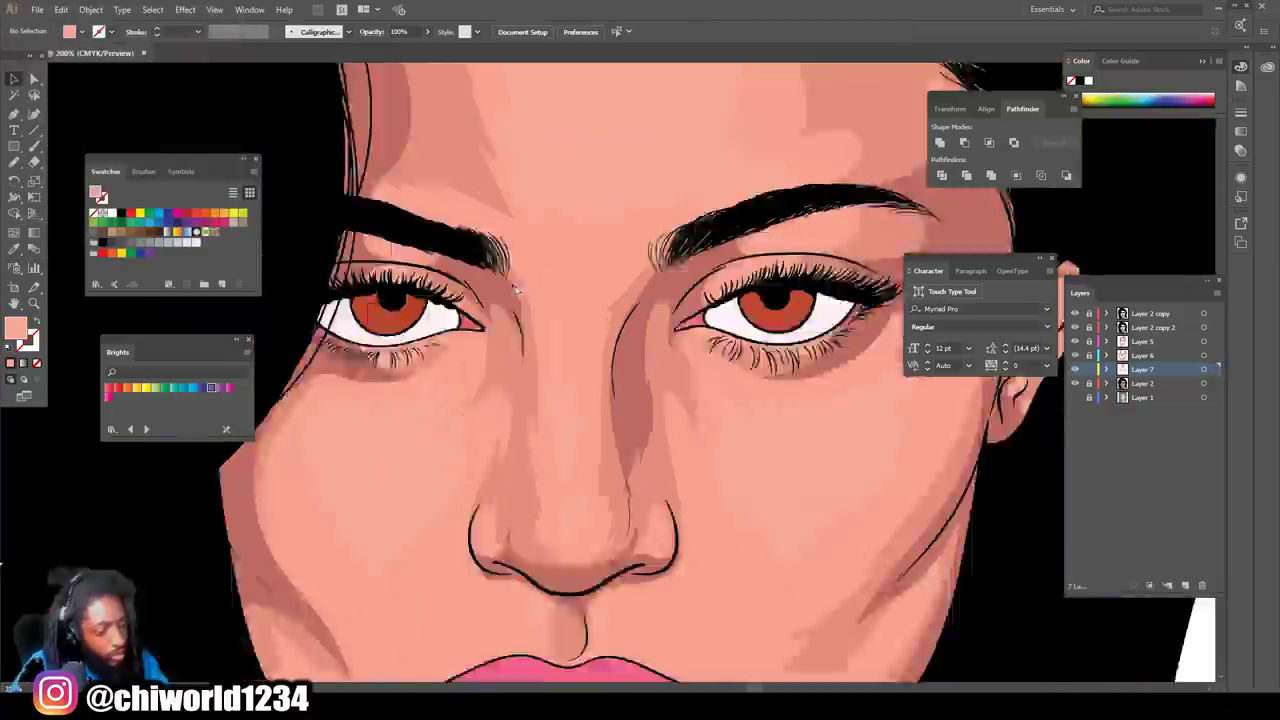
Step: Draw a freehand dark red shadow shape on Layer 8 over the left-hand iris, around the pupil and down both sides
{"action": "scroll", "coordinate": [865, 507], "scroll_direction": "up", "scroll_amount": 1}
{"action": "key", "text": "ctrl+minus"}
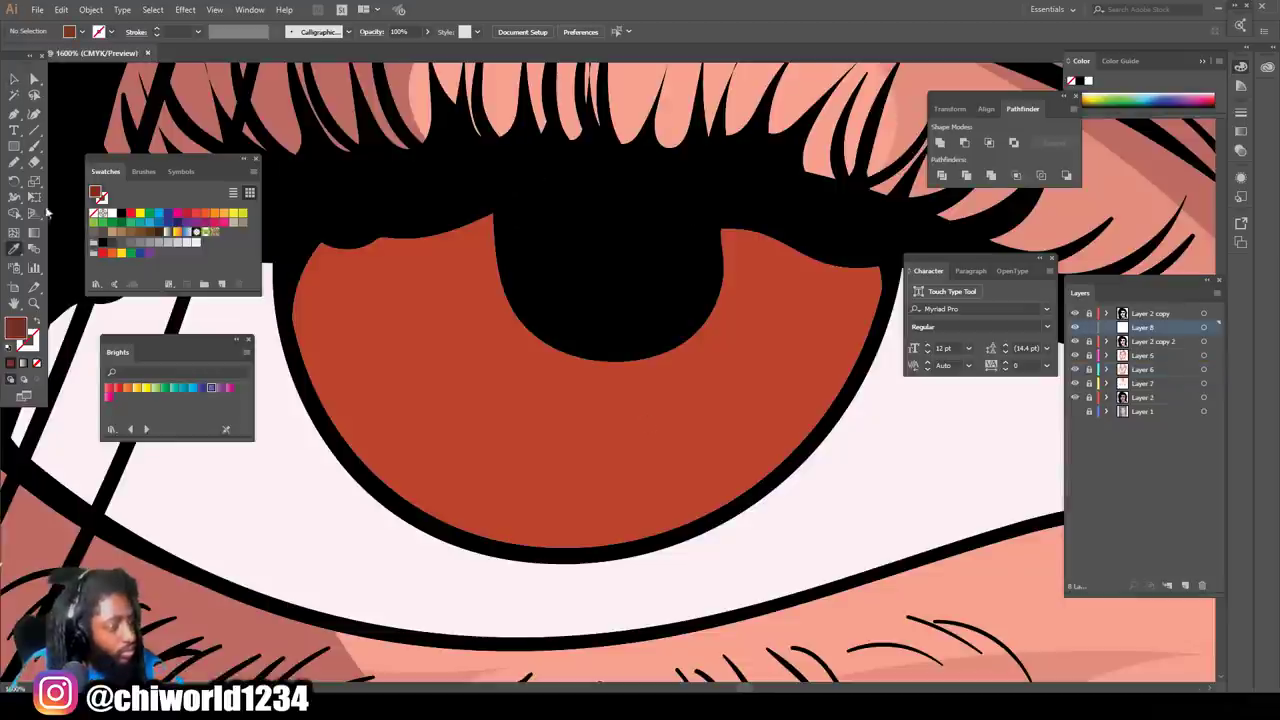
{"action": "key", "text": "n"}
{"action": "mouse_move", "coordinate": [873, 228]}
{"action": "left_mouse_down"}
{"action": "mouse_move", "coordinate": [886, 256]}
{"action": "mouse_move", "coordinate": [872, 340]}
{"action": "mouse_move", "coordinate": [822, 428]}
{"action": "mouse_move", "coordinate": [745, 493]}
{"action": "left_mouse_up"}
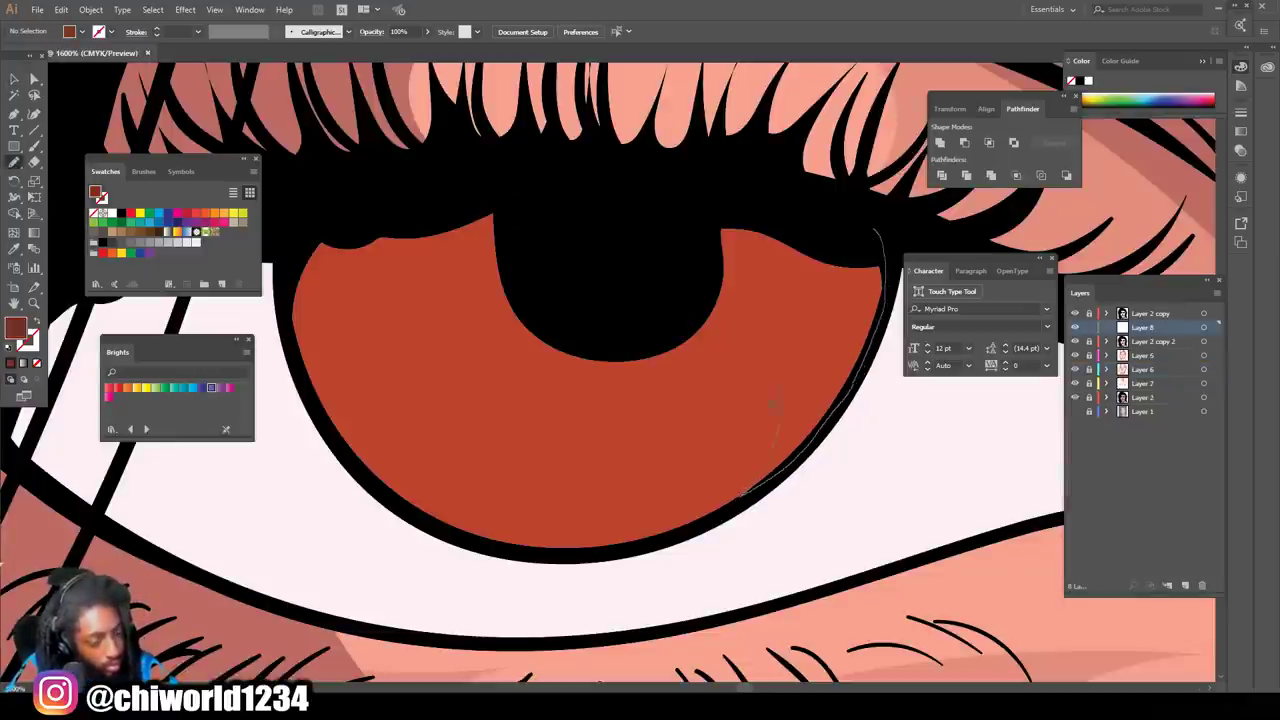
{"action": "mouse_move", "coordinate": [775, 405]}
{"action": "left_mouse_down"}
{"action": "mouse_move", "coordinate": [763, 372]}
{"action": "mouse_move", "coordinate": [708, 340]}
{"action": "left_mouse_up"}
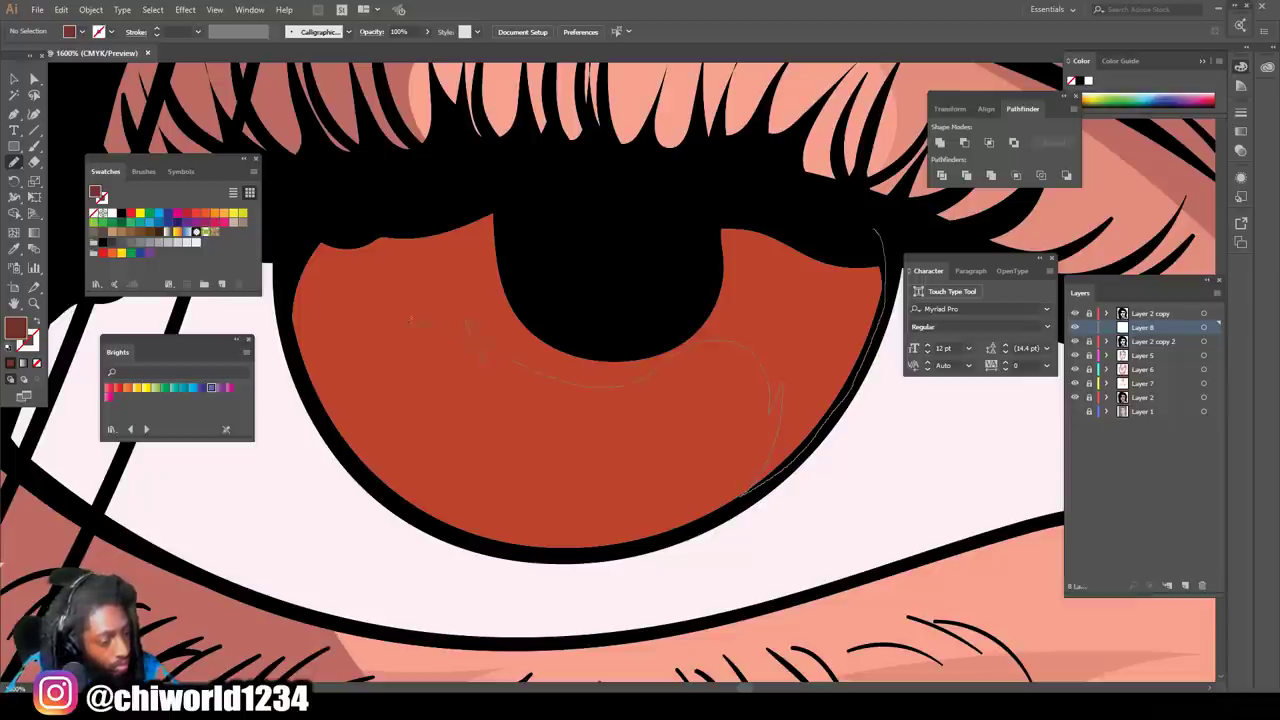
{"action": "mouse_move", "coordinate": [488, 544]}
{"action": "left_mouse_down"}
{"action": "mouse_move", "coordinate": [368, 477]}
{"action": "mouse_move", "coordinate": [325, 428]}
{"action": "mouse_move", "coordinate": [286, 292]}
{"action": "mouse_move", "coordinate": [306, 219]}
{"action": "mouse_move", "coordinate": [420, 180]}
{"action": "mouse_move", "coordinate": [661, 177]}
{"action": "mouse_move", "coordinate": [756, 201]}
{"action": "left_mouse_up"}
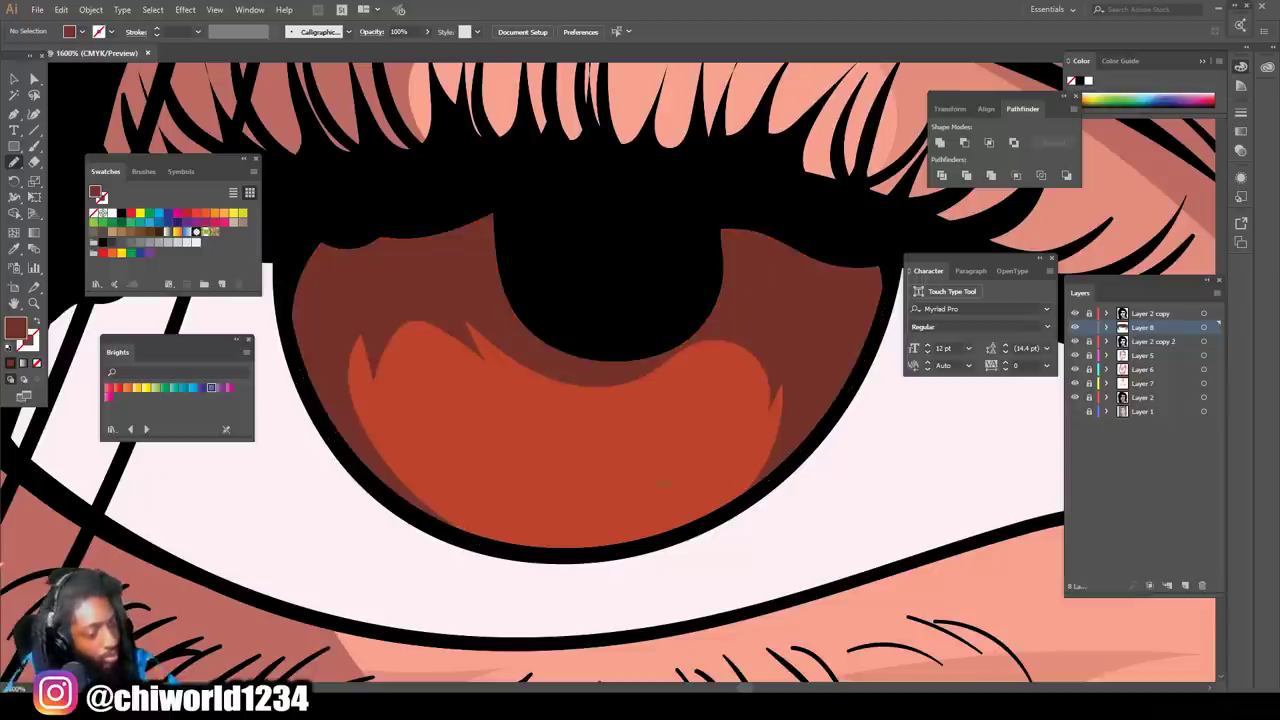
Step: Draw a freehand dark maroon shadow shape over the right-hand iris, curving around the pupil and down both sides
{"action": "key", "text": "ctrl+minus"}
{"action": "key", "text": "ctrl+minus"}
{"action": "key", "text": "ctrl+minus"}
{"action": "key", "text": "ctrl+minus"}
{"action": "key", "text": "ctrl+minus"}
{"action": "key", "text": "ctrl+minus"}
{"action": "key", "text": "ctrl+minus"}
{"action": "key", "text": "ctrl+minus"}
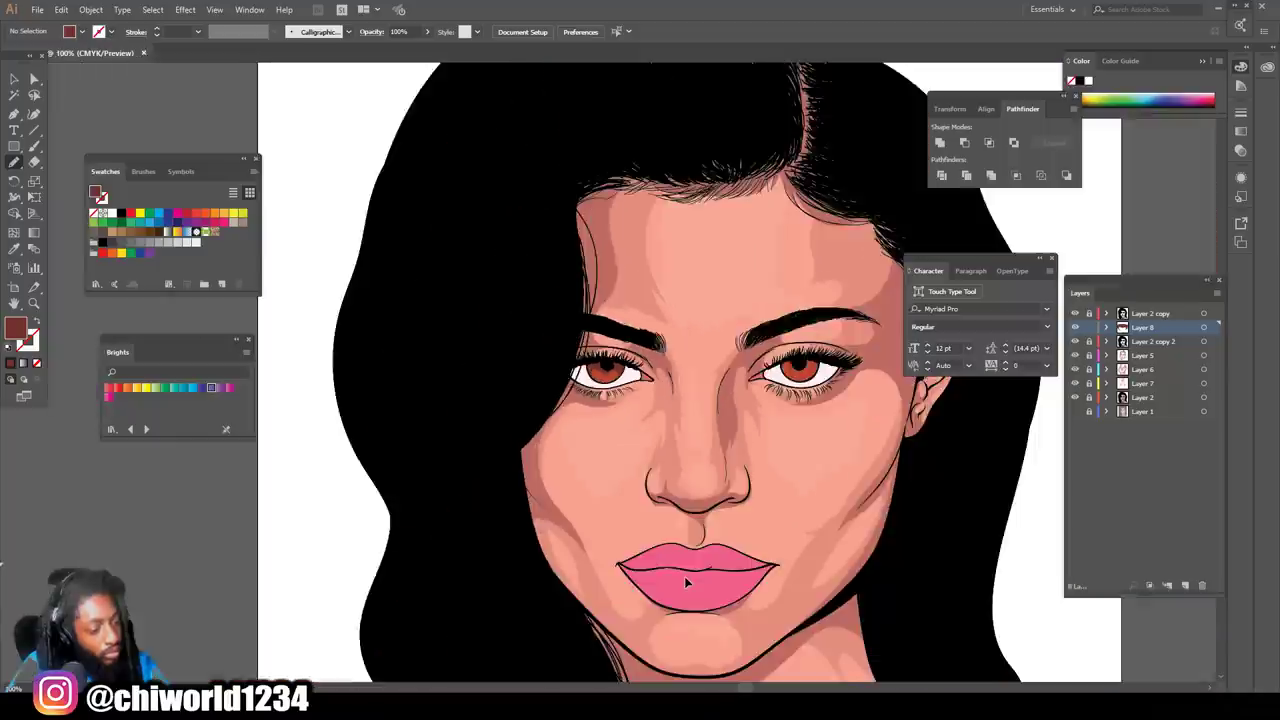
{"action": "key", "text": "ctrl+plus"}
{"action": "key", "text": "ctrl+plus"}
{"action": "key", "text": "ctrl+plus"}
{"action": "key", "text": "ctrl+plus"}
{"action": "key", "text": "ctrl+plus"}
{"action": "key", "text": "ctrl+plus"}
{"action": "key", "text": "ctrl+plus"}
{"action": "mouse_move", "coordinate": [612, 322]}
{"action": "left_mouse_down"}
{"action": "mouse_move", "coordinate": [766, 268]}
{"action": "mouse_move", "coordinate": [799, 296]}
{"action": "mouse_move", "coordinate": [806, 352]}
{"action": "mouse_move", "coordinate": [788, 420]}
{"action": "mouse_move", "coordinate": [754, 478]}
{"action": "mouse_move", "coordinate": [658, 530]}
{"action": "left_mouse_up"}
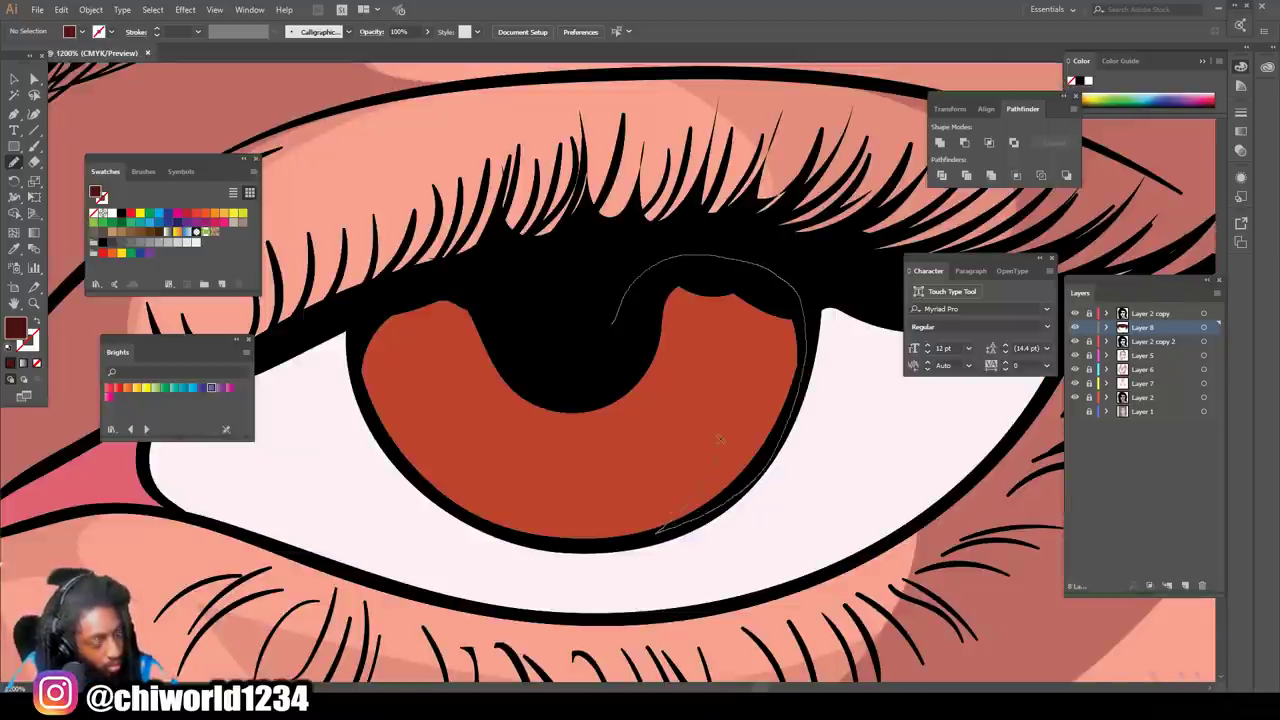
{"action": "left_click_drag", "start_coordinate": [668, 394], "coordinate": [516, 393]}
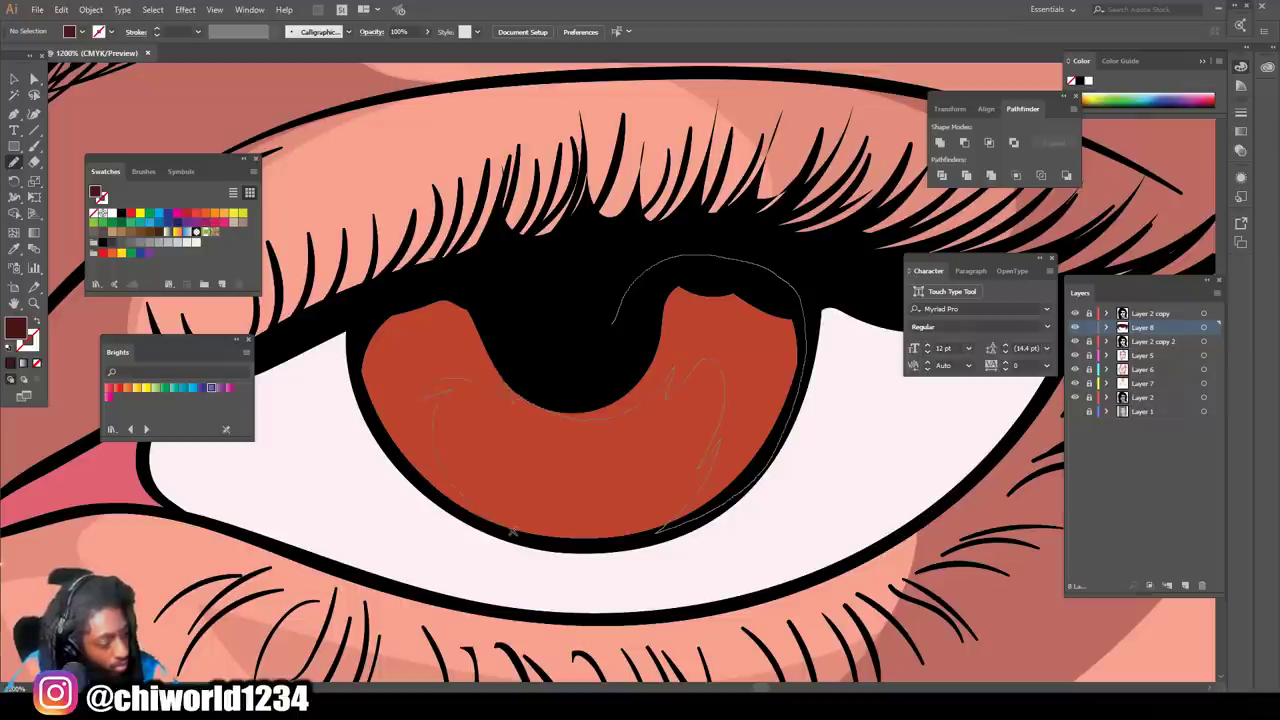
{"action": "mouse_move", "coordinate": [512, 530]}
{"action": "left_mouse_down"}
{"action": "mouse_move", "coordinate": [380, 438]}
{"action": "mouse_move", "coordinate": [347, 345]}
{"action": "mouse_move", "coordinate": [501, 280]}
{"action": "mouse_move", "coordinate": [563, 541]}
{"action": "left_mouse_up"}
Step: Draw freehand muted purple shadow shapes over the upper part of the eye whites in both eyes
{"action": "key", "text": "ctrl+minus"}
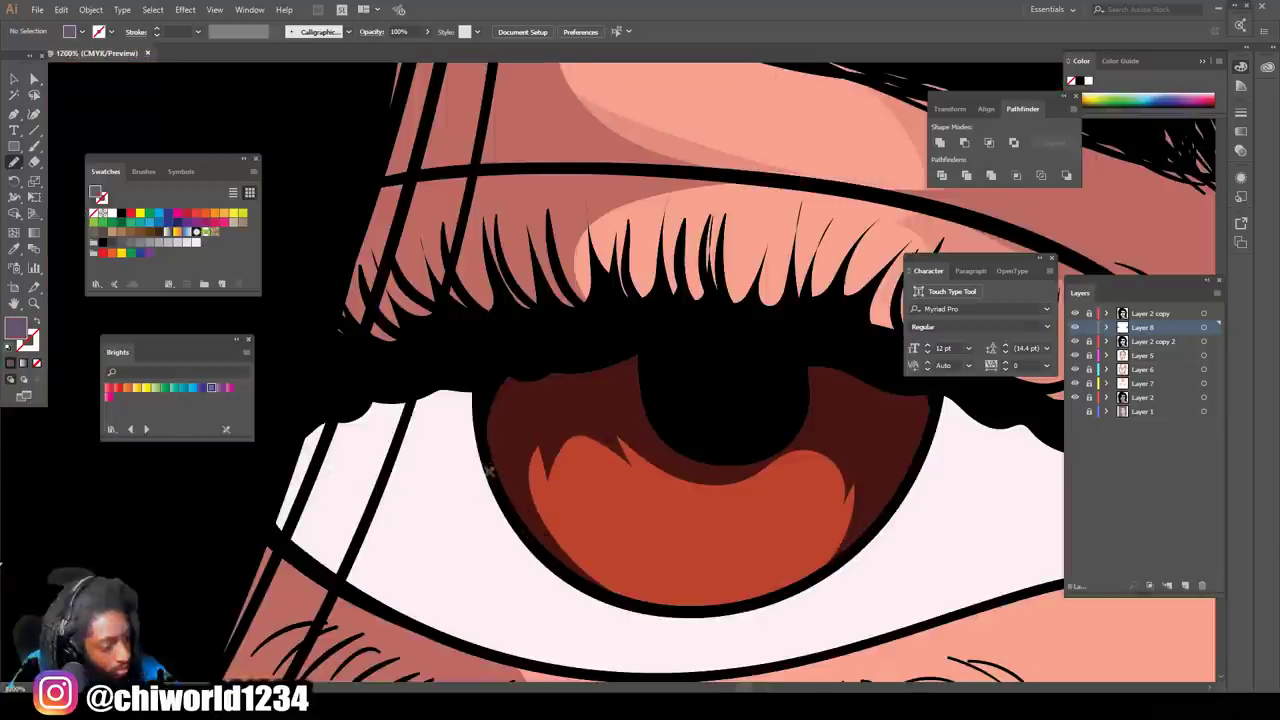
{"action": "mouse_move", "coordinate": [264, 490]}
{"action": "left_mouse_down"}
{"action": "mouse_move", "coordinate": [311, 403]}
{"action": "mouse_move", "coordinate": [488, 362]}
{"action": "mouse_move", "coordinate": [482, 425]}
{"action": "mouse_move", "coordinate": [503, 499]}
{"action": "mouse_move", "coordinate": [330, 495]}
{"action": "mouse_move", "coordinate": [248, 508]}
{"action": "left_mouse_up"}
{"action": "scroll", "coordinate": [384, 581], "scroll_direction": "down", "scroll_amount": 2}
{"action": "mouse_move", "coordinate": [752, 480]}
{"action": "left_mouse_down"}
{"action": "mouse_move", "coordinate": [852, 491]}
{"action": "mouse_move", "coordinate": [896, 522]}
{"action": "mouse_move", "coordinate": [893, 478]}
{"action": "mouse_move", "coordinate": [872, 448]}
{"action": "mouse_move", "coordinate": [756, 396]}
{"action": "left_mouse_up"}
{"action": "mouse_move", "coordinate": [316, 436]}
{"action": "left_mouse_down"}
{"action": "mouse_move", "coordinate": [289, 472]}
{"action": "mouse_move", "coordinate": [287, 503]}
{"action": "mouse_move", "coordinate": [420, 440]}
{"action": "mouse_move", "coordinate": [508, 432]}
{"action": "mouse_move", "coordinate": [510, 345]}
{"action": "mouse_move", "coordinate": [358, 422]}
{"action": "left_mouse_up"}
{"action": "mouse_move", "coordinate": [600, 300]}
{"action": "left_mouse_down"}
{"action": "mouse_move", "coordinate": [583, 480]}
{"action": "mouse_move", "coordinate": [703, 474]}
{"action": "mouse_move", "coordinate": [836, 522]}
{"action": "mouse_move", "coordinate": [820, 572]}
{"action": "mouse_move", "coordinate": [932, 422]}
{"action": "mouse_move", "coordinate": [610, 305]}
{"action": "left_mouse_up"}
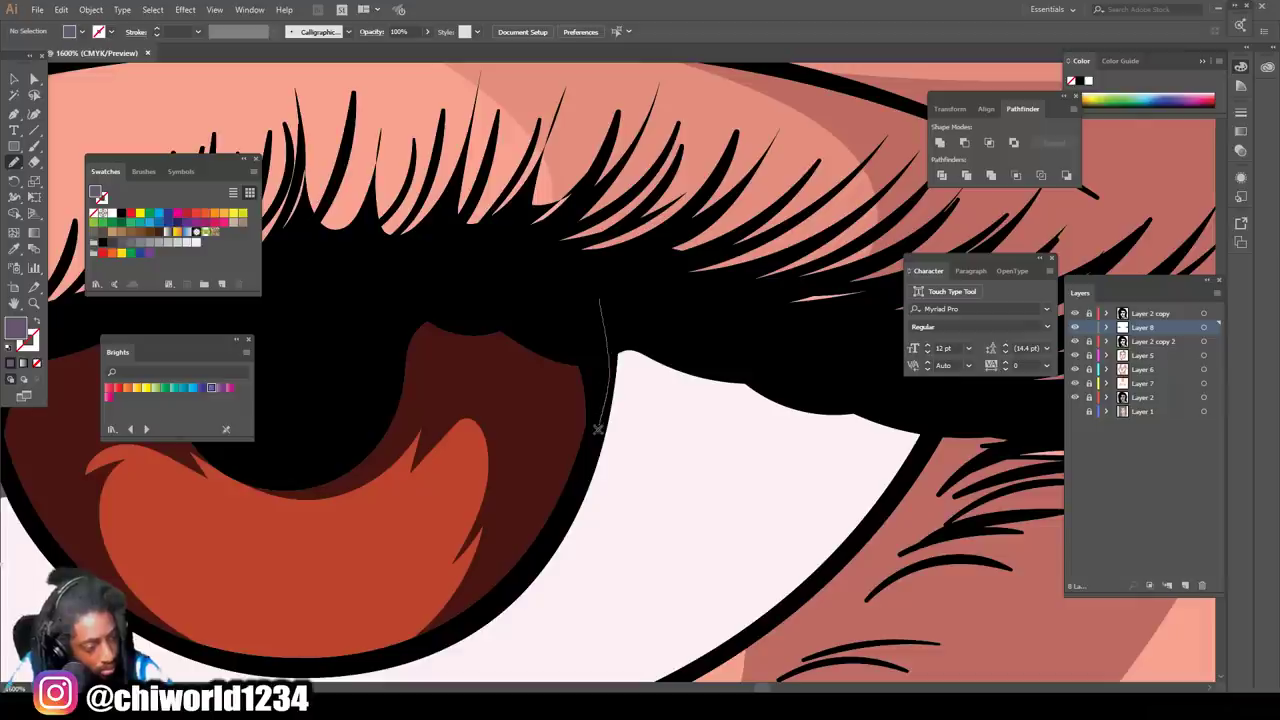
{"action": "scroll", "coordinate": [659, 462], "scroll_direction": "down", "scroll_amount": 8}
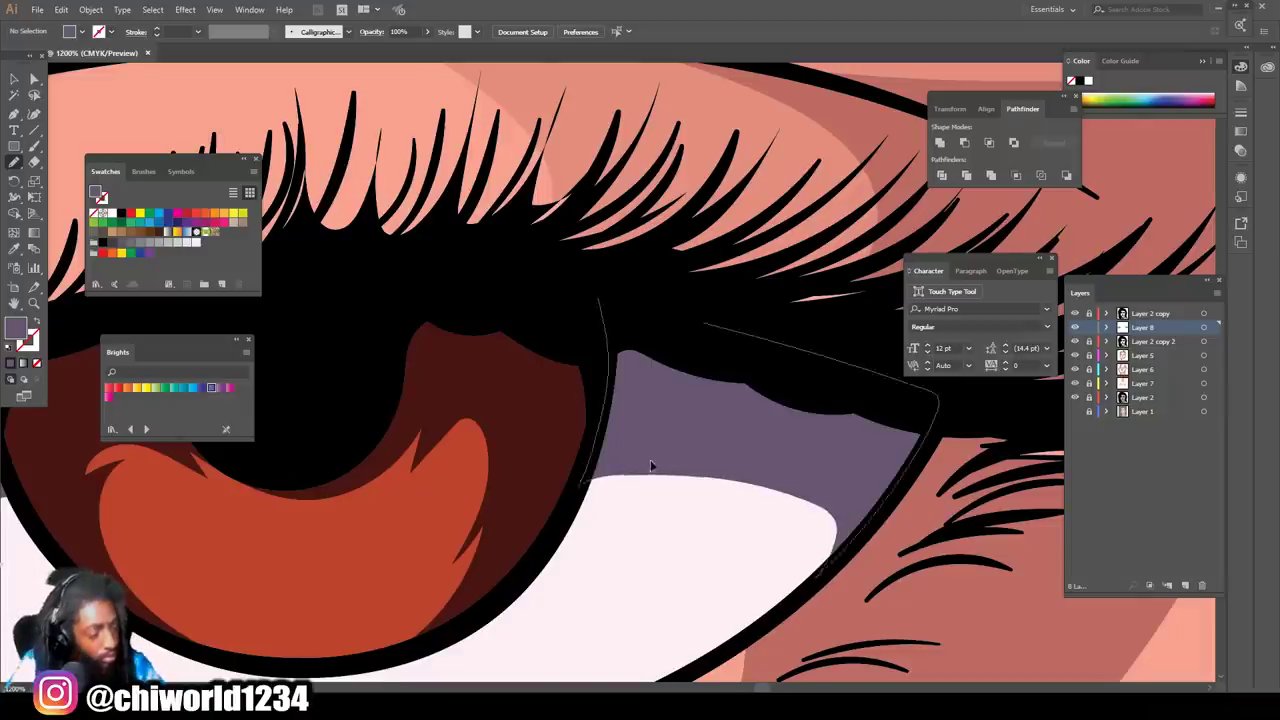
Step: Draw freehand dark pink shadow shapes along the upper lip's lower edge and into its left-hand corner
{"action": "scroll", "coordinate": [659, 462], "scroll_direction": "down", "scroll_amount": 2}
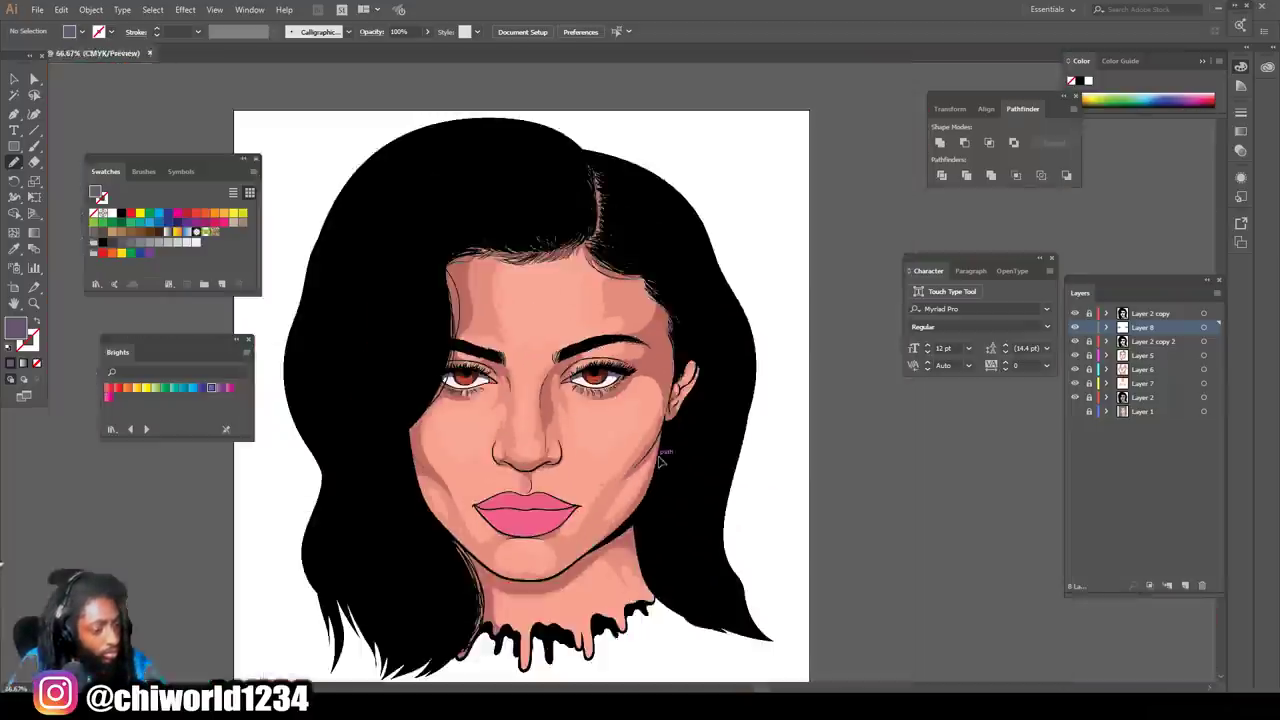
{"action": "scroll", "coordinate": [540, 505], "scroll_direction": "up", "scroll_amount": 6}
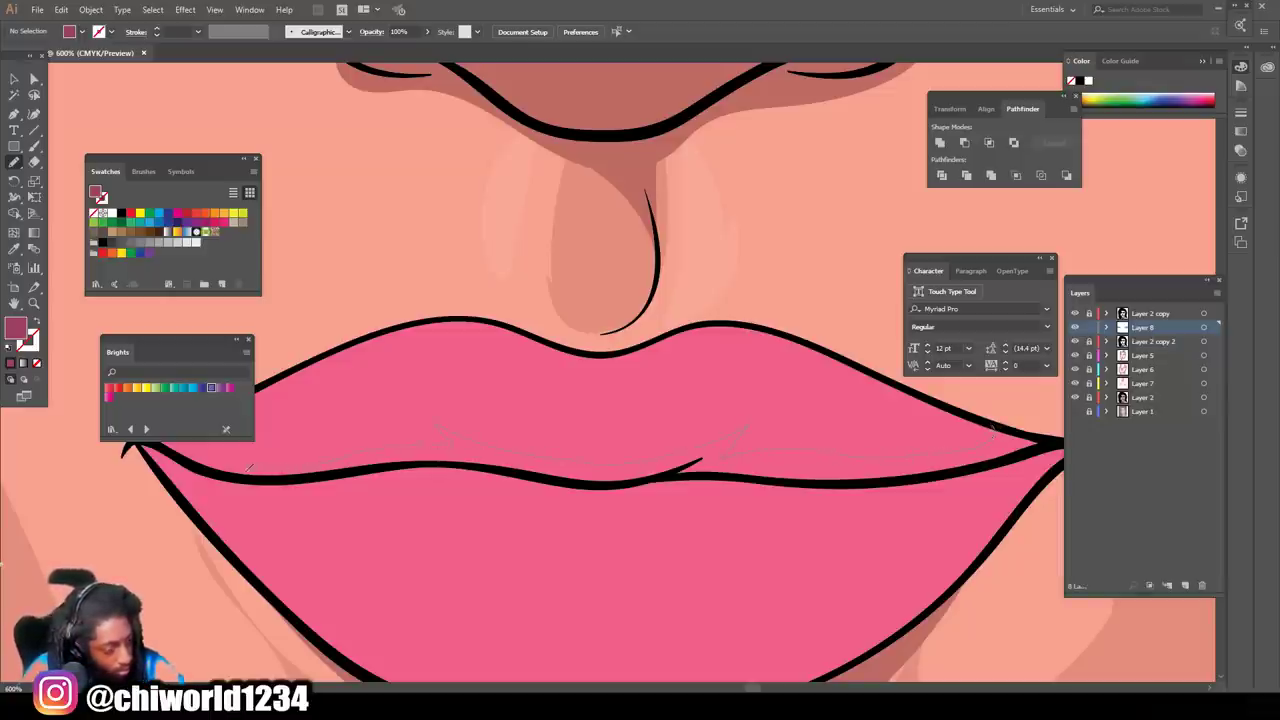
{"action": "mouse_move", "coordinate": [272, 476]}
{"action": "left_mouse_down"}
{"action": "mouse_move", "coordinate": [446, 459]}
{"action": "mouse_move", "coordinate": [568, 483]}
{"action": "mouse_move", "coordinate": [872, 481]}
{"action": "mouse_move", "coordinate": [1053, 442]}
{"action": "mouse_move", "coordinate": [950, 412]}
{"action": "mouse_move", "coordinate": [627, 415]}
{"action": "left_mouse_up"}
{"action": "scroll", "coordinate": [392, 403], "scroll_direction": "up", "scroll_amount": 2}
{"action": "mouse_move", "coordinate": [686, 292]}
{"action": "left_mouse_down"}
{"action": "mouse_move", "coordinate": [468, 399]}
{"action": "mouse_move", "coordinate": [522, 433]}
{"action": "mouse_move", "coordinate": [741, 473]}
{"action": "mouse_move", "coordinate": [885, 456]}
{"action": "left_mouse_up"}
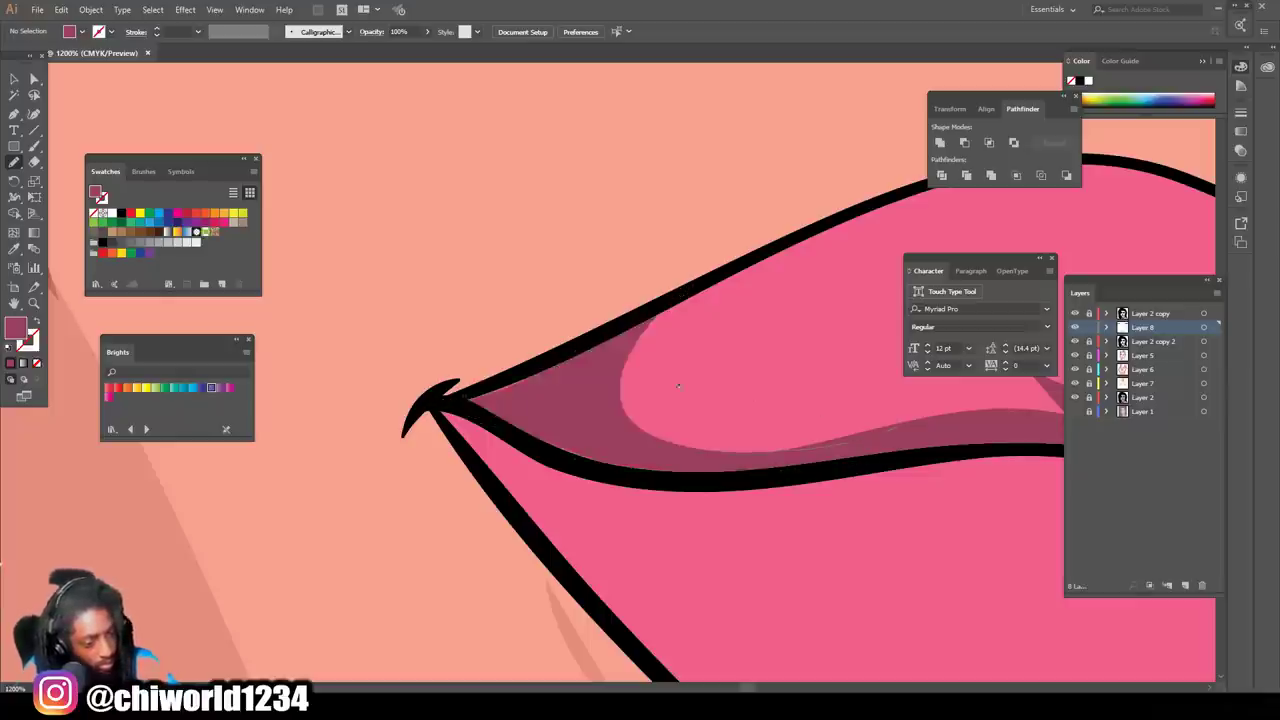
Step: Draw a freehand dark pink crescent-shaped shadow along the bottom edge of the lower lip
{"action": "scroll", "coordinate": [885, 456], "scroll_direction": "down", "scroll_amount": 2}
{"action": "mouse_move", "coordinate": [270, 488]}
{"action": "left_mouse_down"}
{"action": "mouse_move", "coordinate": [1021, 463]}
{"action": "mouse_move", "coordinate": [1048, 426]}
{"action": "left_mouse_up"}
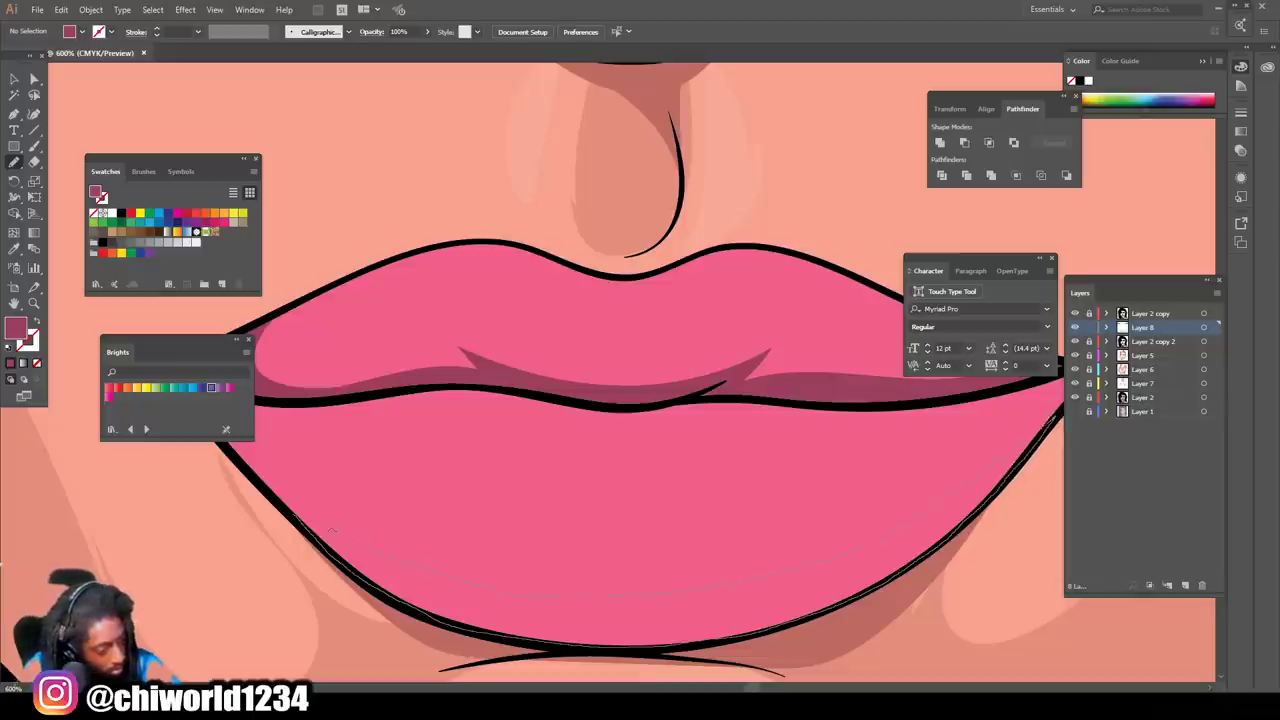
{"action": "mouse_move", "coordinate": [276, 494]}
{"action": "left_mouse_down"}
{"action": "mouse_move", "coordinate": [252, 472]}
{"action": "mouse_move", "coordinate": [272, 492]}
{"action": "left_mouse_up"}
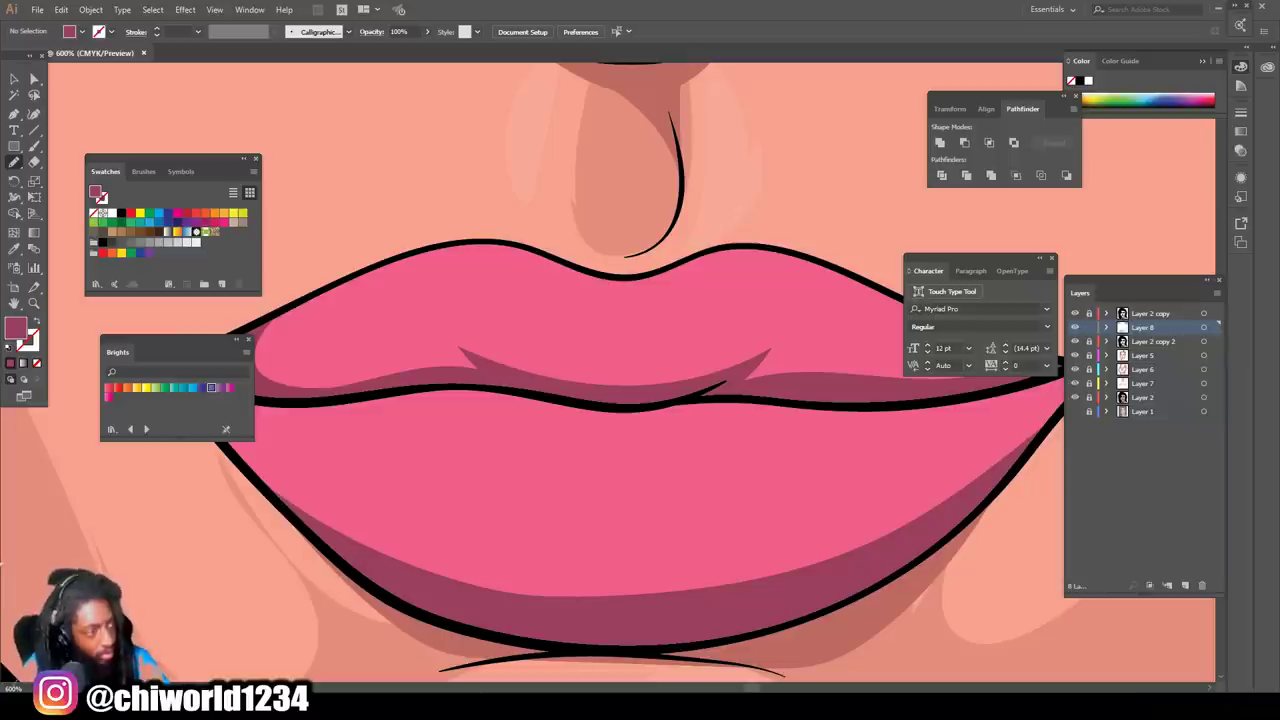
Step: Draw a small freehand dark pink shadow on the lower lip, just beneath the mouth line near the left-hand corner
{"action": "scroll", "coordinate": [609, 377], "scroll_direction": "down", "scroll_amount": 6}
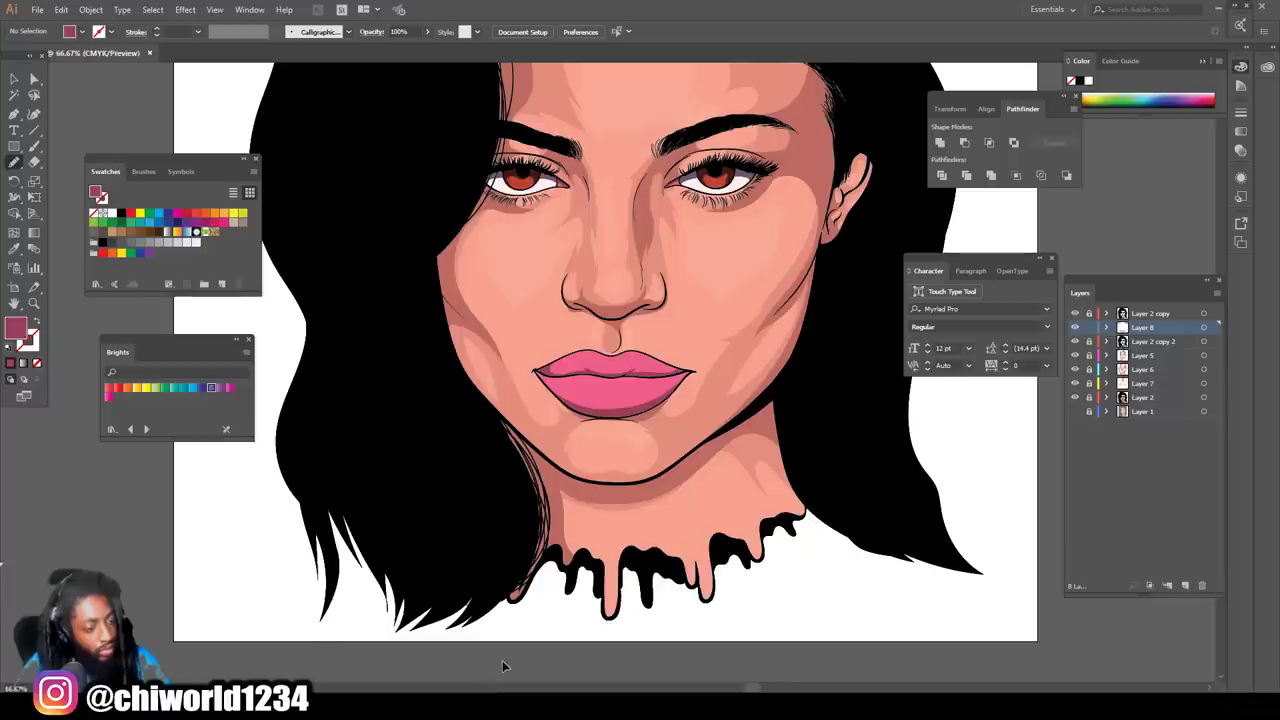
{"action": "scroll", "coordinate": [548, 620], "scroll_direction": "up", "scroll_amount": 4}
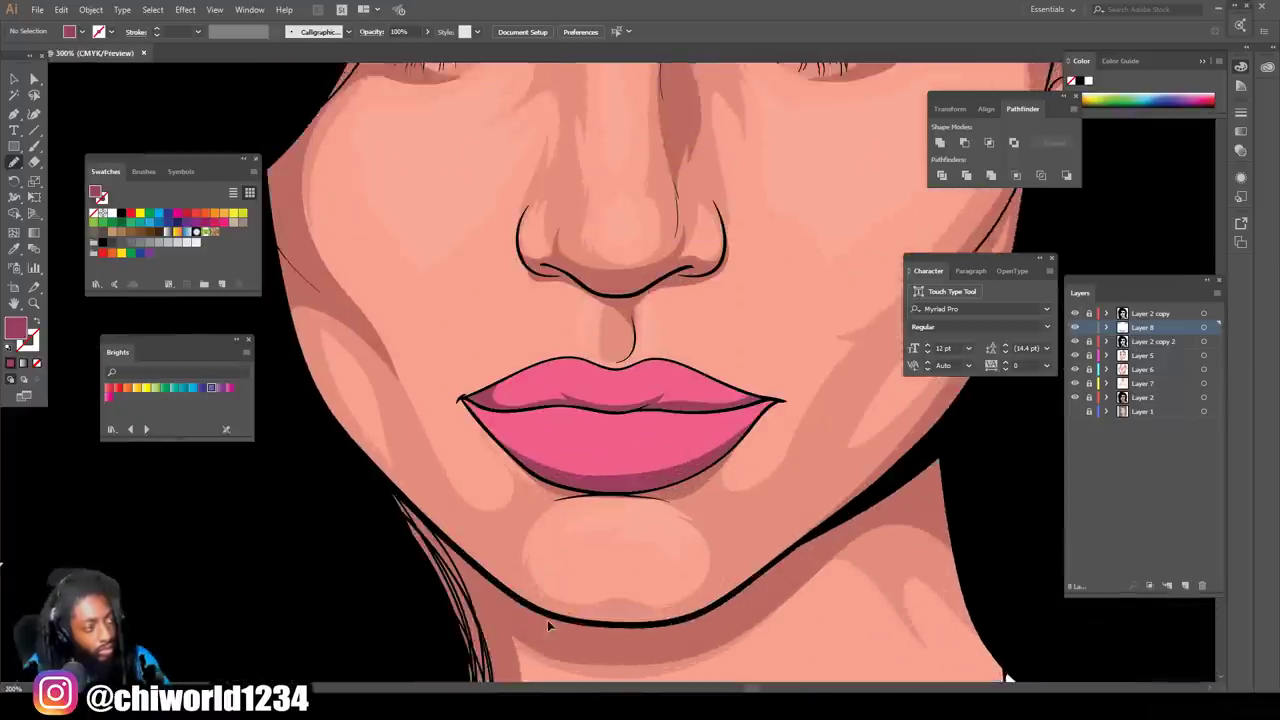
{"action": "scroll", "coordinate": [547, 619], "scroll_direction": "up", "scroll_amount": 4}
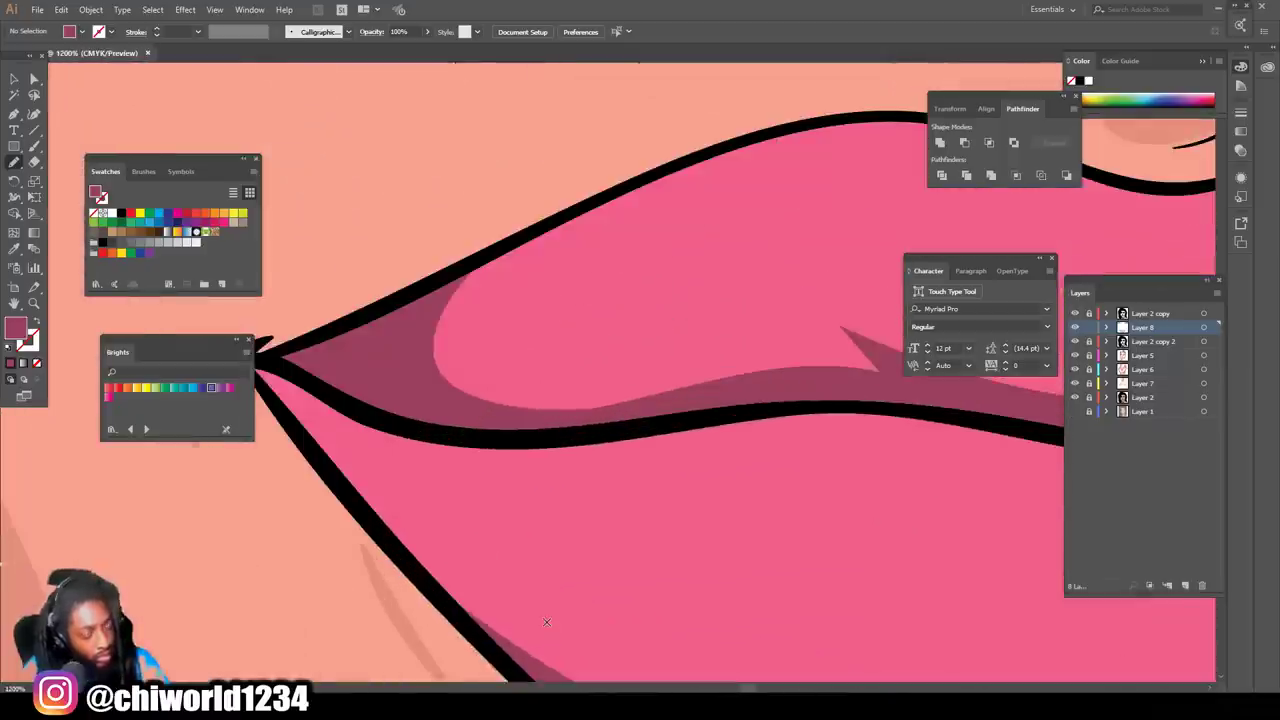
{"action": "scroll", "coordinate": [547, 622], "scroll_direction": "down", "scroll_amount": 1}
{"action": "mouse_move", "coordinate": [776, 355]}
{"action": "left_mouse_down"}
{"action": "mouse_move", "coordinate": [709, 368]}
{"action": "mouse_move", "coordinate": [557, 434]}
{"action": "mouse_move", "coordinate": [539, 428]}
{"action": "left_mouse_up"}
{"action": "left_click_drag", "start_coordinate": [421, 401], "coordinate": [688, 362]}
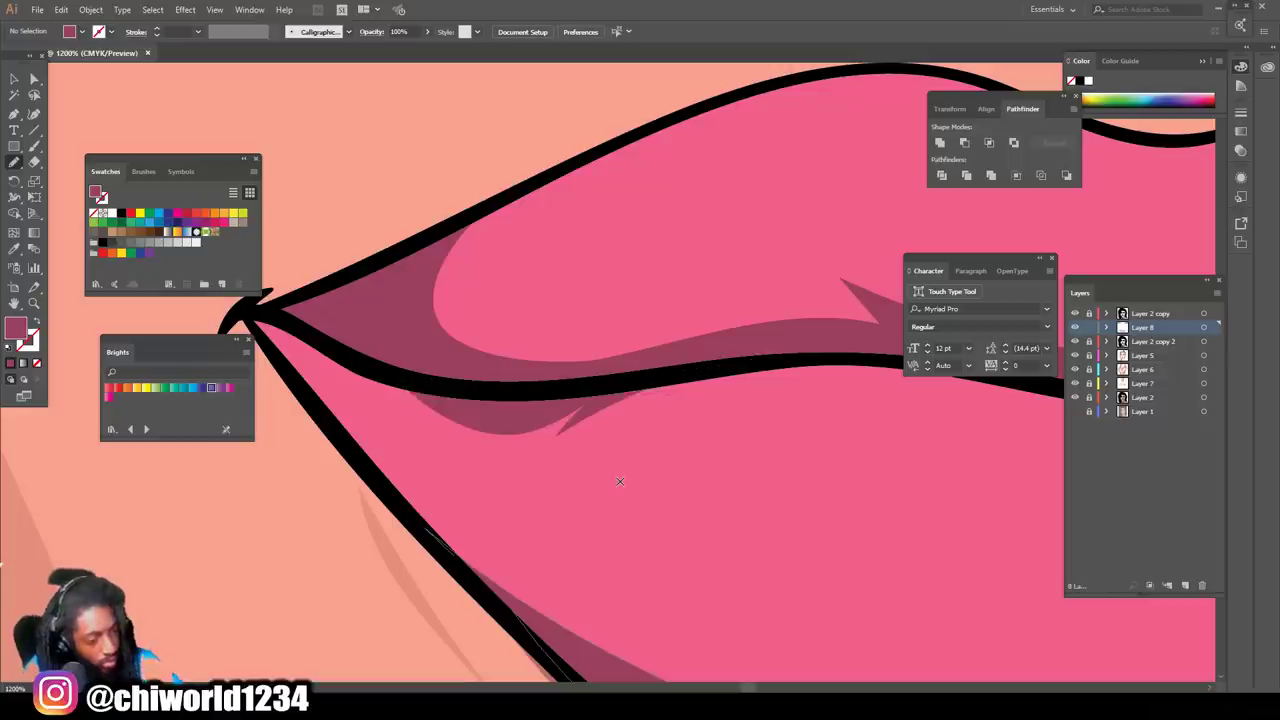
Step: Draw a freehand light pink highlight with jagged ends across the middle of the lower lip on Layer 9
{"action": "scroll", "coordinate": [619, 481], "scroll_direction": "down", "scroll_amount": 5}
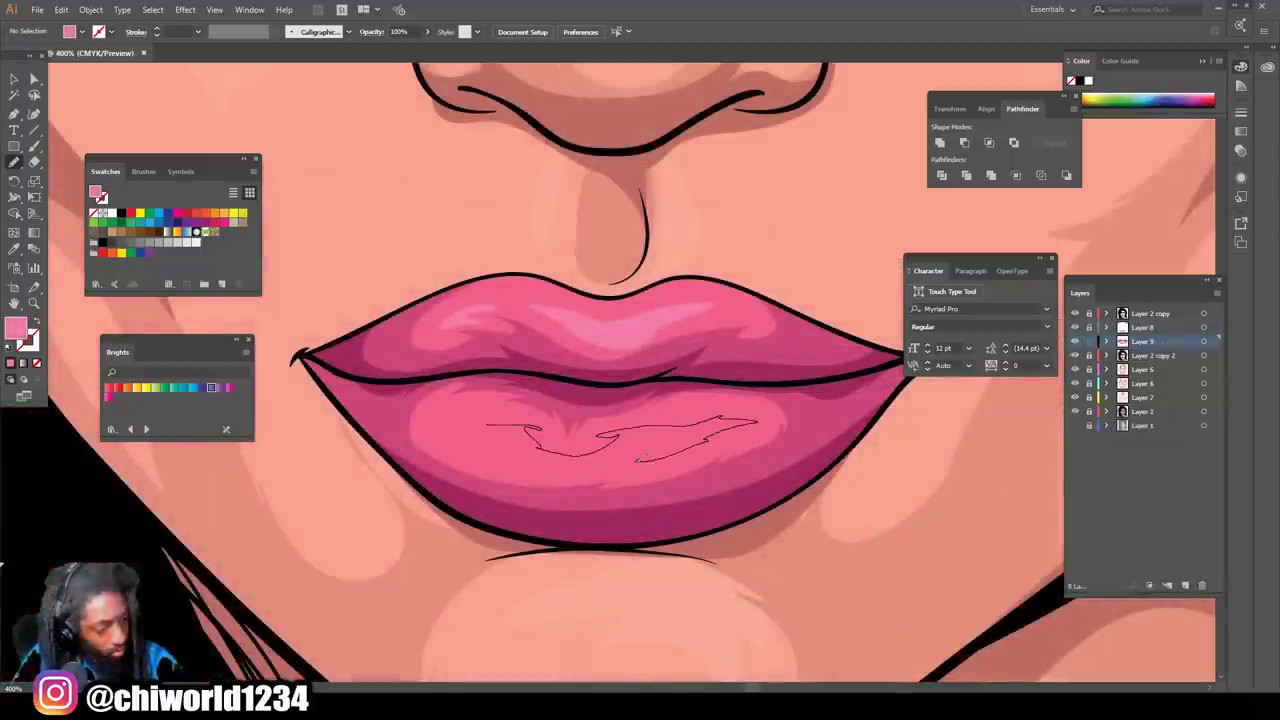
{"action": "mouse_move", "coordinate": [668, 444]}
{"action": "left_mouse_down"}
{"action": "mouse_move", "coordinate": [575, 468]}
{"action": "mouse_move", "coordinate": [433, 440]}
{"action": "left_mouse_up"}
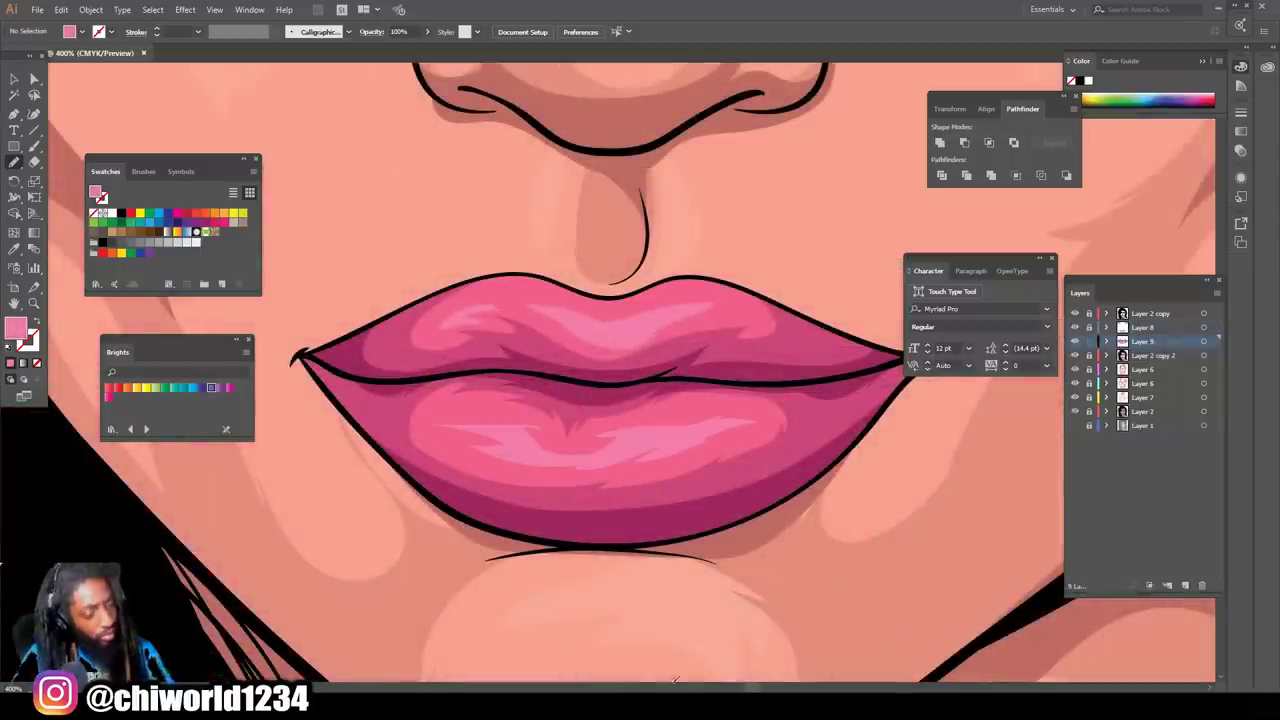
{"action": "scroll", "coordinate": [711, 662], "scroll_direction": "down", "scroll_amount": 5}
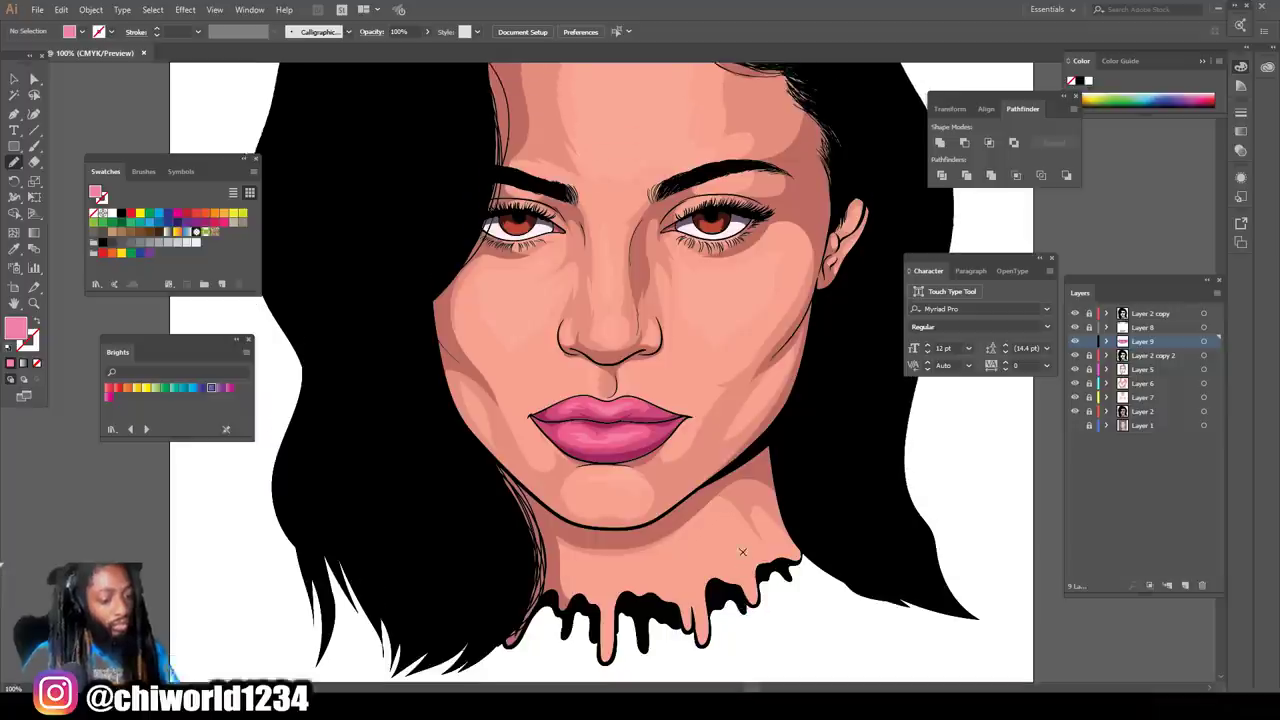
Step: Set the fill to a light orange with a 15° hue and draw a freehand highlight in the right-hand iris below the pupil
{"action": "scroll", "coordinate": [742, 551], "scroll_direction": "down", "scroll_amount": 2}
{"action": "scroll", "coordinate": [748, 528], "scroll_direction": "up", "scroll_amount": 2}
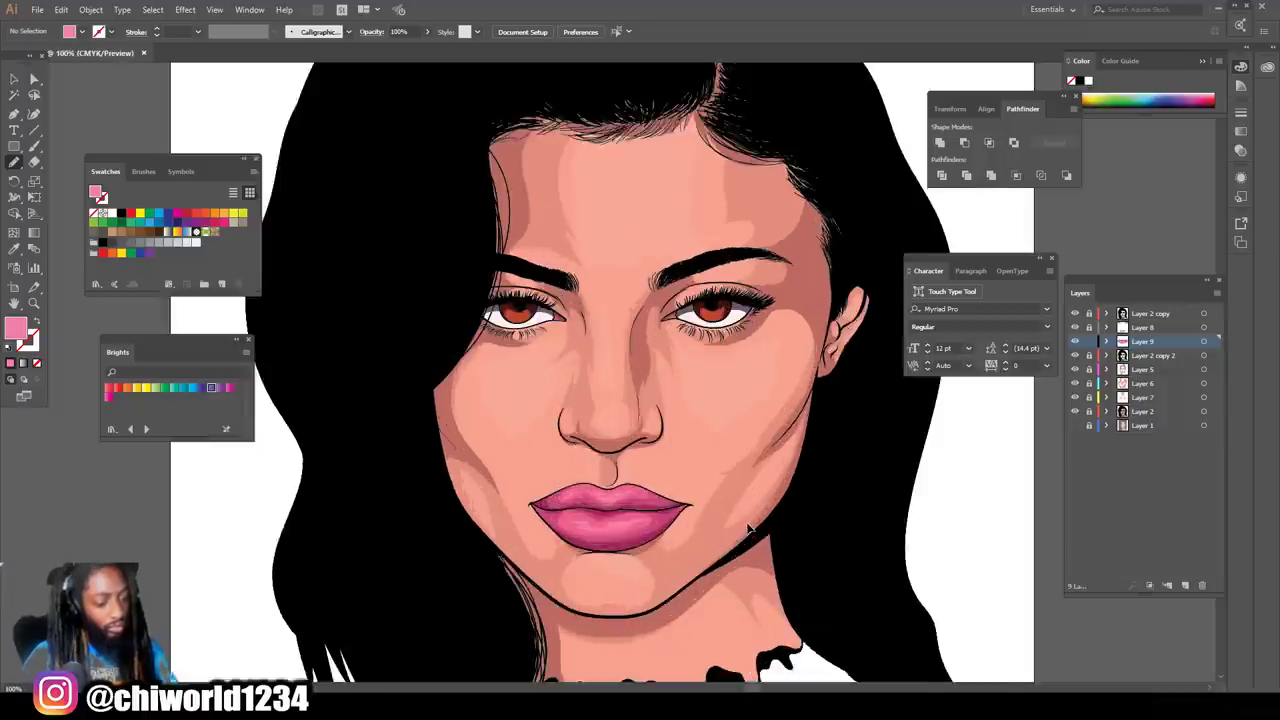
{"action": "scroll", "coordinate": [748, 528], "scroll_direction": "up", "scroll_amount": 4}
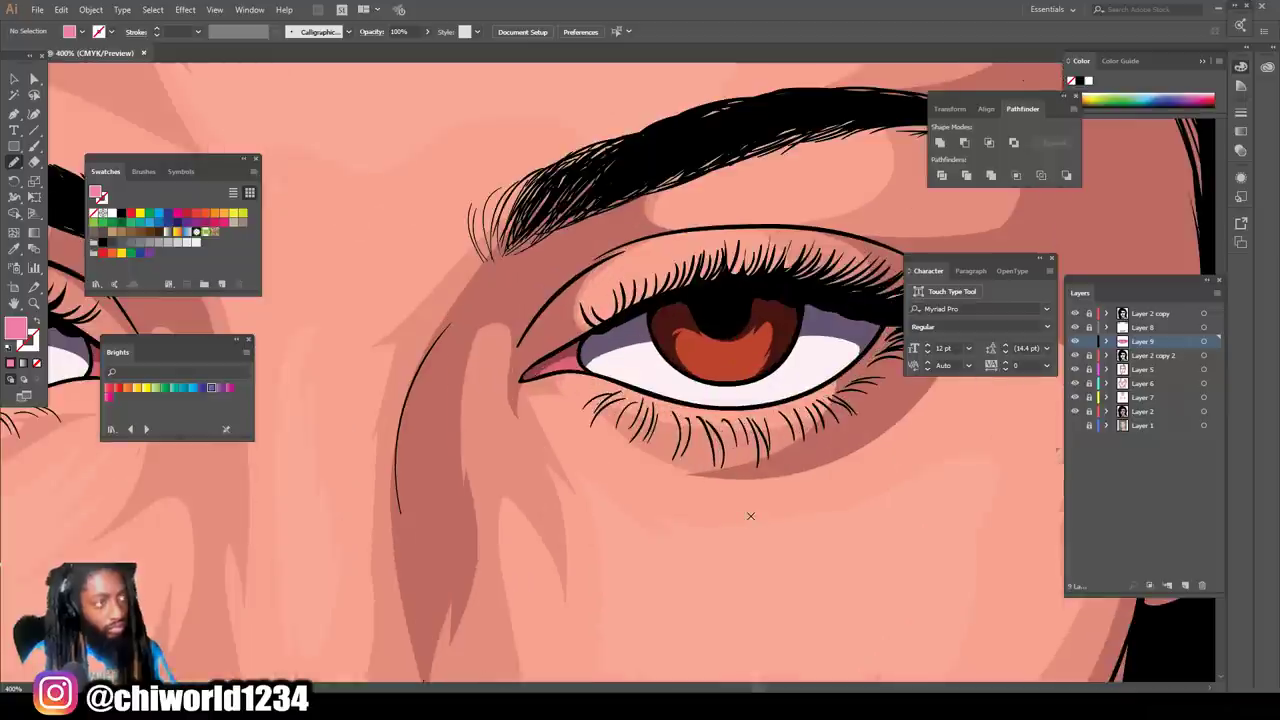
{"action": "double_click", "coordinate": [16, 330]}
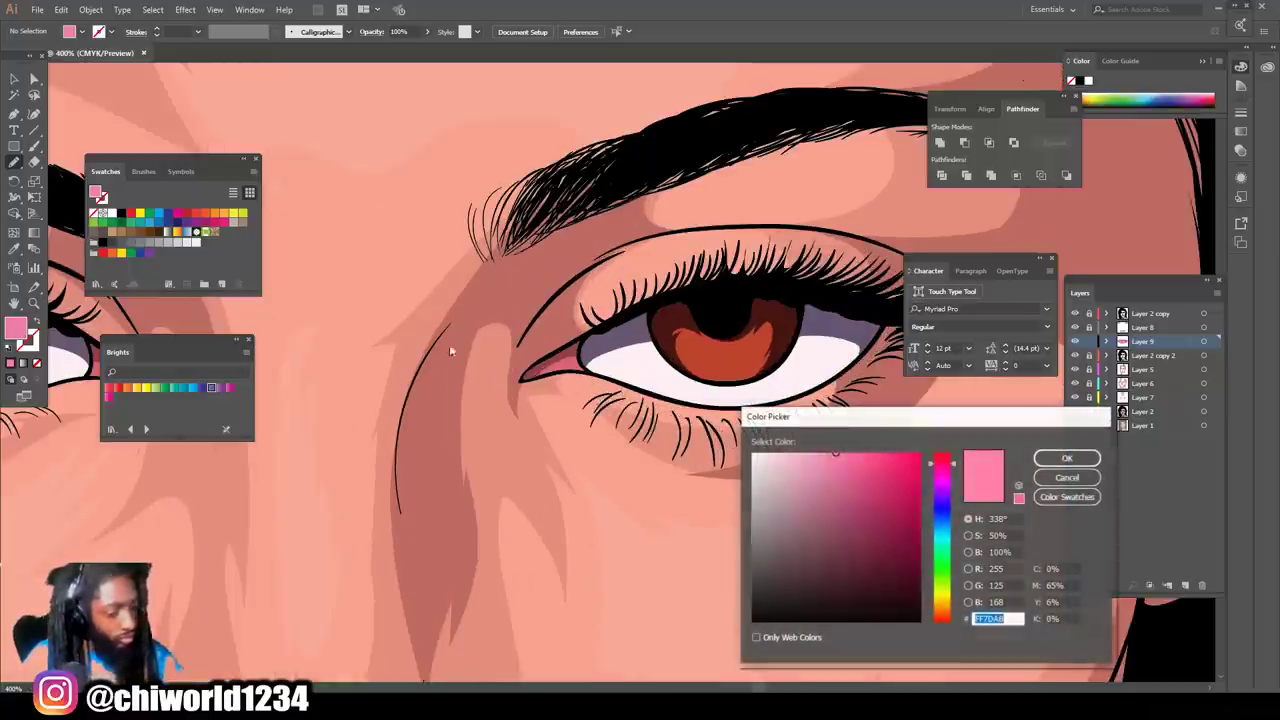
{"action": "left_click_drag", "start_coordinate": [941, 545], "coordinate": [948, 621]}
{"action": "left_click_drag", "start_coordinate": [856, 449], "coordinate": [861, 449]}
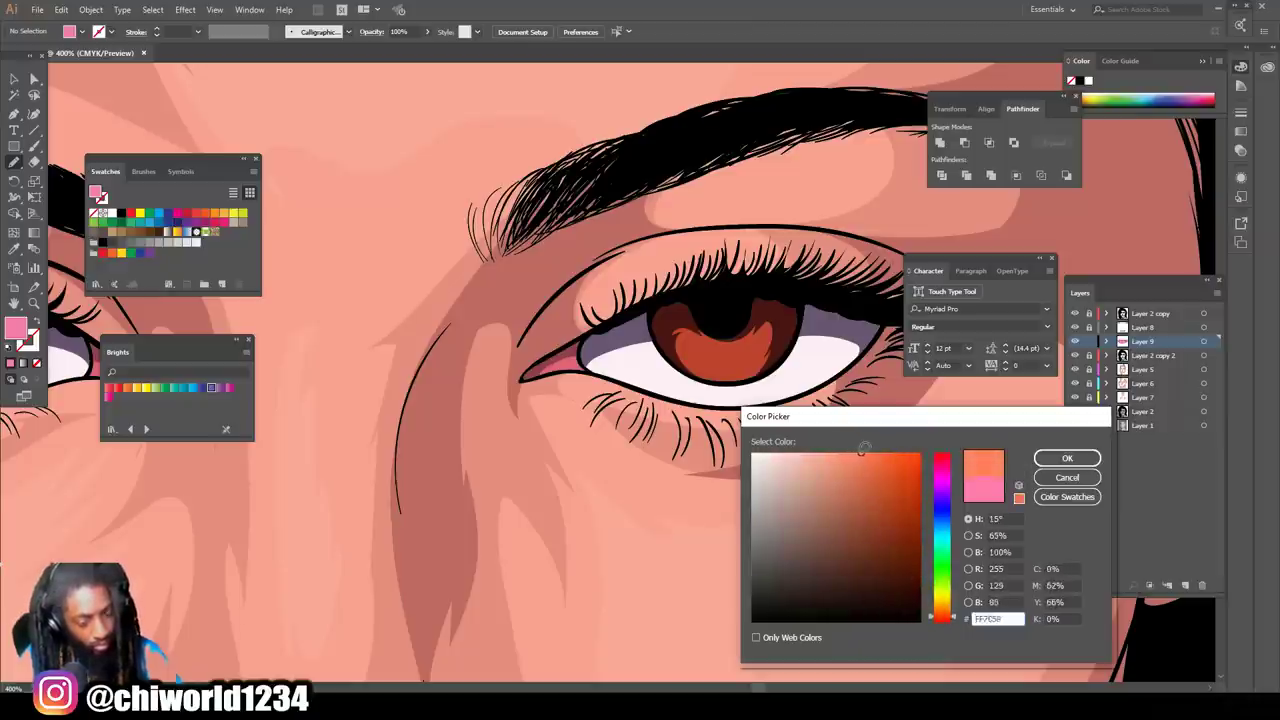
{"action": "left_click", "coordinate": [1066, 458]}
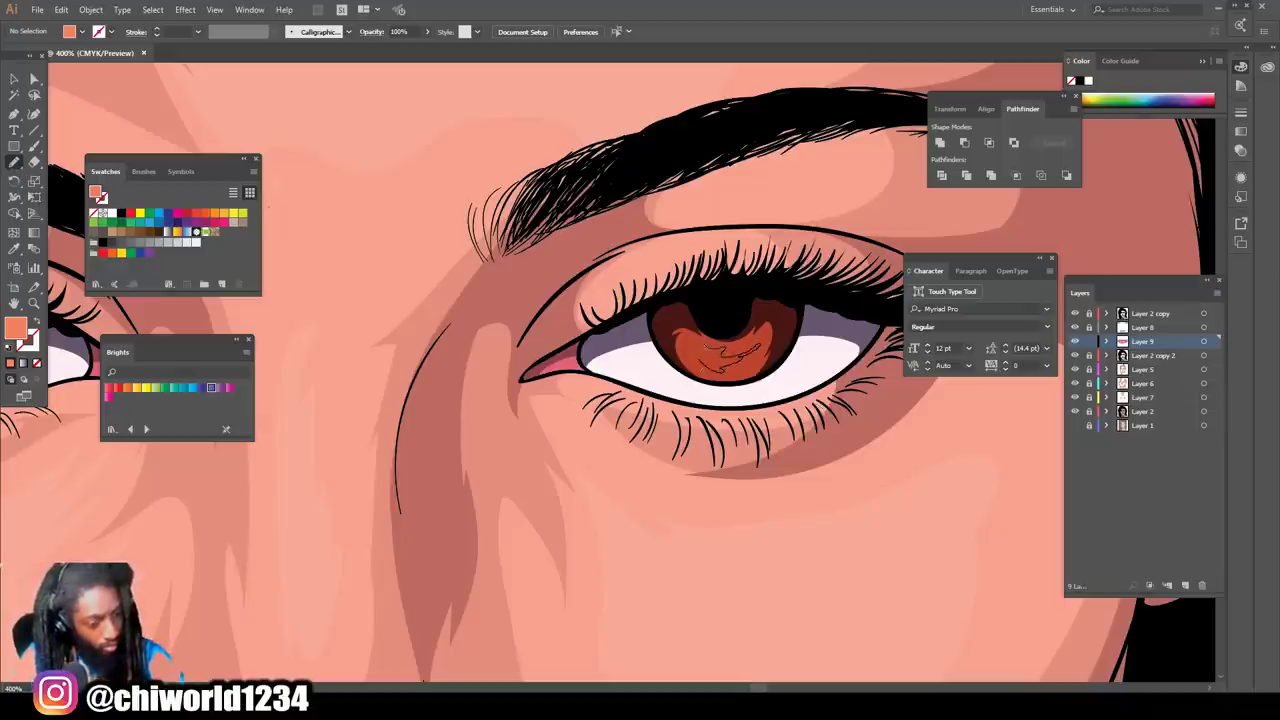
{"action": "left_click_drag", "start_coordinate": [704, 362], "coordinate": [728, 362]}
{"action": "scroll", "coordinate": [665, 640], "scroll_direction": "down", "scroll_amount": 5}
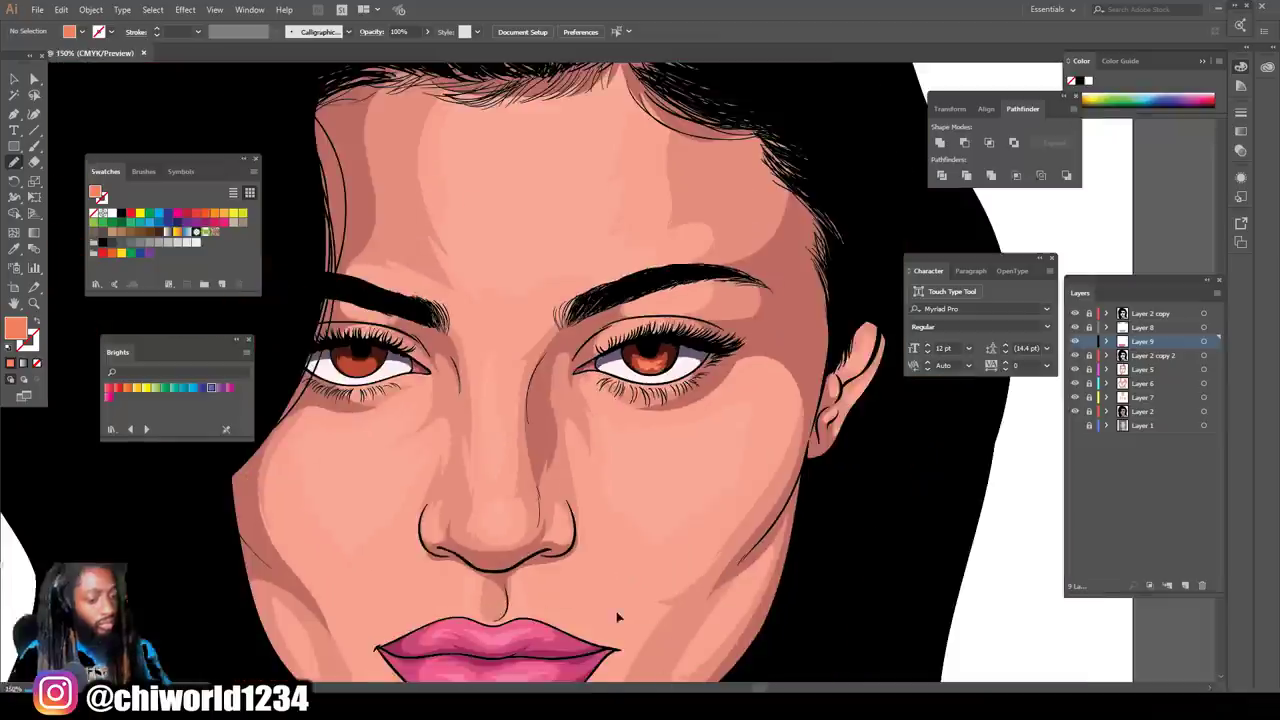
{"action": "scroll", "coordinate": [565, 600], "scroll_direction": "up", "scroll_amount": 1}
{"action": "scroll", "coordinate": [565, 600], "scroll_direction": "up", "scroll_amount": 4}
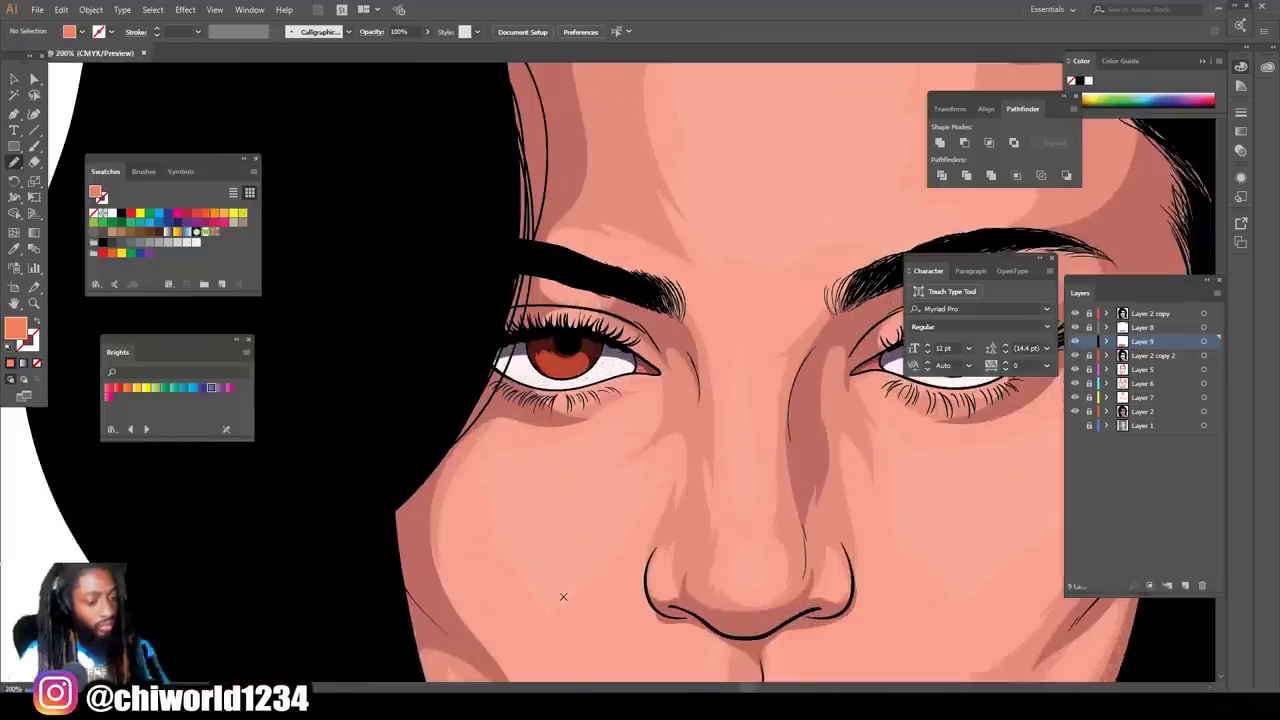
Step: Draw freehand light orange highlights with jagged edges in the left-hand iris below the pupil on Layer 9
{"action": "scroll", "coordinate": [563, 600], "scroll_direction": "up", "scroll_amount": 1}
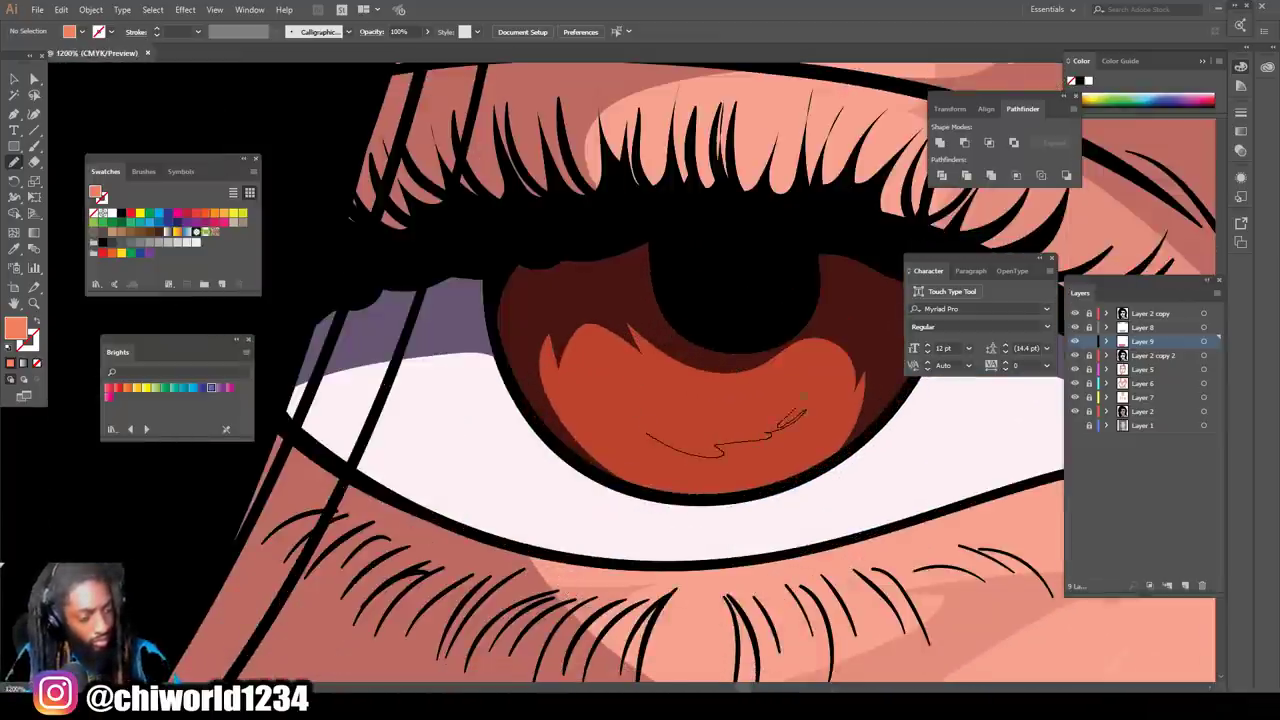
{"action": "left_click_drag", "start_coordinate": [785, 425], "coordinate": [740, 408]}
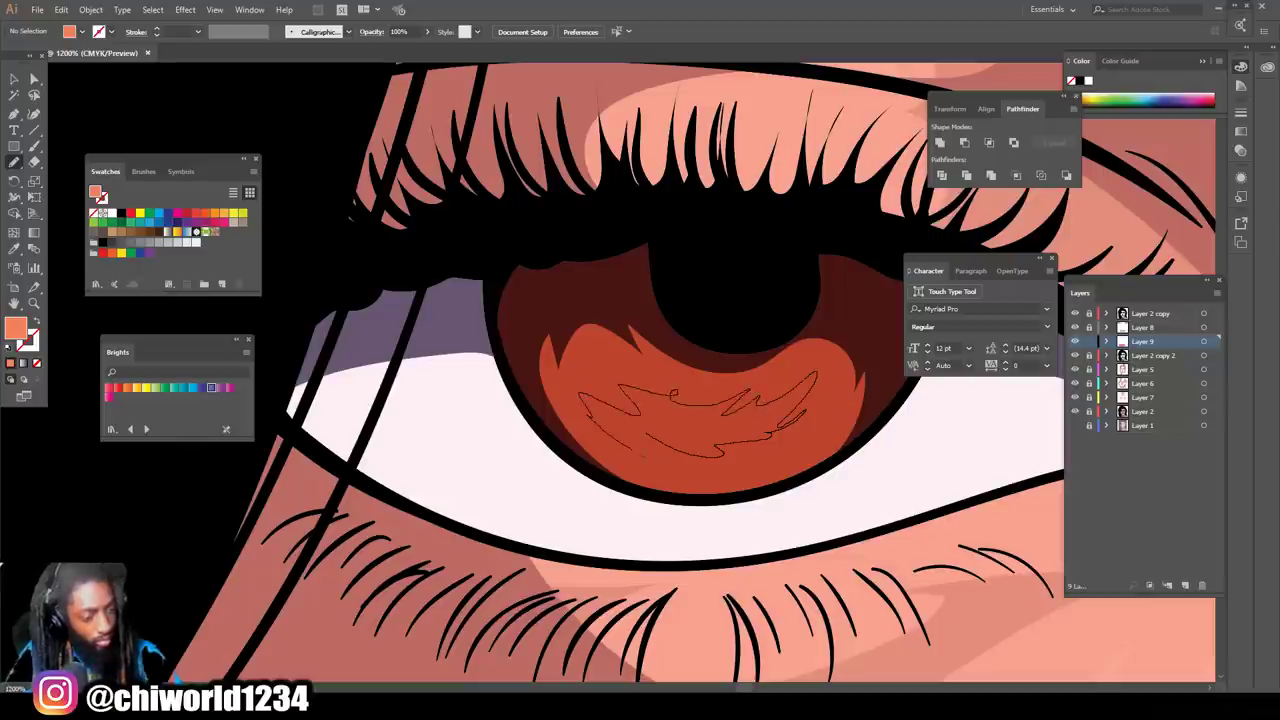
{"action": "left_click_drag", "start_coordinate": [641, 455], "coordinate": [752, 462]}
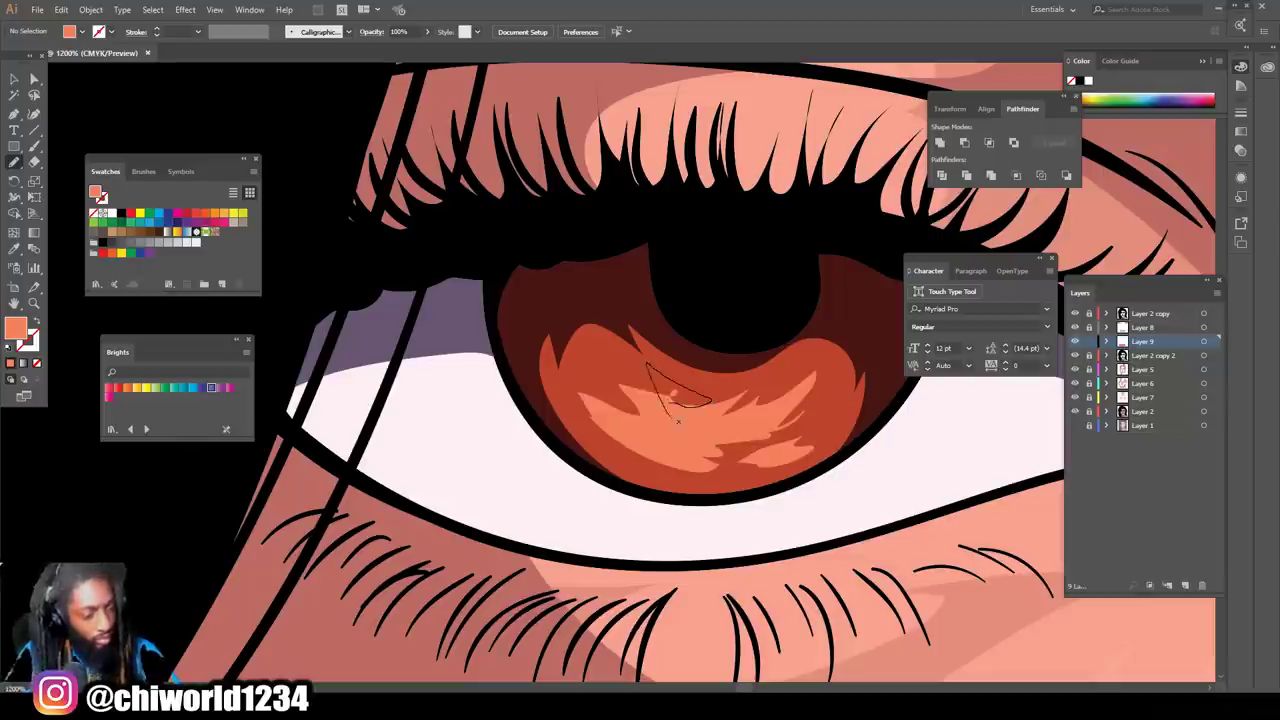
{"action": "left_click_drag", "start_coordinate": [678, 421], "coordinate": [648, 366]}
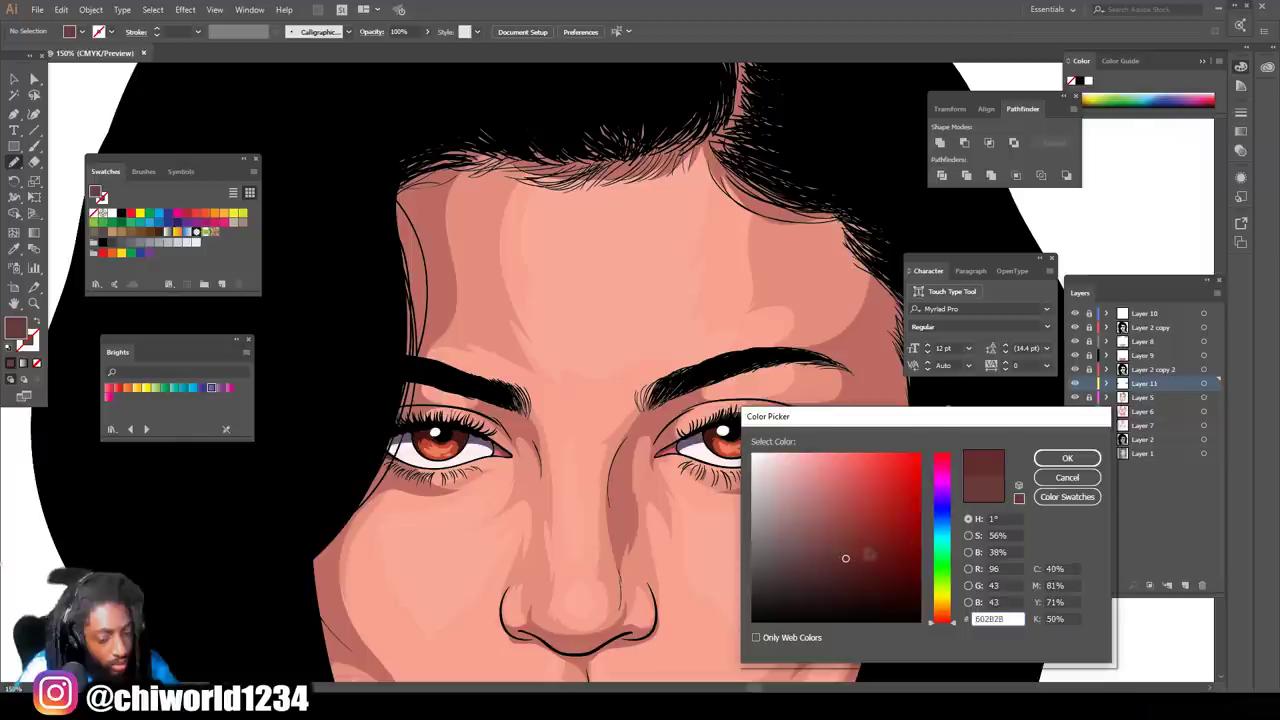
Step: Set the fill to a dark maroon and apply a Gaussian Blur of 44.9 pixels for the Paintbrush on Layer 11
{"action": "left_click", "coordinate": [1067, 458]}
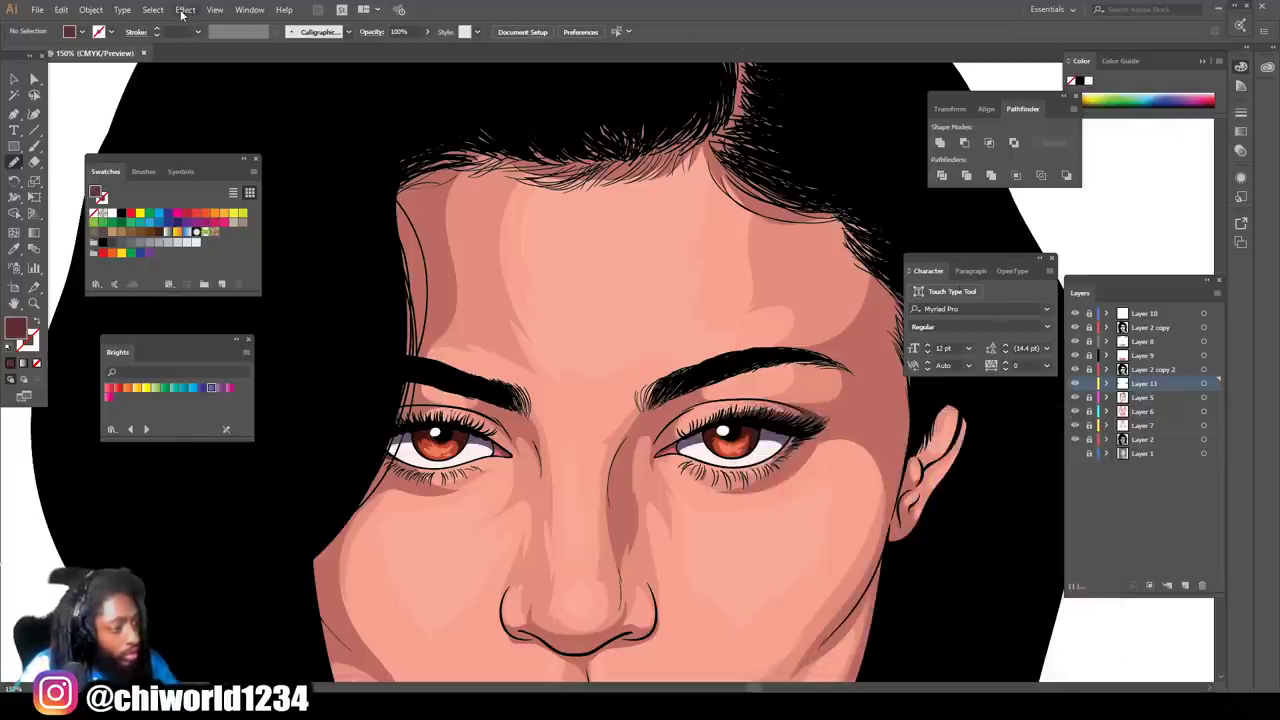
{"action": "left_click", "coordinate": [35, 147]}
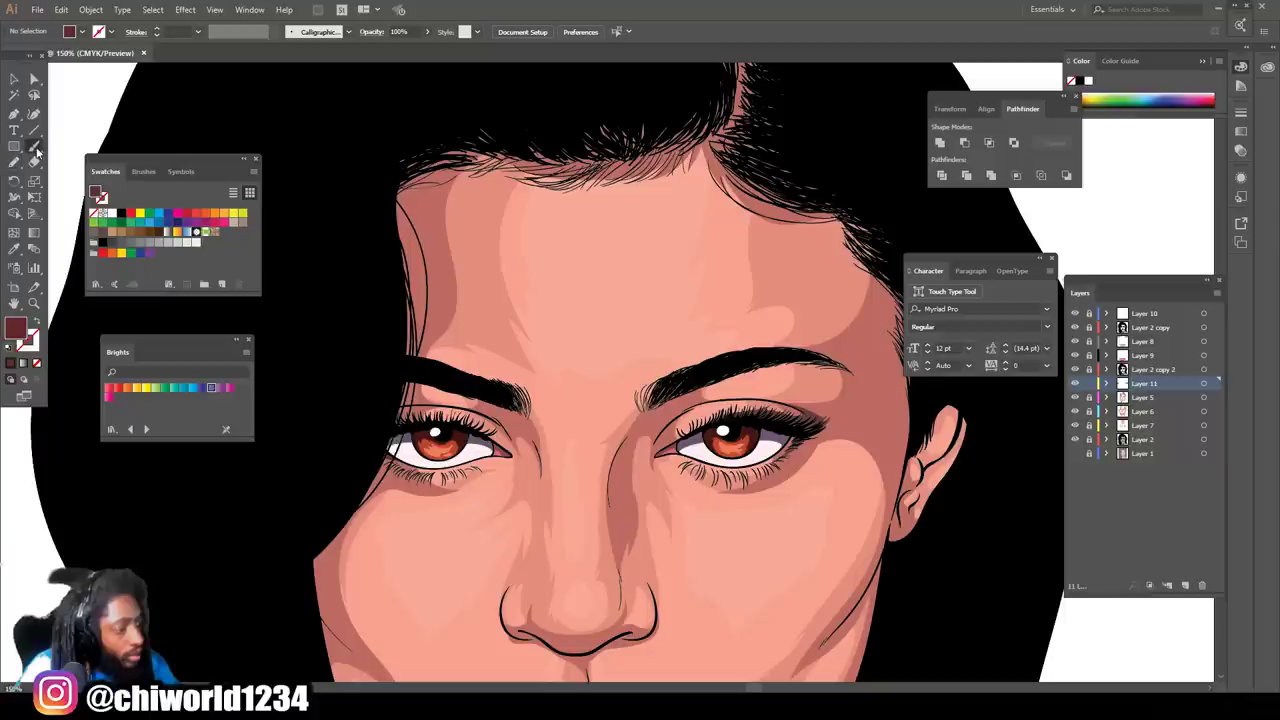
{"action": "left_click", "coordinate": [185, 10]}
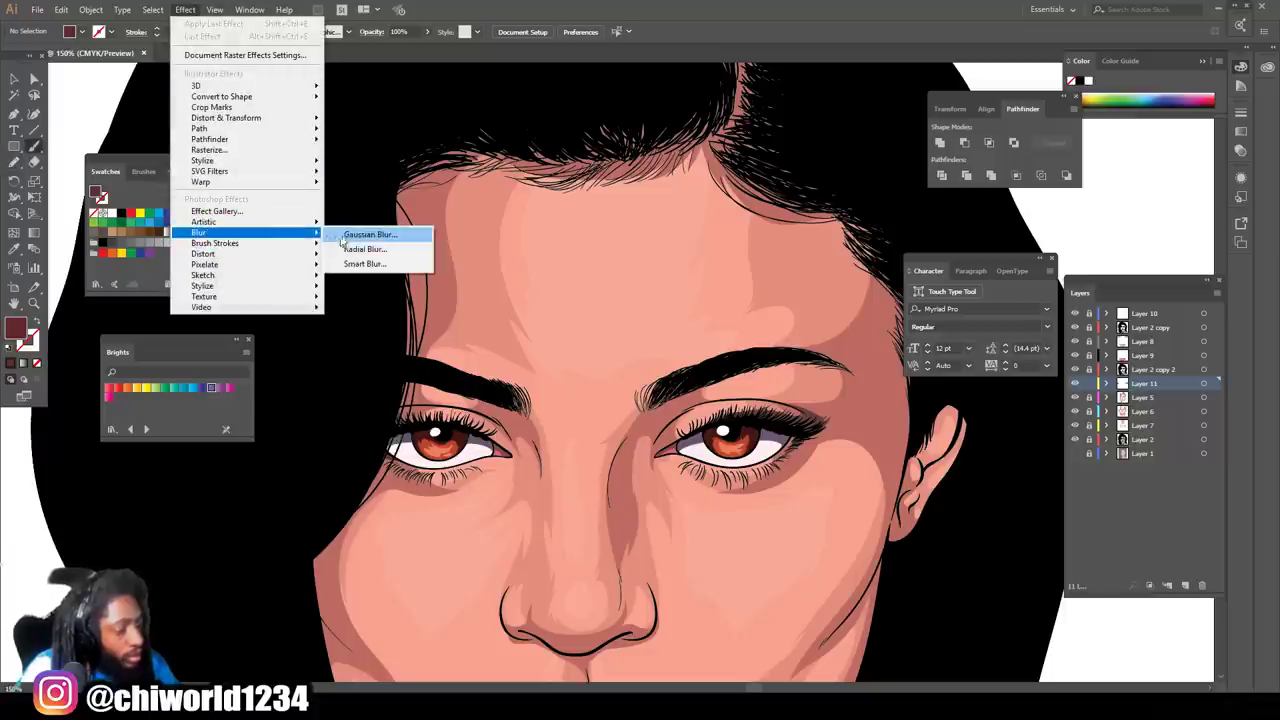
{"action": "left_click", "coordinate": [346, 236]}
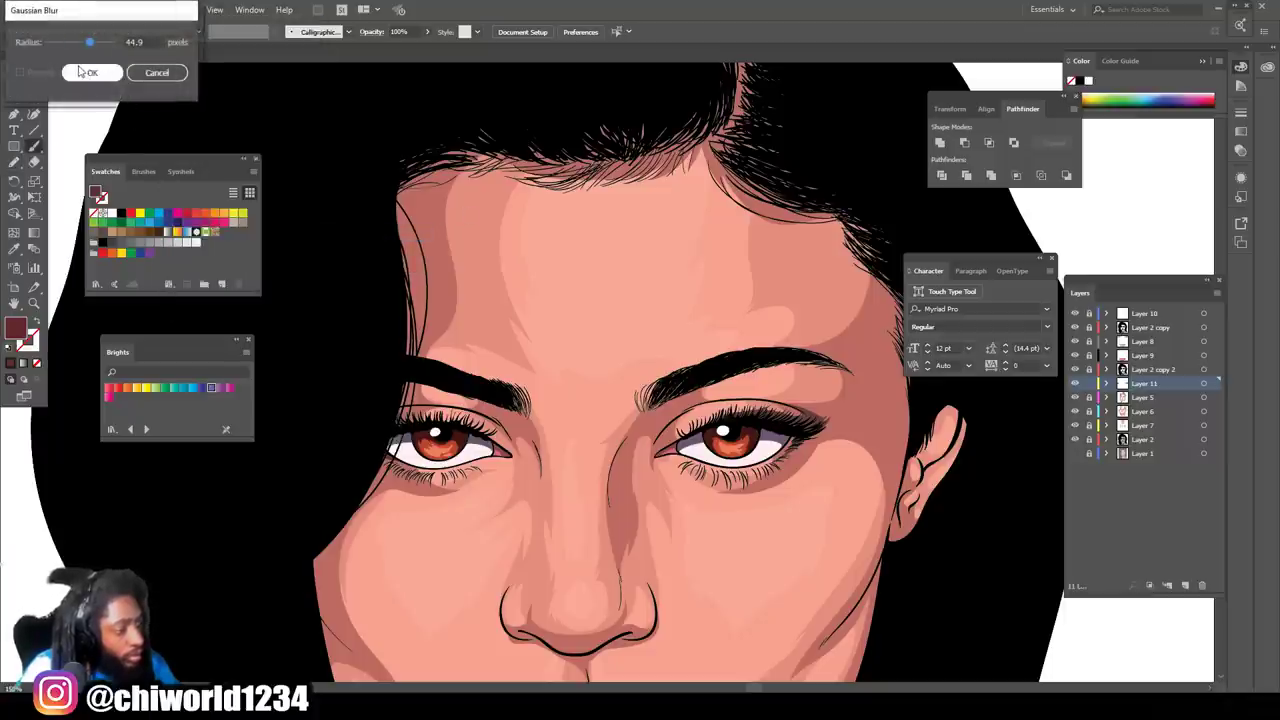
{"action": "left_click", "coordinate": [88, 73]}
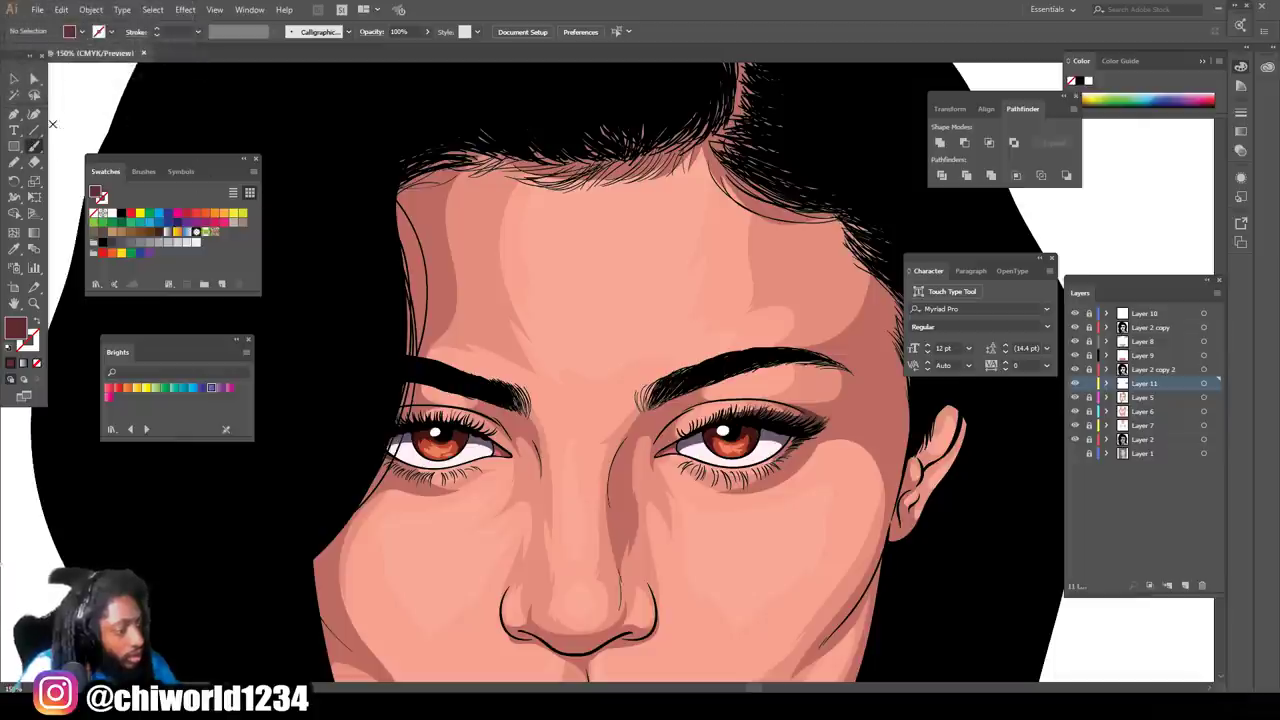
Step: Swap the maroon fill to the stroke and set the brush to a 5 pt weight and 62% opacity
{"action": "key", "text": "shift+x"}
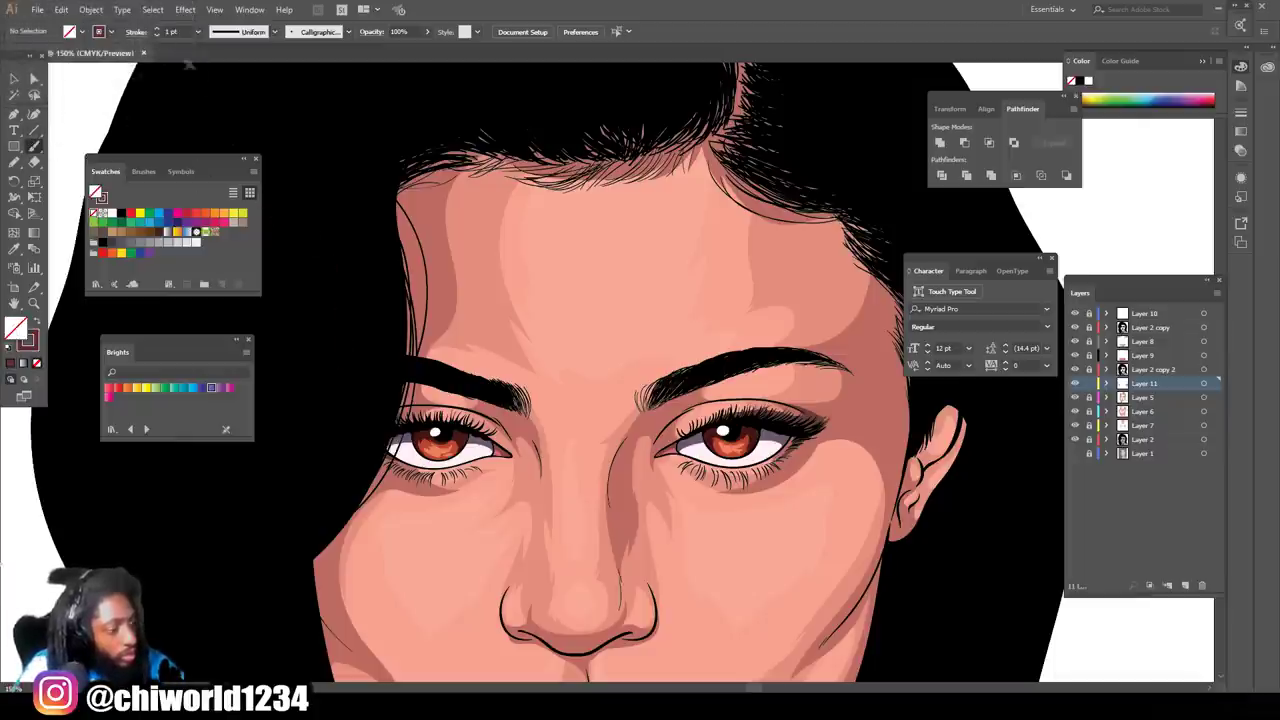
{"action": "left_click", "coordinate": [198, 31]}
{"action": "left_click", "coordinate": [212, 150]}
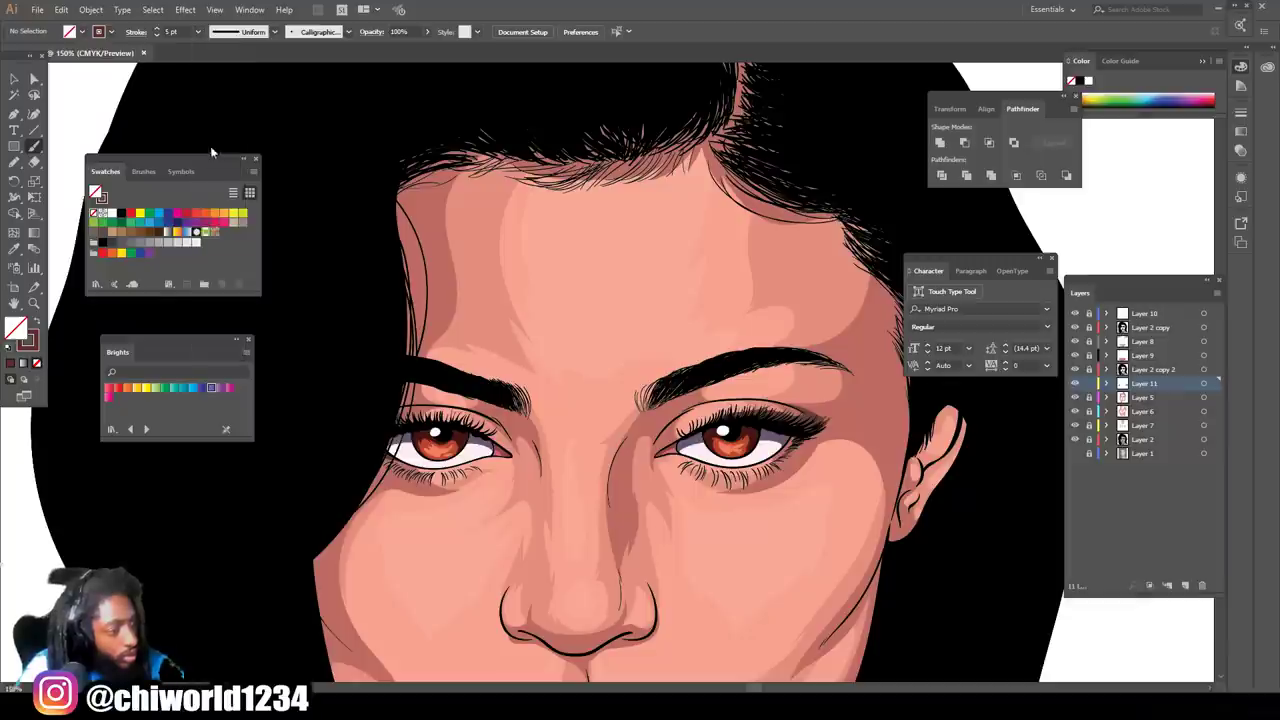
{"action": "left_click", "coordinate": [427, 32]}
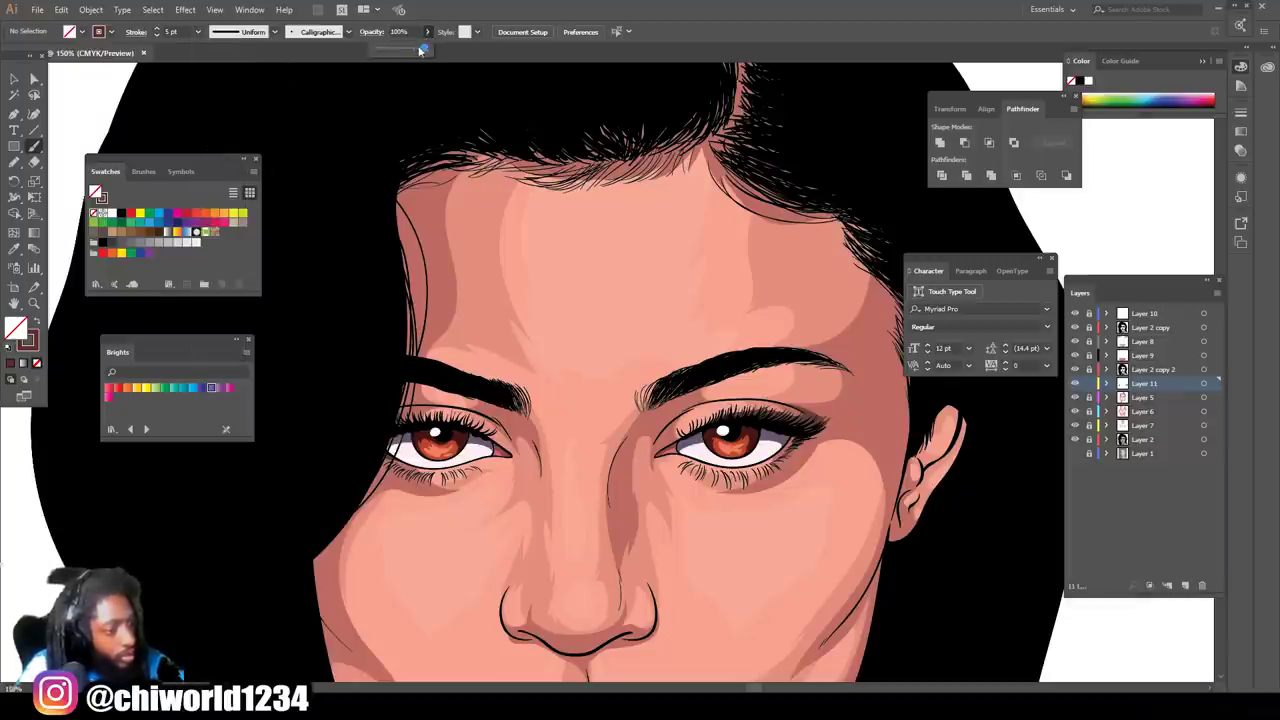
{"action": "left_click_drag", "start_coordinate": [421, 50], "coordinate": [408, 58]}
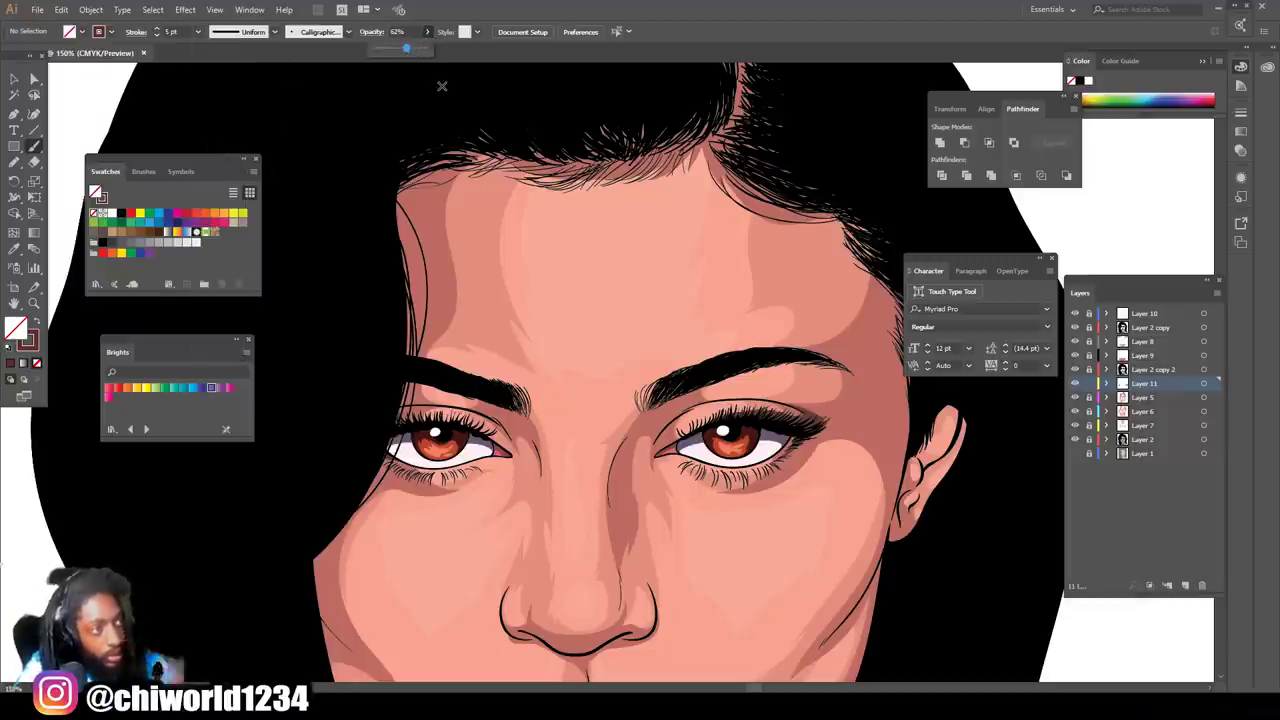
Step: Brush soft maroon eyeshadow around the right-hand eye's outer lid and over the left-hand eye, undoing the last strokes
{"action": "mouse_move", "coordinate": [783, 434]}
{"action": "left_mouse_down"}
{"action": "mouse_move", "coordinate": [833, 412]}
{"action": "mouse_move", "coordinate": [783, 424]}
{"action": "mouse_move", "coordinate": [750, 408]}
{"action": "left_mouse_up"}
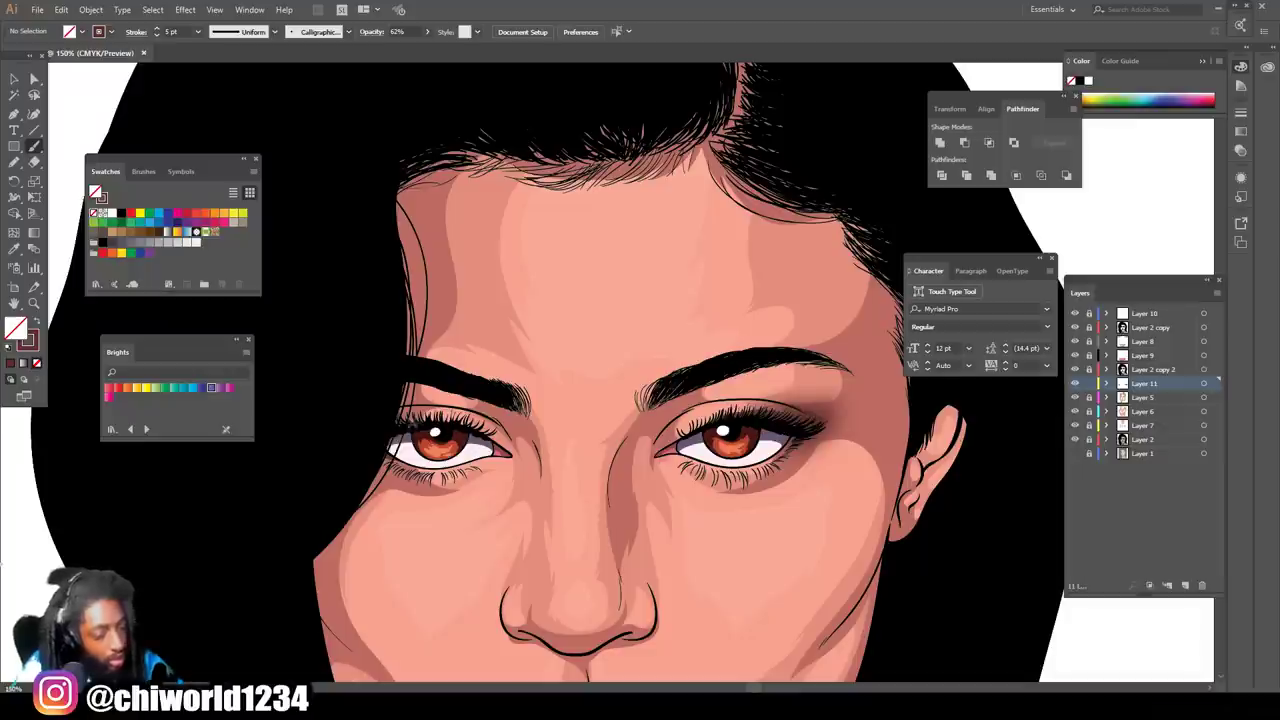
{"action": "left_click_drag", "start_coordinate": [428, 424], "coordinate": [438, 421]}
{"action": "mouse_move", "coordinate": [410, 424]}
{"action": "left_mouse_down"}
{"action": "mouse_move", "coordinate": [374, 428]}
{"action": "mouse_move", "coordinate": [392, 428]}
{"action": "left_mouse_up"}
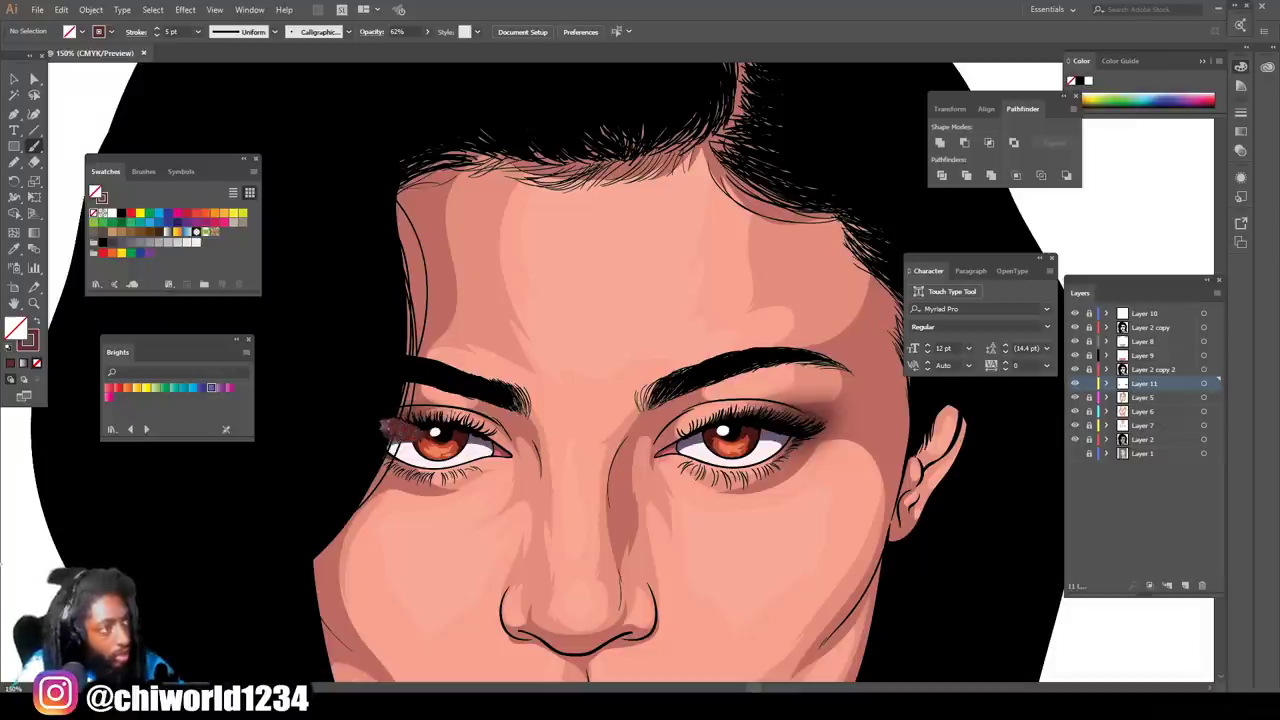
{"action": "key", "text": "ctrl+z"}
{"action": "key", "text": "ctrl+z"}
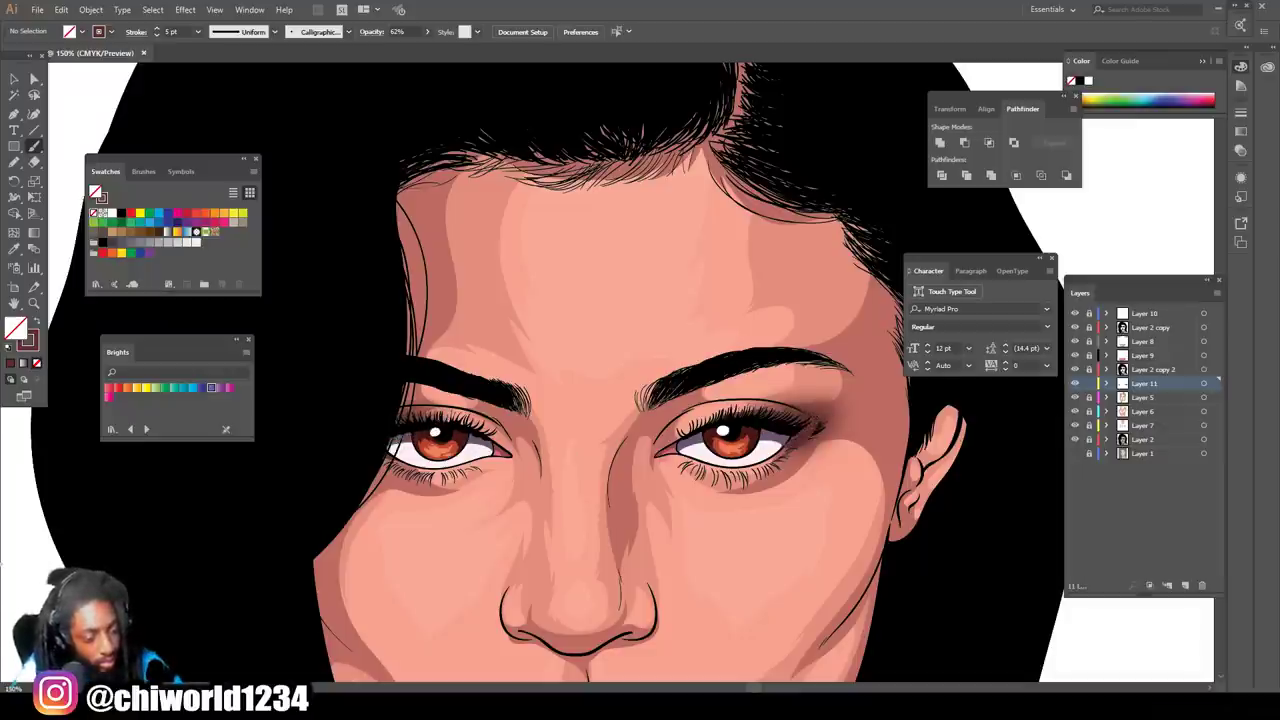
Step: Examine the eyeshadow against the whole portrait, from close up and from the full artboard
{"action": "key", "text": "ctrl+minus"}
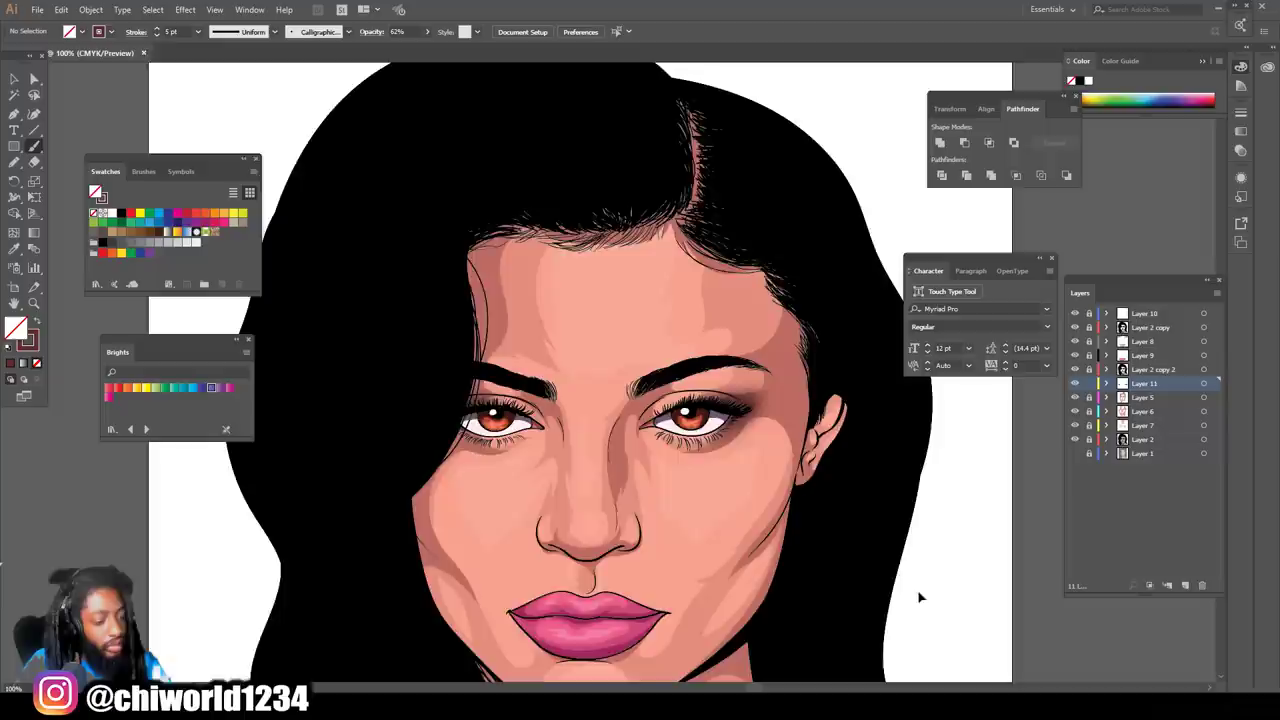
{"action": "key", "text": "ctrl+minus"}
{"action": "scroll", "coordinate": [869, 540], "scroll_direction": "down", "scroll_amount": 1}
{"action": "key", "text": "ctrl+plus"}
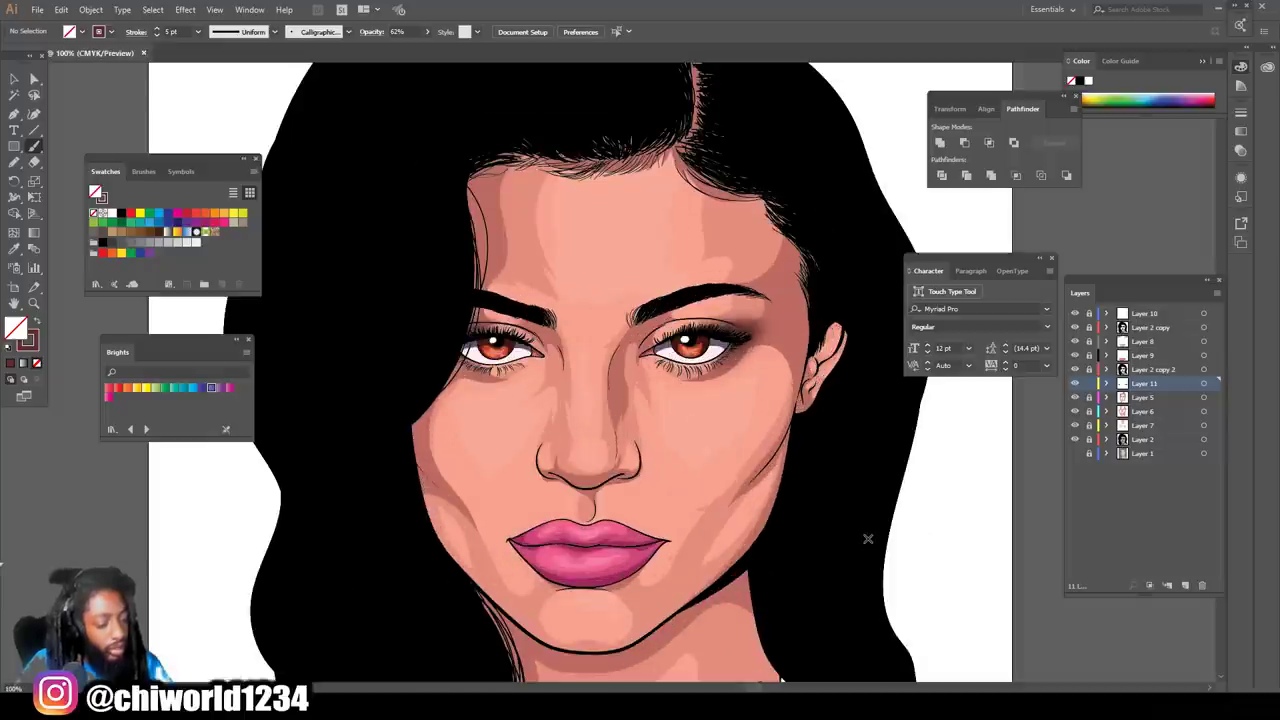
{"action": "scroll", "coordinate": [868, 539], "scroll_direction": "up", "scroll_amount": 1}
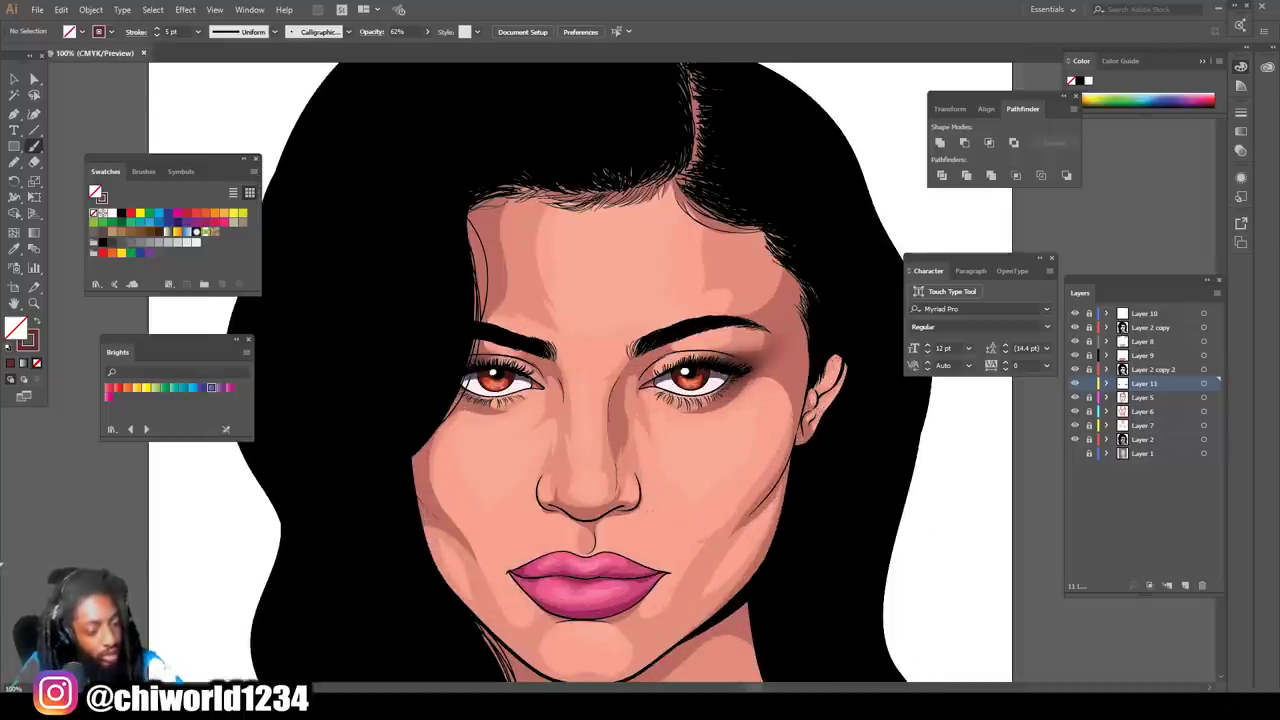
{"action": "key", "text": "ctrl+minus"}
{"action": "key", "text": "ctrl+minus"}
{"action": "key", "text": "ctrl+minus"}
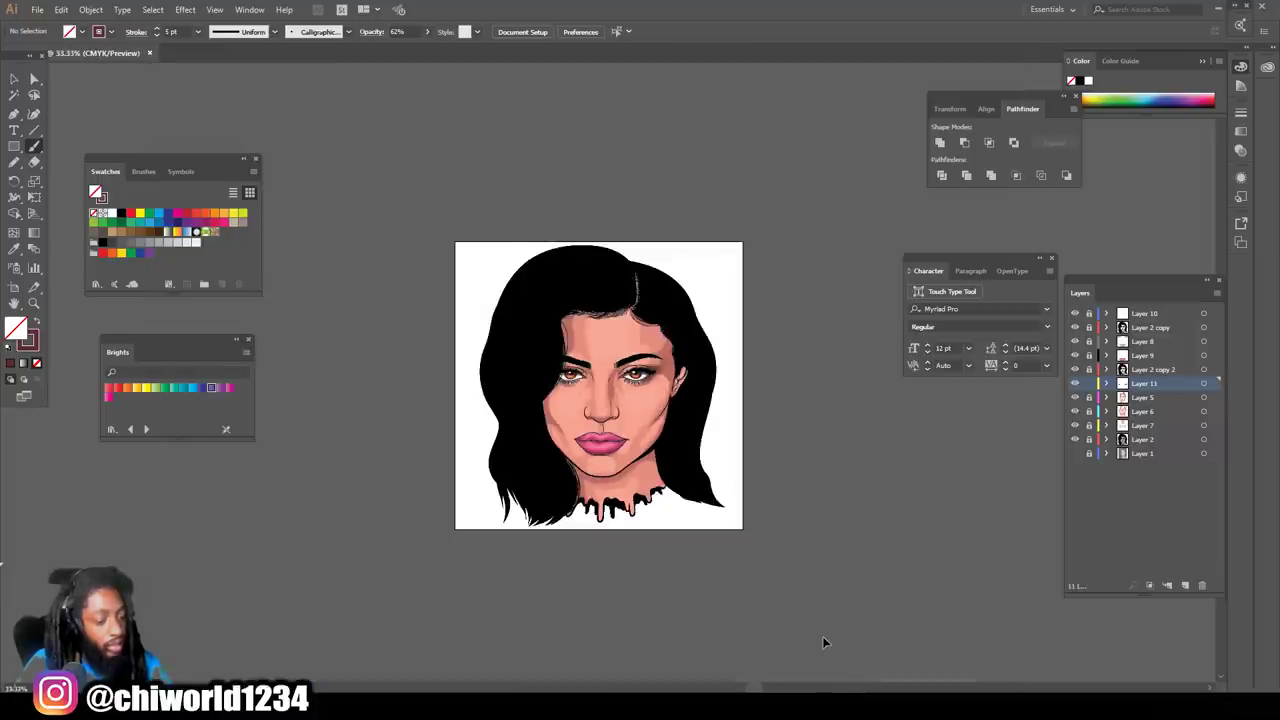
{"action": "key", "text": "ctrl+plus"}
{"action": "key", "text": "ctrl+plus"}
{"action": "scroll", "coordinate": [828, 636], "scroll_direction": "left", "scroll_amount": 3}
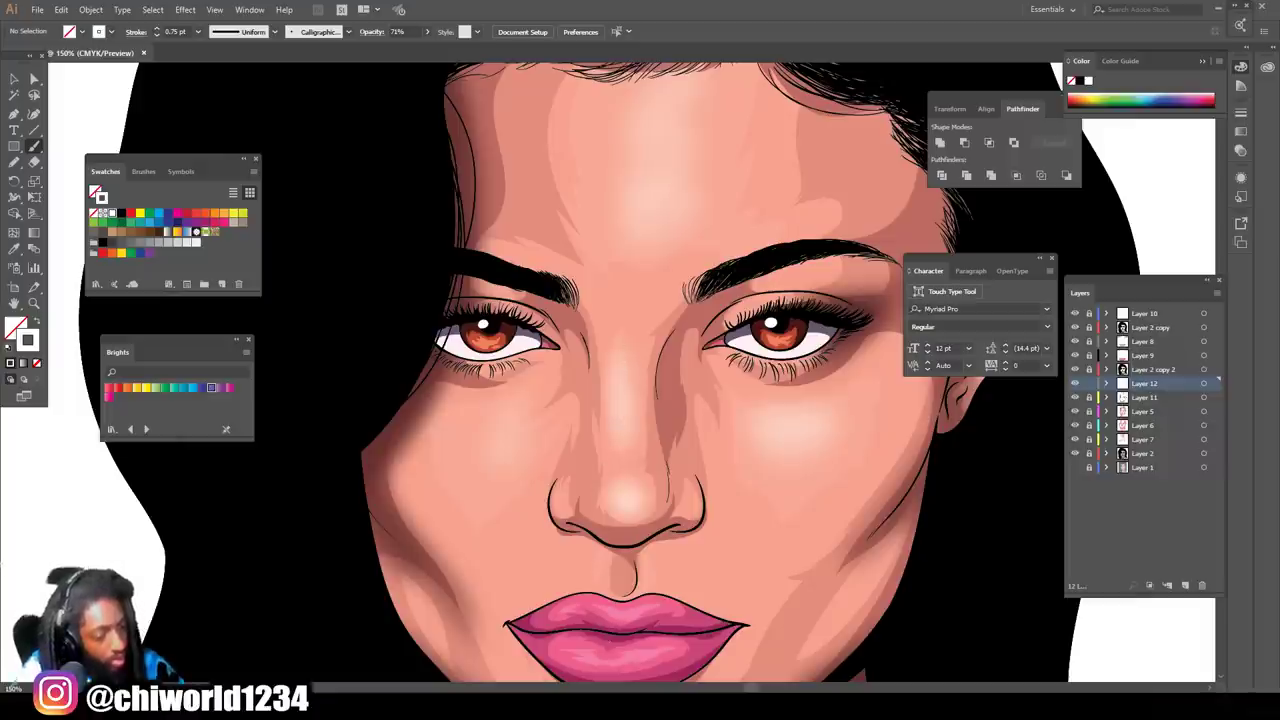
Step: Brush a soft white highlight on the chin below the lower lip on Layer 12, using a 0.75 pt stroke at 71% opacity
{"action": "scroll", "coordinate": [727, 531], "scroll_direction": "down", "scroll_amount": 4, "text": "alt"}
{"action": "scroll", "coordinate": [733, 451], "scroll_direction": "up", "scroll_amount": 4, "text": "alt"}
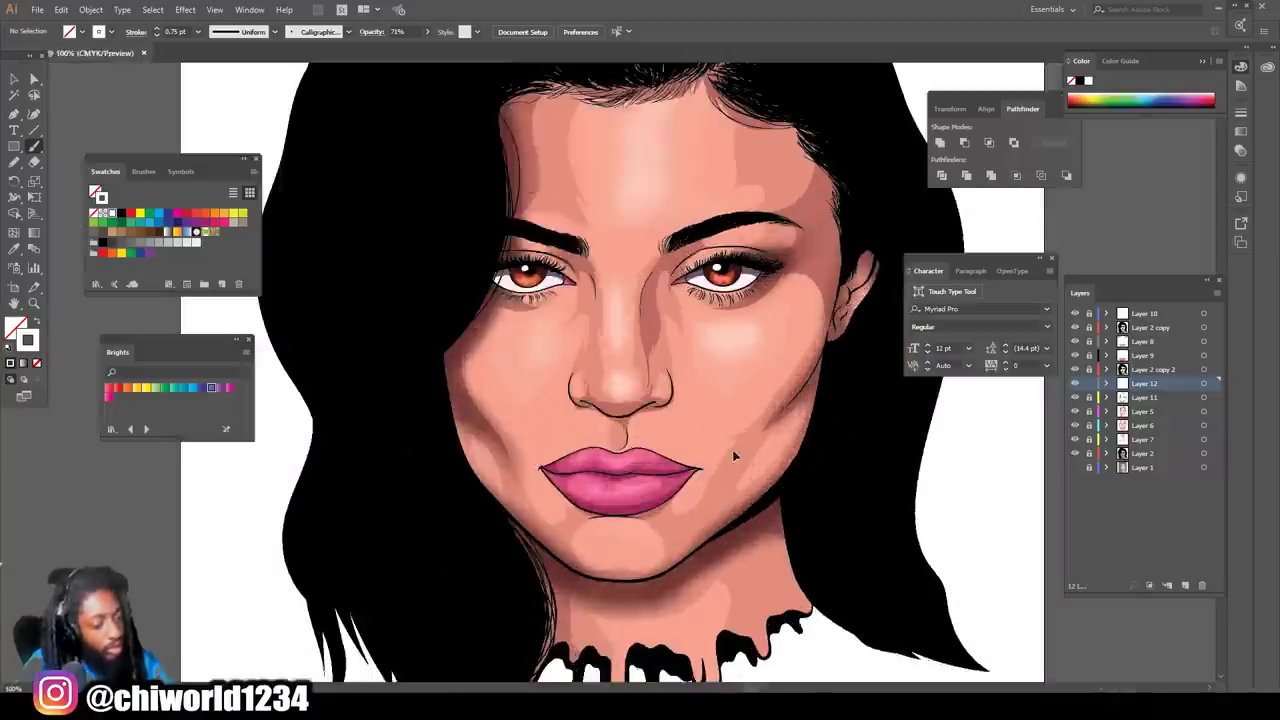
{"action": "left_click_drag", "start_coordinate": [628, 597], "coordinate": [670, 607]}
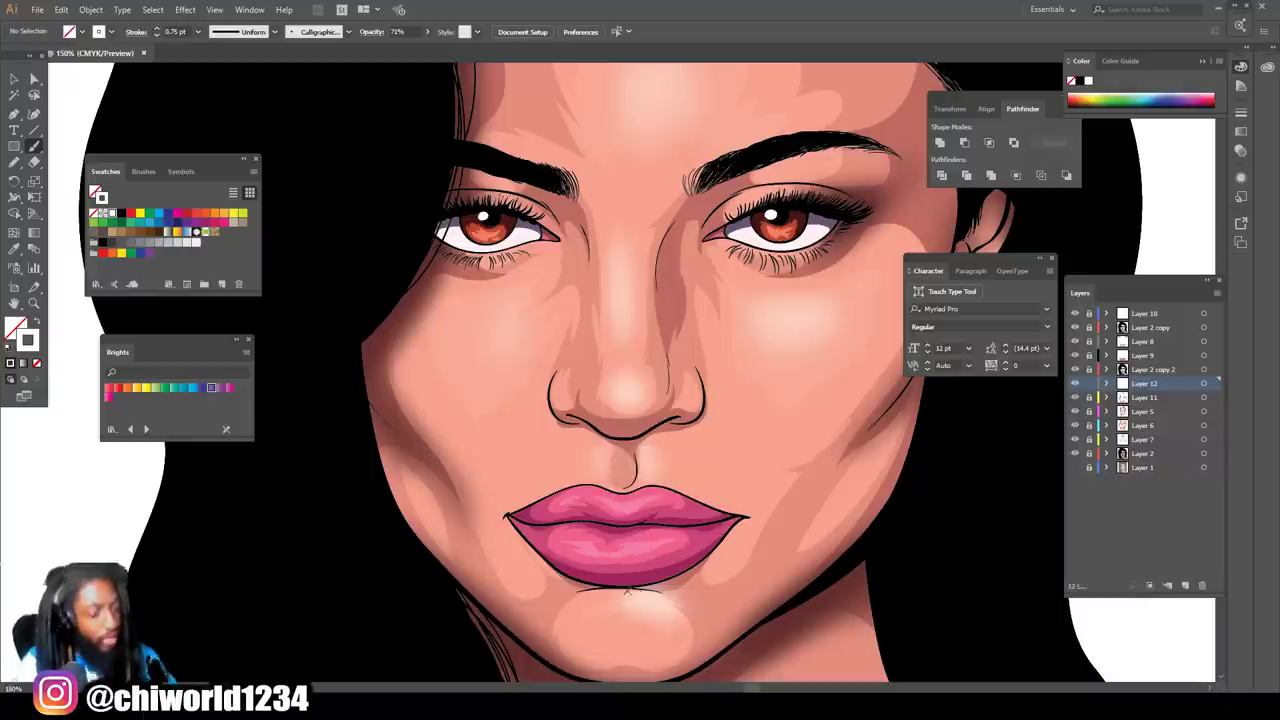
Step: Draw a freehand reddish-brown shadow around the wing of the right-hand nostril on Layer 5
{"action": "key", "text": "ctrl+minus"}
{"action": "key", "text": "ctrl+minus"}
{"action": "key", "text": "ctrl+minus"}
{"action": "scroll", "coordinate": [791, 514], "scroll_direction": "up", "scroll_amount": 1}
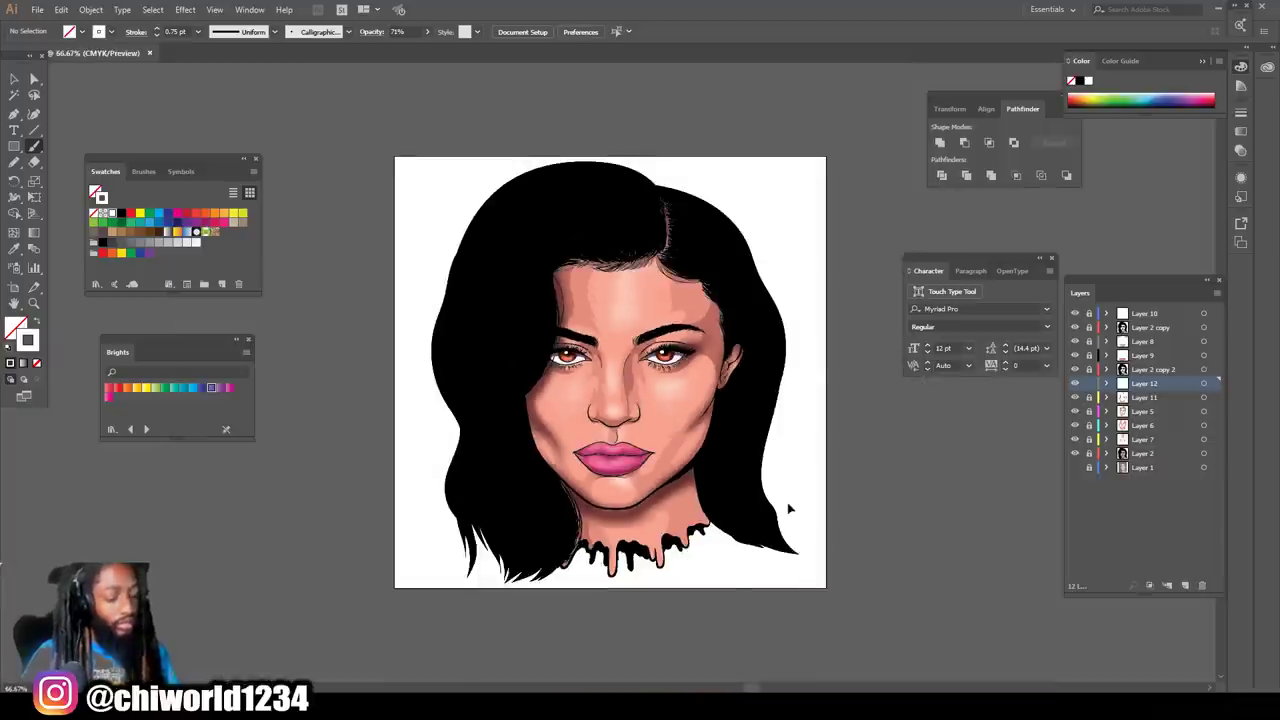
{"action": "key", "text": "ctrl+equal"}
{"action": "scroll", "coordinate": [788, 504], "scroll_direction": "up", "scroll_amount": 1}
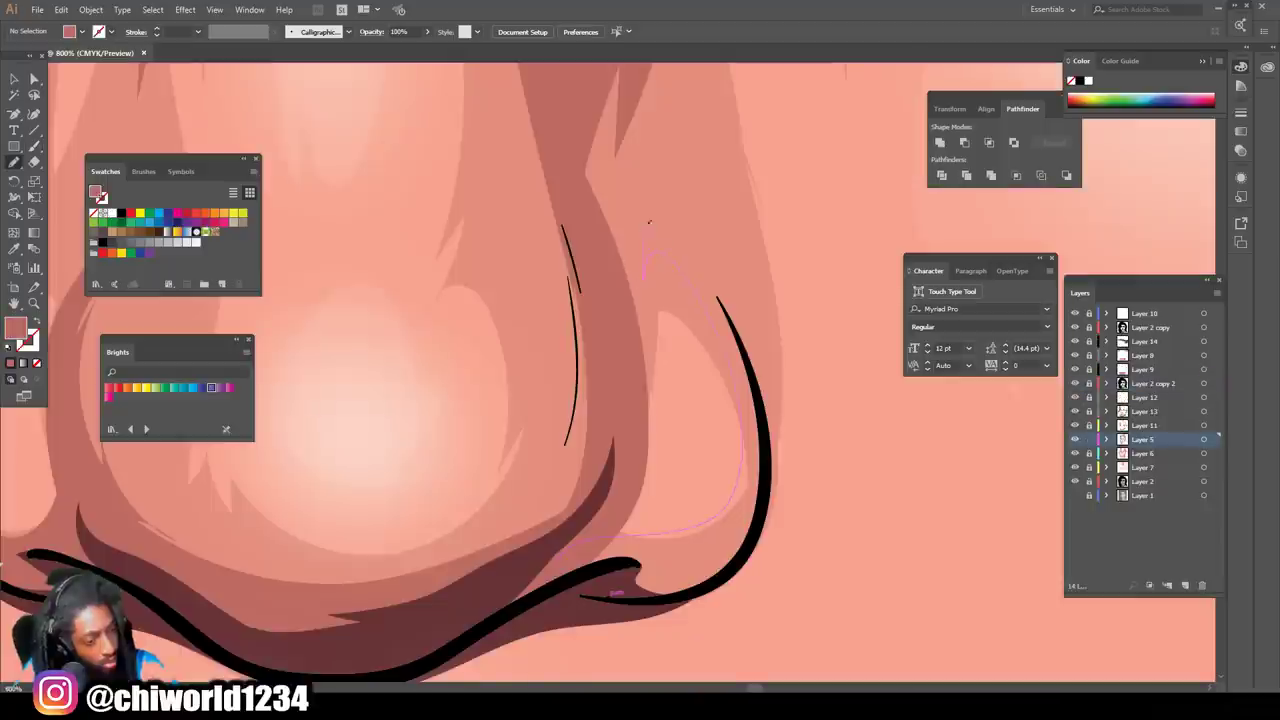
{"action": "mouse_move", "coordinate": [758, 376]}
{"action": "left_mouse_down"}
{"action": "mouse_move", "coordinate": [765, 508]}
{"action": "mouse_move", "coordinate": [705, 590]}
{"action": "mouse_move", "coordinate": [547, 606]}
{"action": "mouse_move", "coordinate": [496, 591]}
{"action": "left_mouse_up"}
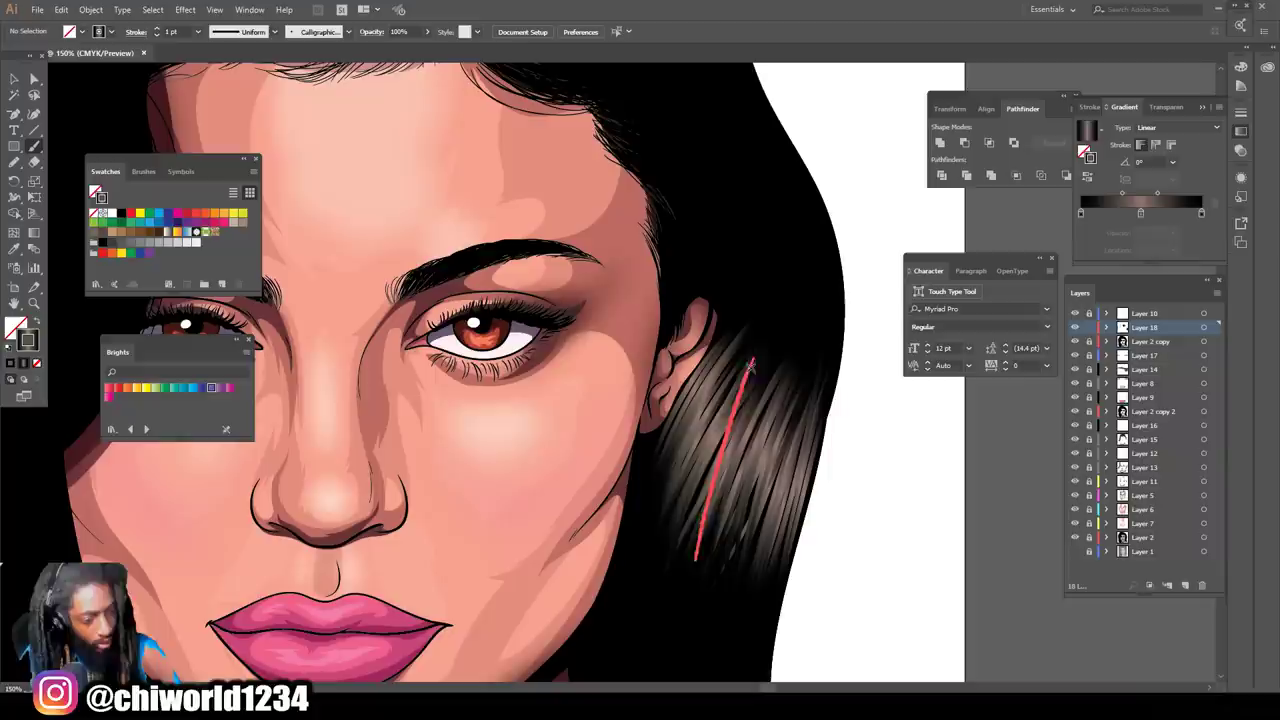
Step: Paint 1 pt hair strands with the black-brown linear gradient stroke beside the right-hand ear on Layer 18
{"action": "left_click_drag", "start_coordinate": [659, 503], "coordinate": [734, 327]}
{"action": "left_click_drag", "start_coordinate": [671, 539], "coordinate": [750, 352]}
{"action": "left_click_drag", "start_coordinate": [672, 558], "coordinate": [775, 343]}
{"action": "left_click_drag", "start_coordinate": [728, 579], "coordinate": [807, 382]}
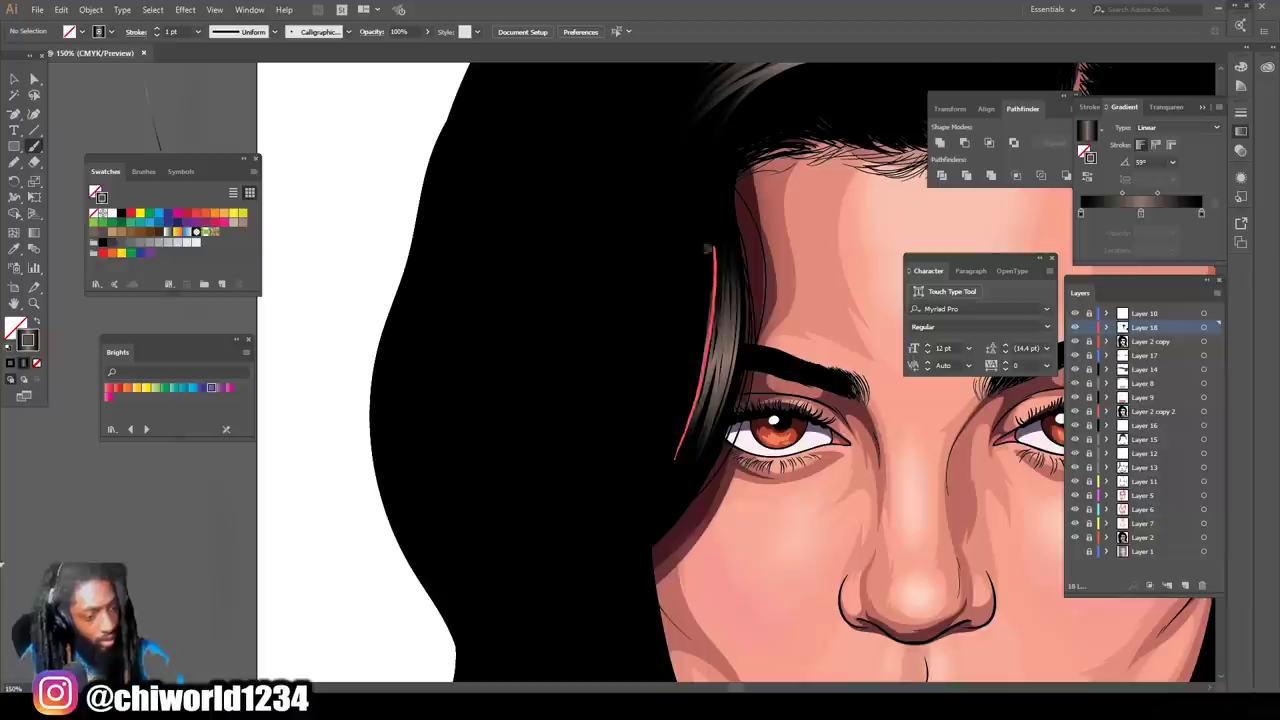
Step: Paint a band of curved 1 pt gradient hair strands beside the left-hand temple and eyebrow on Layer 18
{"action": "mouse_move", "coordinate": [680, 450]}
{"action": "left_mouse_down"}
{"action": "mouse_move", "coordinate": [691, 271]}
{"action": "mouse_move", "coordinate": [702, 298]}
{"action": "mouse_move", "coordinate": [704, 257]}
{"action": "left_mouse_up"}
{"action": "mouse_move", "coordinate": [672, 434]}
{"action": "left_mouse_down"}
{"action": "mouse_move", "coordinate": [691, 224]}
{"action": "mouse_move", "coordinate": [671, 238]}
{"action": "mouse_move", "coordinate": [680, 334]}
{"action": "mouse_move", "coordinate": [676, 260]}
{"action": "left_mouse_up"}
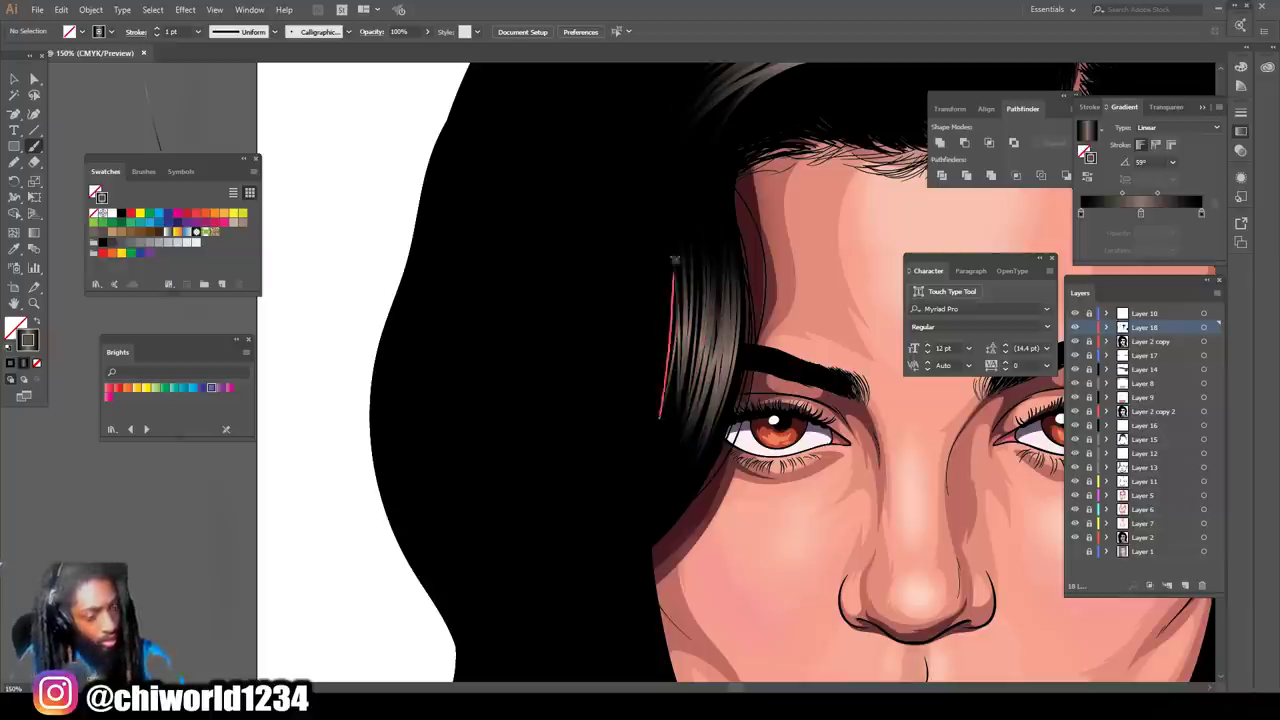
{"action": "mouse_move", "coordinate": [673, 208]}
{"action": "left_mouse_down"}
{"action": "mouse_move", "coordinate": [640, 450]}
{"action": "mouse_move", "coordinate": [636, 375]}
{"action": "mouse_move", "coordinate": [611, 417]}
{"action": "mouse_move", "coordinate": [641, 317]}
{"action": "mouse_move", "coordinate": [614, 418]}
{"action": "mouse_move", "coordinate": [641, 430]}
{"action": "left_mouse_up"}
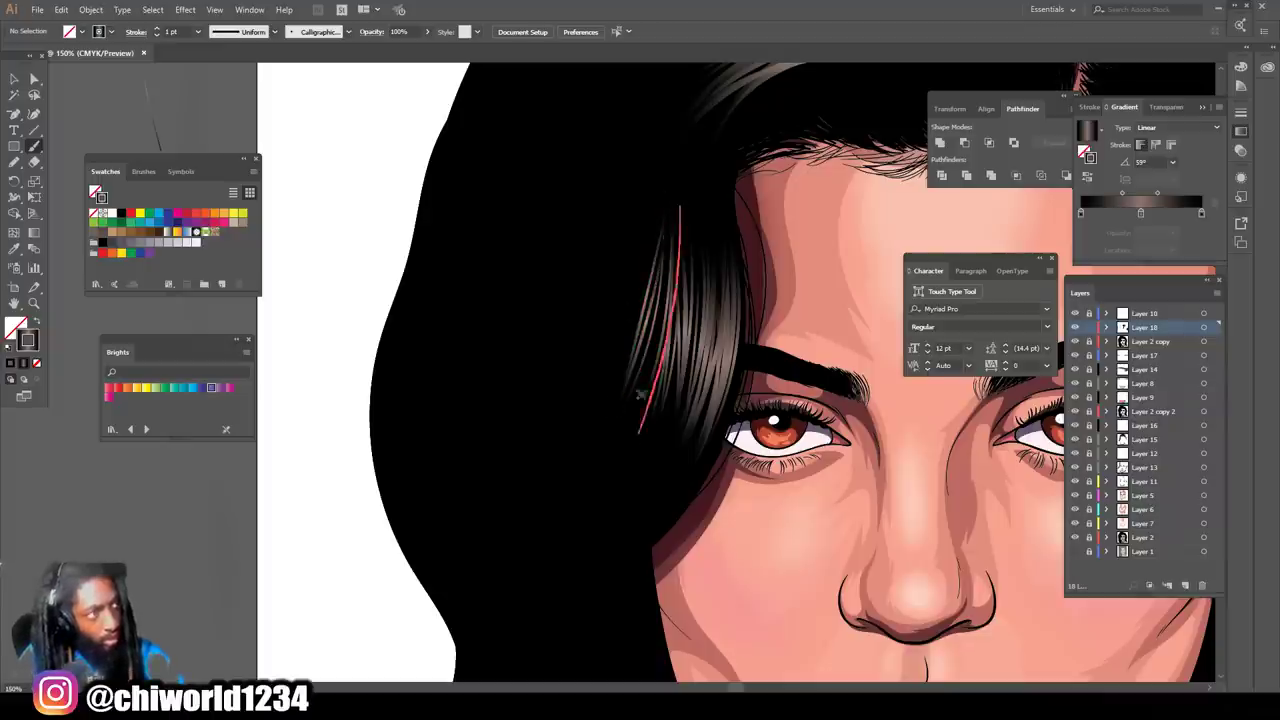
{"action": "mouse_move", "coordinate": [687, 187]}
{"action": "left_mouse_down"}
{"action": "mouse_move", "coordinate": [608, 426]}
{"action": "mouse_move", "coordinate": [635, 327]}
{"action": "mouse_move", "coordinate": [602, 405]}
{"action": "left_mouse_up"}
{"action": "left_click_drag", "start_coordinate": [667, 227], "coordinate": [622, 432]}
{"action": "left_click_drag", "start_coordinate": [670, 202], "coordinate": [622, 396]}
{"action": "left_click_drag", "start_coordinate": [672, 226], "coordinate": [588, 420]}
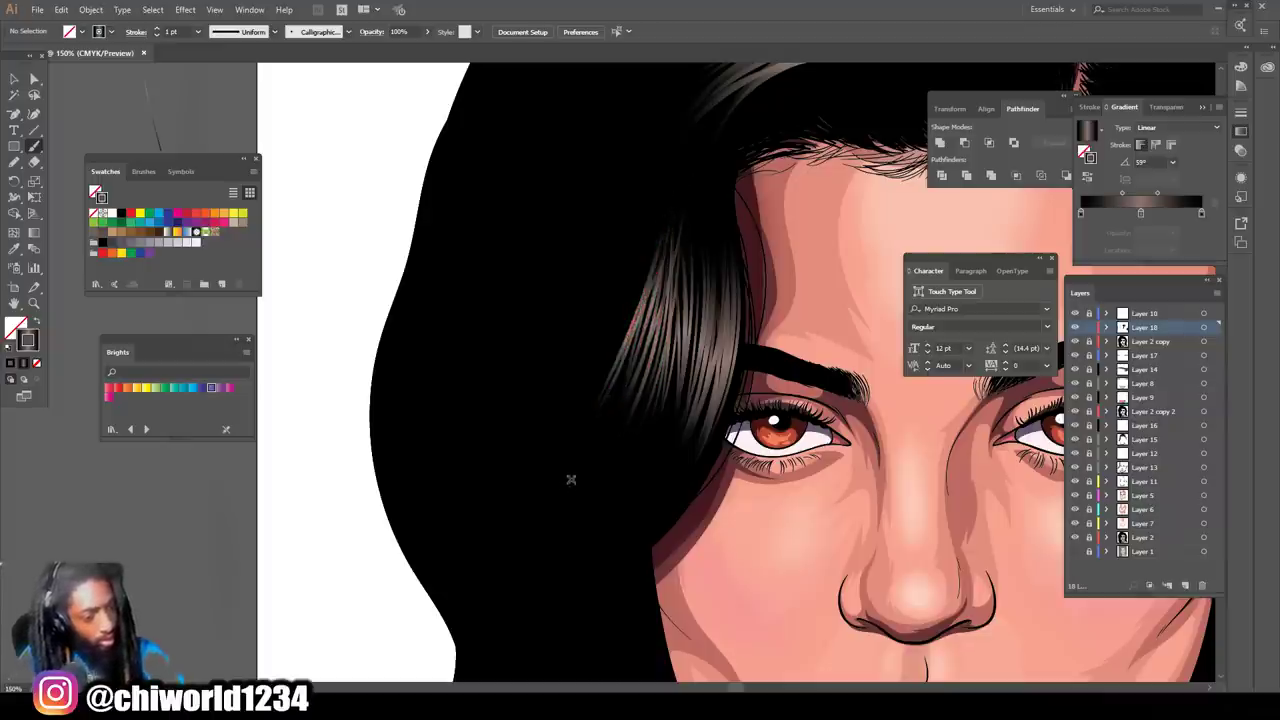
Step: Paint fine 0.75 pt gradient strands at a 25° gradient angle down the right-hand hair beside the jaw and neck
{"action": "left_click_drag", "start_coordinate": [656, 478], "coordinate": [716, 604]}
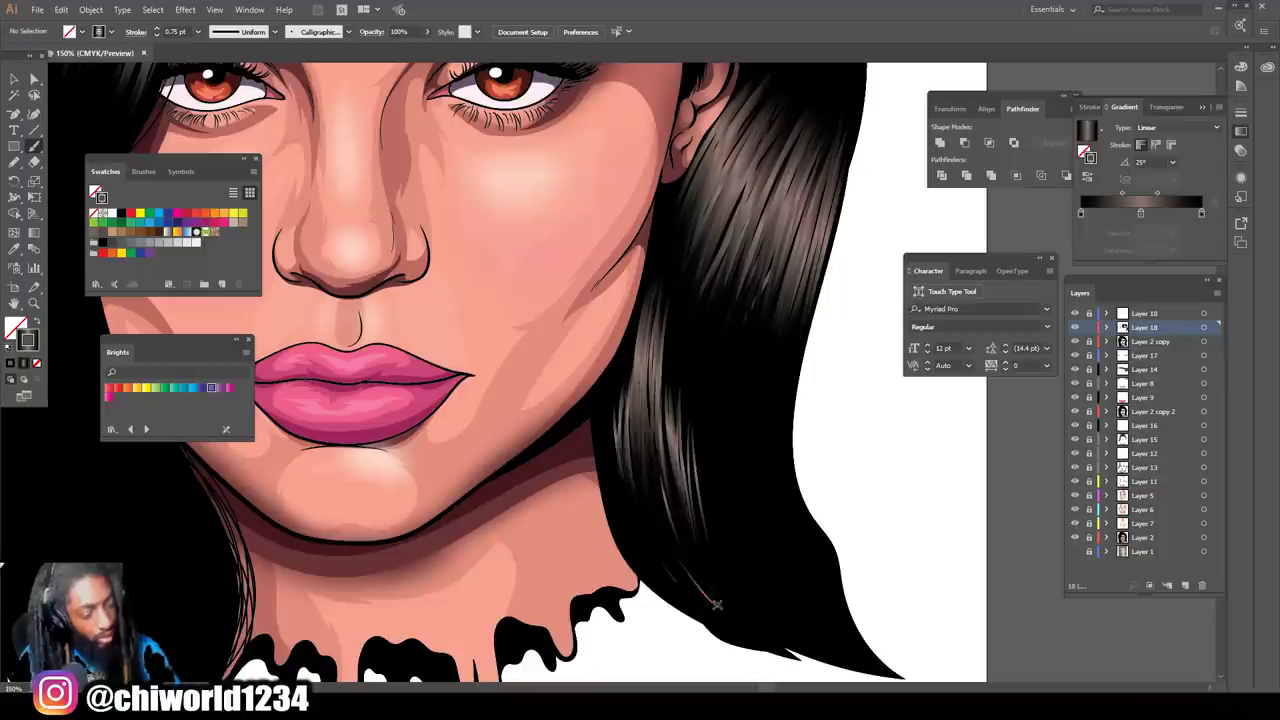
{"action": "left_click_drag", "start_coordinate": [635, 452], "coordinate": [727, 612]}
{"action": "left_click_drag", "start_coordinate": [614, 404], "coordinate": [689, 590]}
{"action": "left_click_drag", "start_coordinate": [636, 386], "coordinate": [694, 591]}
{"action": "left_click_drag", "start_coordinate": [758, 630], "coordinate": [632, 355]}
{"action": "left_click_drag", "start_coordinate": [704, 584], "coordinate": [637, 323]}
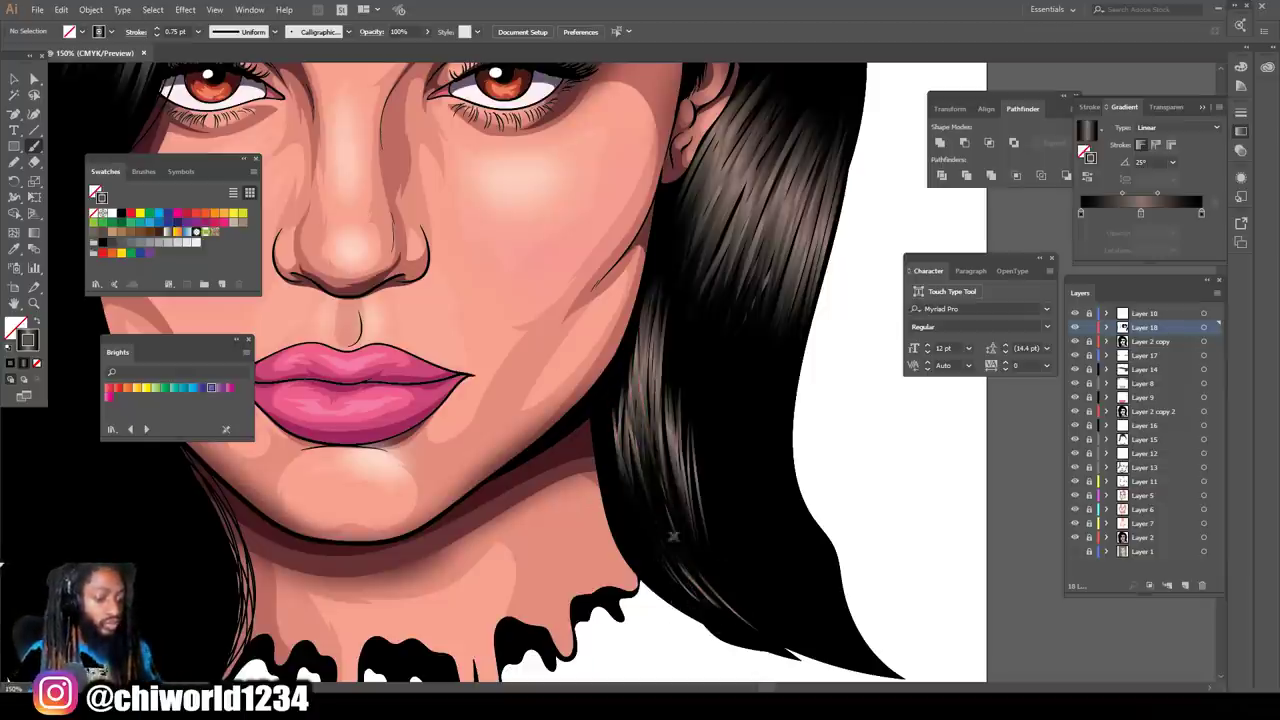
Step: Add three more fine 0.75 pt gradient strands to the right-hand hair, running from beside the jaw toward the lower tips
{"action": "key", "text": "ctrl+minus"}
{"action": "key", "text": "ctrl+minus"}
{"action": "key", "text": "ctrl+minus"}
{"action": "key", "text": "ctrl+minus"}
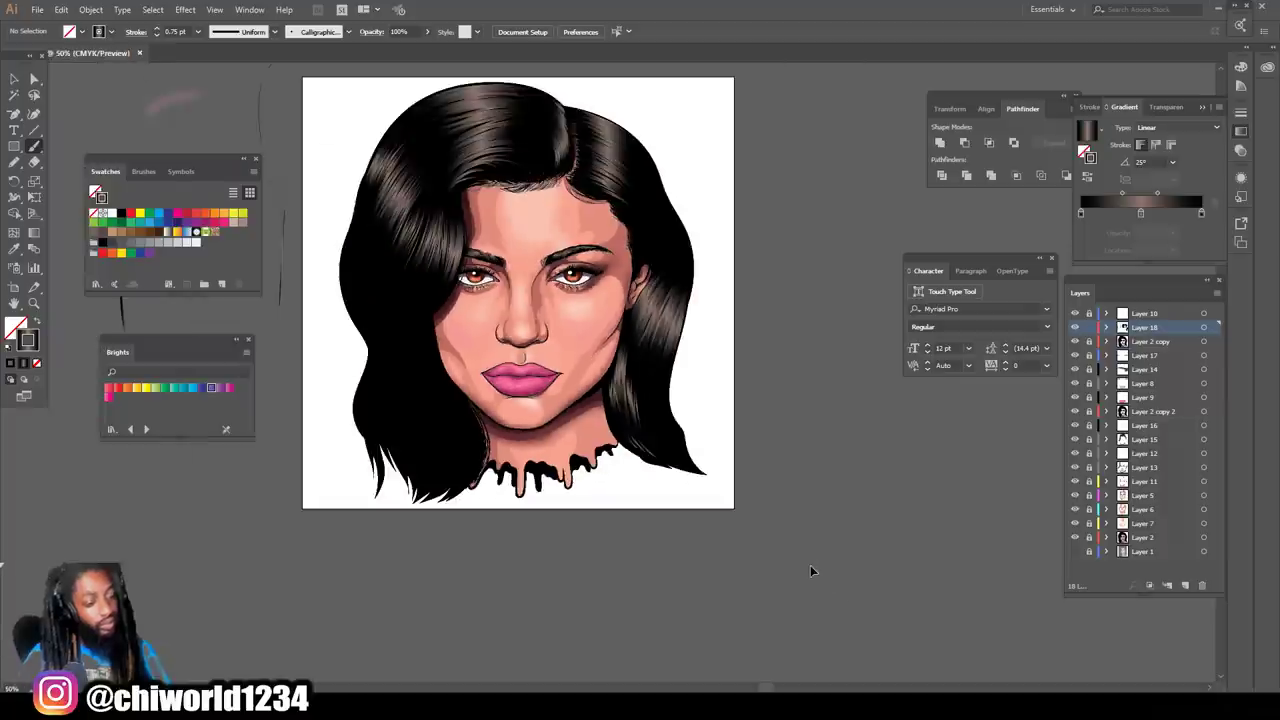
{"action": "key", "text": "ctrl+plus"}
{"action": "key", "text": "ctrl+plus"}
{"action": "key", "text": "ctrl+plus"}
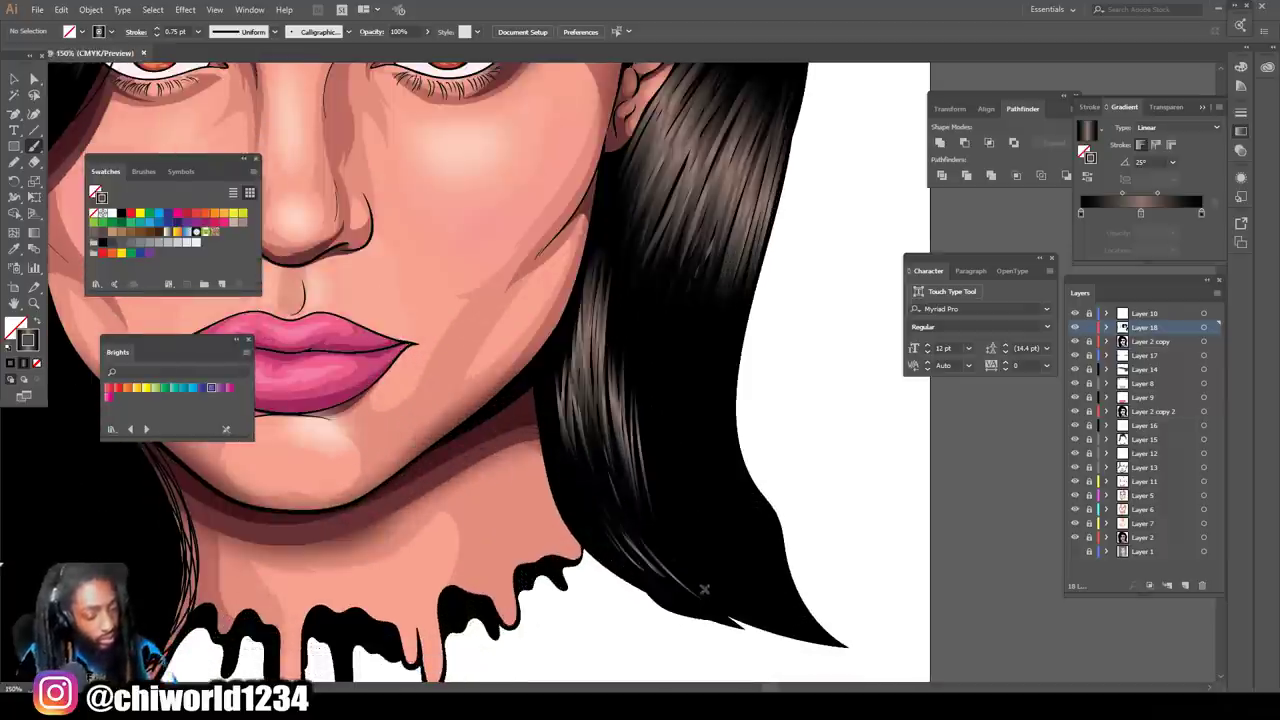
{"action": "mouse_move", "coordinate": [710, 610]}
{"action": "left_mouse_down"}
{"action": "mouse_move", "coordinate": [661, 582]}
{"action": "mouse_move", "coordinate": [586, 492]}
{"action": "mouse_move", "coordinate": [572, 344]}
{"action": "mouse_move", "coordinate": [628, 518]}
{"action": "mouse_move", "coordinate": [584, 369]}
{"action": "mouse_move", "coordinate": [598, 268]}
{"action": "left_mouse_up"}
{"action": "mouse_move", "coordinate": [670, 602]}
{"action": "left_mouse_down"}
{"action": "mouse_move", "coordinate": [594, 482]}
{"action": "mouse_move", "coordinate": [575, 369]}
{"action": "mouse_move", "coordinate": [592, 266]}
{"action": "mouse_move", "coordinate": [629, 535]}
{"action": "mouse_move", "coordinate": [589, 404]}
{"action": "mouse_move", "coordinate": [588, 296]}
{"action": "left_mouse_up"}
{"action": "left_click_drag", "start_coordinate": [622, 534], "coordinate": [597, 468]}
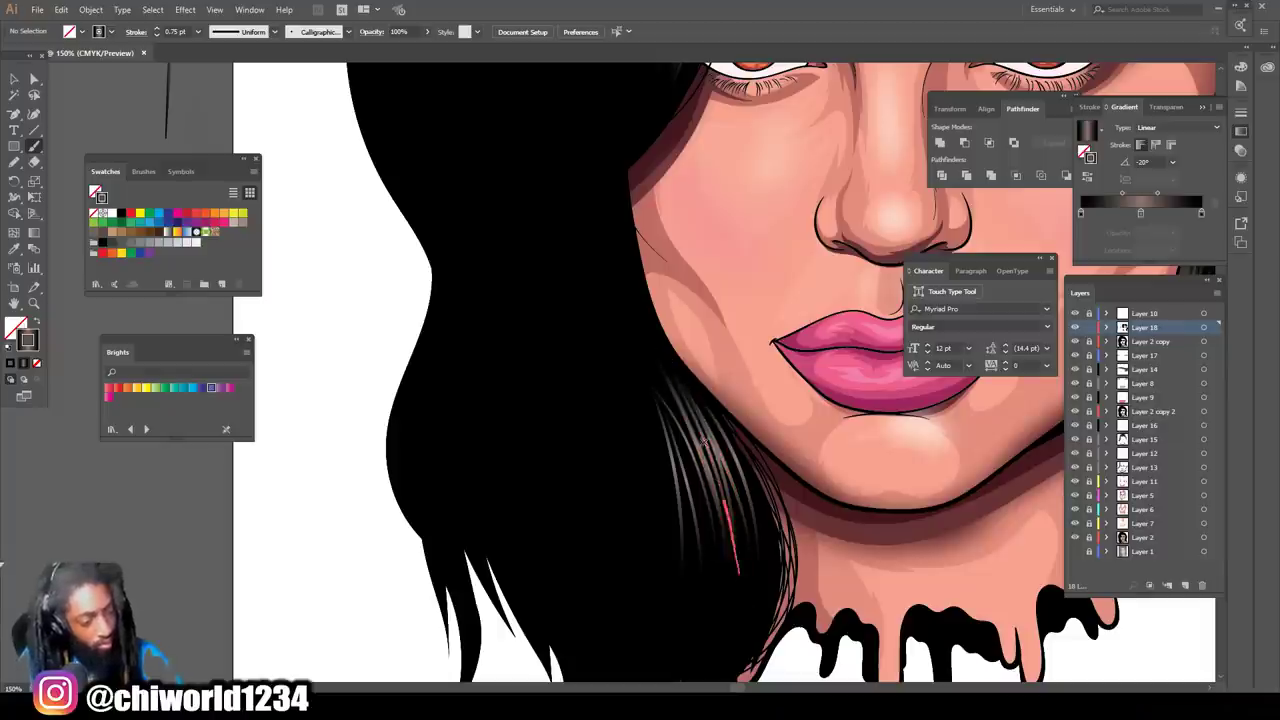
Step: Paint overlapping 0.75 pt gradient strands at a -20° gradient angle down the left-hand hair beside the jaw on Layer 18
{"action": "left_click_drag", "start_coordinate": [718, 586], "coordinate": [649, 352]}
{"action": "left_click_drag", "start_coordinate": [706, 590], "coordinate": [648, 346]}
{"action": "left_click_drag", "start_coordinate": [672, 574], "coordinate": [638, 333]}
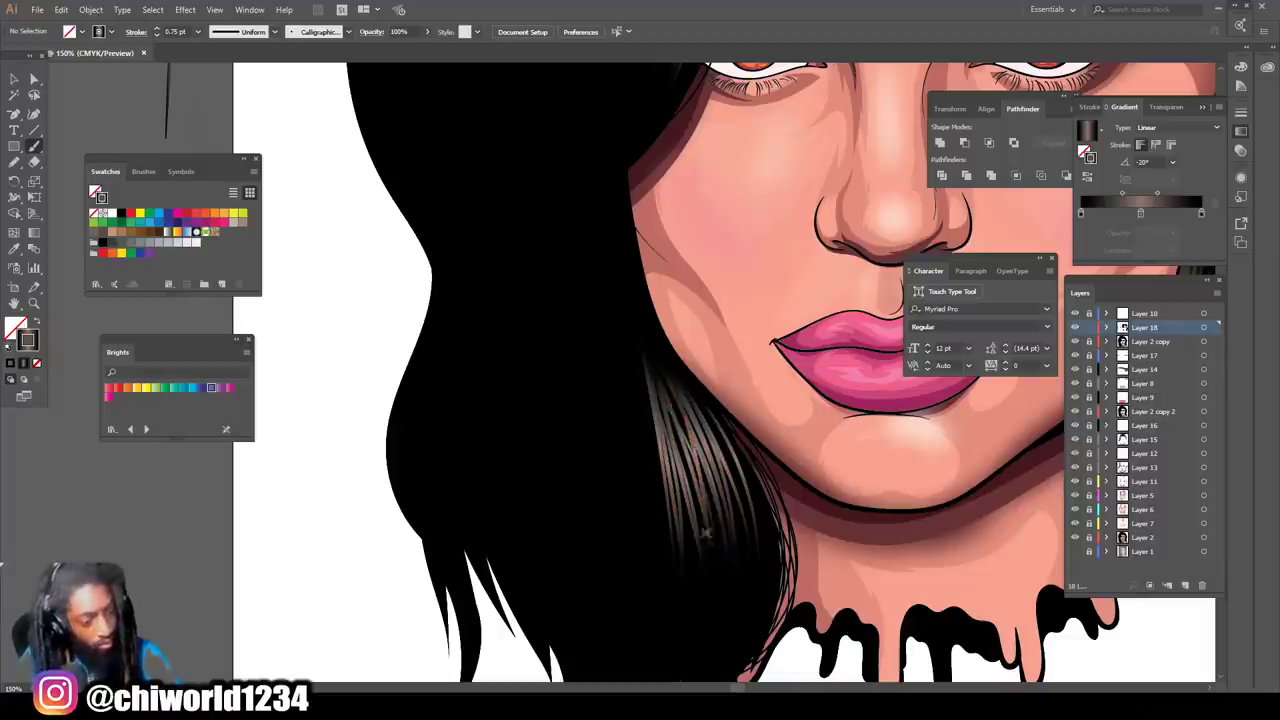
{"action": "left_click_drag", "start_coordinate": [712, 561], "coordinate": [649, 342]}
{"action": "mouse_move", "coordinate": [751, 554]}
{"action": "left_mouse_down"}
{"action": "mouse_move", "coordinate": [721, 449]}
{"action": "mouse_move", "coordinate": [664, 360]}
{"action": "left_mouse_up"}
{"action": "left_click_drag", "start_coordinate": [763, 546], "coordinate": [638, 337]}
{"action": "left_click_drag", "start_coordinate": [702, 546], "coordinate": [636, 337]}
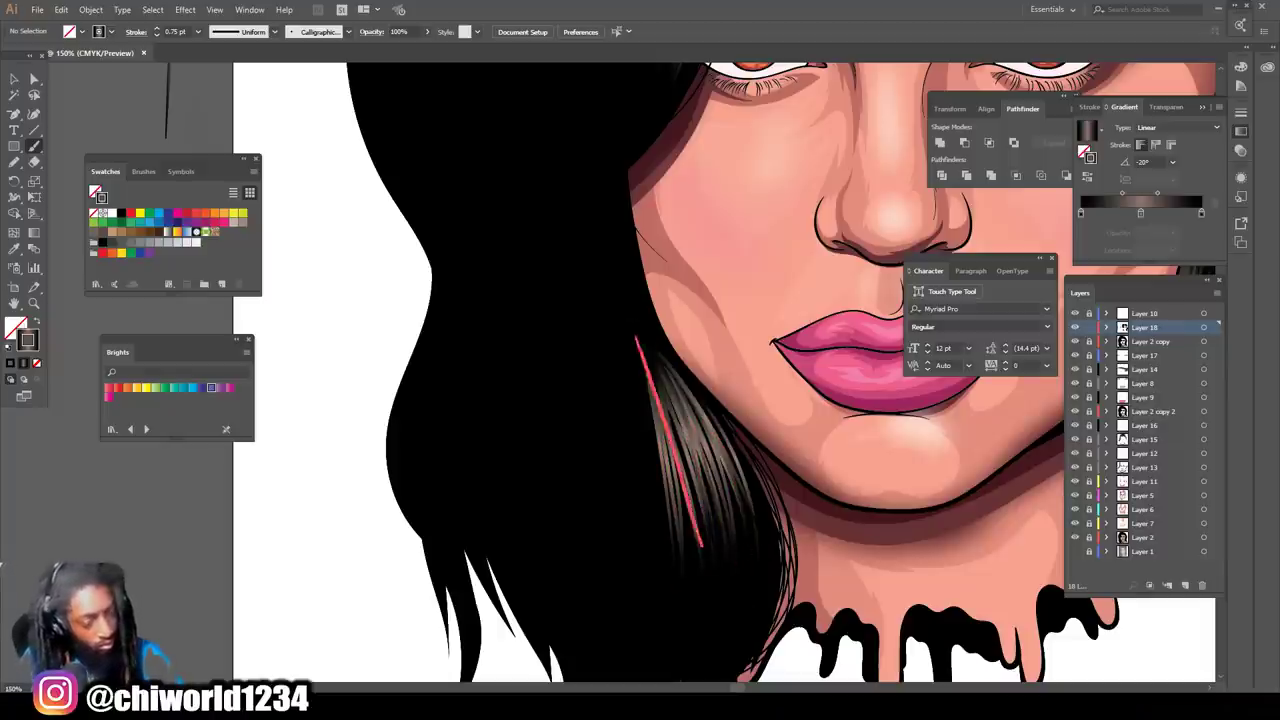
Step: Extend the band of 0.75 pt gradient strands from beside the jaw outward into the middle of the left-hand lower hair
{"action": "left_click_drag", "start_coordinate": [674, 566], "coordinate": [632, 338]}
{"action": "left_click_drag", "start_coordinate": [672, 540], "coordinate": [627, 356]}
{"action": "left_click_drag", "start_coordinate": [648, 503], "coordinate": [621, 311]}
{"action": "mouse_move", "coordinate": [645, 544]}
{"action": "left_mouse_down"}
{"action": "mouse_move", "coordinate": [620, 300]}
{"action": "mouse_move", "coordinate": [653, 555]}
{"action": "left_mouse_up"}
{"action": "left_click_drag", "start_coordinate": [619, 307], "coordinate": [630, 518]}
{"action": "left_click_drag", "start_coordinate": [616, 306], "coordinate": [607, 490]}
{"action": "left_click_drag", "start_coordinate": [611, 342], "coordinate": [584, 528]}
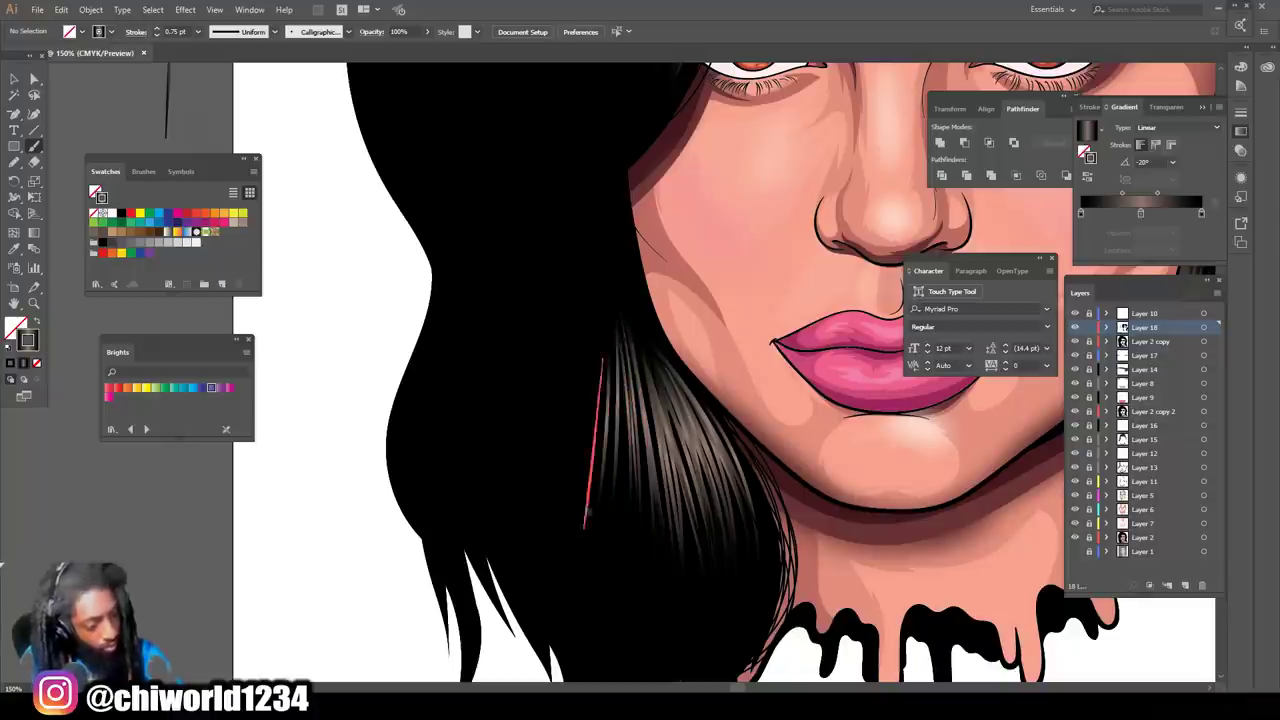
Step: Fill the gaps in the left-hand lower hair highlight with more 0.75 pt strands and continue it toward the outer edge
{"action": "mouse_move", "coordinate": [601, 364]}
{"action": "left_mouse_down"}
{"action": "mouse_move", "coordinate": [567, 531]}
{"action": "mouse_move", "coordinate": [619, 362]}
{"action": "left_mouse_up"}
{"action": "left_click_drag", "start_coordinate": [613, 518], "coordinate": [623, 320]}
{"action": "left_click_drag", "start_coordinate": [649, 510], "coordinate": [629, 322]}
{"action": "left_click_drag", "start_coordinate": [655, 519], "coordinate": [635, 332]}
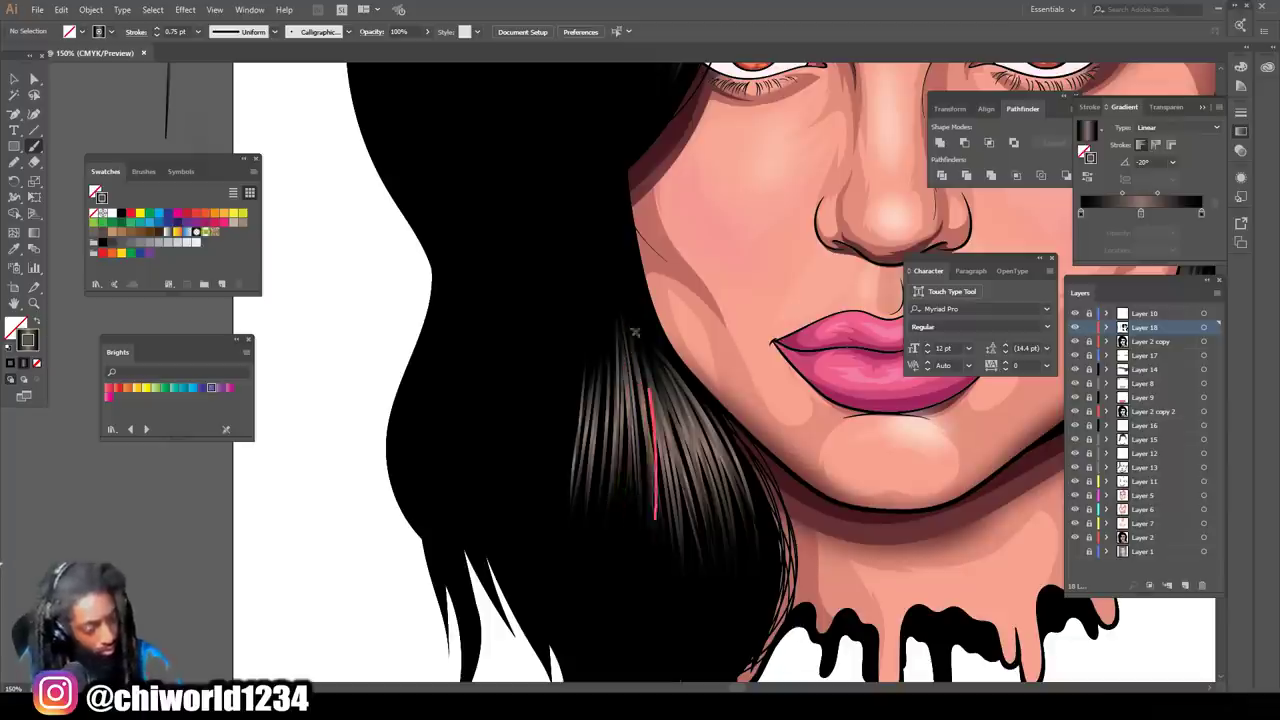
{"action": "left_click_drag", "start_coordinate": [660, 552], "coordinate": [636, 350]}
{"action": "left_click_drag", "start_coordinate": [633, 526], "coordinate": [627, 362]}
{"action": "mouse_move", "coordinate": [612, 512]}
{"action": "left_mouse_down"}
{"action": "mouse_move", "coordinate": [603, 336]}
{"action": "mouse_move", "coordinate": [587, 368]}
{"action": "left_mouse_up"}
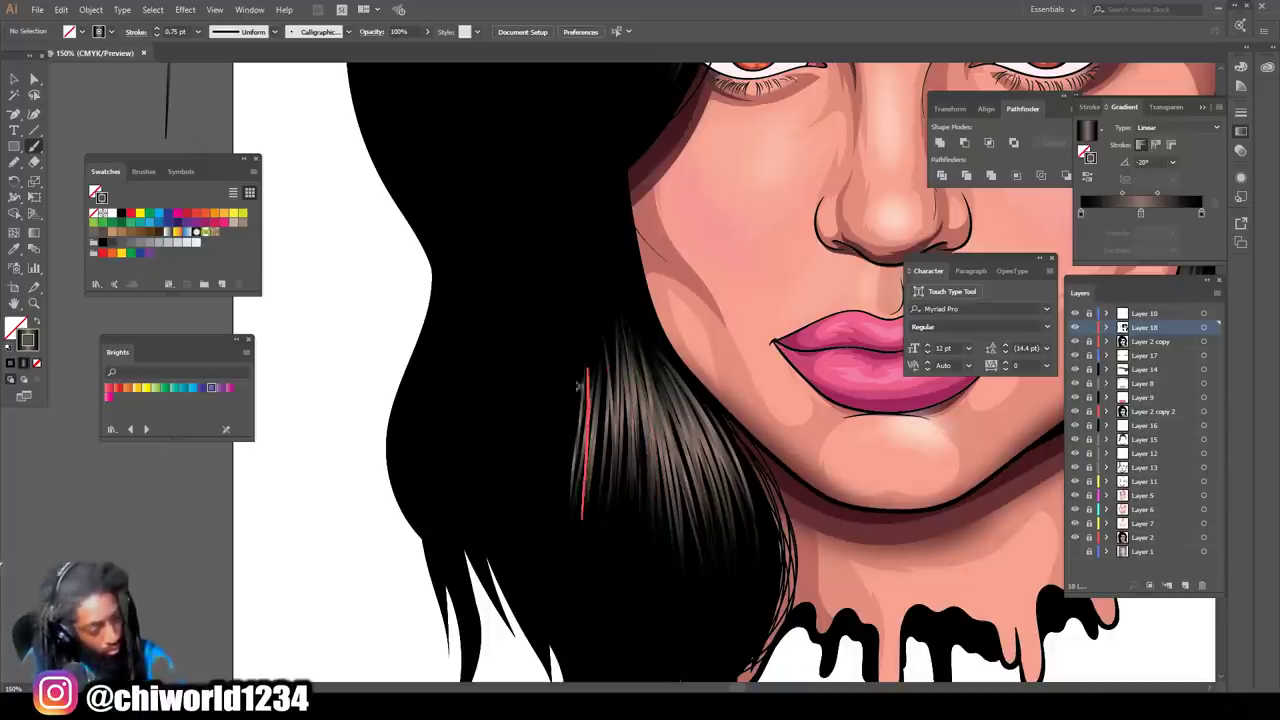
{"action": "left_click_drag", "start_coordinate": [565, 503], "coordinate": [577, 370]}
{"action": "left_click_drag", "start_coordinate": [549, 521], "coordinate": [560, 348]}
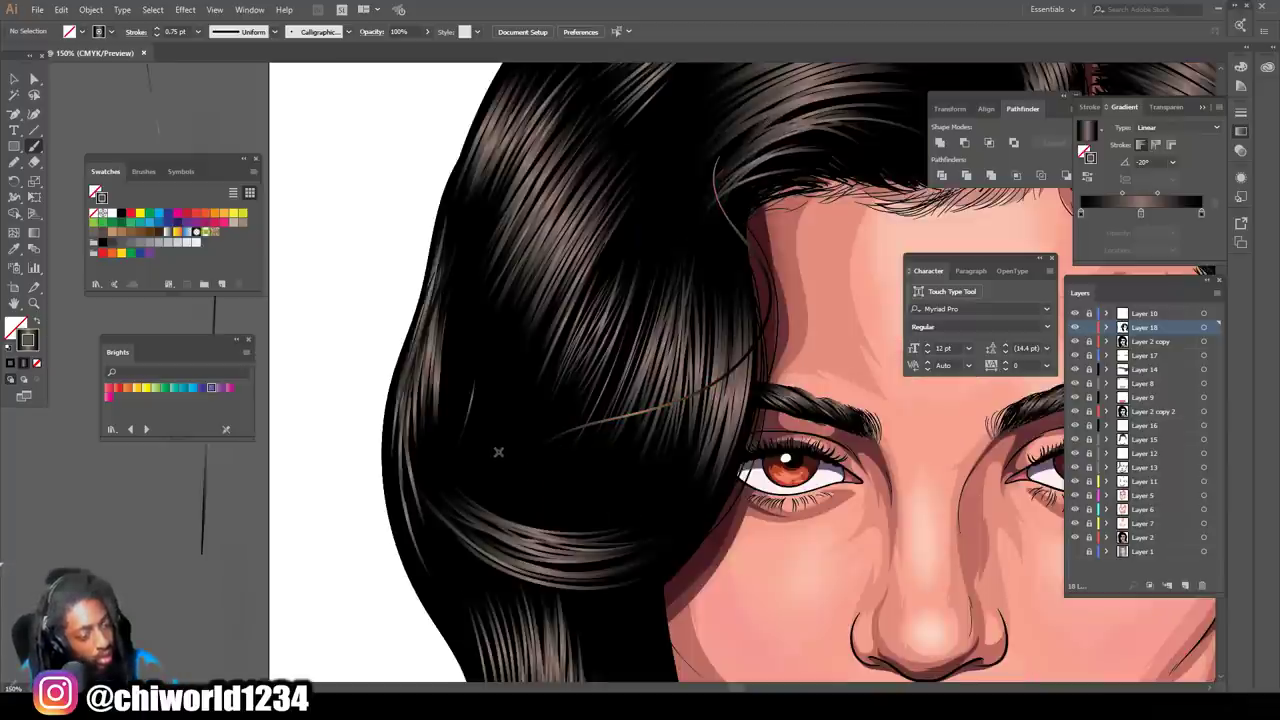
Step: Add fine 0.75 pt gradient strands to the swept fringe above the forehead and where it bends at the left-hand hairline
{"action": "scroll", "coordinate": [604, 267], "scroll_direction": "up", "scroll_amount": 3}
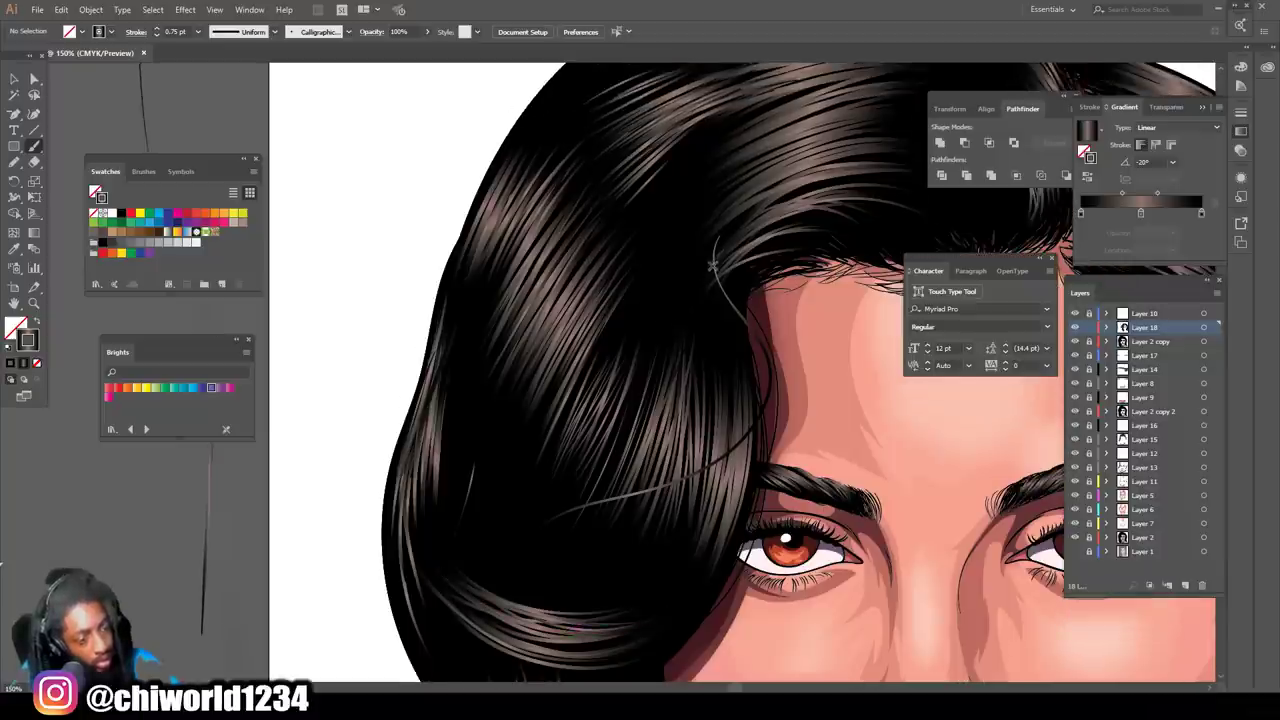
{"action": "mouse_move", "coordinate": [710, 294]}
{"action": "left_mouse_down"}
{"action": "mouse_move", "coordinate": [746, 206]}
{"action": "mouse_move", "coordinate": [798, 172]}
{"action": "left_mouse_up"}
{"action": "mouse_move", "coordinate": [706, 332]}
{"action": "left_mouse_down"}
{"action": "mouse_move", "coordinate": [710, 274]}
{"action": "mouse_move", "coordinate": [790, 166]}
{"action": "left_mouse_up"}
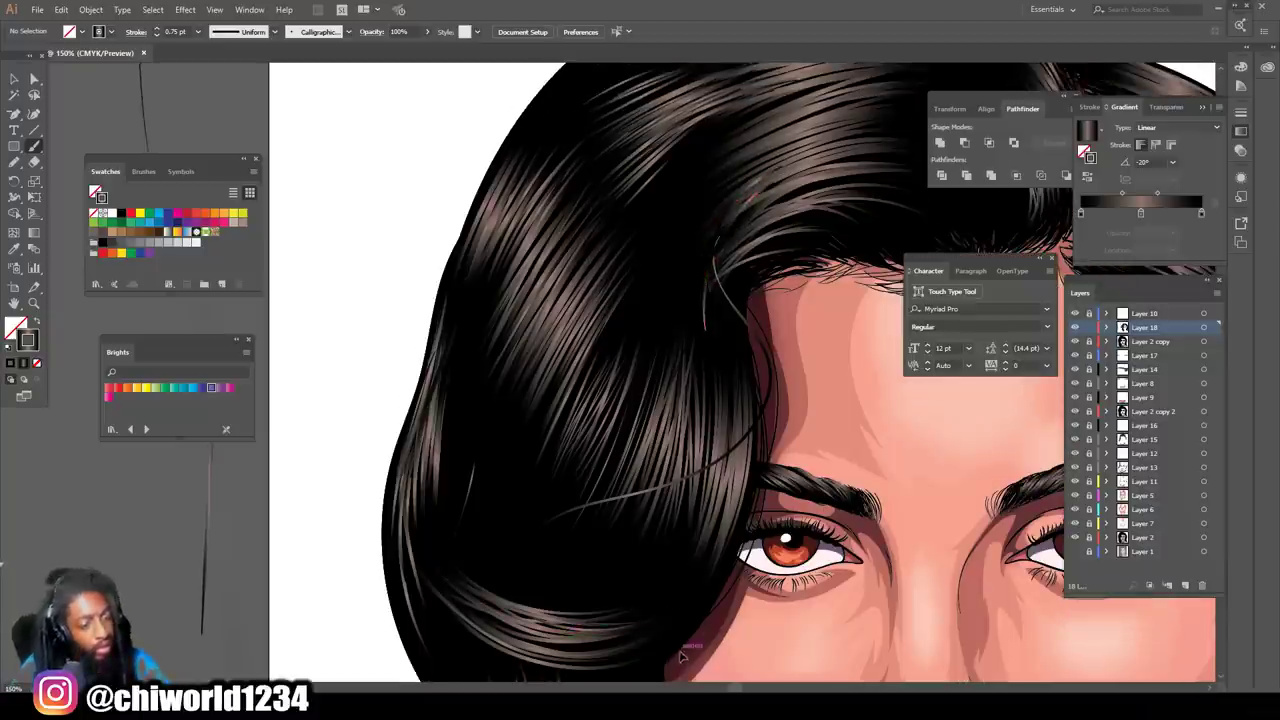
{"action": "key", "text": "ctrl+minus"}
{"action": "key", "text": "ctrl+minus"}
{"action": "key", "text": "ctrl+minus"}
{"action": "scroll", "coordinate": [681, 640], "scroll_direction": "right", "scroll_amount": 2}
{"action": "key", "text": "ctrl+equal"}
{"action": "key", "text": "ctrl+equal"}
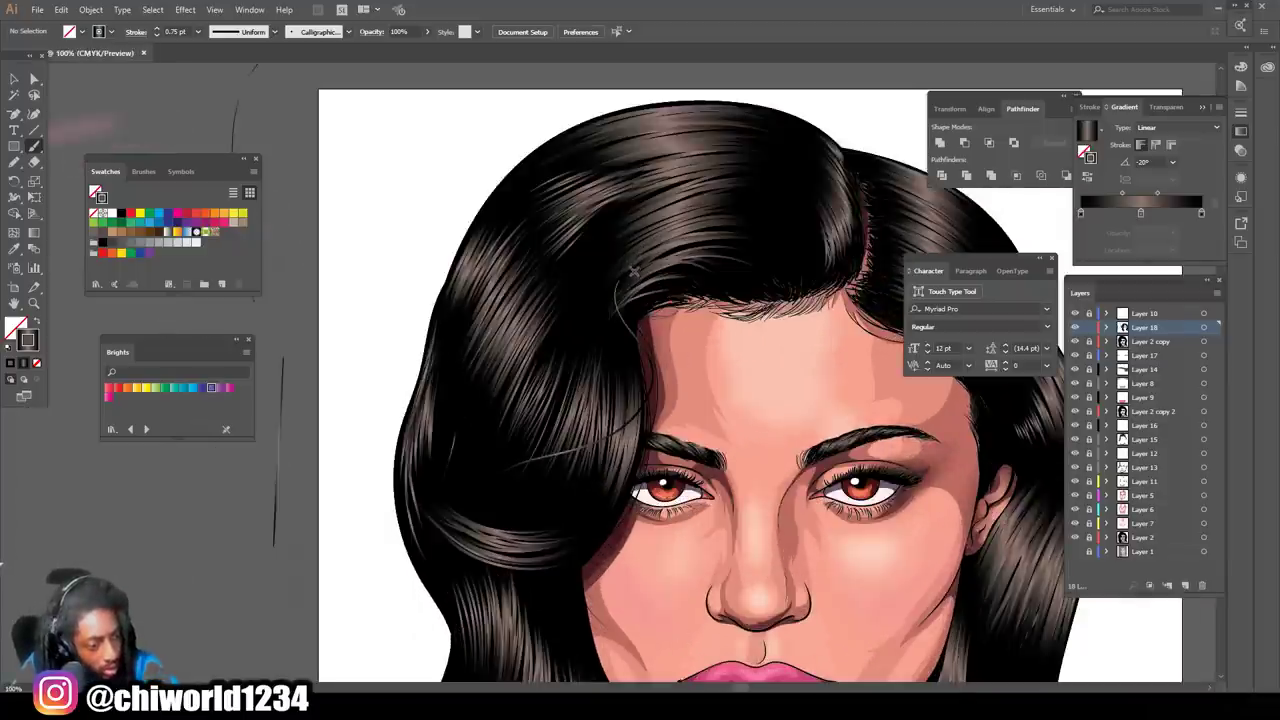
{"action": "left_click_drag", "start_coordinate": [703, 240], "coordinate": [790, 264]}
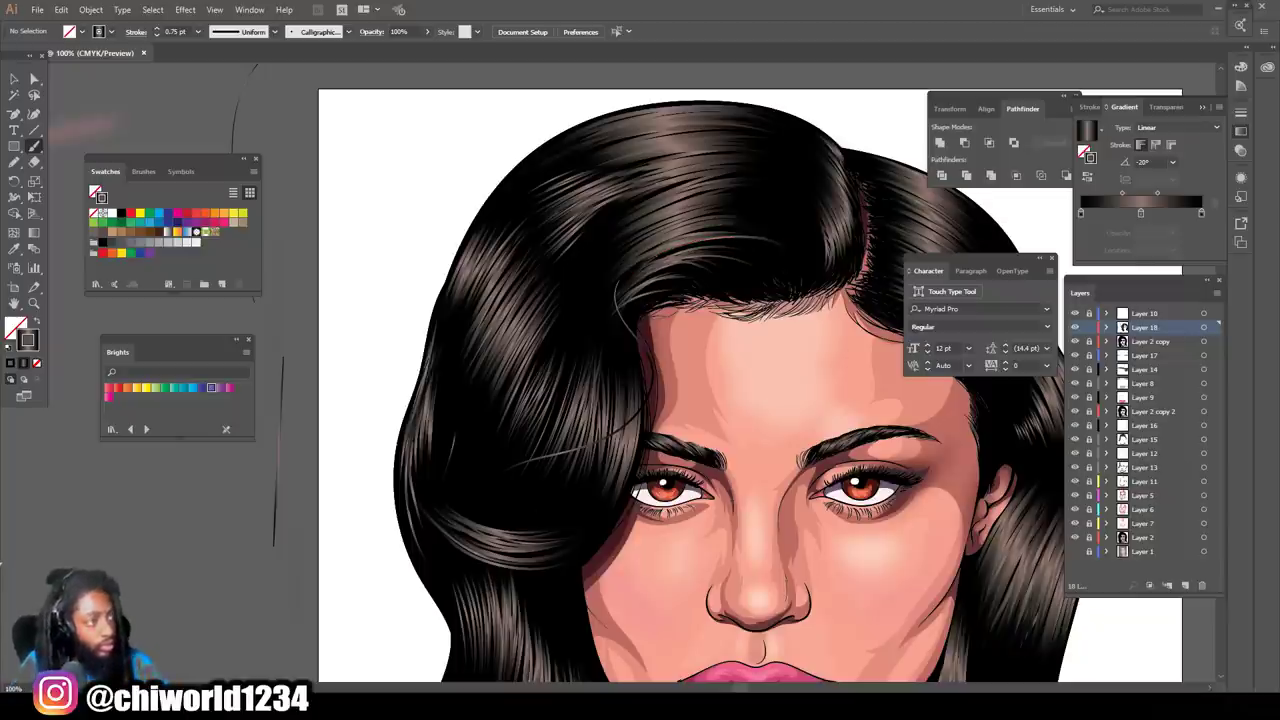
{"action": "mouse_move", "coordinate": [418, 467]}
{"action": "left_mouse_down"}
{"action": "mouse_move", "coordinate": [531, 553]}
{"action": "mouse_move", "coordinate": [655, 412]}
{"action": "mouse_move", "coordinate": [612, 325]}
{"action": "mouse_move", "coordinate": [710, 268]}
{"action": "left_mouse_up"}
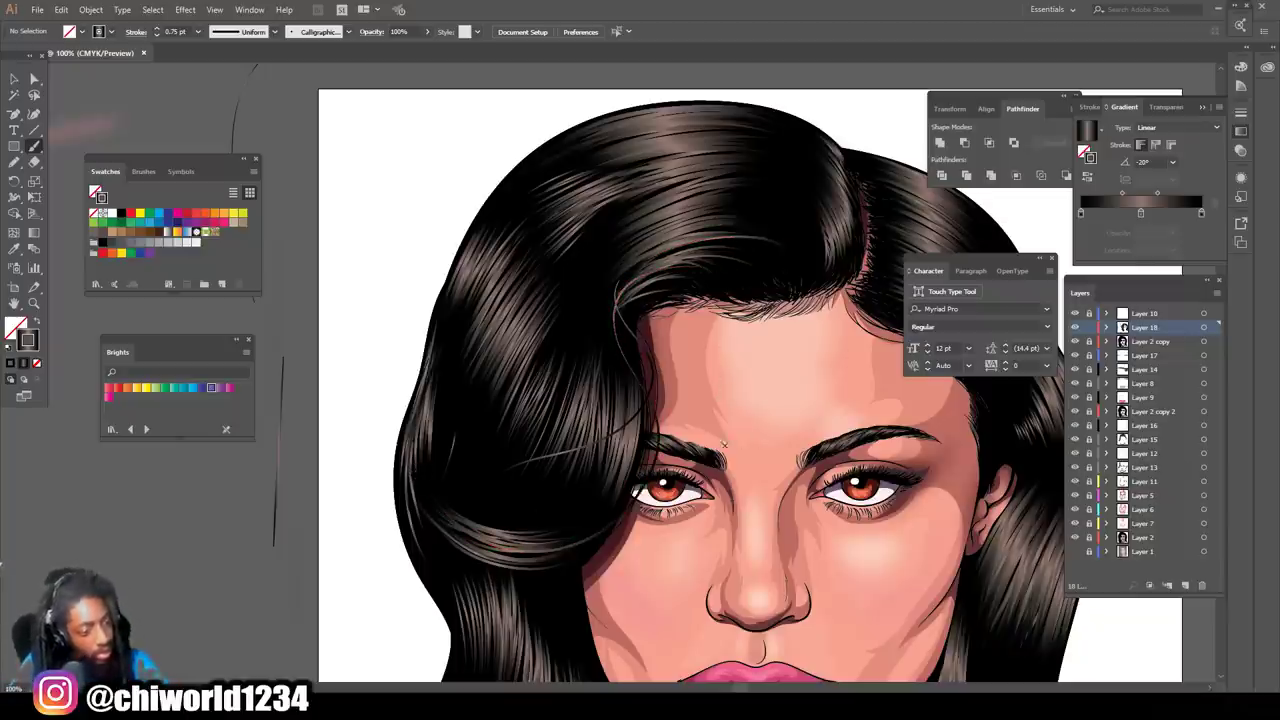
Step: Examine the hair strands across the whole portrait and then the face and hair up close
{"action": "key", "text": "ctrl+minus"}
{"action": "key", "text": "ctrl+minus"}
{"action": "key", "text": "ctrl+minus"}
{"action": "left_click_drag", "start_coordinate": [802, 547], "coordinate": [786, 483]}
{"action": "key", "text": "ctrl+plus"}
{"action": "key", "text": "ctrl+plus"}
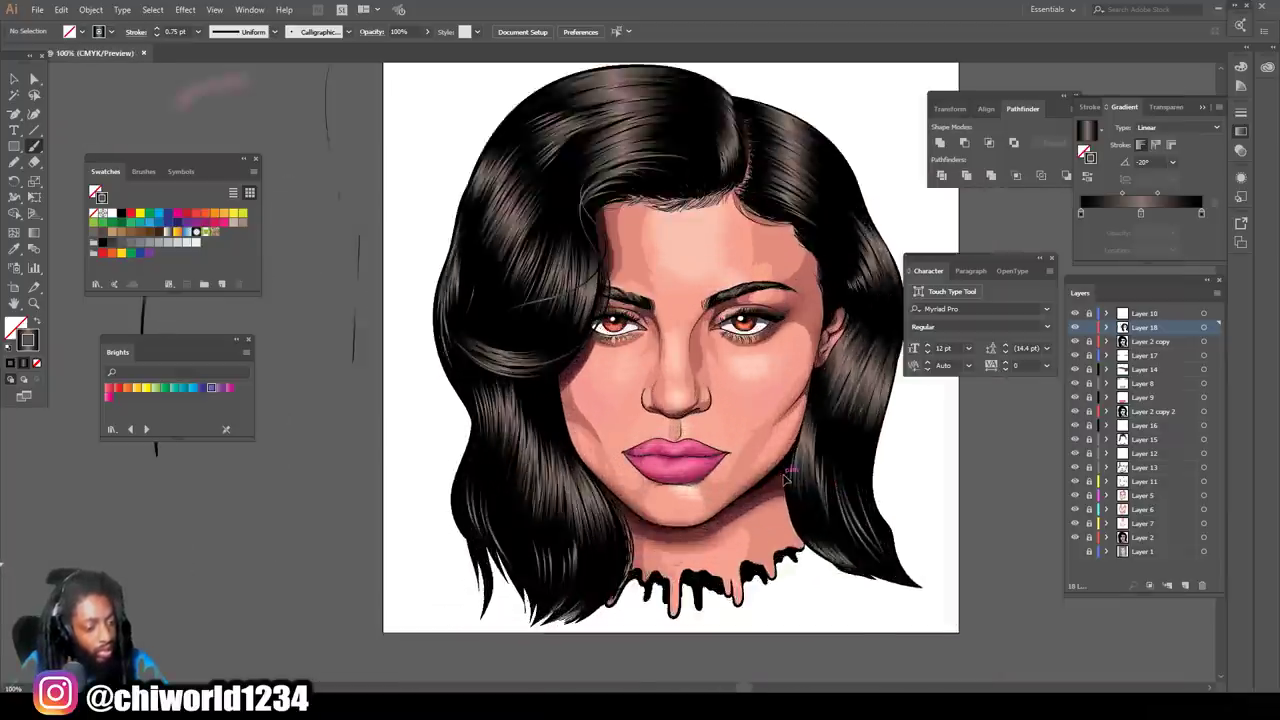
{"action": "scroll", "coordinate": [785, 480], "scroll_direction": "up", "scroll_amount": 2}
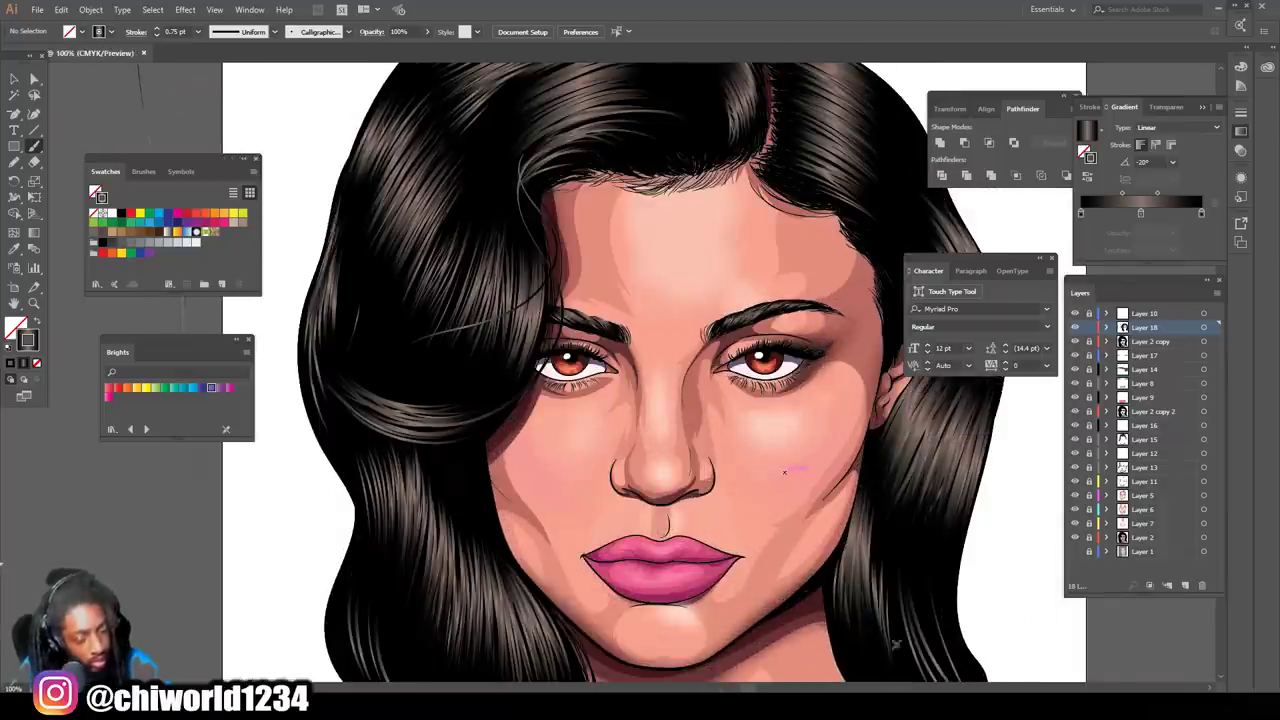